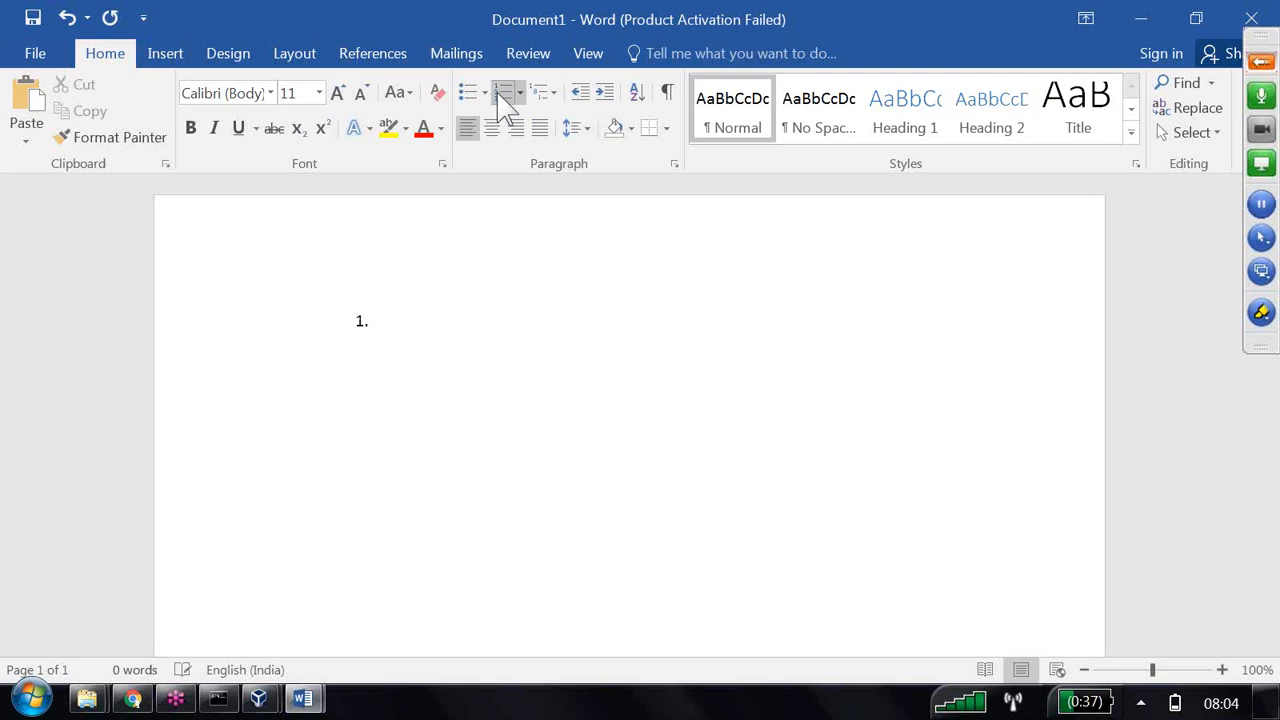
Enter "Column Prompt" as list item 1 and add "Limited Values" as its first indented sub-item.
type("Co")
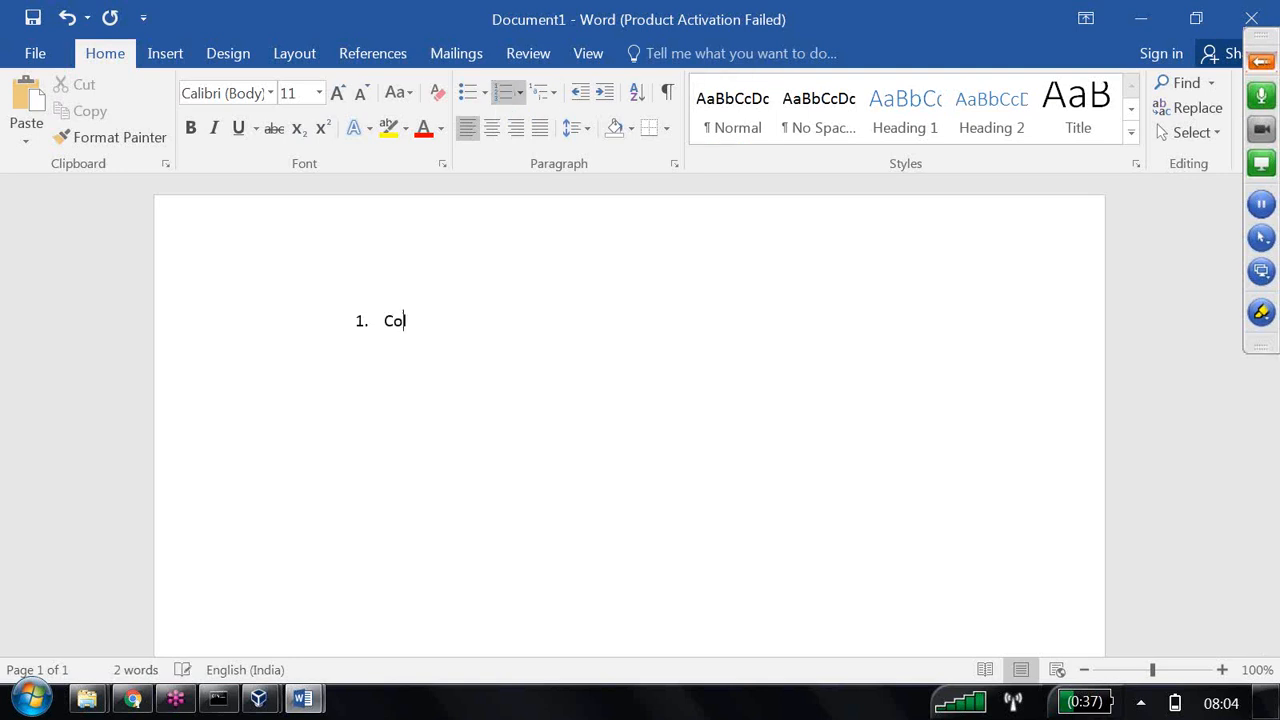
type("lumn Prompt")
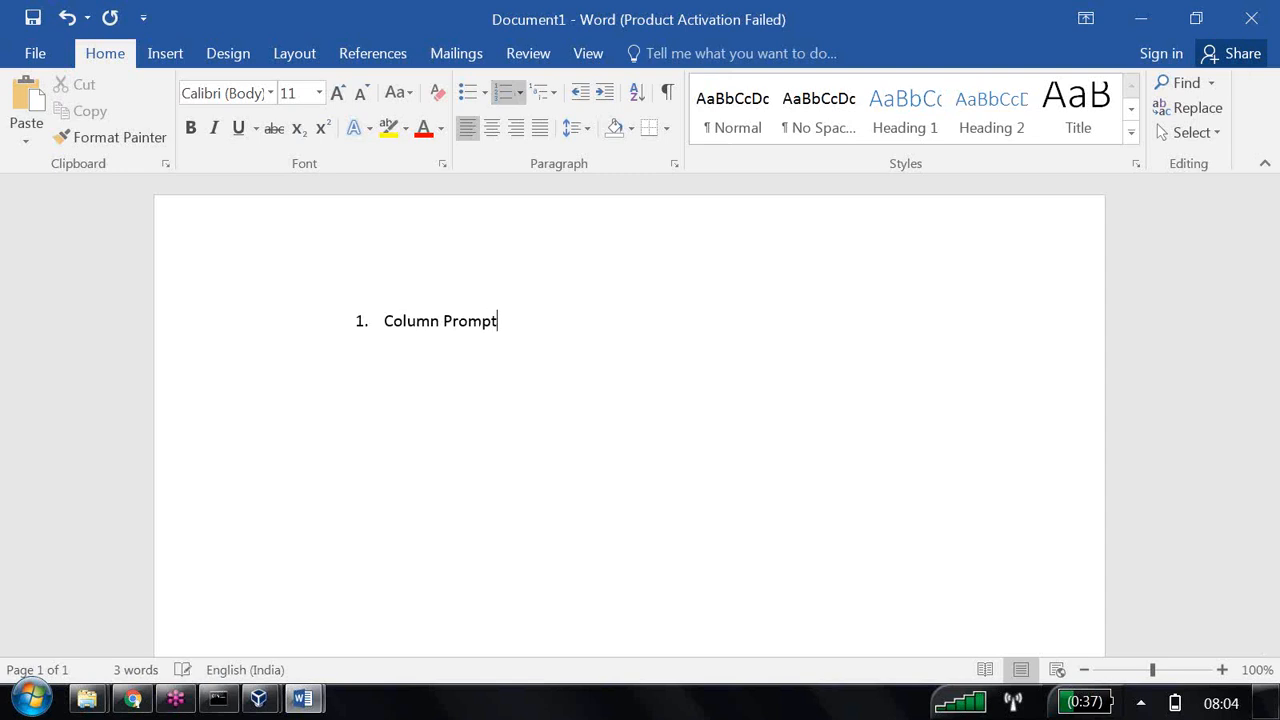
key("Return")
left_click(604, 92)
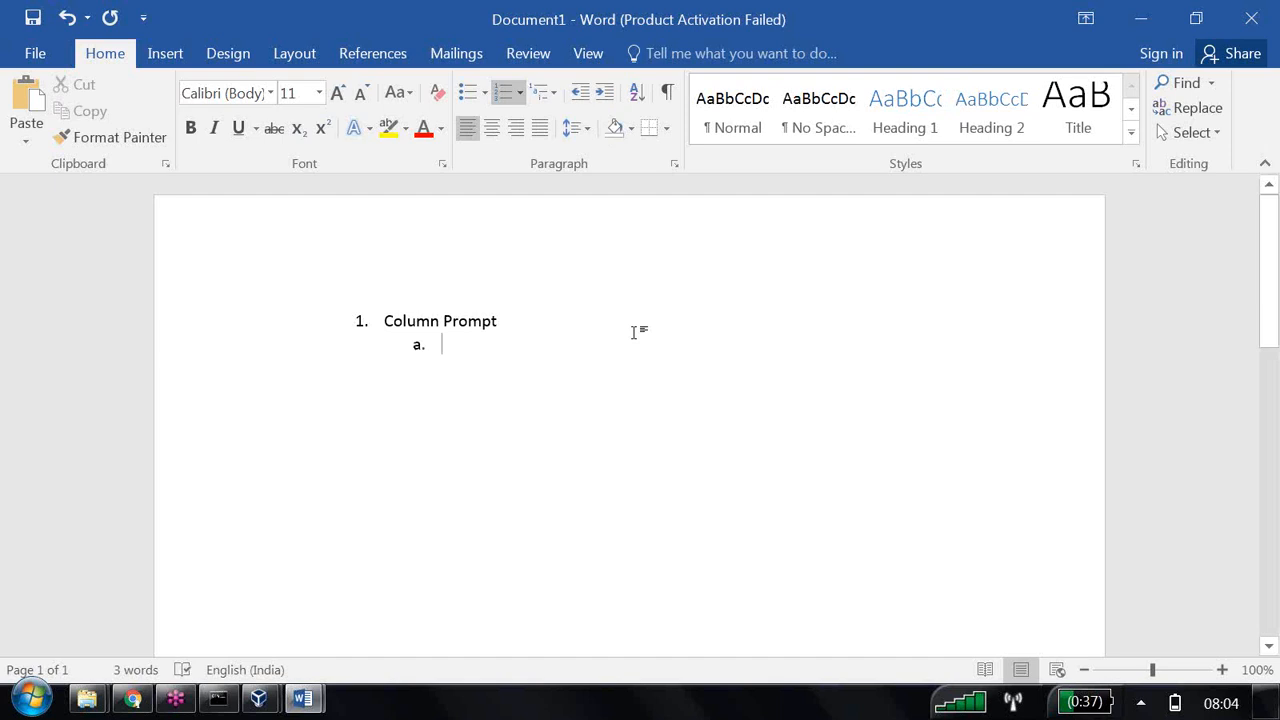
type("L")
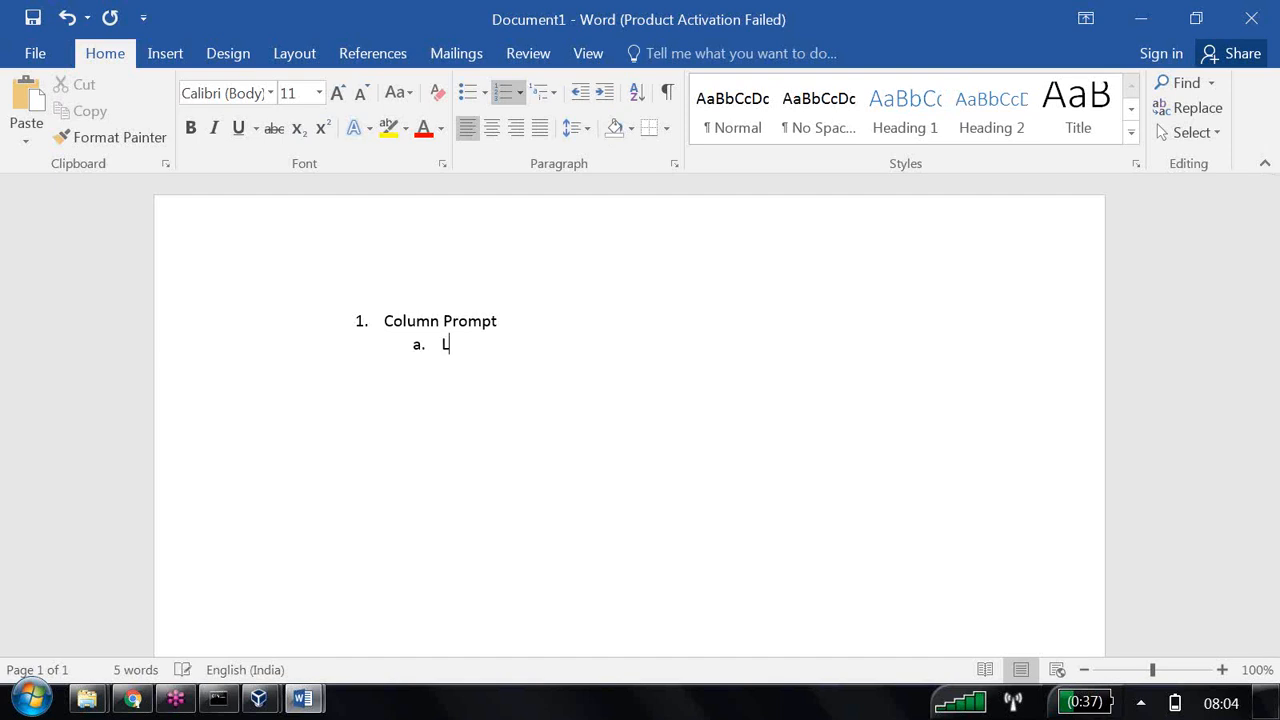
type("imited Values")
key("Return")
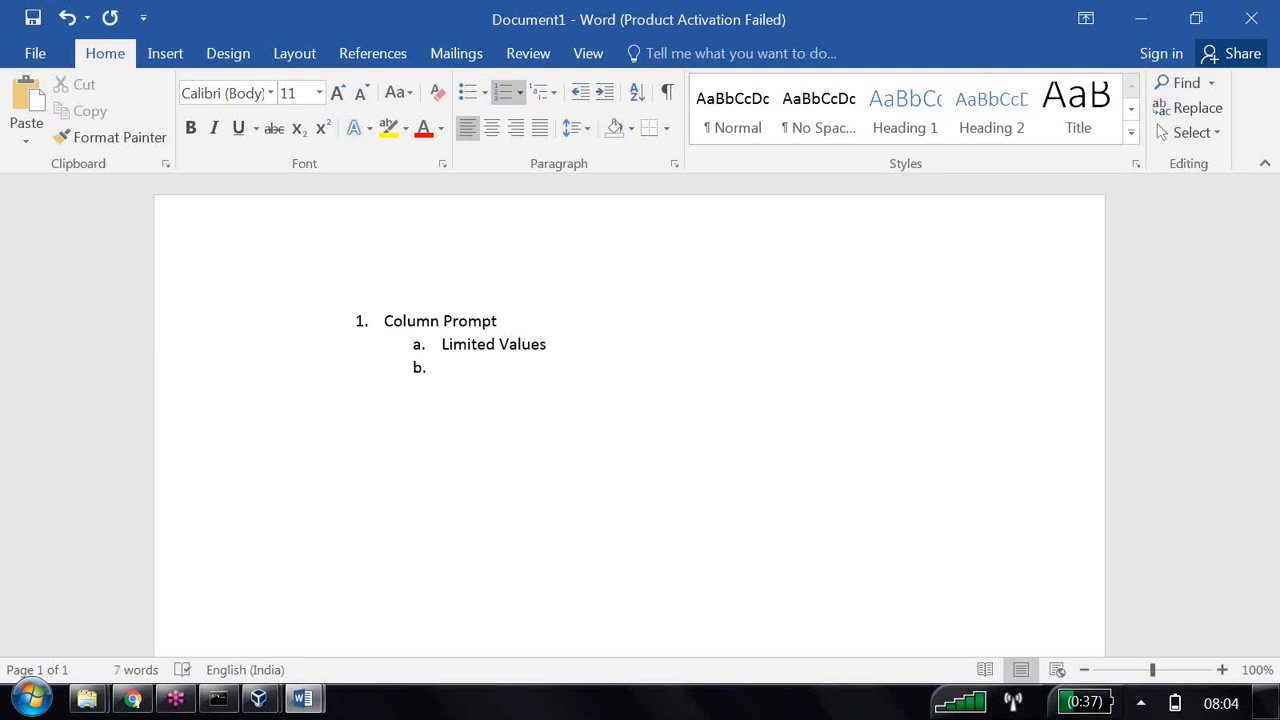
Add the second sub-item "Single selection /Multi selectio" under Column Prompt.
type("Single sel")
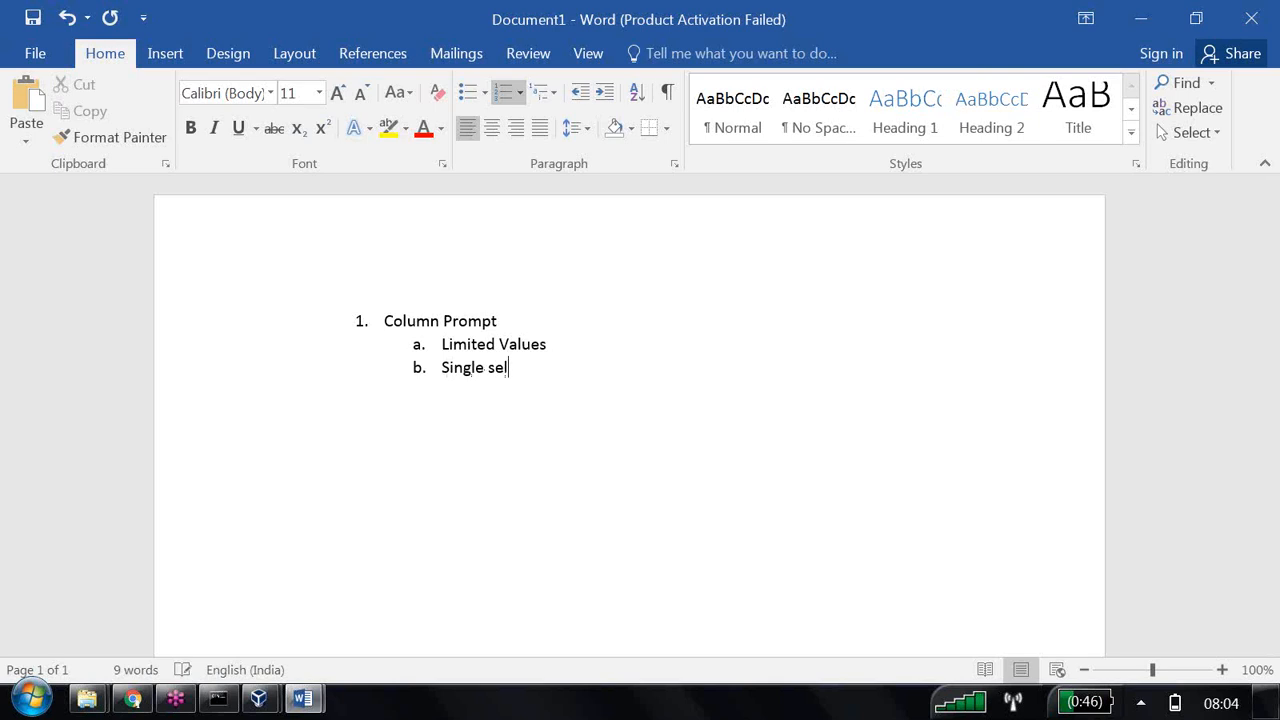
type("ection /Mul")
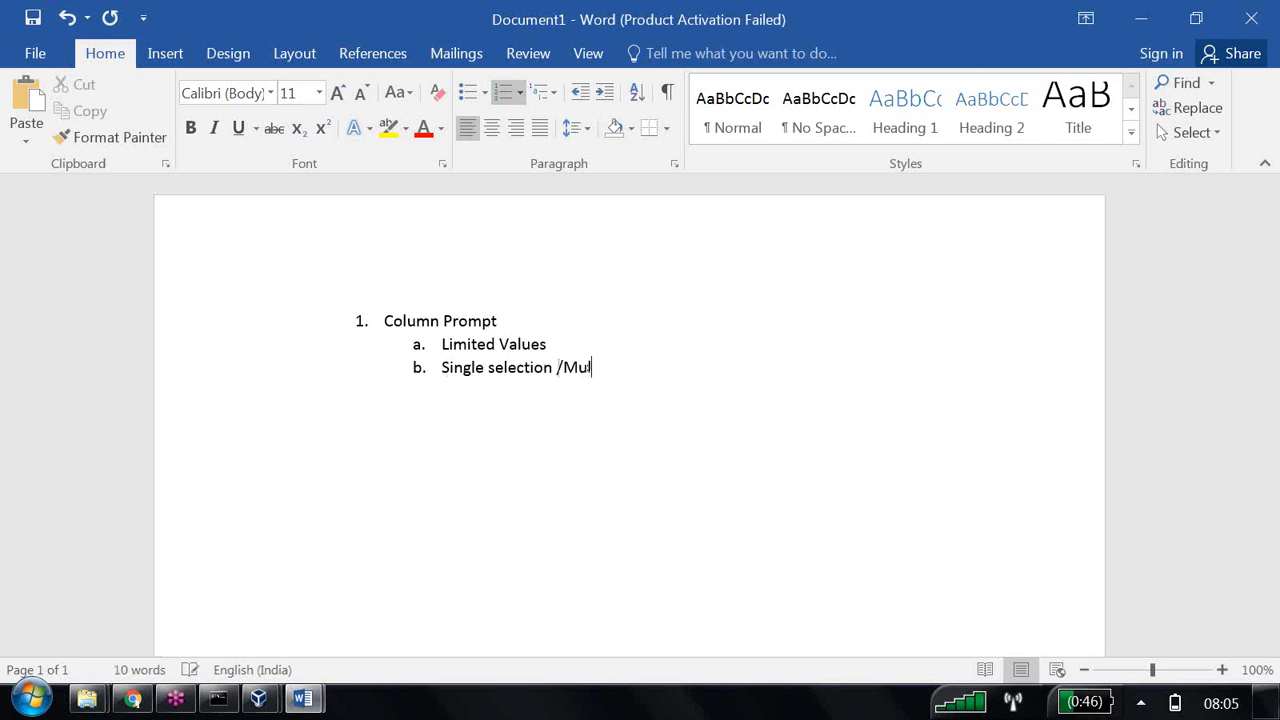
type("ti selectio")
key("Return")
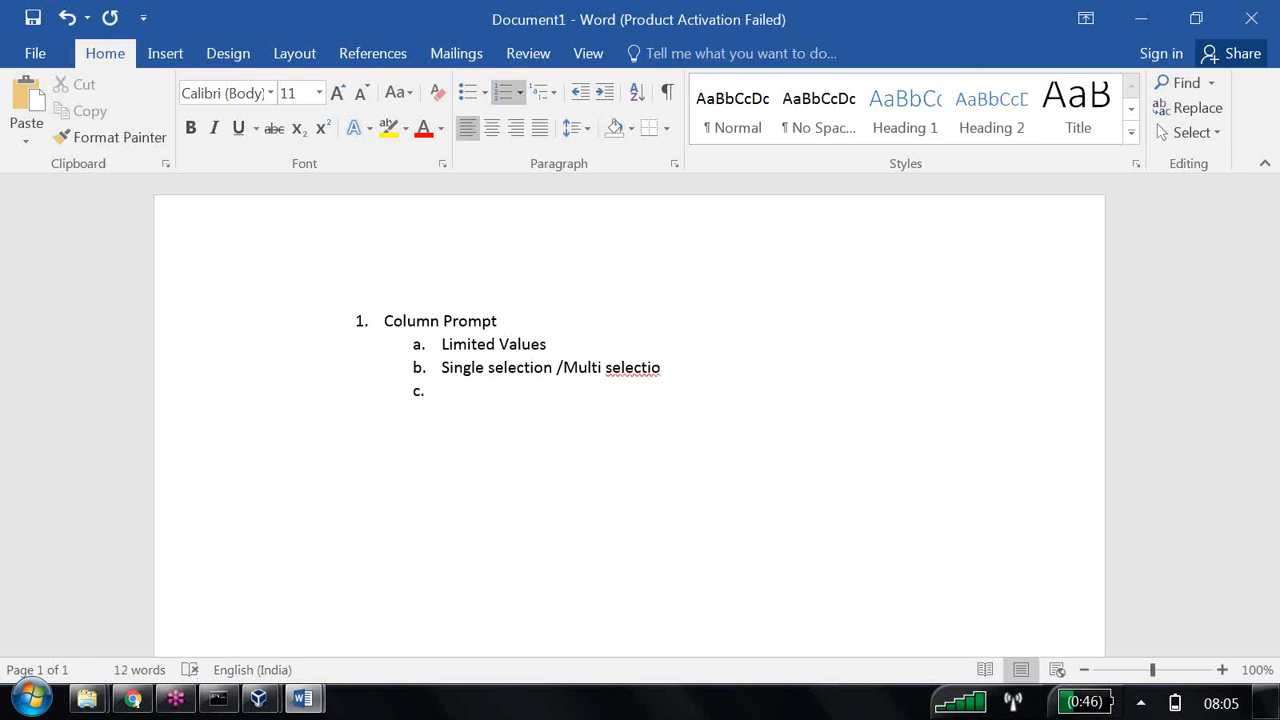
Add the third sub-item "Store user selection into presentation variable" under Column Prompt.
type("store user selection")
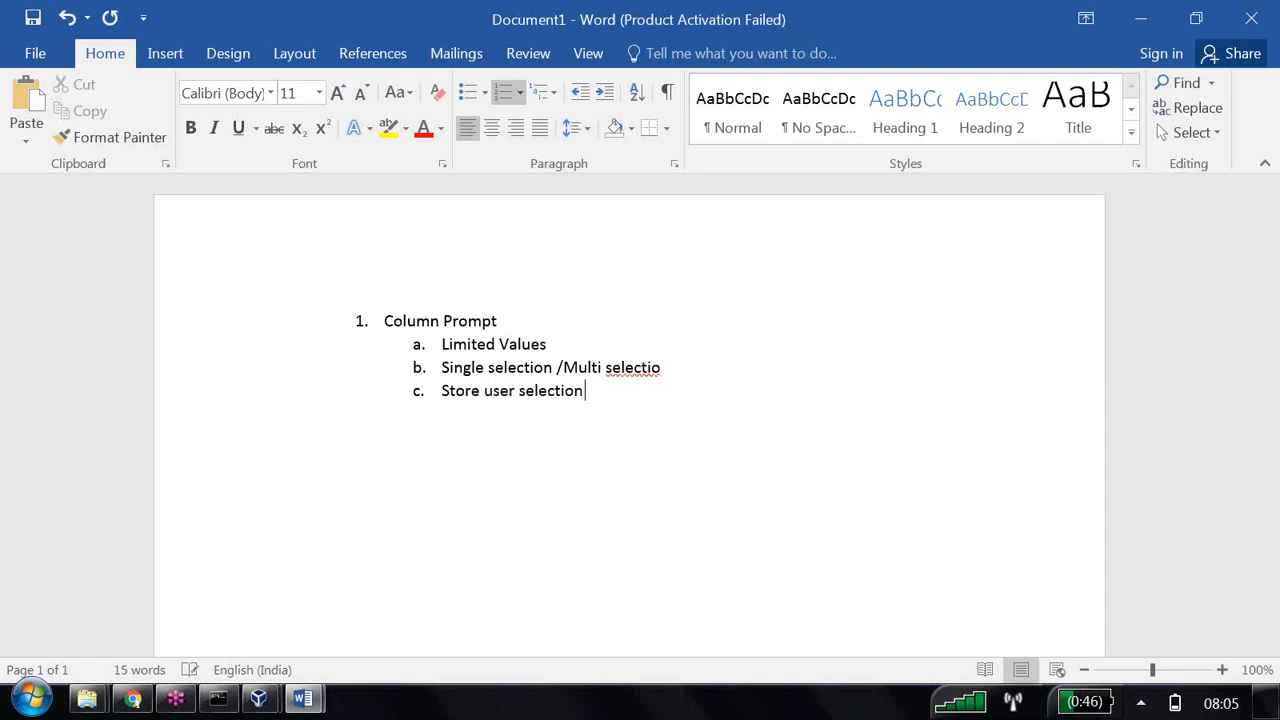
type(" into presentation vari")
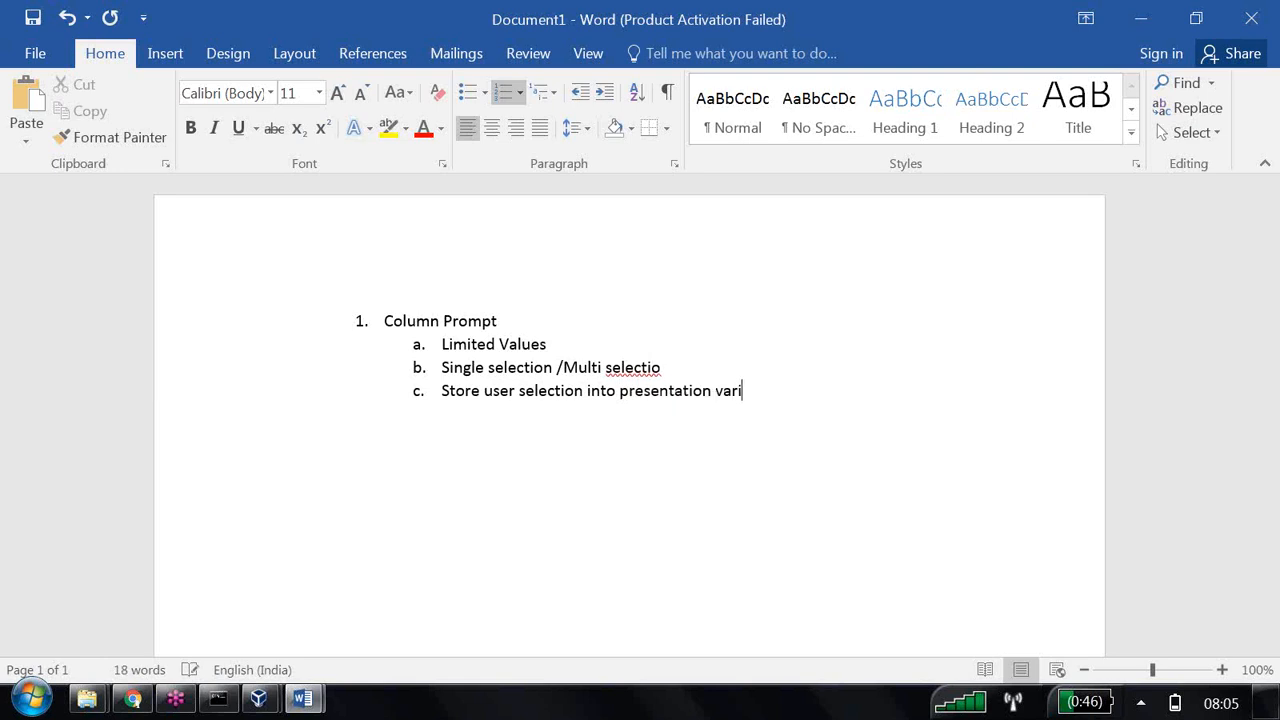
type("able")
Close Document1 without saving it, leaving the OBIEE 12C course document open.
mouse_move(304, 700)
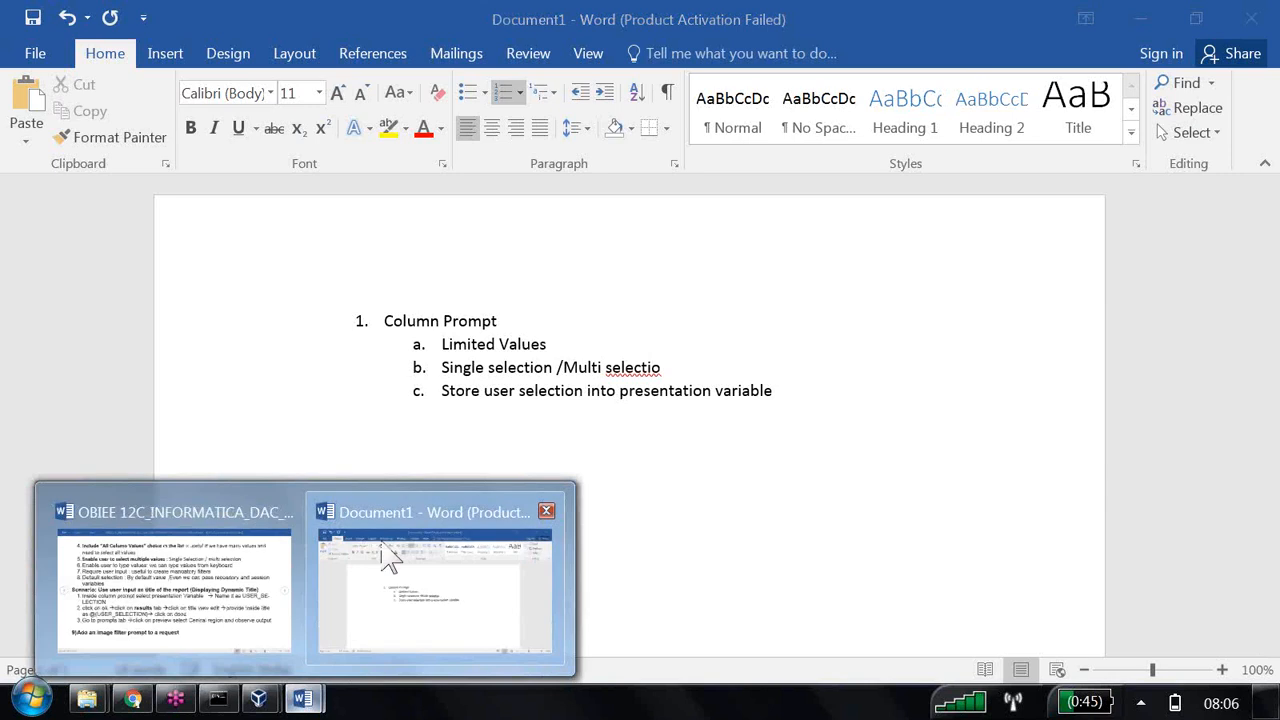
left_click(547, 512)
left_click(636, 404)
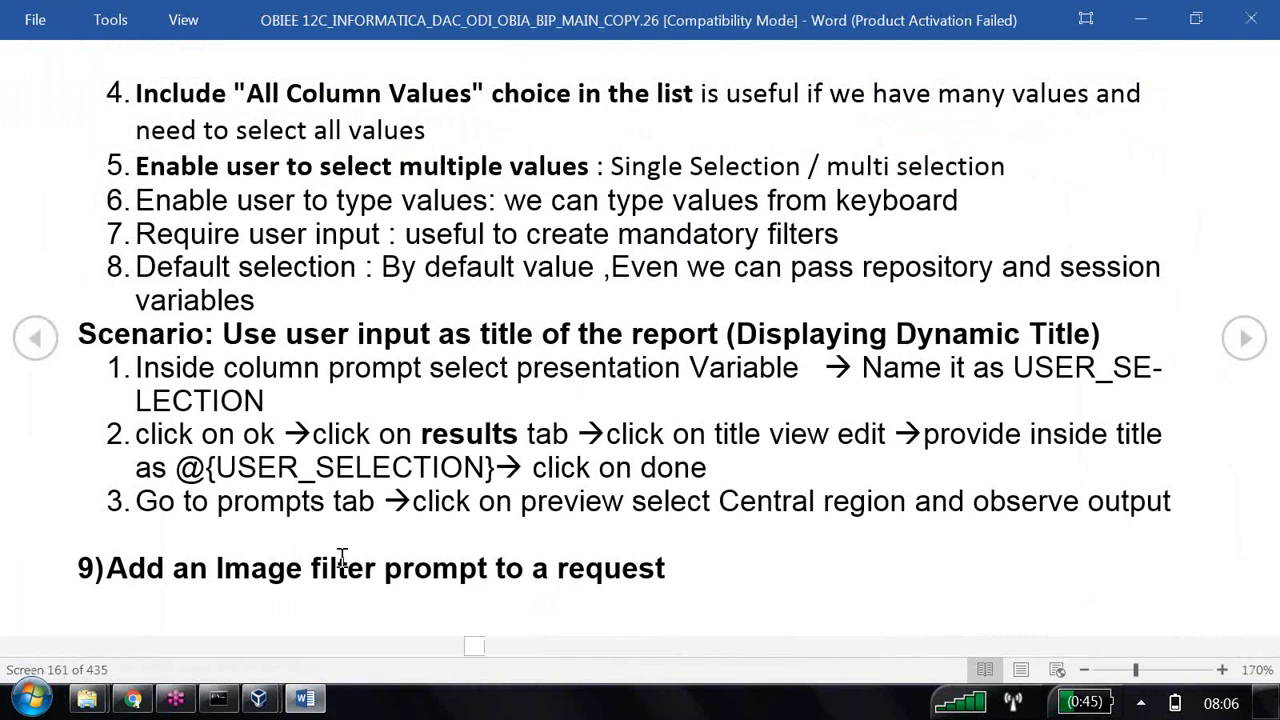
Read the image filter prompt instructions, highlighting the introductory explanation and the first process step about developing the report.
scroll(341, 557, "down", 1)
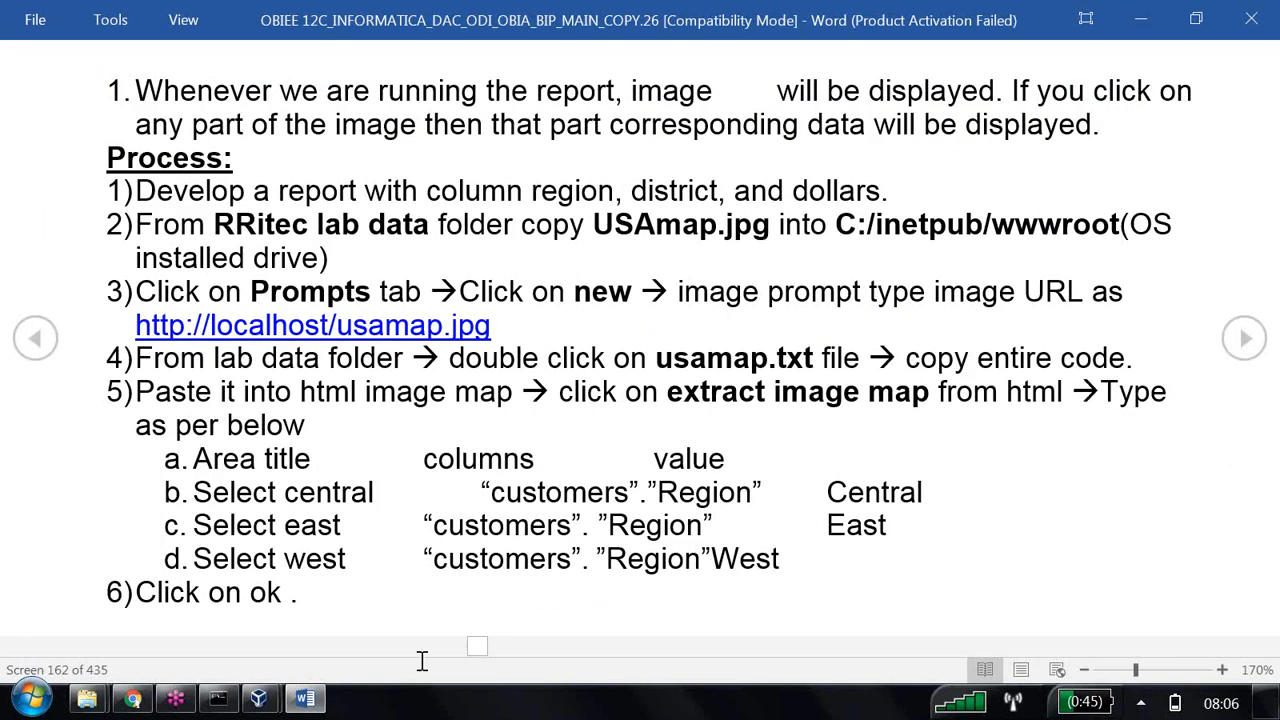
left_click_drag(137, 90, 1130, 118)
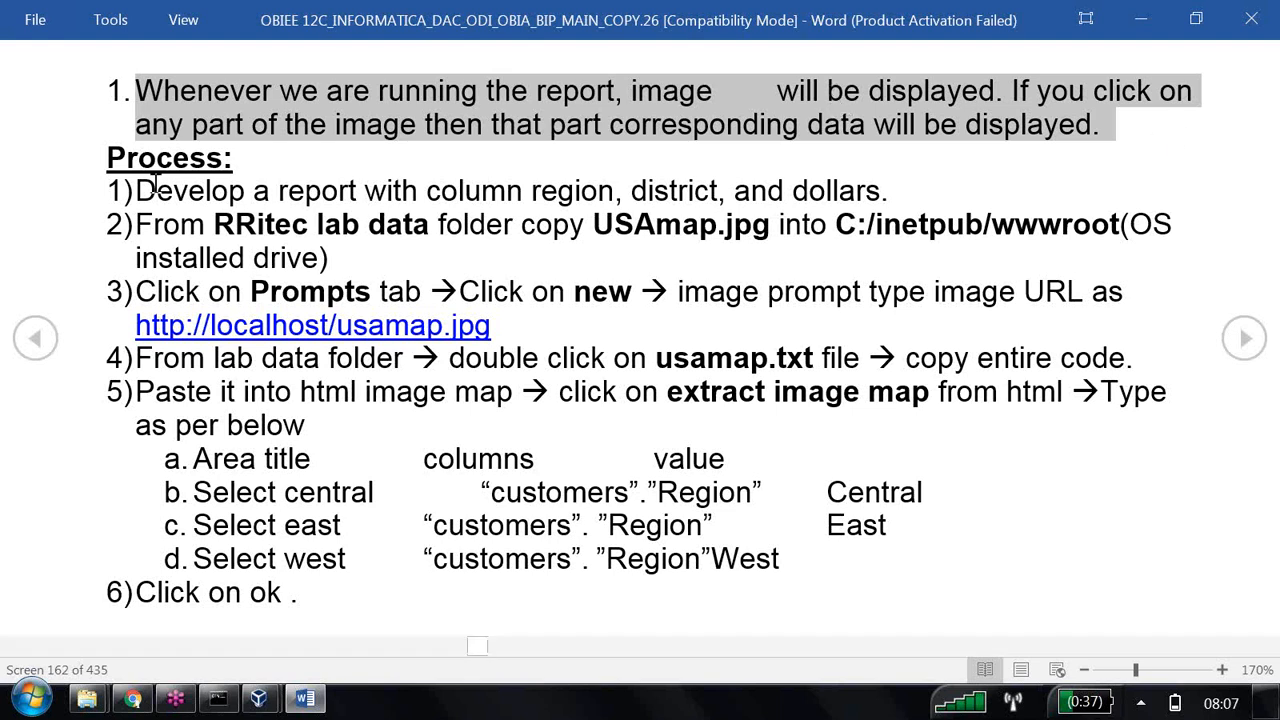
left_click_drag(138, 191, 862, 200)
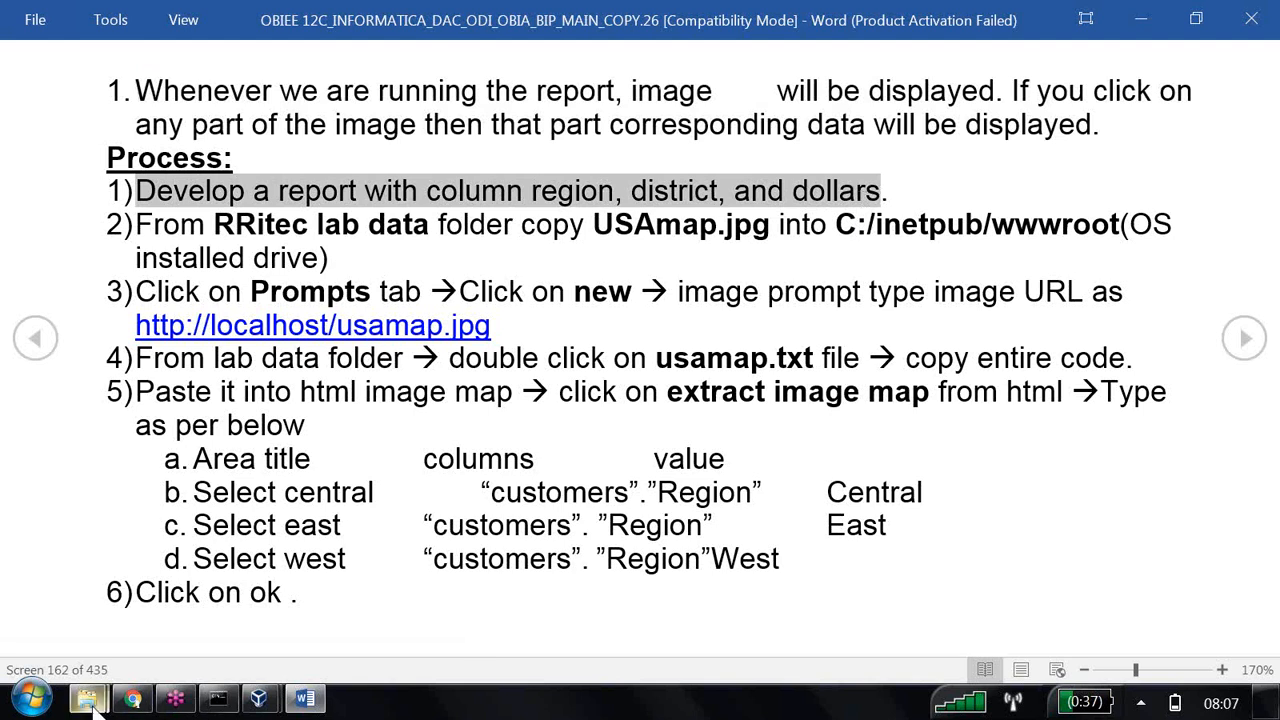
Switch to Oracle BI in Chrome and create an analysis on the B160 Supplier Sales Rep subject area.
mouse_move(100, 686)
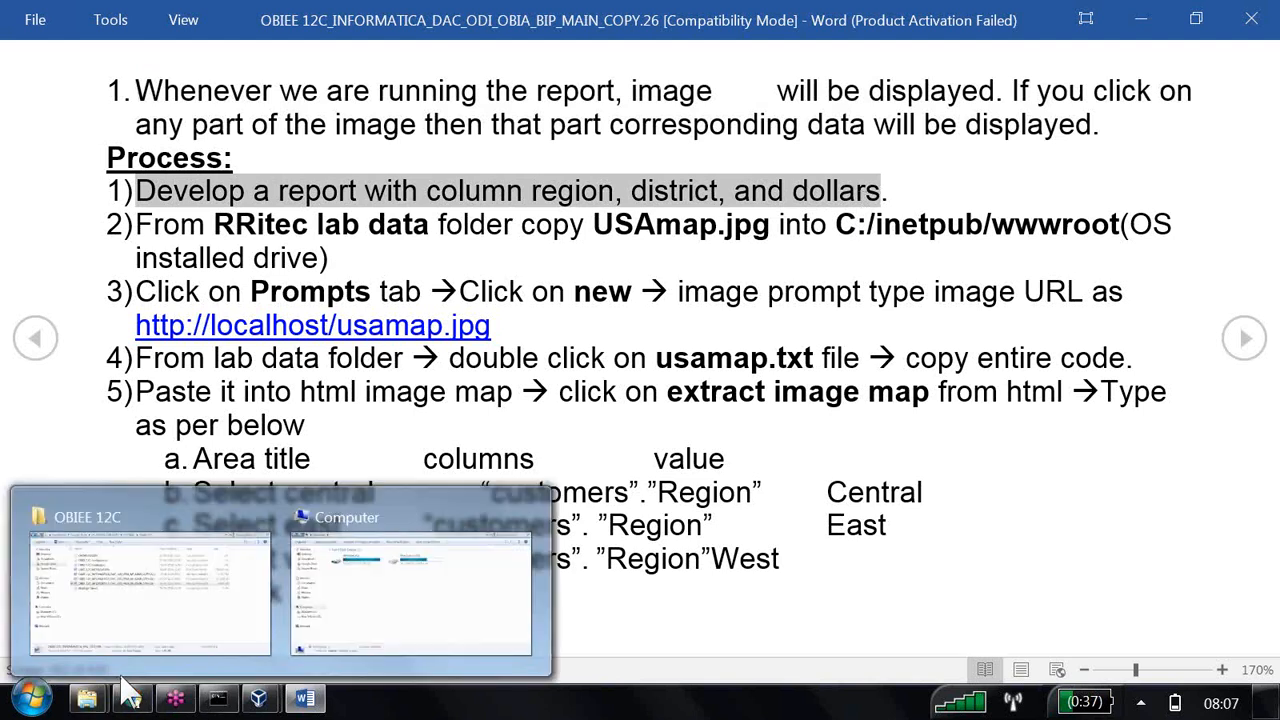
mouse_move(138, 678)
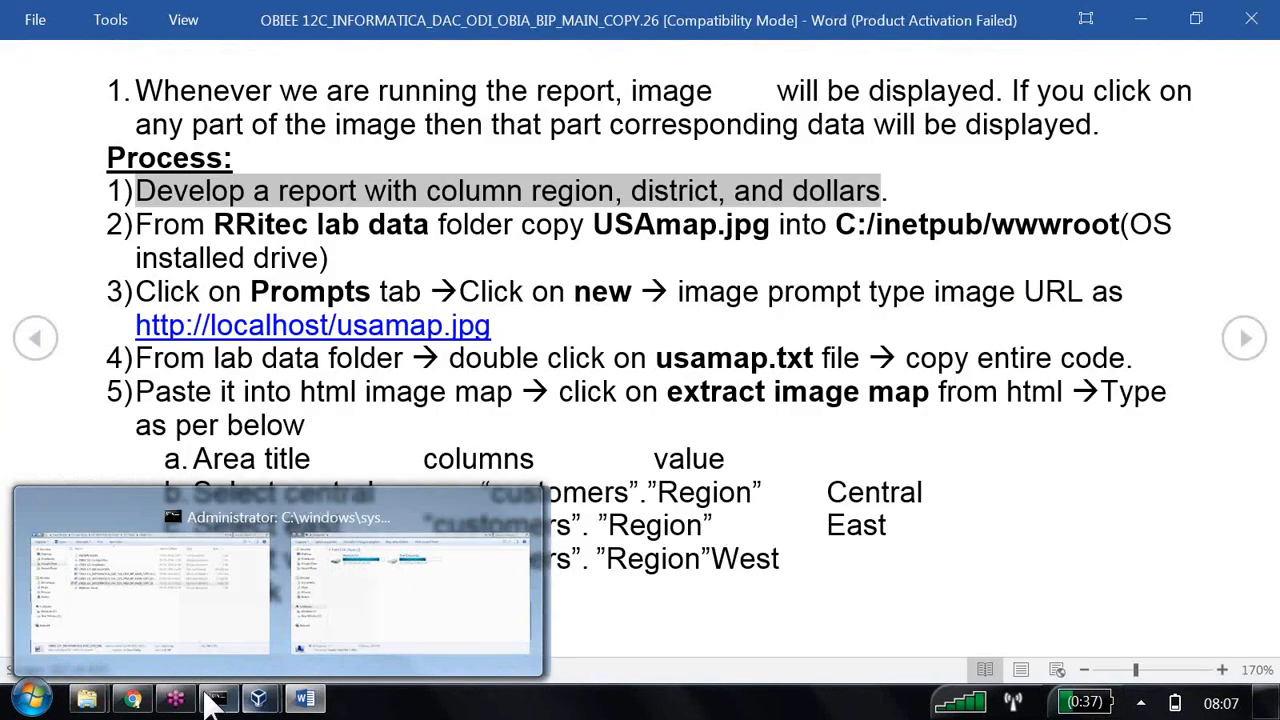
left_click(146, 697)
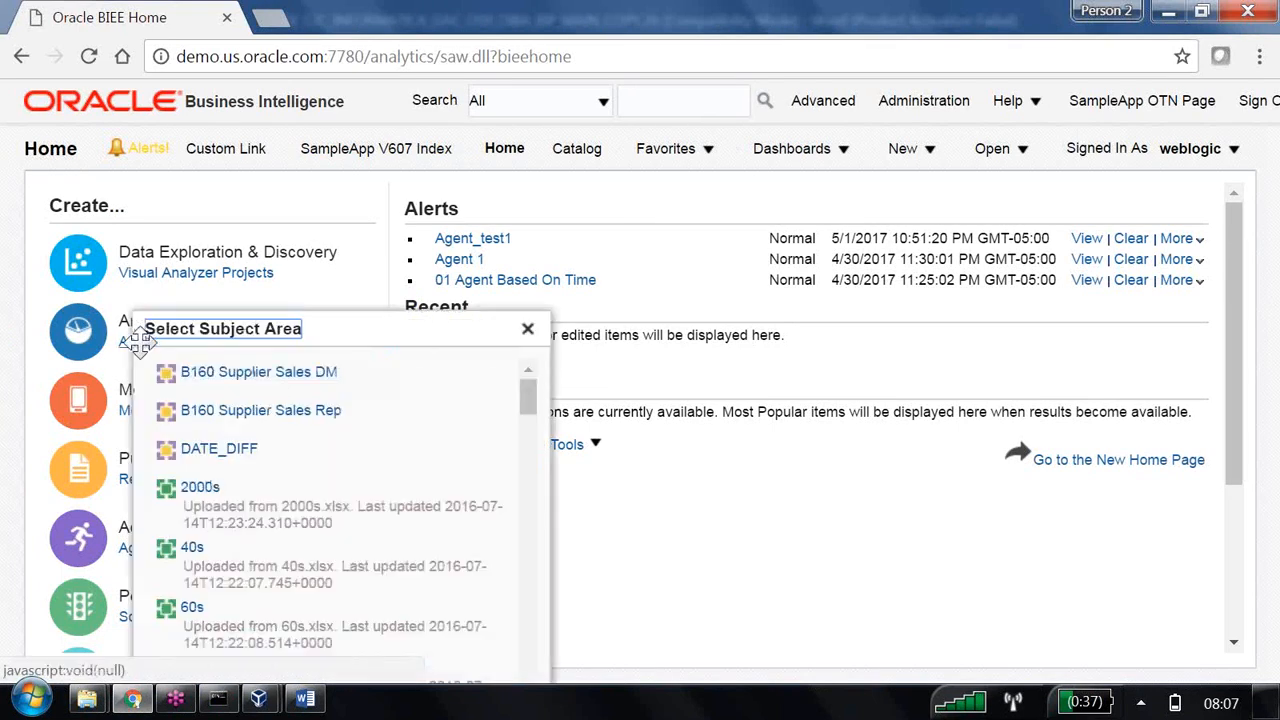
left_click(287, 412)
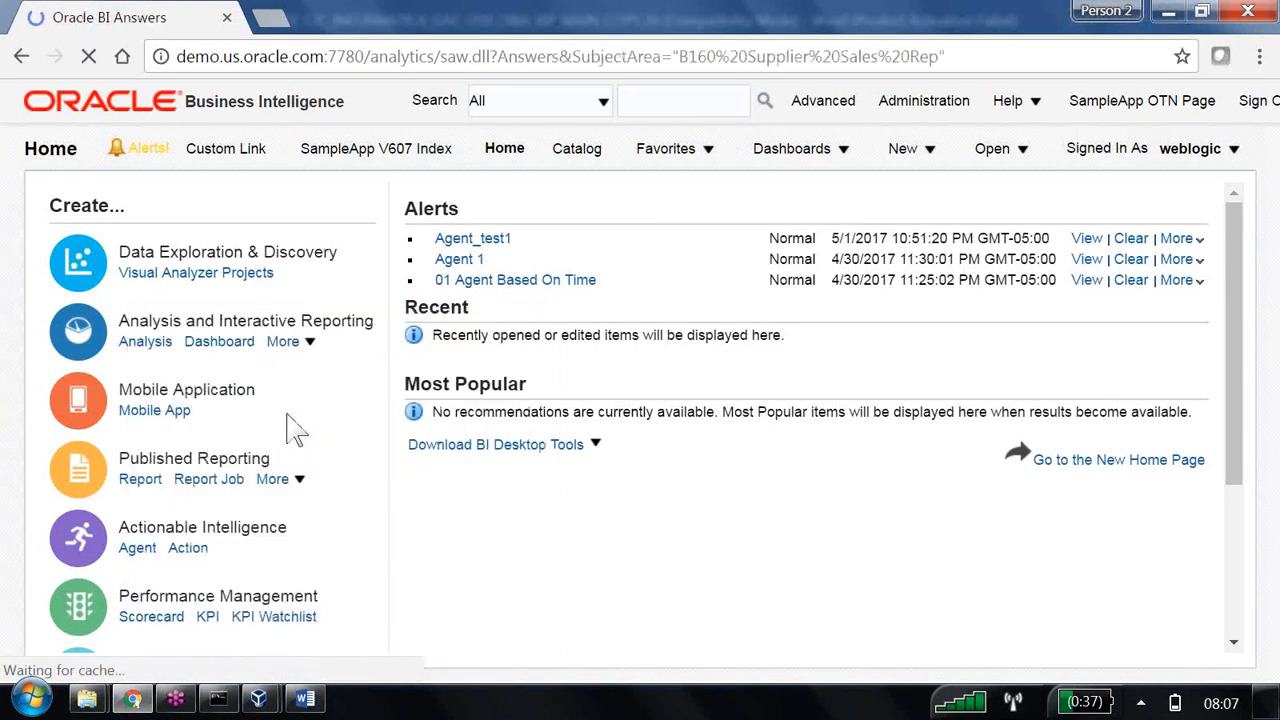
left_click(932, 150)
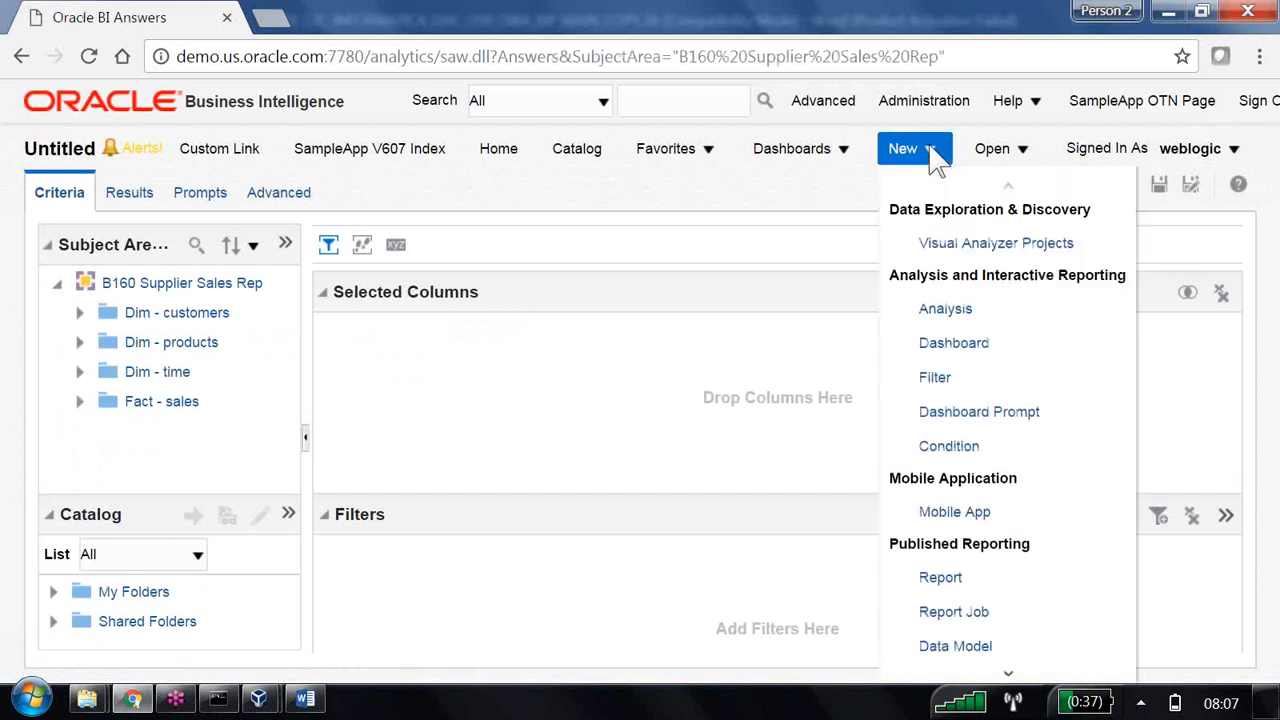
Add the Region and District columns from Dim - customers to the analysis.
left_click(79, 312)
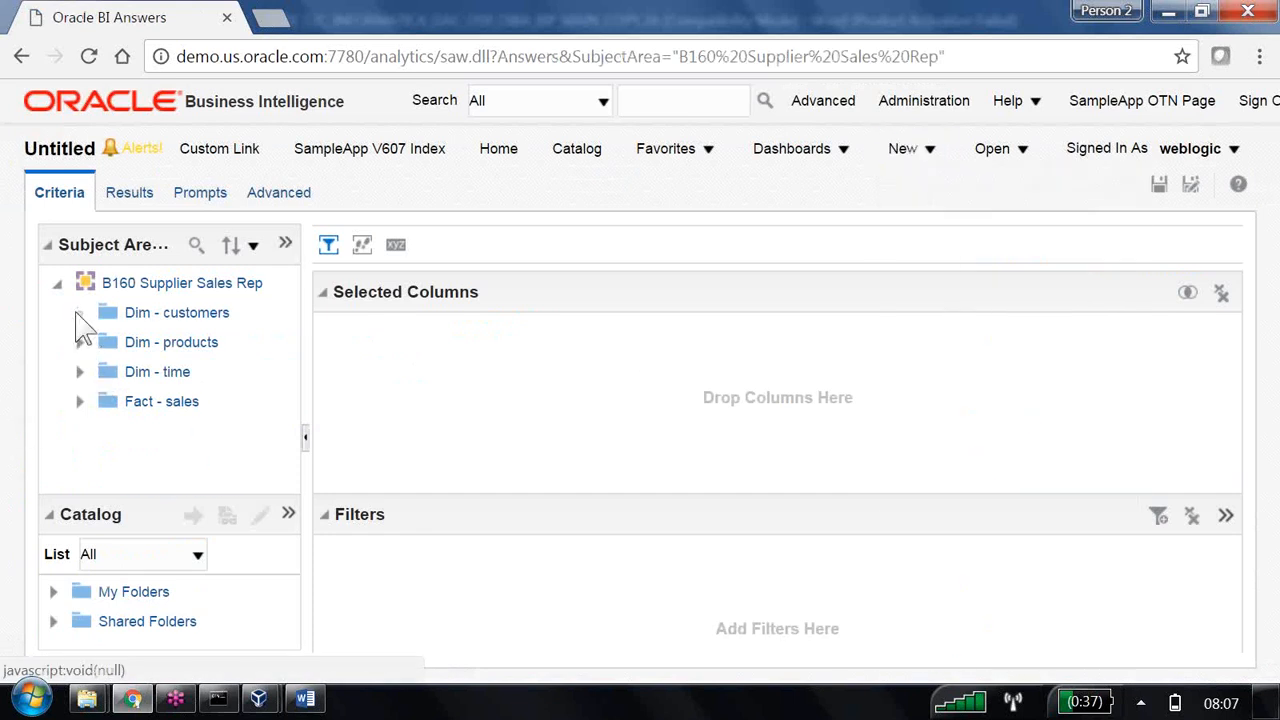
double_click(172, 401)
double_click(172, 432)
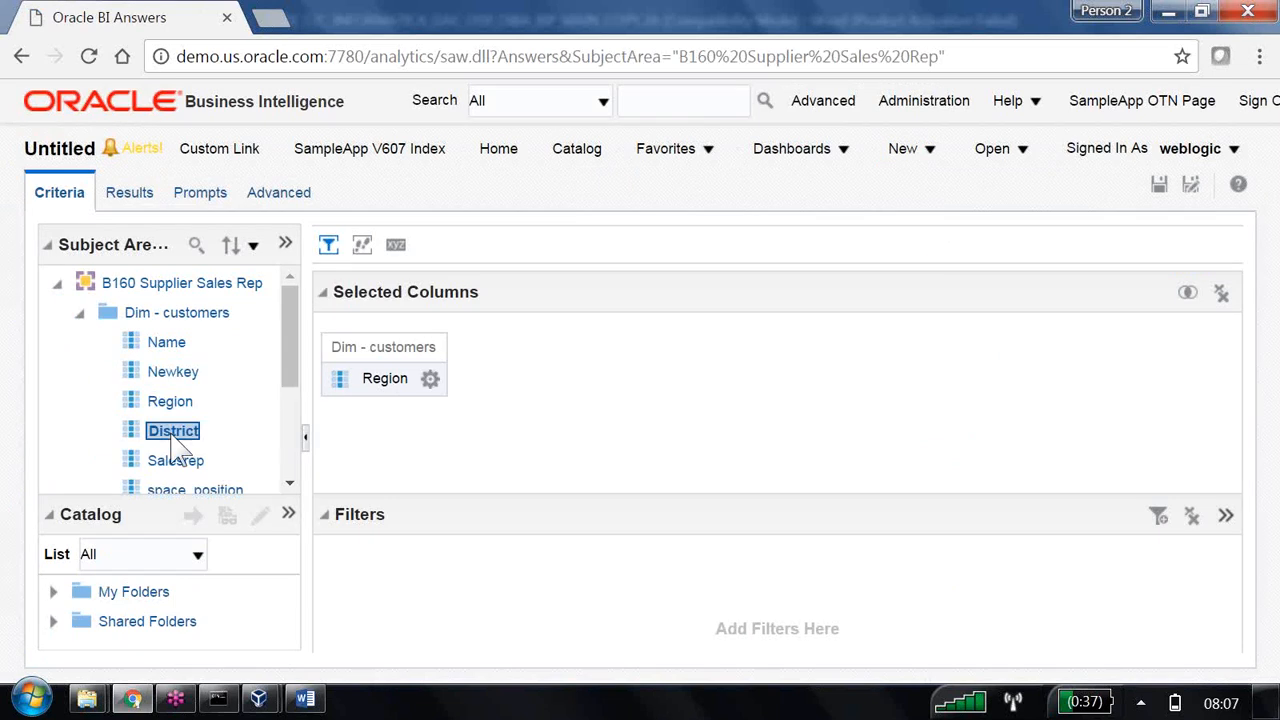
Add the Dollars column from the Fact - sales Database Columns folder and display the analysis results.
scroll(178, 432, "down", 3)
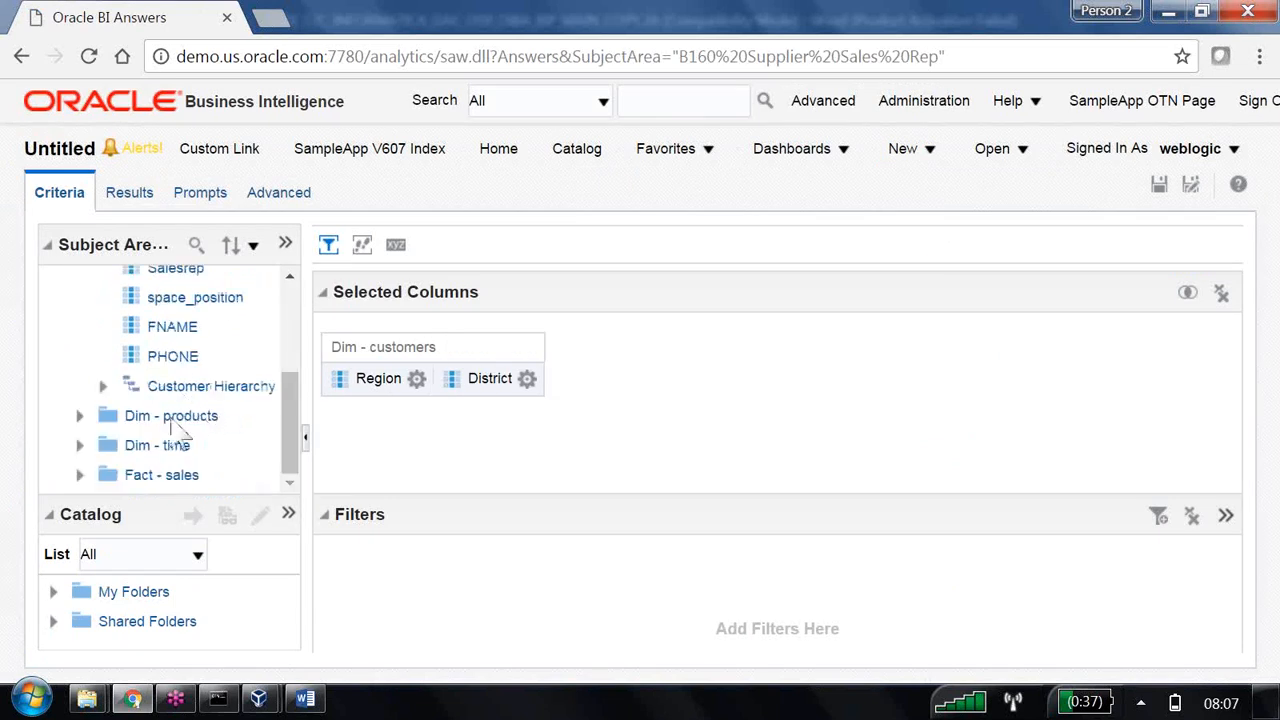
left_click(80, 475)
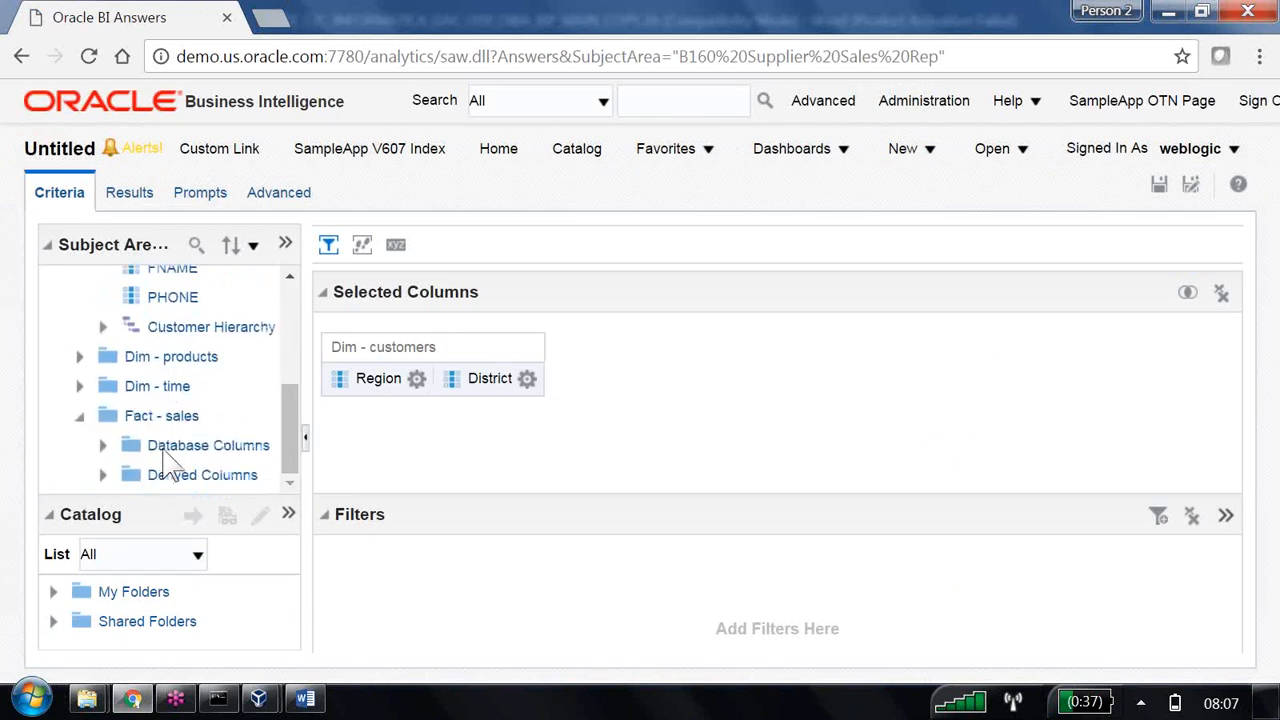
left_click(102, 445)
left_click(210, 362)
double_click(214, 366)
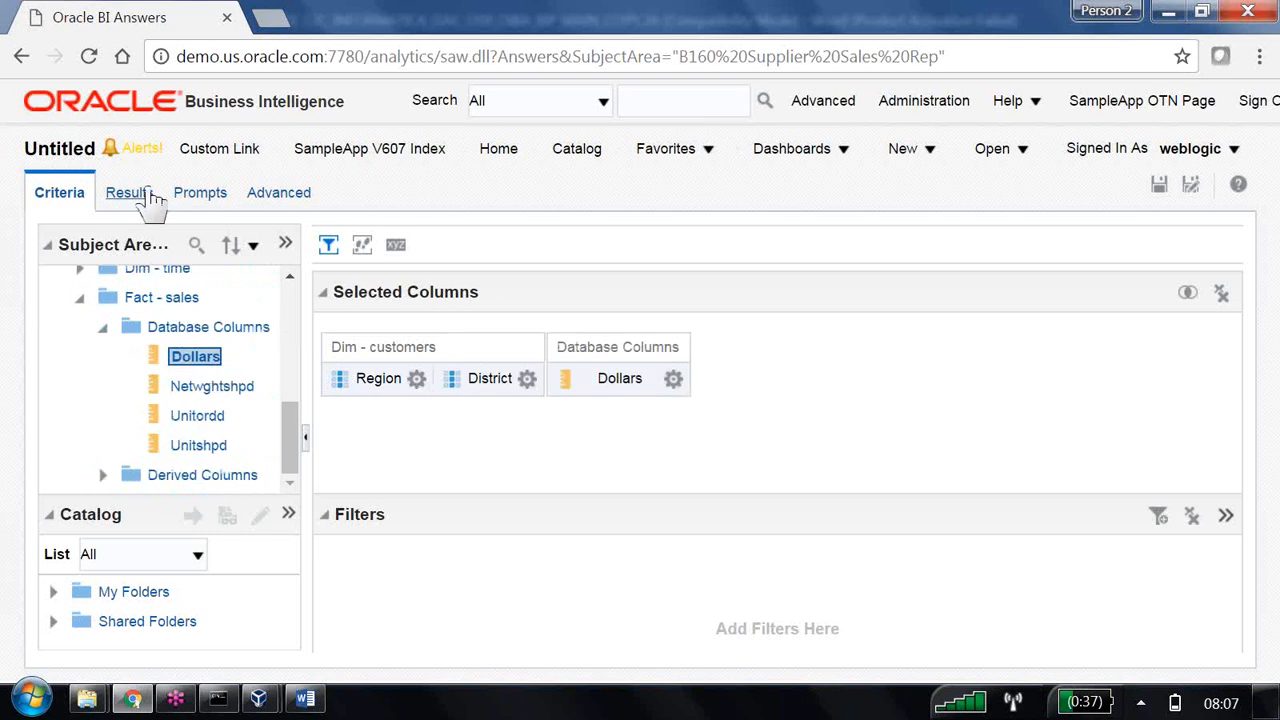
left_click(146, 196)
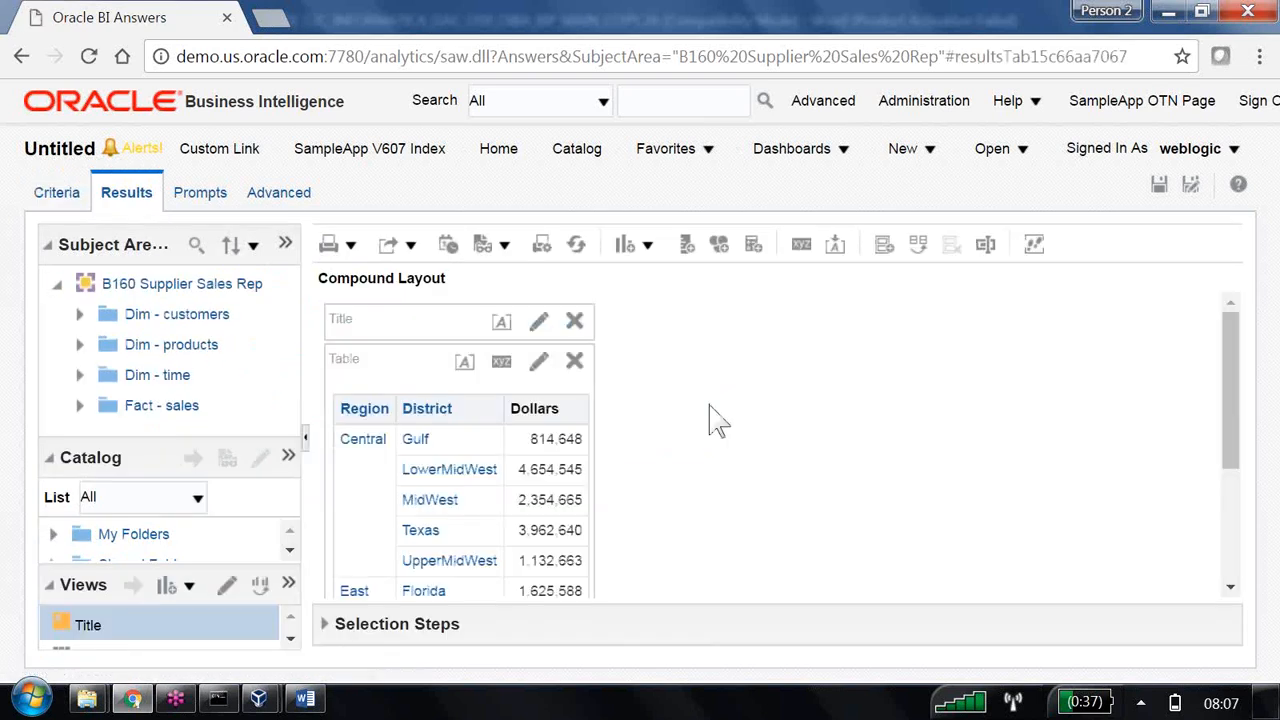
Add an image prompt to the analysis and set its caption to "Click on image".
left_click(224, 204)
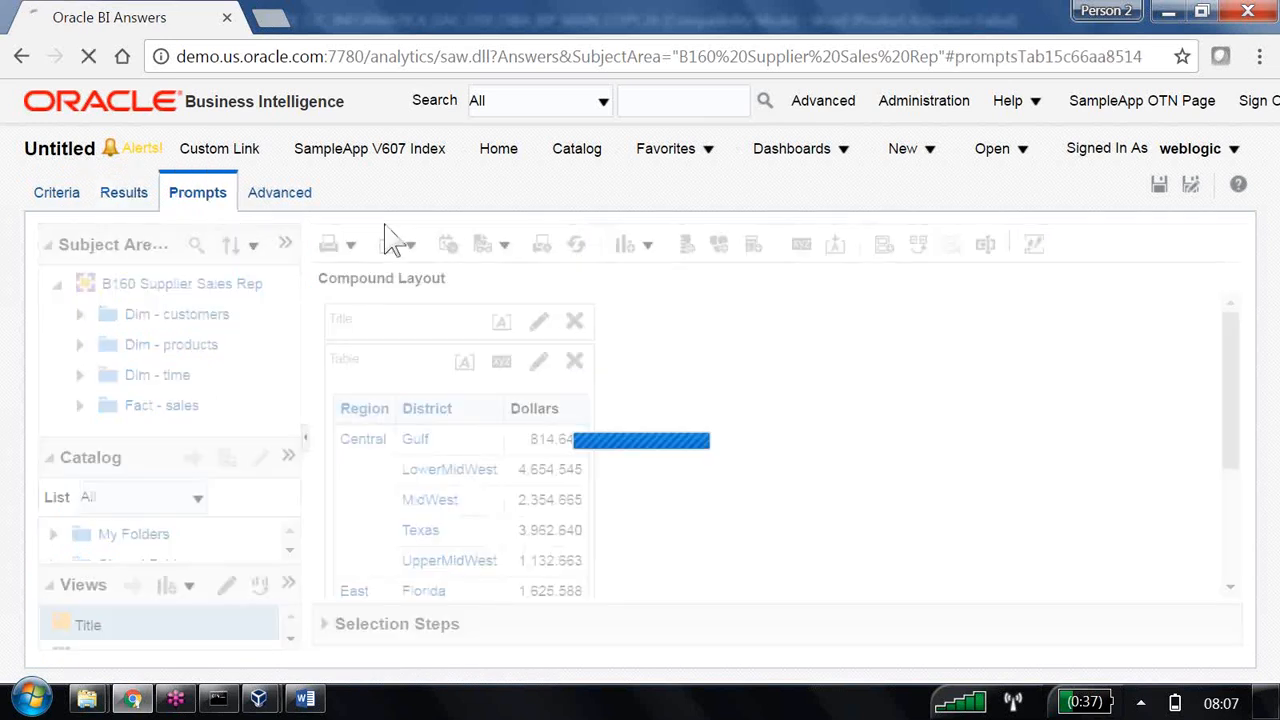
left_click(952, 298)
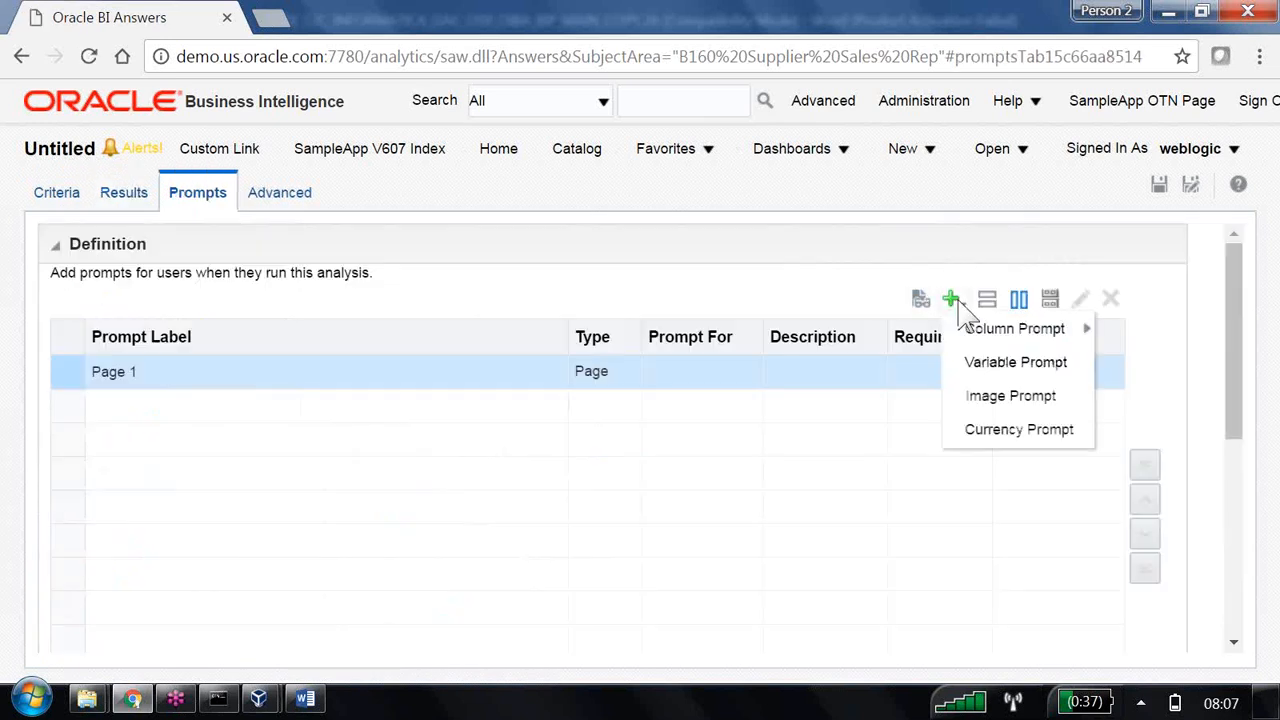
left_click(1012, 396)
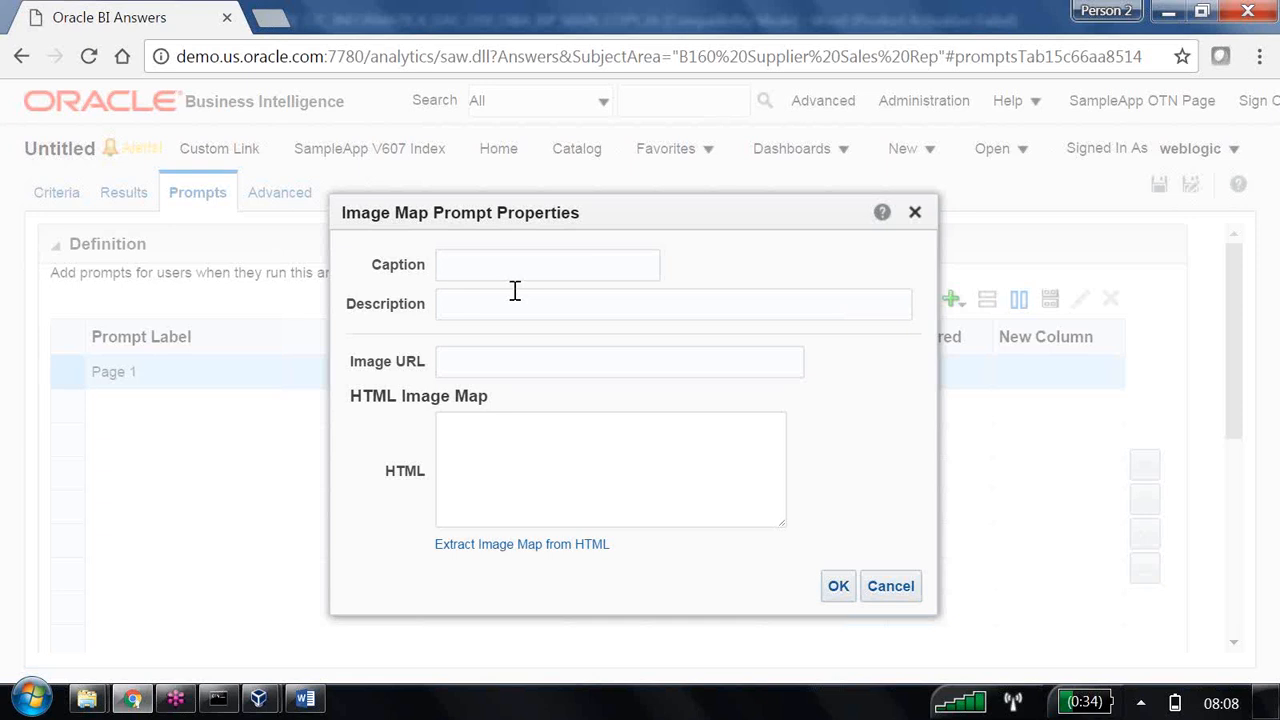
type("Click on image")
Set the image prompt's description to "Click on image to get region corresponding data", correcting the misspelled word.
left_click(492, 307)
type("Click on image to get ")
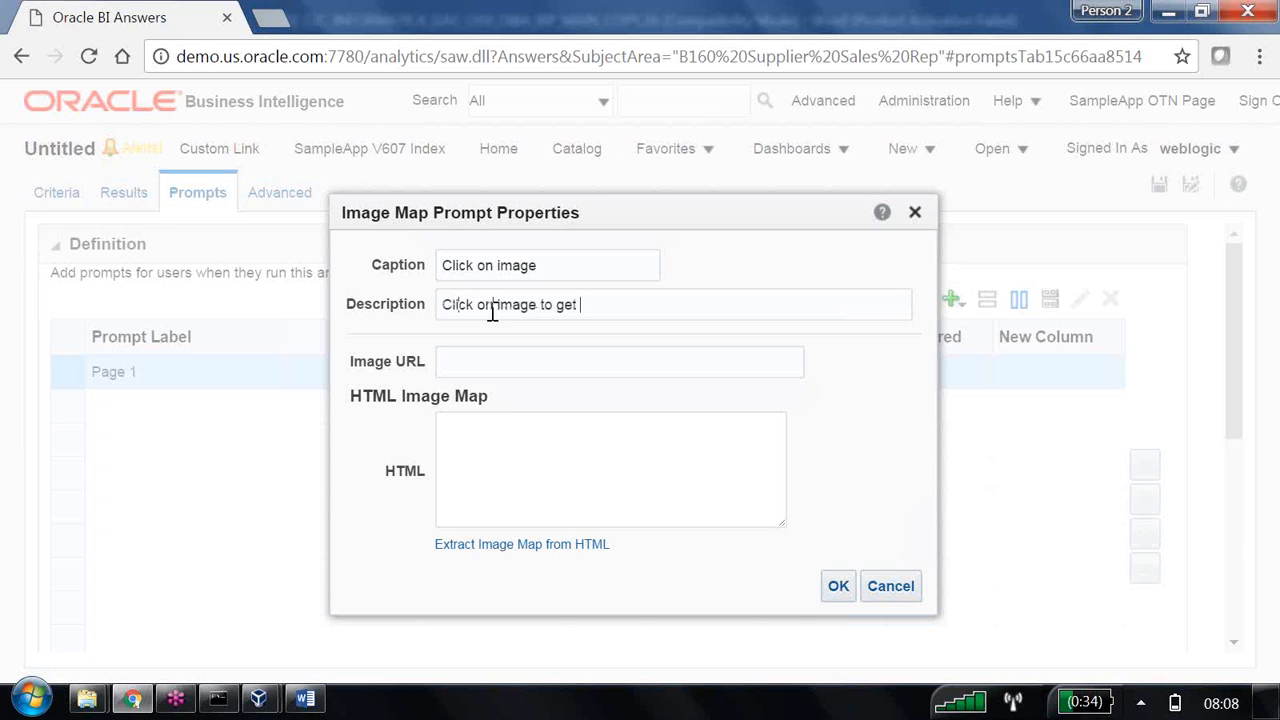
type("region coresponding data")
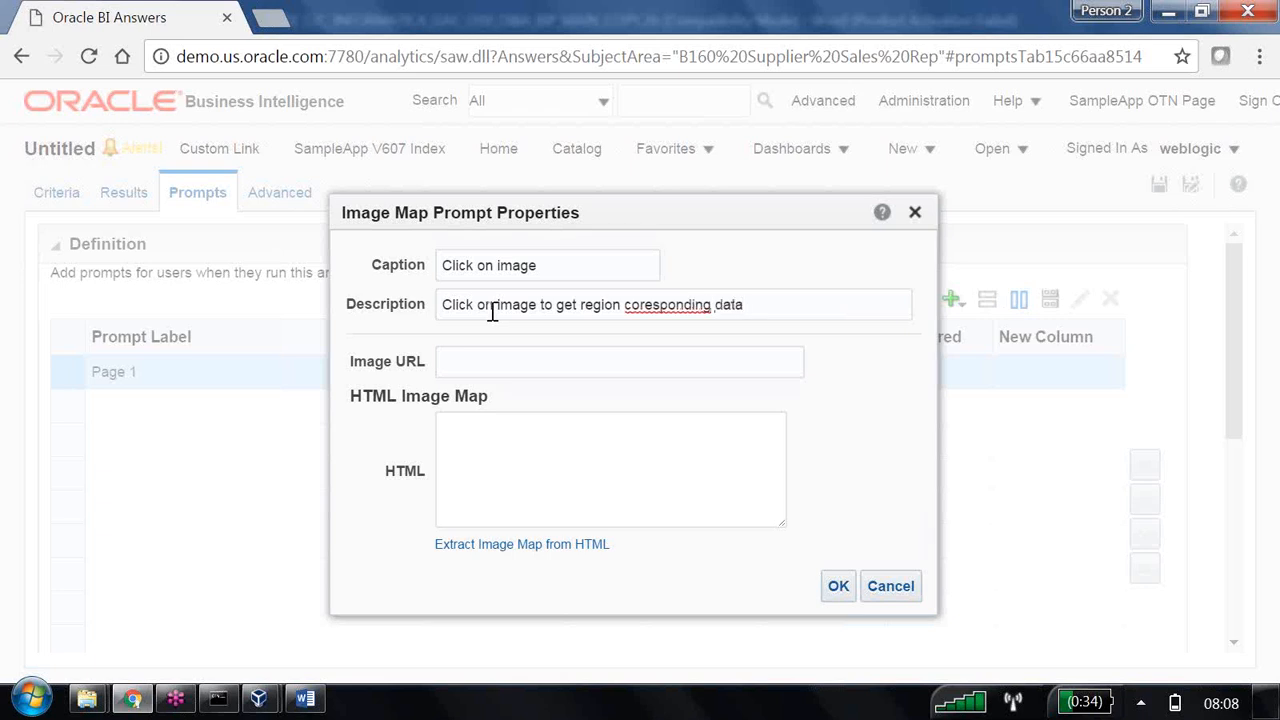
right_click(677, 309)
left_click(752, 325)
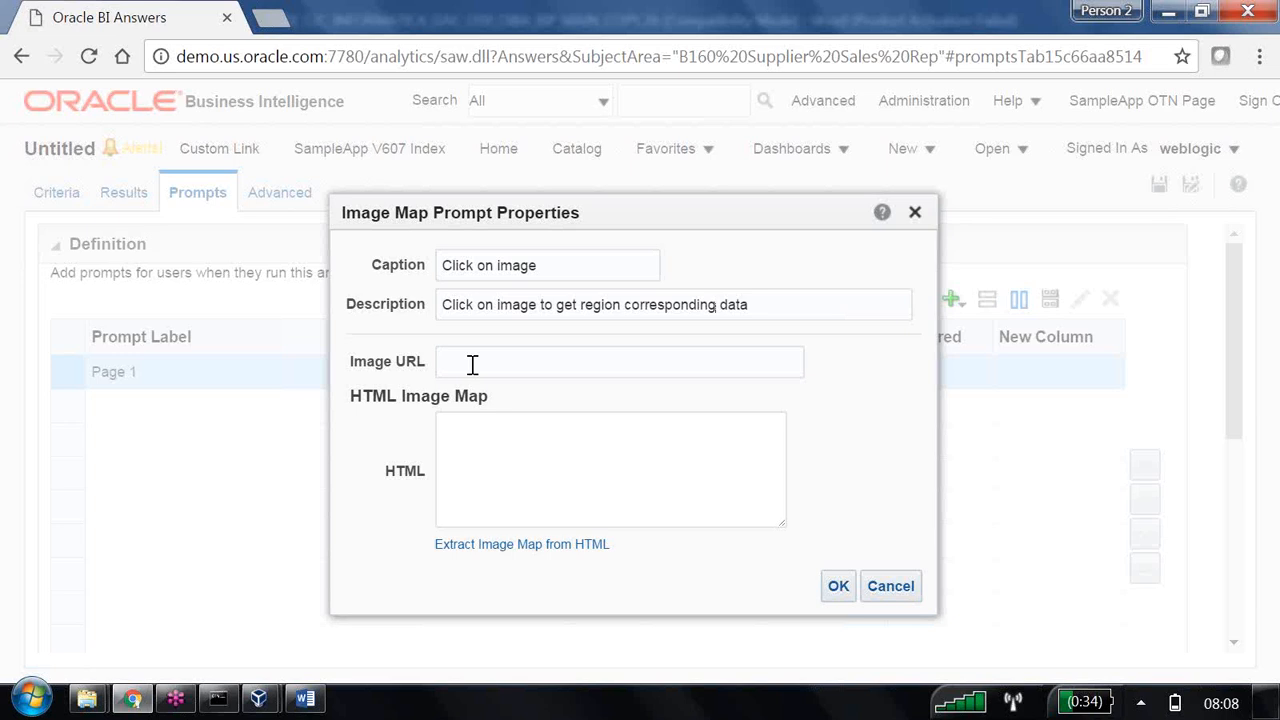
Search Google Images for "usa jpg" in a new browser tab and open the full-size USA_Carry_Map.jpg image of the coloured state map.
left_click(278, 18)
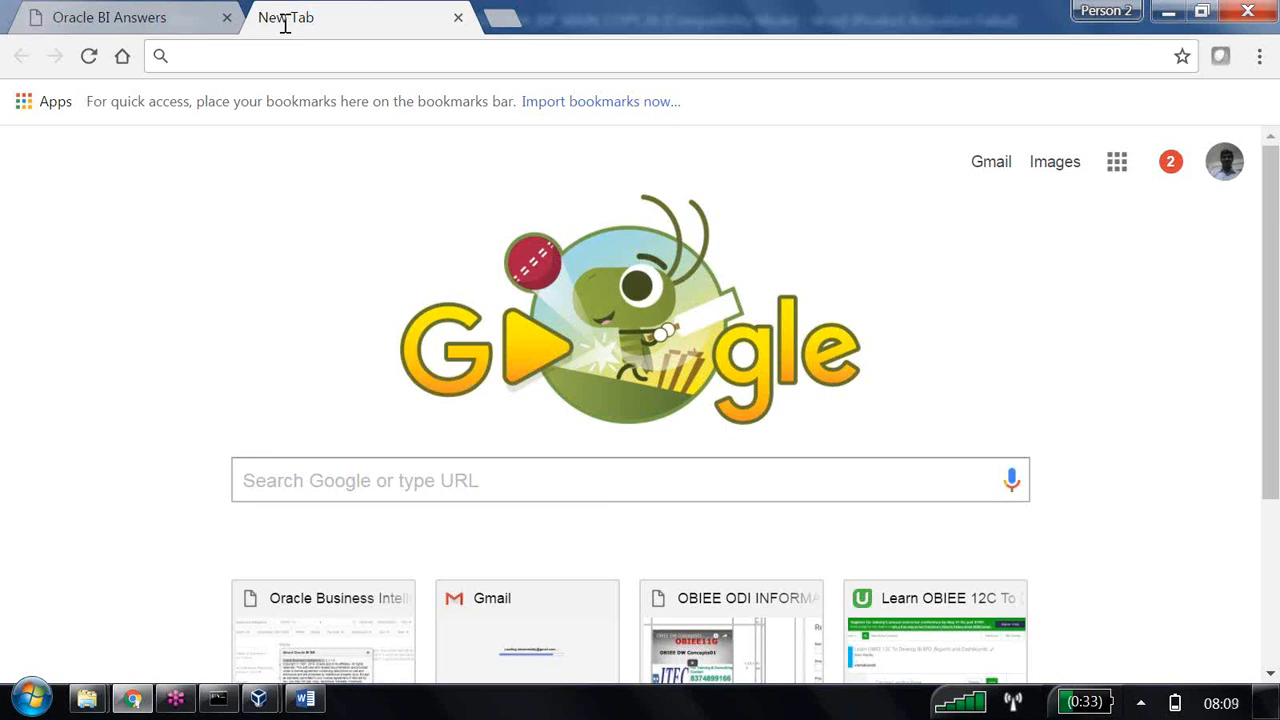
type("usa")
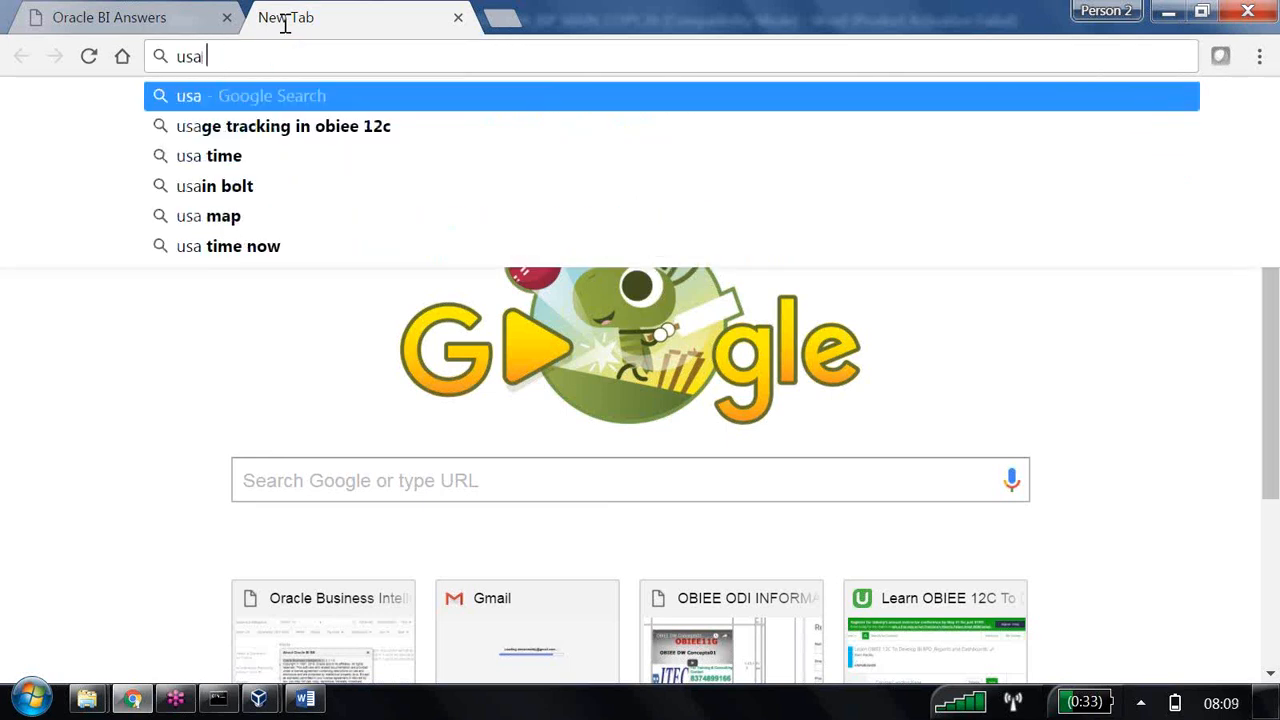
type(" jpg")
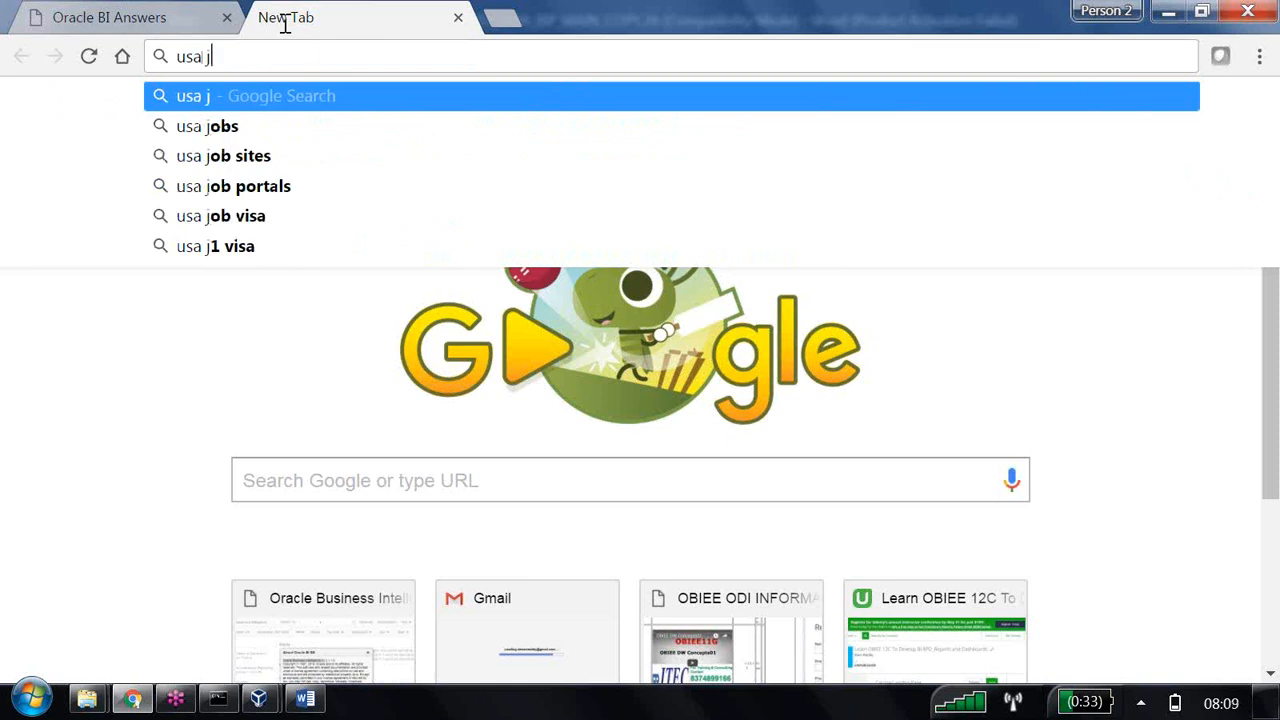
key("Return")
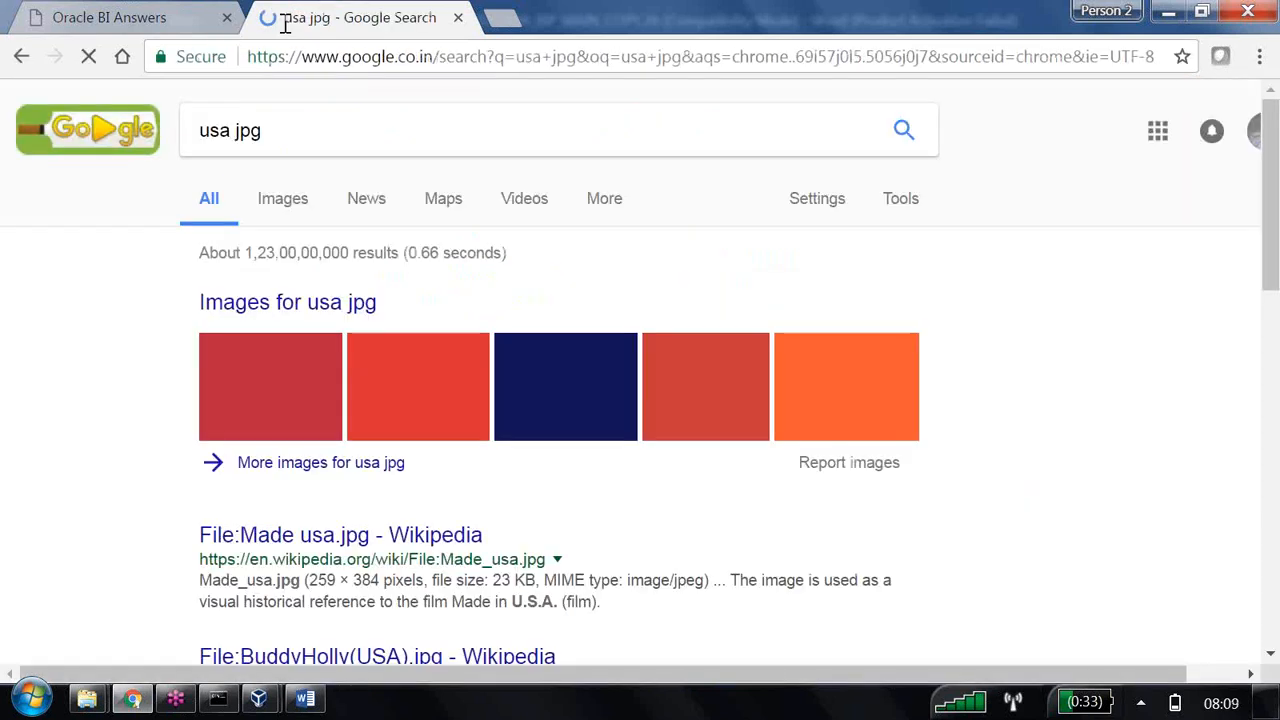
left_click(289, 206)
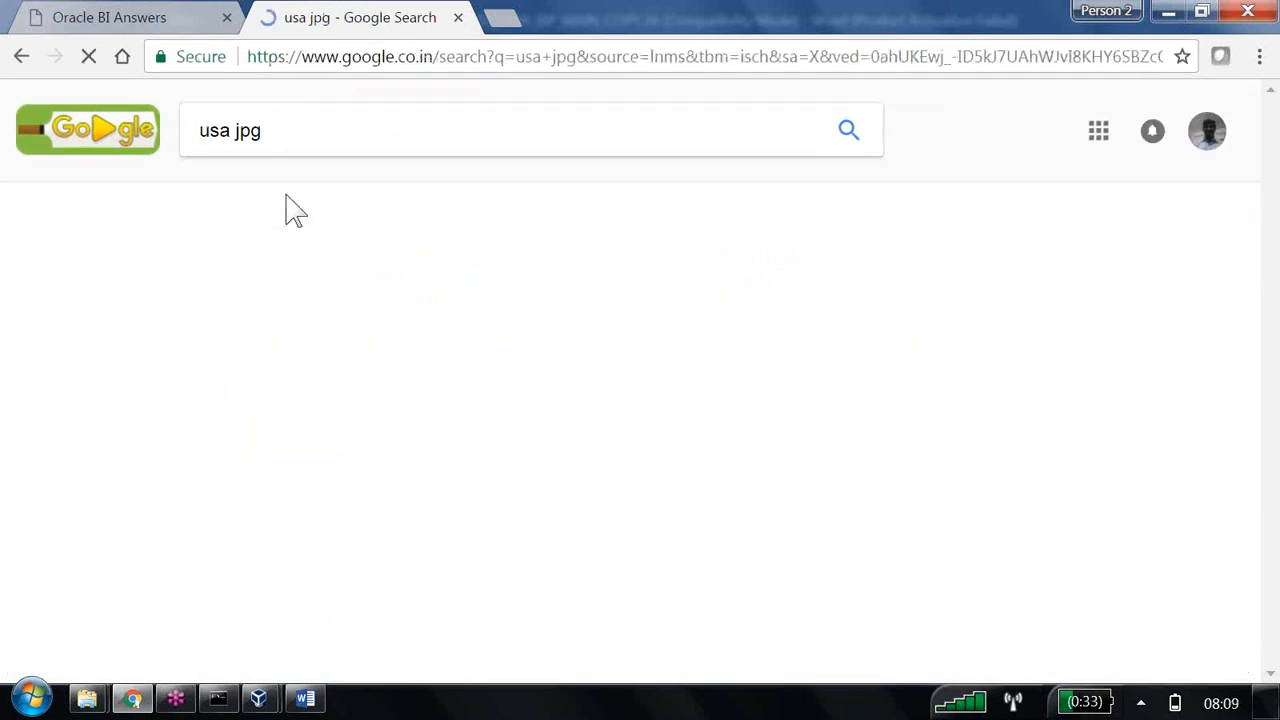
scroll(674, 409, "down", 3)
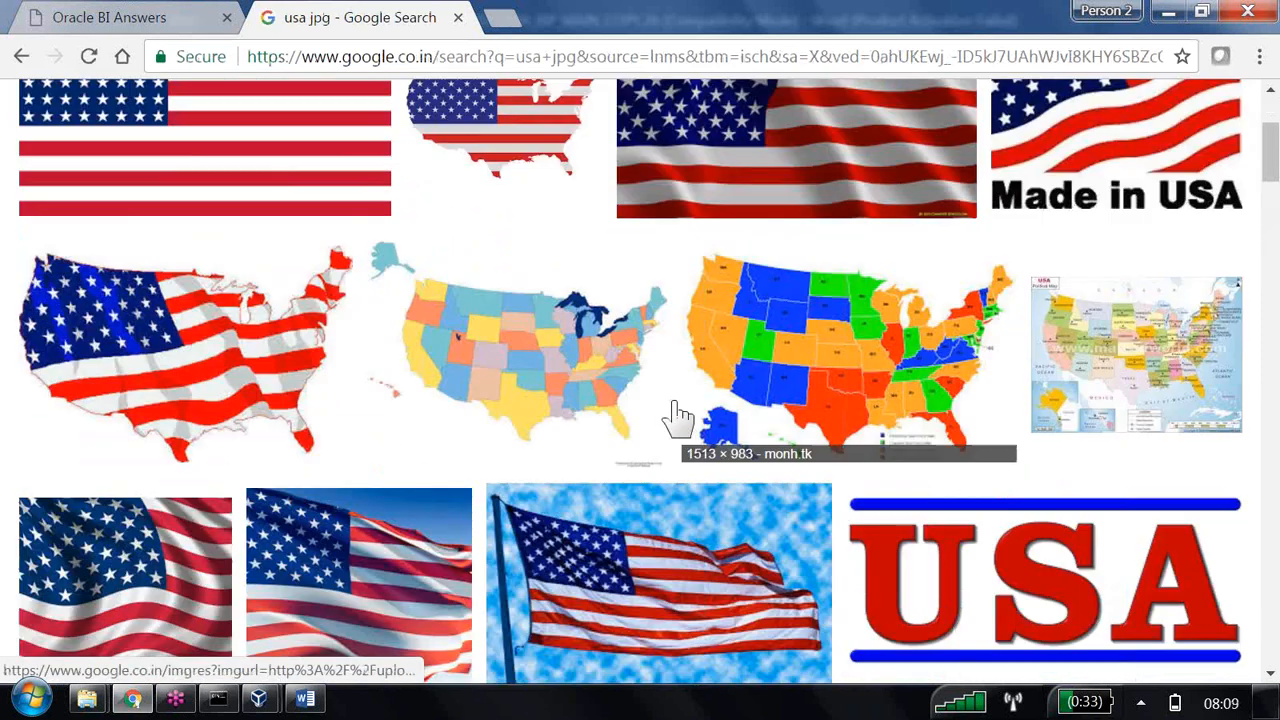
left_click(808, 363)
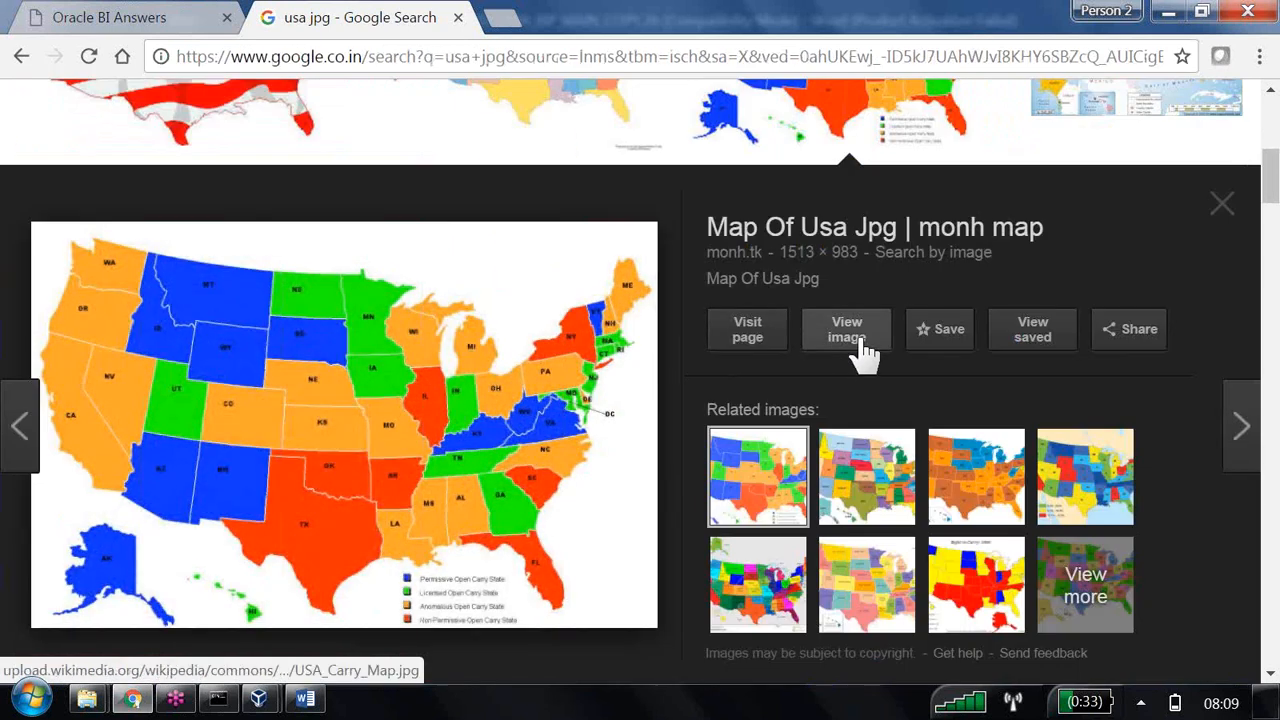
left_click(847, 340)
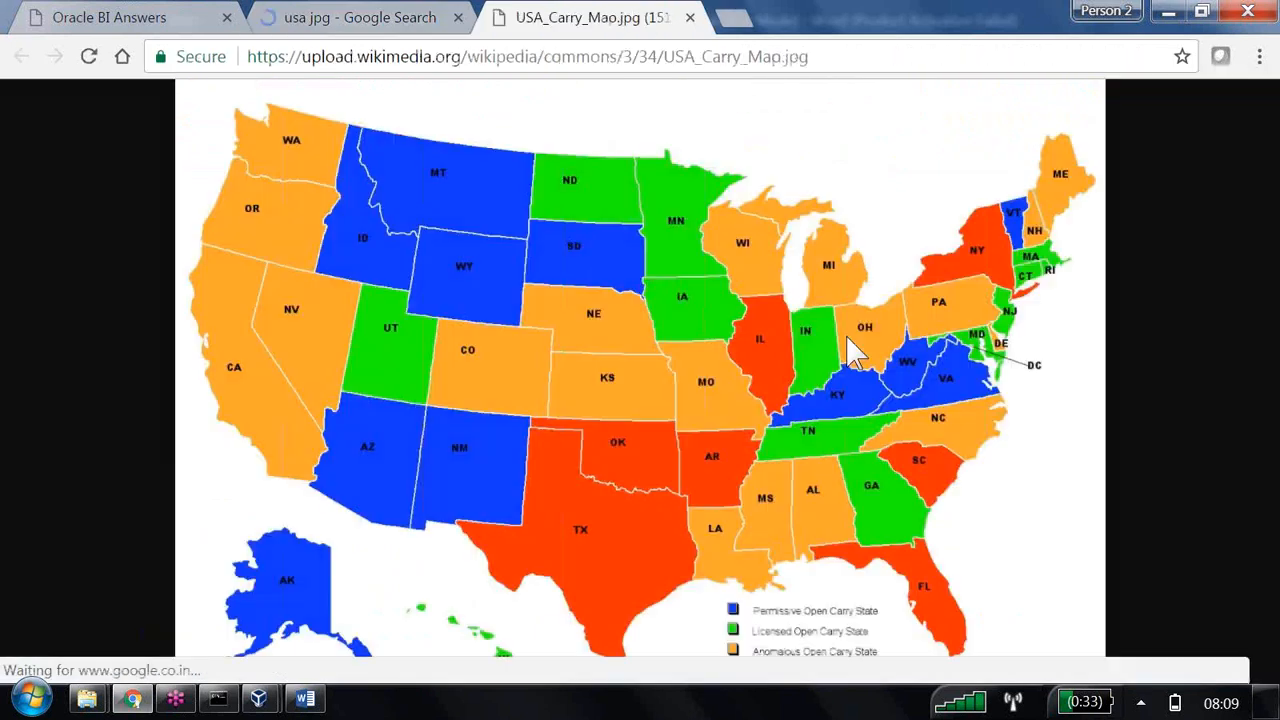
Copy the web address of USA_Carry_Map.jpg into the image prompt's Image URL in Oracle BI Answers.
left_click(834, 61)
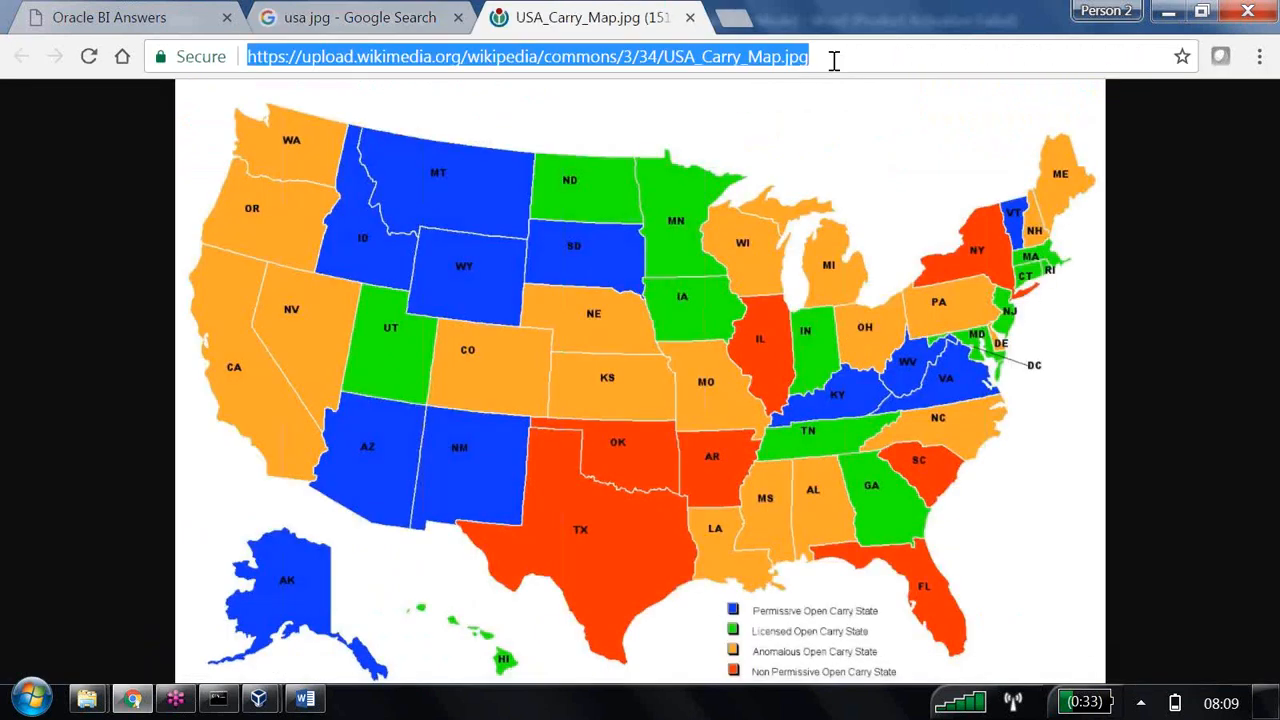
key("alt+Tab")
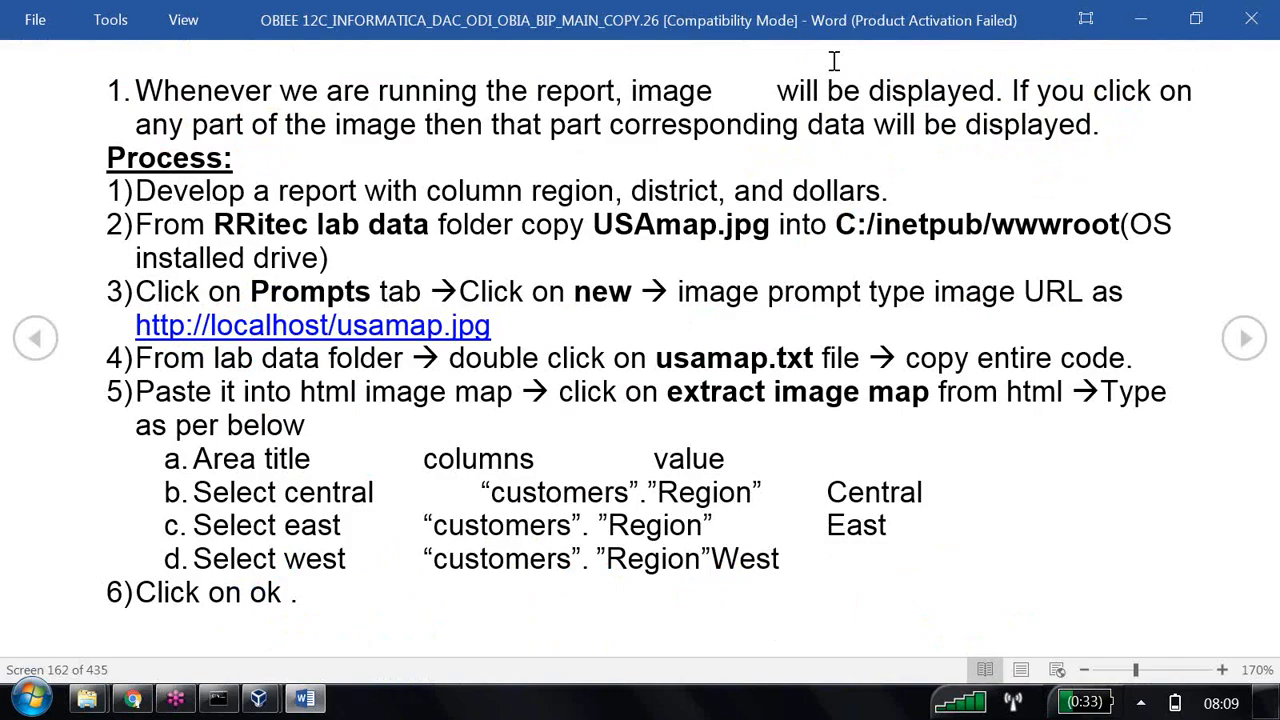
key("alt+Tab")
left_click(130, 18)
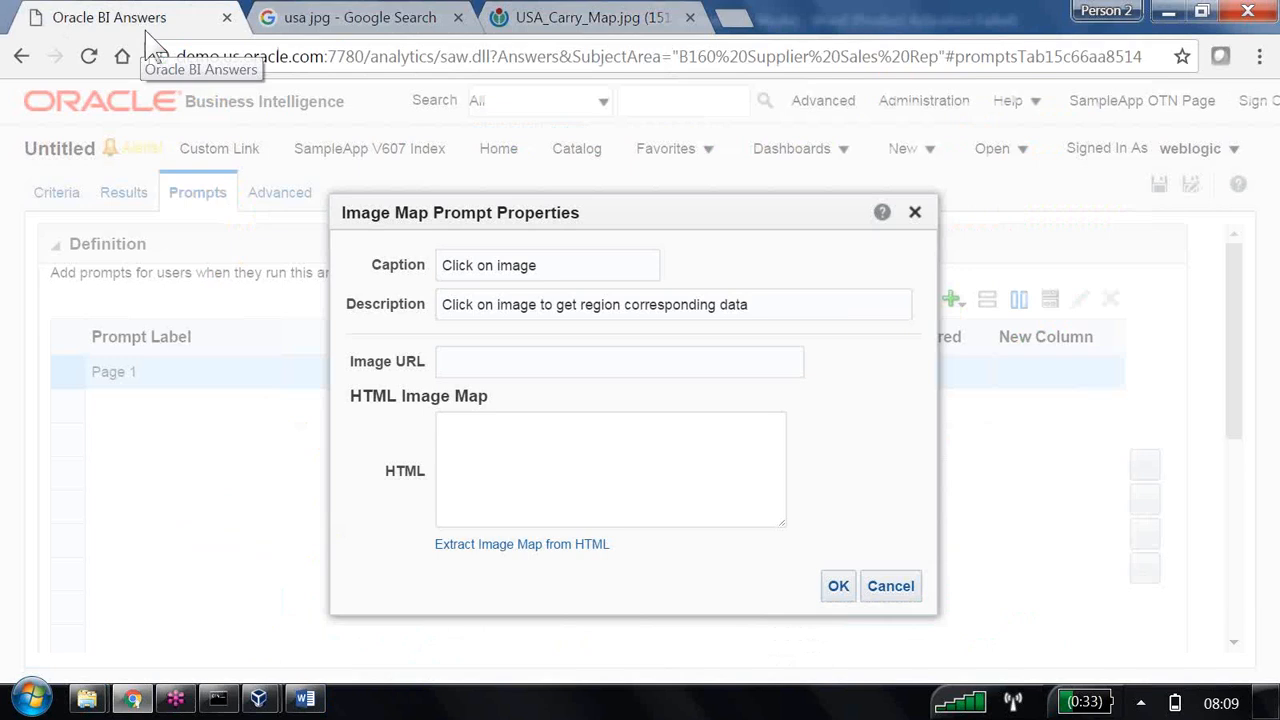
left_click(459, 361)
key("ctrl+v")
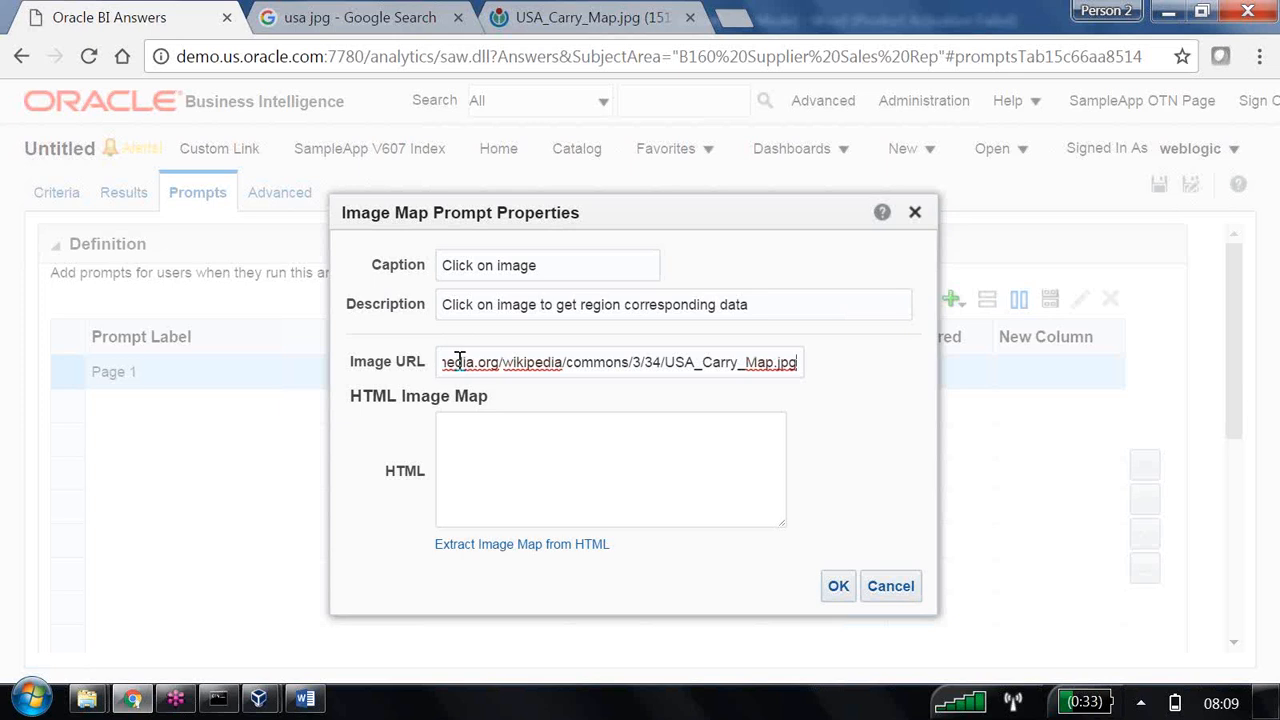
Switch to Windows Explorer and open the USAMap text document from the 17 Lab Data folder under 01 OBIEE in a maximized window.
left_click(588, 18)
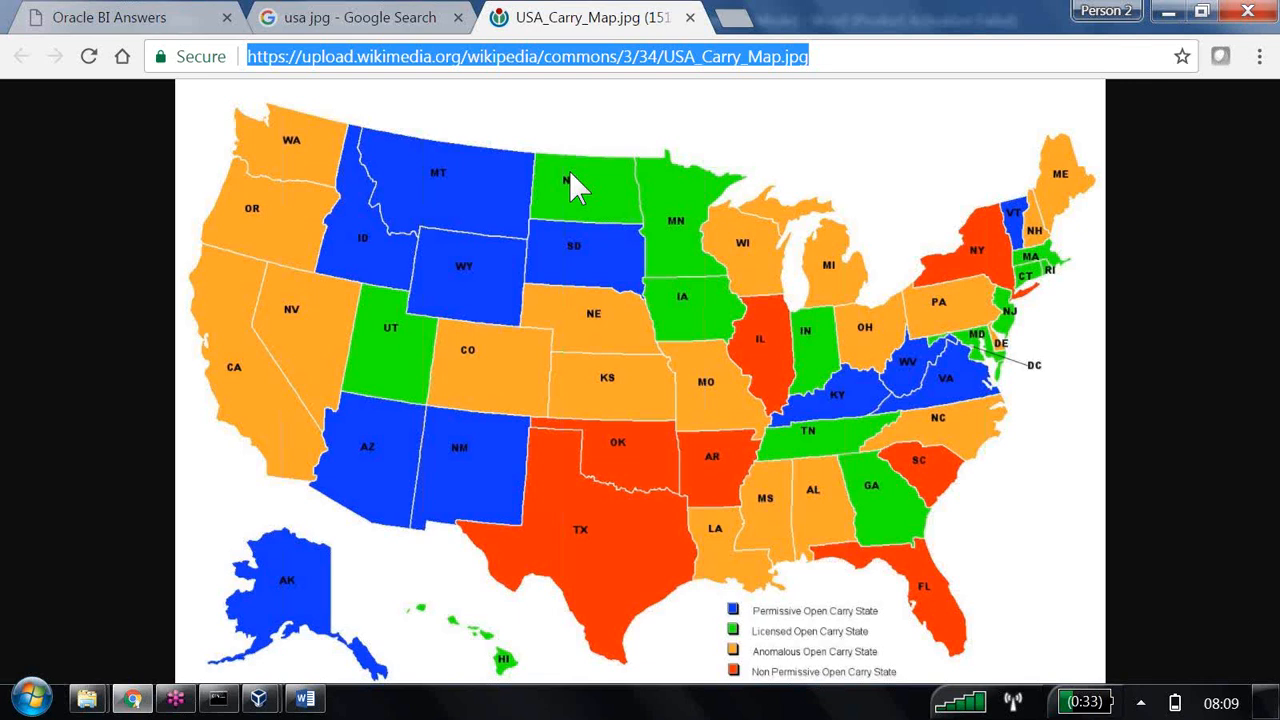
left_click(88, 700)
left_click(229, 623)
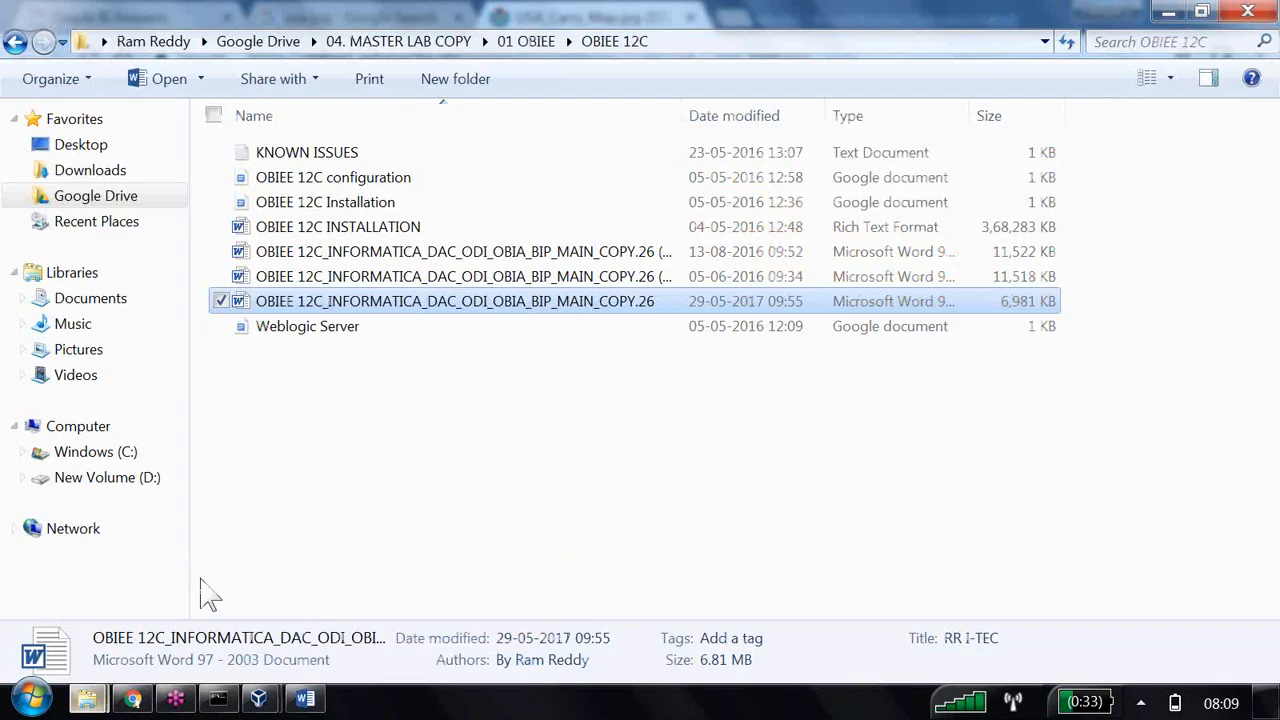
left_click(440, 42)
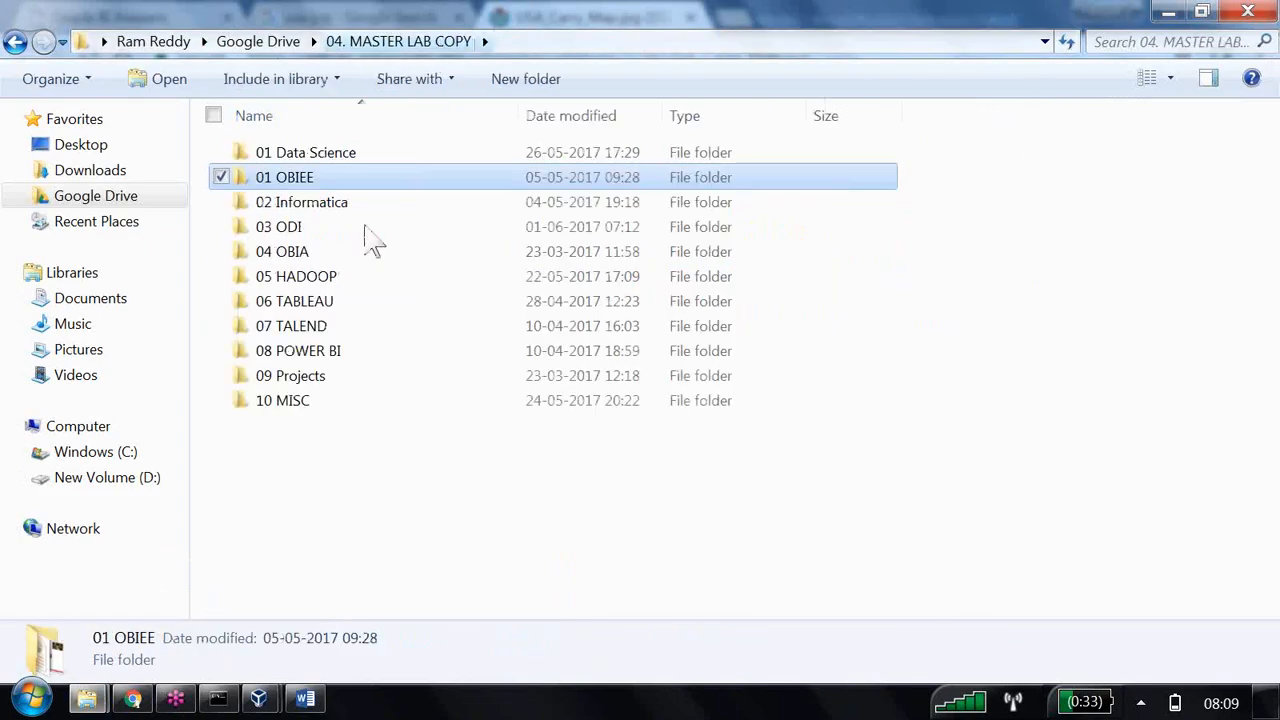
double_click(294, 187)
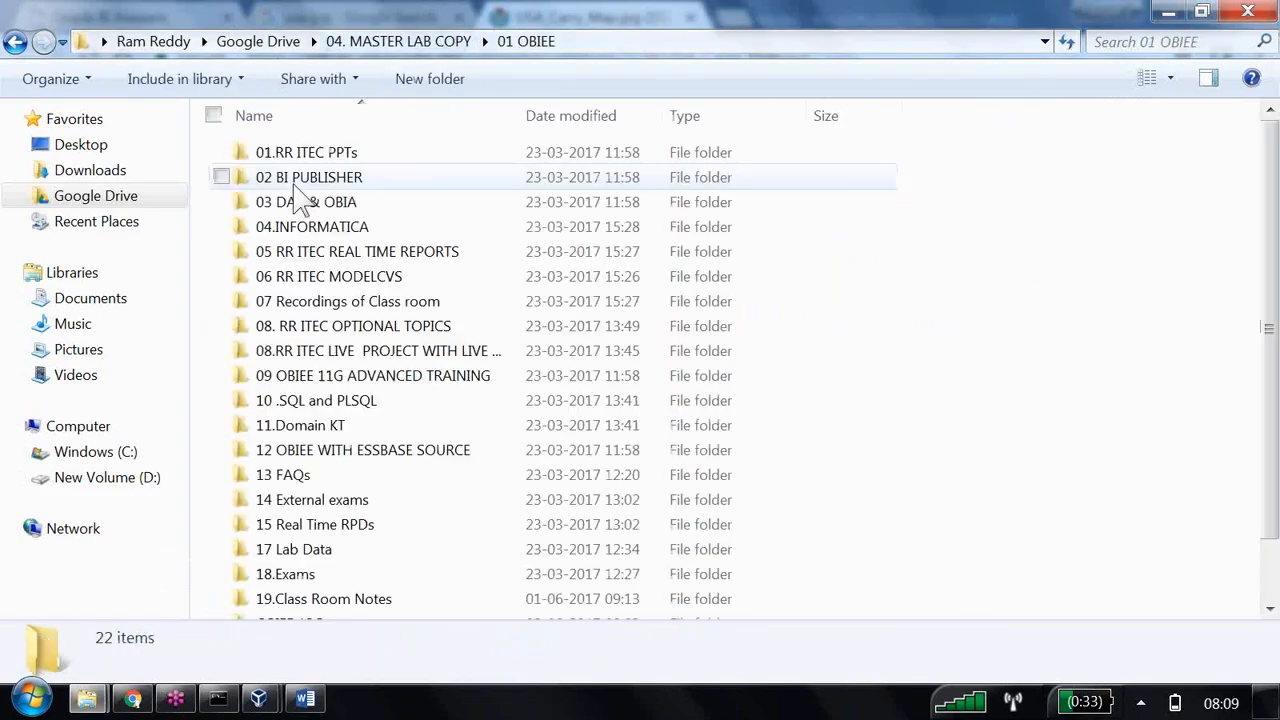
left_click(314, 556)
double_click(314, 558)
scroll(395, 556, "down", 1)
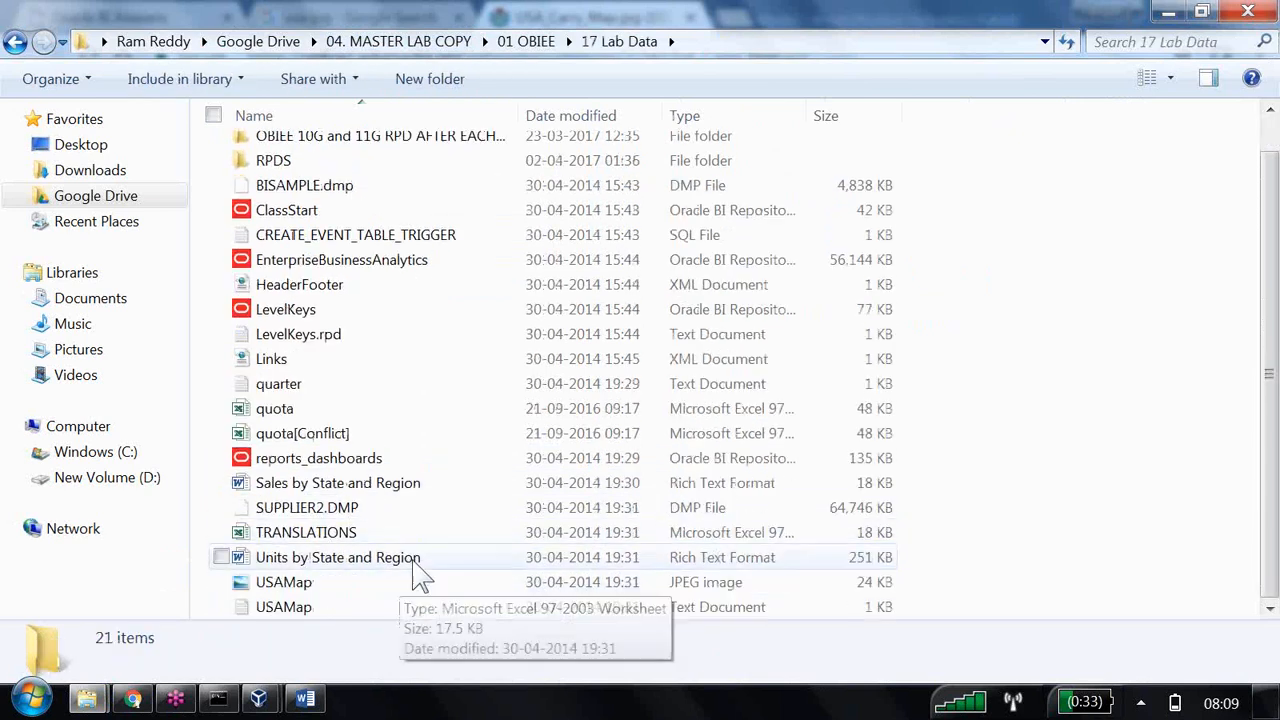
double_click(300, 610)
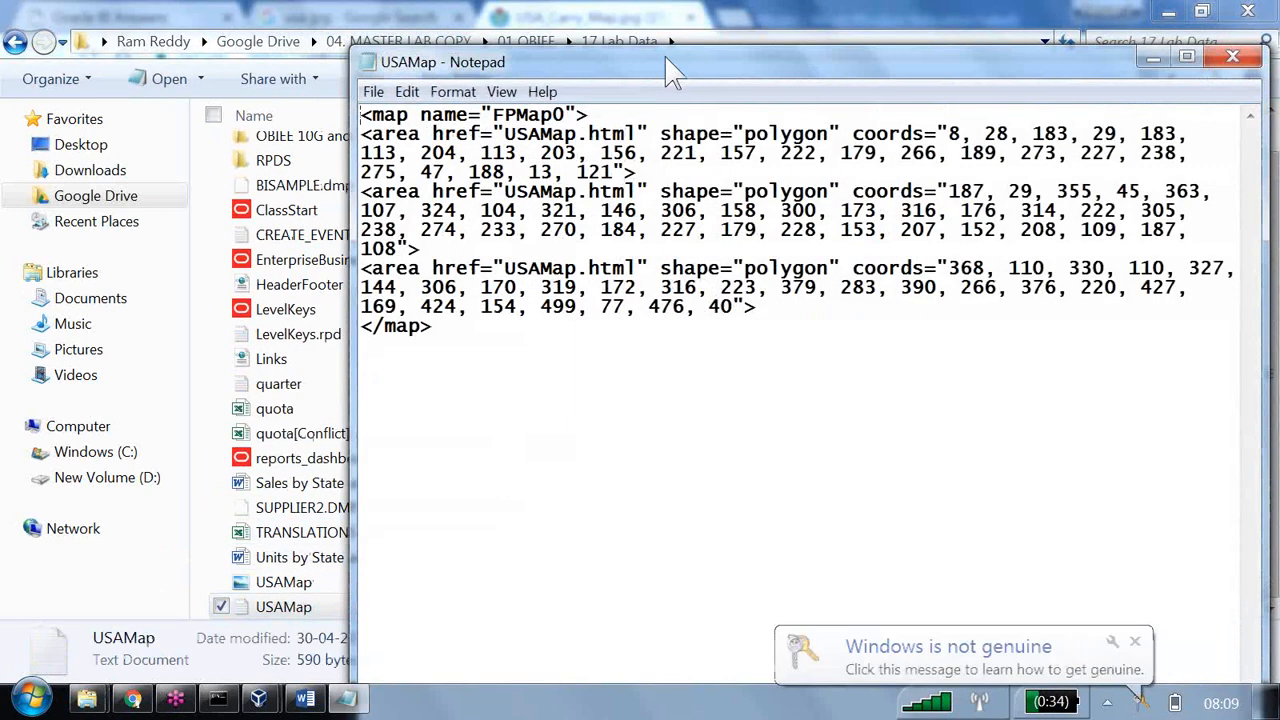
double_click(668, 66)
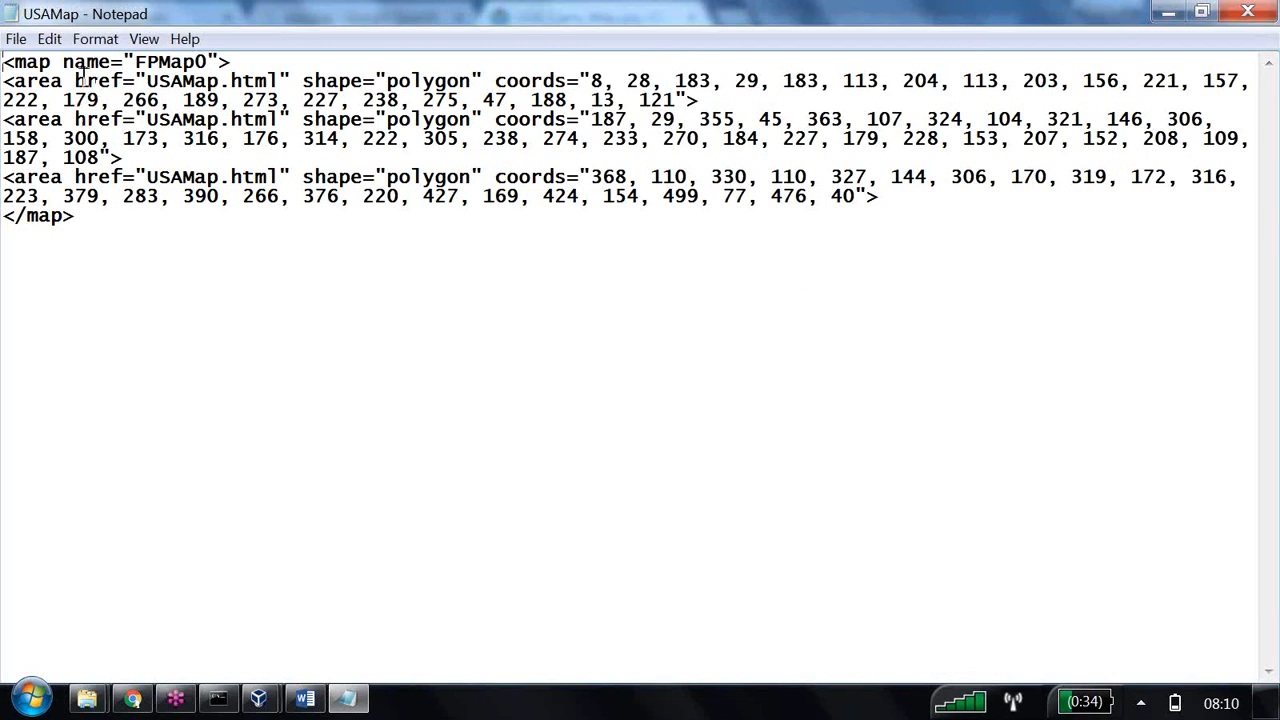
Copy the entire USAMap code into the image prompt's HTML in Oracle BI Answers and extract the image map from it.
left_click_drag(75, 81, 121, 80)
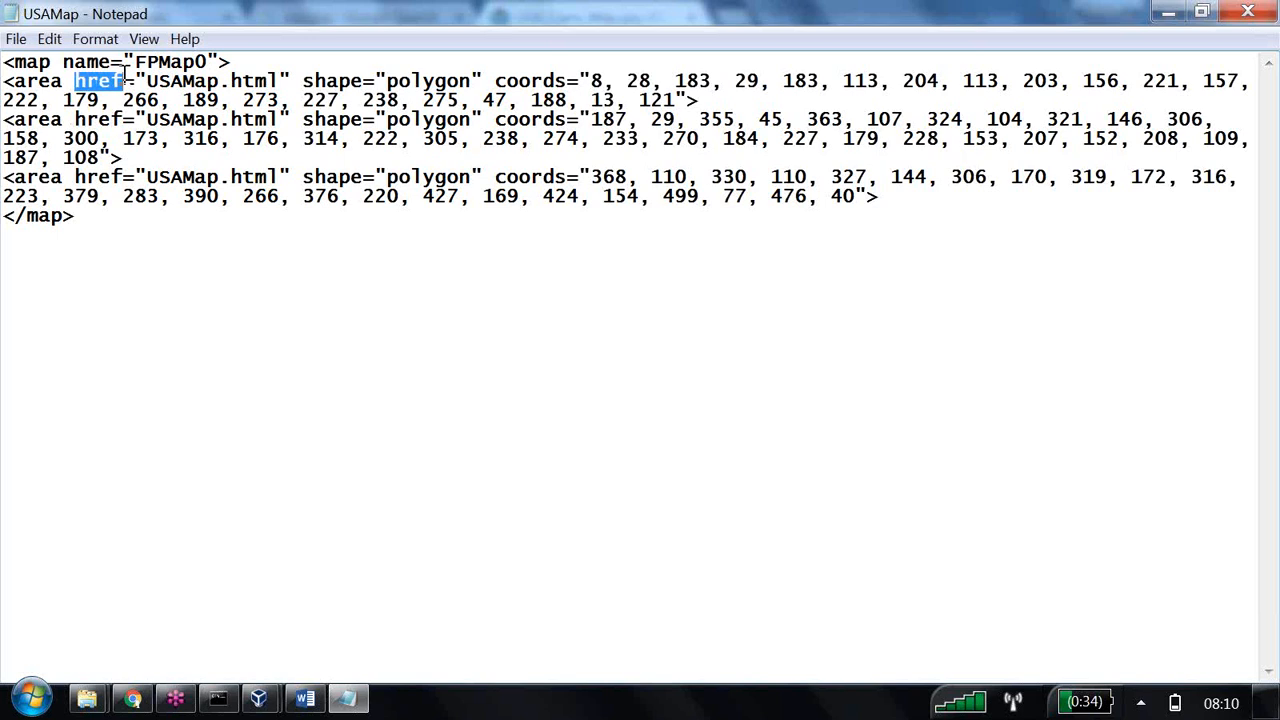
left_click_drag(75, 119, 121, 119)
left_click_drag(75, 177, 125, 176)
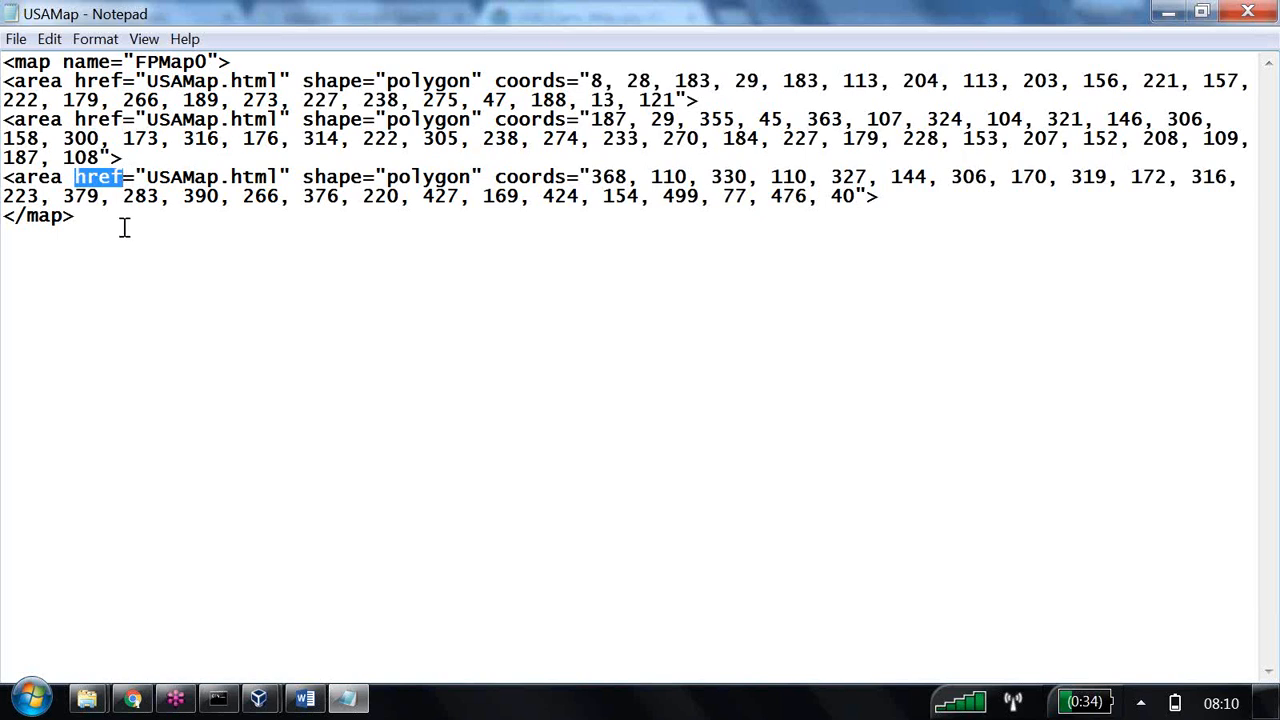
left_click_drag(126, 229, 4, 62)
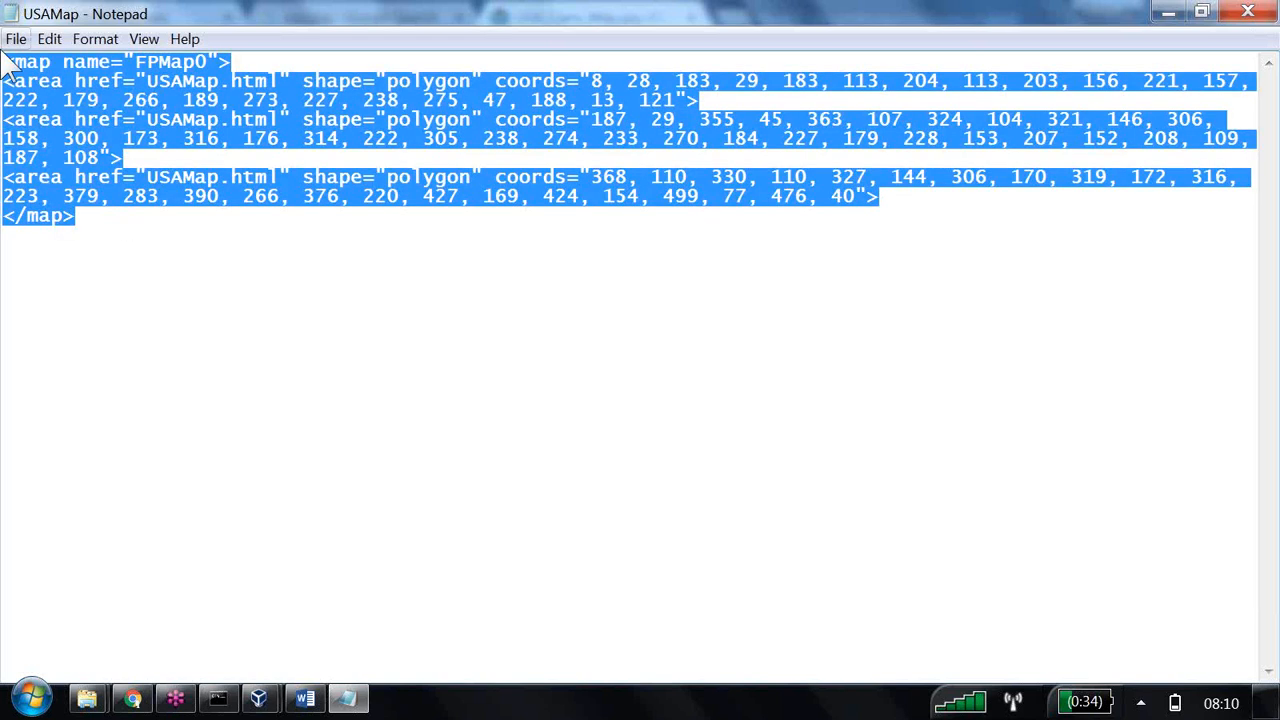
key("alt+Tab")
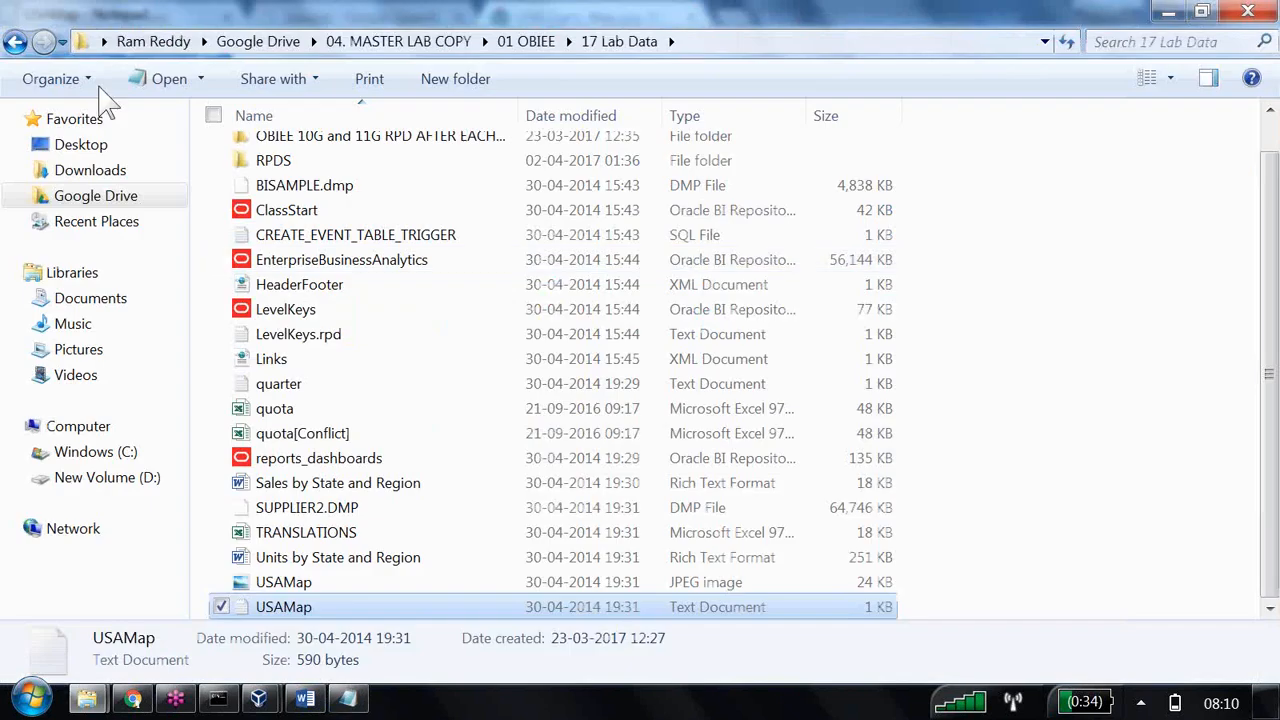
key("alt+Tab")
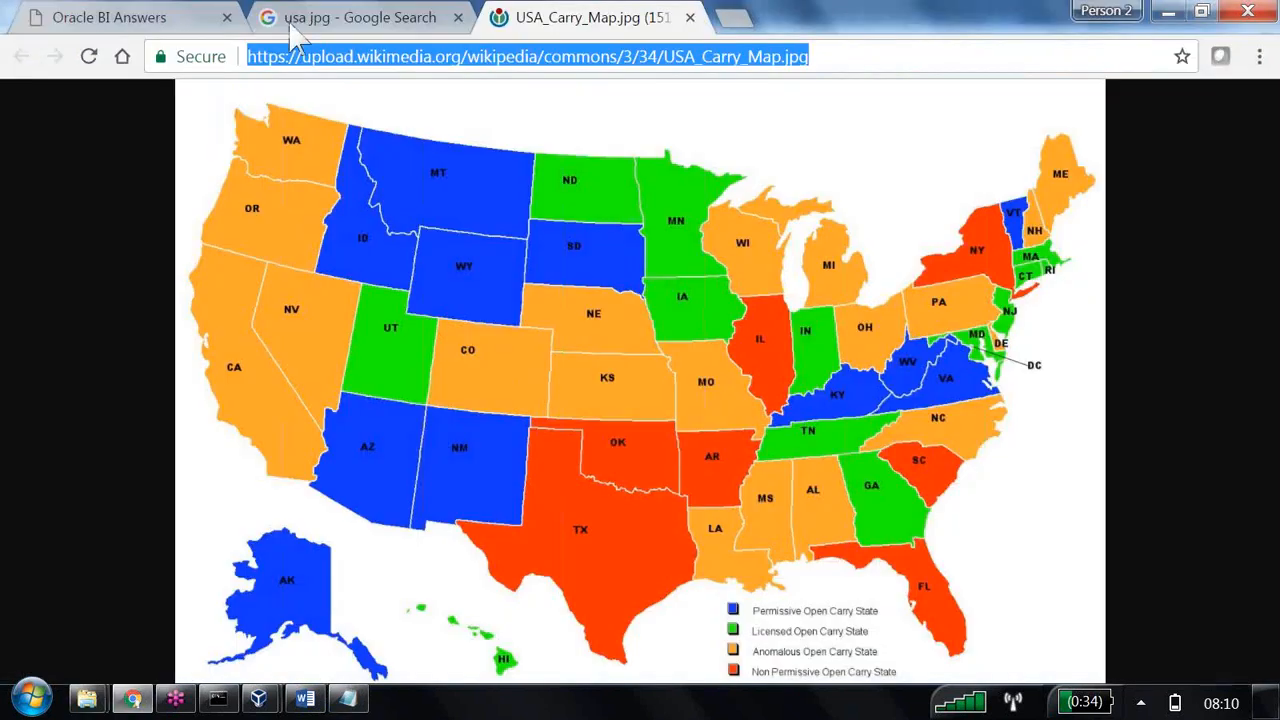
left_click(162, 22)
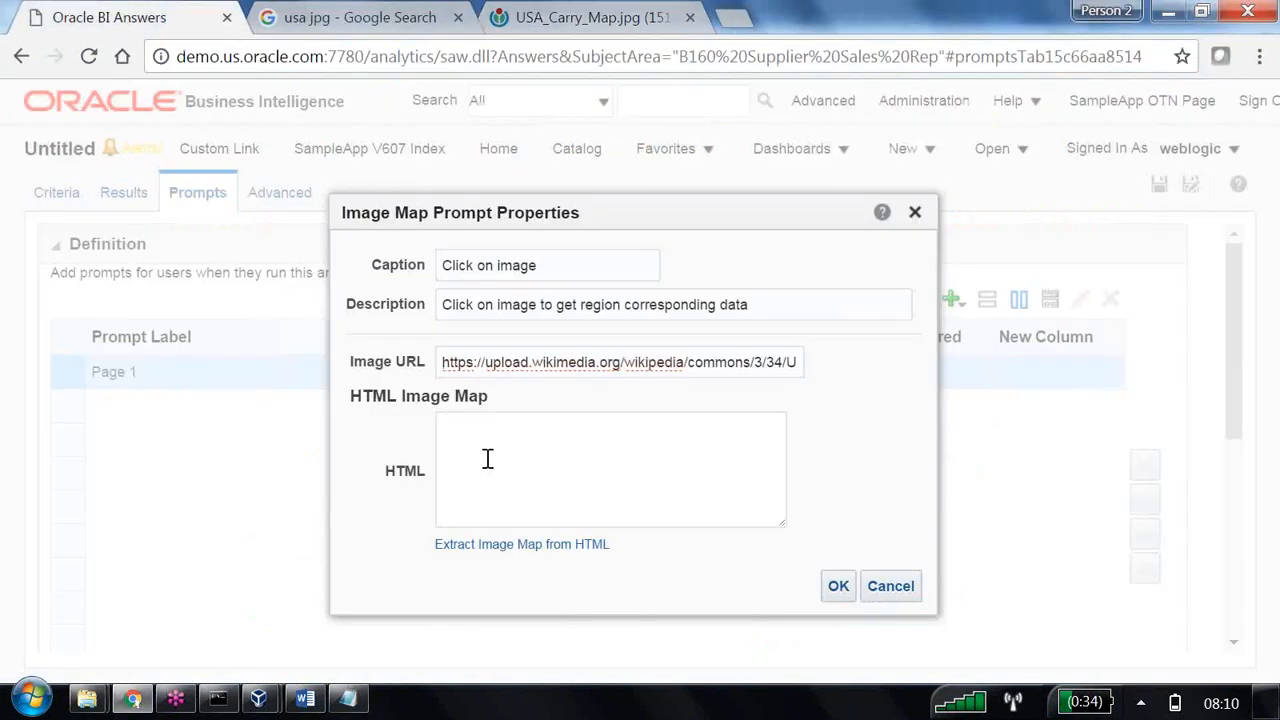
left_click(487, 458)
key("ctrl+v")
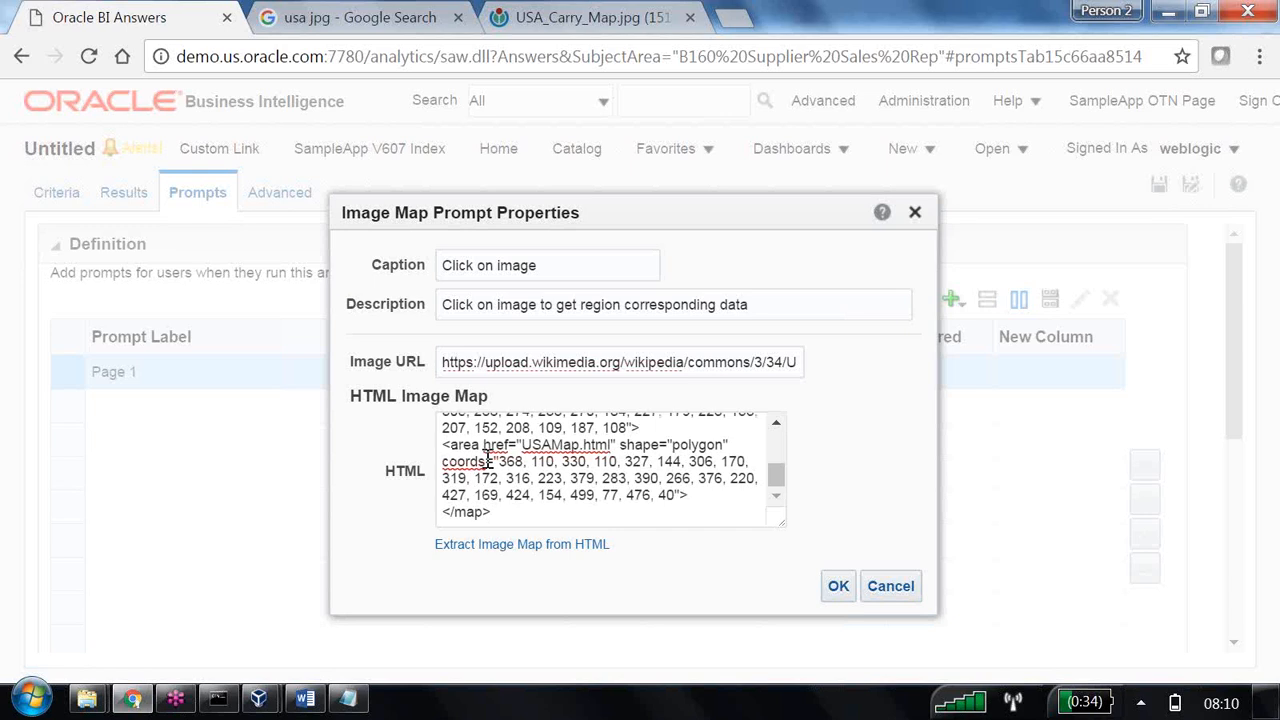
left_click(527, 547)
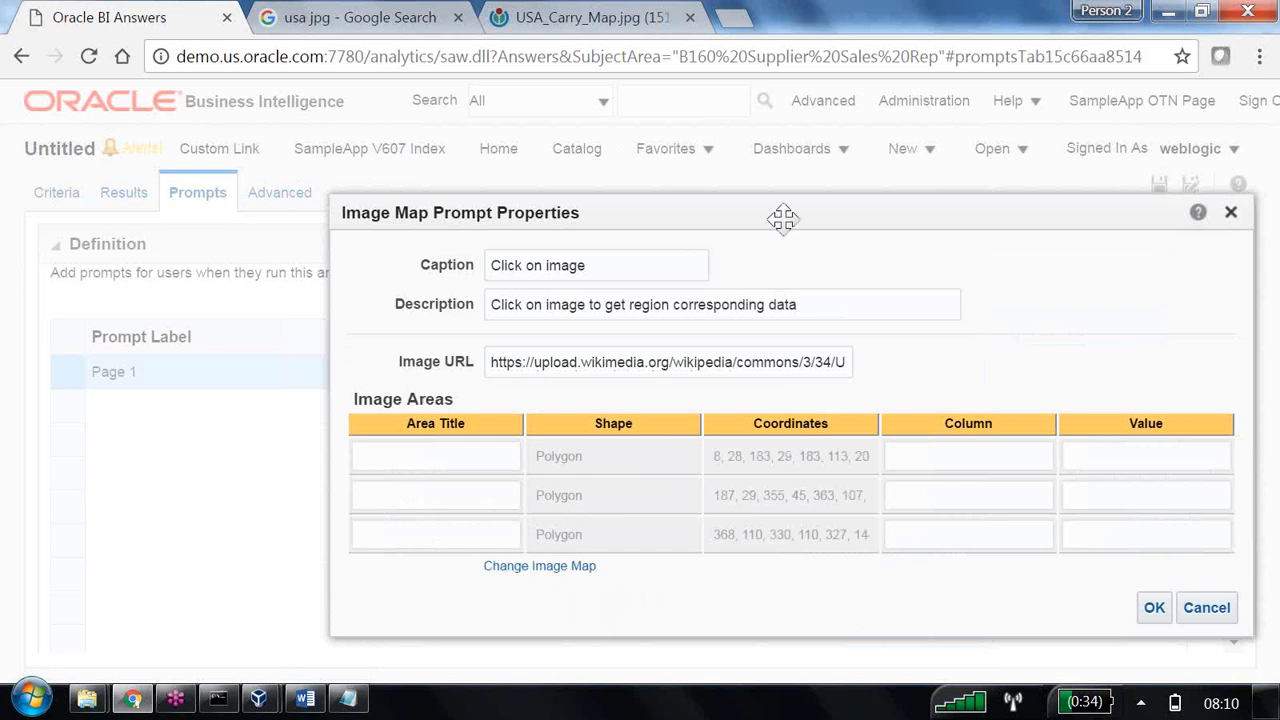
Title the first image area "Select Centreal" and set its value to "Central".
left_click_drag(783, 217, 547, 95)
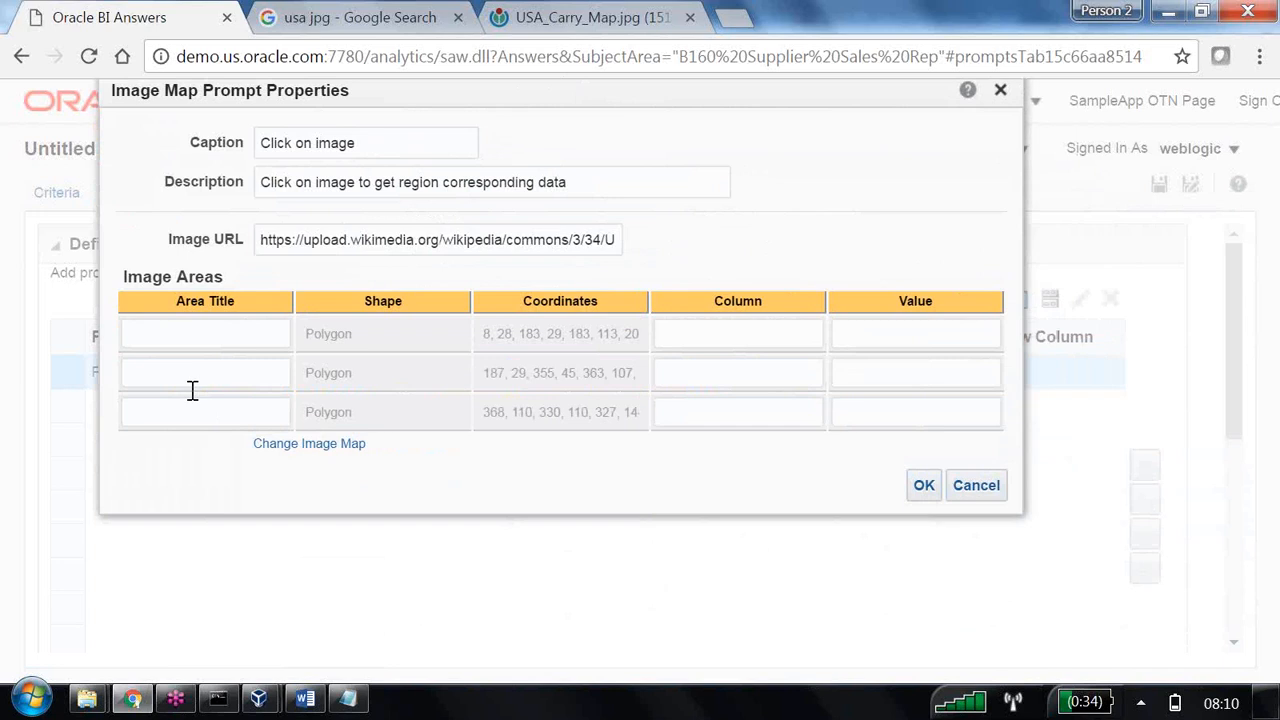
left_click(204, 331)
type("Select Central")
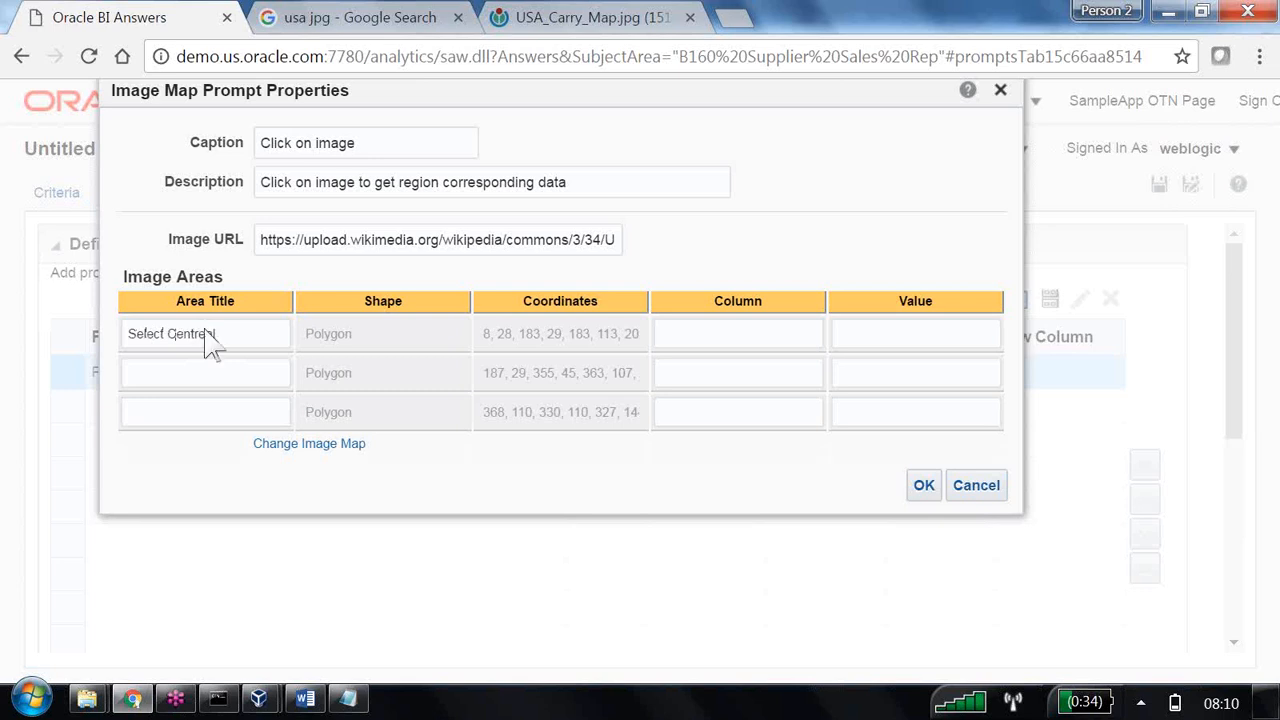
left_click(873, 338)
left_click(874, 338)
type("Central")
left_click(786, 341)
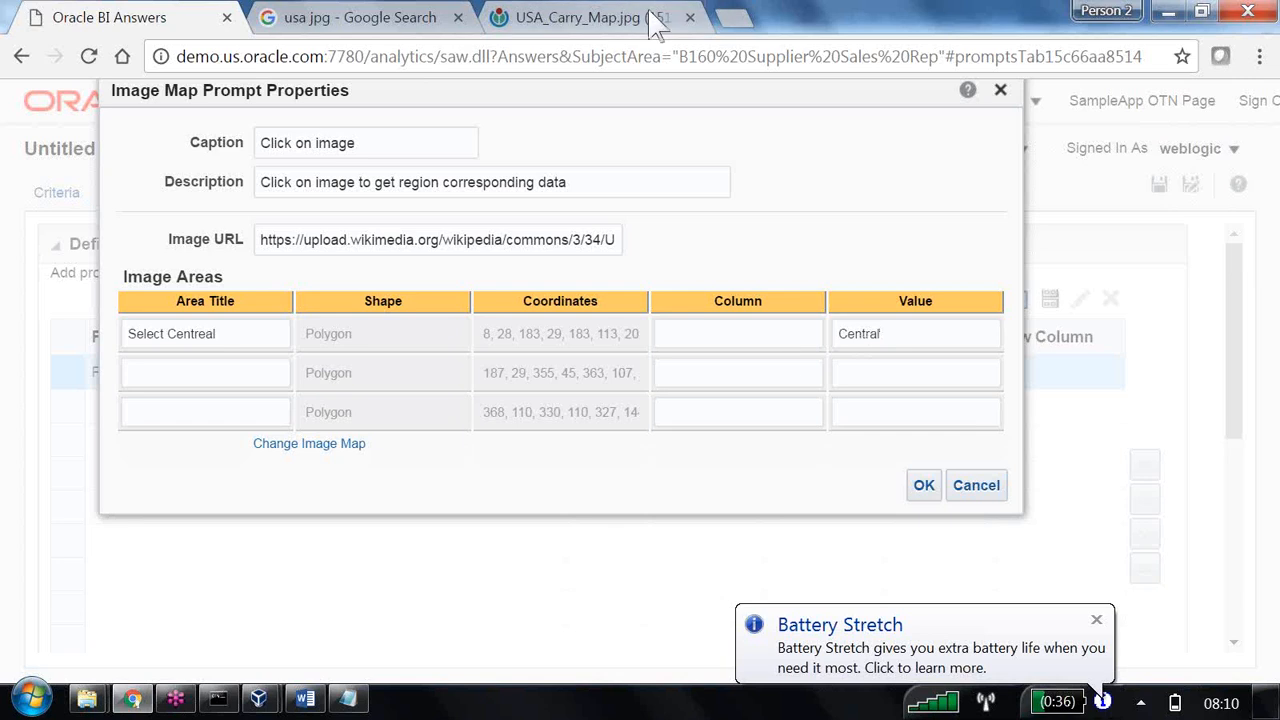
Open Oracle BI analytics in another browser tab and create a new analysis on the B160 Supplier Sales Rep subject area.
left_click(737, 20)
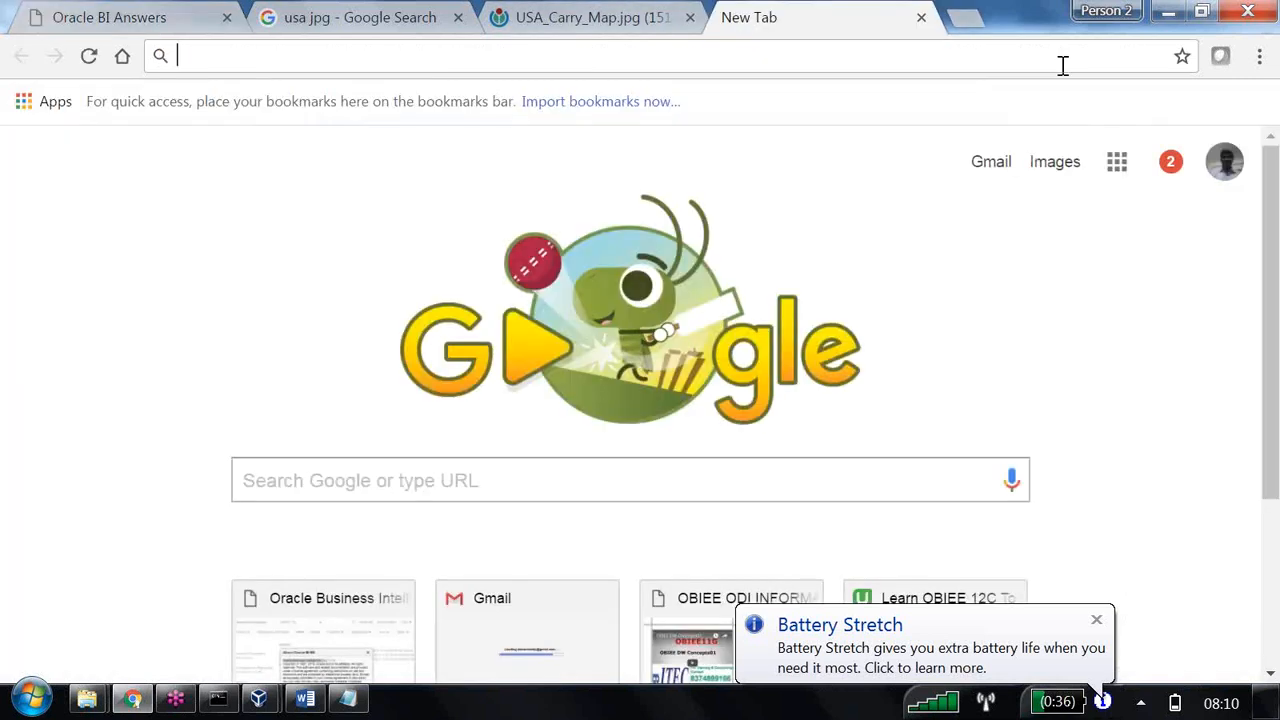
type("an")
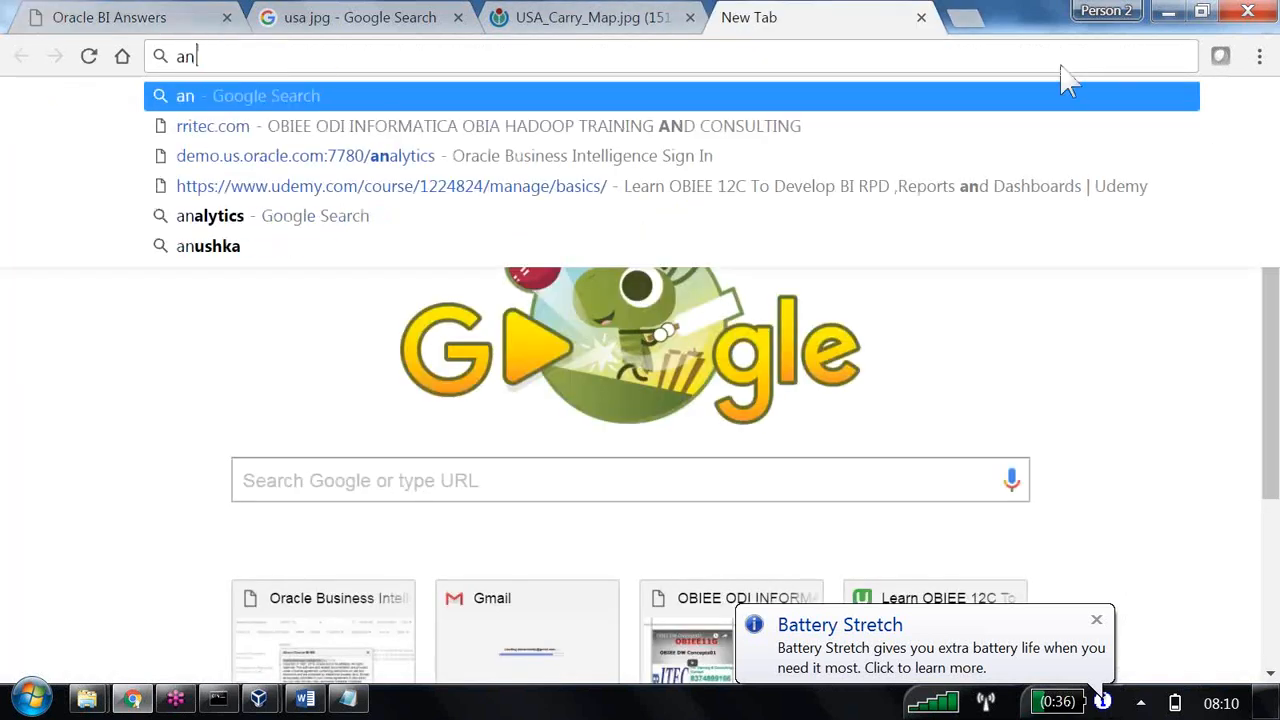
left_click(437, 157)
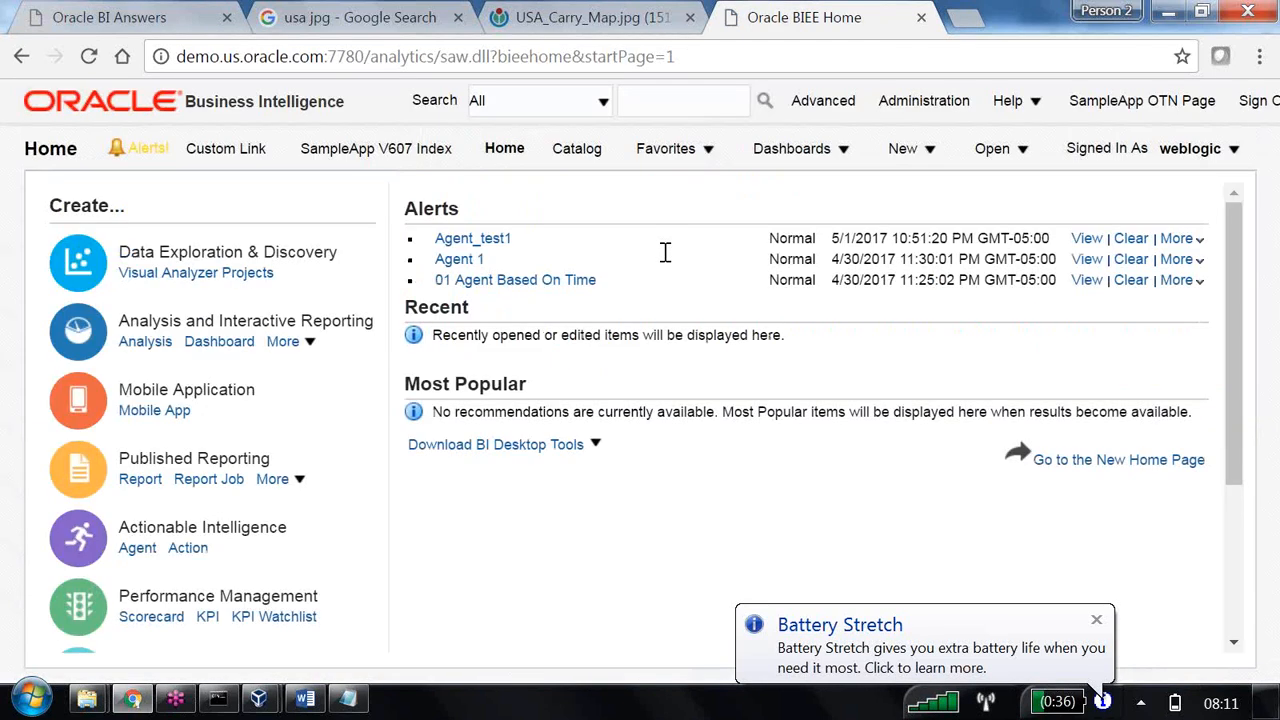
left_click(130, 343)
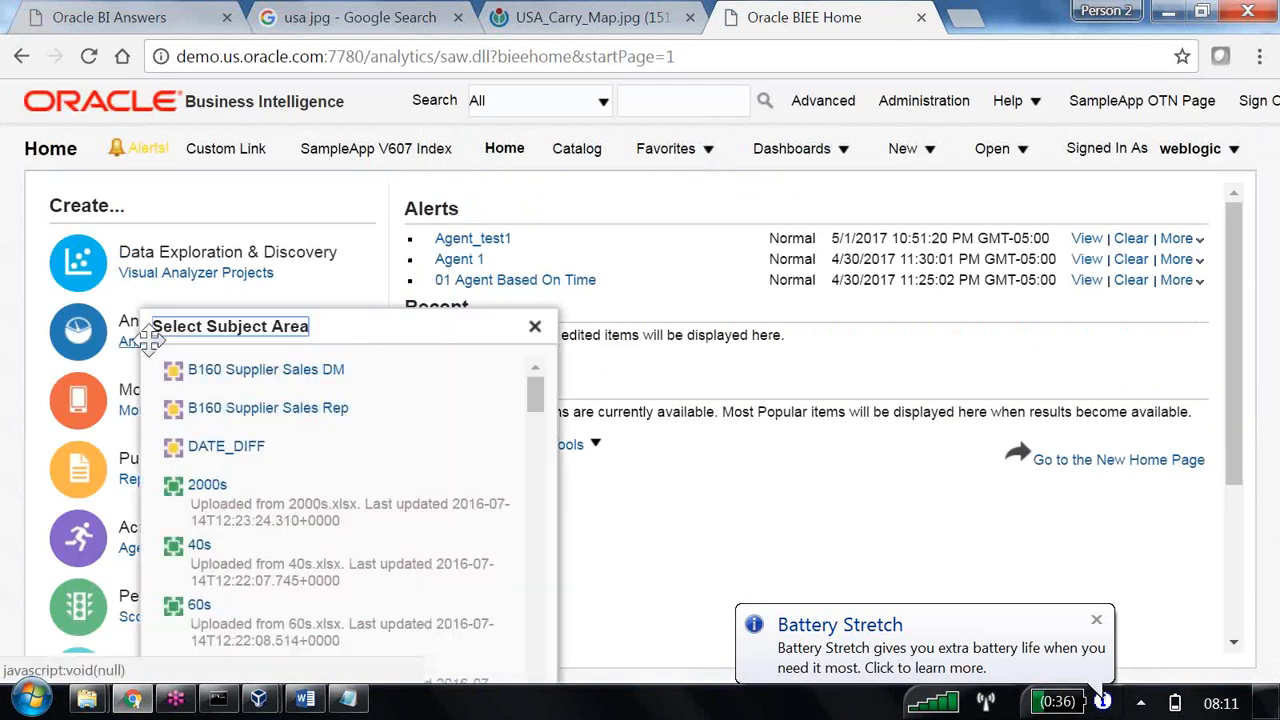
left_click(278, 408)
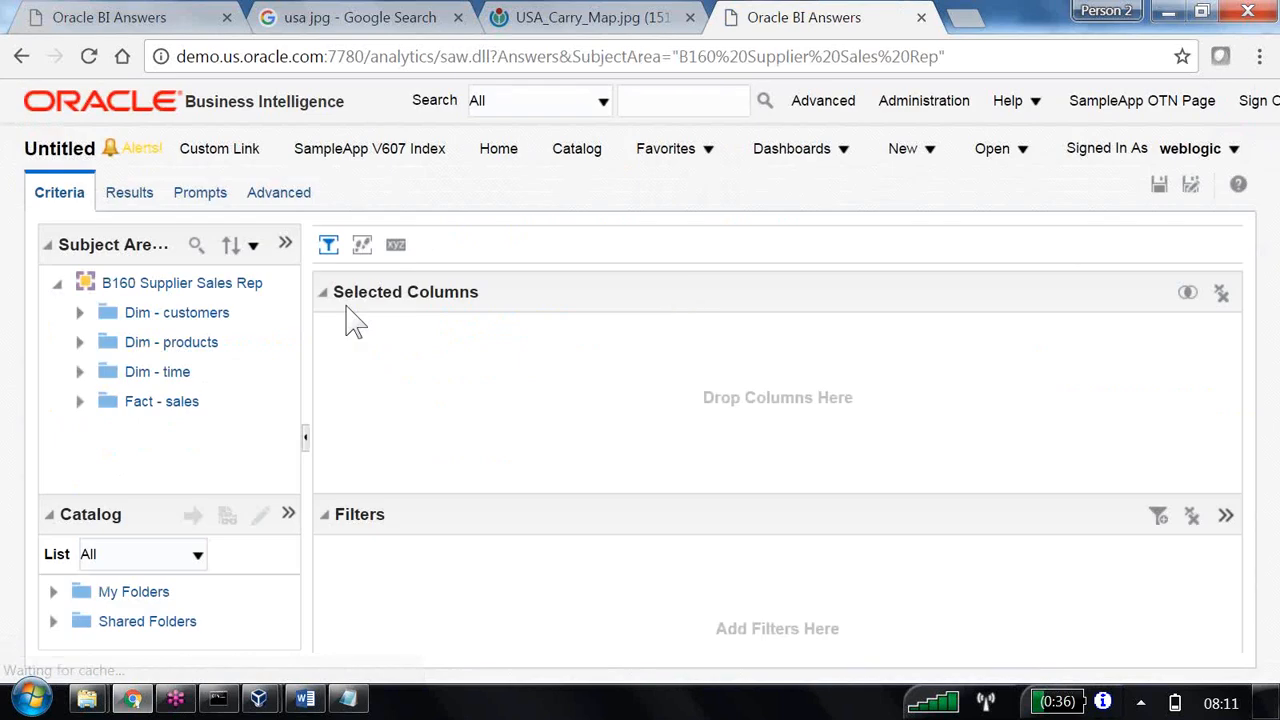
Add the Region column from Dim - customers and copy its "Dim - customers"."Region" reference from the analysis's issued SQL.
left_click(79, 312)
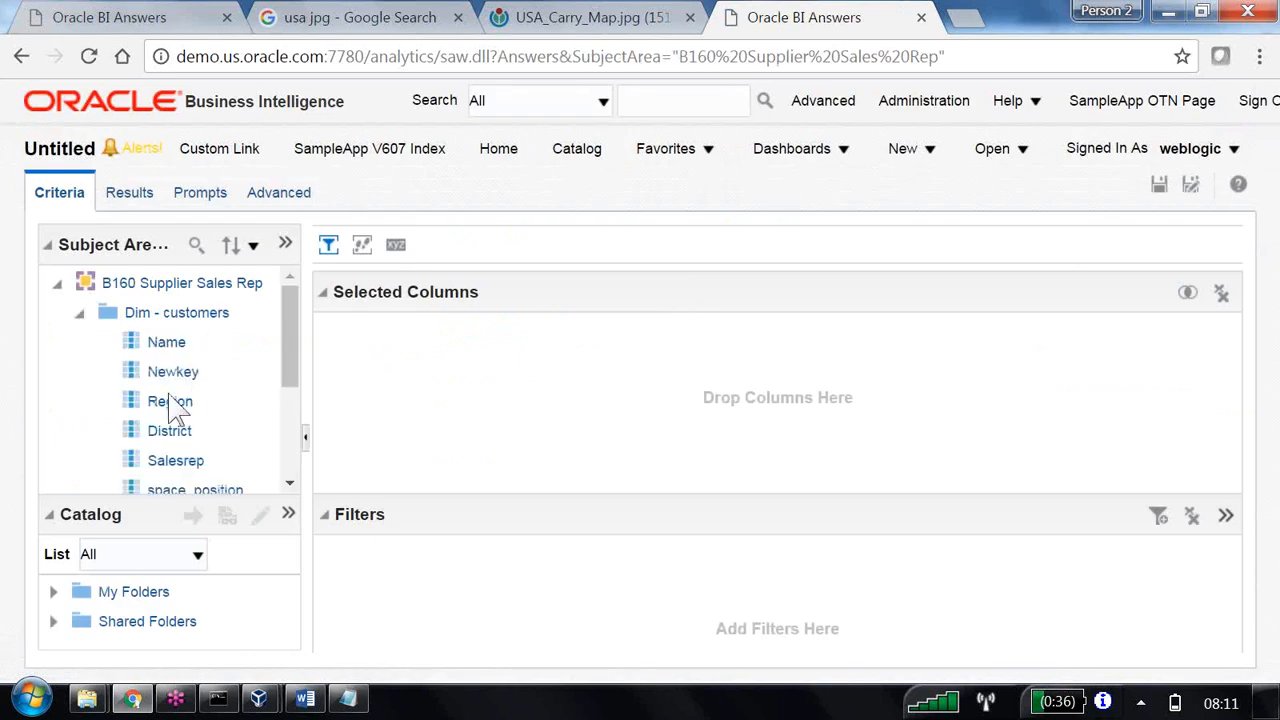
double_click(172, 401)
left_click(286, 196)
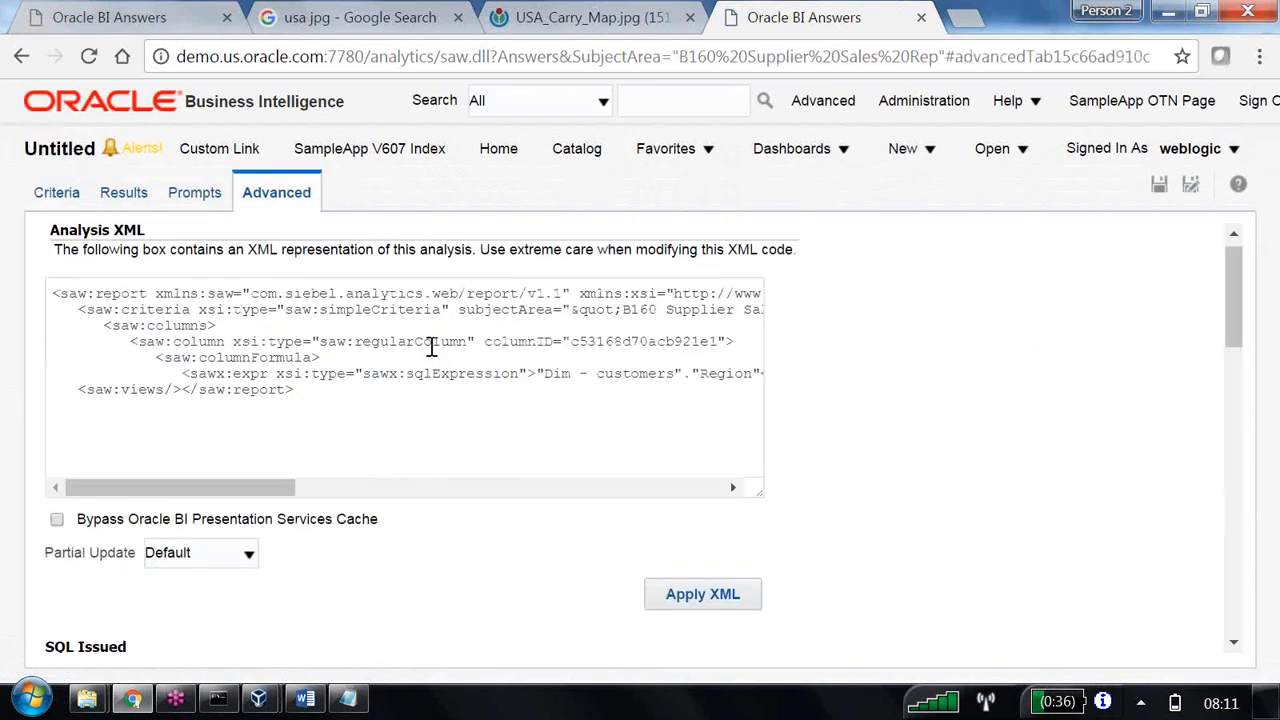
scroll(431, 347, "down", 5)
scroll(270, 392, "up", 1)
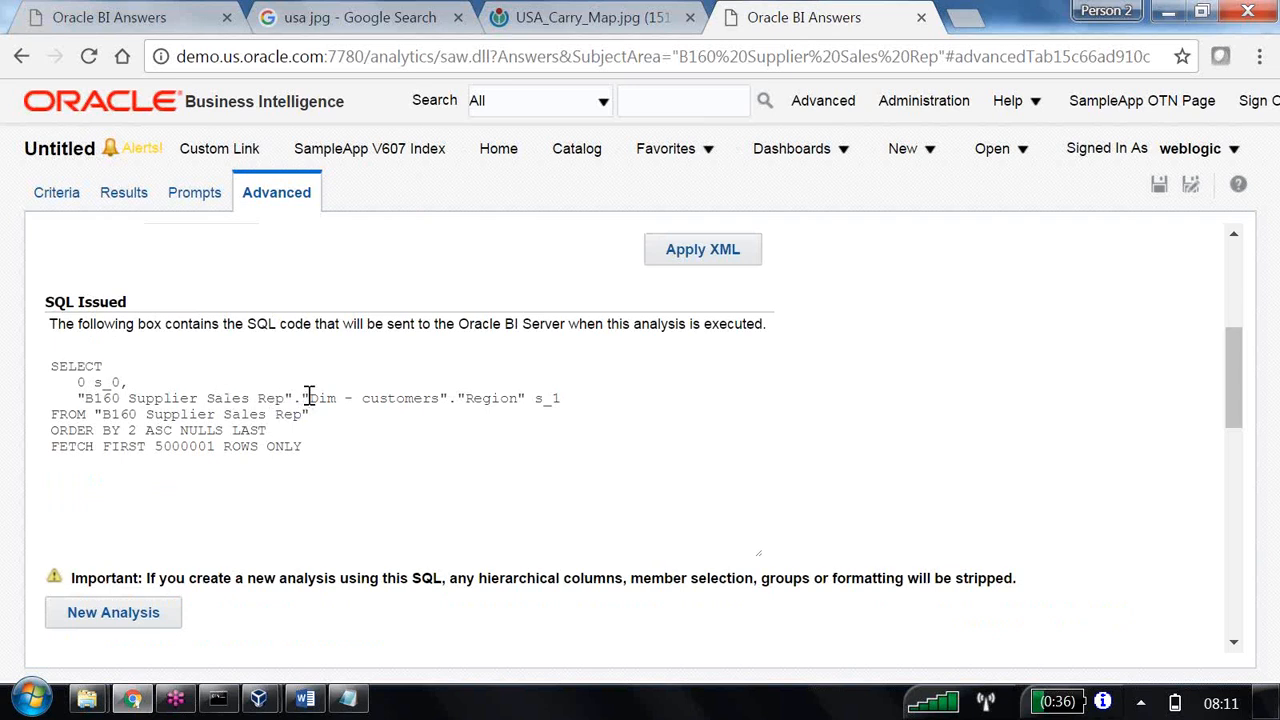
left_click_drag(302, 398, 527, 398)
key("ctrl+c")
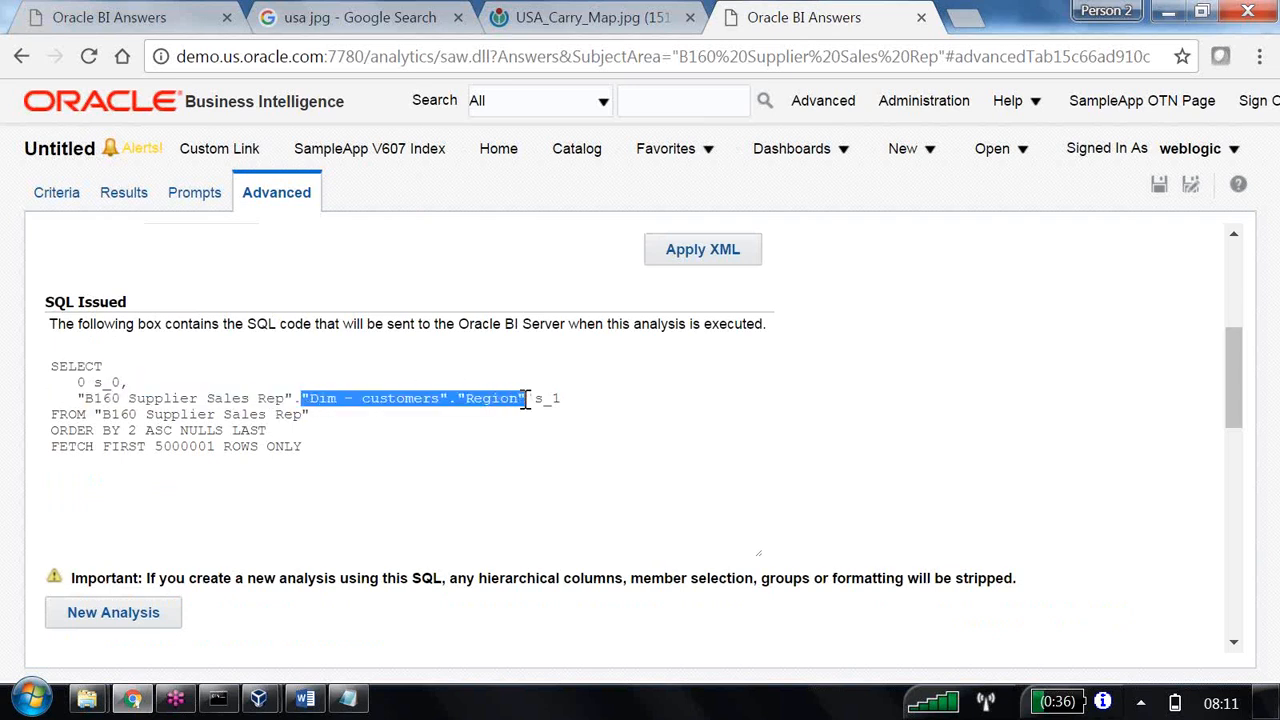
Return to the image prompt in the first Oracle BI Answers tab and set the first area's column to "Dim - customers"."Region".
left_click(188, 22)
left_click(674, 350)
key("ctrl+v")
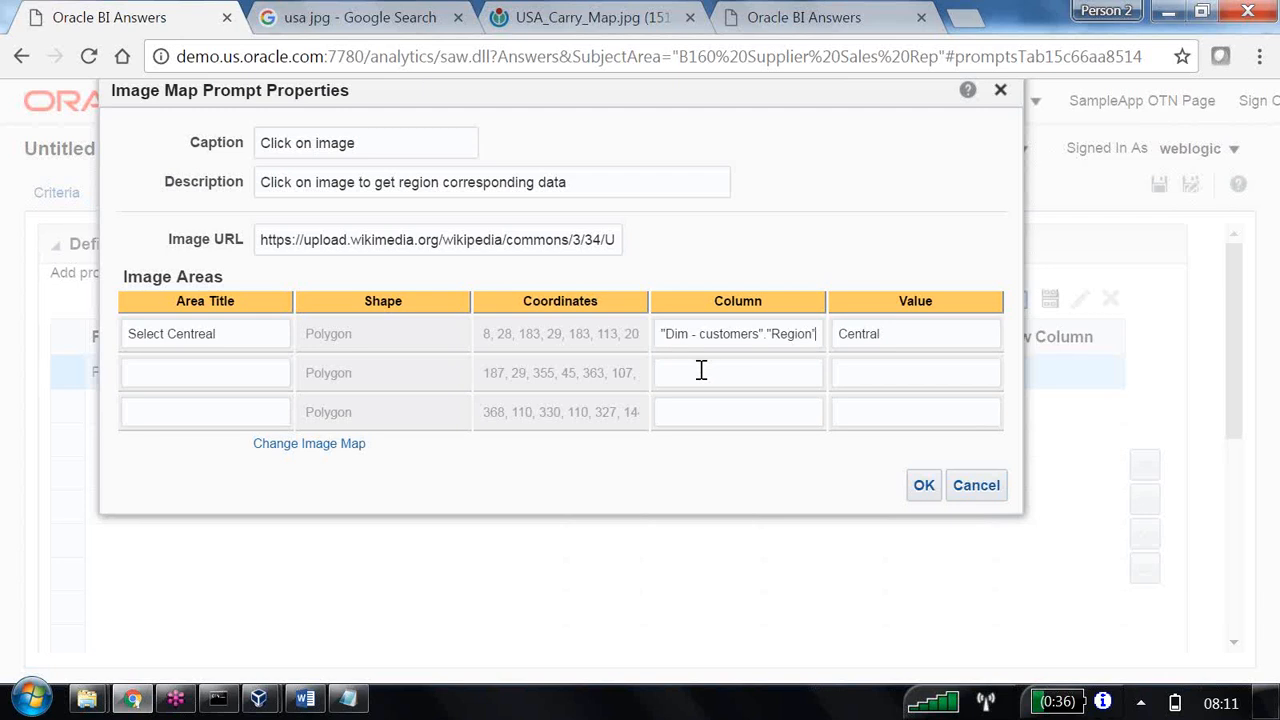
Title the second image area "Select East", with column "Dim - customers"."Region" and value "East".
left_click(205, 373)
type("Select East")
left_click(668, 373)
key("ctrl+v")
left_click(886, 372)
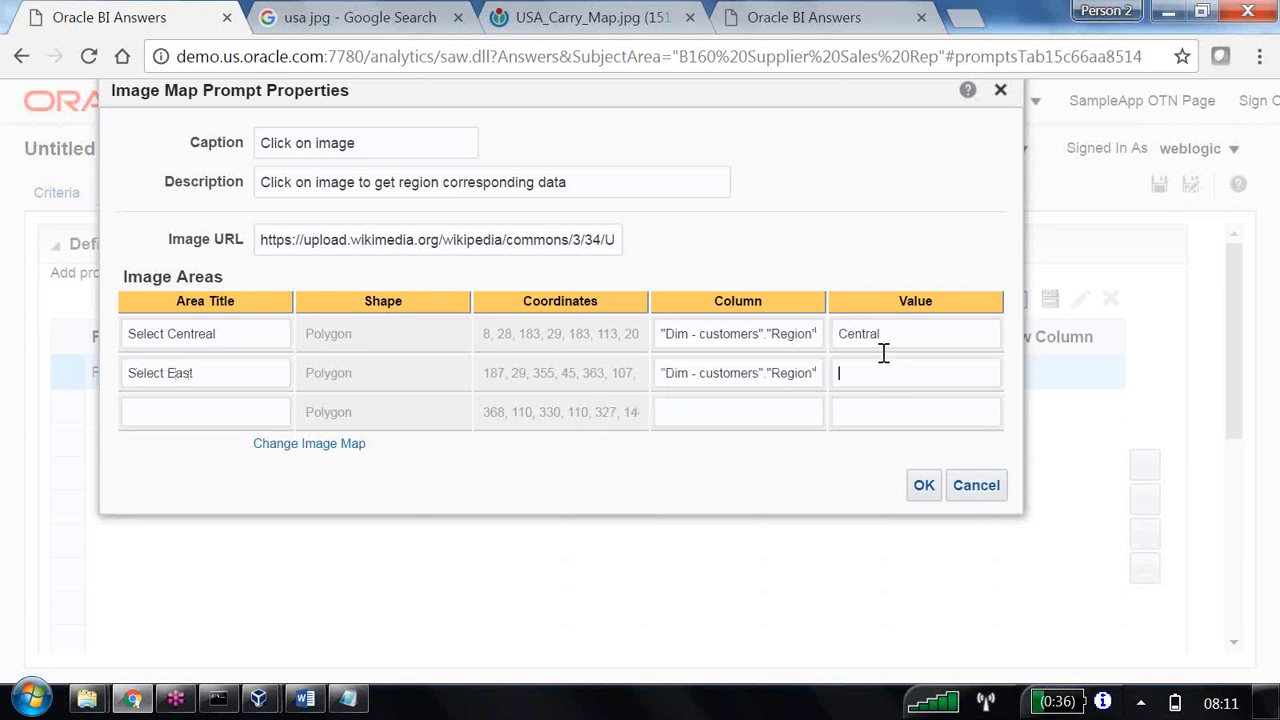
type("East")
Title the third image area "Sekect West", with column "Dim - customers"."Region" and value "West", and accept the image map properties.
key("Tab")
type("Sekect West")
left_click(686, 410)
key("ctrl+v")
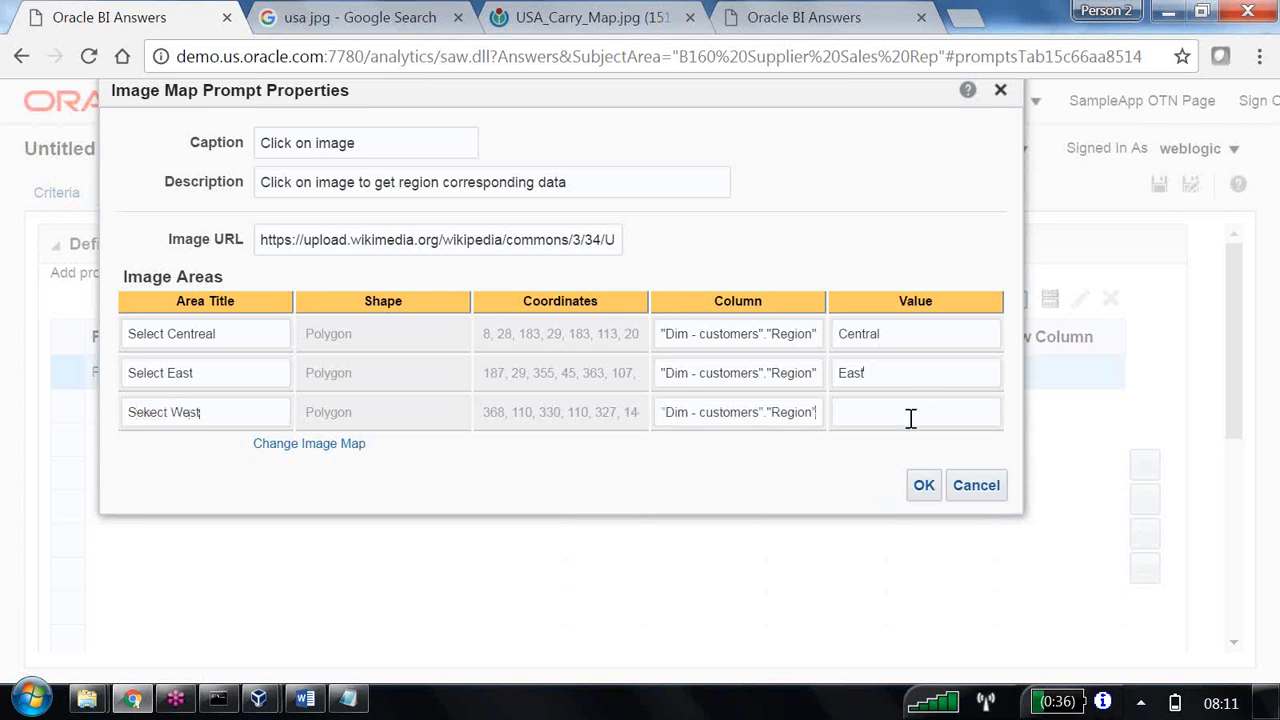
left_click(911, 418)
type("West")
double_click(154, 414)
double_click(198, 333)
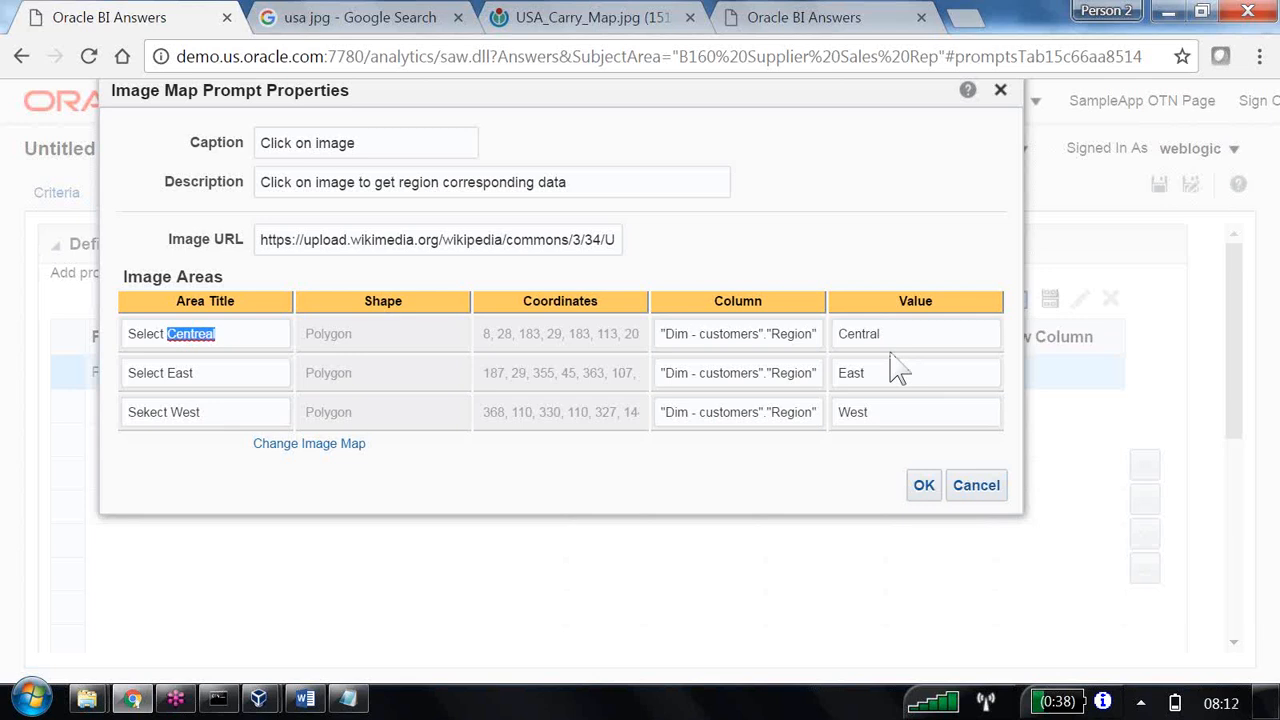
left_click(922, 486)
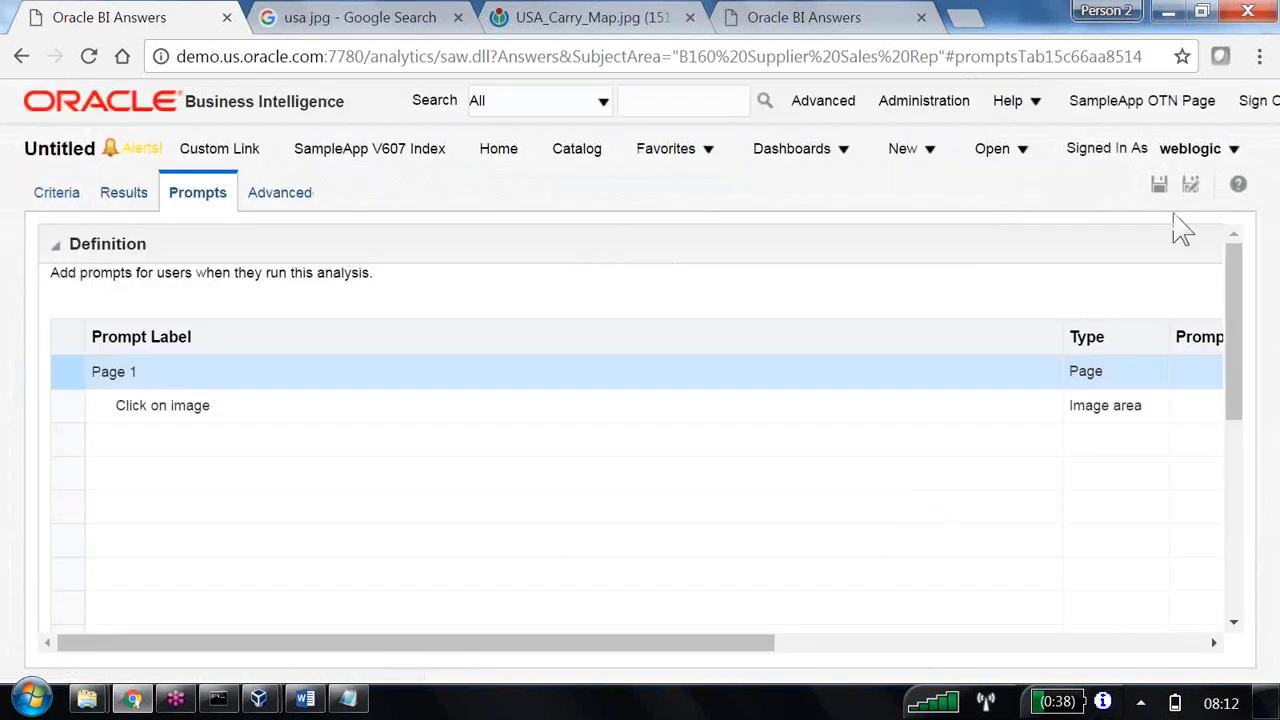
Preview the image prompt and choose the Central area on the USA map to check its filtered data.
left_click_drag(745, 651, 914, 639)
scroll(916, 456, "up", 2)
scroll(916, 458, "up", 3)
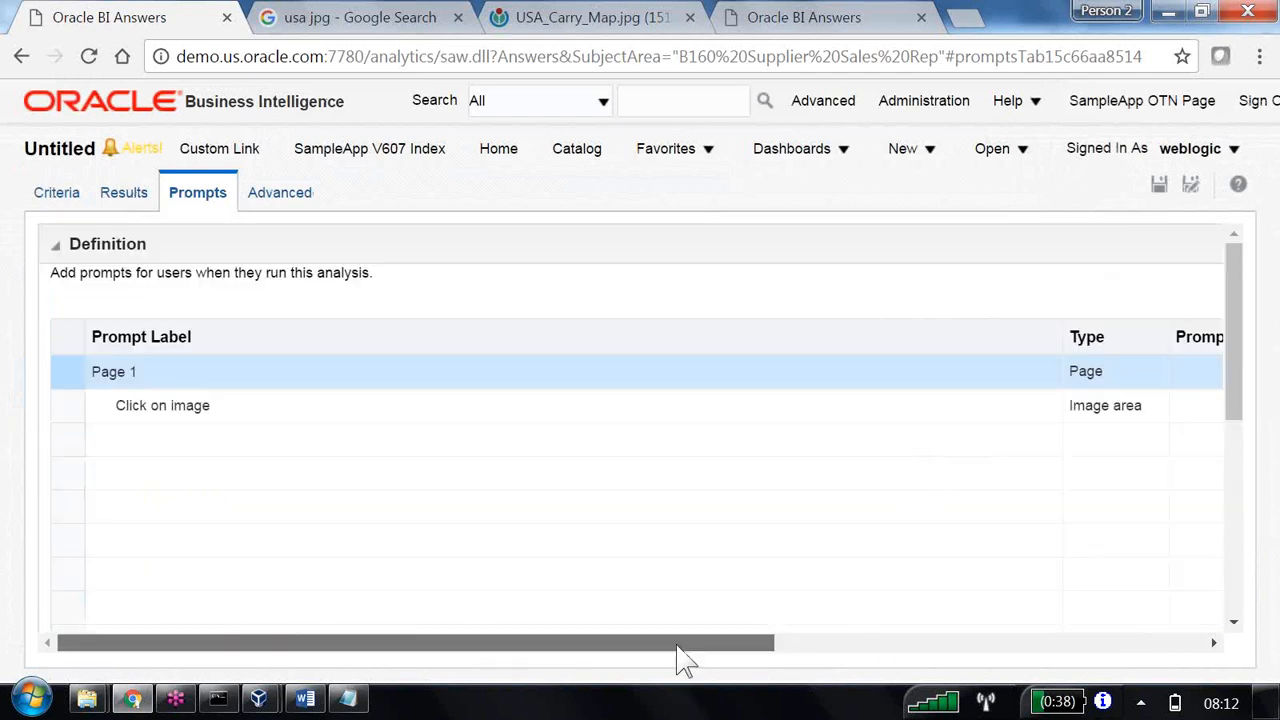
left_click_drag(674, 649, 1180, 645)
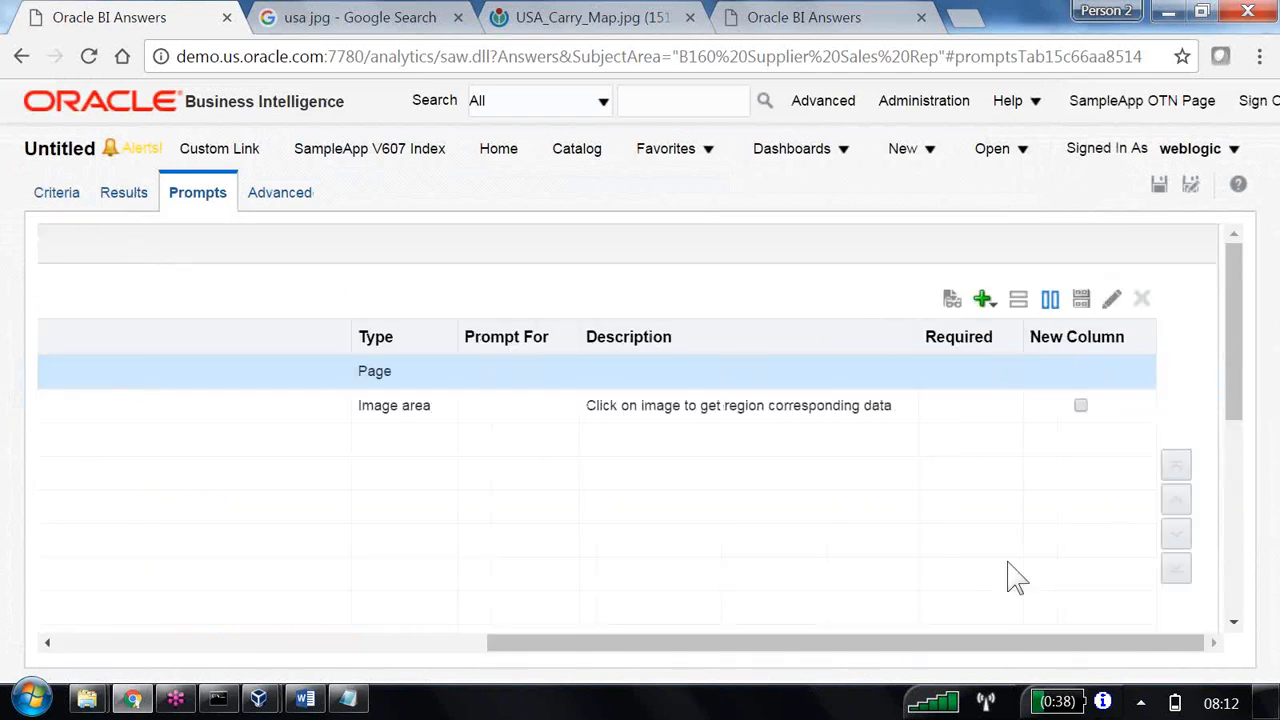
left_click(953, 302)
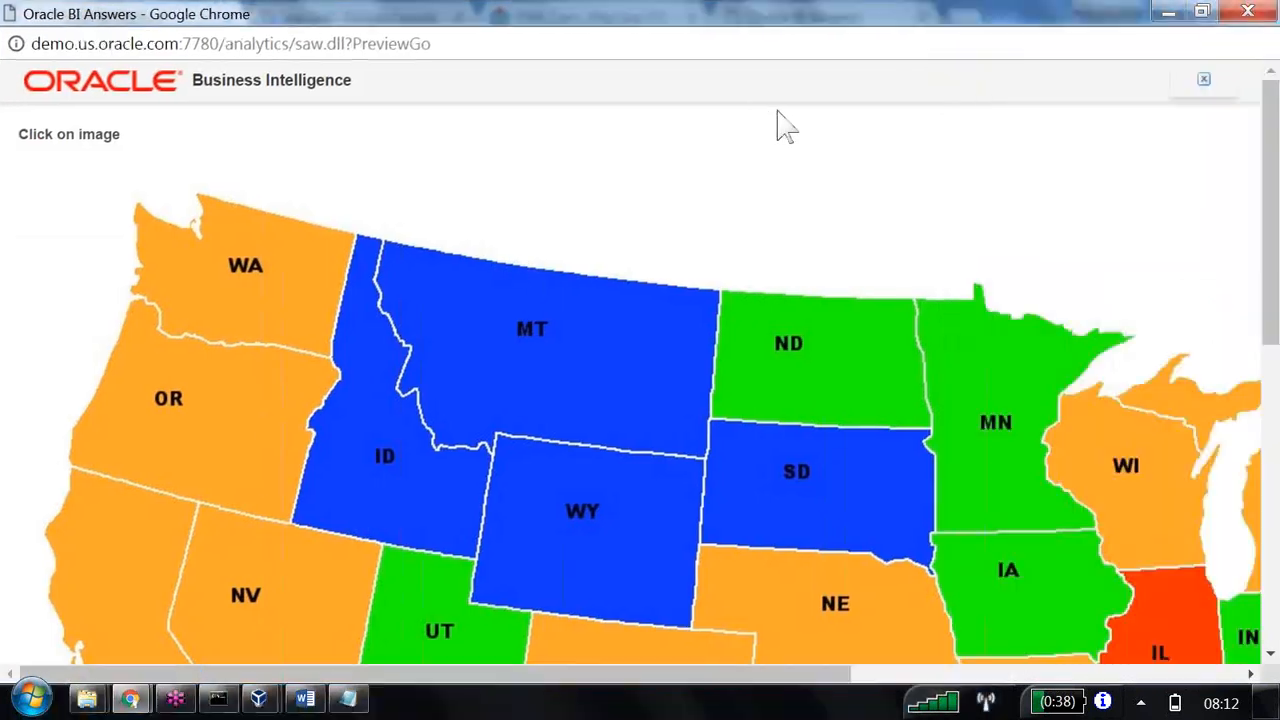
left_click(140, 337)
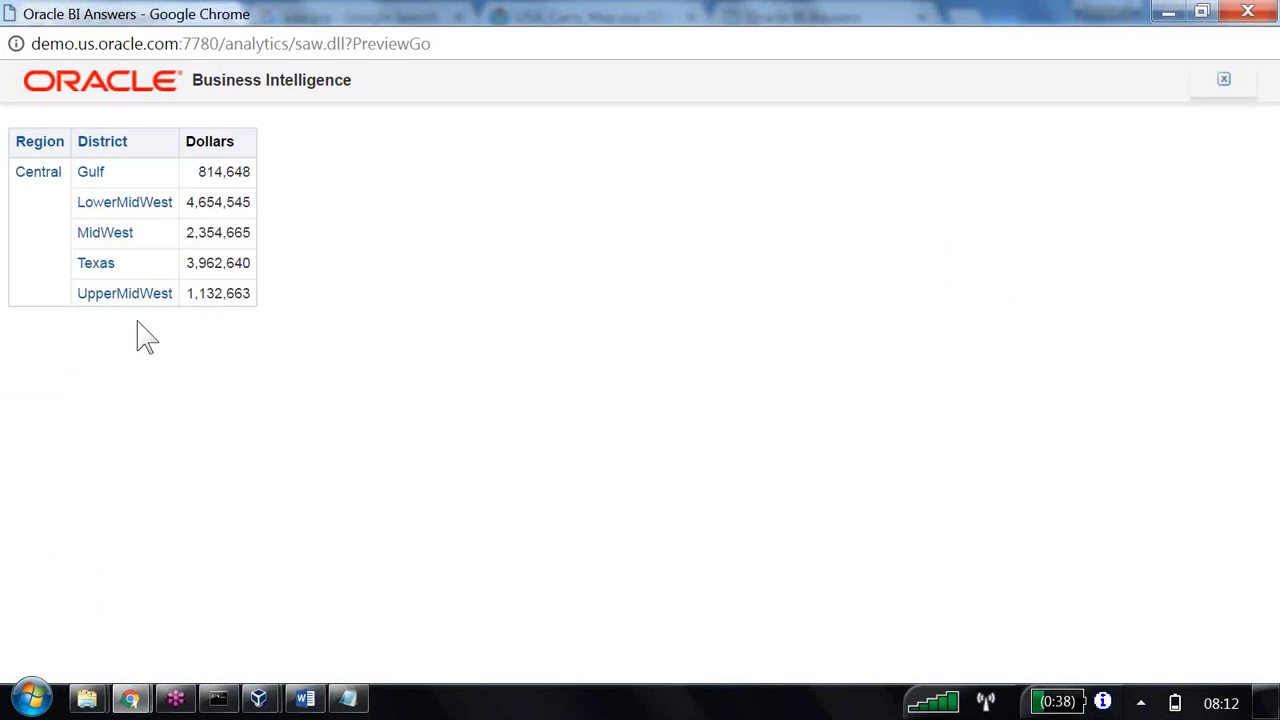
left_click(1248, 12)
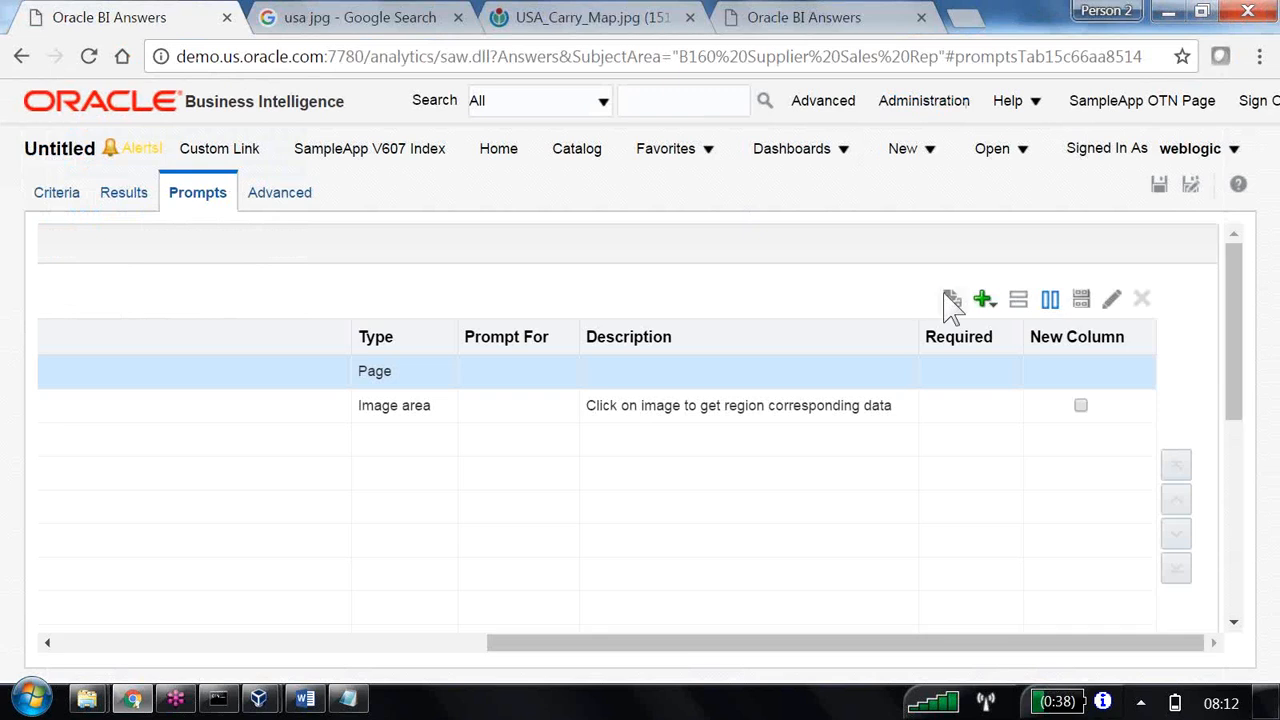
Preview the image prompt again for the East area and once more for the West area, closing each preview.
left_click(951, 299)
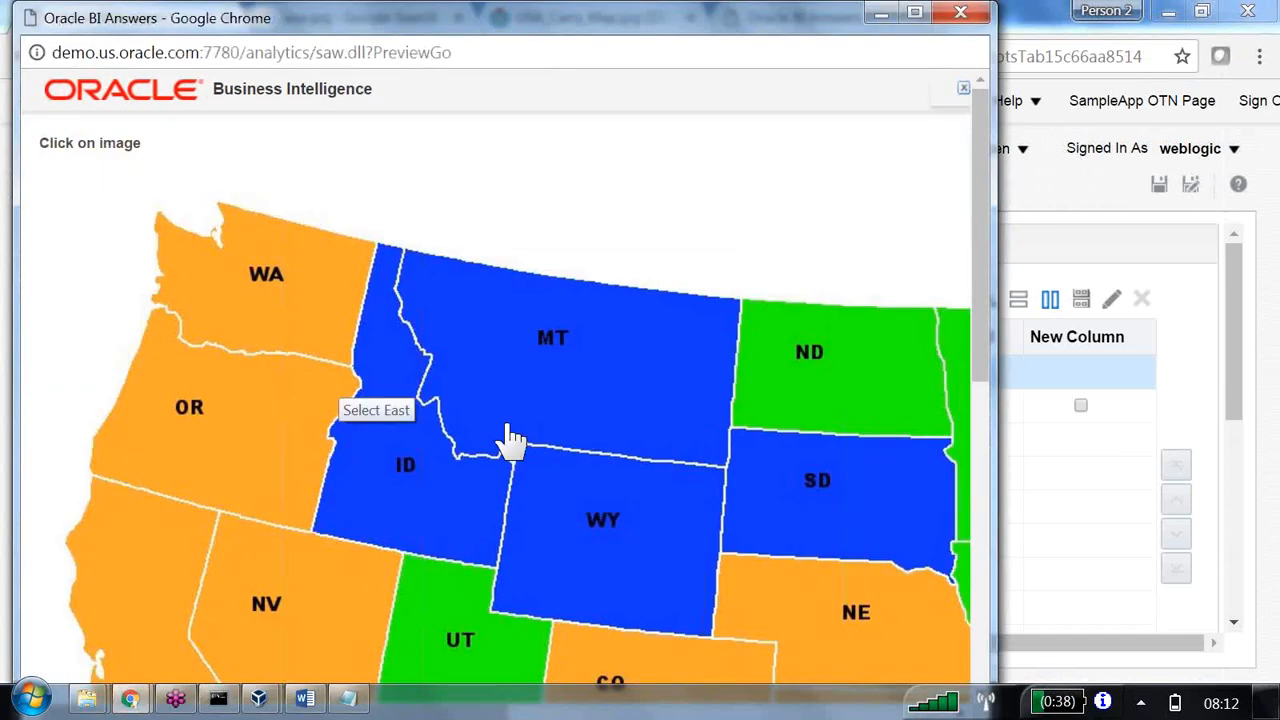
left_click(510, 437)
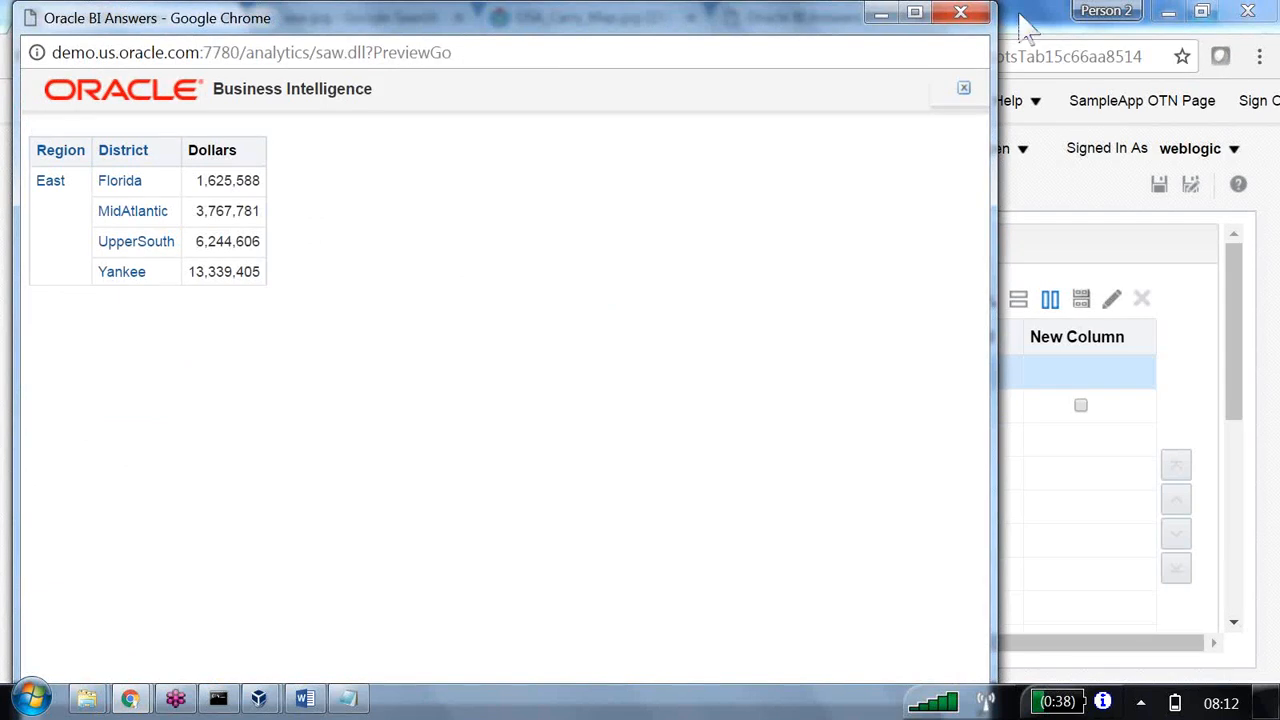
left_click(965, 14)
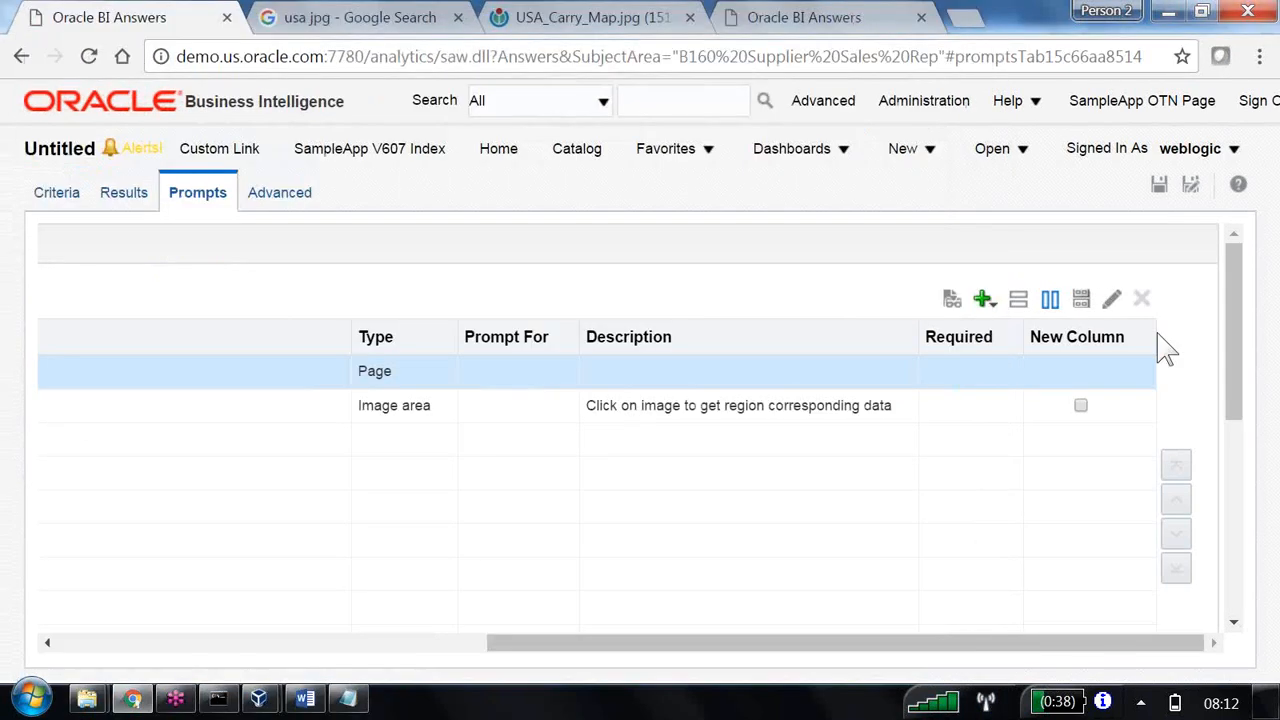
left_click(952, 300)
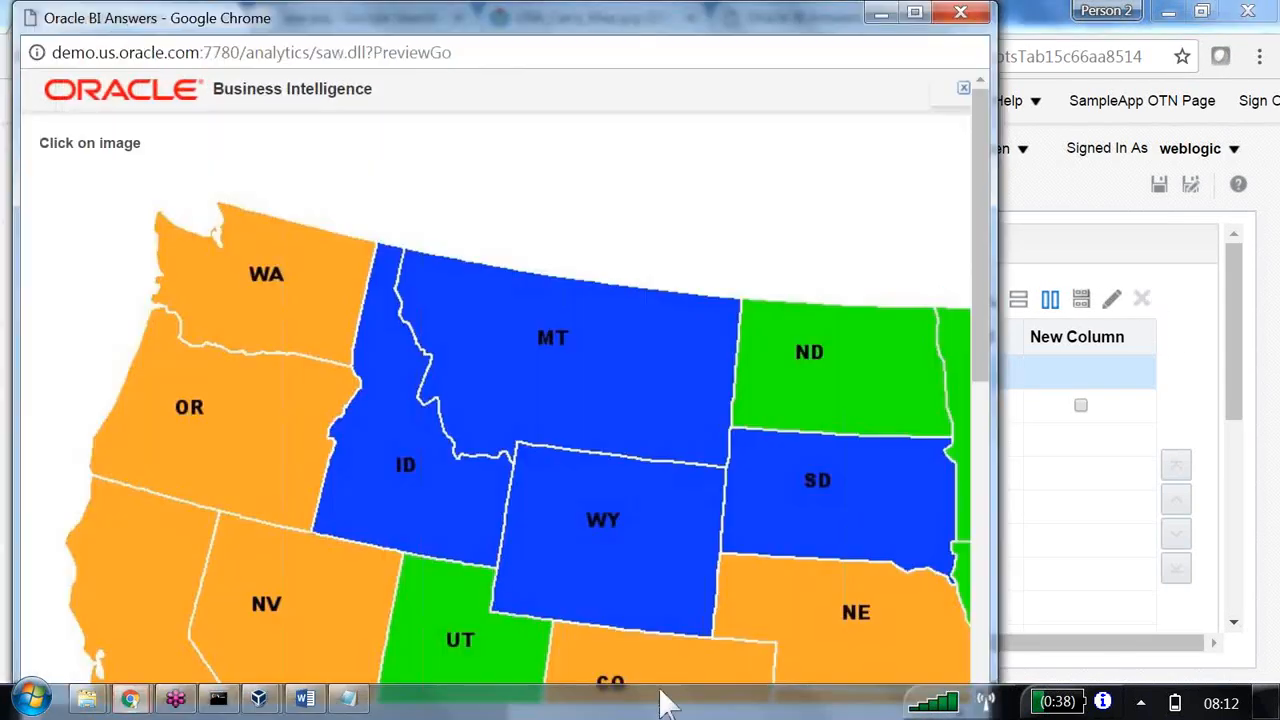
left_click(490, 318)
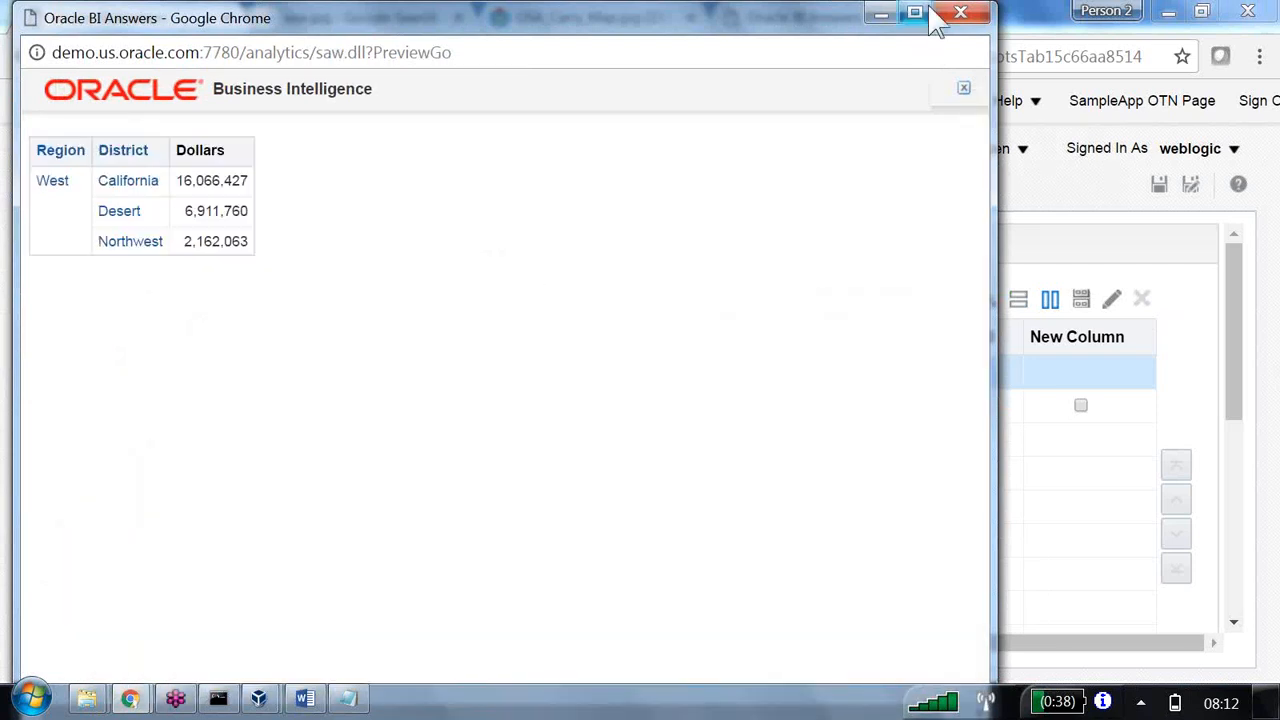
left_click(960, 14)
Switch to the 17 Lab Data folder in Windows Explorer and view the USAMap JPEG image.
mouse_move(87, 698)
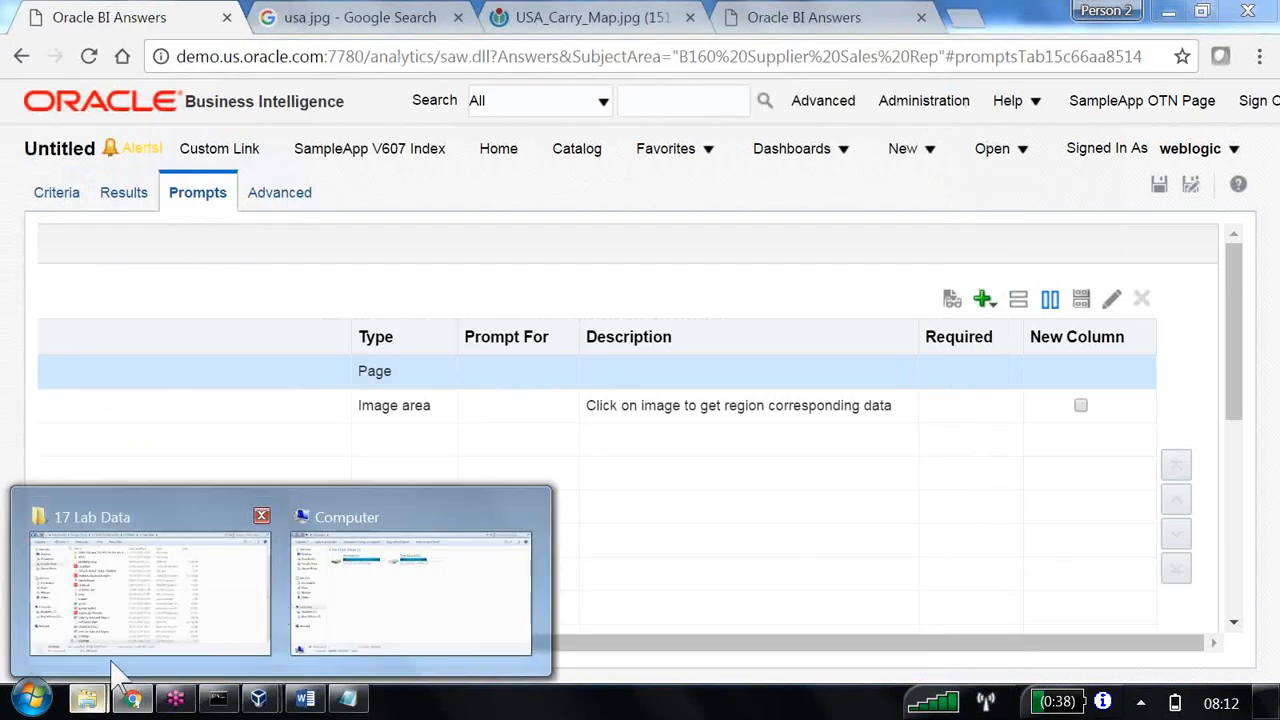
left_click(177, 631)
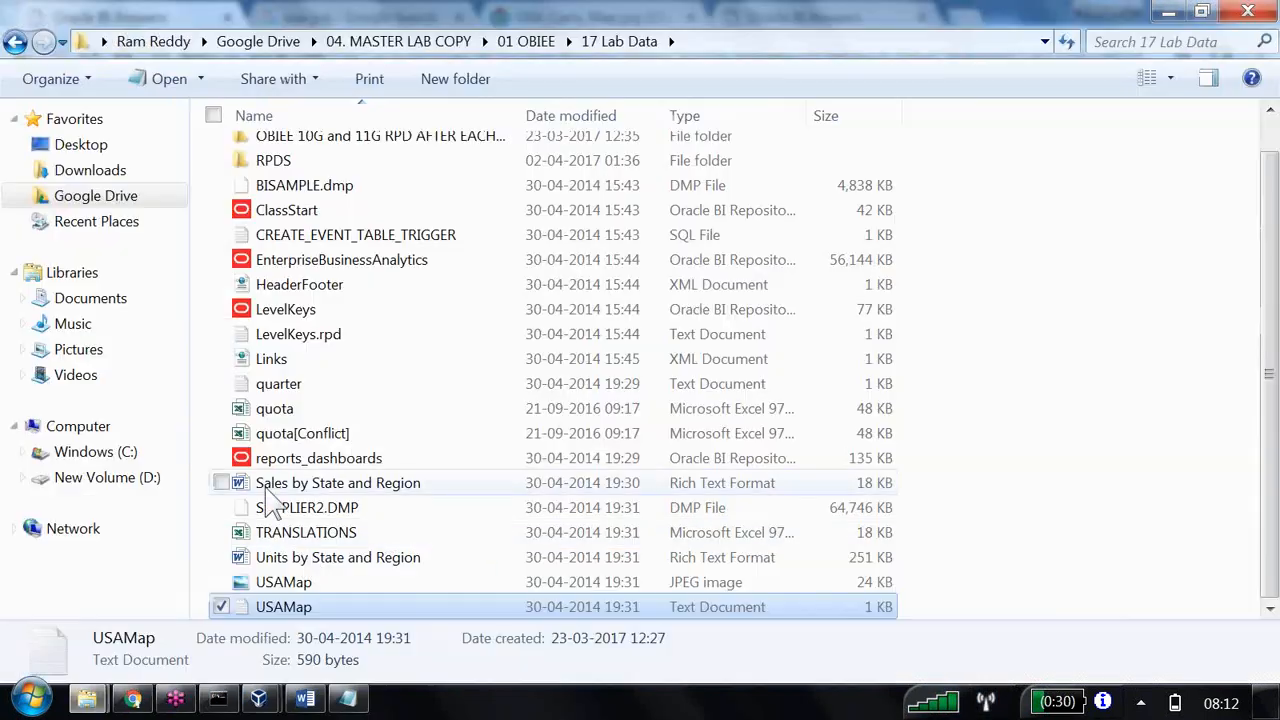
double_click(298, 586)
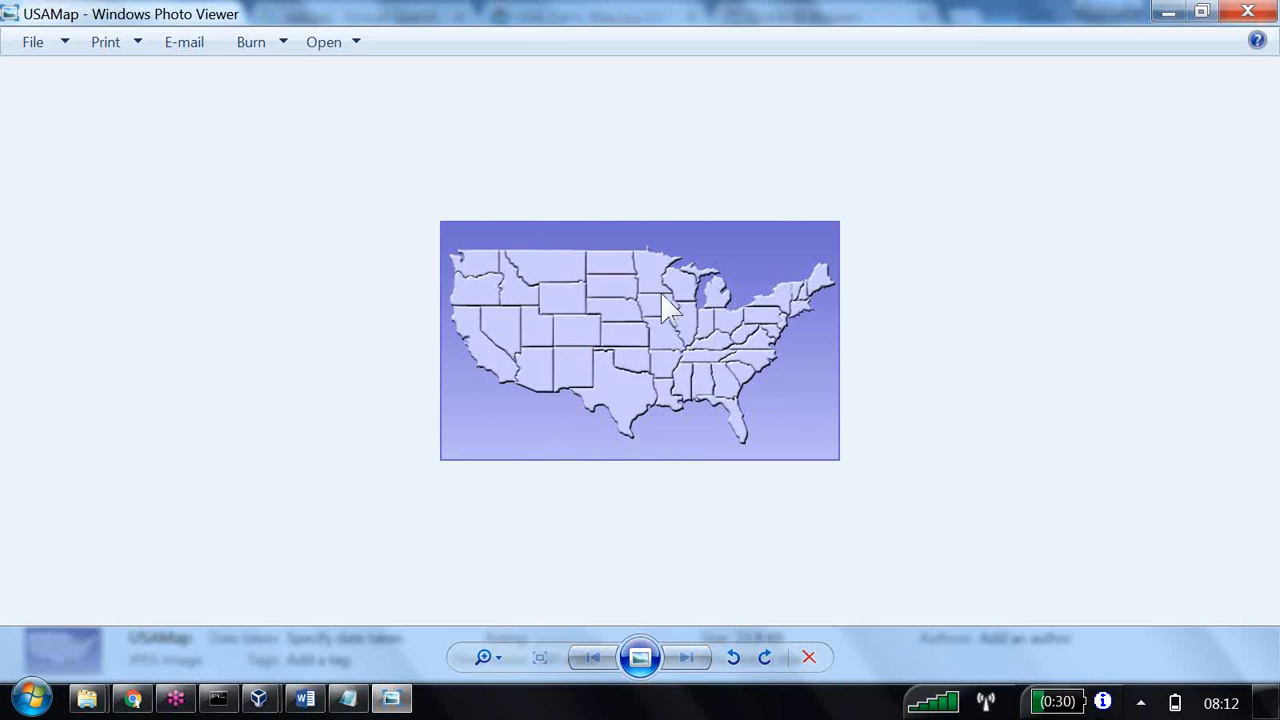
left_click(1247, 12)
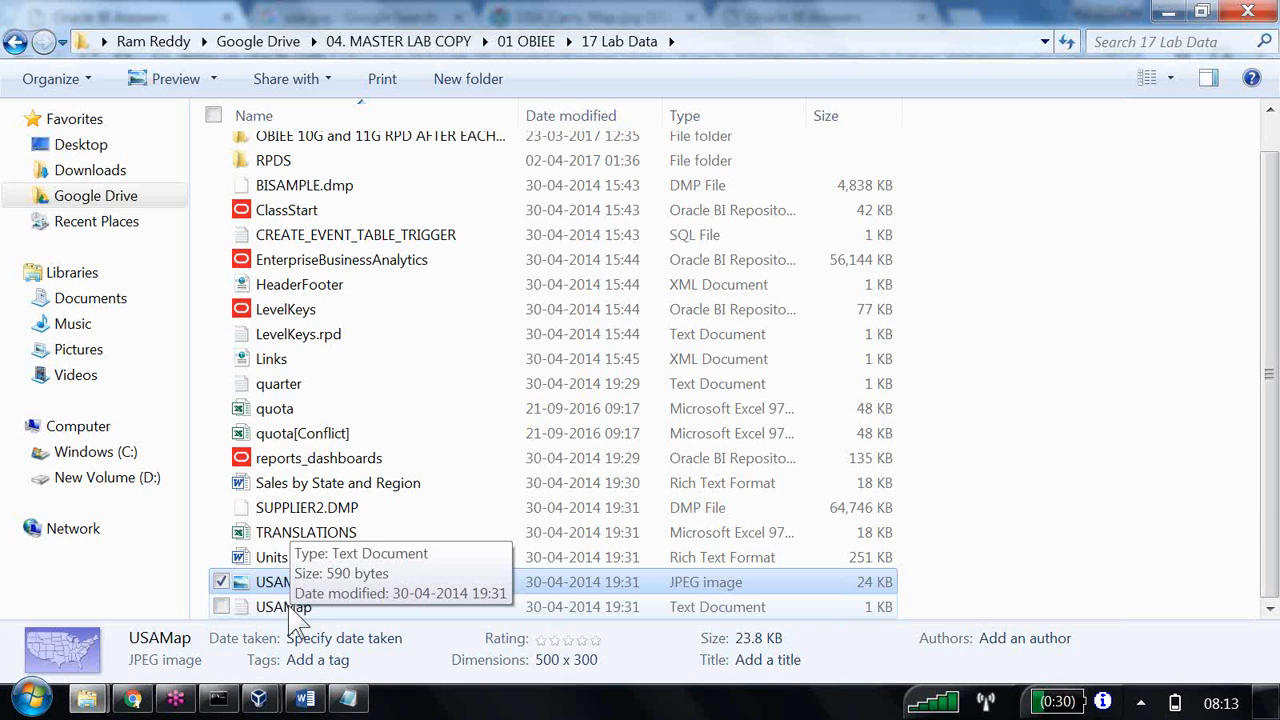
Show the desktop and launch Tableau Public 10.2.
key("super+d")
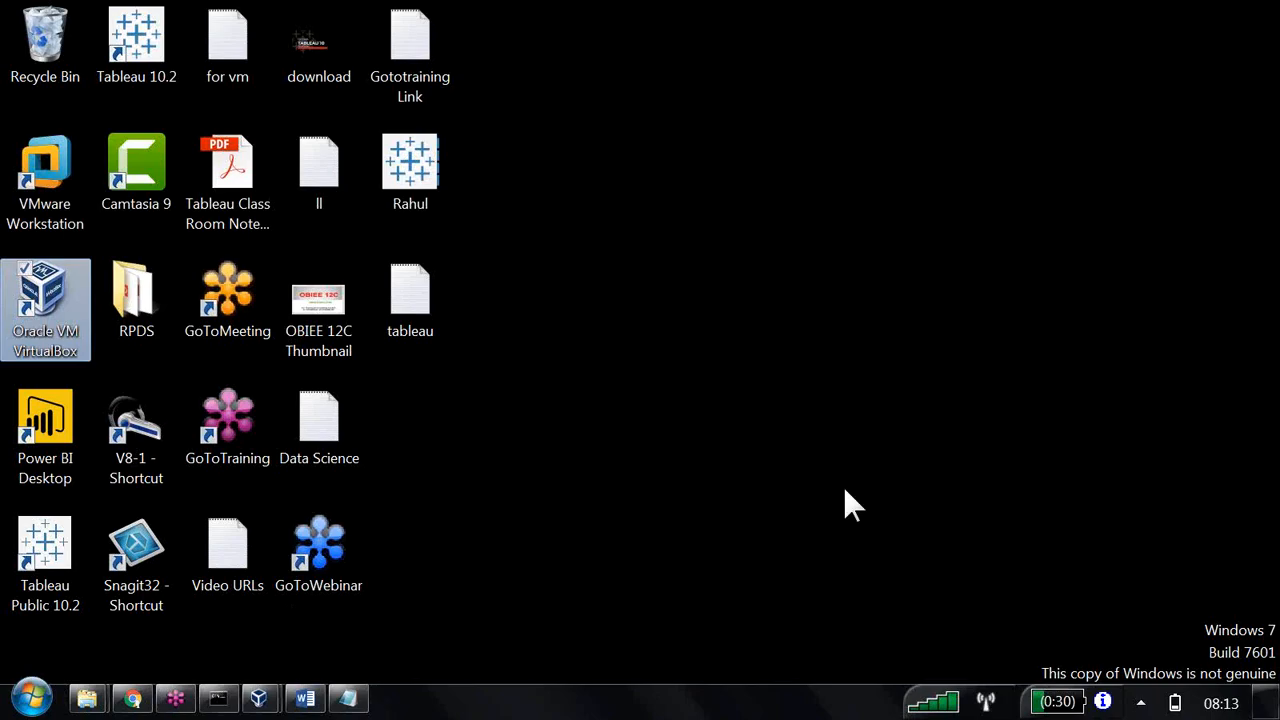
left_click(96, 558)
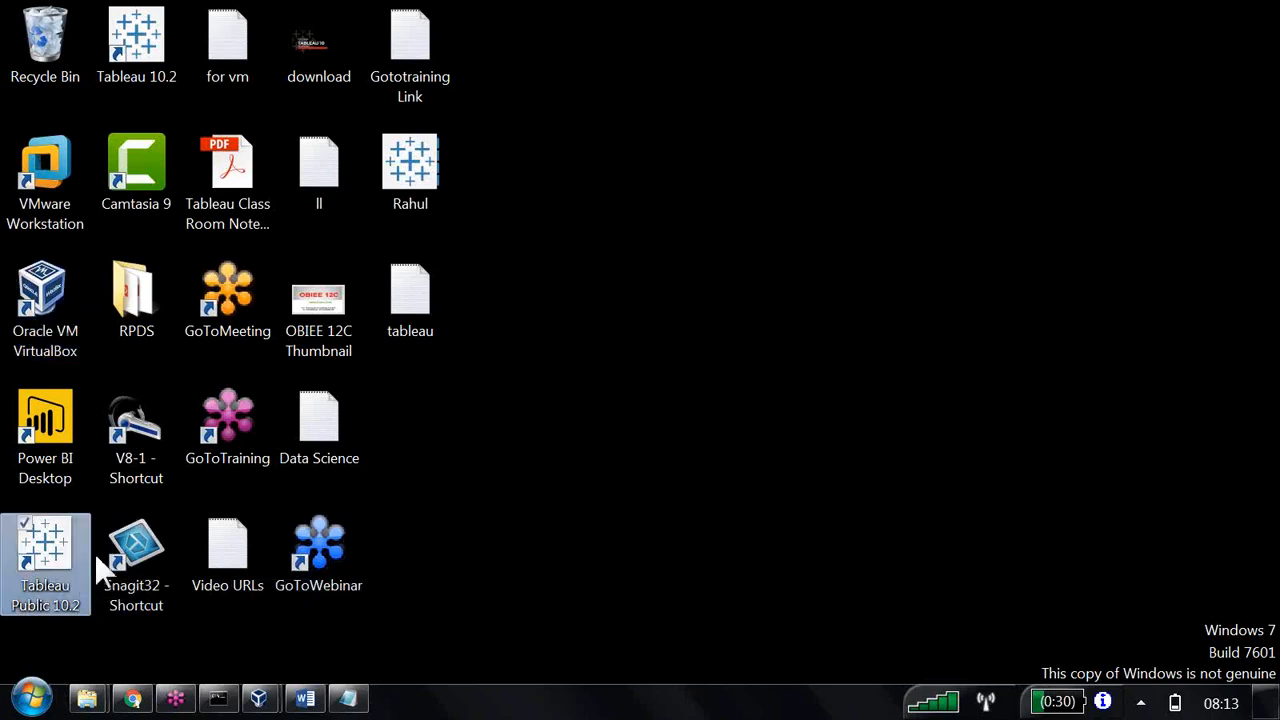
left_click_drag(96, 560, 760, 263)
double_click(762, 268)
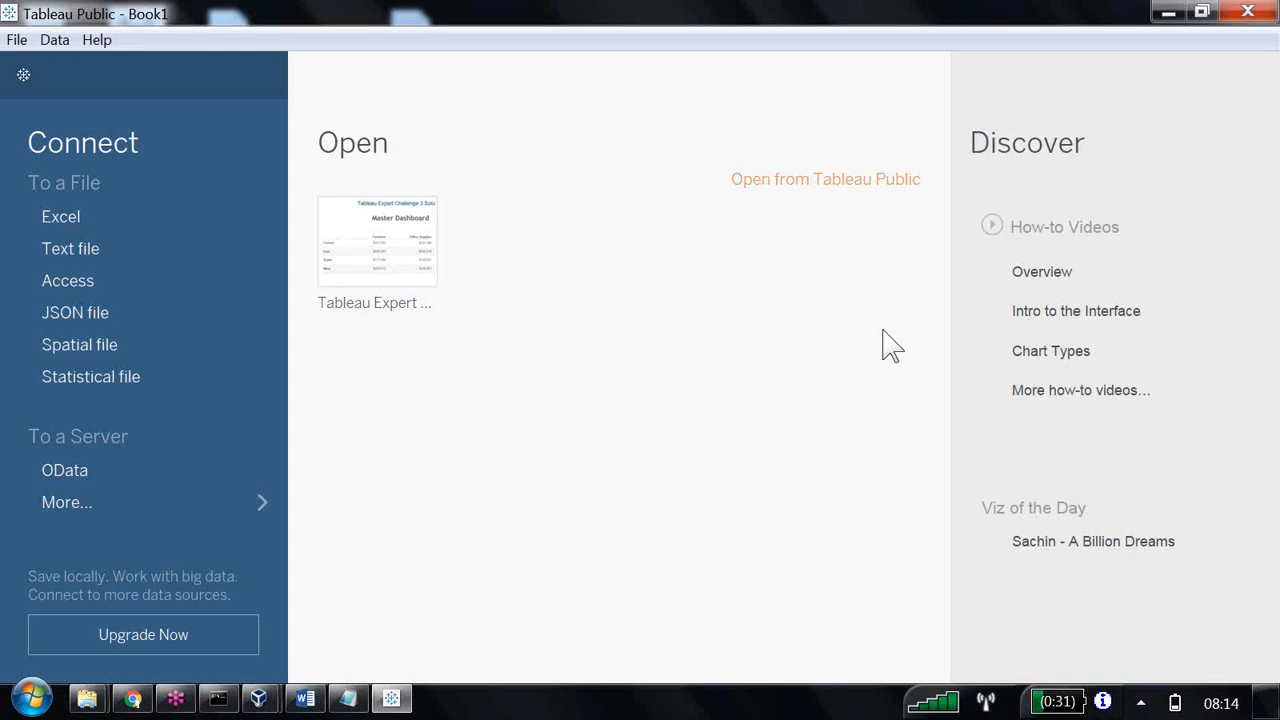
Connect to the Sample - Superstore Excel workbook using Orders joined with People and Returns, and go to Sheet 1.
left_click(61, 216)
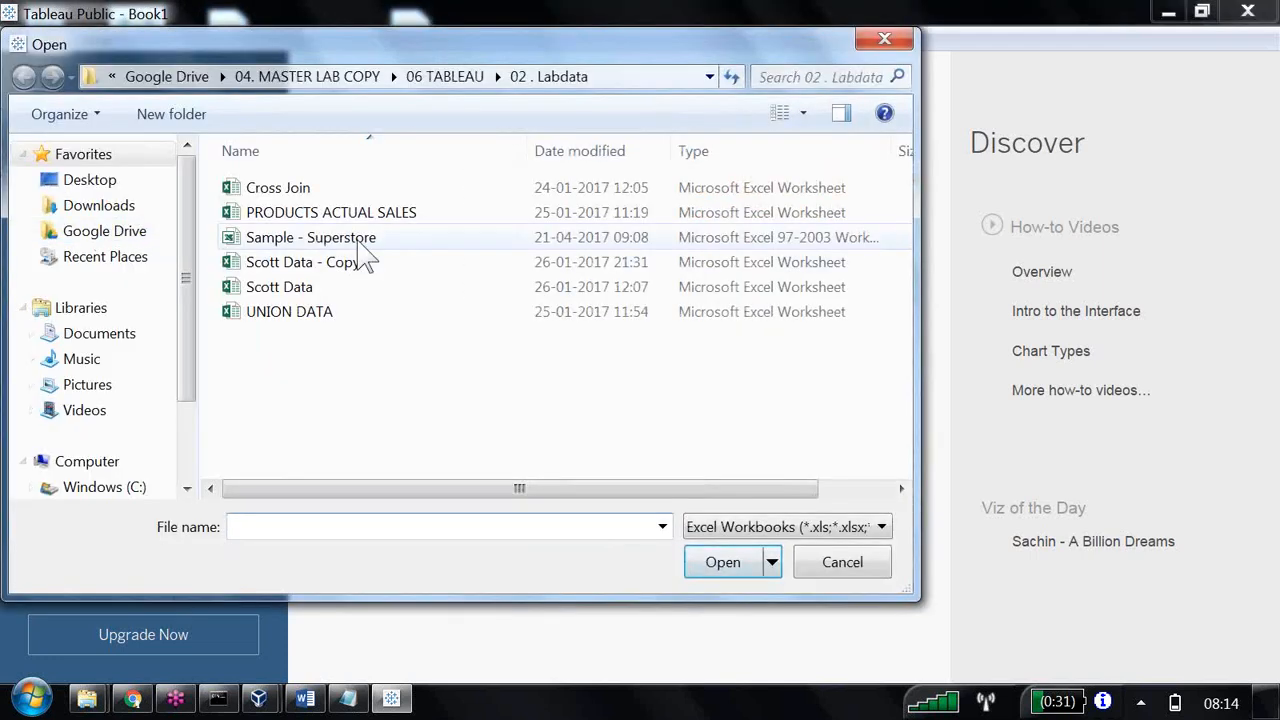
left_click(358, 240)
left_click(723, 562)
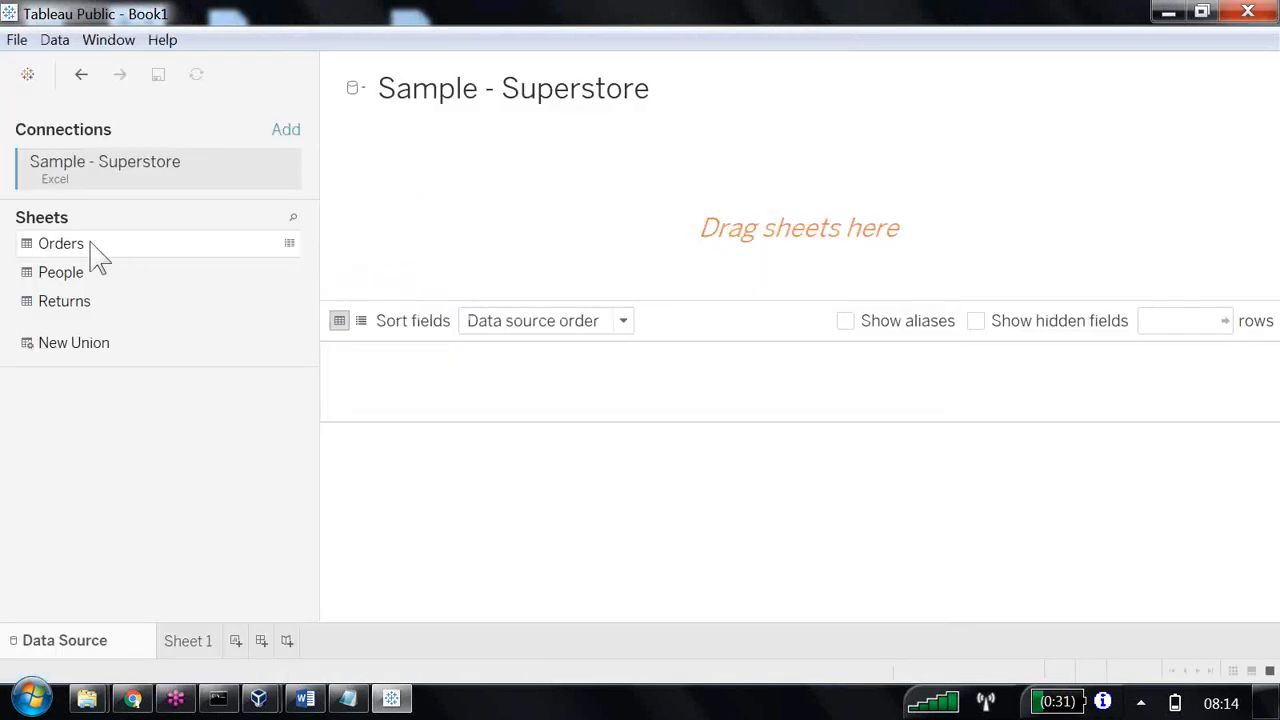
double_click(79, 244)
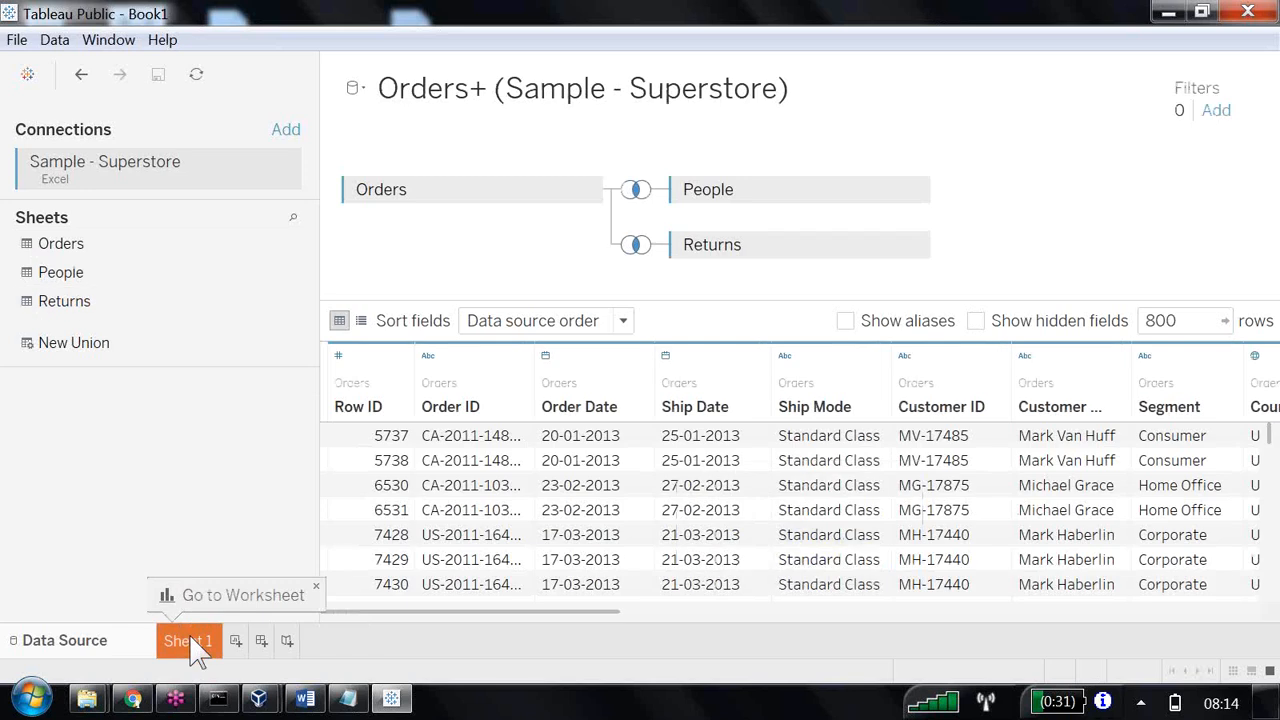
left_click(195, 640)
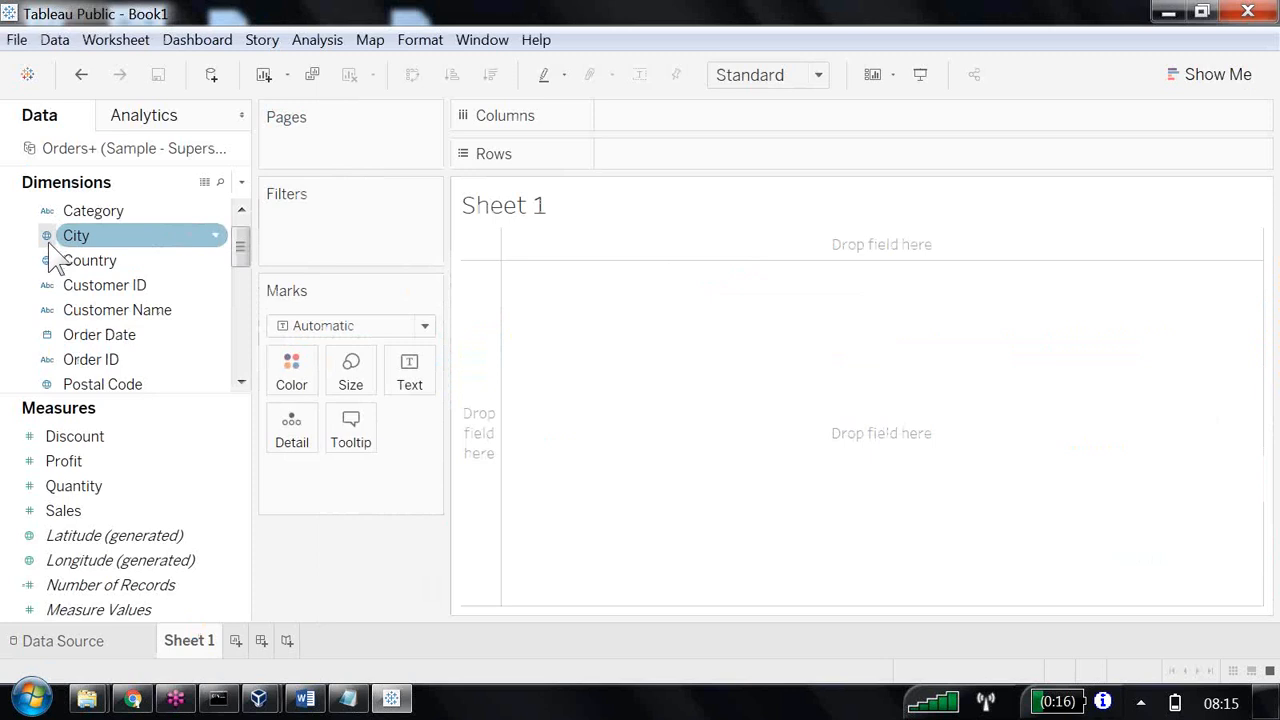
Build a map of City with Sales as the mark size and Country as an additional detail.
left_click(82, 234)
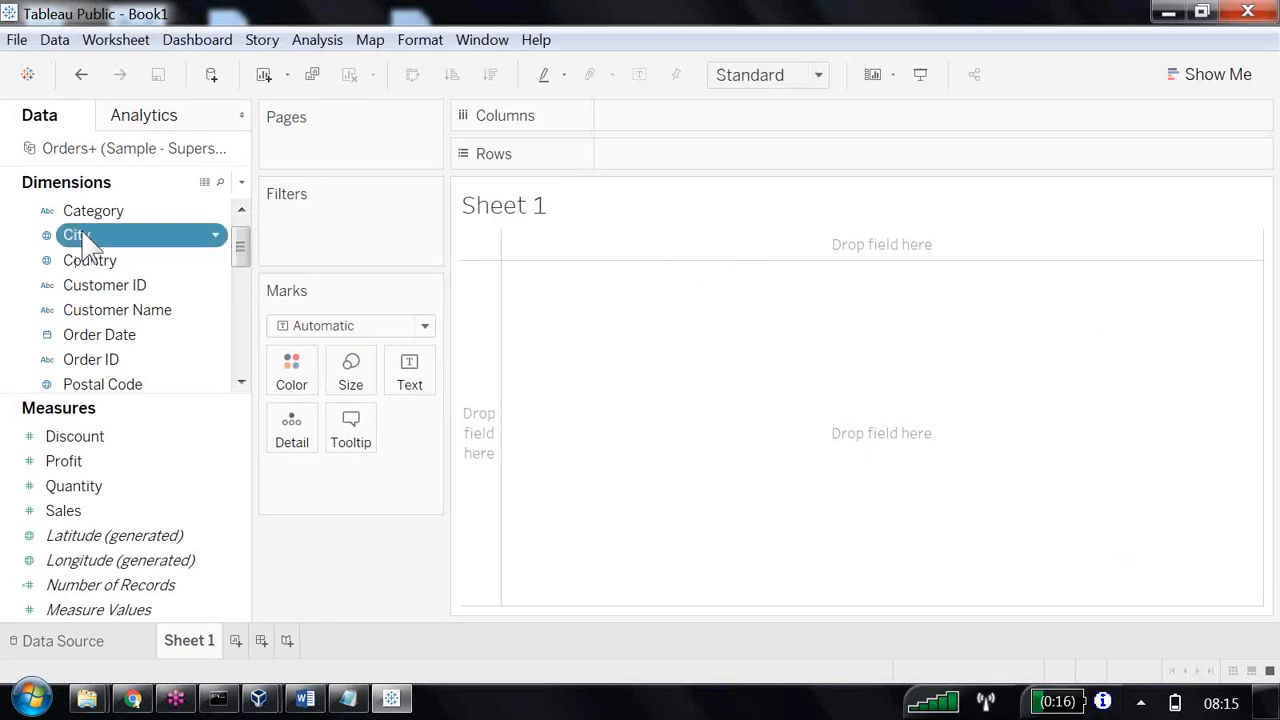
left_click(79, 234)
double_click(79, 234)
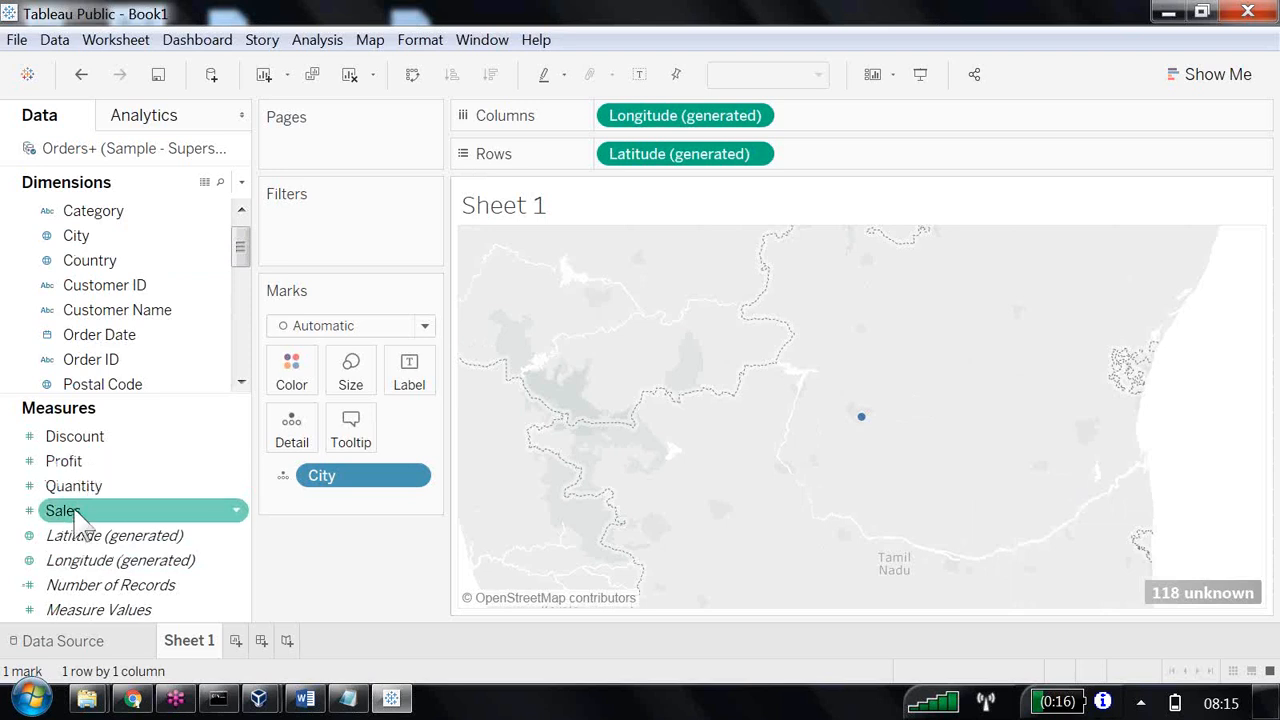
left_click(76, 513)
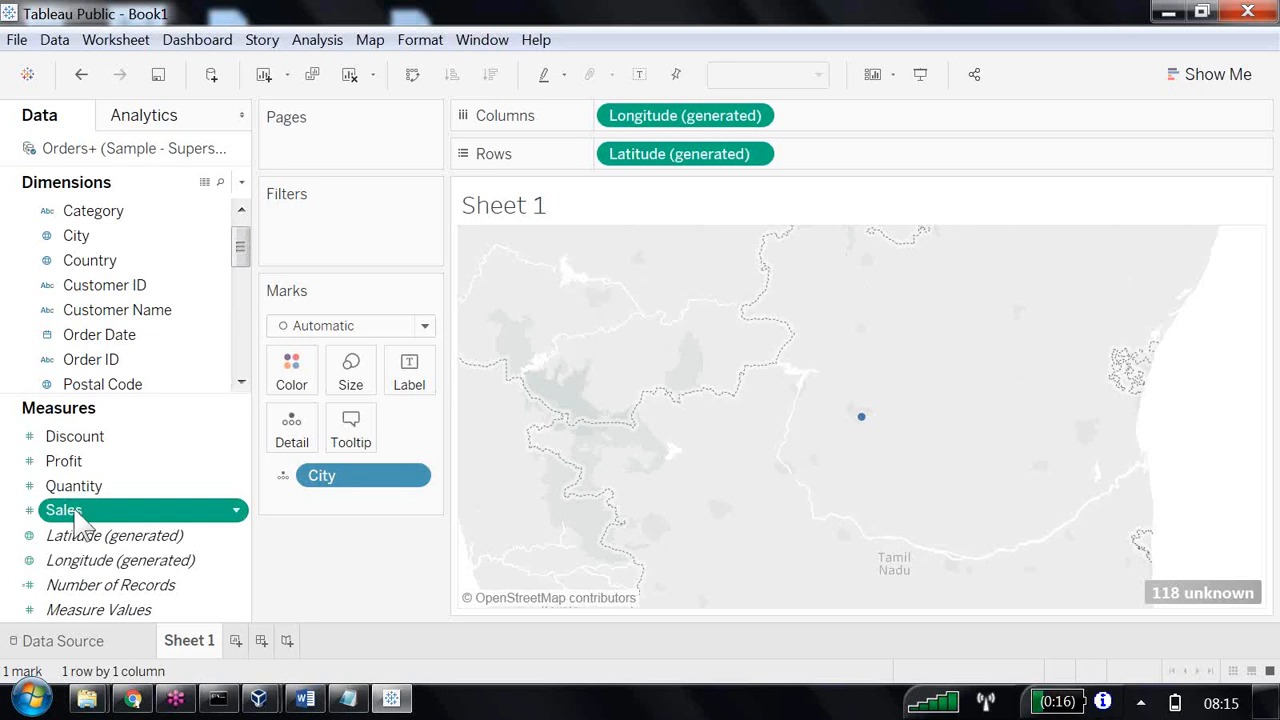
double_click(74, 512)
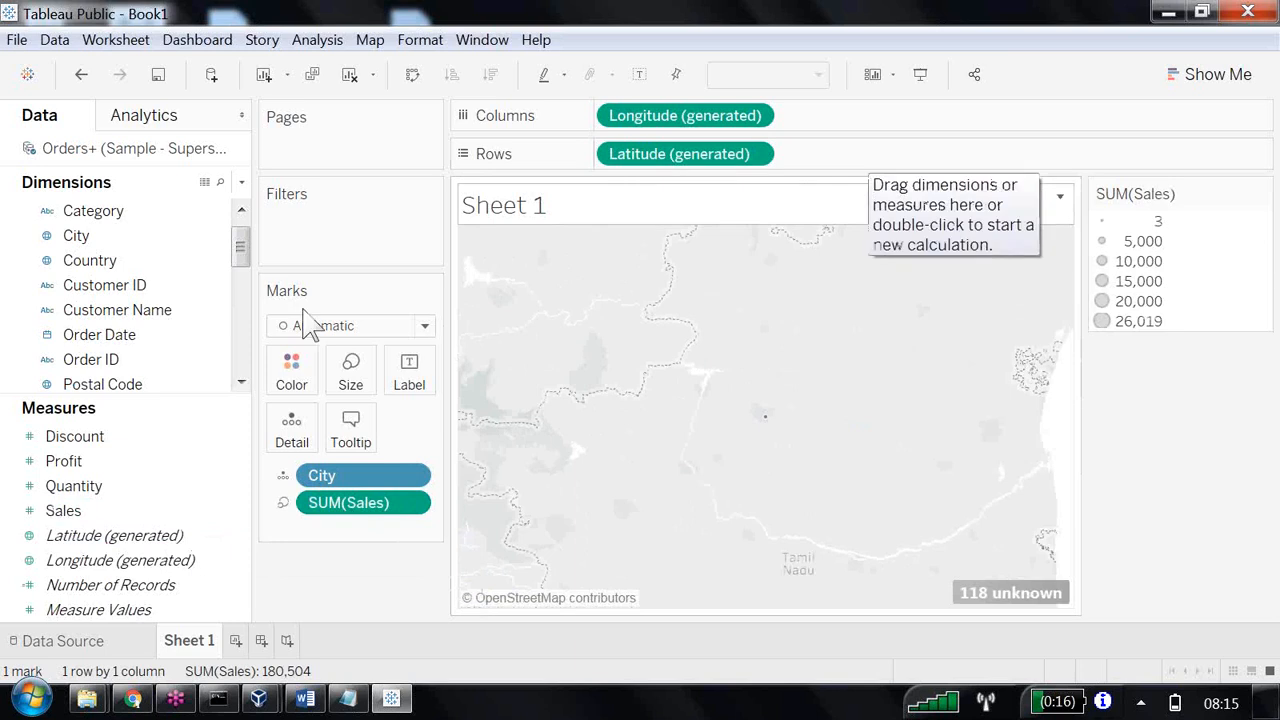
left_click(116, 260)
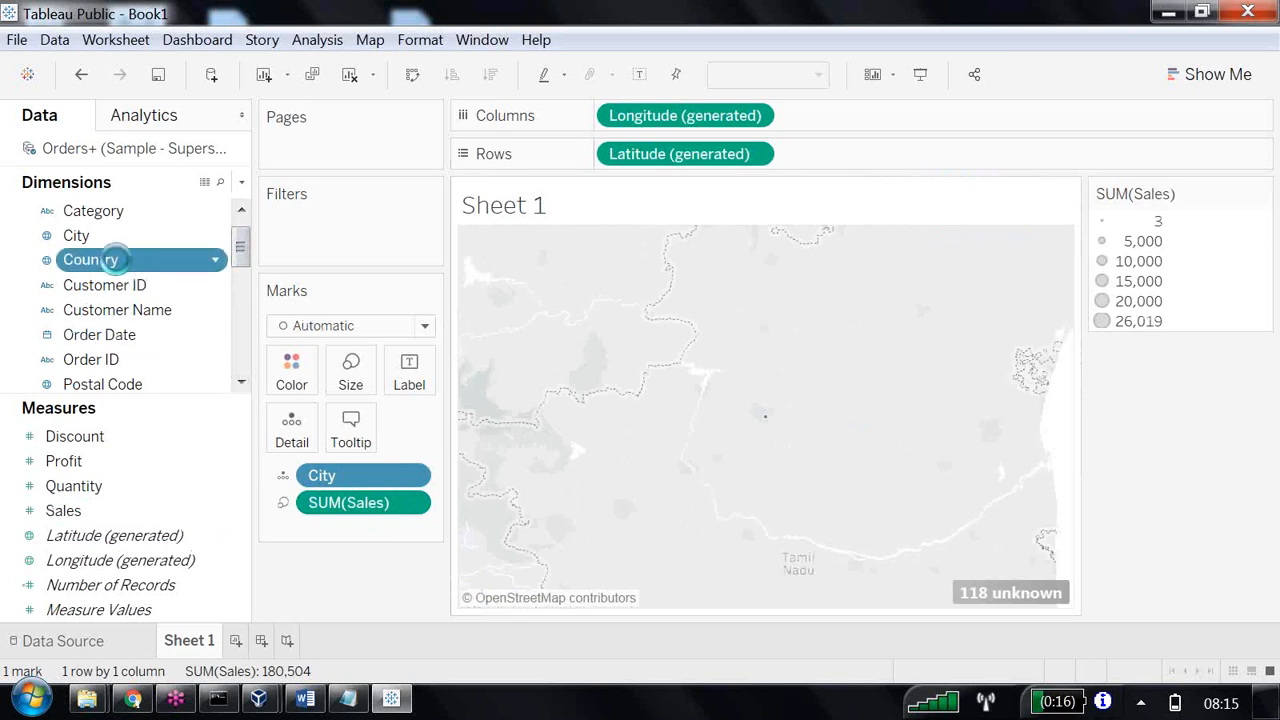
double_click(116, 260)
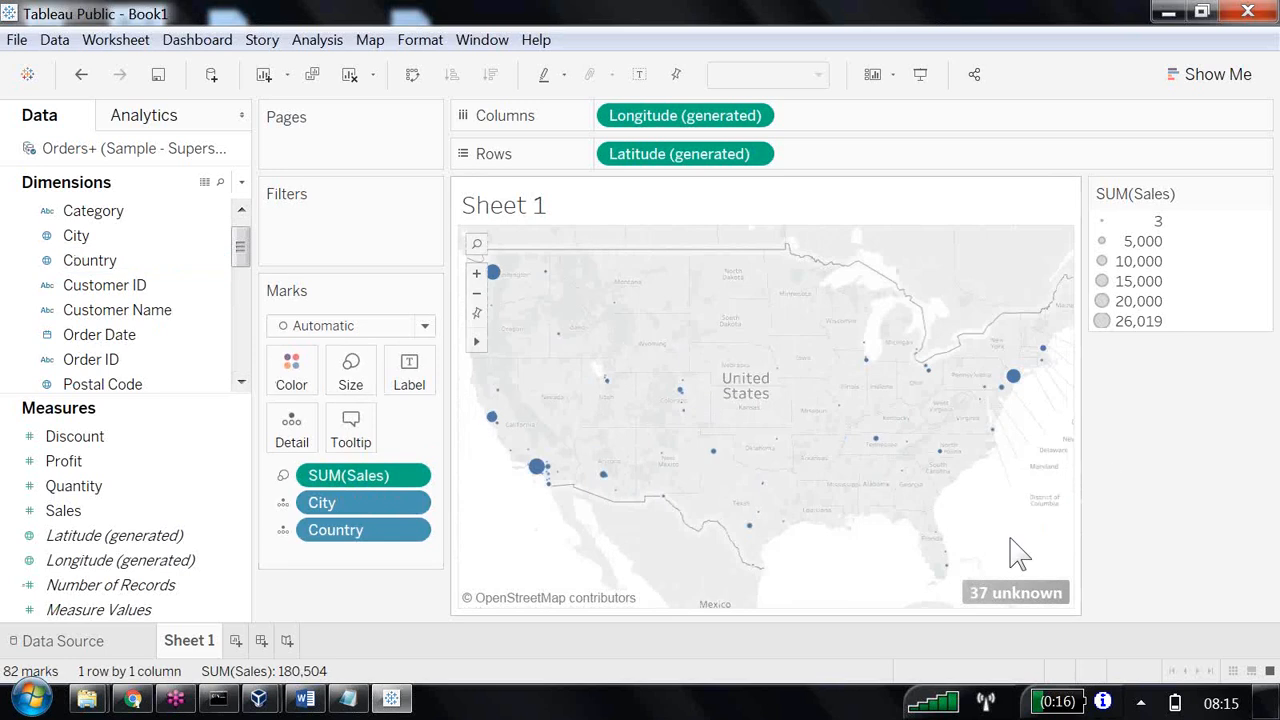
mouse_move(542, 476)
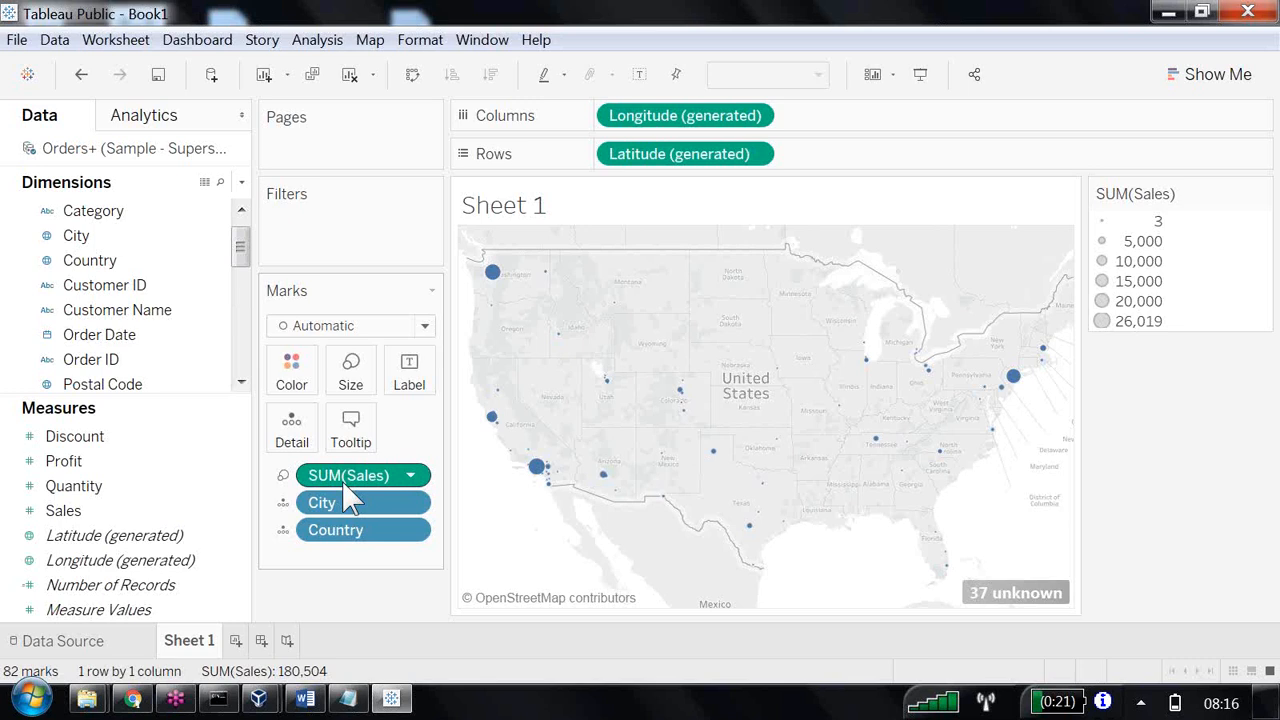
Switch to the OBIEE notes in Word and go to section 10, Variable Prompt.
left_click(306, 700)
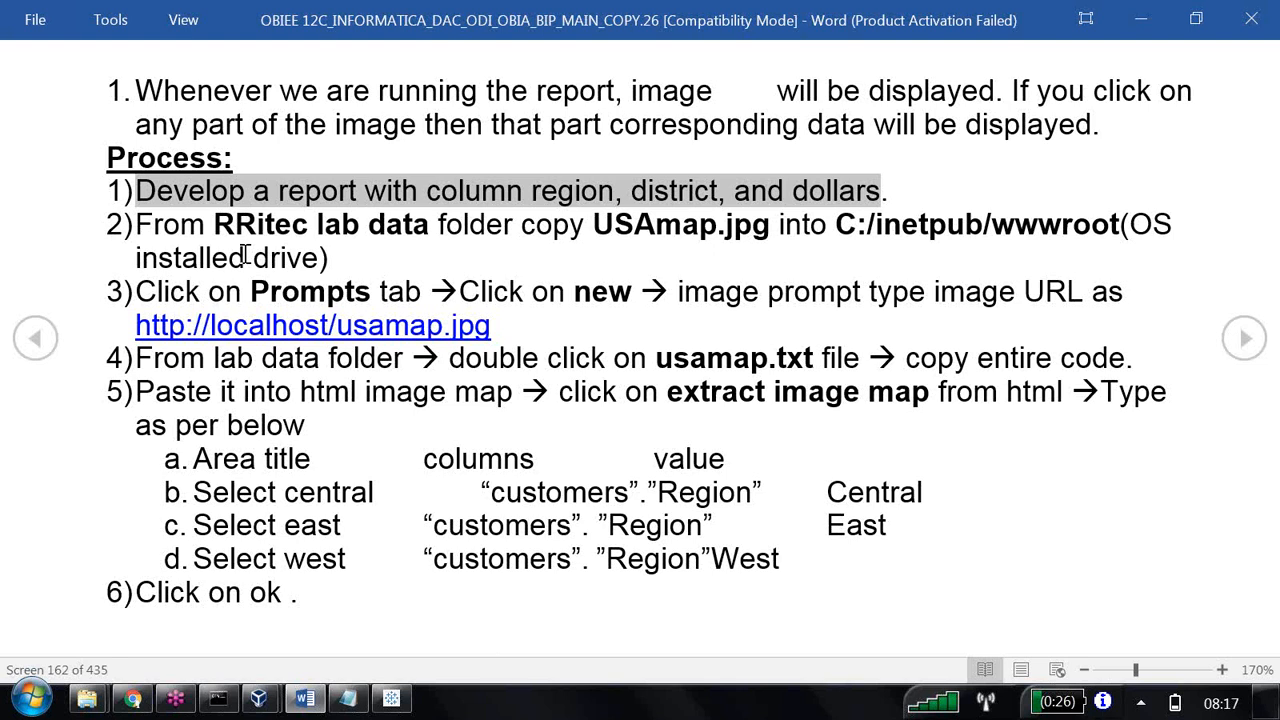
scroll(244, 254, "down", 1)
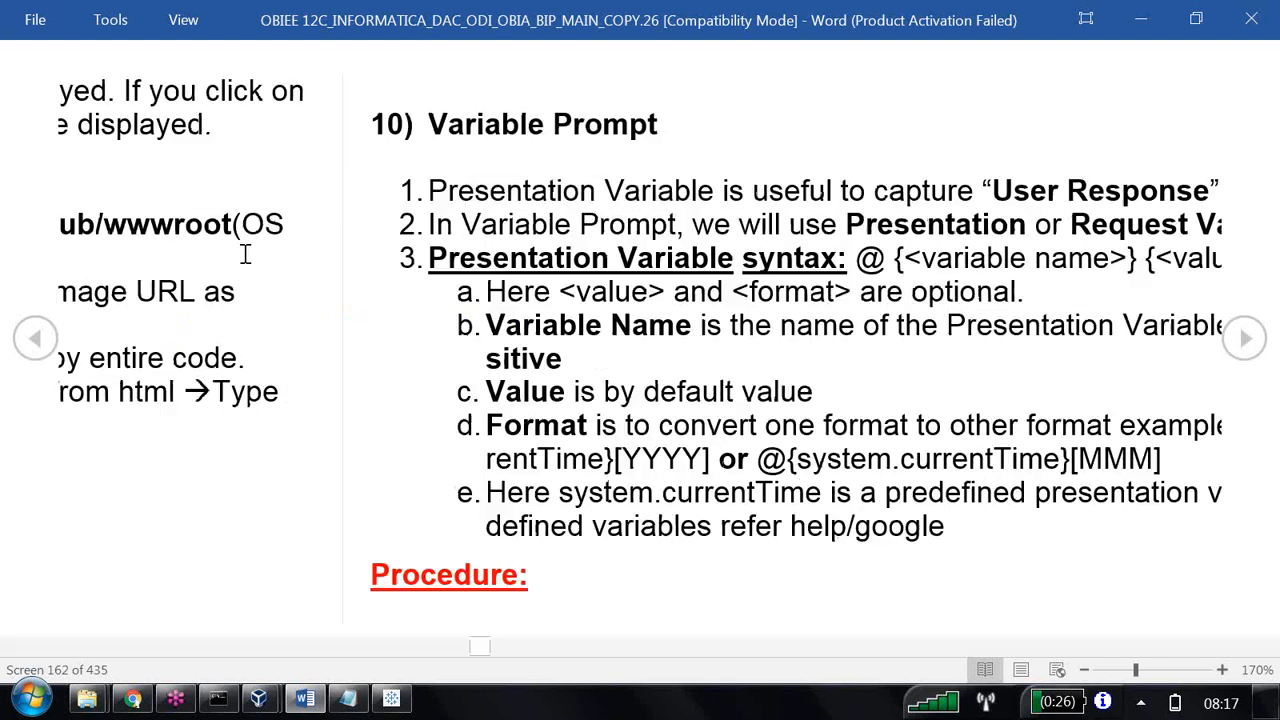
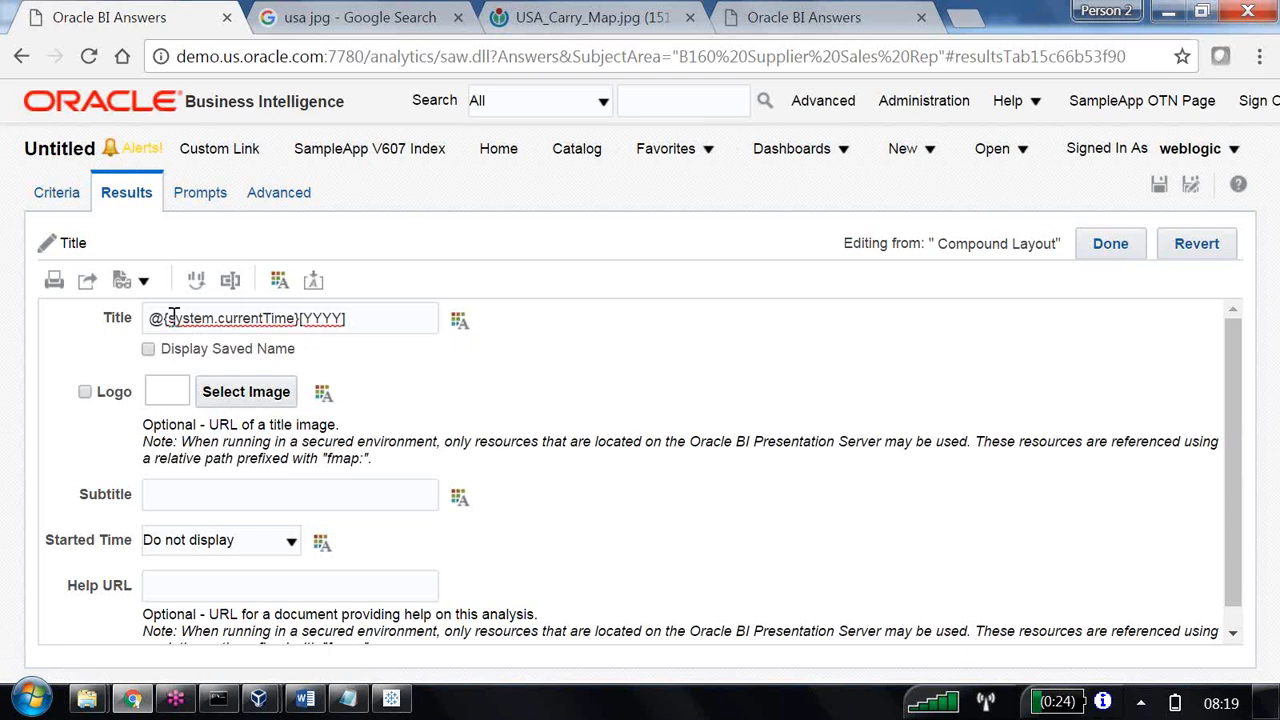
Remove the [YYYY] format from the title view's expression, leaving only @{system.currentTime}, and apply it.
left_click_drag(171, 318, 294, 316)
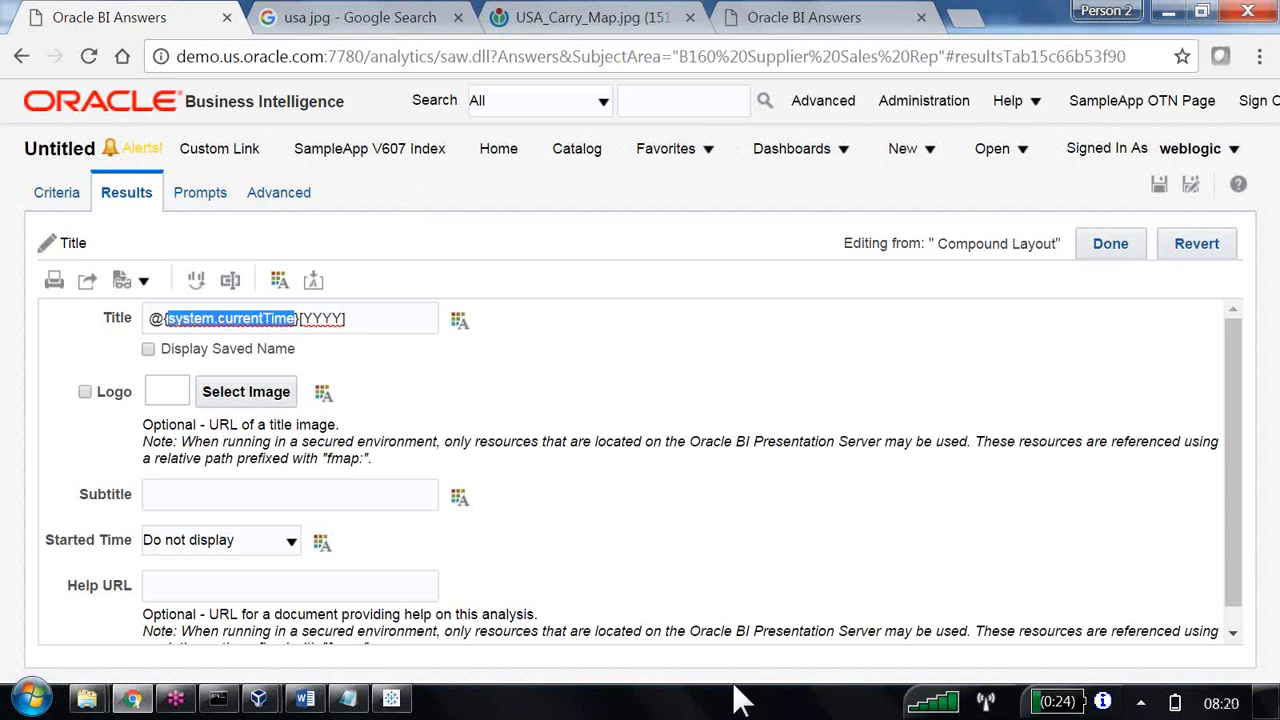
left_click(388, 327)
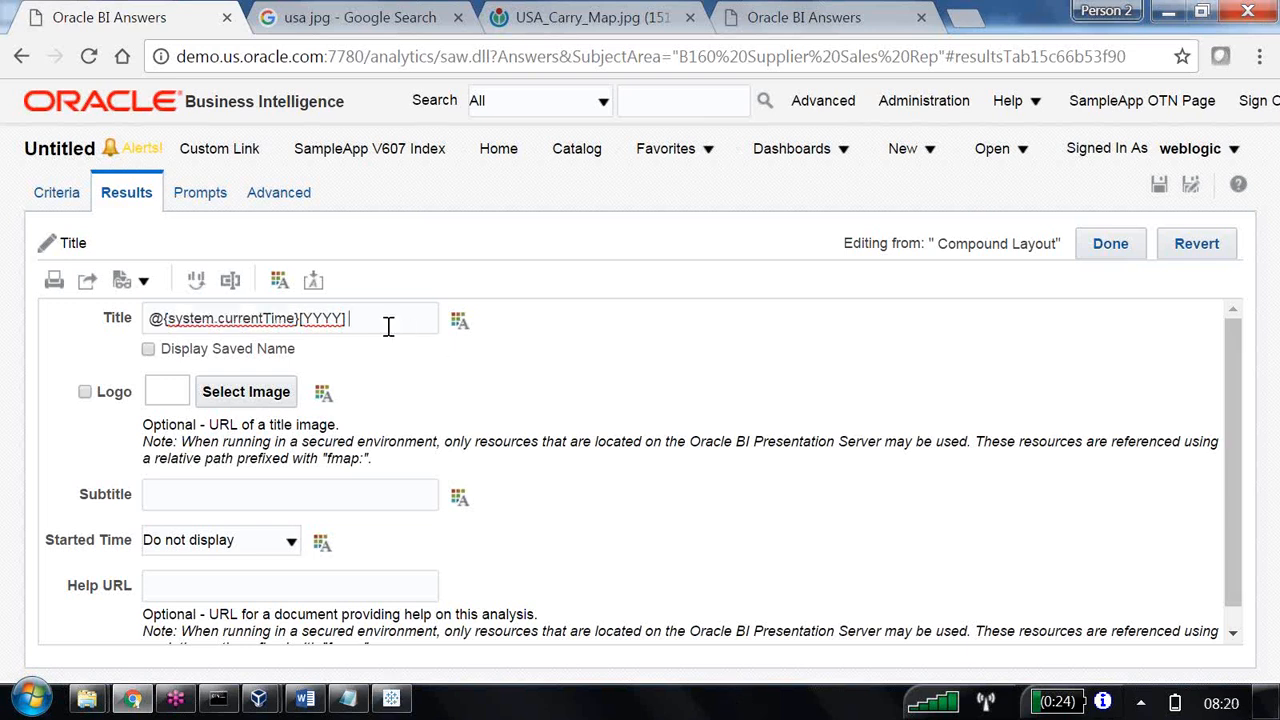
key("BackSpace")
key("BackSpace")
key("BackSpace")
left_click(1118, 253)
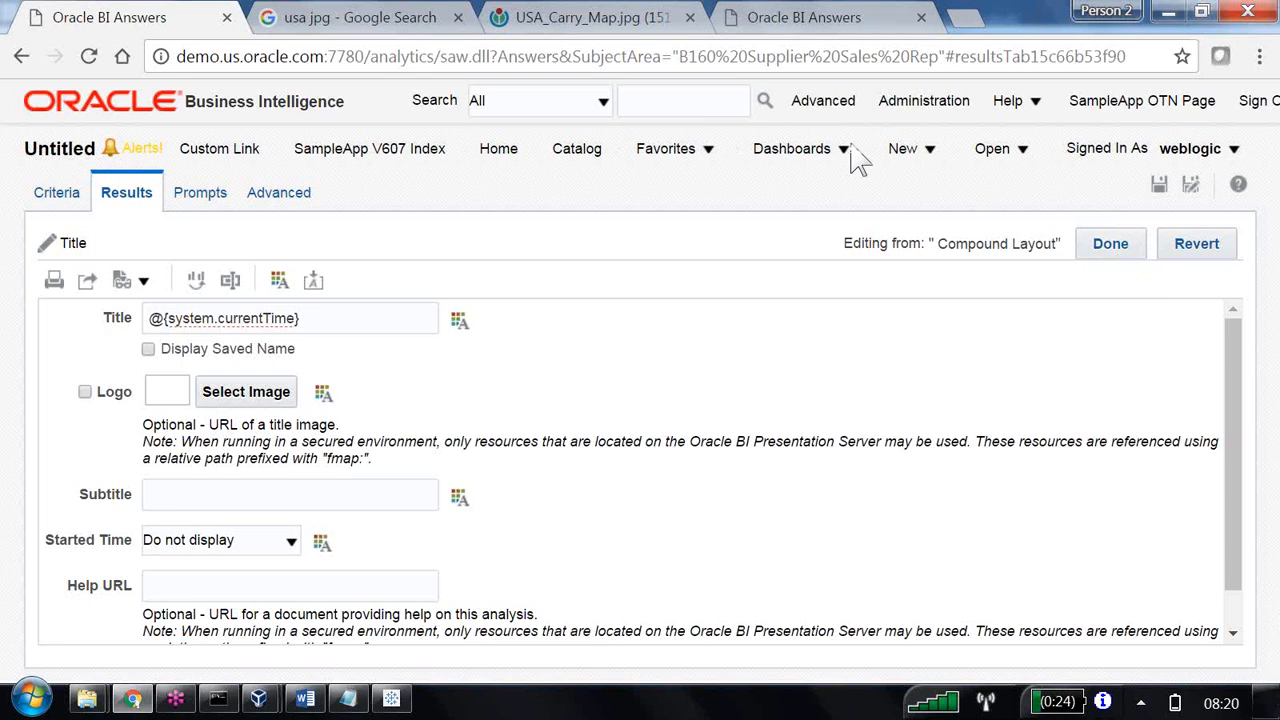
left_click(1110, 248)
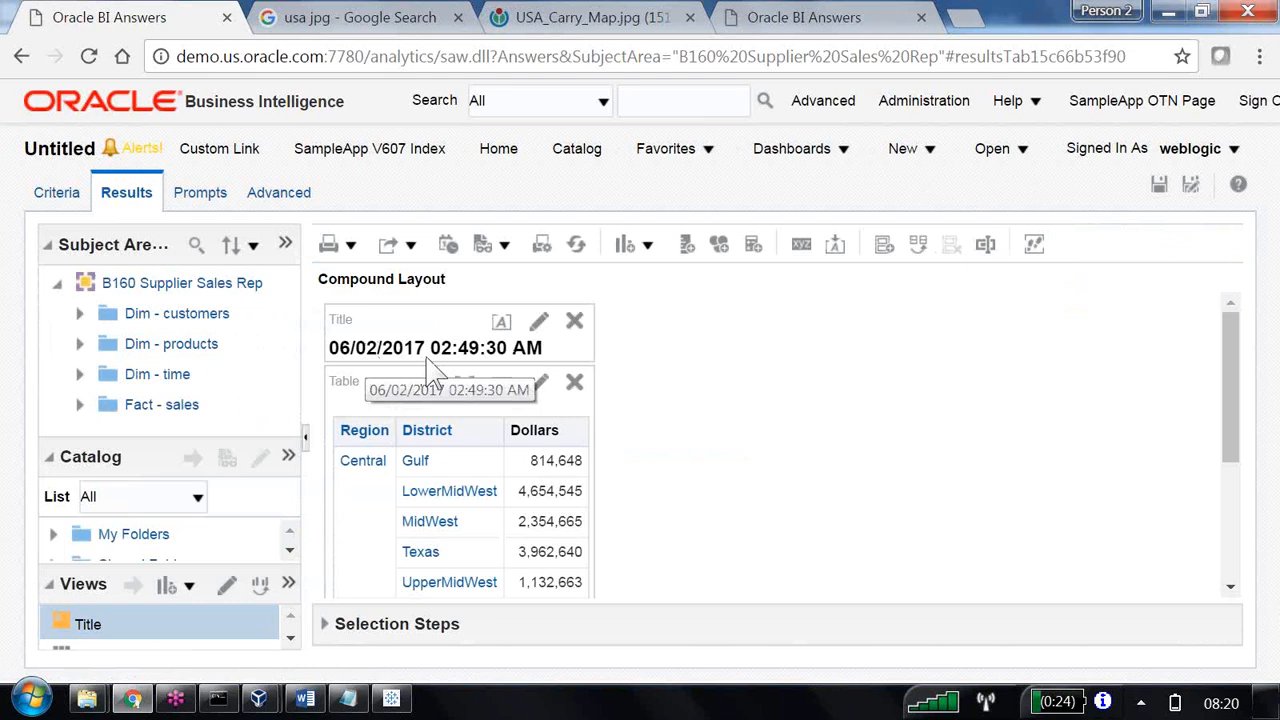
Add the year format back to the title so it reads @{system.currentTime}[YYYY], and apply it.
left_click(539, 321)
left_click(357, 322)
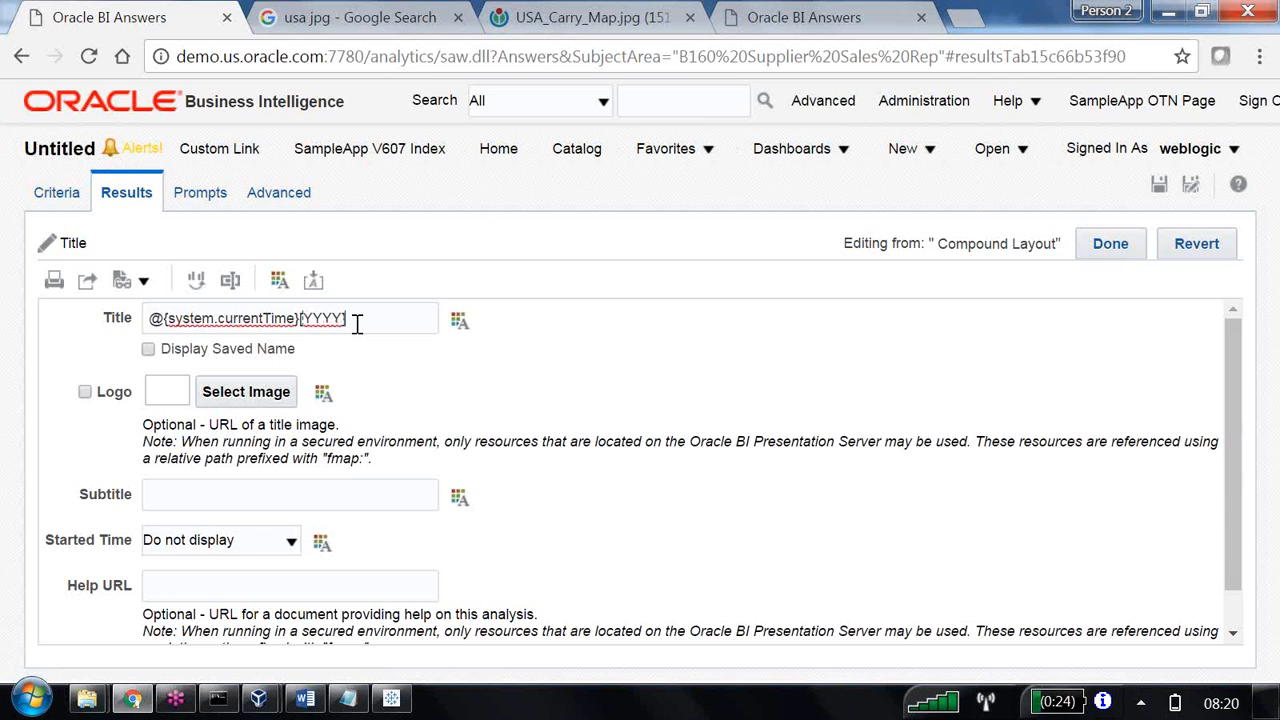
left_click(1110, 243)
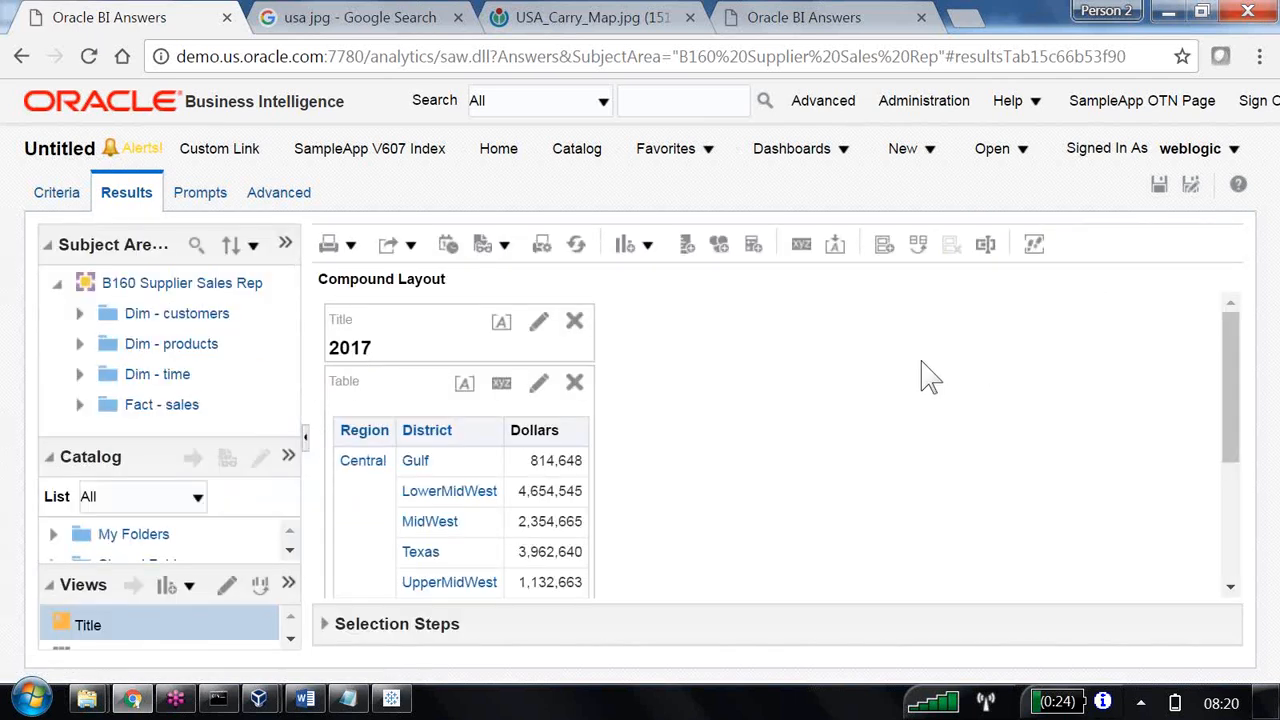
Change the title's date format to the month by setting it to @{system.currentTime}[MMM], and apply it.
left_click(539, 321)
left_click(345, 318)
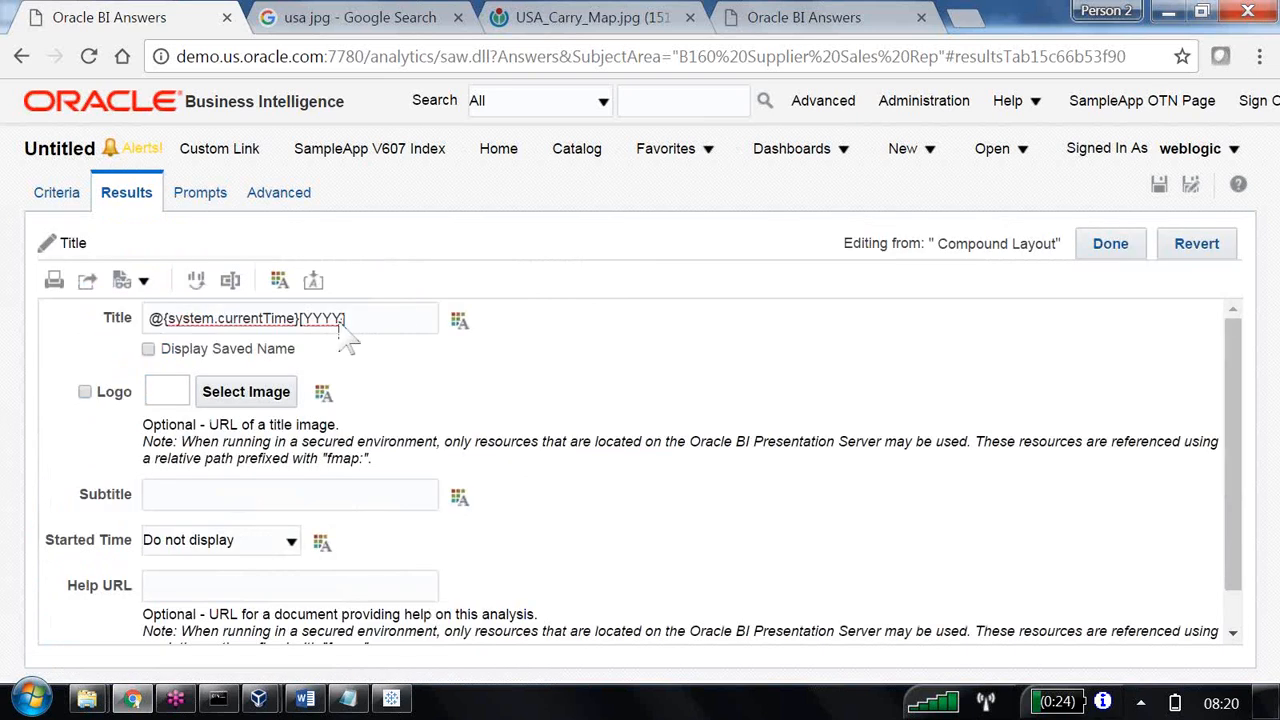
key("BackSpace")
key("BackSpace")
key("BackSpace")
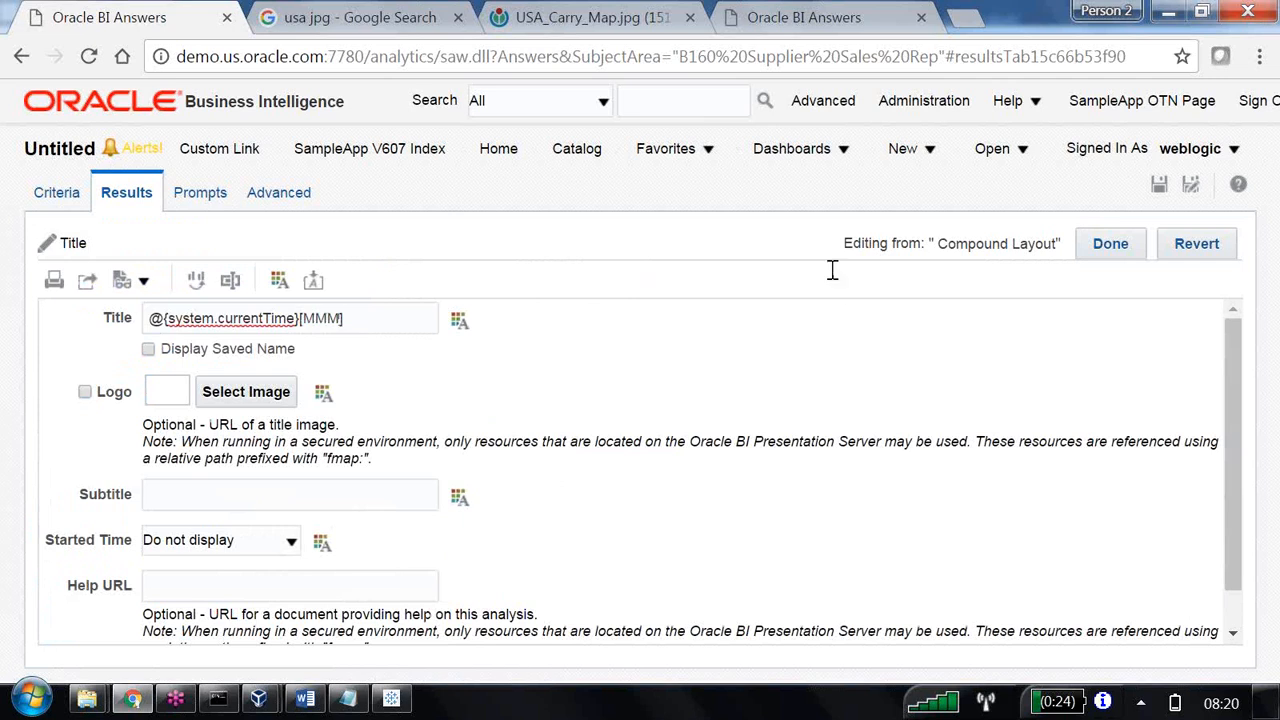
left_click(1104, 248)
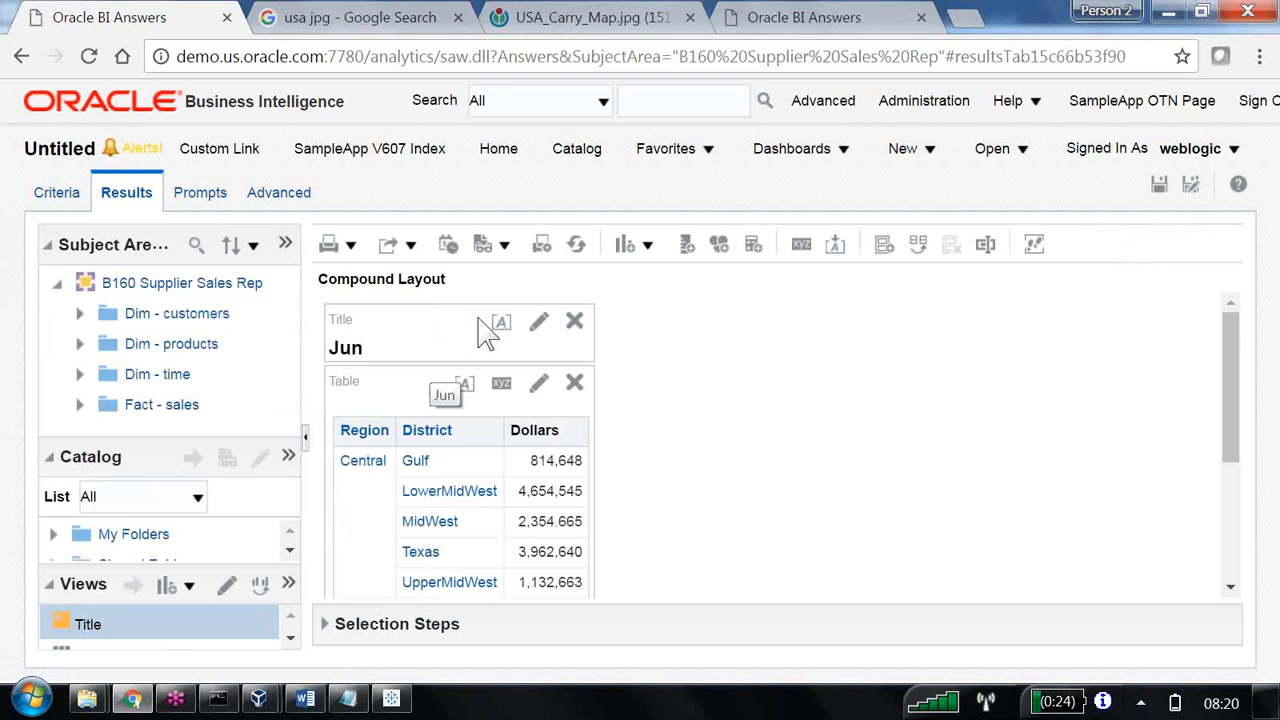
Search Google in a new browser tab for "system reserved presentation variables in OBIEE".
mouse_move(310, 706)
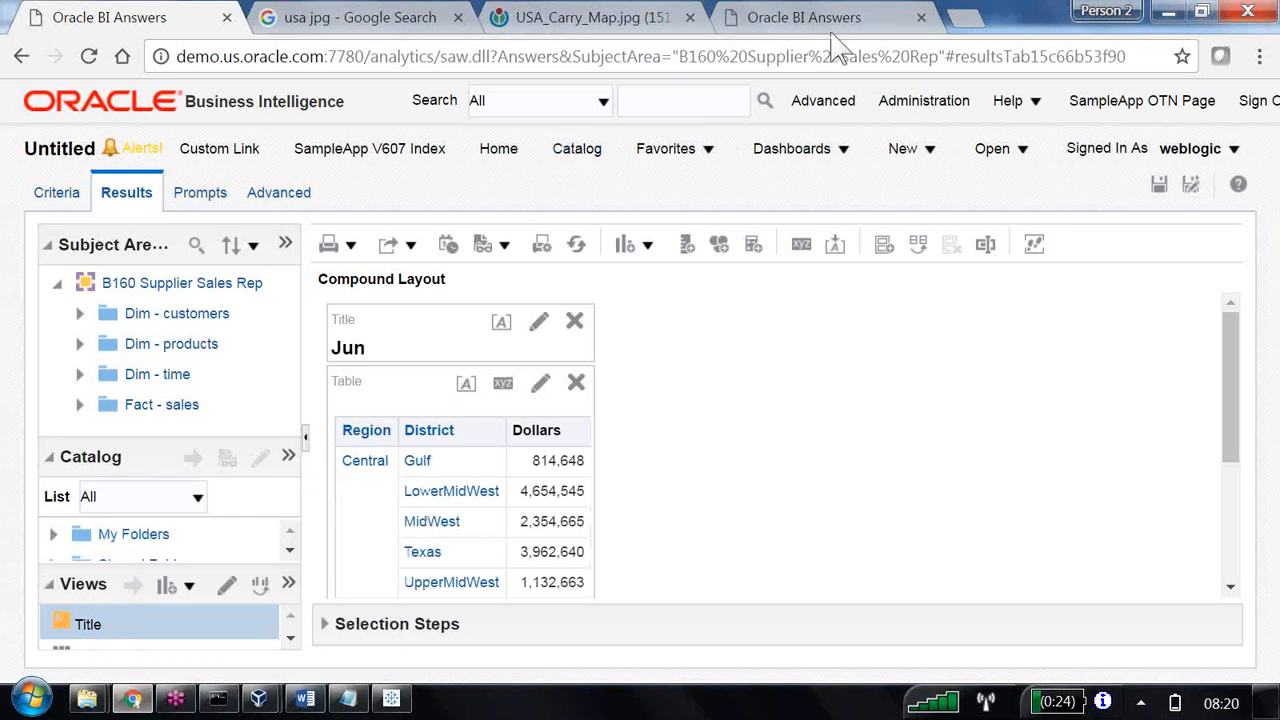
left_click(964, 22)
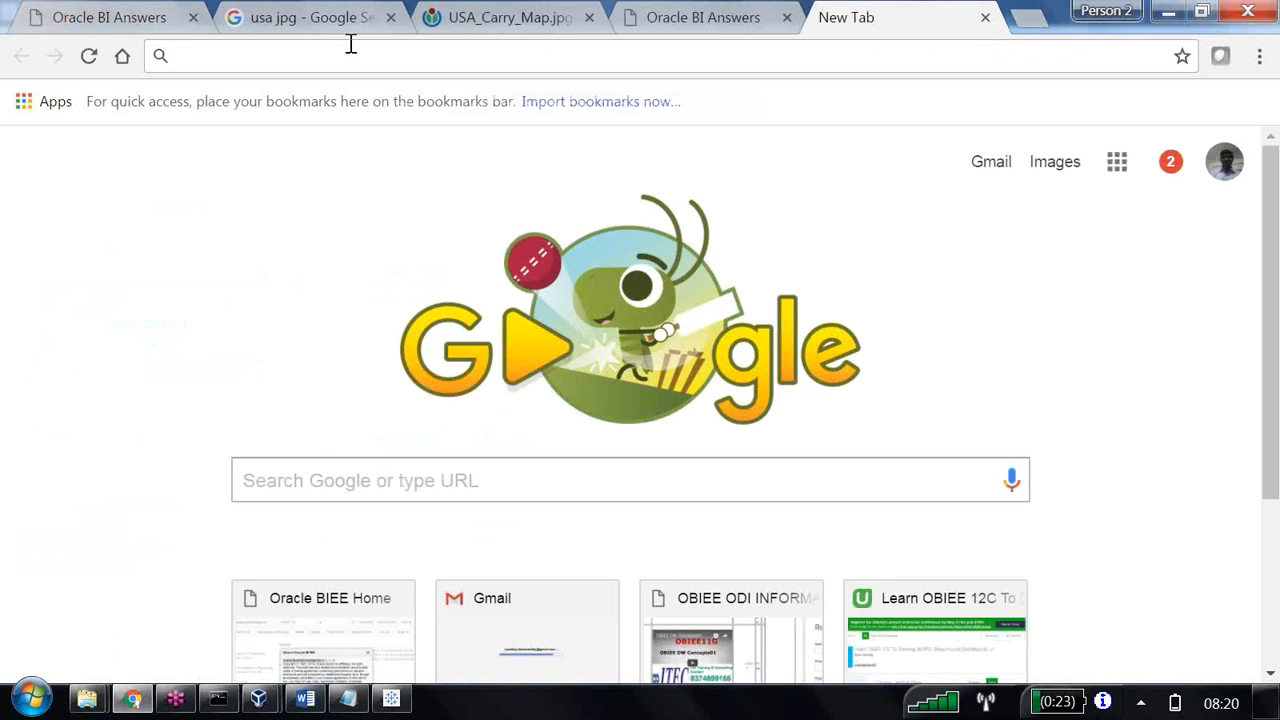
type("system")
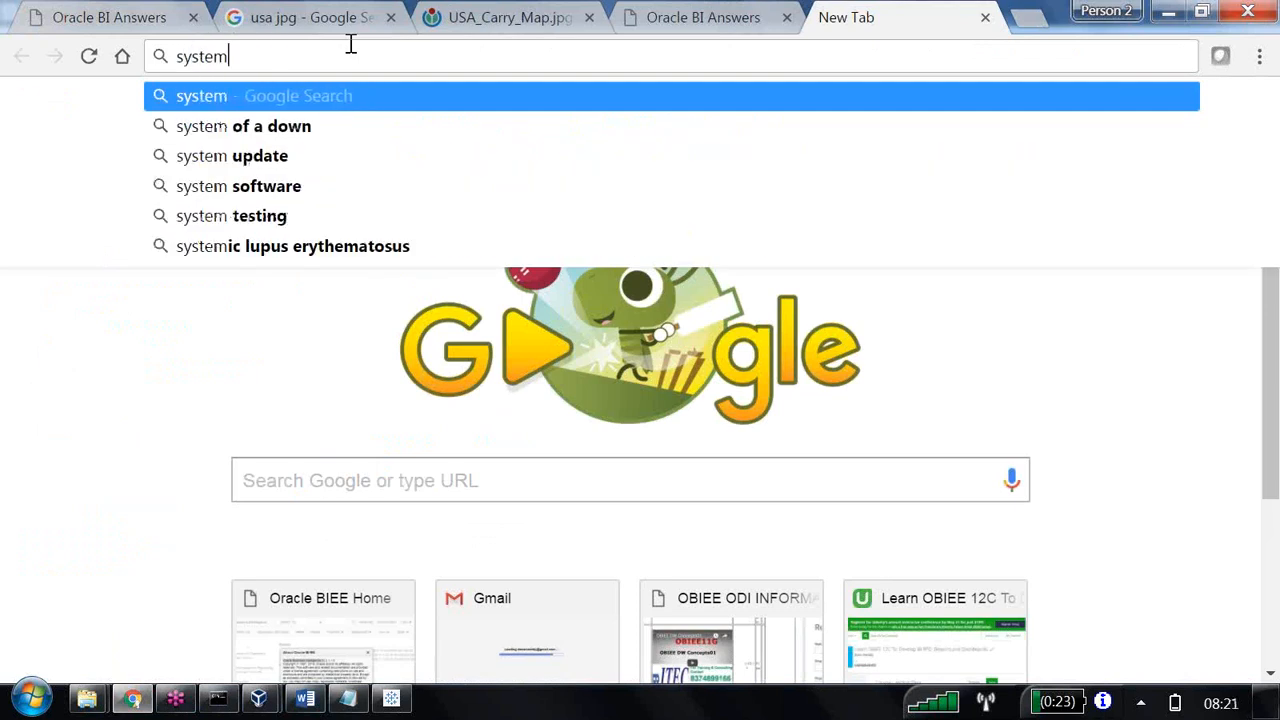
type(" defi")
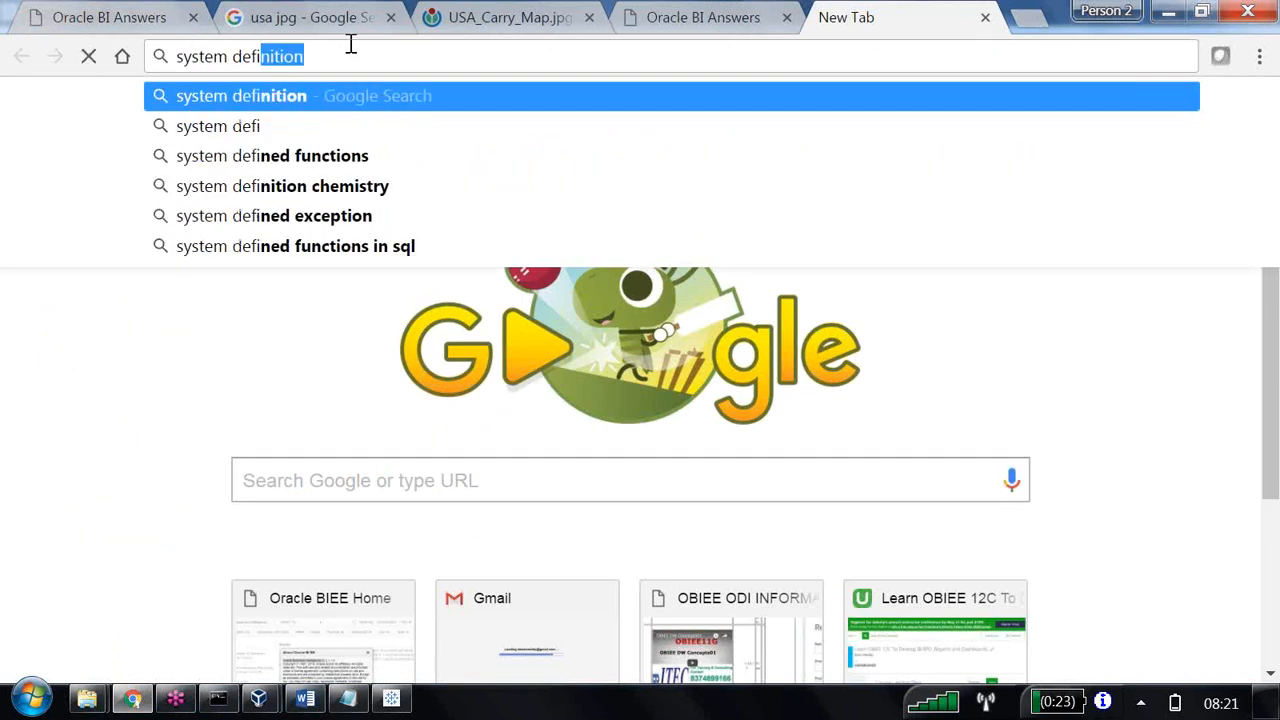
type("n")
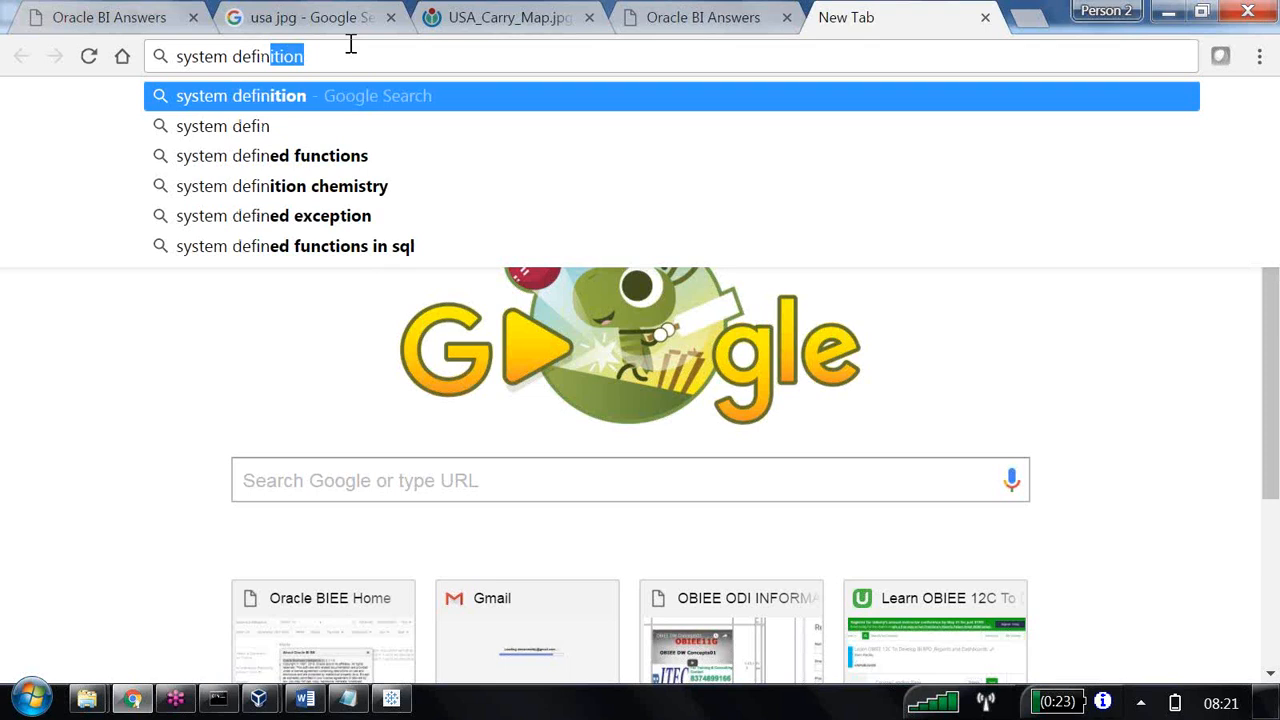
key("BackSpace")
key("BackSpace")
key("BackSpace")
key("BackSpace")
key("BackSpace")
key("BackSpace")
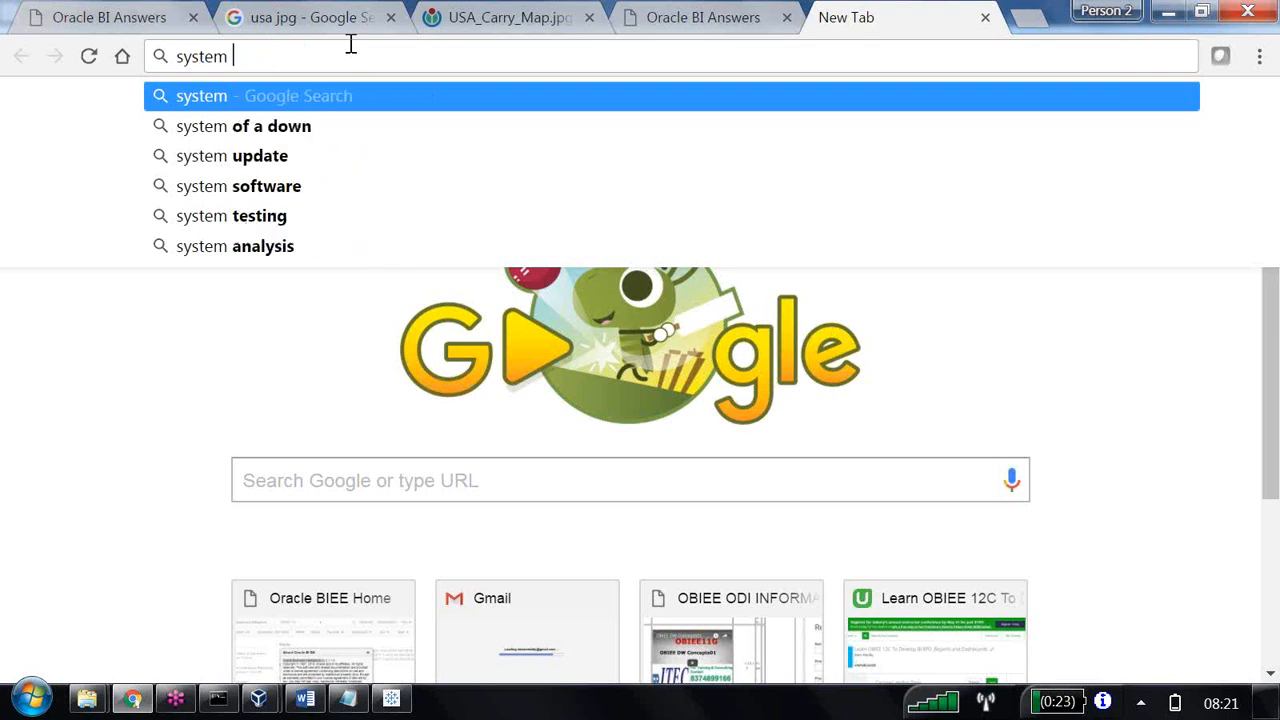
type("rese")
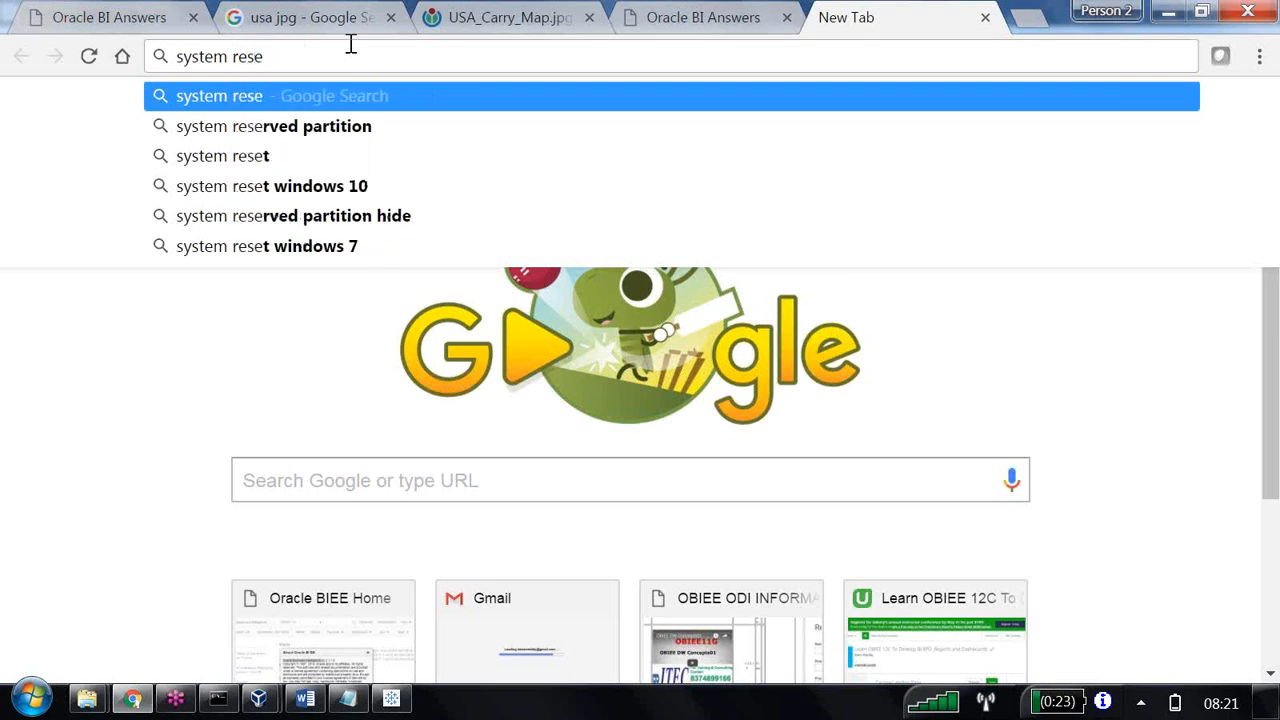
type("rved pre")
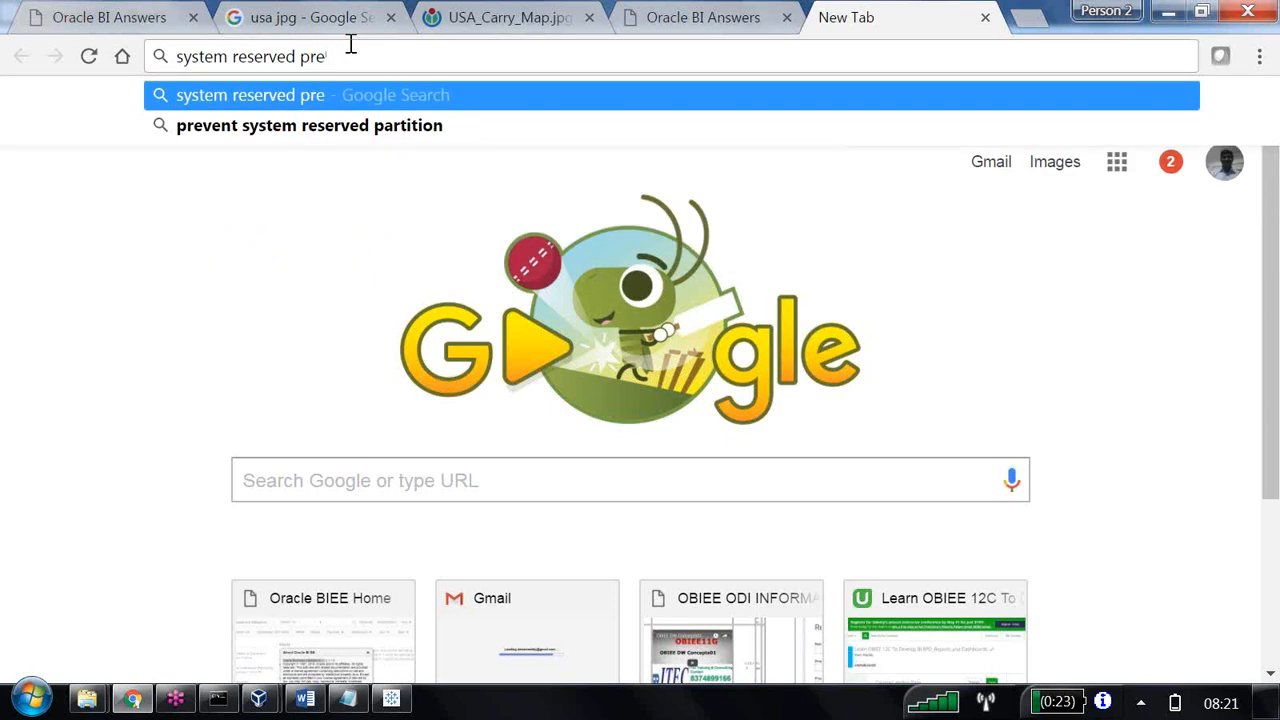
type("sentai")
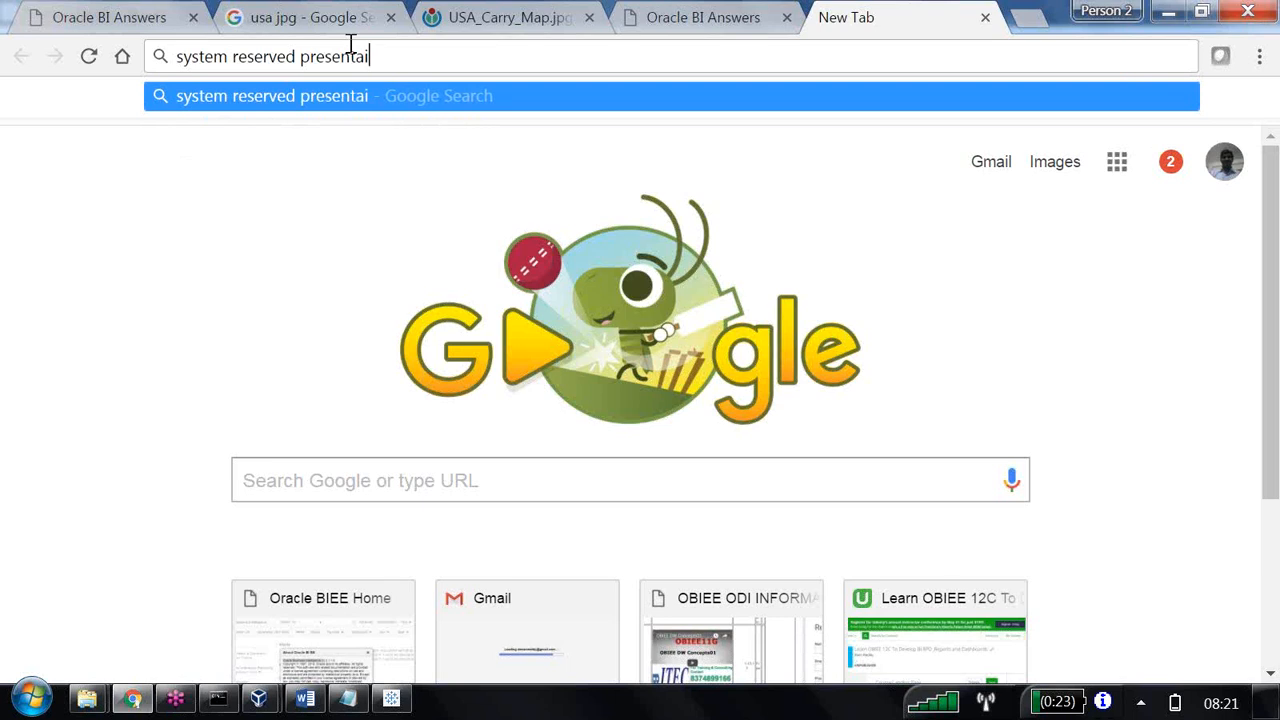
type("on varia")
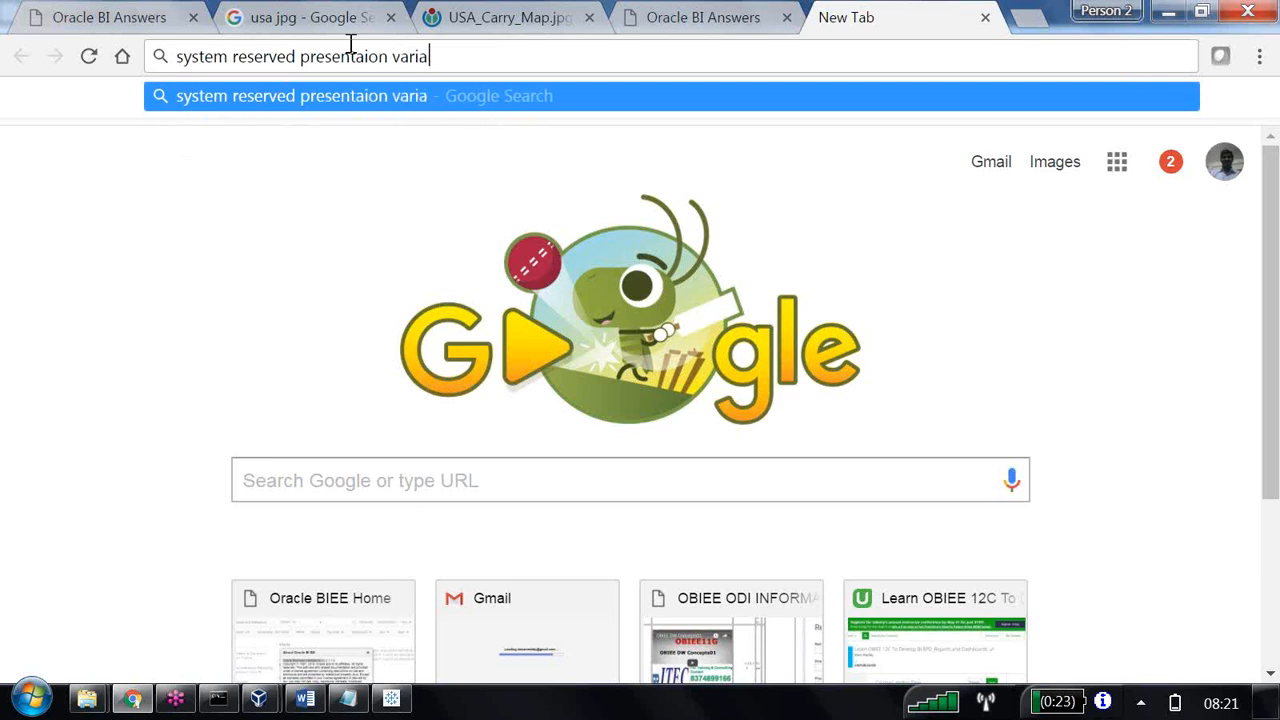
type("bles in ")
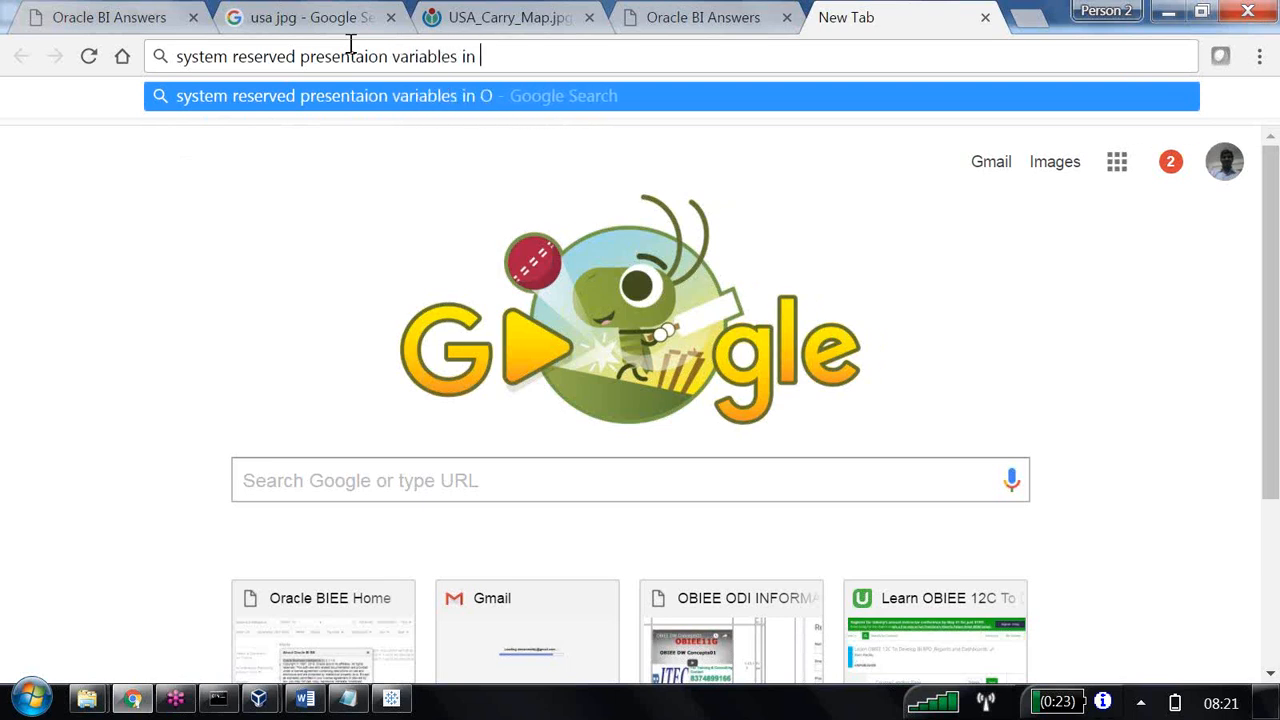
type("OBIEE")
key("Return")
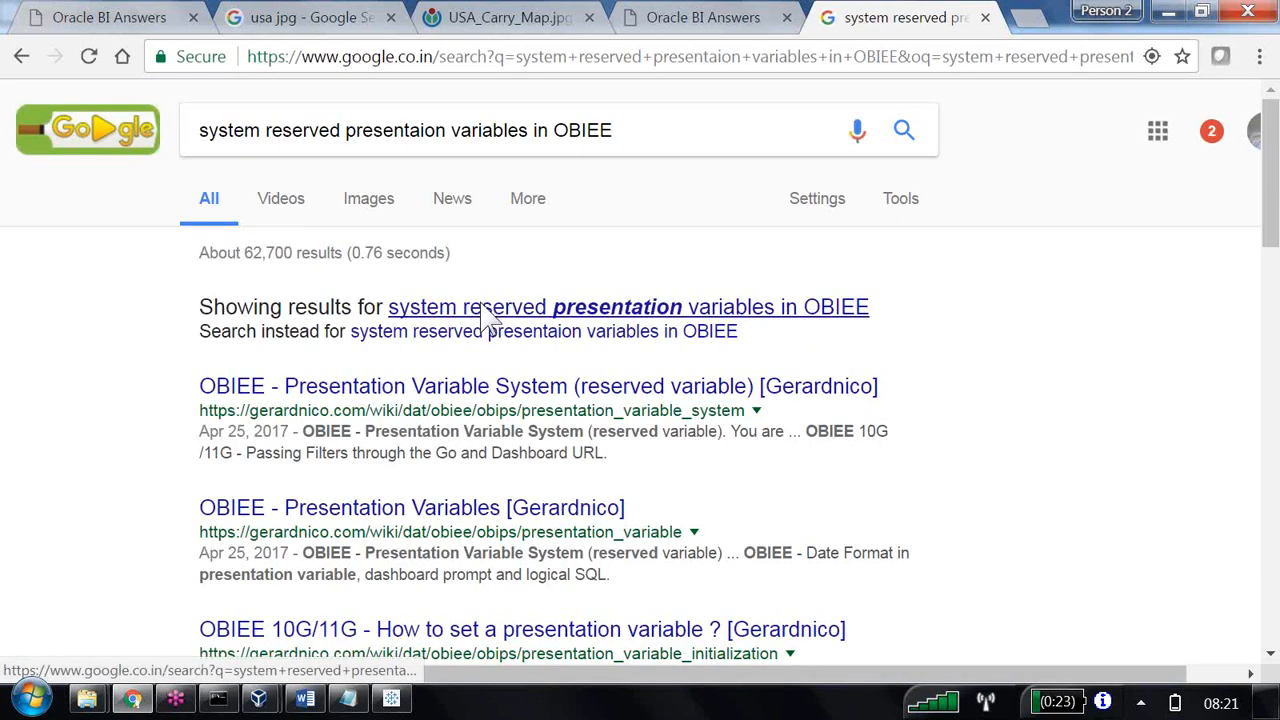
left_click(486, 312)
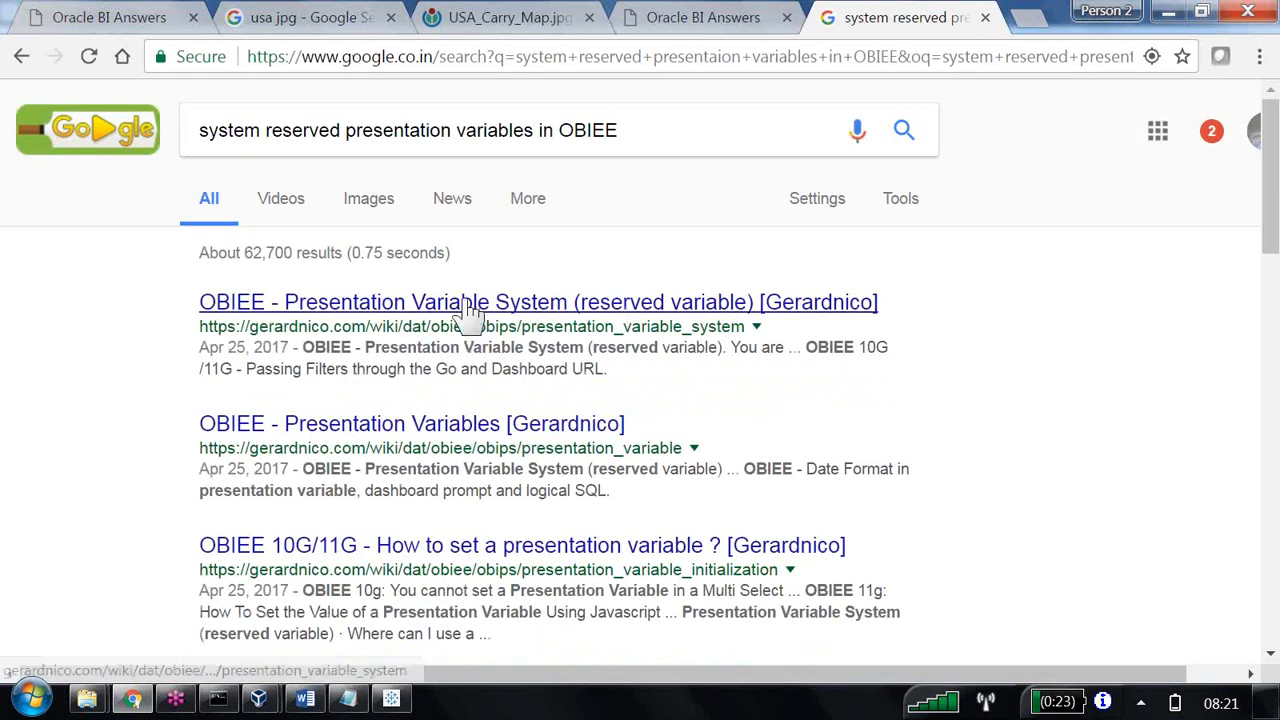
Open the Gerardnico page on the reserved Presentation Variable System and copy system.productVersion from its Documentation table.
left_click(467, 308)
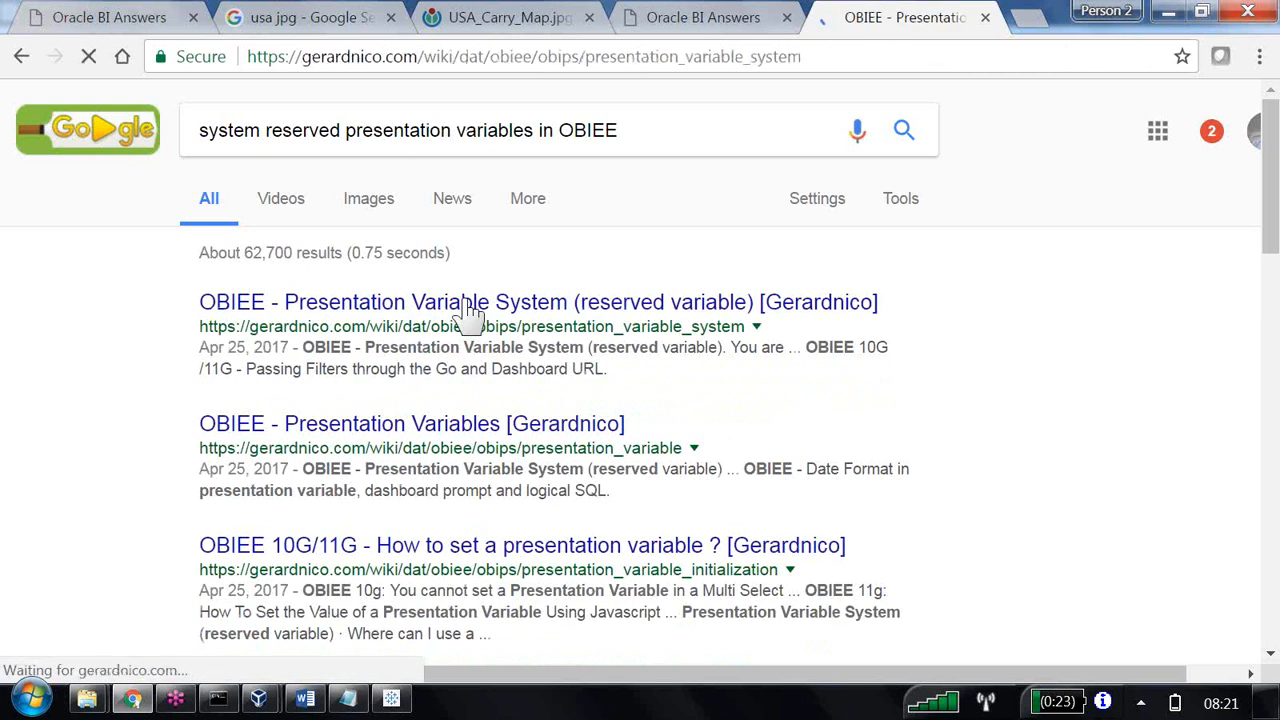
scroll(565, 335, "down", 7)
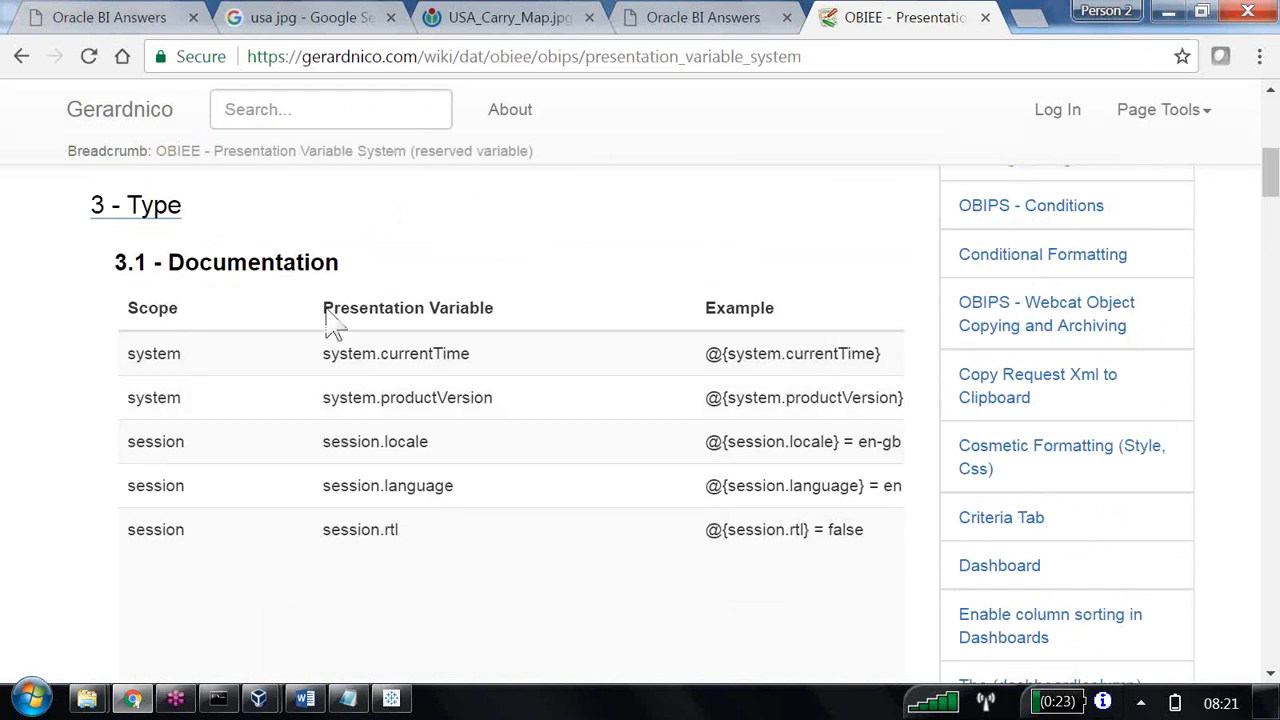
left_click_drag(323, 310, 488, 308)
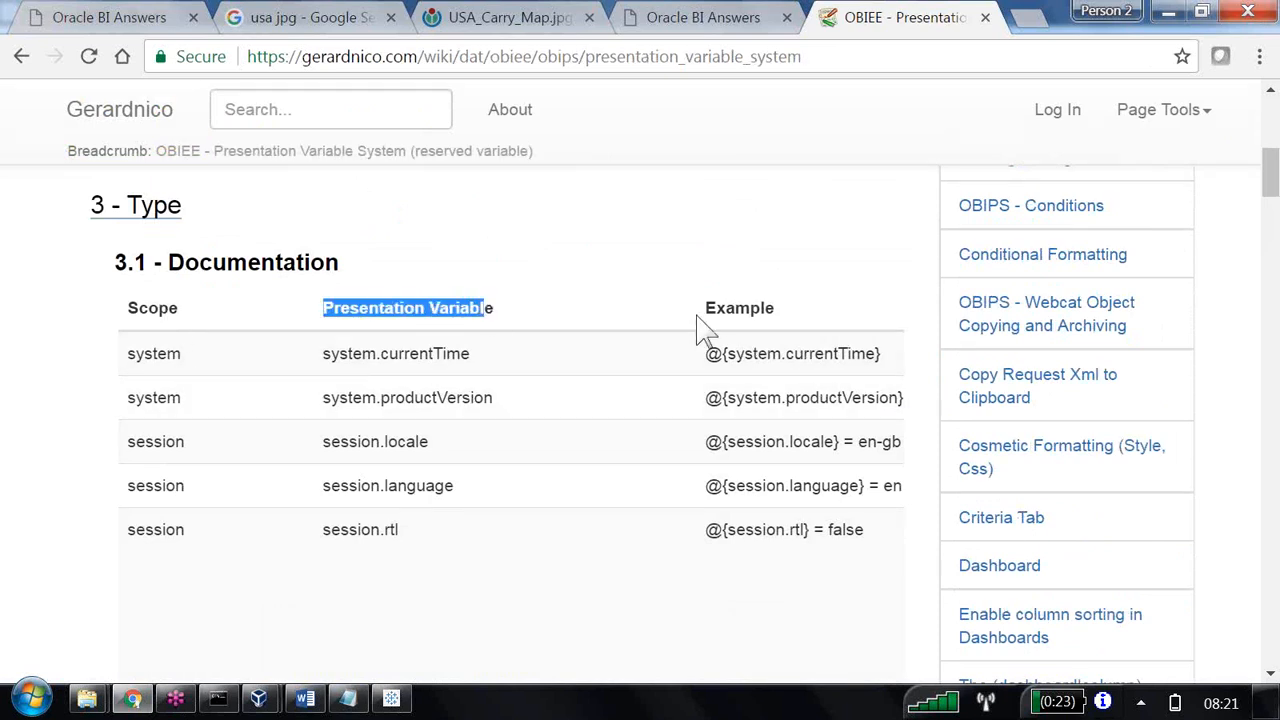
left_click_drag(704, 309, 787, 306)
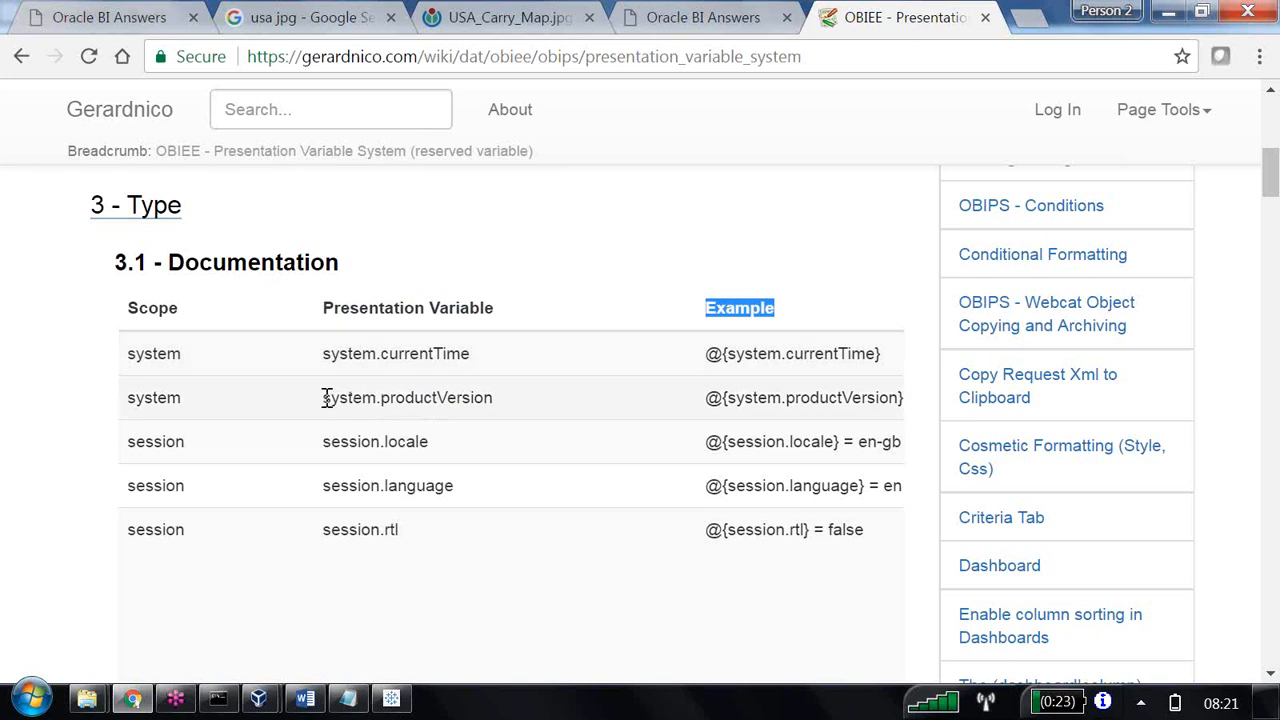
left_click_drag(324, 398, 495, 398)
key("ctrl+c")
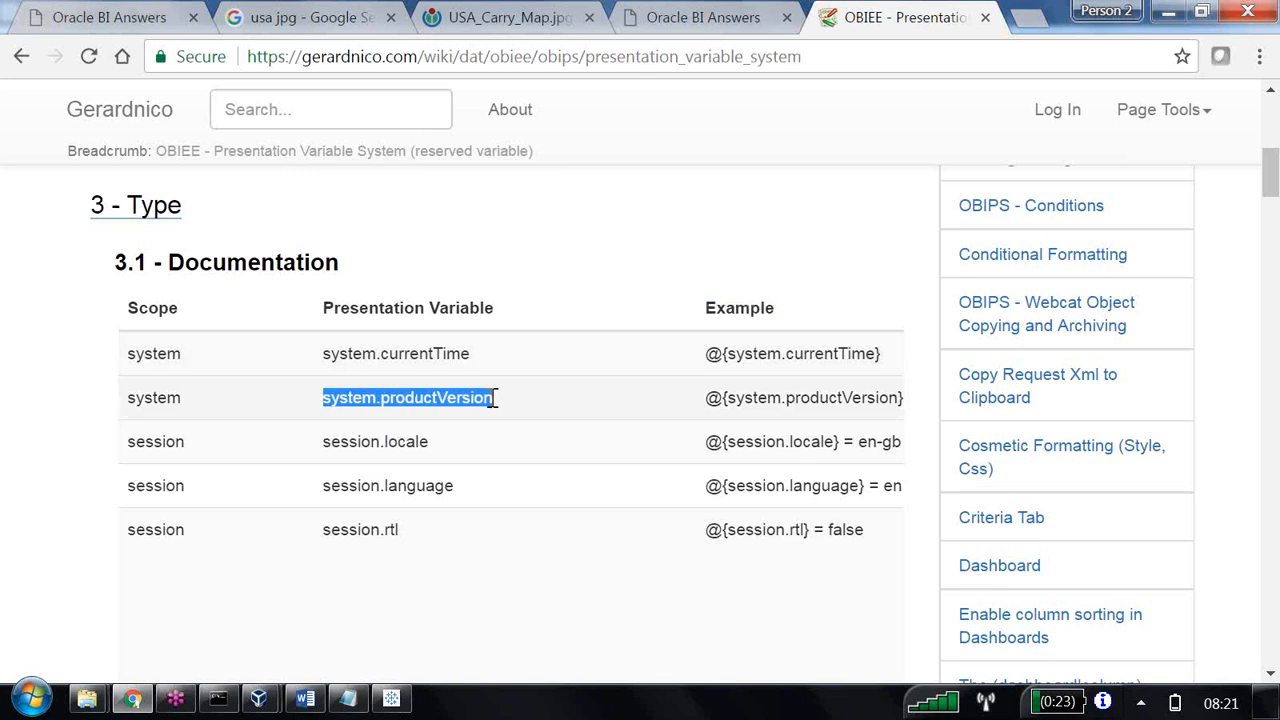
Glance at the Variable Prompt notes in Word, and return to the untitled analysis in Oracle BI Answers.
key("alt+Tab")
key("alt+Tab")
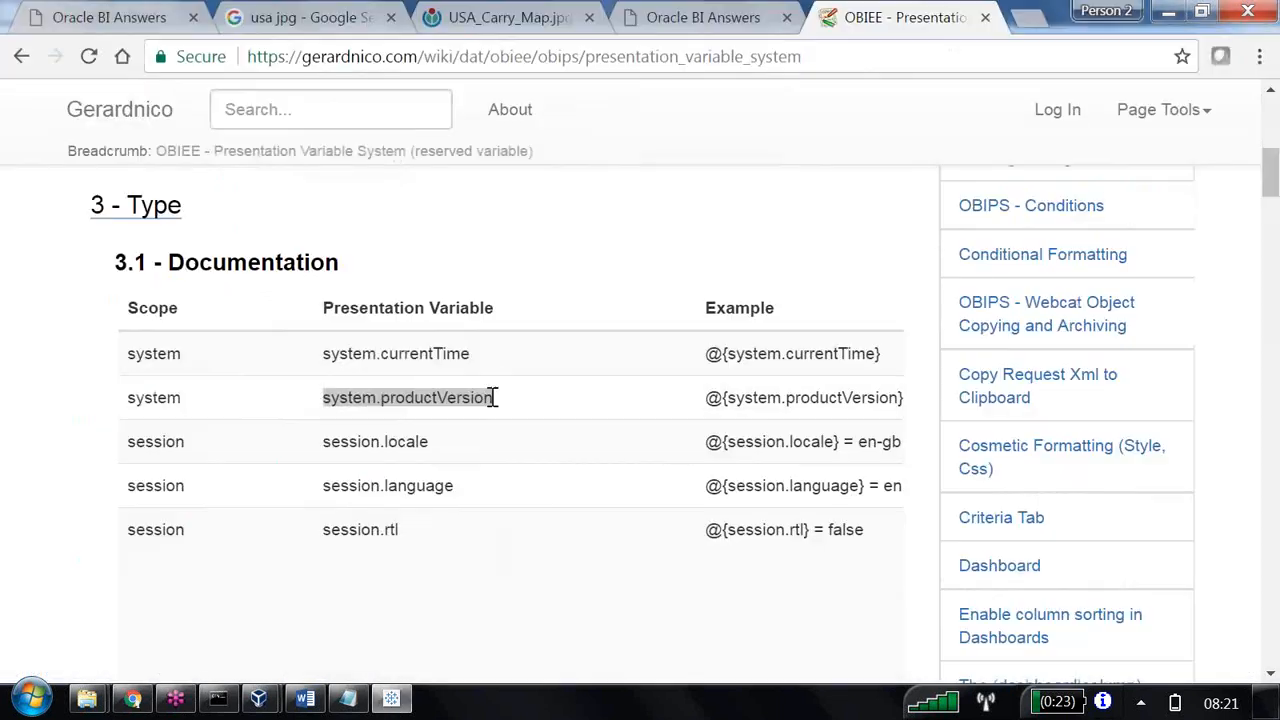
key("alt+Tab")
key("alt+Tab")
key("alt+Tab")
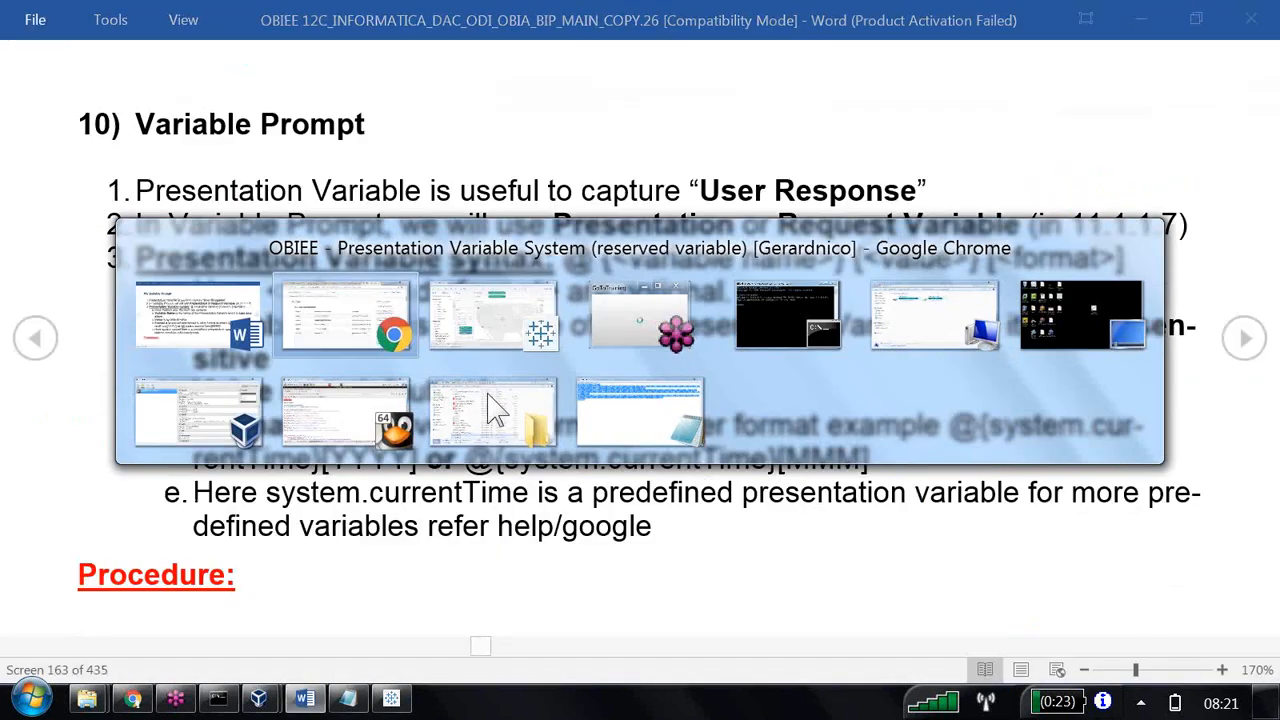
key("alt+Tab")
key("alt+Tab")
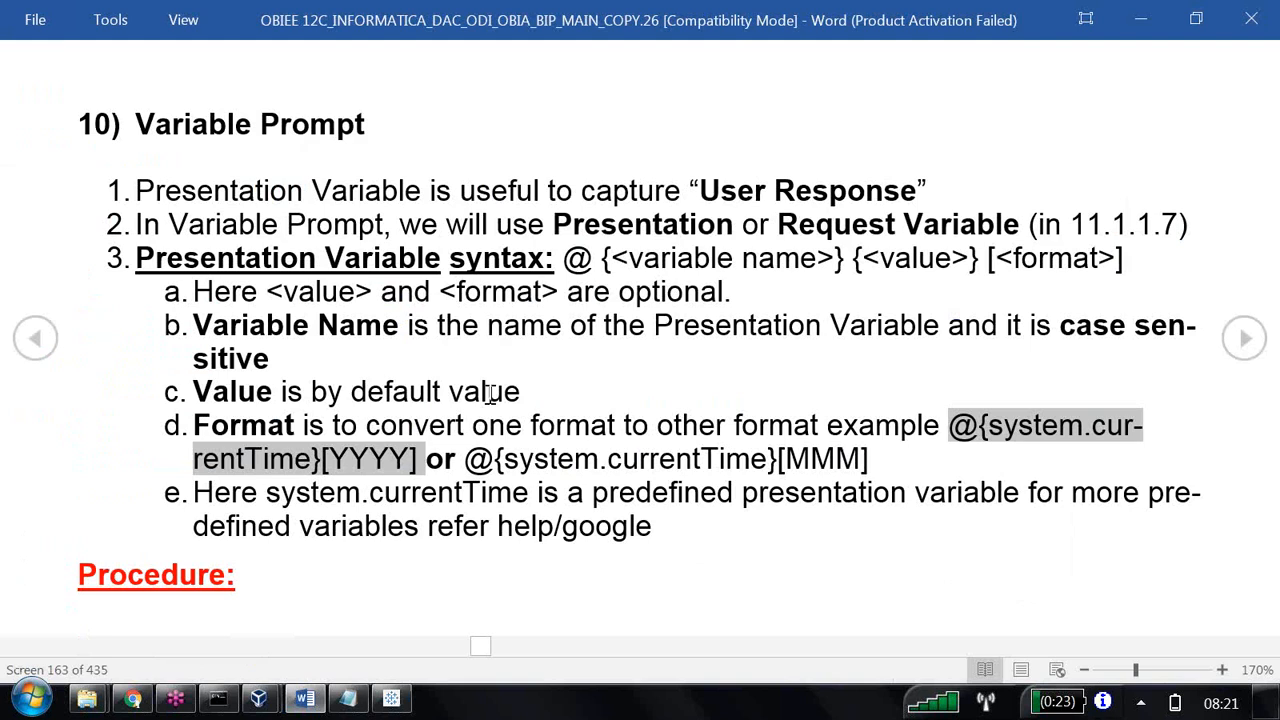
key("alt+Tab")
left_click(157, 22)
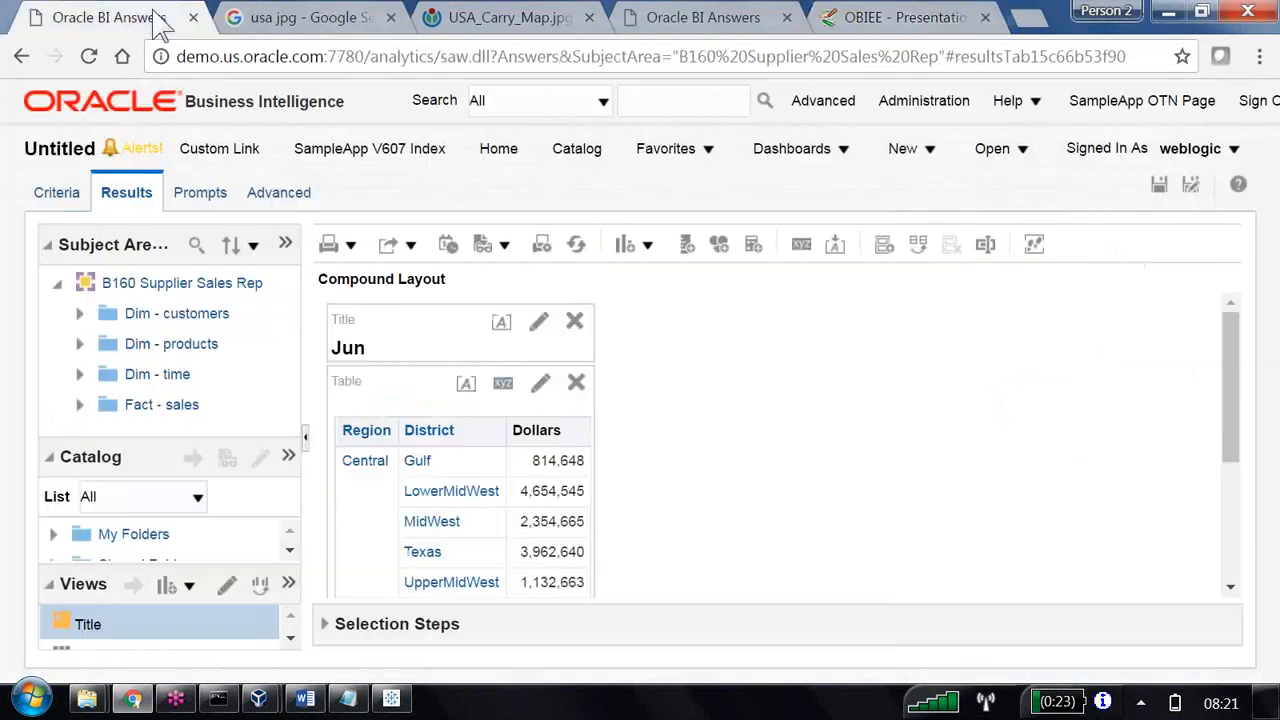
Append @{system.productVersion} to the title view's text after the @{system.currentTime}[MMM] expression.
left_click(539, 321)
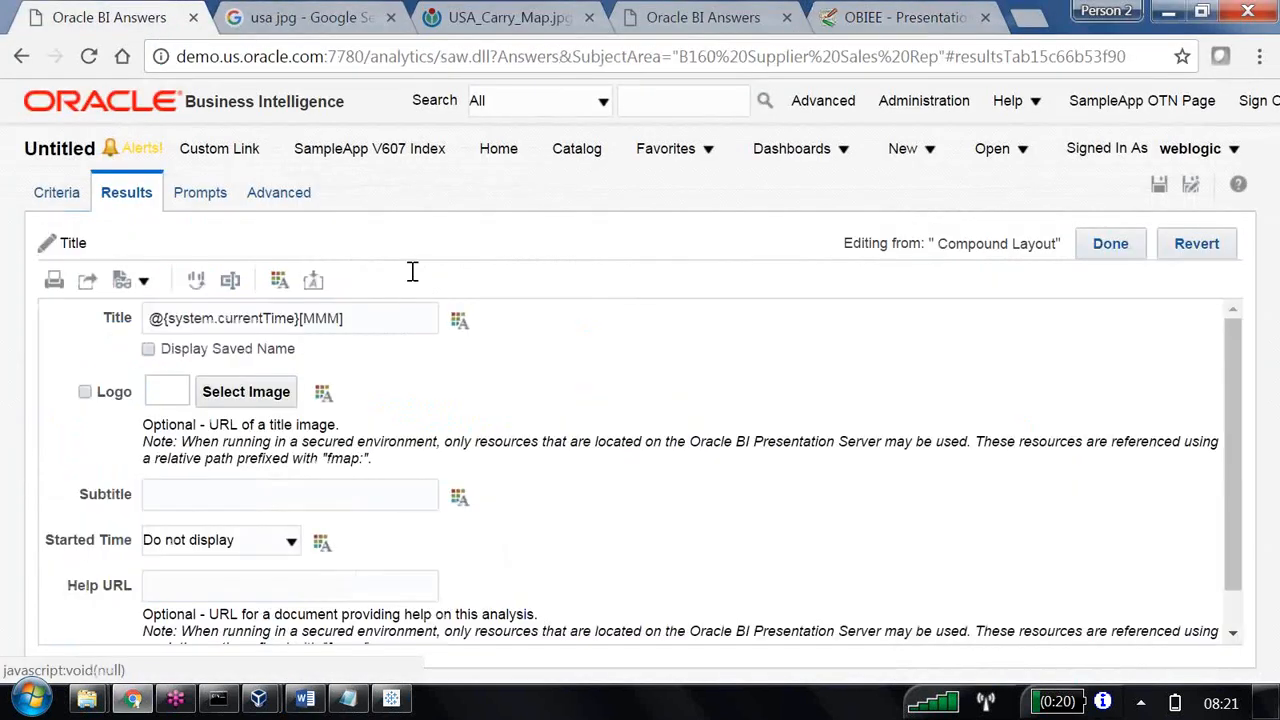
key("ctrl+v")
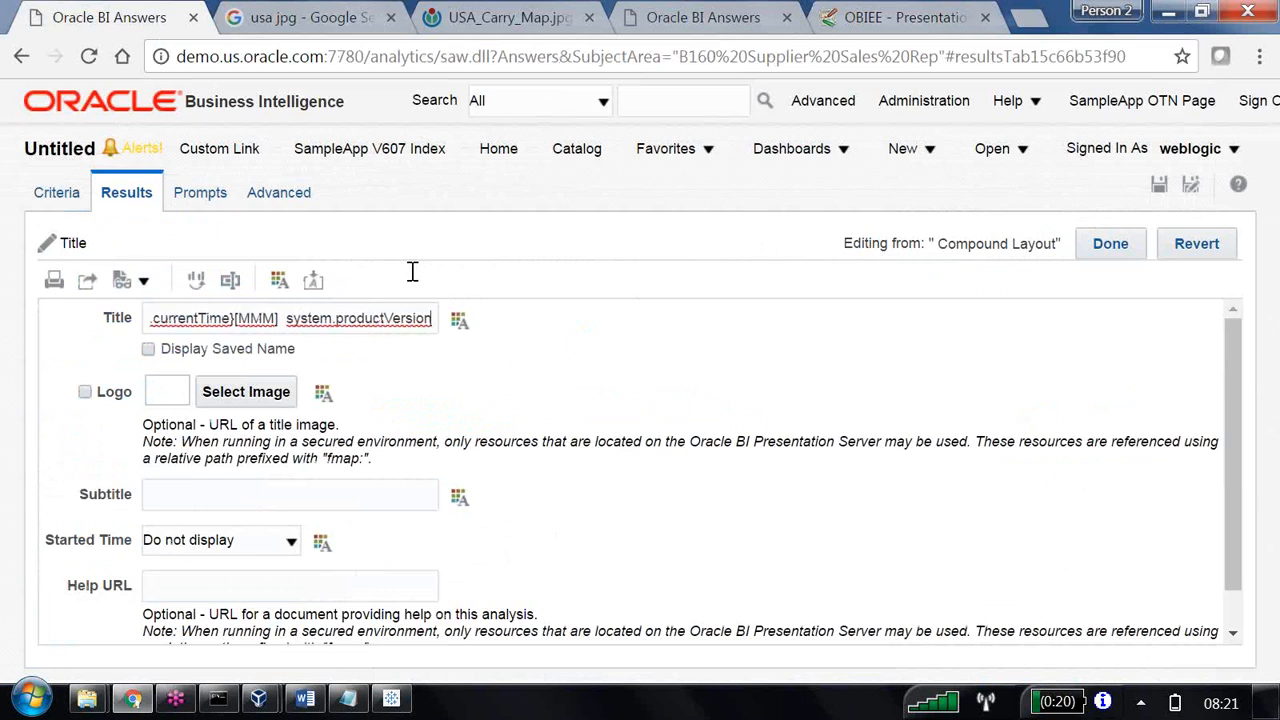
left_click(286, 318)
type("@{")
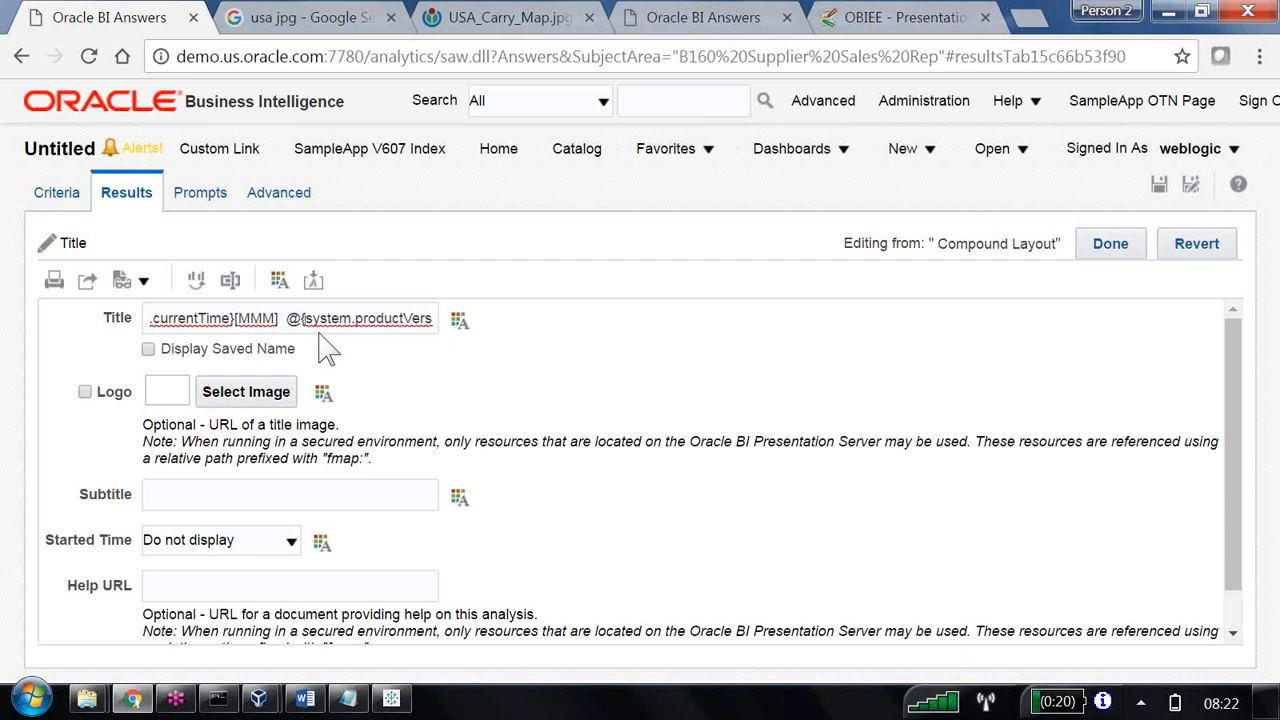
key("End")
type("}")
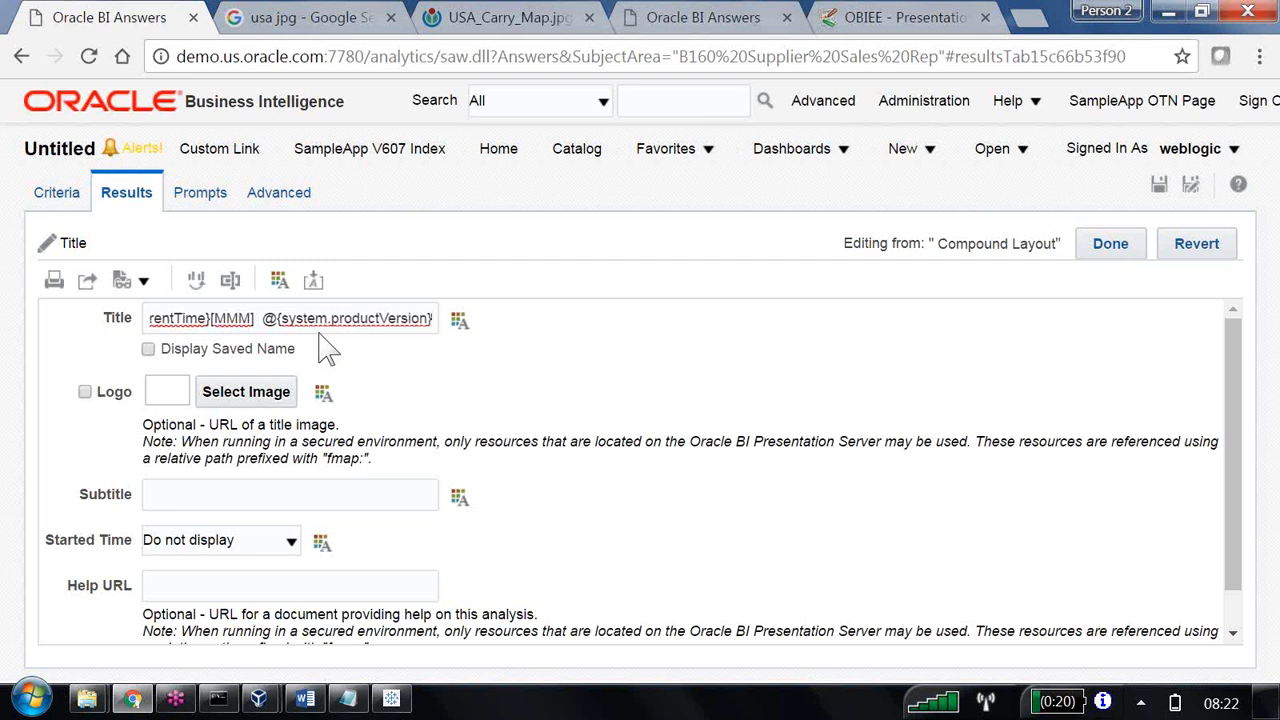
Finish editing the title and compare its product version with the one given in the About Oracle BI EE information.
left_click(1116, 250)
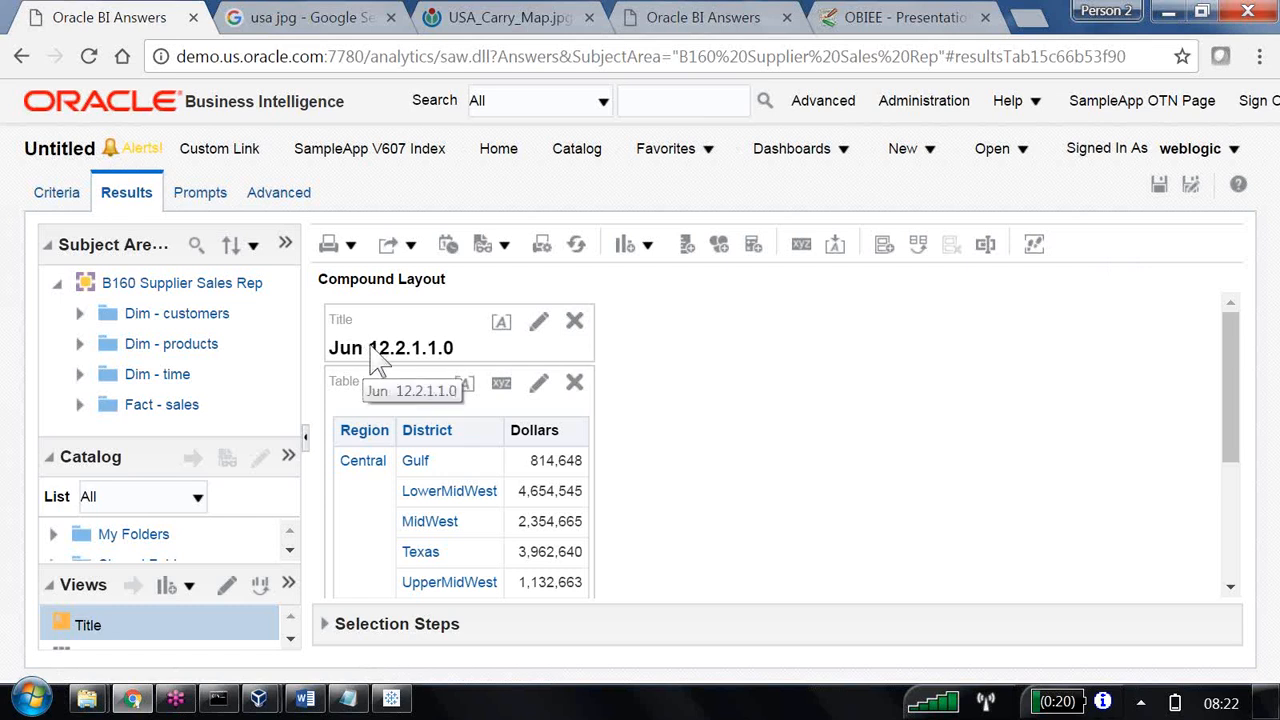
left_click_drag(370, 350, 462, 352)
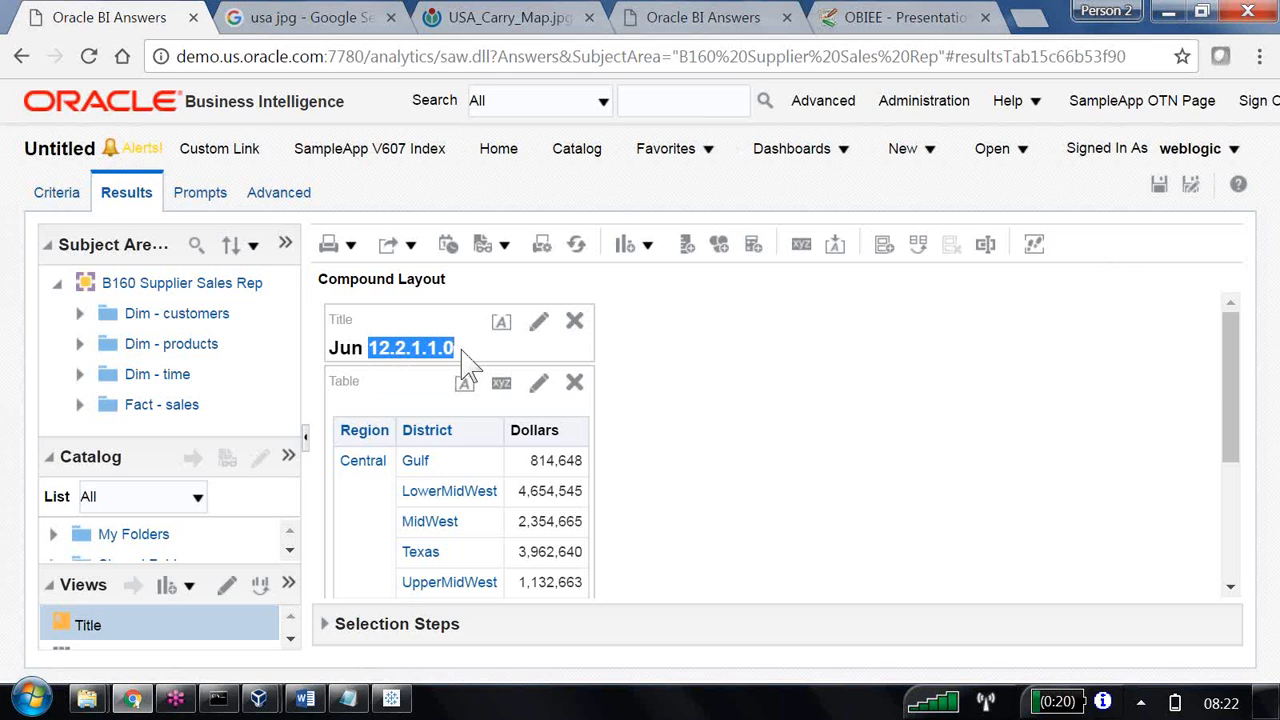
left_click(1030, 101)
left_click(1058, 262)
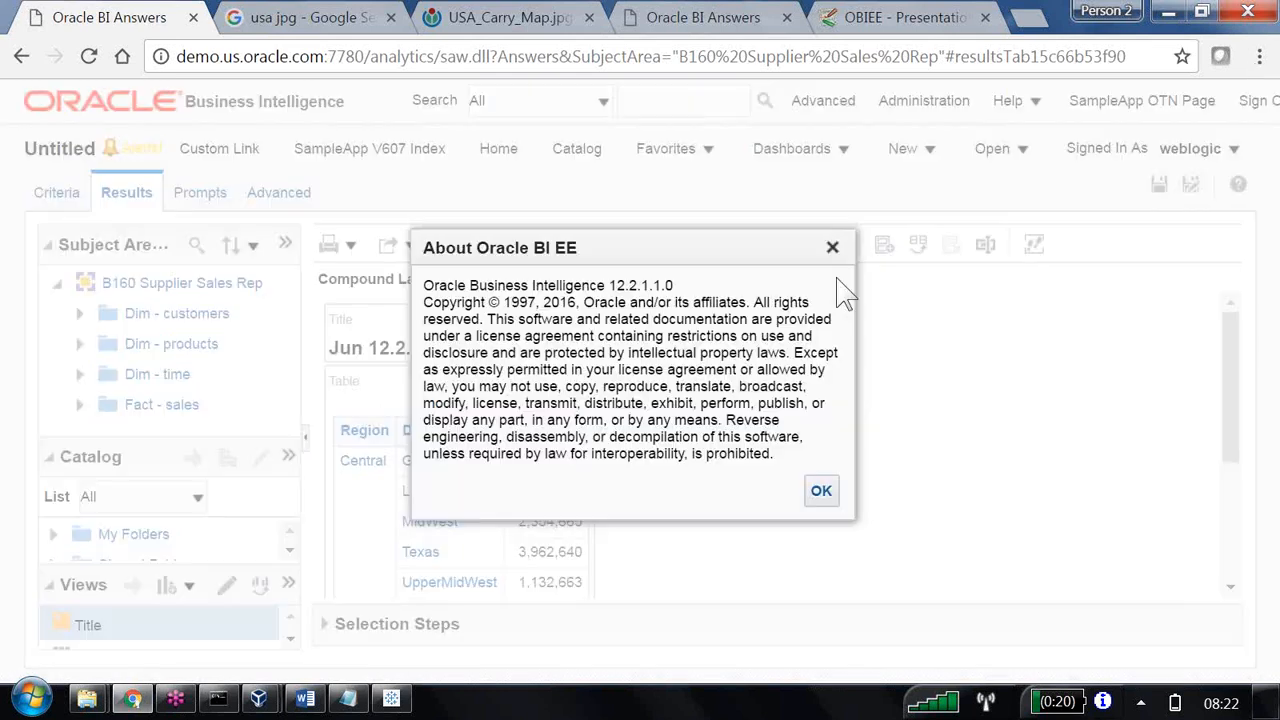
left_click_drag(734, 245, 980, 289)
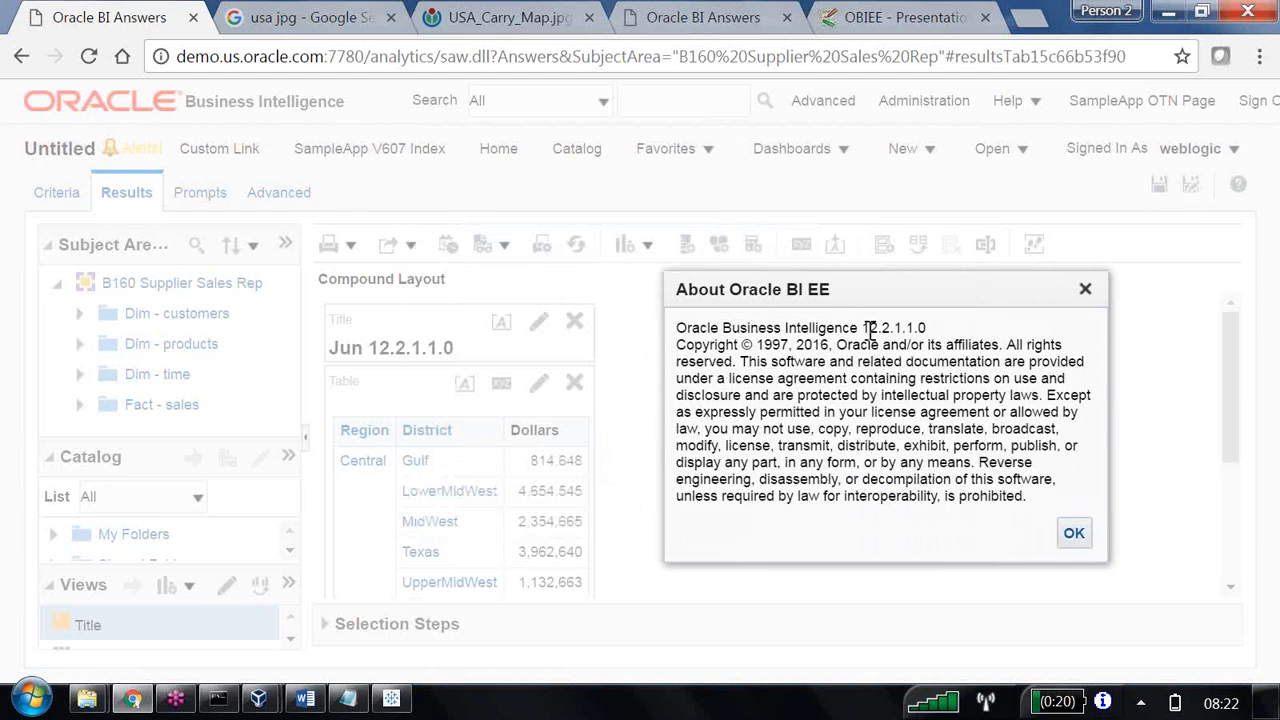
left_click_drag(862, 330, 940, 334)
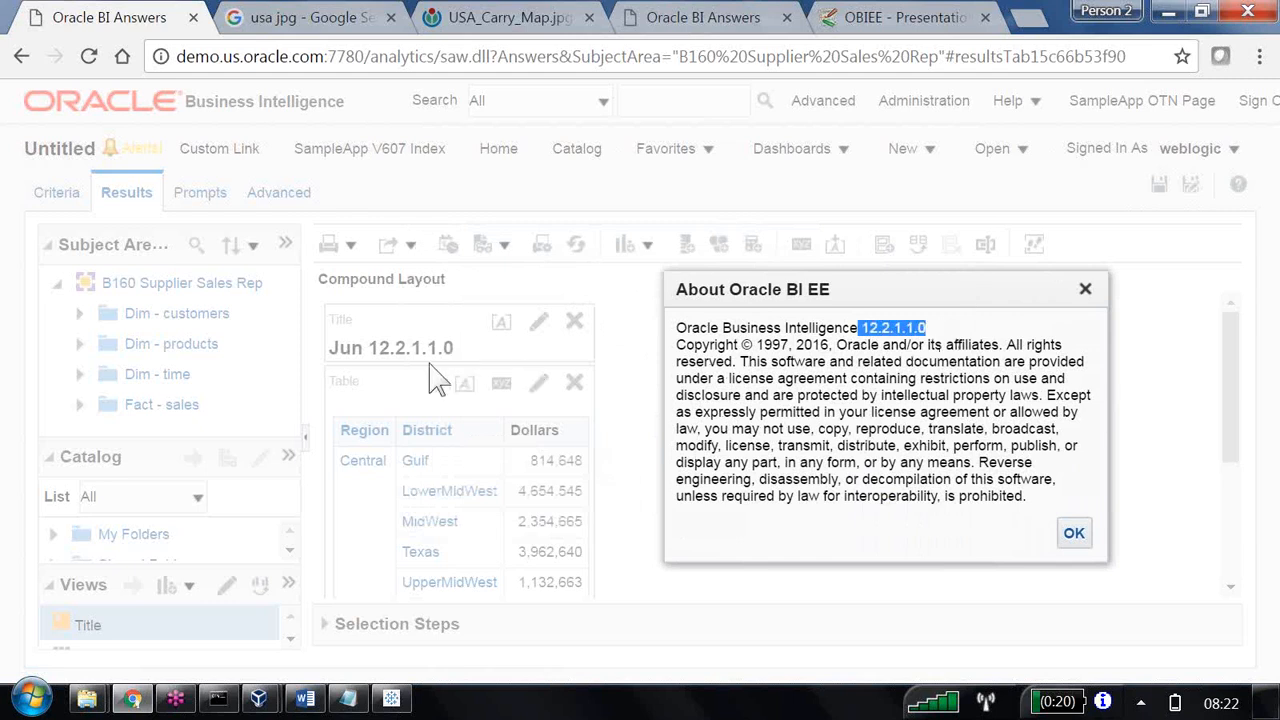
left_click(1074, 535)
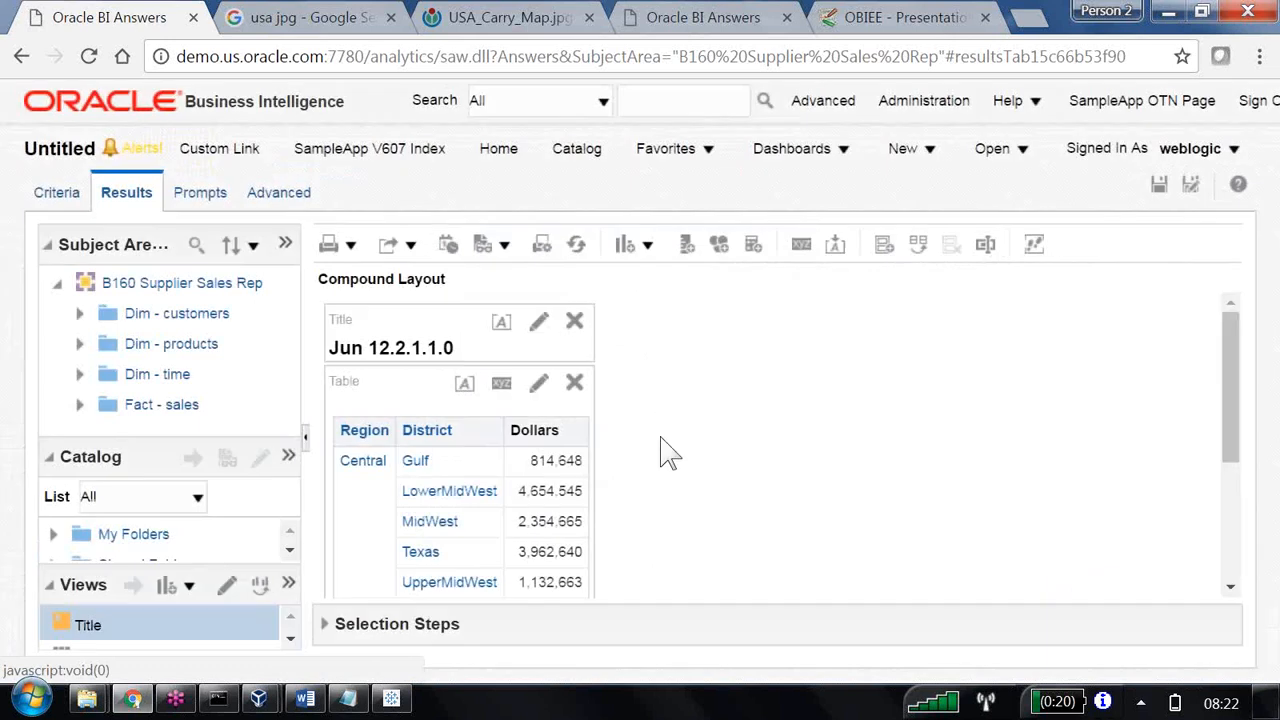
Reopen the title view for editing and copy session.locale from the Documentation table on the Gerardnico page.
left_click(539, 322)
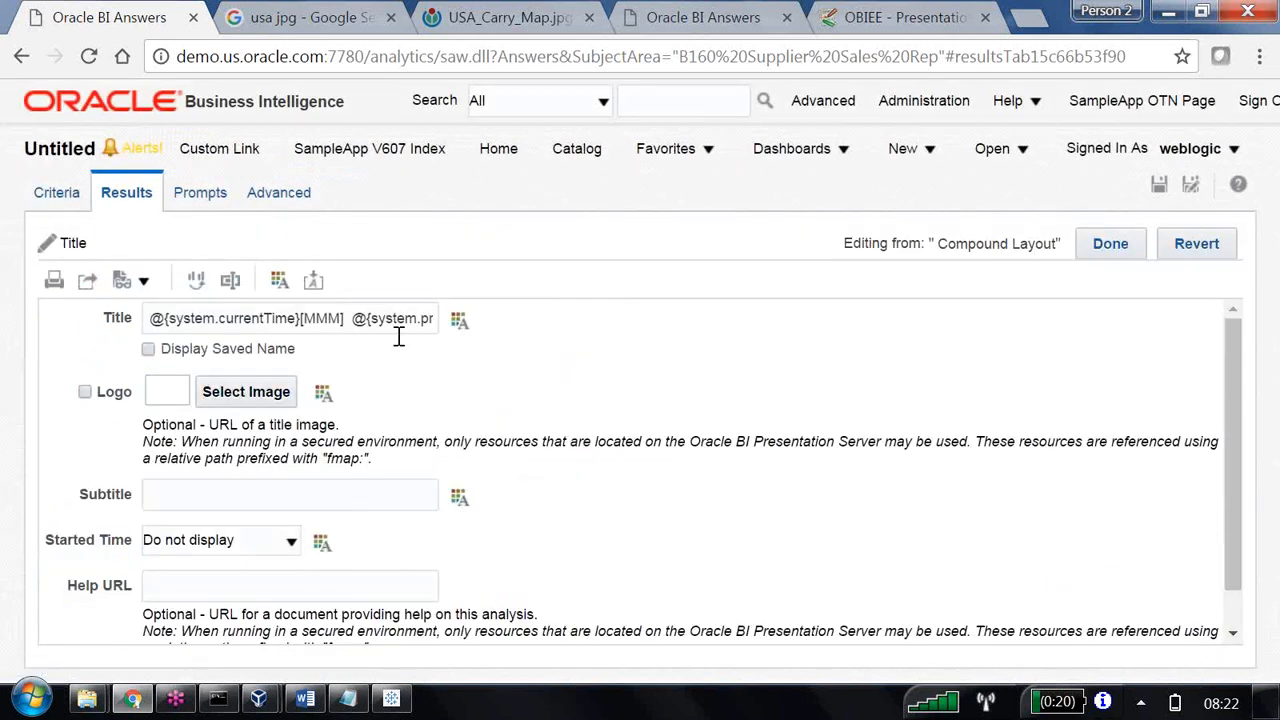
key("alt+Tab")
key("alt+Tab")
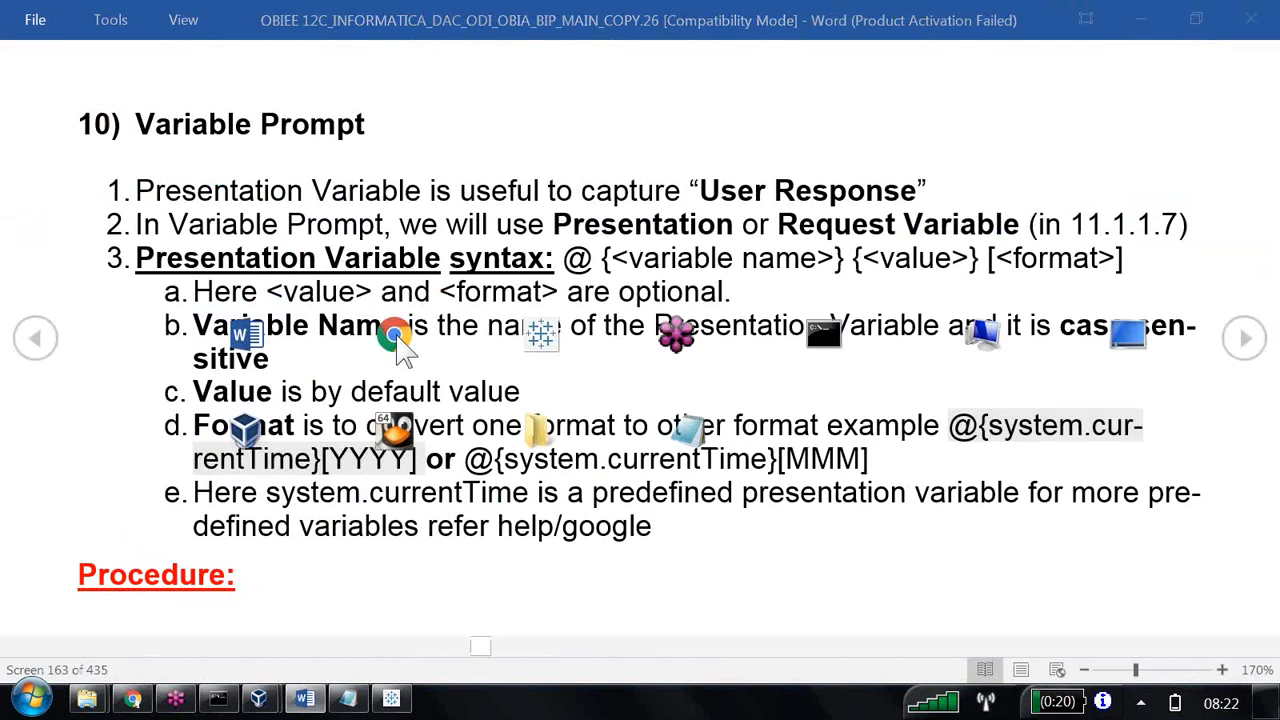
left_click(913, 16)
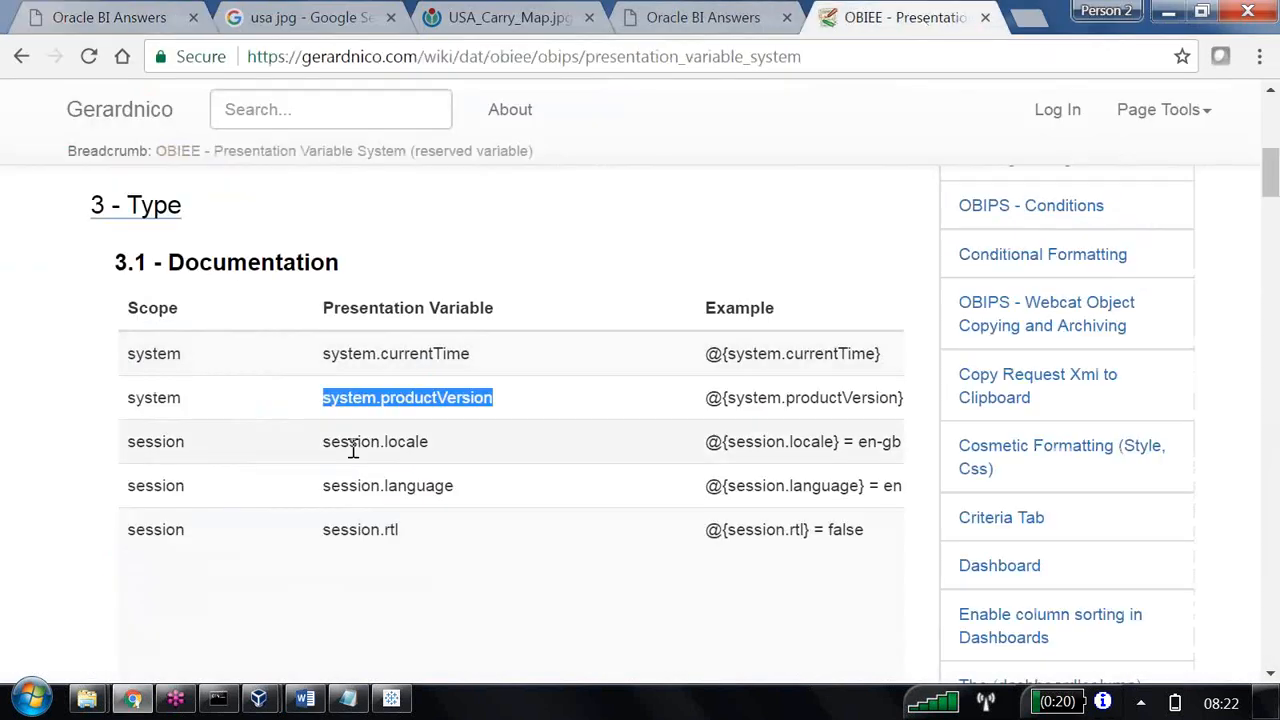
left_click_drag(323, 443, 430, 445)
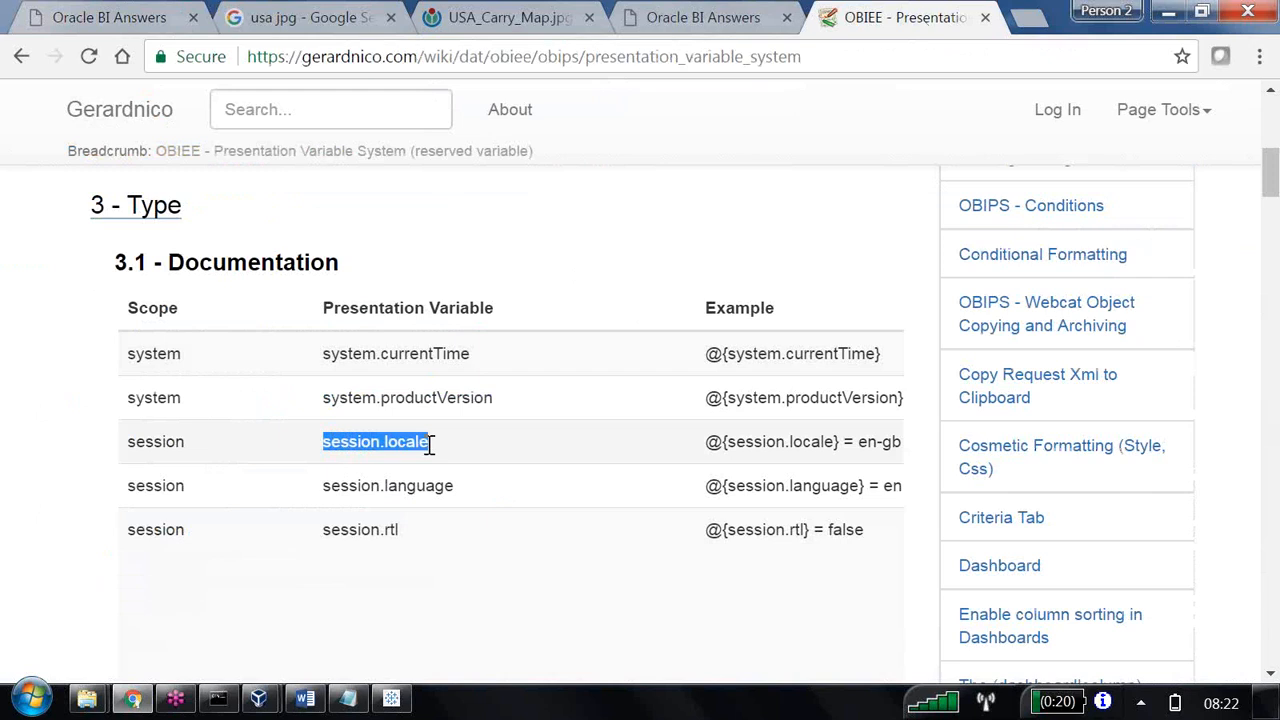
Append @{session.locale} after @{system.productVersion} in the untitled analysis's title and apply the edit.
key("alt+Tab")
key("alt+Tab")
left_click(110, 17)
left_click(399, 318)
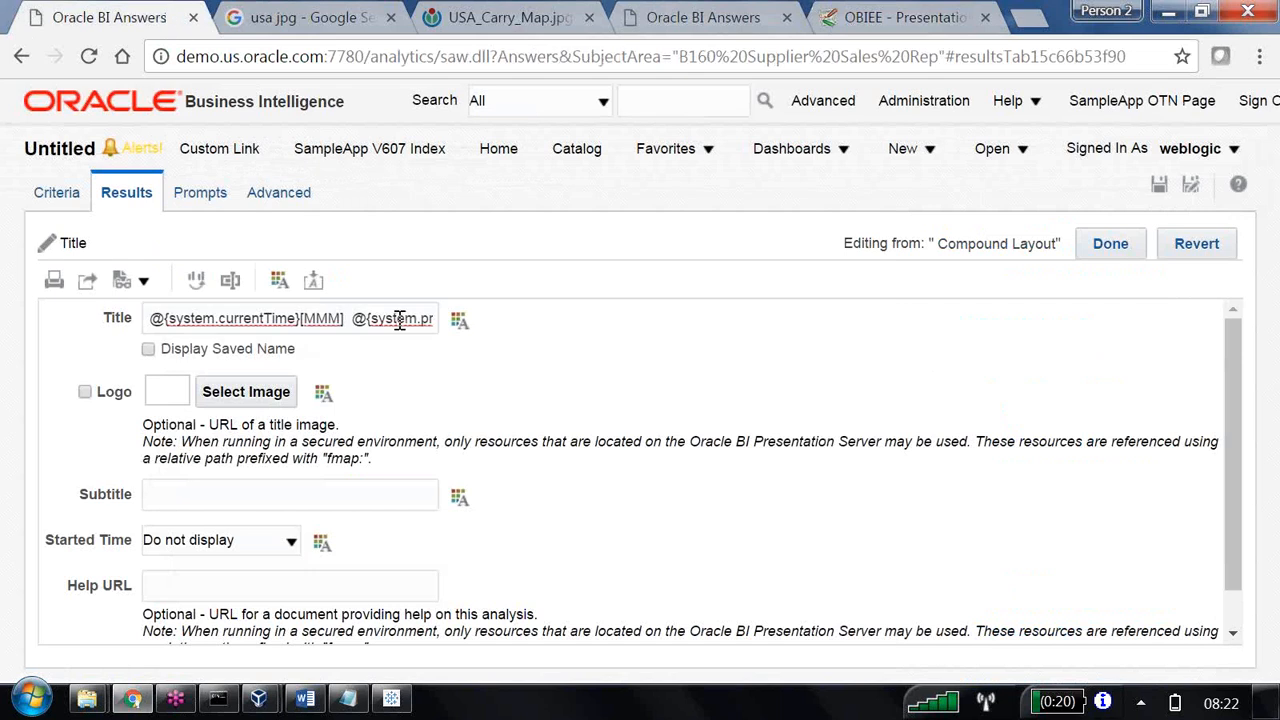
key("End")
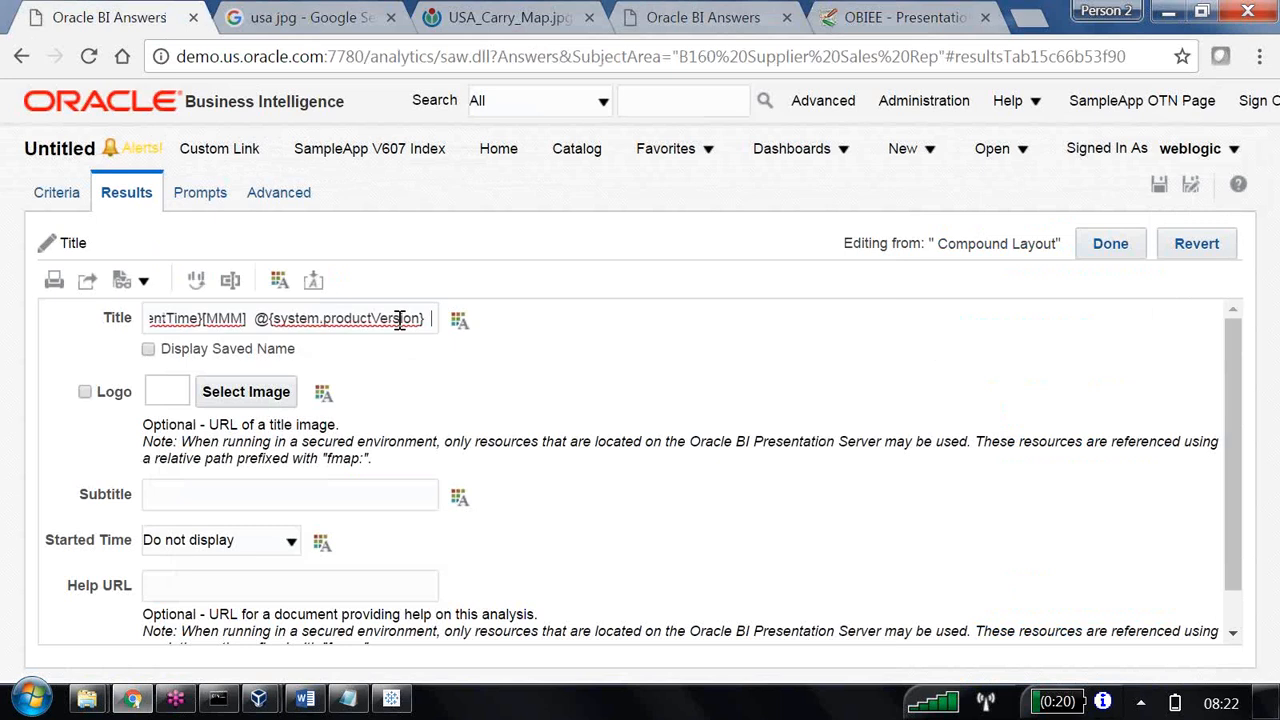
type("@{")
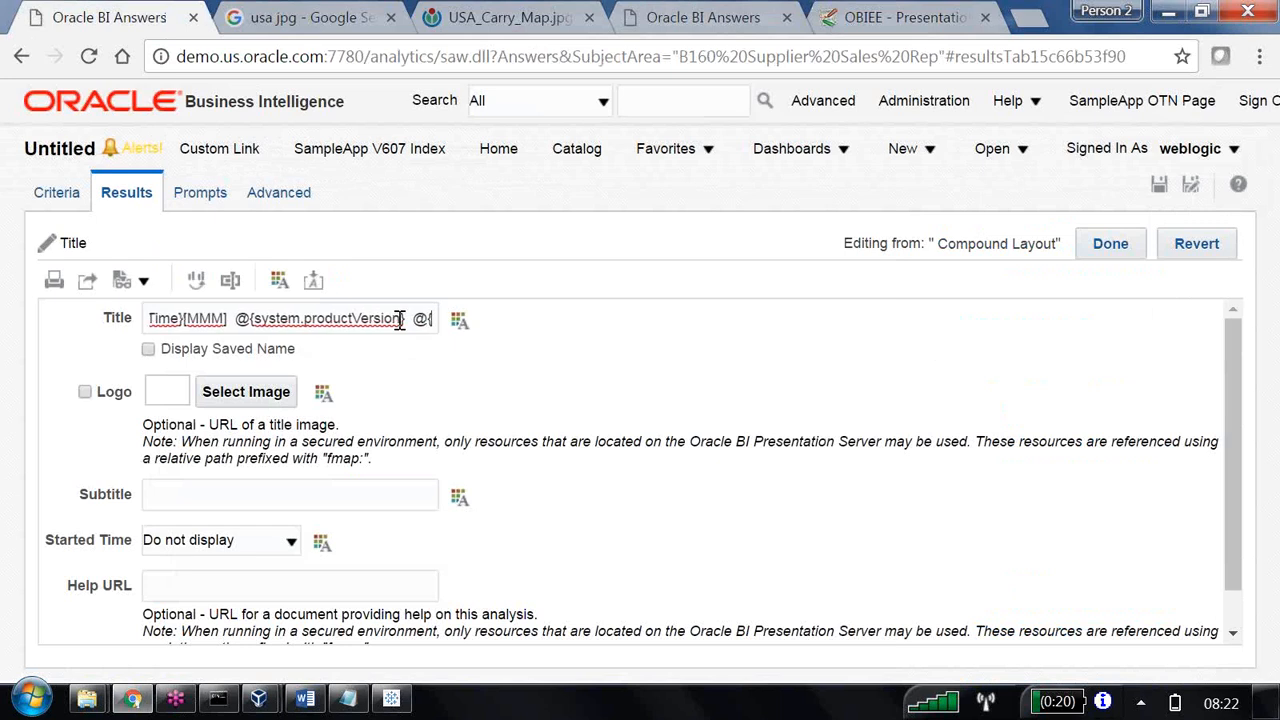
type("session.locale}")
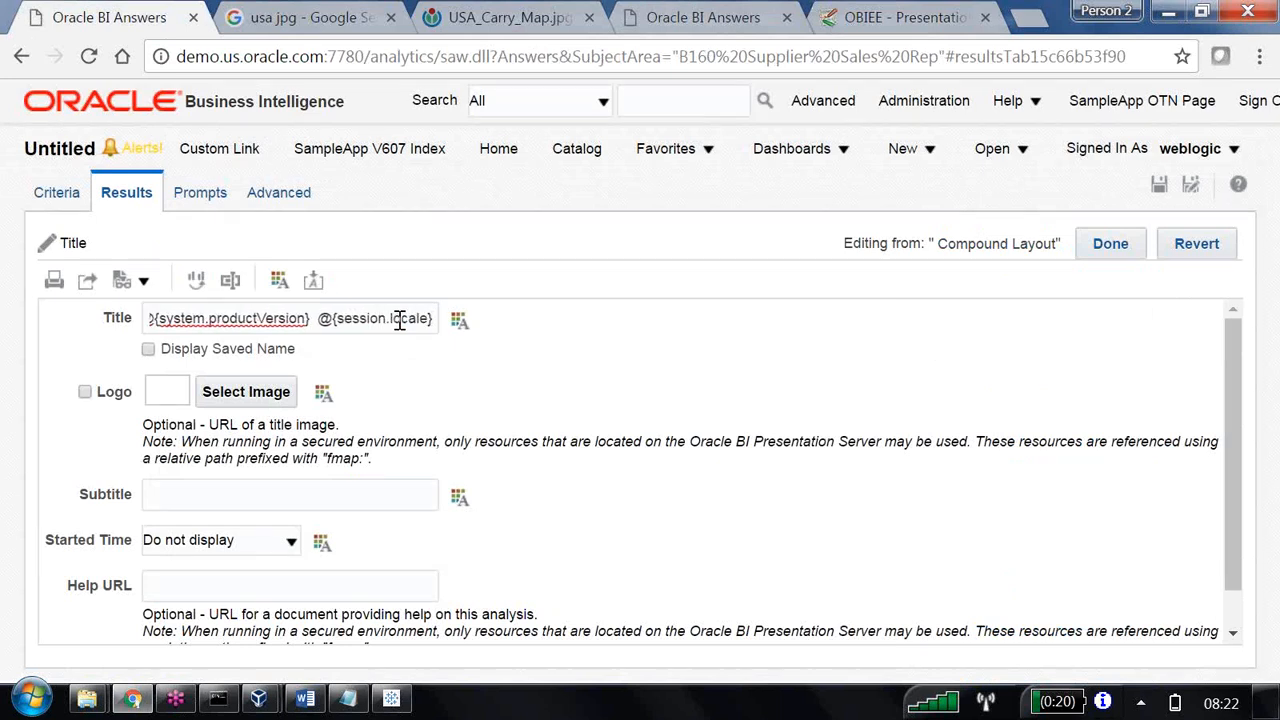
left_click(1118, 252)
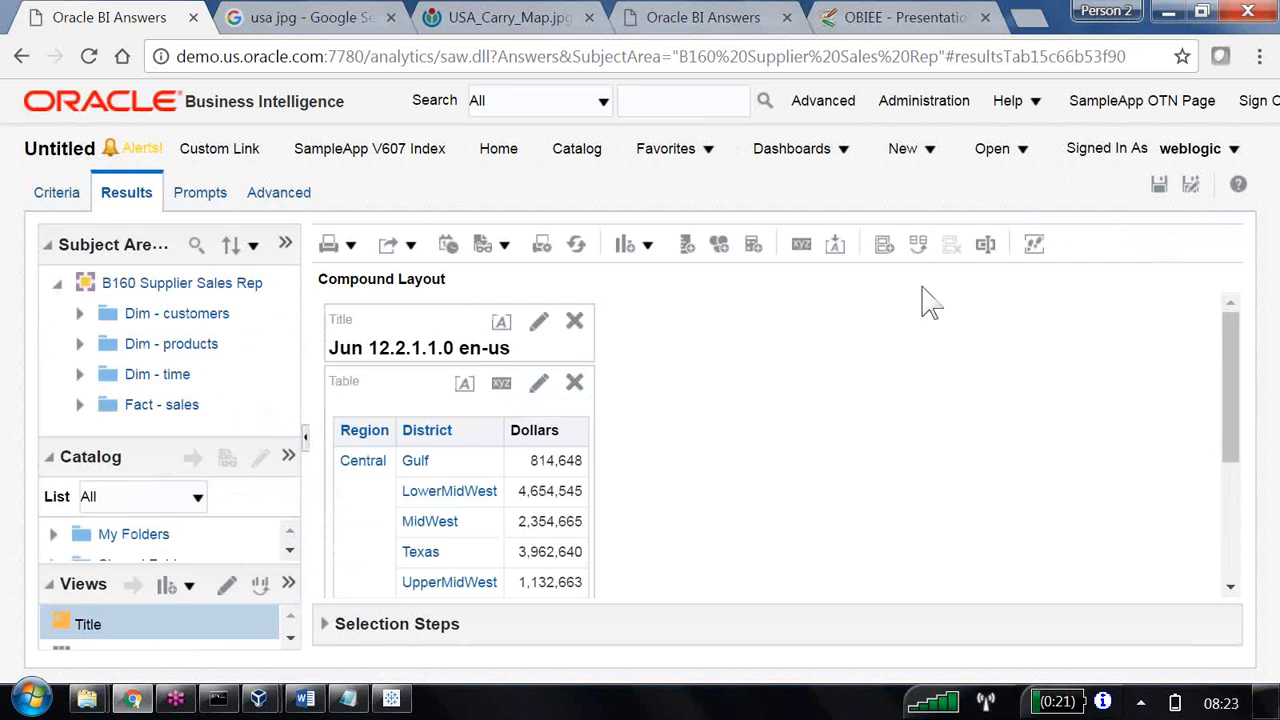
Review the remaining reserved variables on the Gerardnico page, from session.language and session.rtl down to the user and dashboard variables.
key("alt+Tab")
key("alt+Tab")
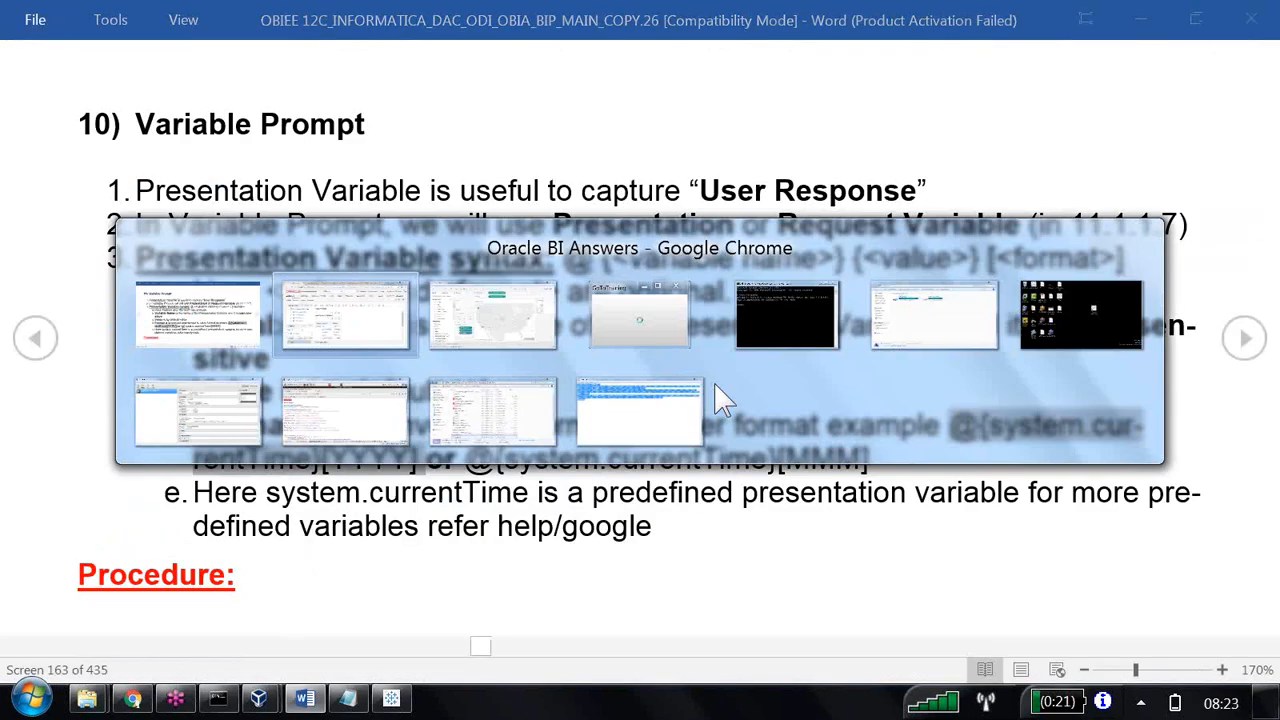
left_click(940, 18)
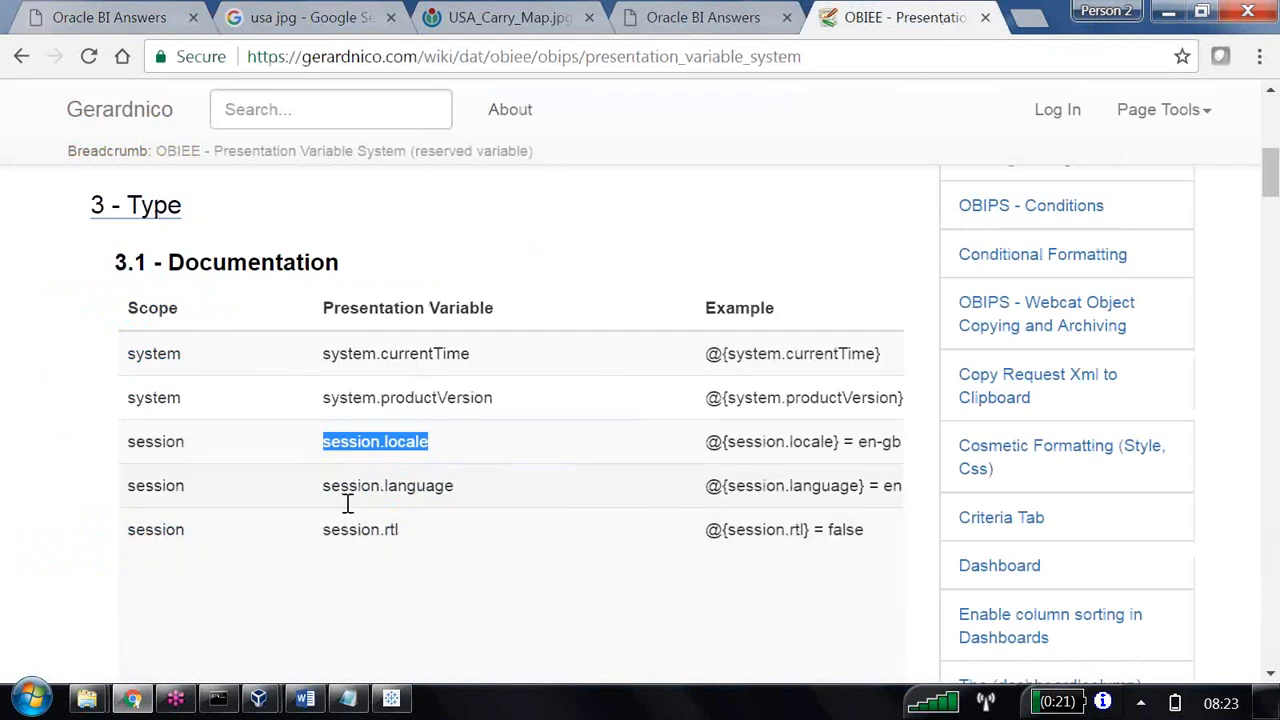
left_click_drag(334, 488, 471, 500)
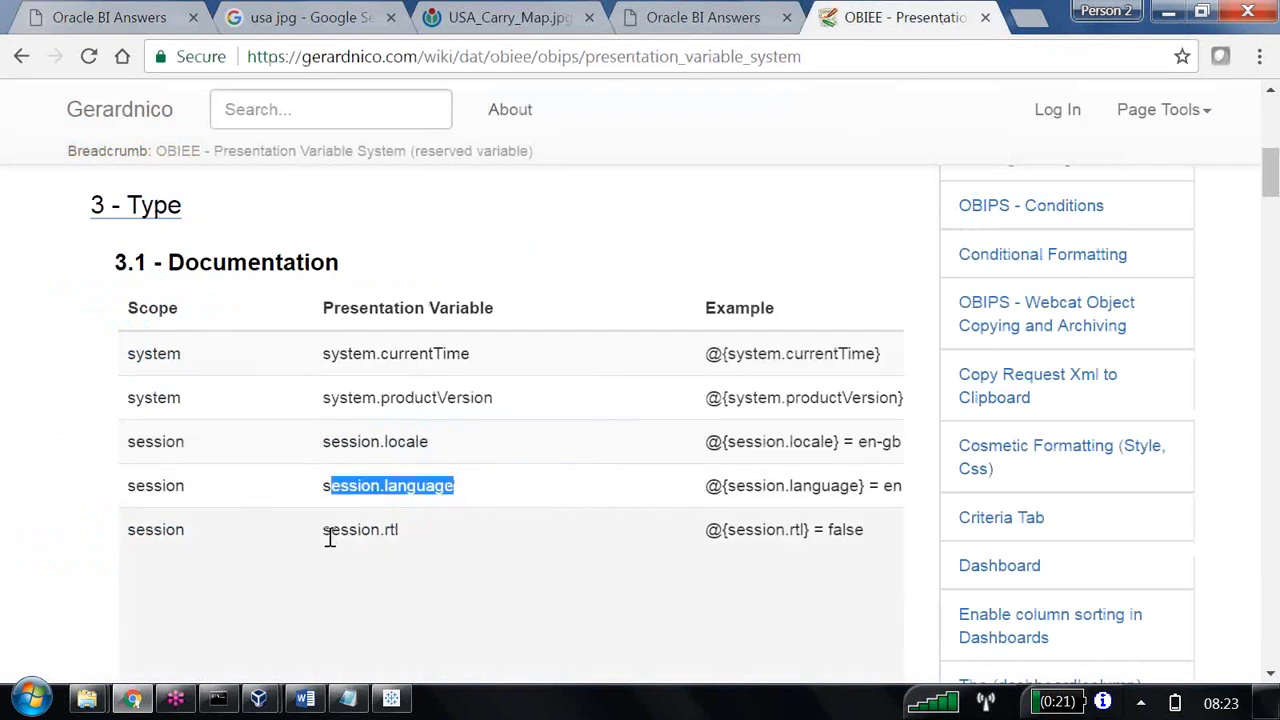
left_click_drag(330, 531, 434, 531)
scroll(420, 540, "down", 3)
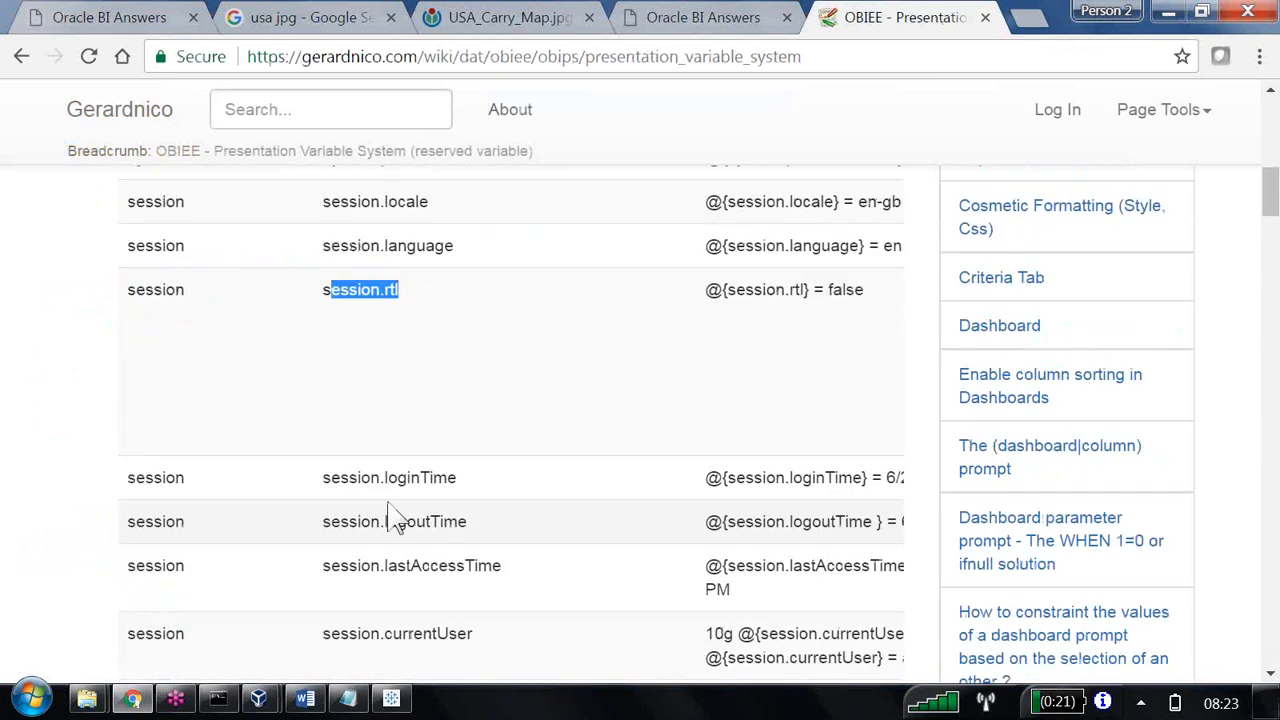
scroll(437, 477, "down", 7)
scroll(440, 475, "down", 12)
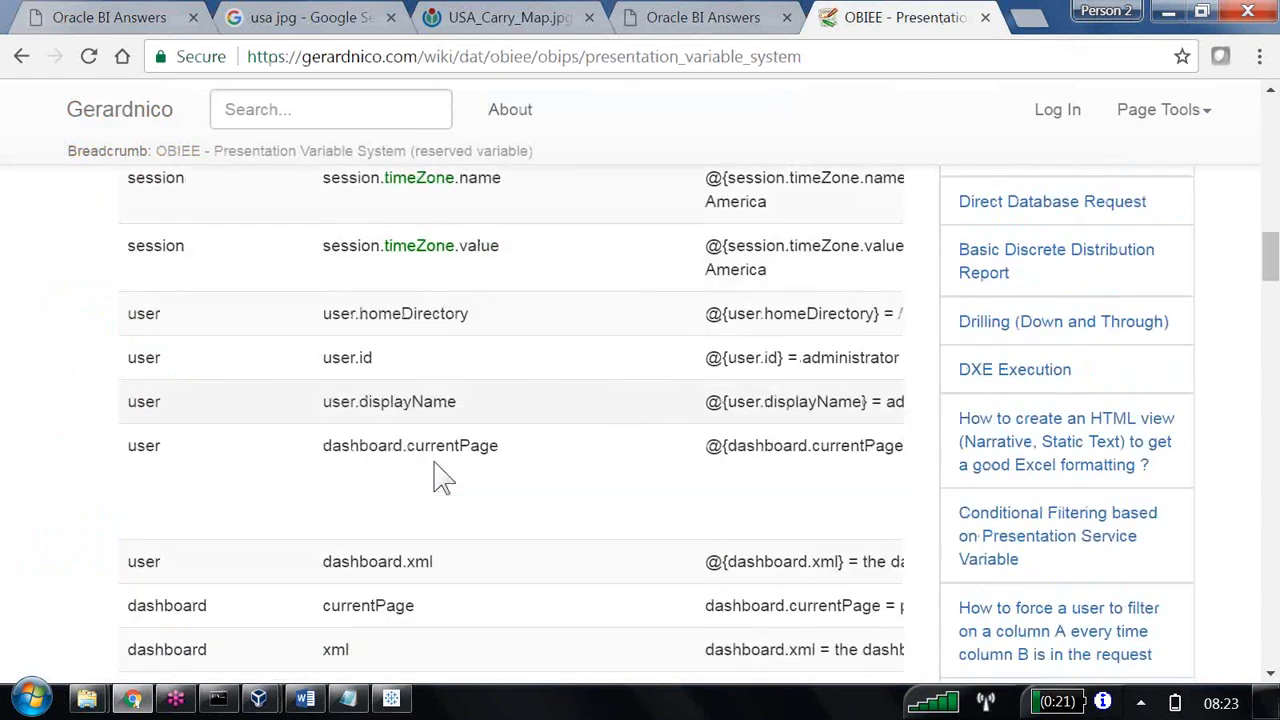
scroll(437, 463, "down", 7)
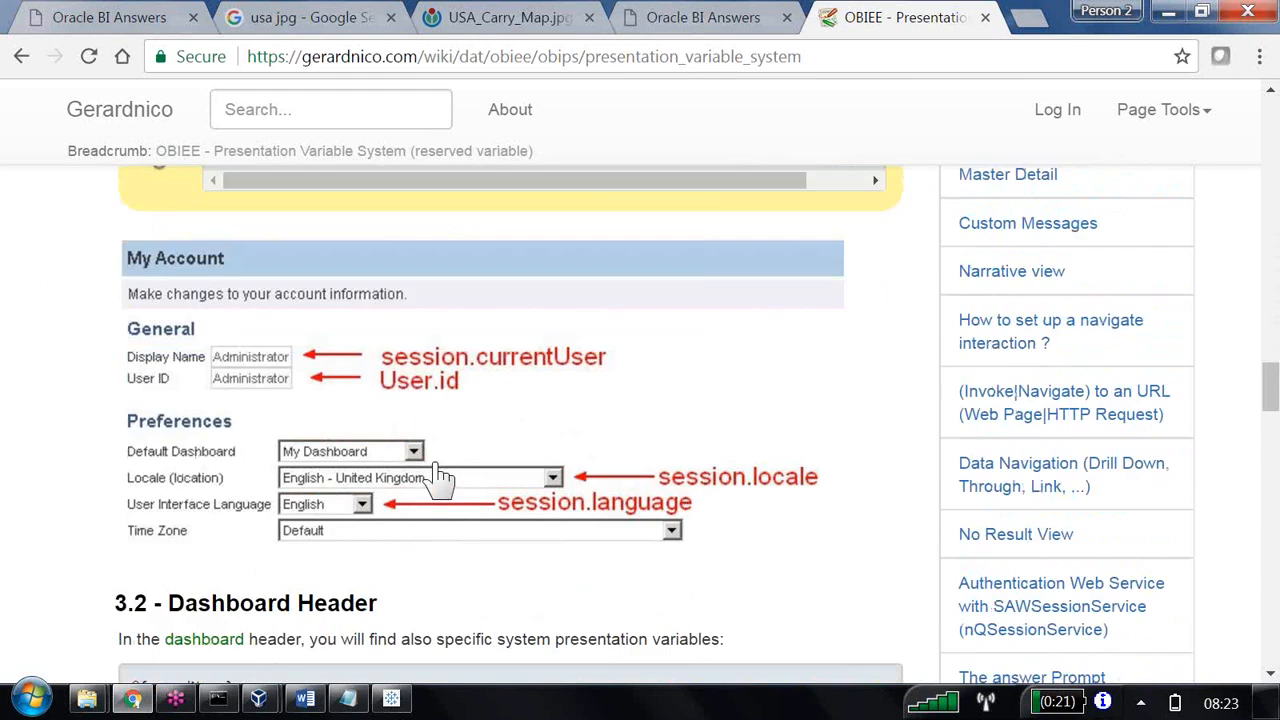
scroll(435, 463, "up", 8)
scroll(437, 477, "up", 12)
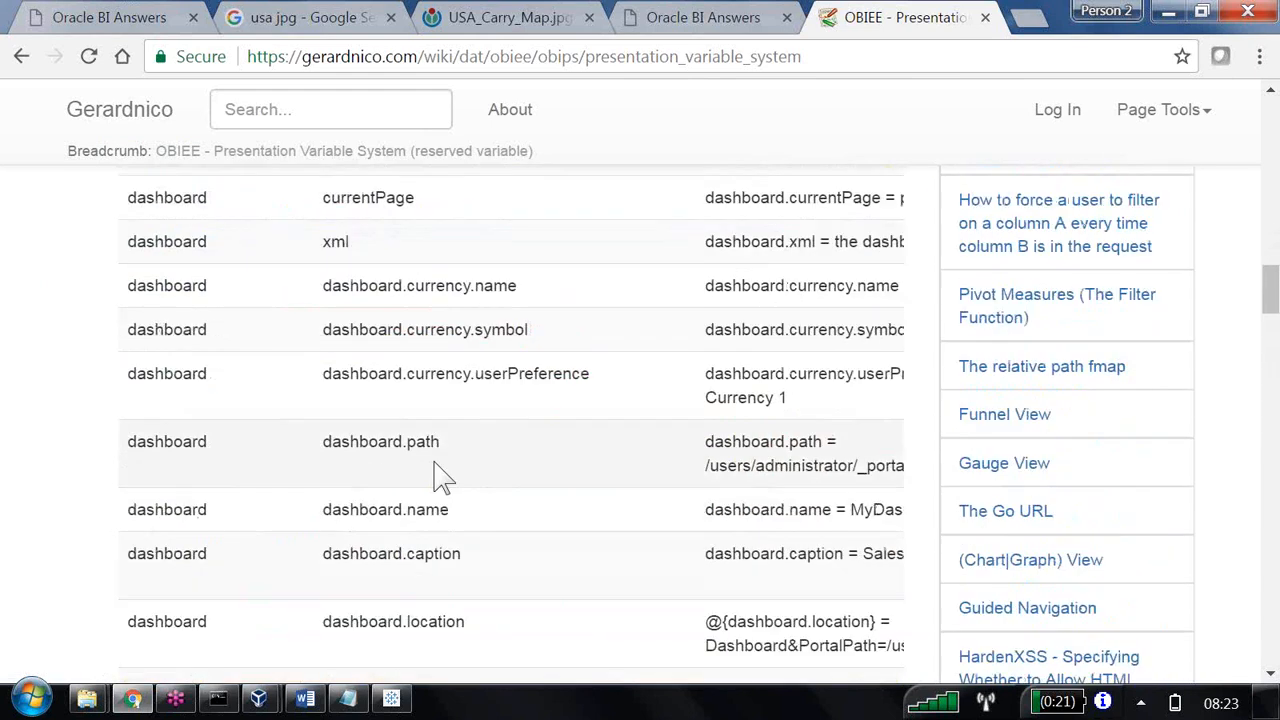
Switch to the Word notes and read the predefined variable remark and the Variable Prompt procedure.
key("alt+Tab")
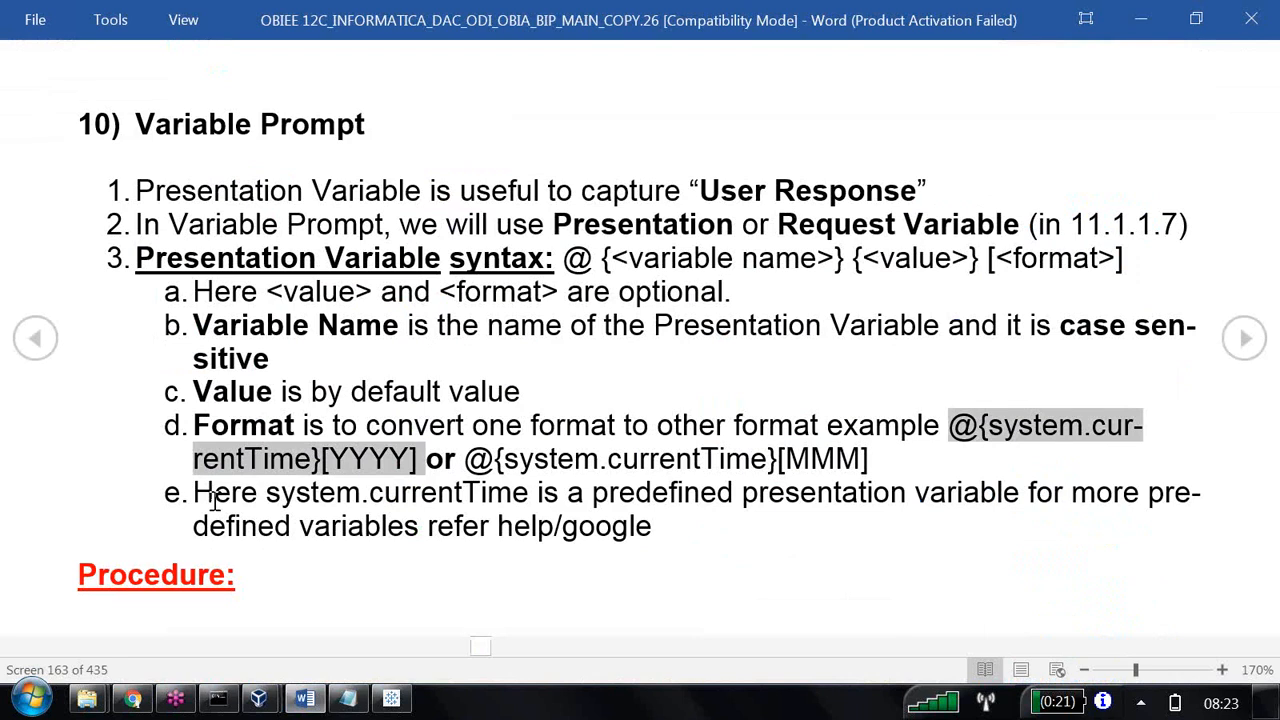
left_click_drag(207, 494, 1063, 519)
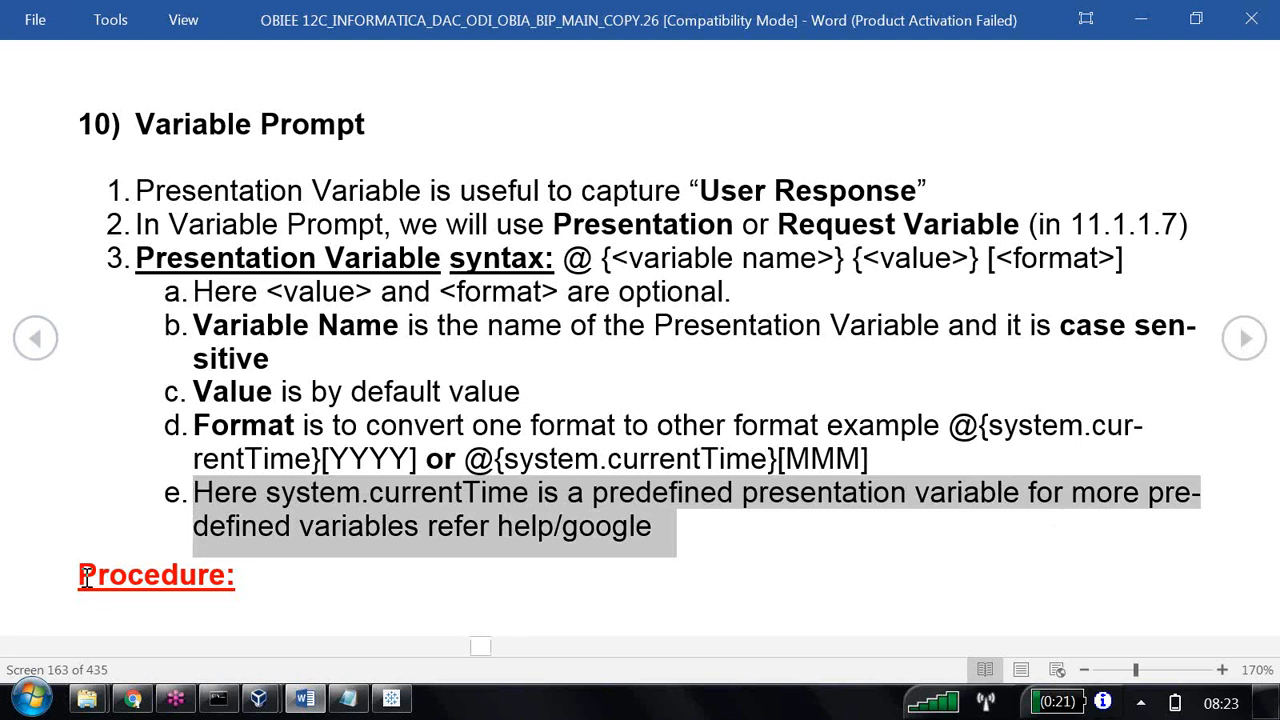
left_click_drag(64, 580, 328, 592)
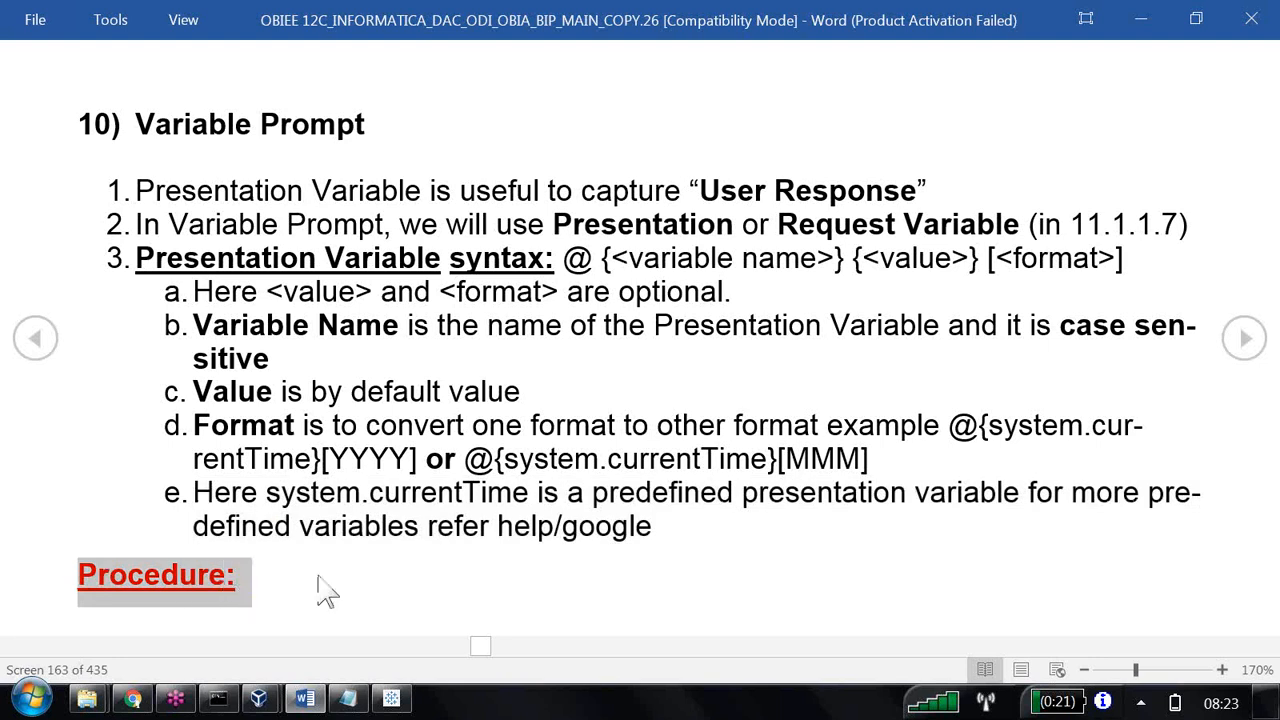
scroll(333, 562, "down", 1)
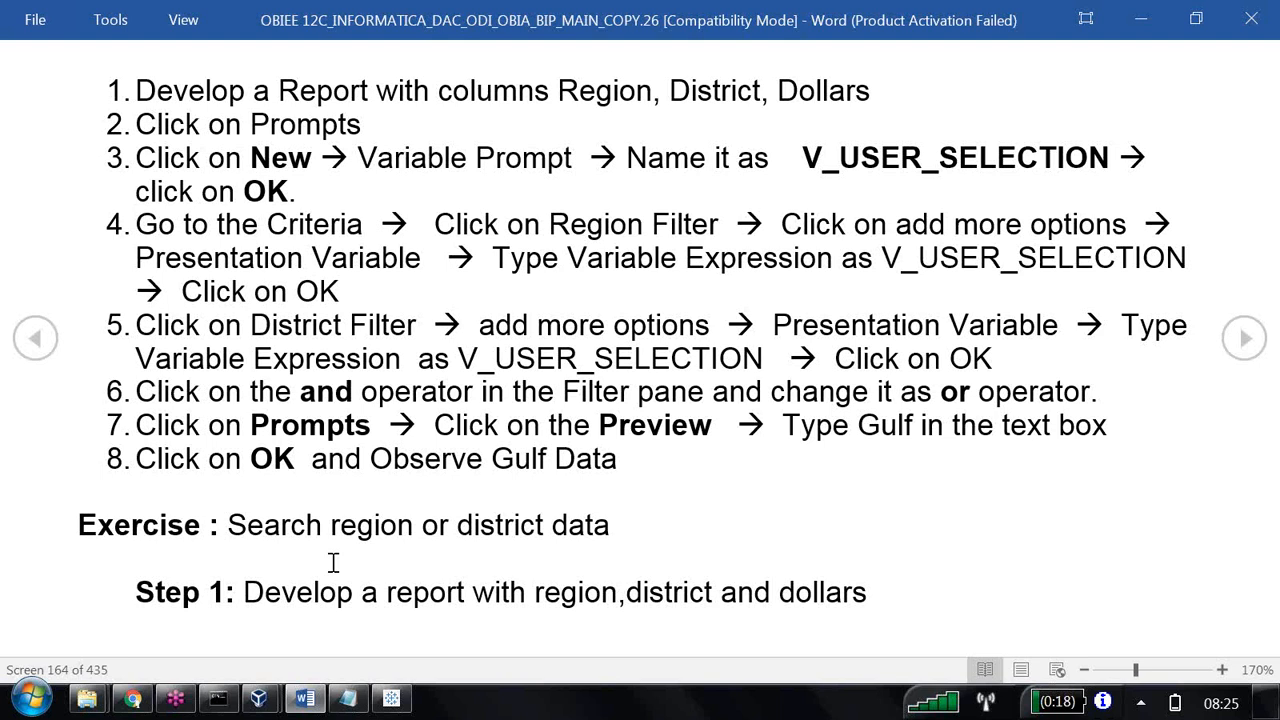
Return to the untitled analysis, clear all of the title view's text, and go to its prompts definition, keeping the change.
key("alt+Tab")
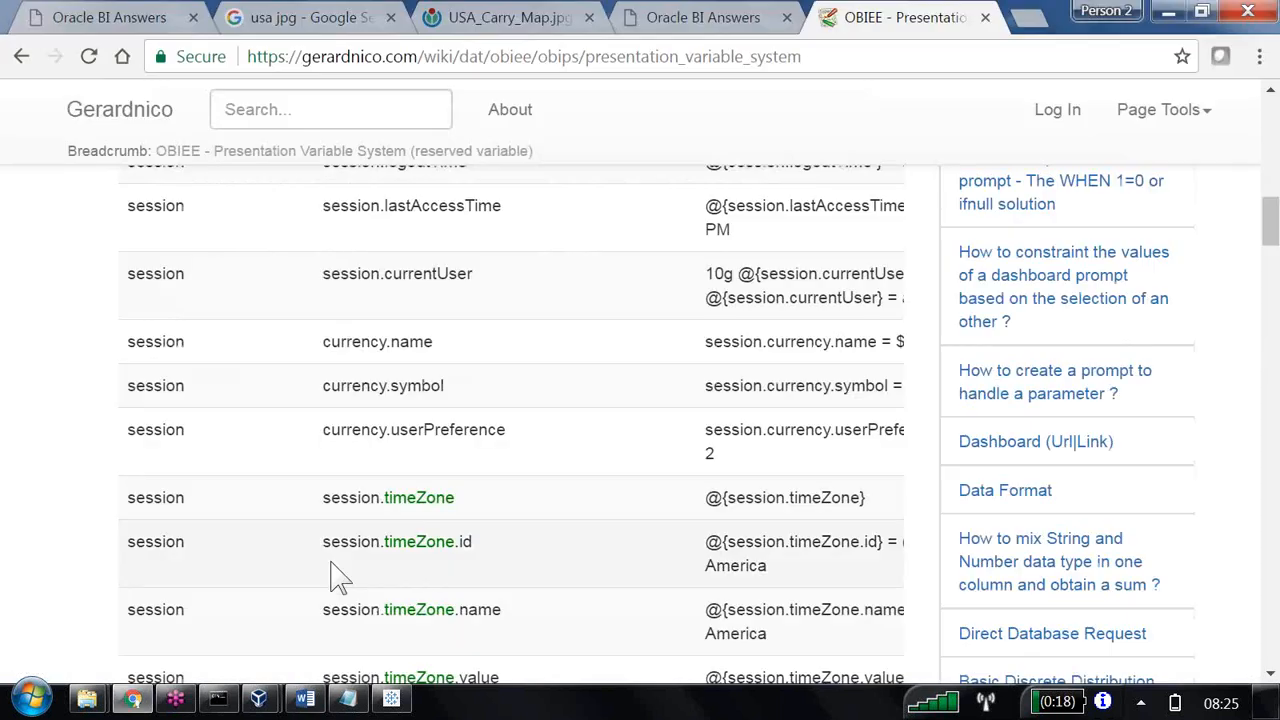
left_click(160, 22)
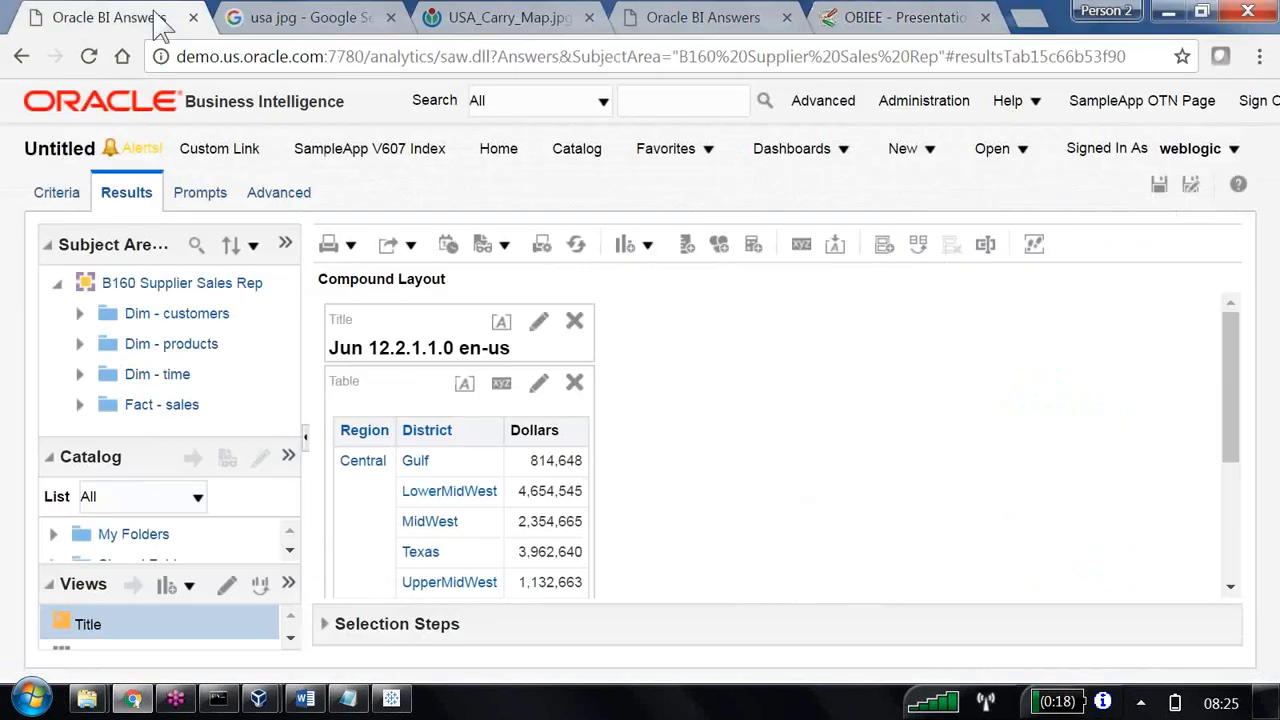
left_click(545, 325)
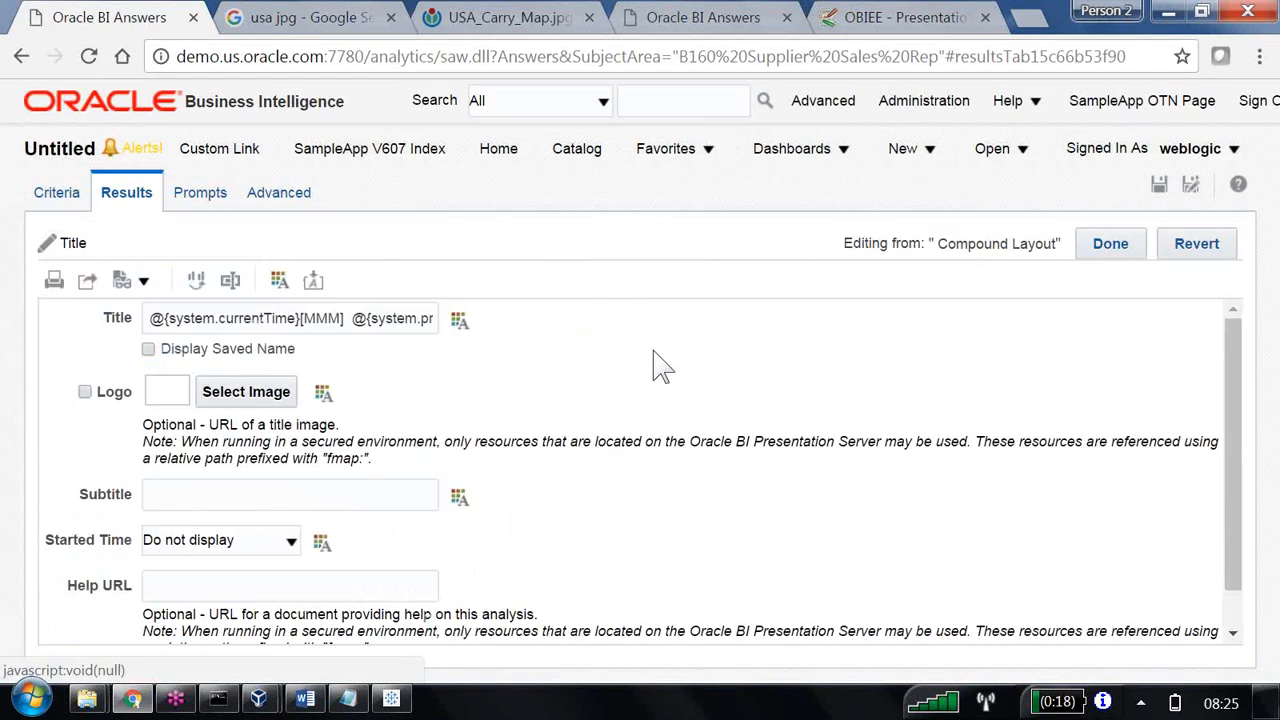
left_click(396, 320)
key("ctrl+a")
key("BackSpace")
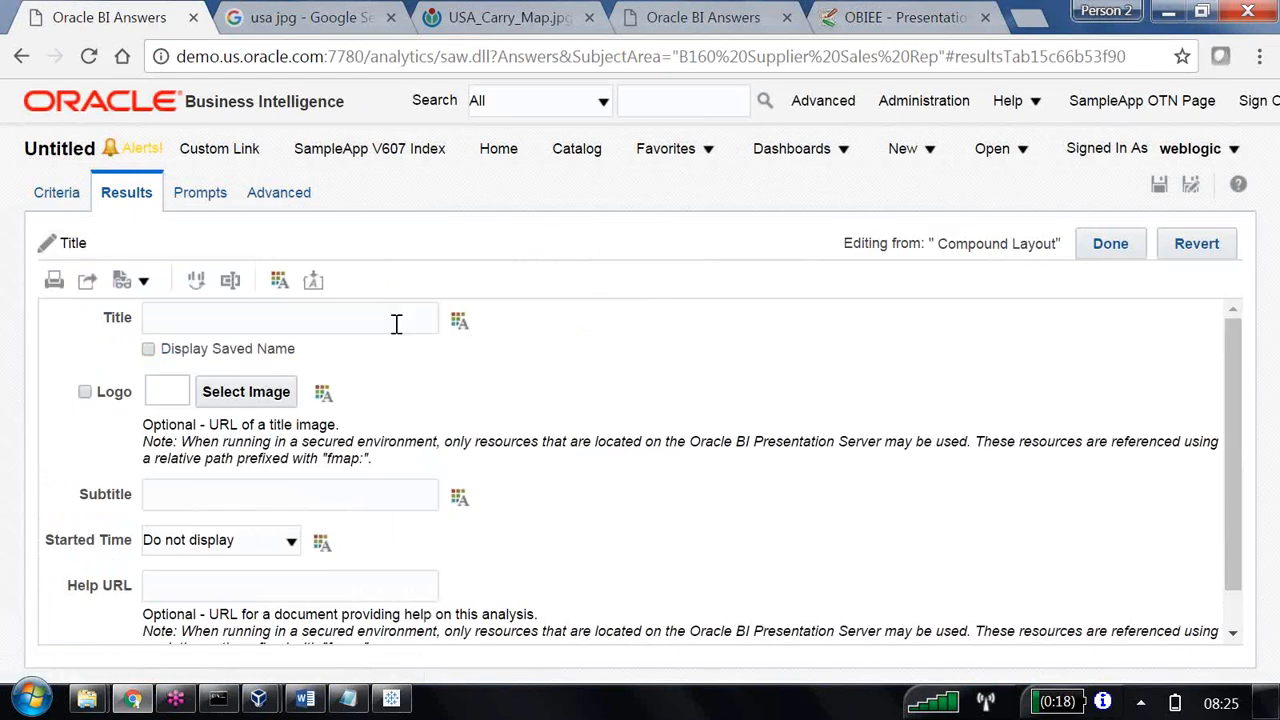
left_click(205, 198)
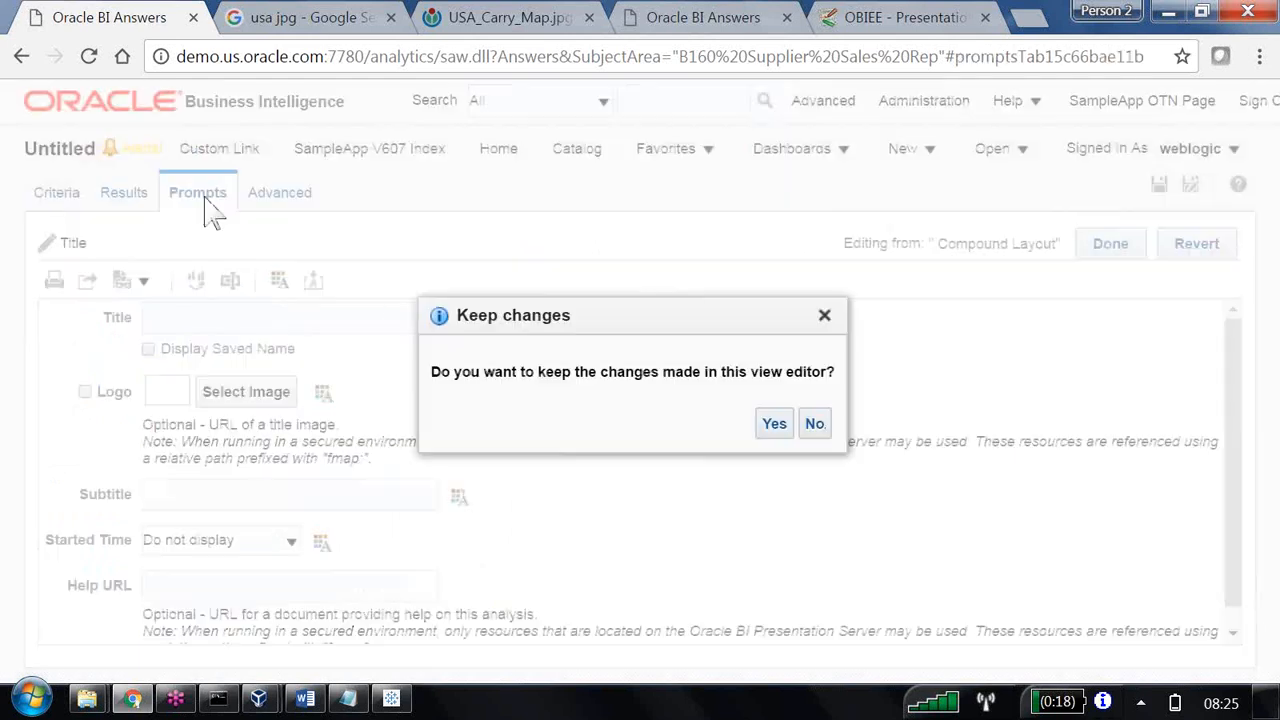
left_click(780, 428)
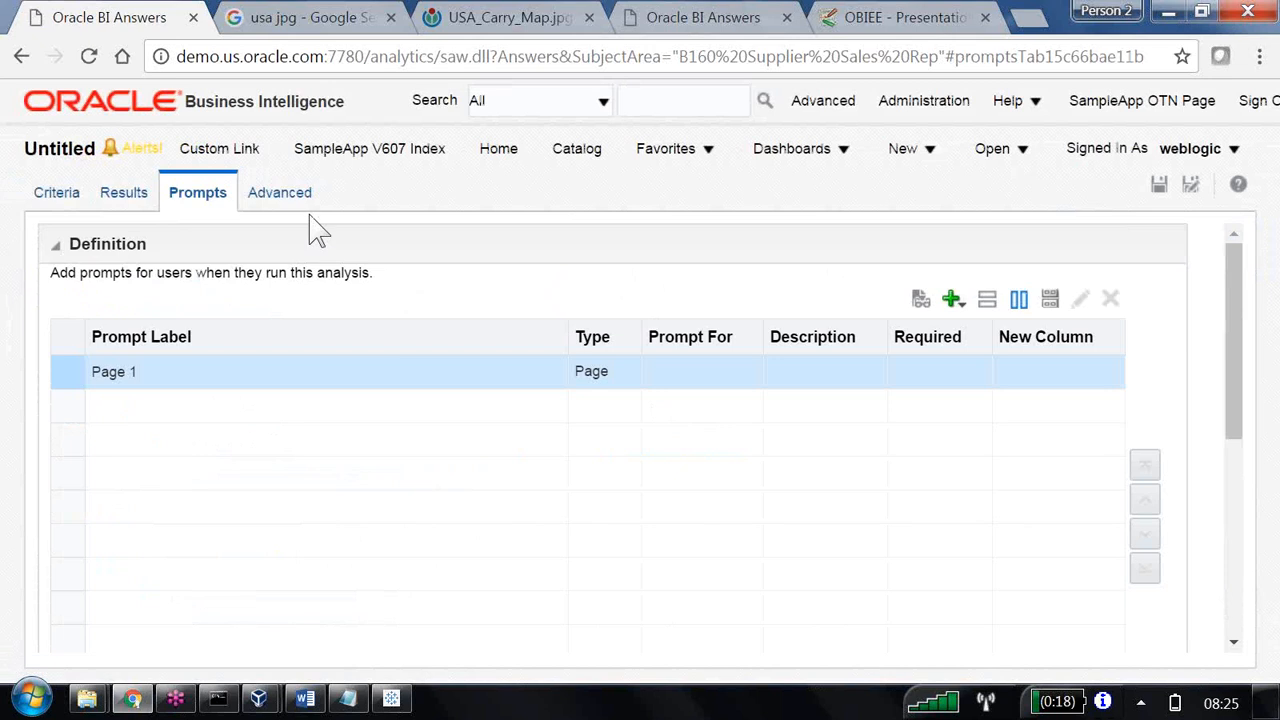
Add a variable prompt to Page 1 for the presentation variable PV with Text Field as the user input.
left_click(955, 300)
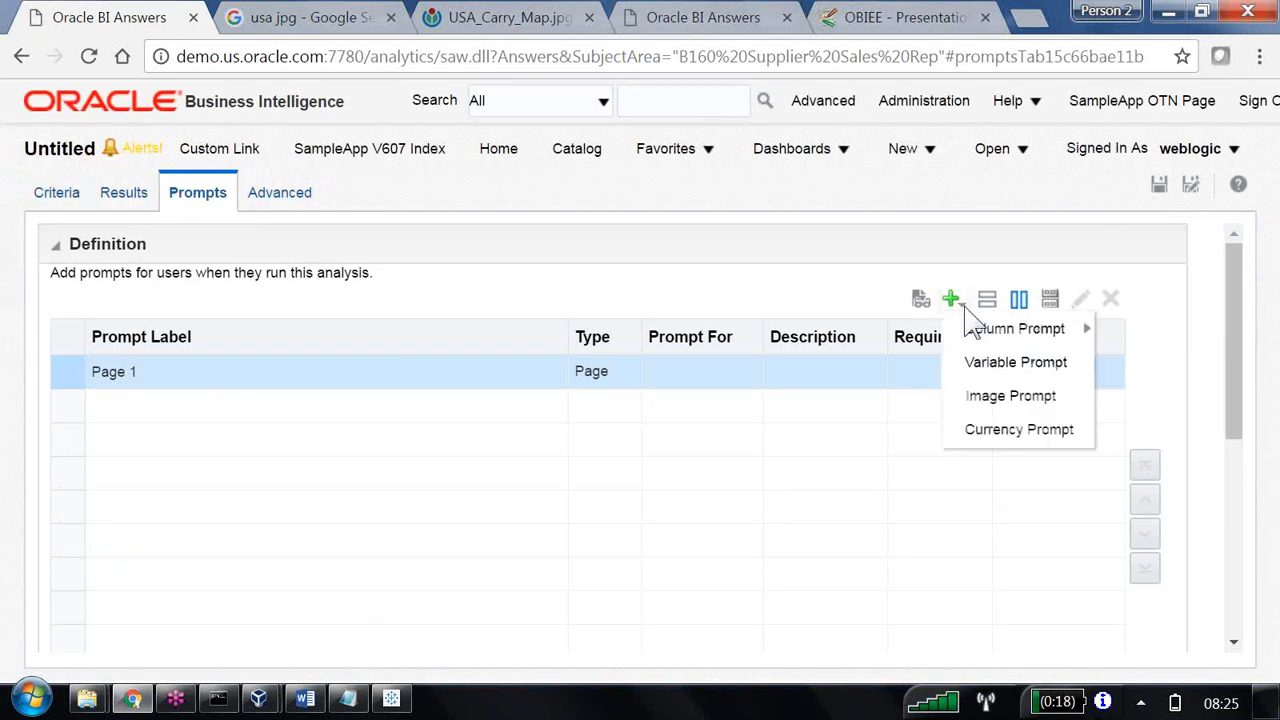
left_click(1009, 365)
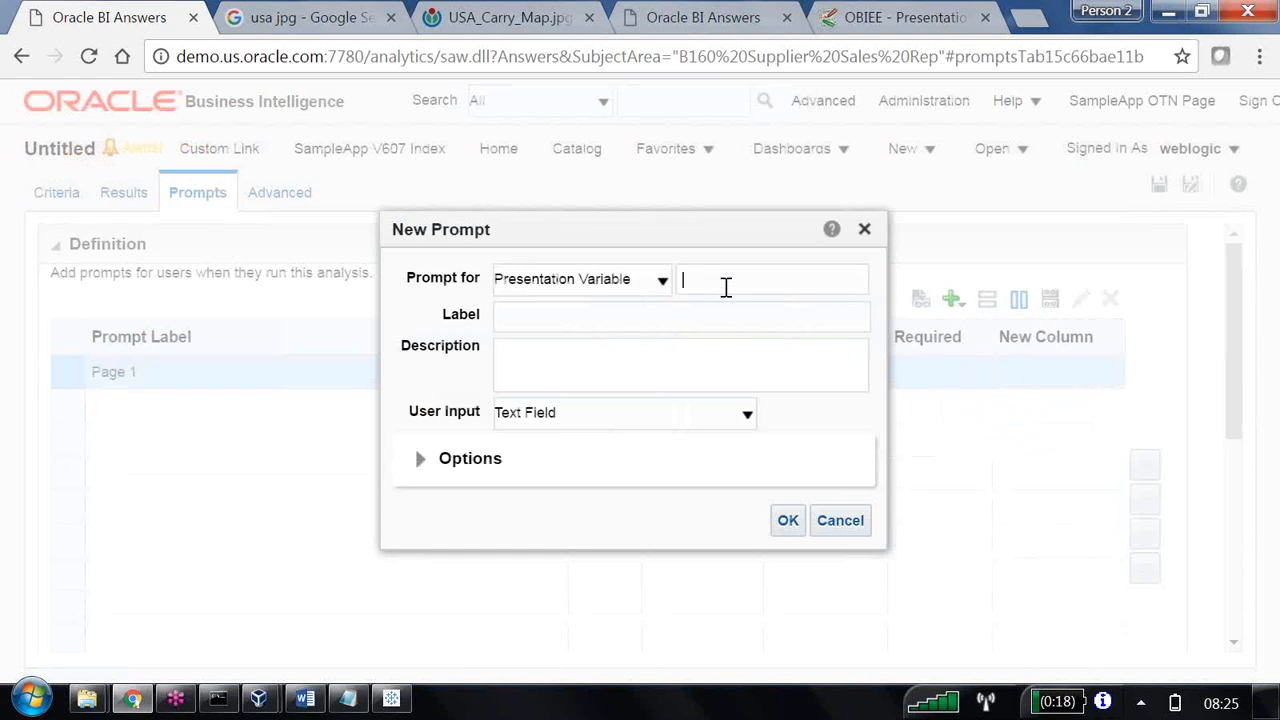
type("PV")
left_click(553, 369)
left_click(796, 526)
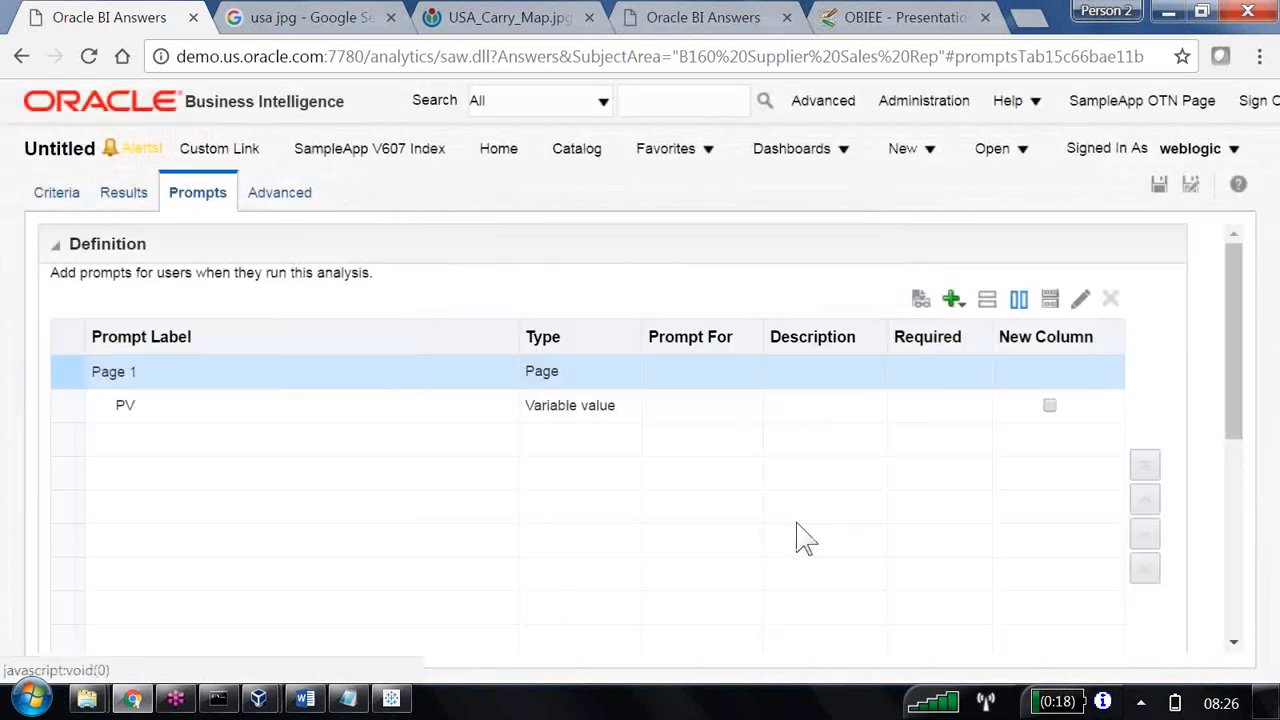
Preview the analysis with Central as the PV prompt value, then close the preview.
left_click(921, 300)
left_click(165, 145)
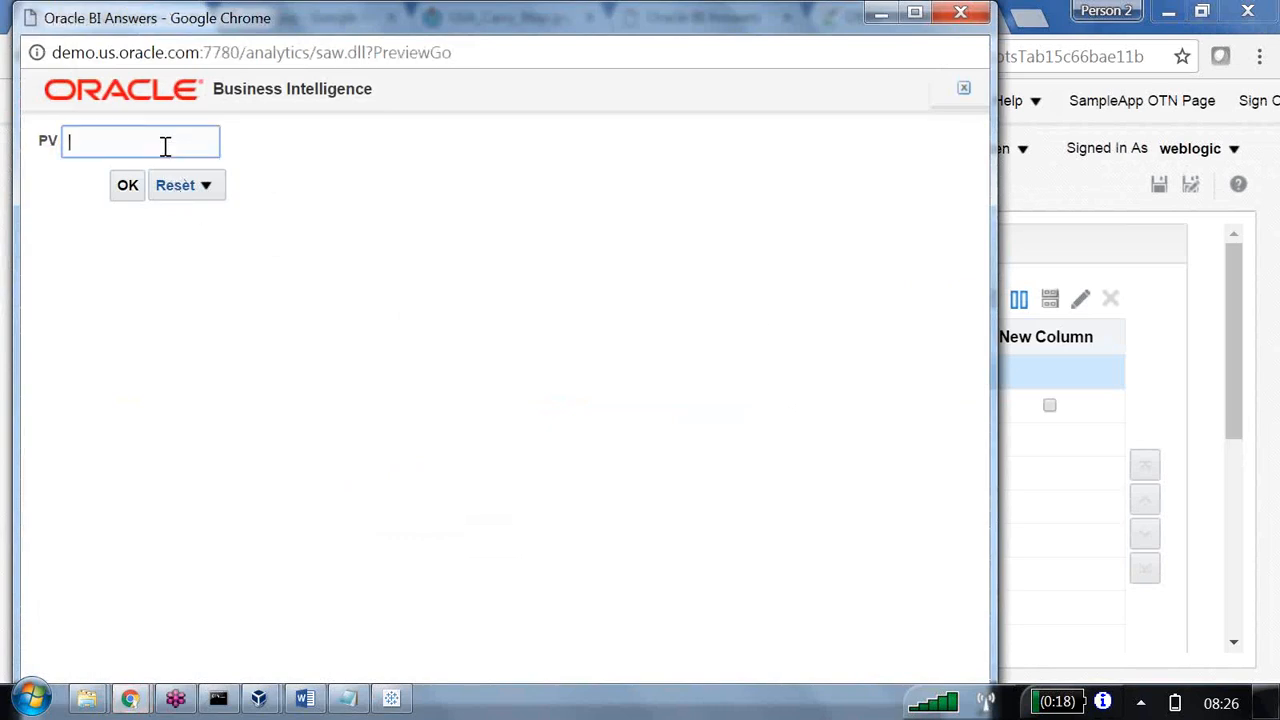
type("Central")
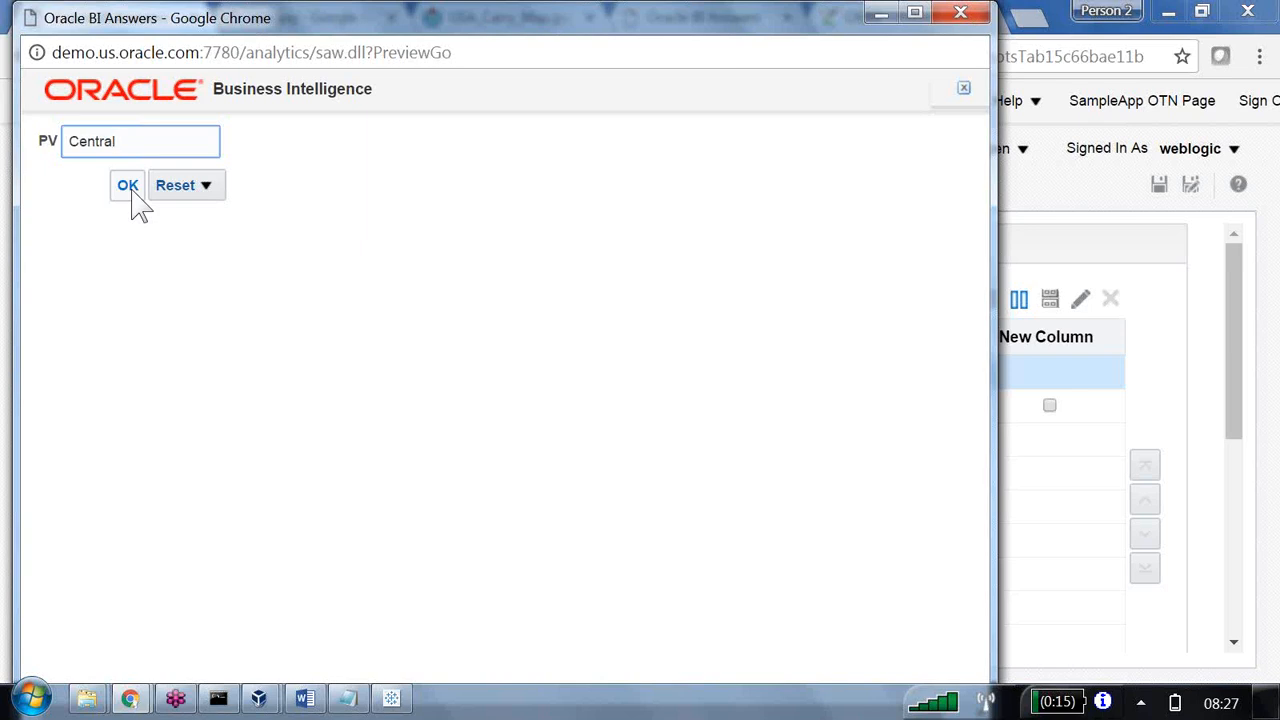
left_click(131, 194)
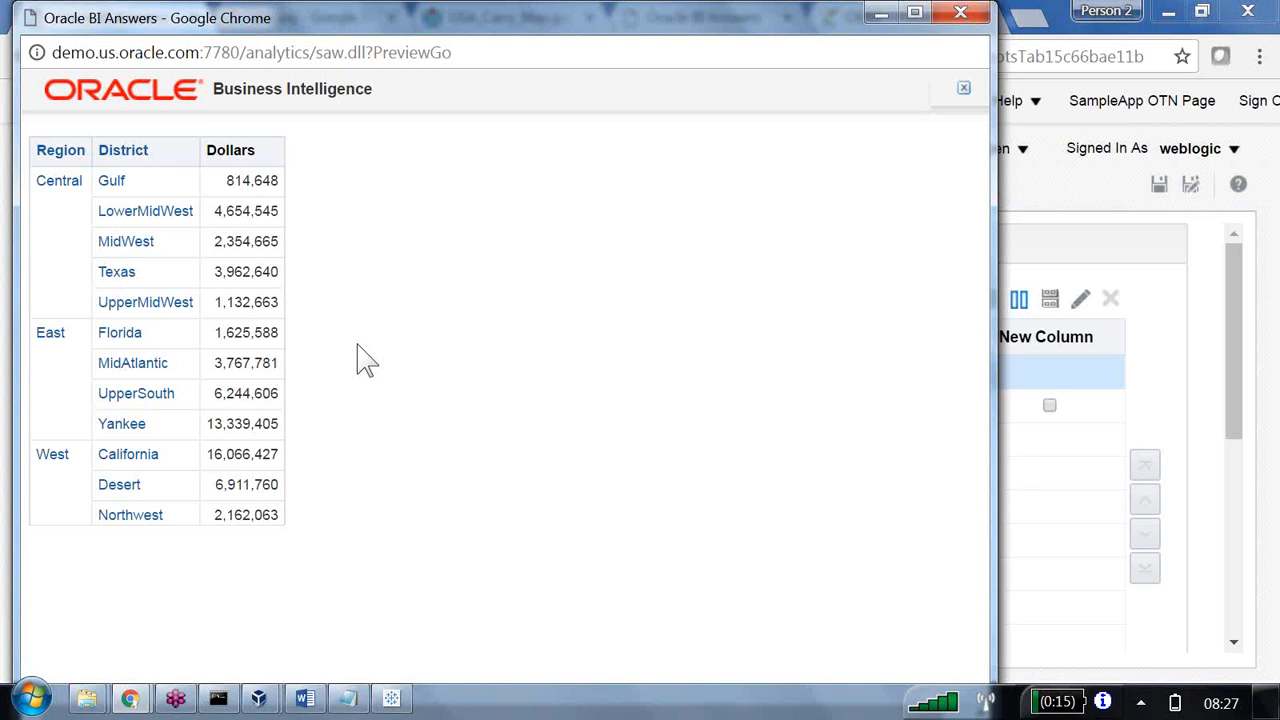
left_click(958, 18)
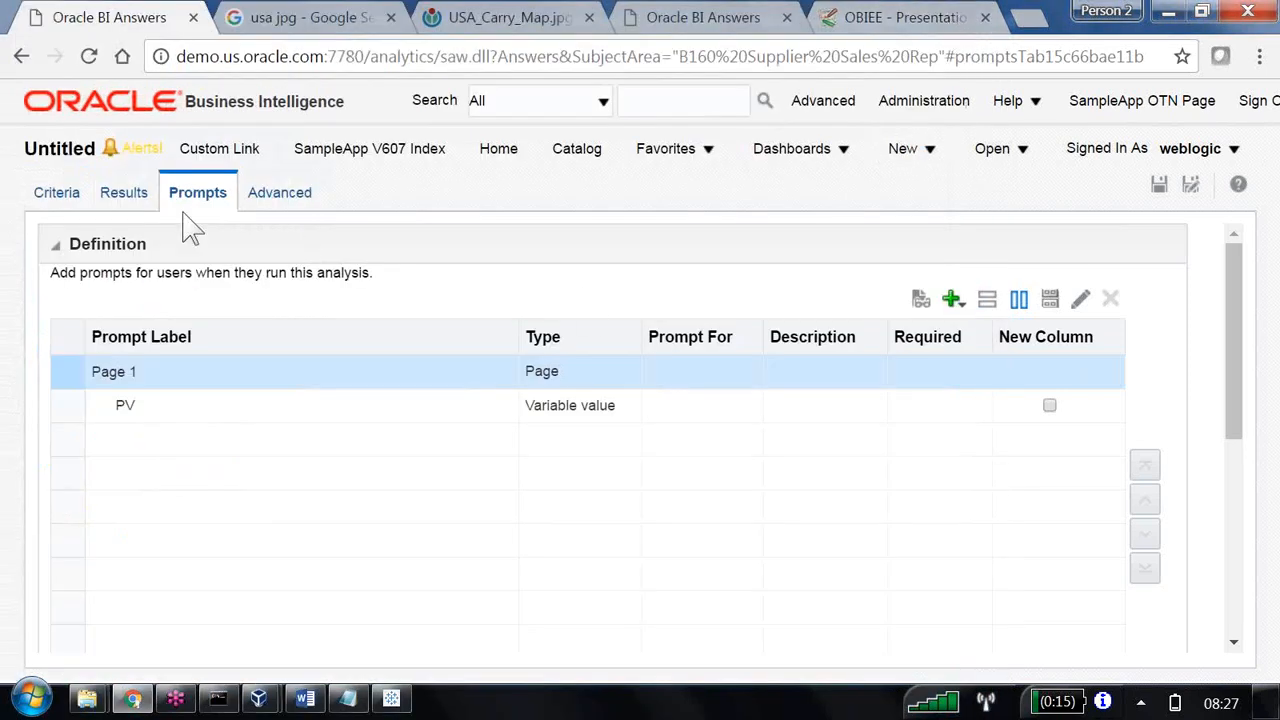
Add a filter to the criteria making Region equal to the presentation variable PV.
left_click(70, 200)
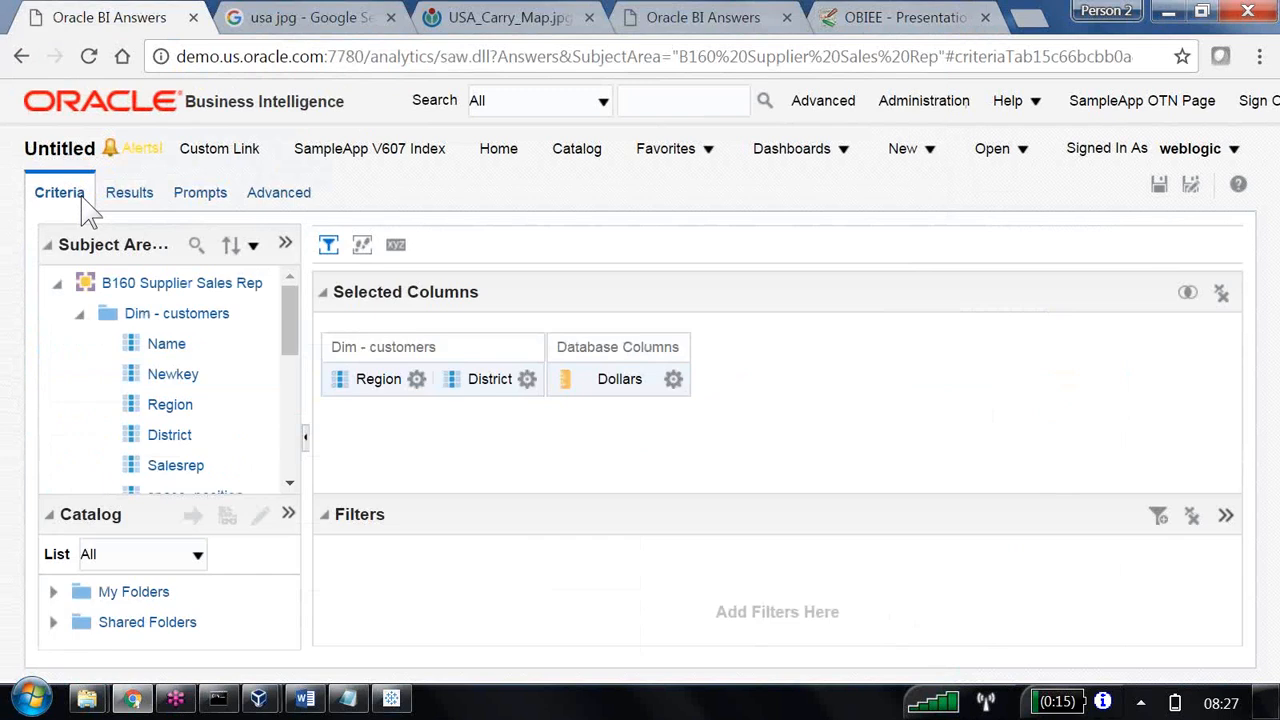
left_click(416, 379)
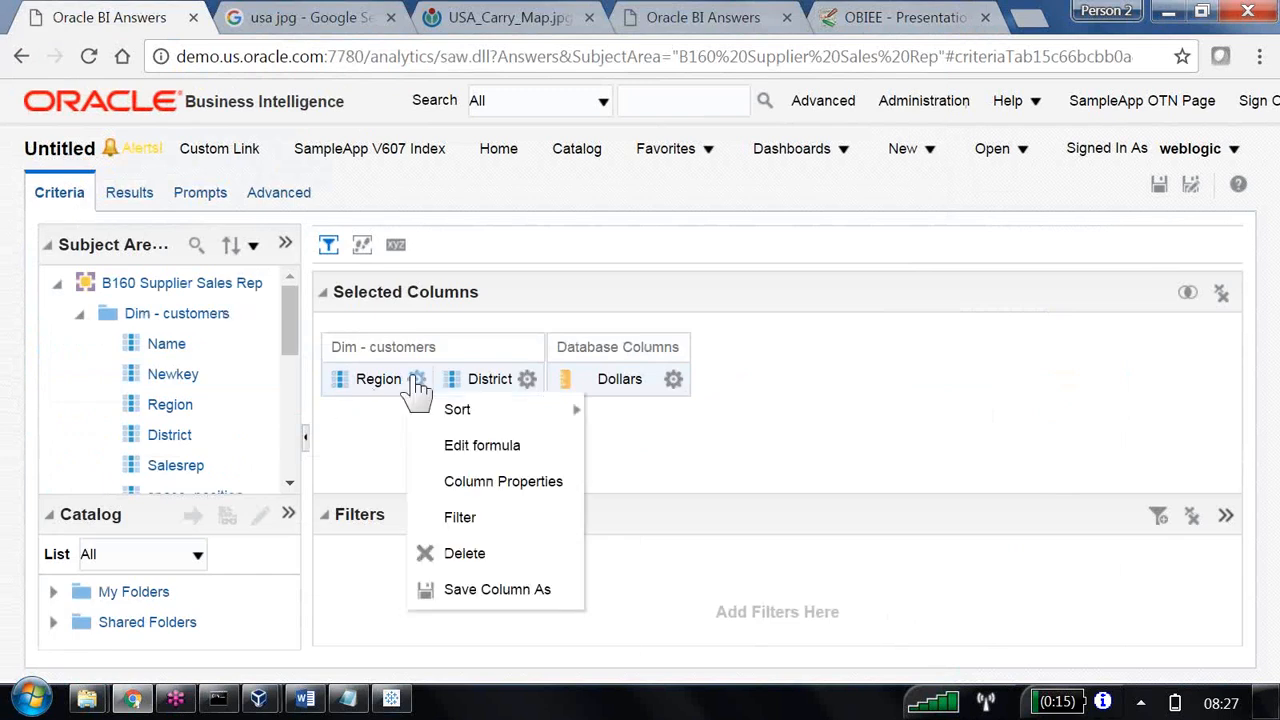
left_click(455, 522)
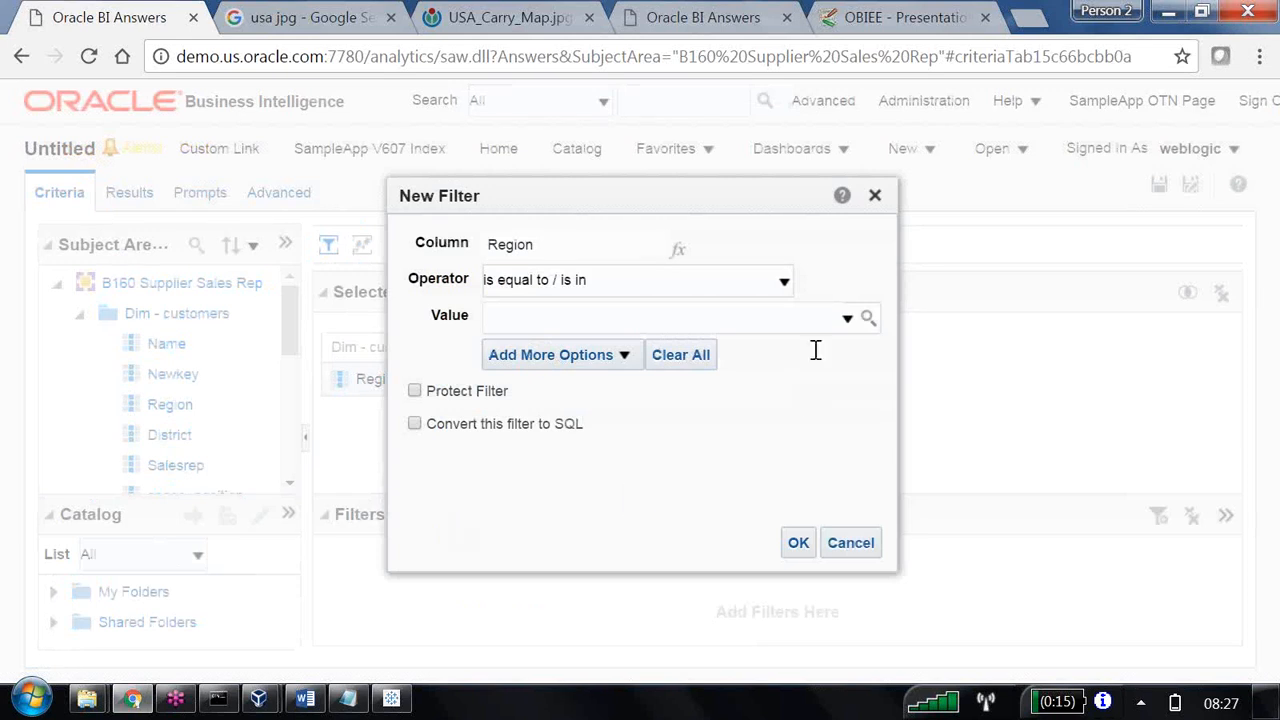
left_click(616, 358)
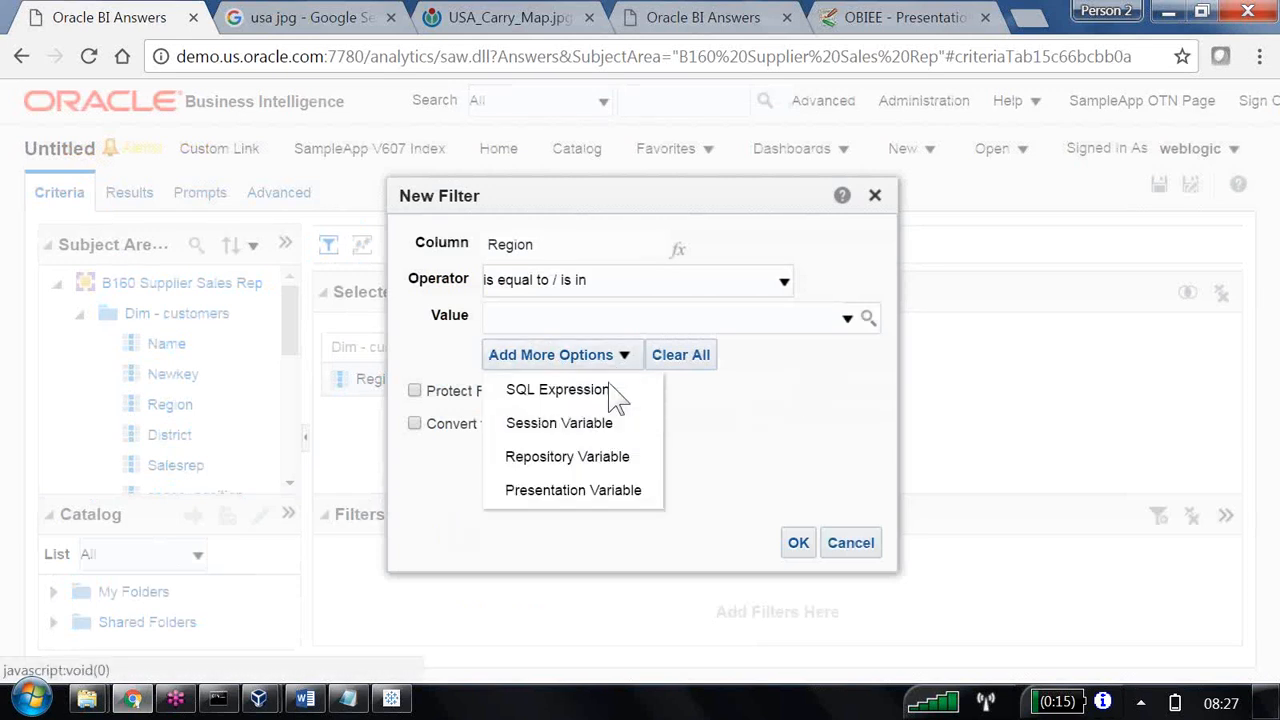
left_click(575, 490)
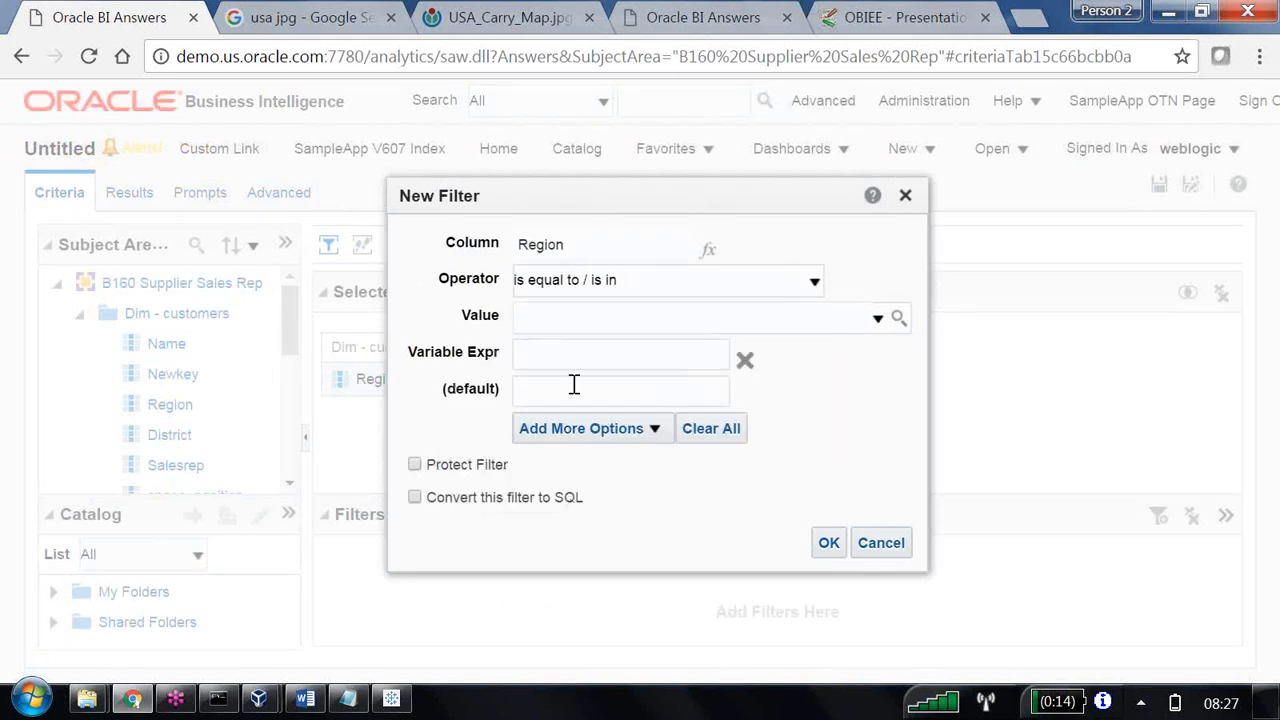
left_click(551, 360)
type("PV")
left_click(829, 543)
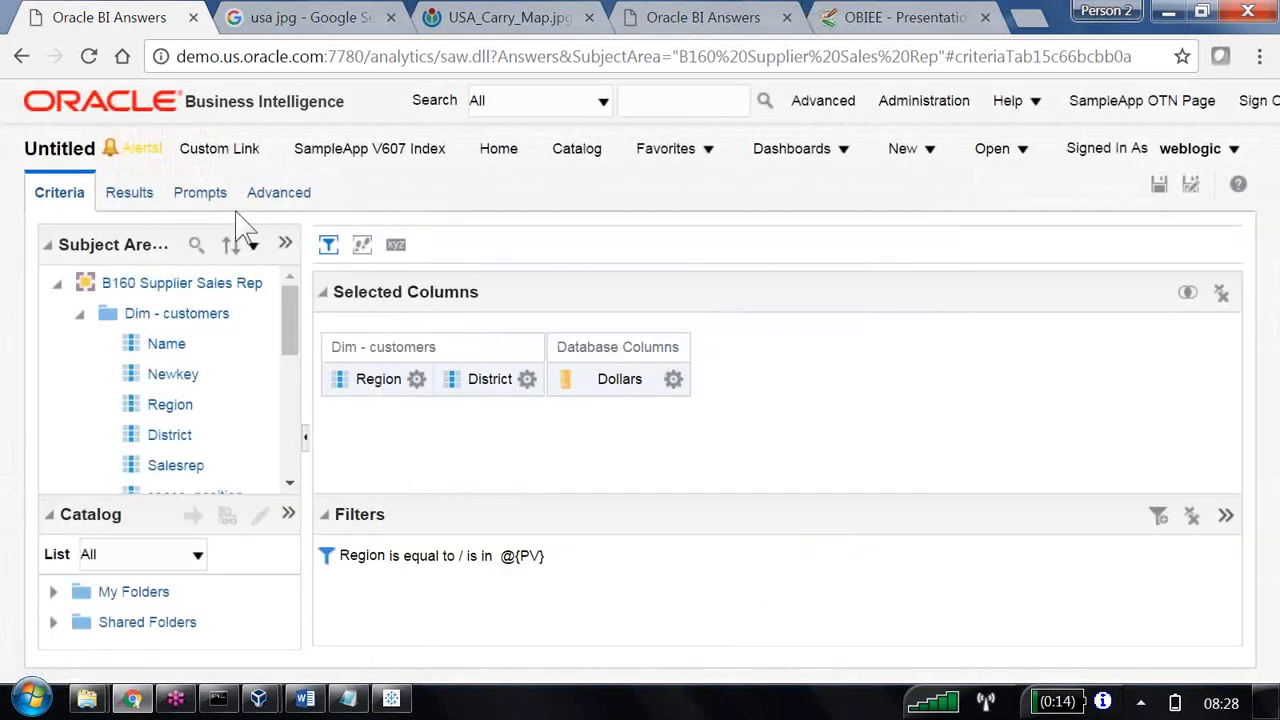
Return to the prompts definition and preview the filtered analysis with East as the PV value.
left_click(200, 192)
left_click(920, 298)
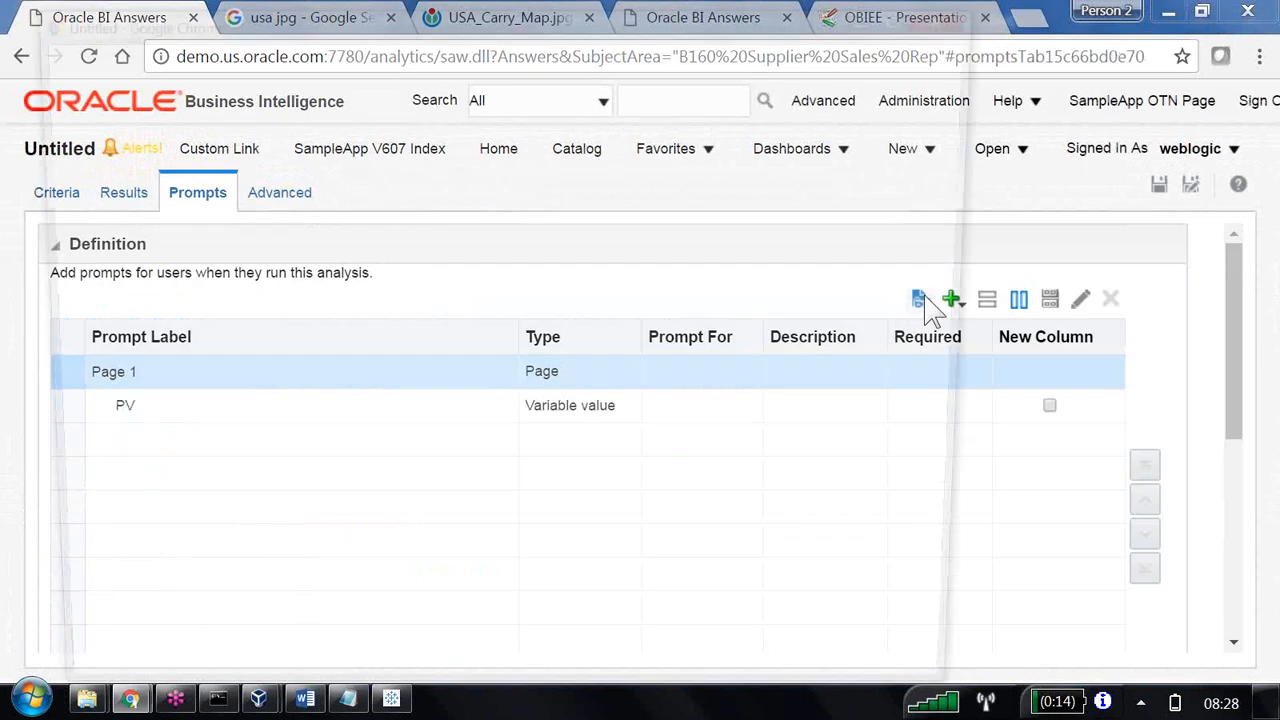
left_click(152, 137)
type("E")
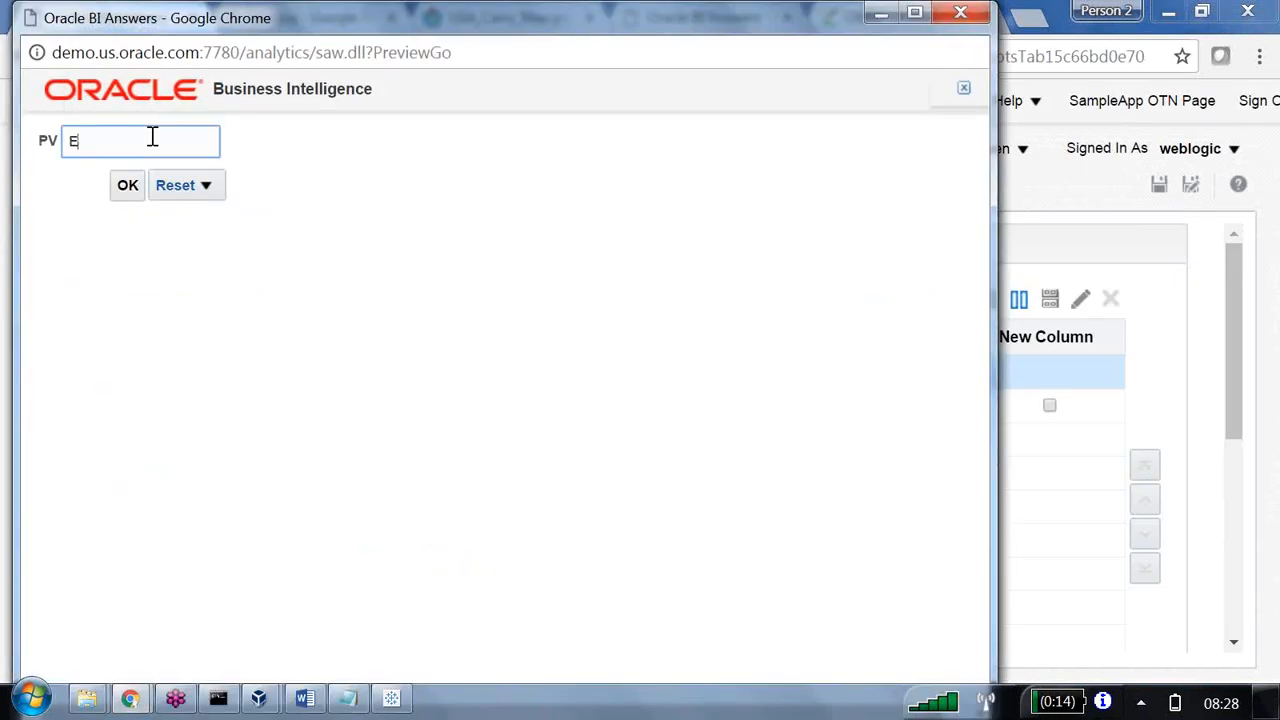
type("ast")
left_click(125, 195)
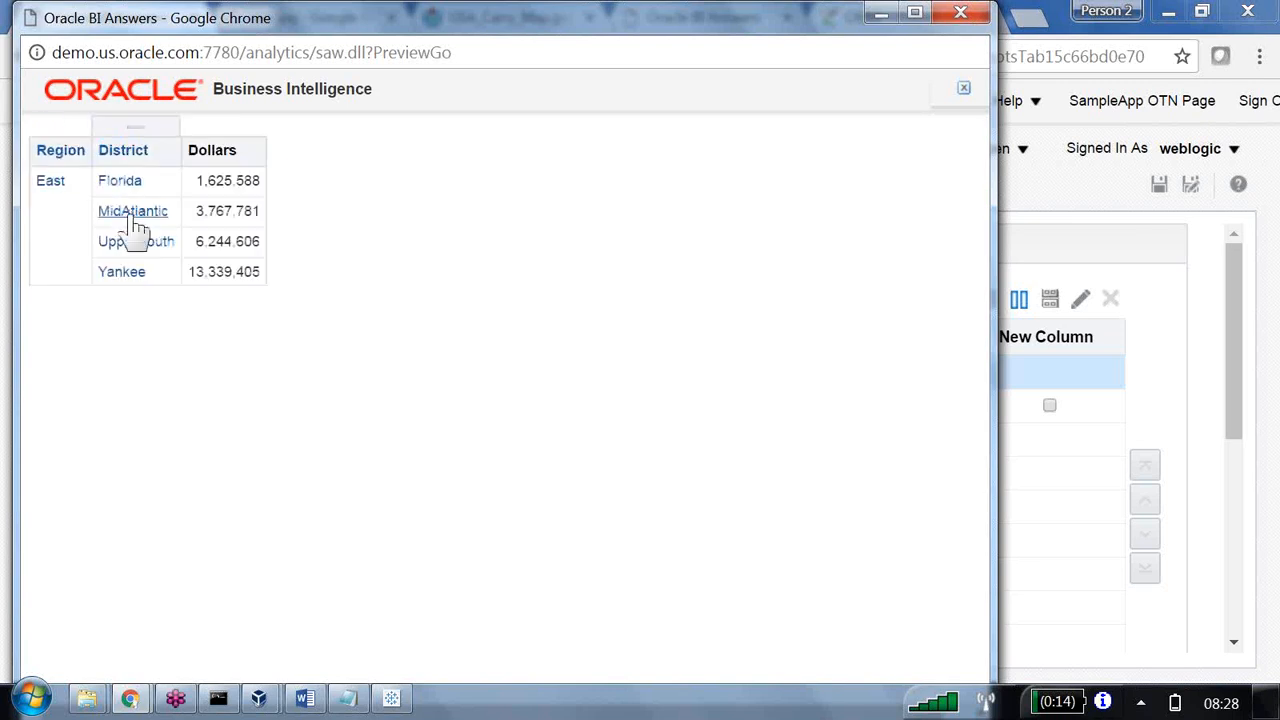
left_click(961, 13)
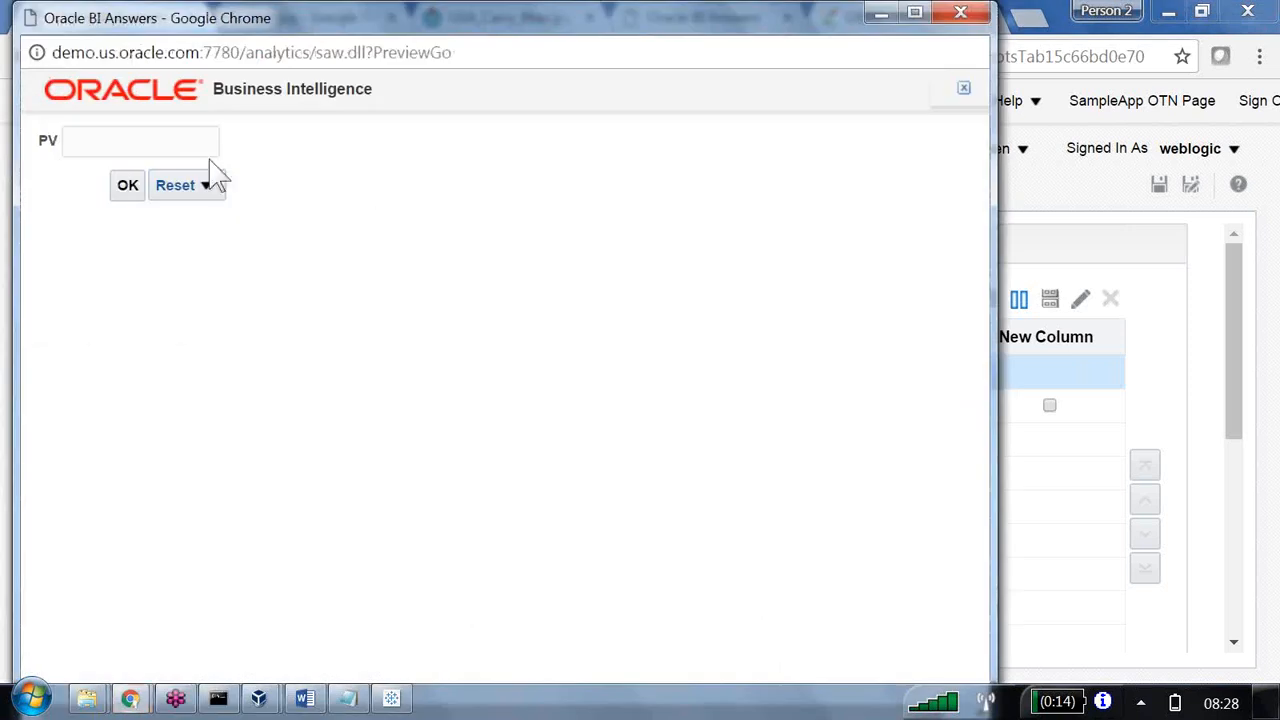
Preview the Region-filtered analysis once more with Central as the PV value and close the preview.
left_click(186, 149)
type("Ce")
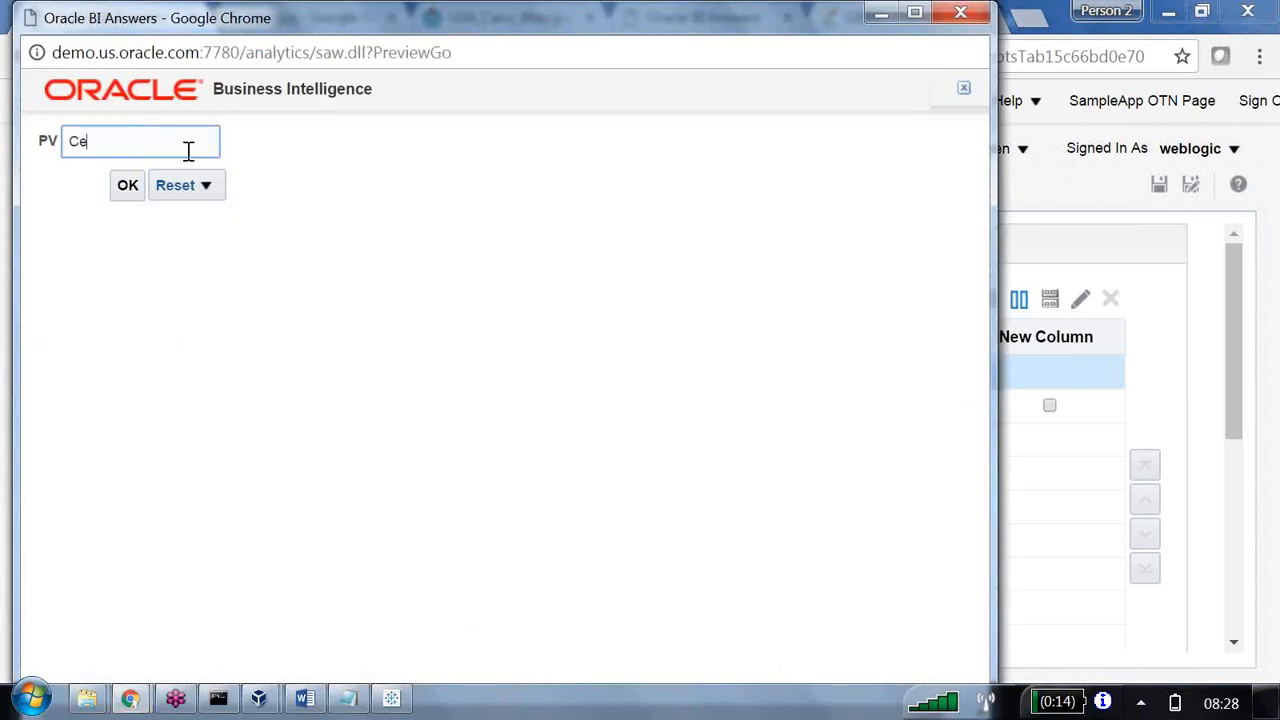
type("ntral")
left_click(129, 188)
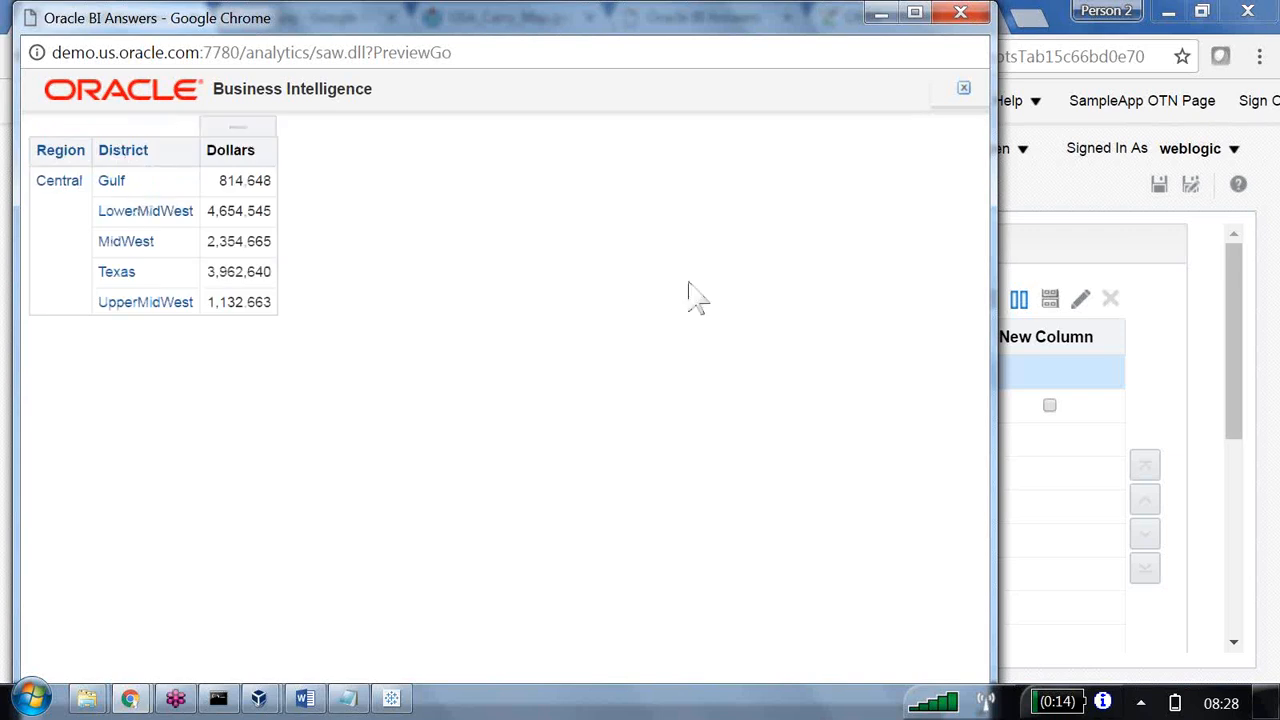
left_click(960, 12)
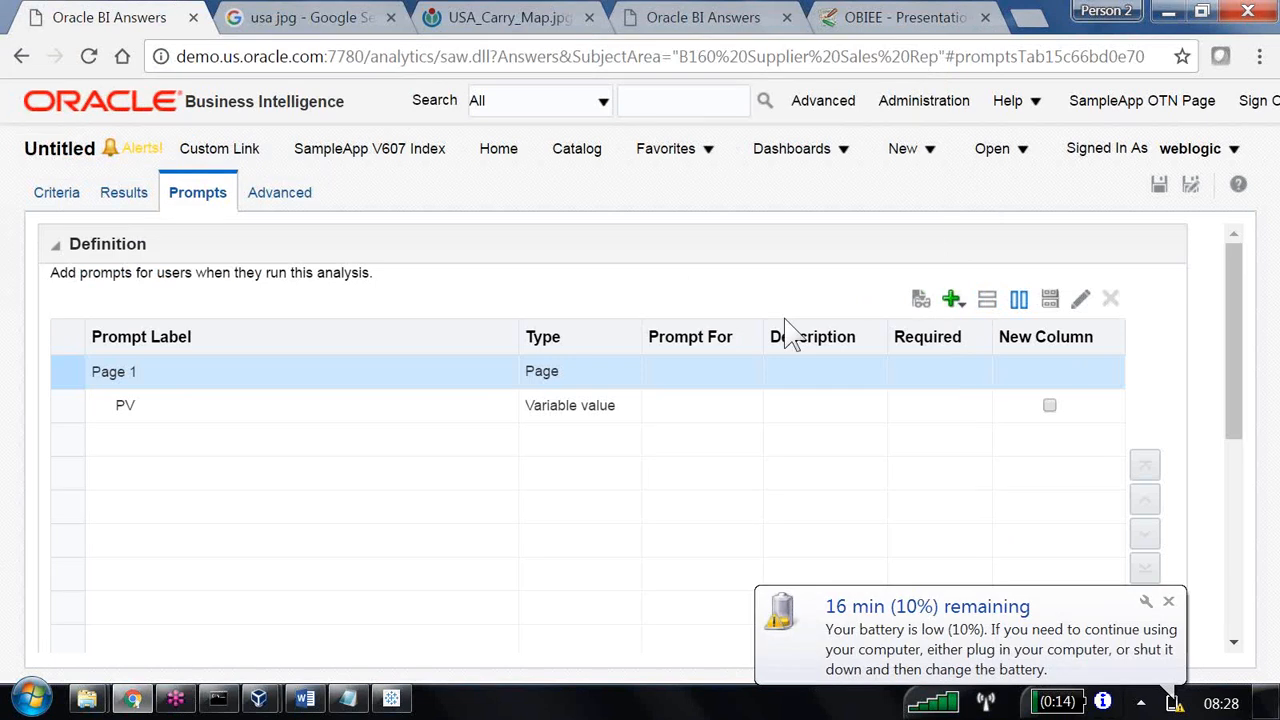
Preview the analysis with the district name Gulf as the PV value and examine the filter applied.
left_click(920, 297)
left_click(156, 146)
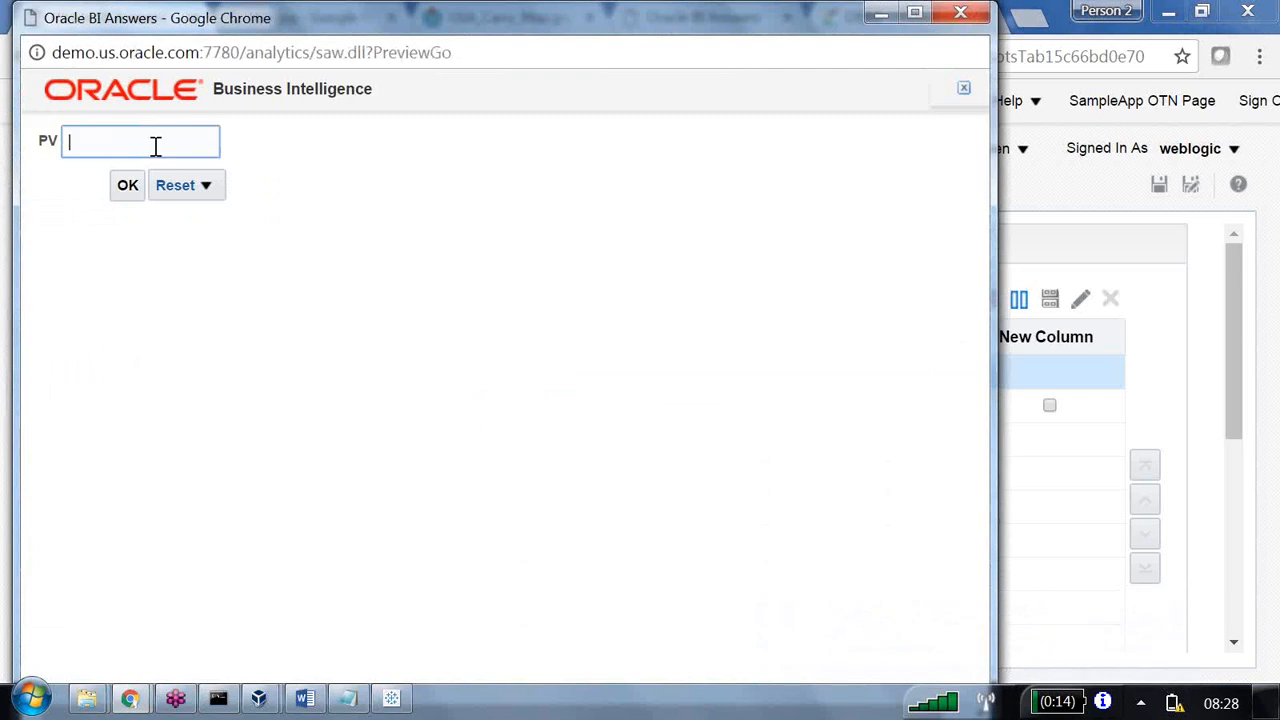
type("g")
key("BackSpace")
key("XF86MonBrightnessUp")
type("Gu")
key("XF86MonBrightnessUp")
type("lf")
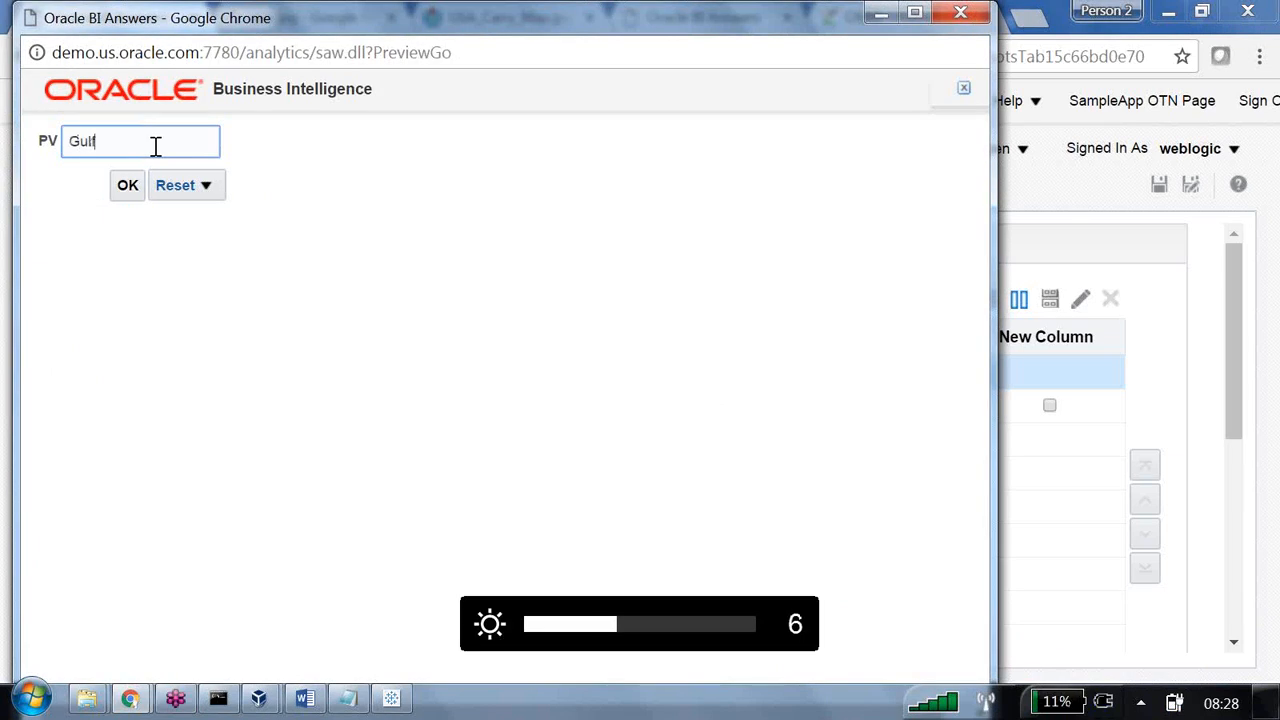
left_click(128, 187)
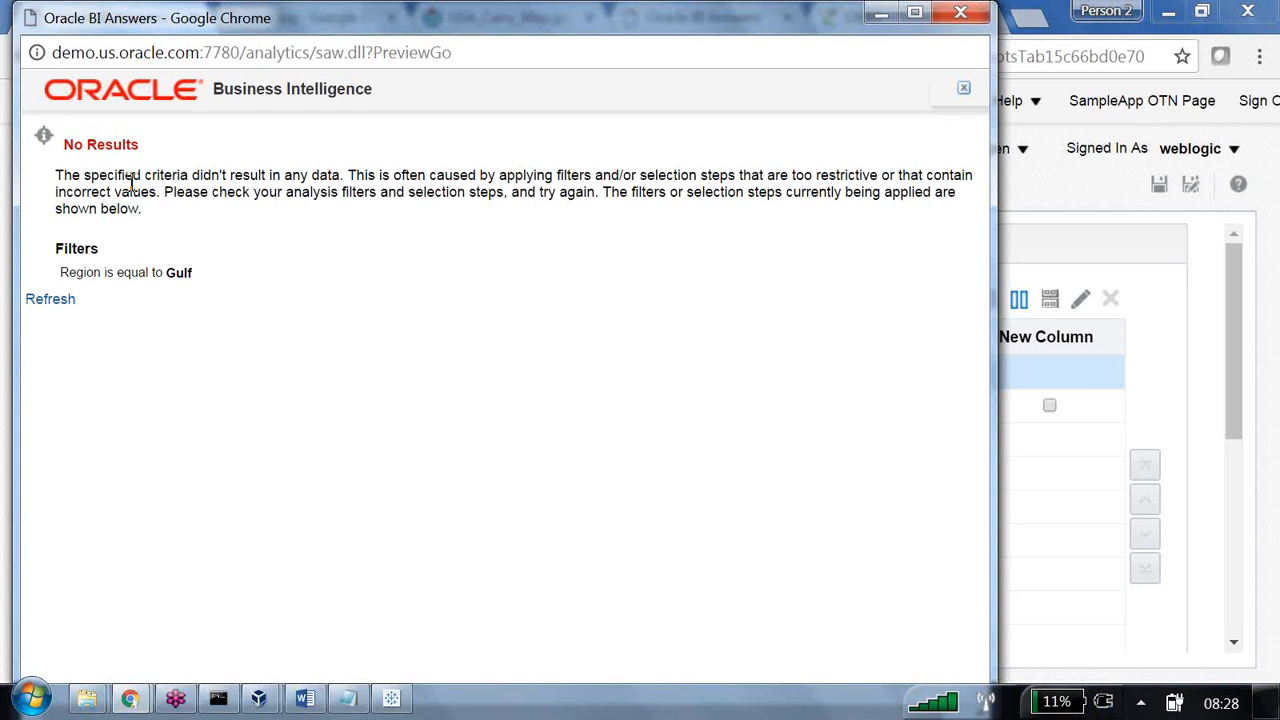
left_click_drag(62, 272, 217, 296)
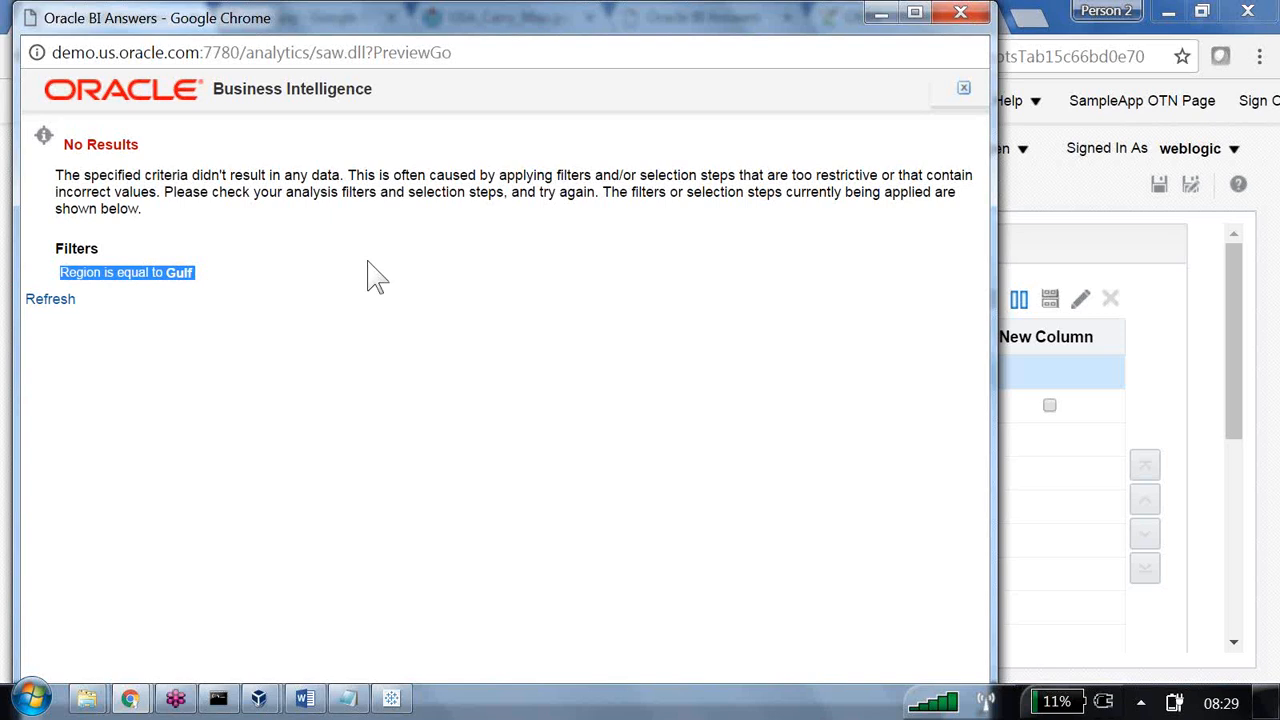
left_click(960, 16)
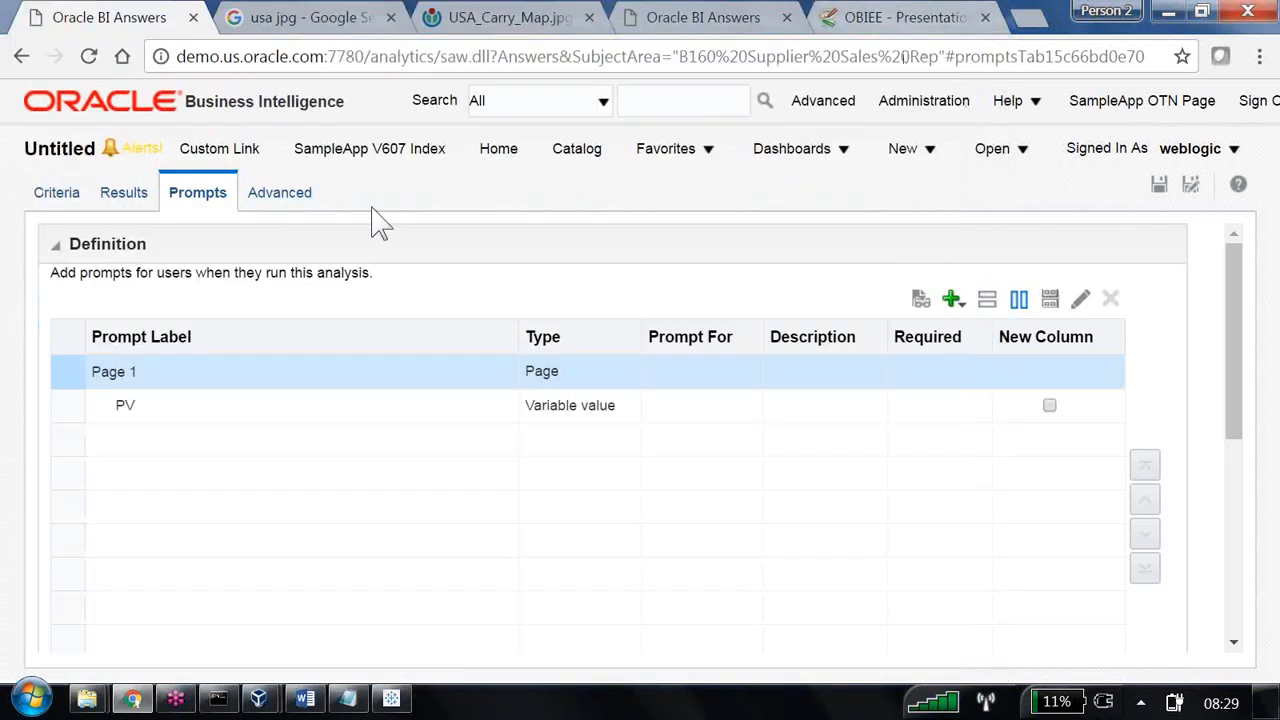
Add a filter making District equal to the presentation variable PV and combine it with the Region filter using OR.
left_click(78, 192)
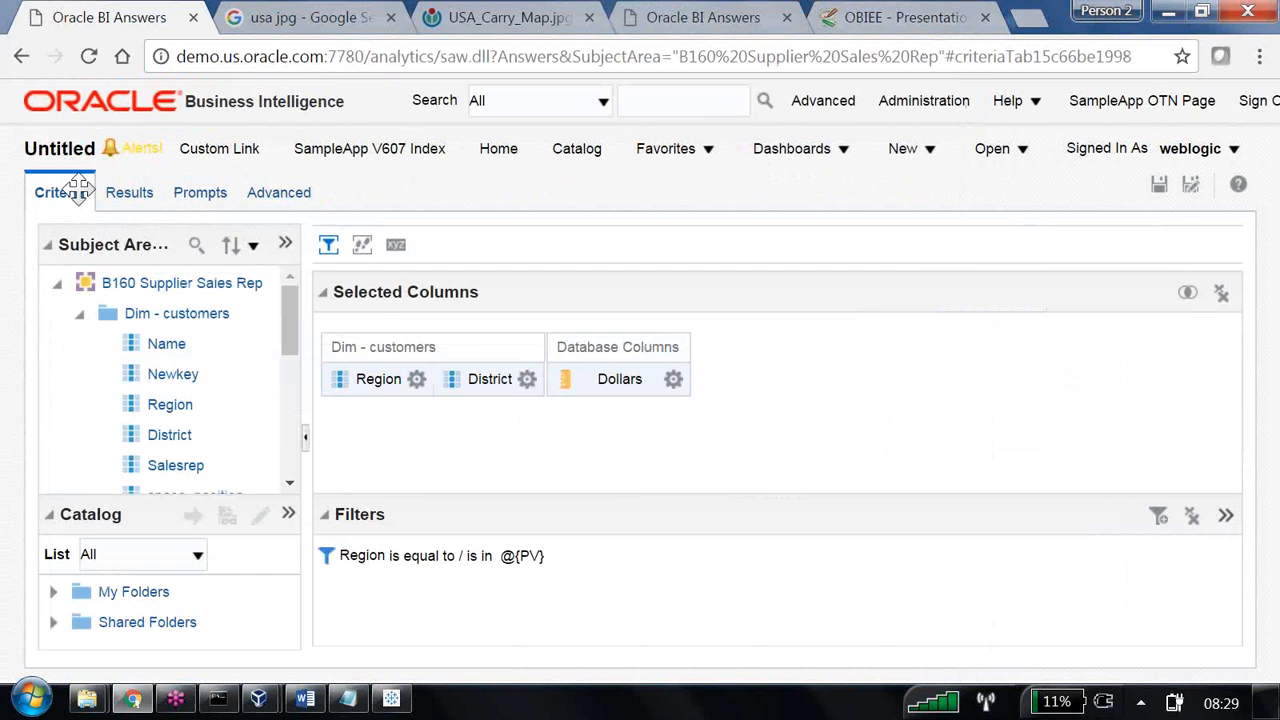
left_click(525, 379)
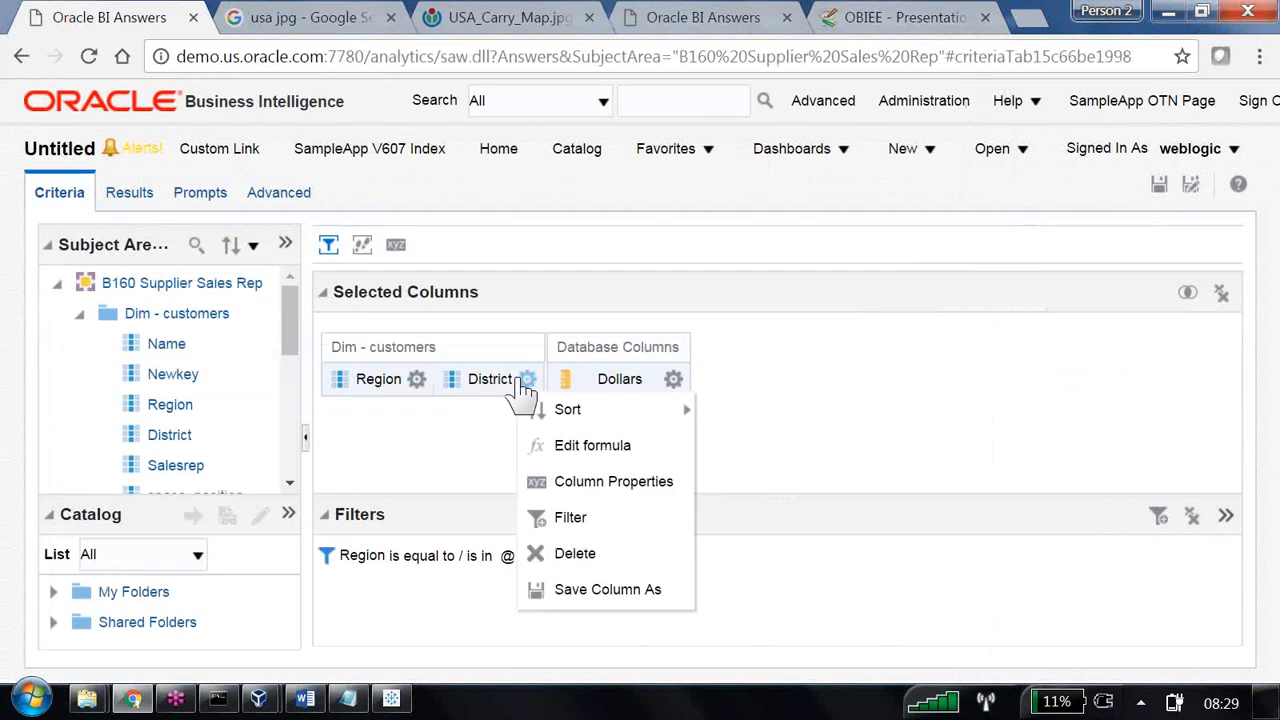
left_click(570, 517)
left_click(606, 358)
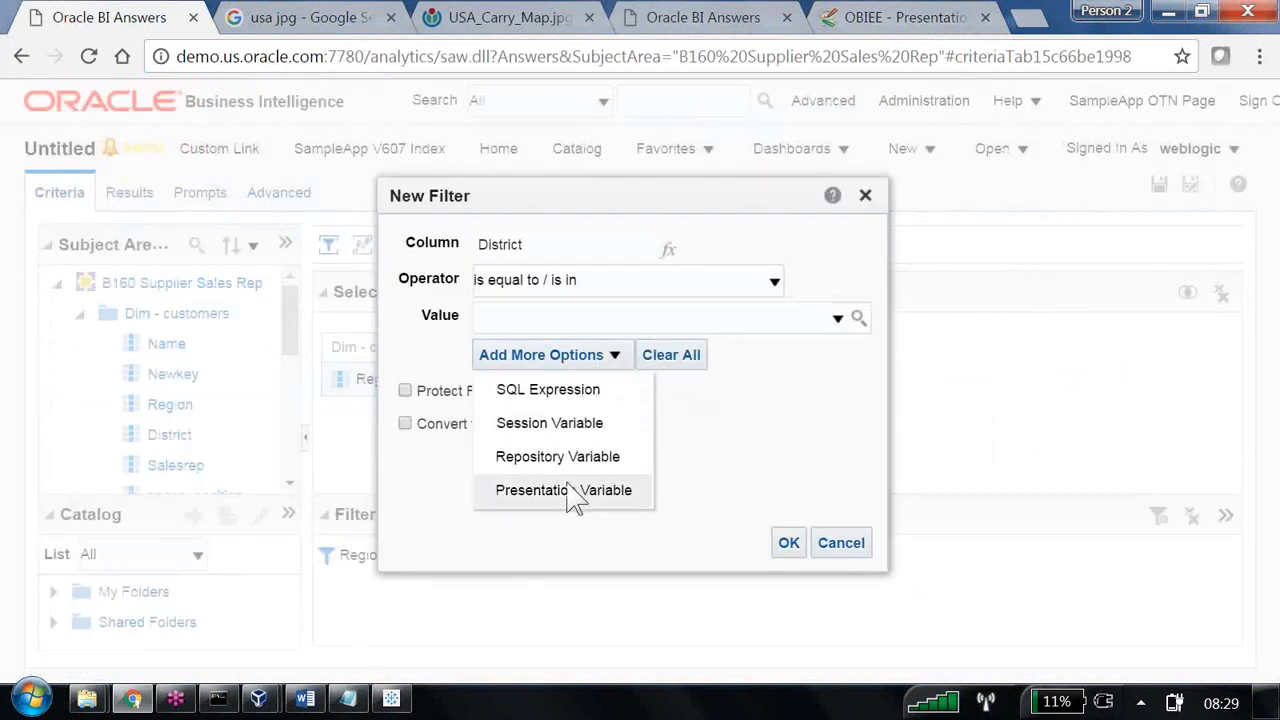
left_click(575, 490)
left_click(535, 355)
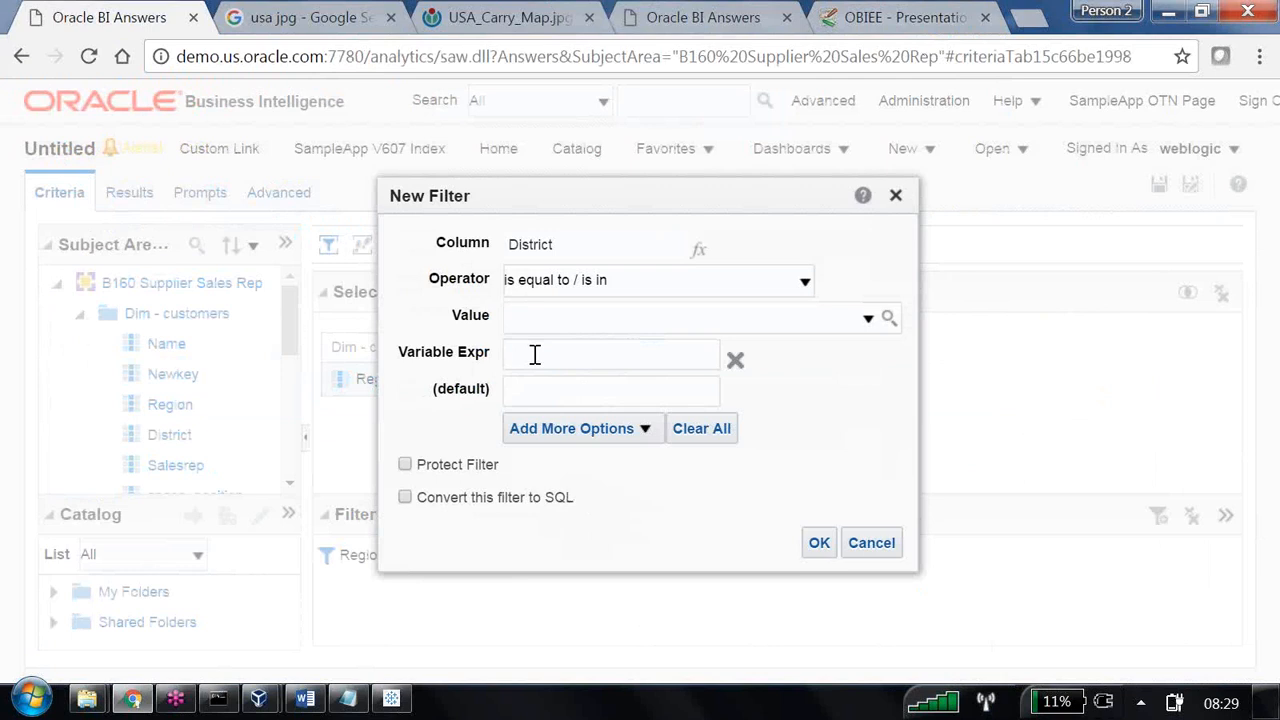
type("PM")
left_click(820, 546)
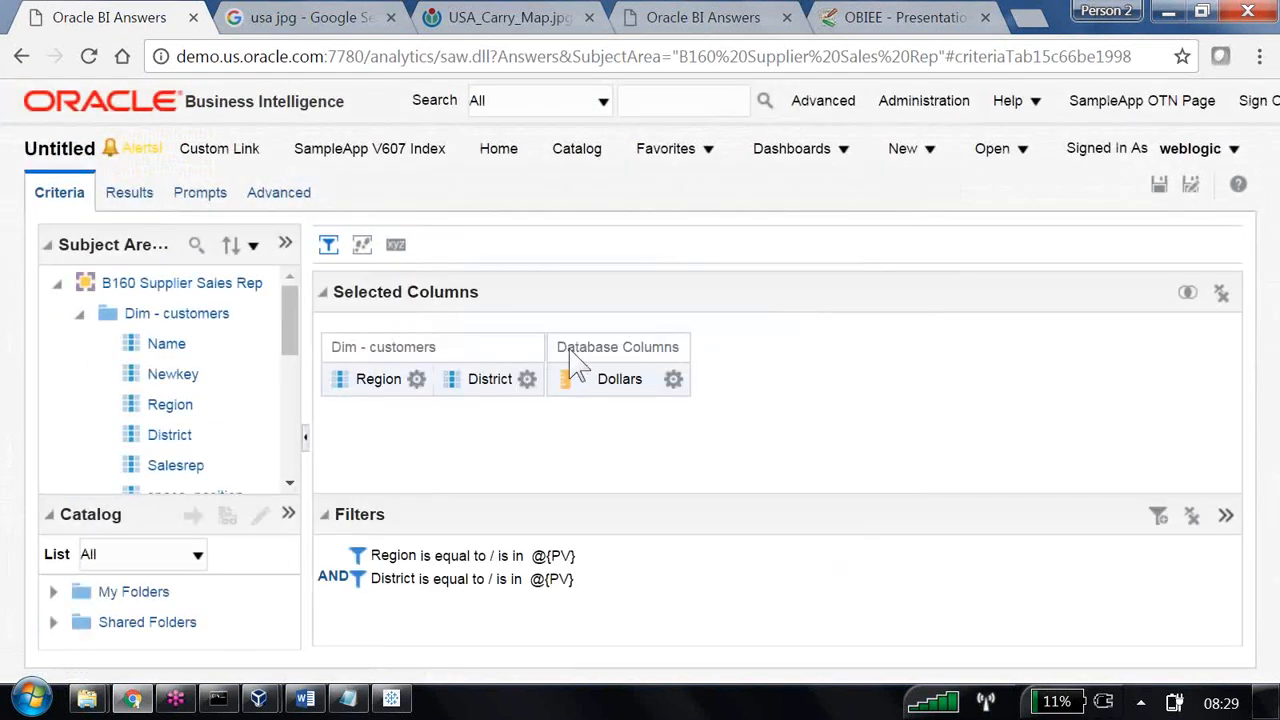
mouse_move(336, 584)
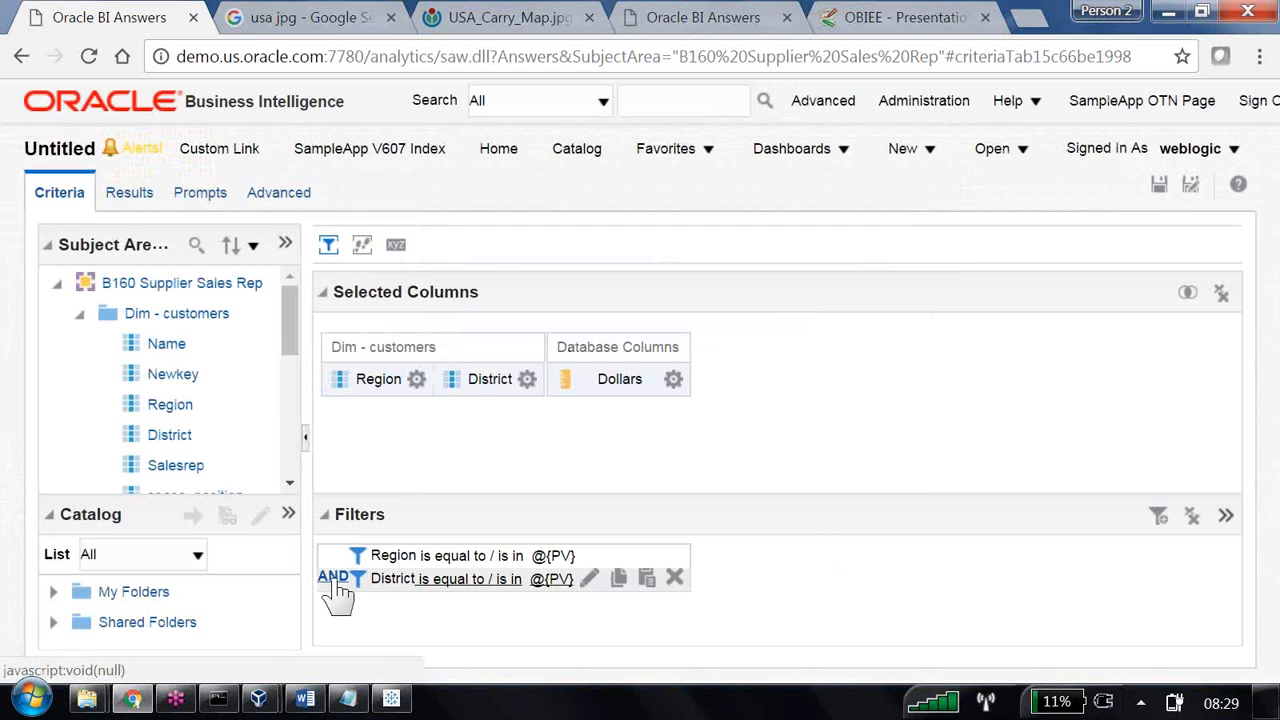
left_click(333, 578)
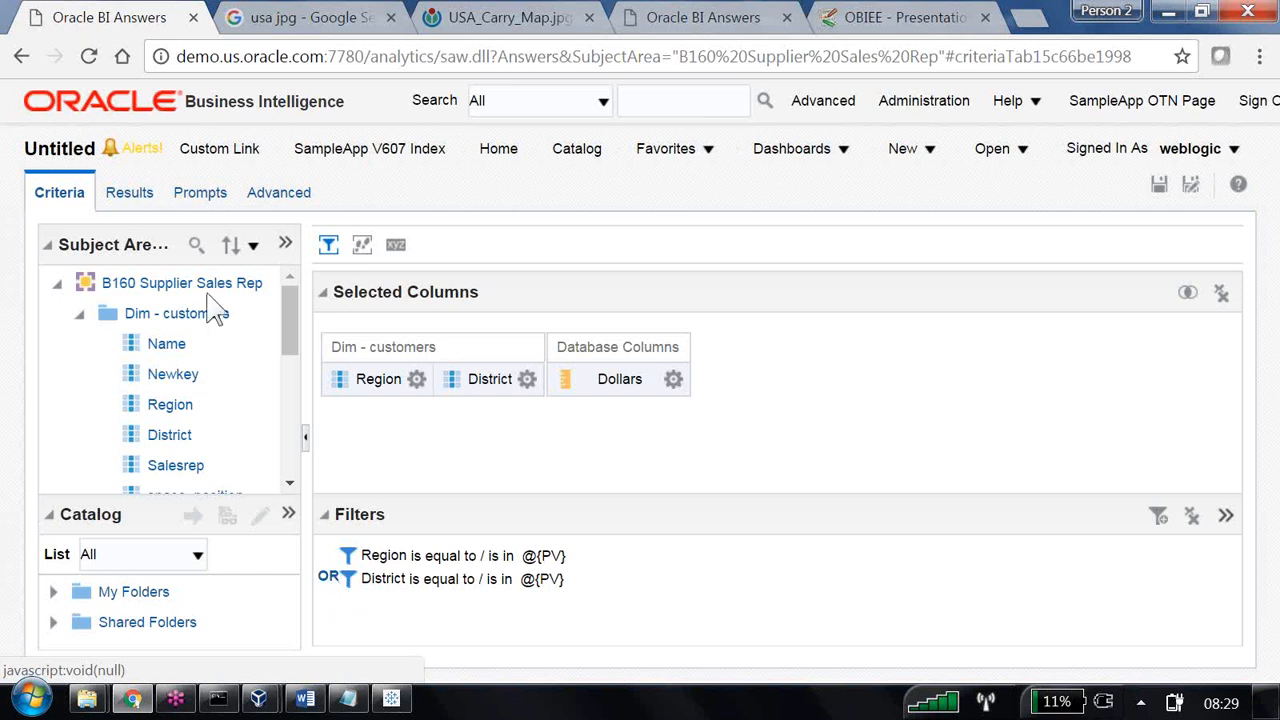
Go back to the prompts definition and preview the OR-filtered analysis with East as the PV value.
left_click(203, 196)
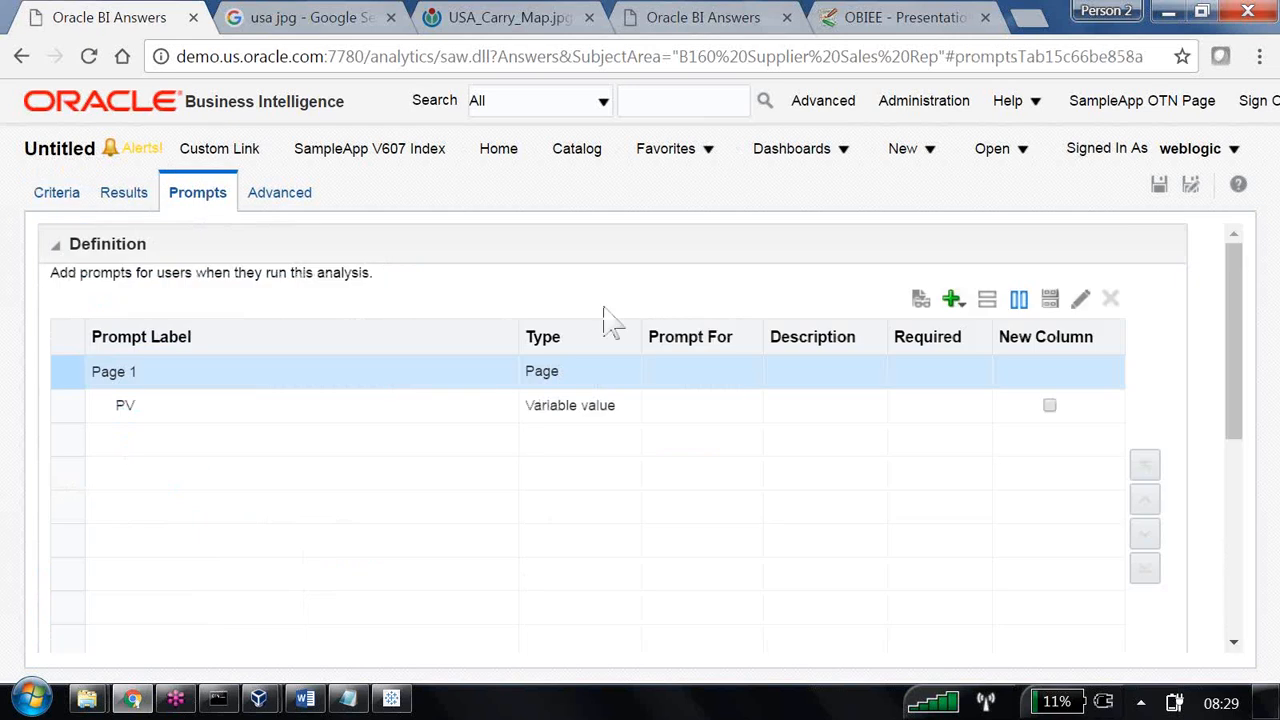
left_click(920, 298)
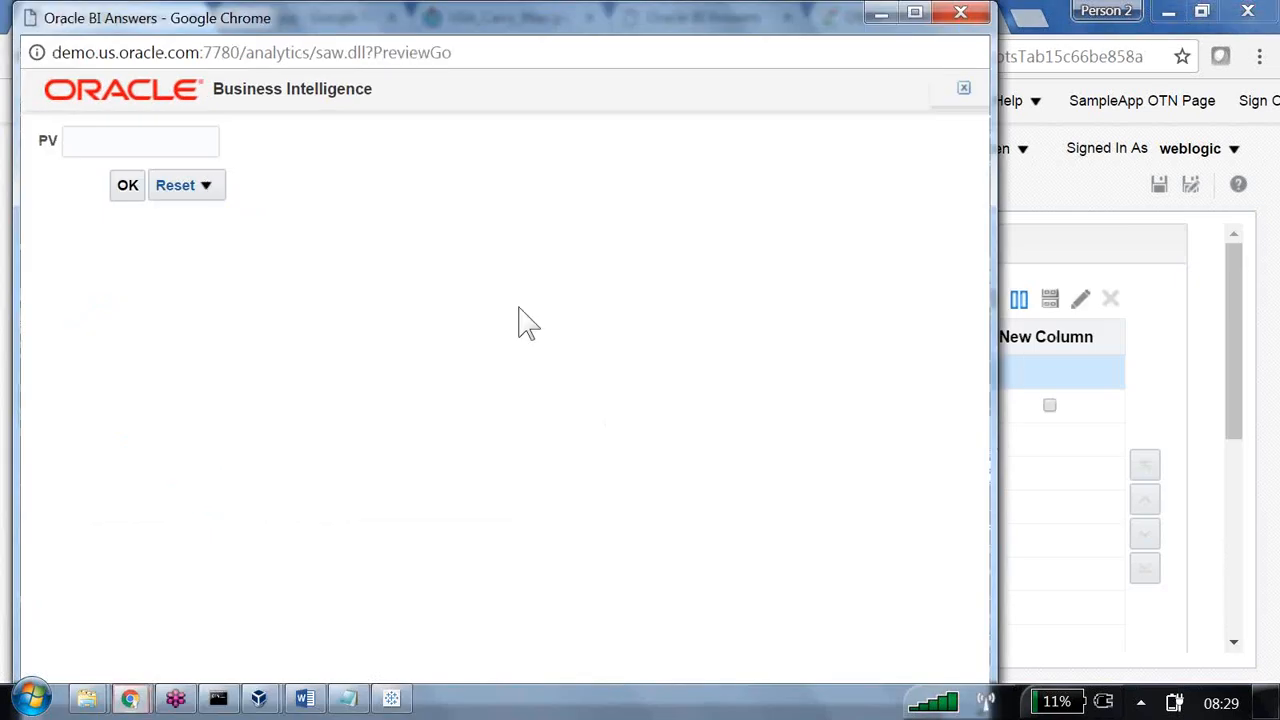
left_click(130, 149)
type("East")
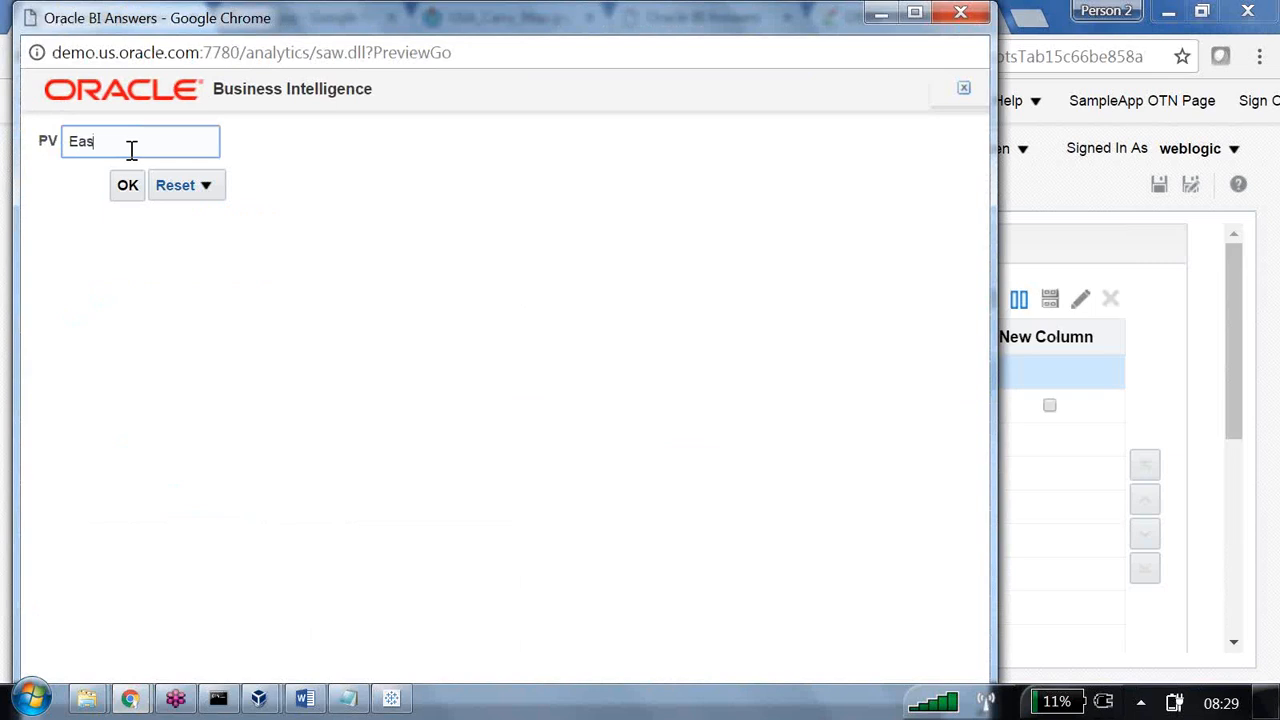
left_click(127, 183)
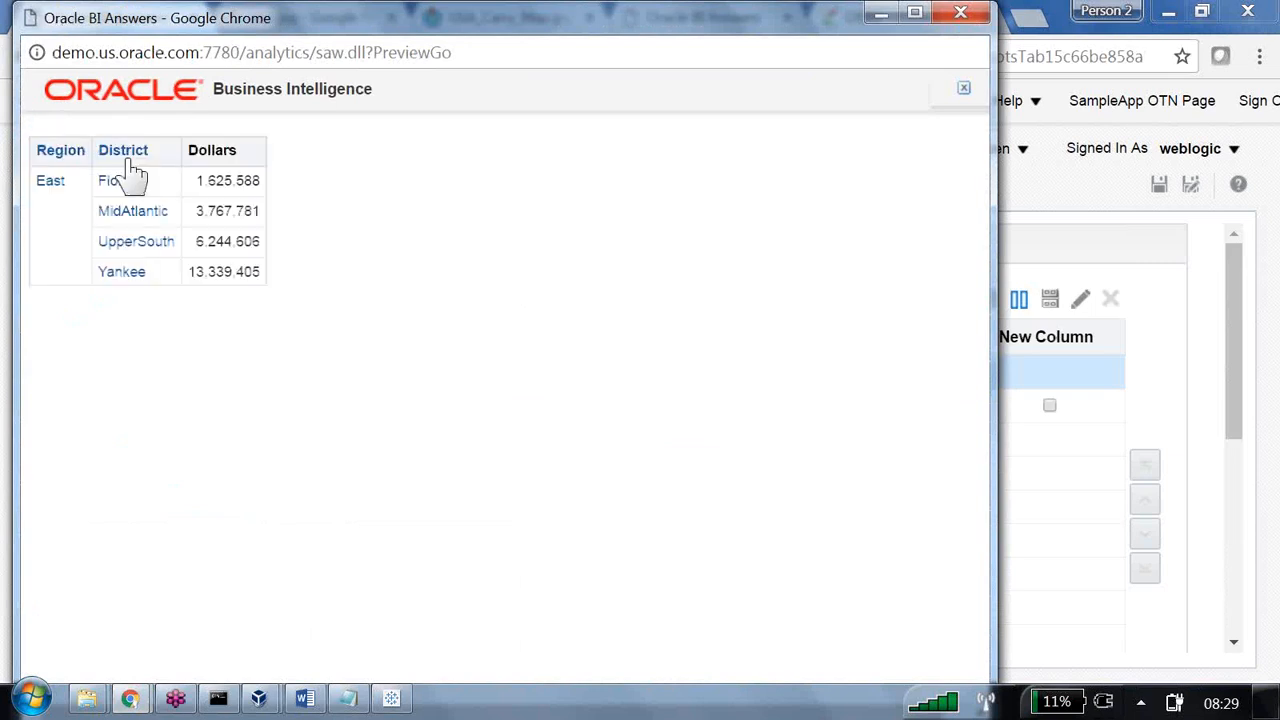
left_click(961, 12)
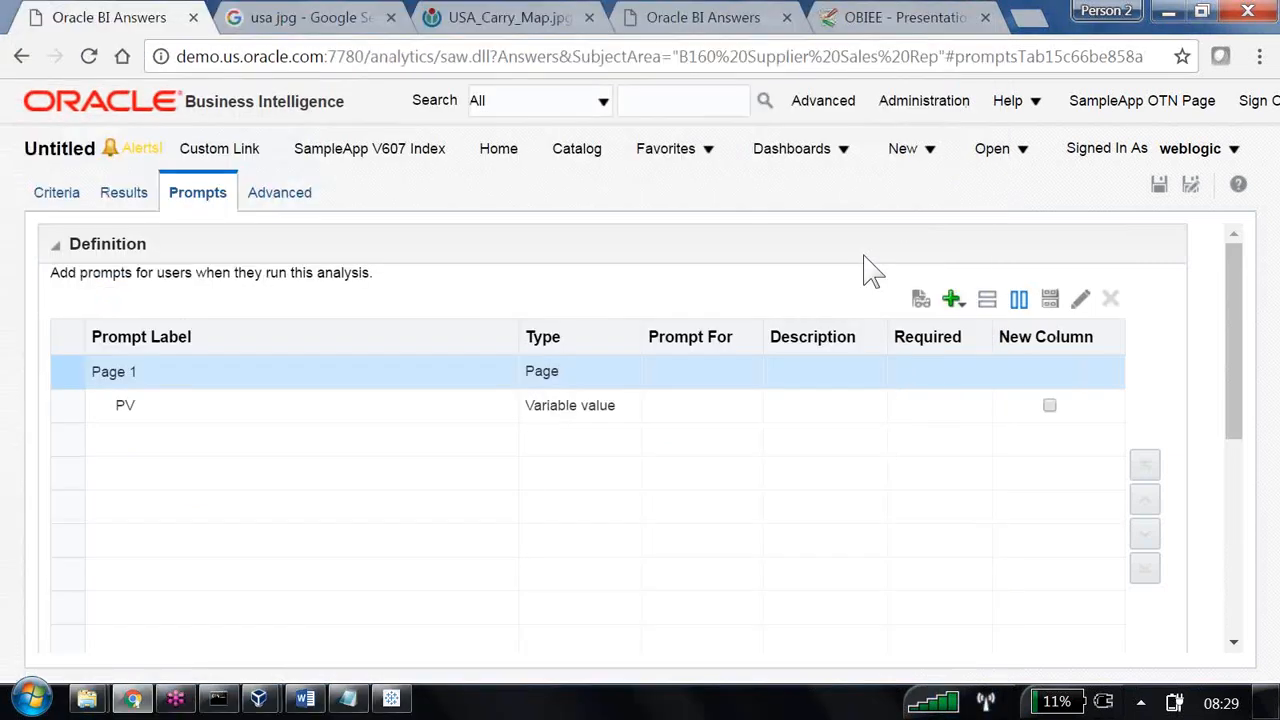
Preview the OR-filtered analysis with the district name Gulf as the PV value and close the preview.
left_click(917, 294)
left_click(121, 146)
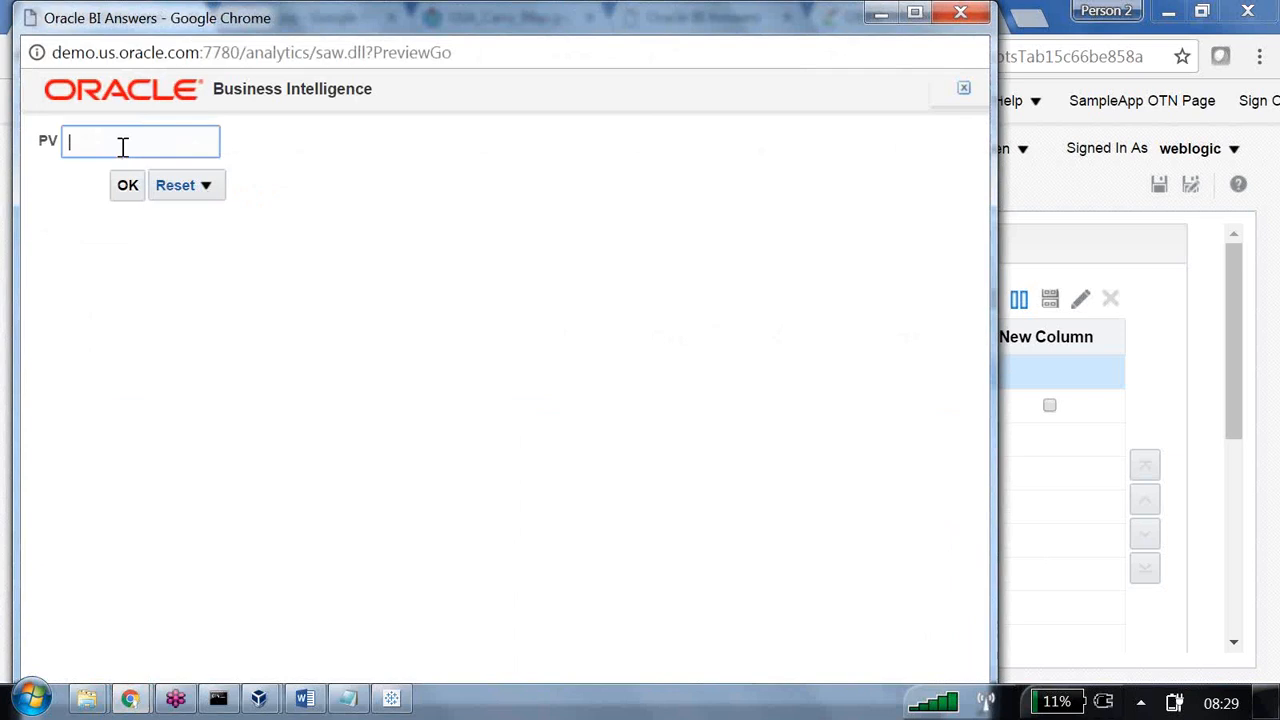
type("Gulf")
left_click(127, 185)
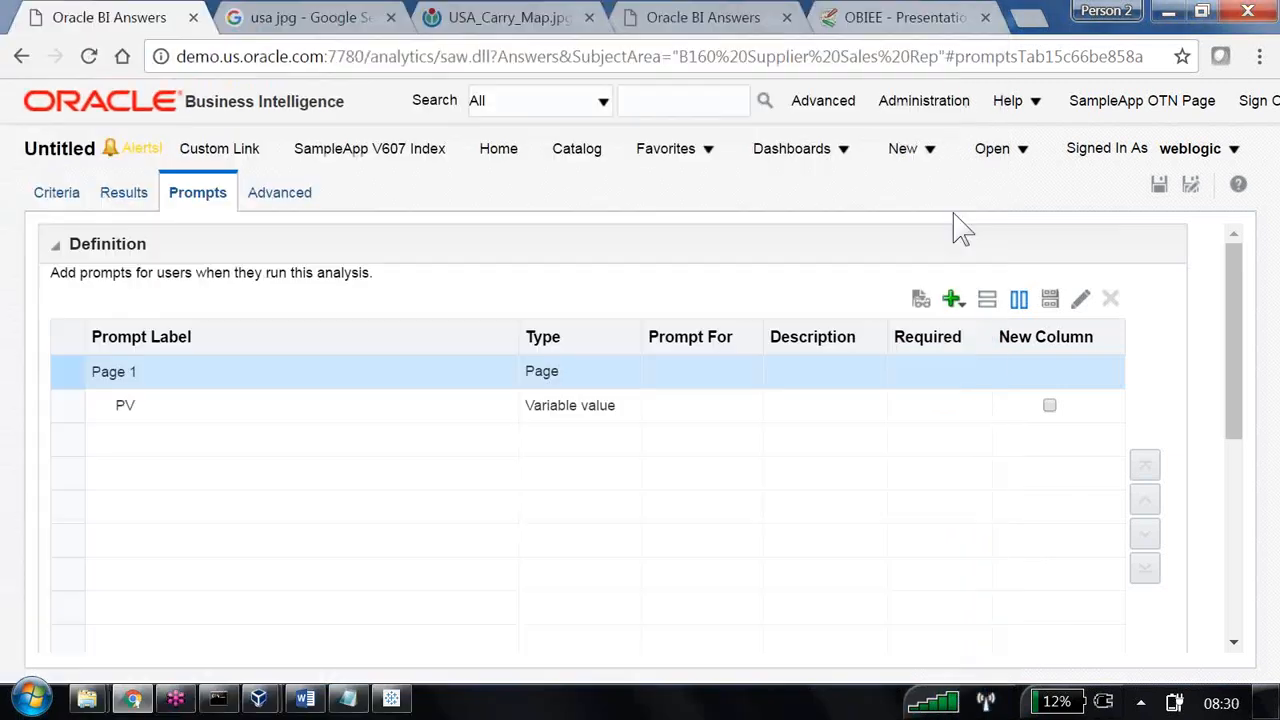
left_click(960, 12)
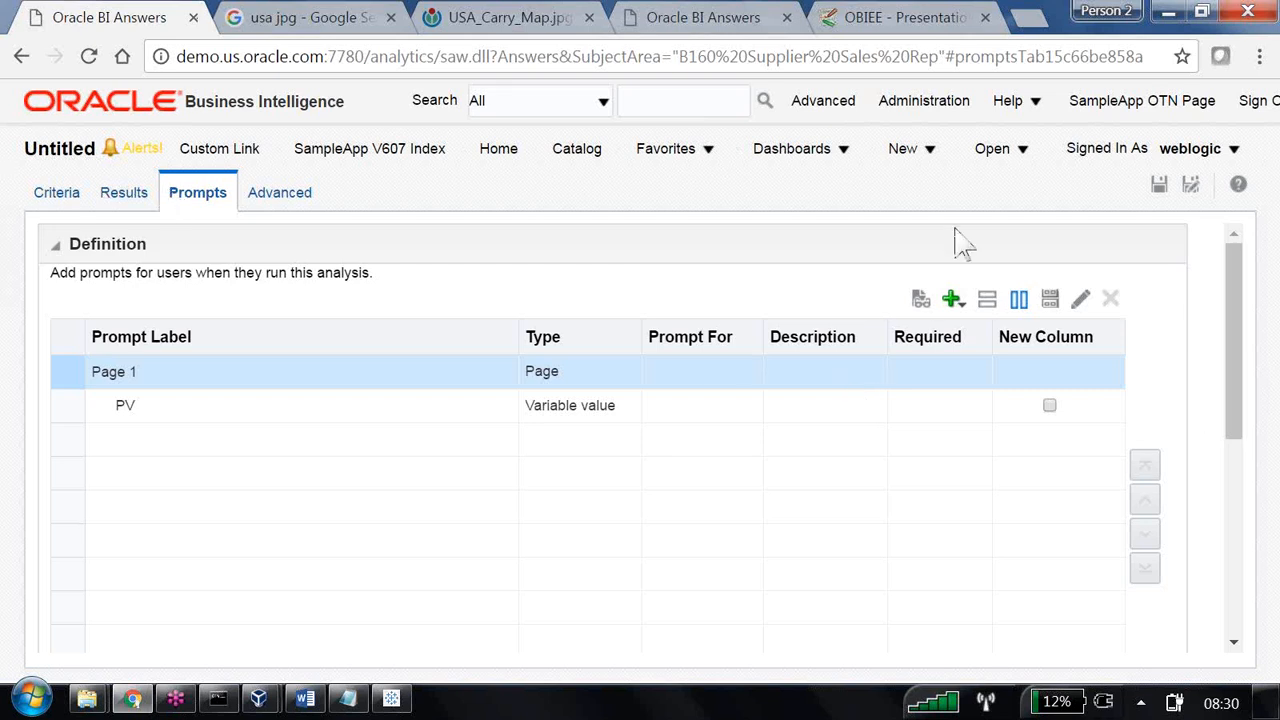
Preview the analysis with lowercase central as the PV value, examine the Region and District filters applied, and close the preview.
left_click(921, 297)
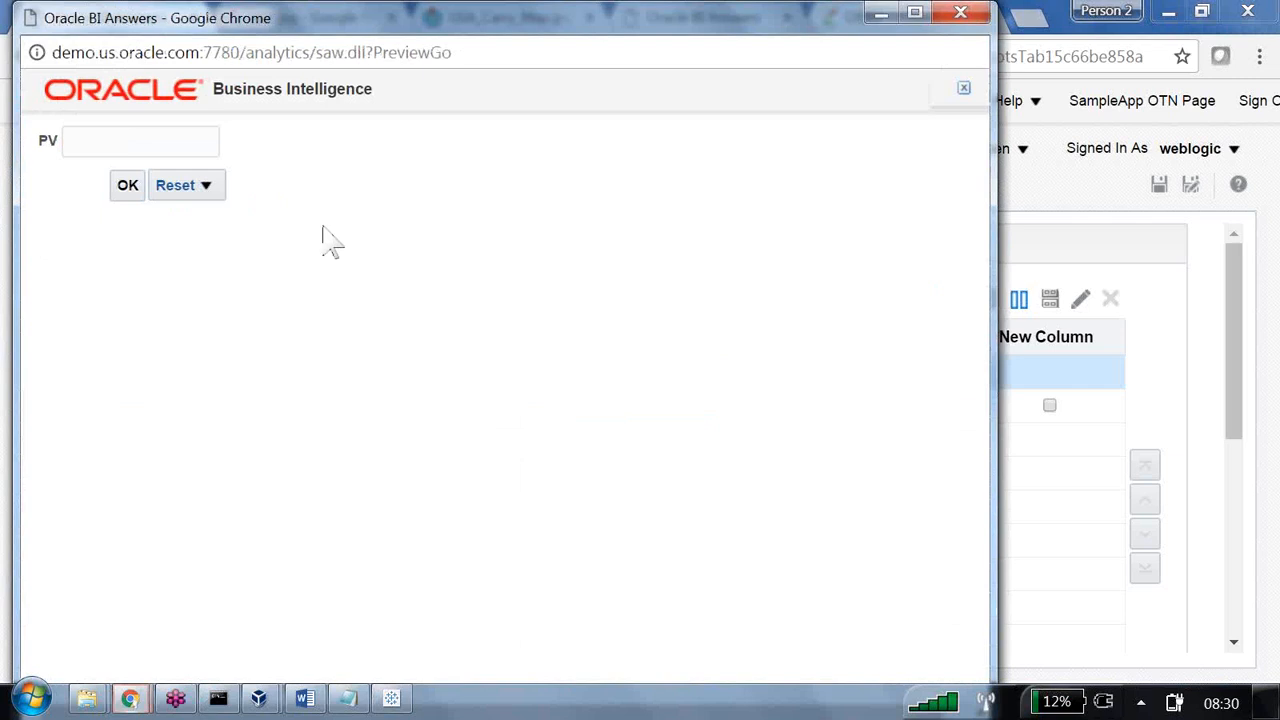
left_click(170, 145)
type("central")
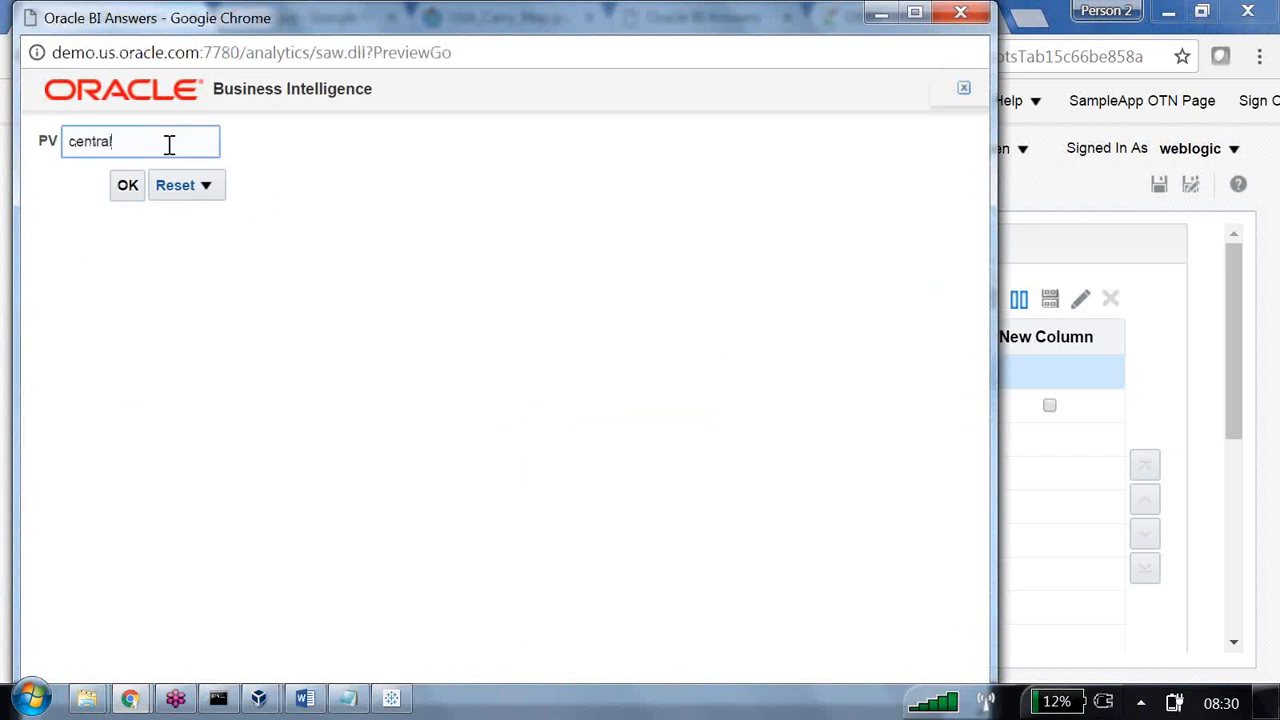
left_click(127, 190)
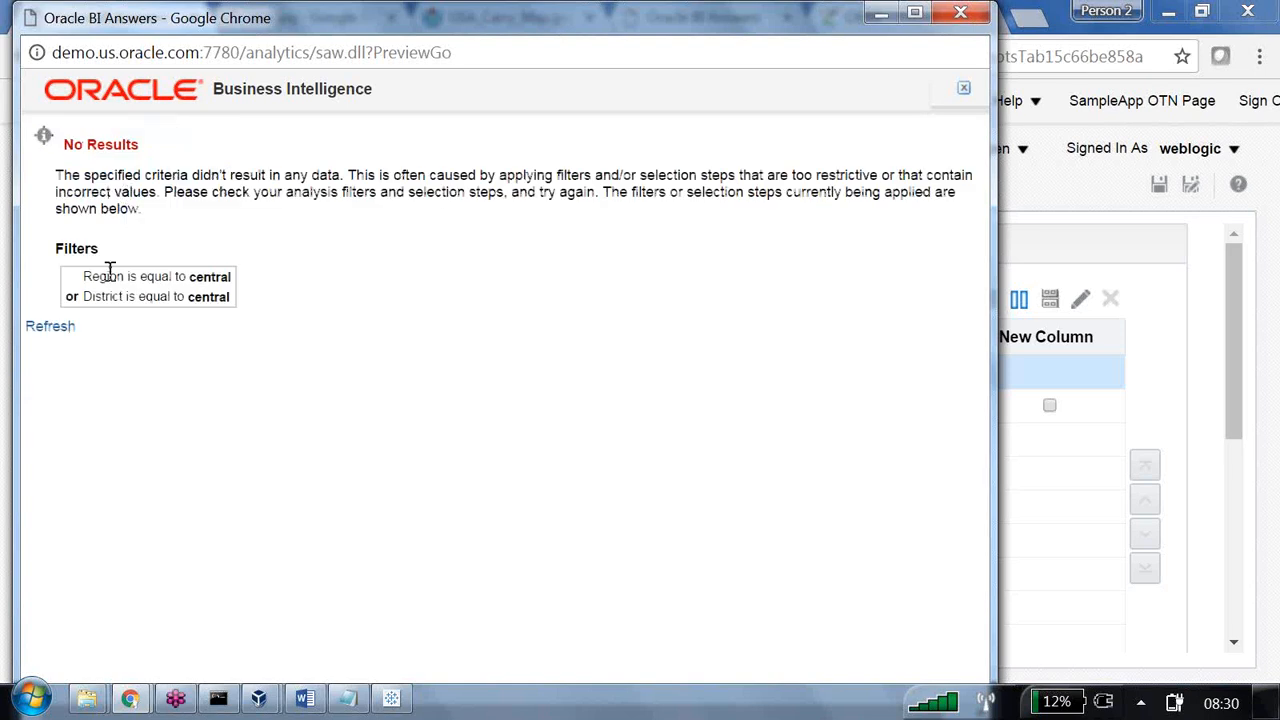
left_click_drag(83, 277, 225, 280)
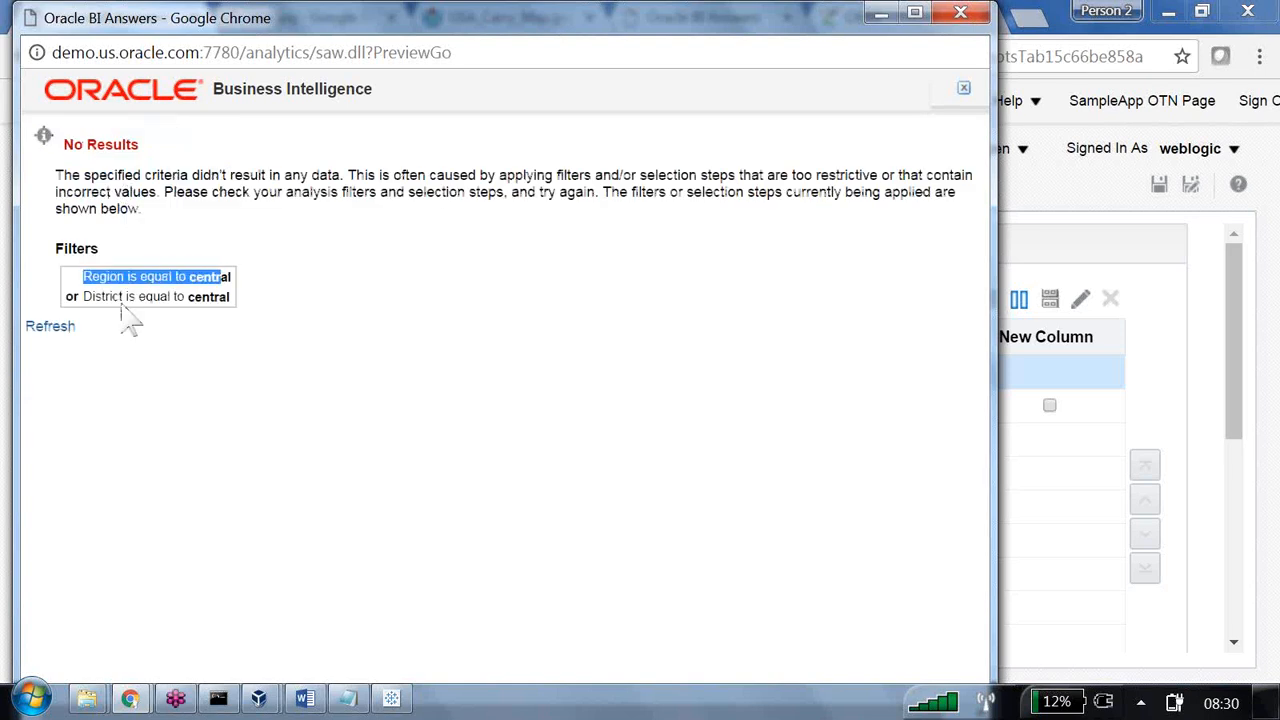
left_click_drag(90, 297, 221, 296)
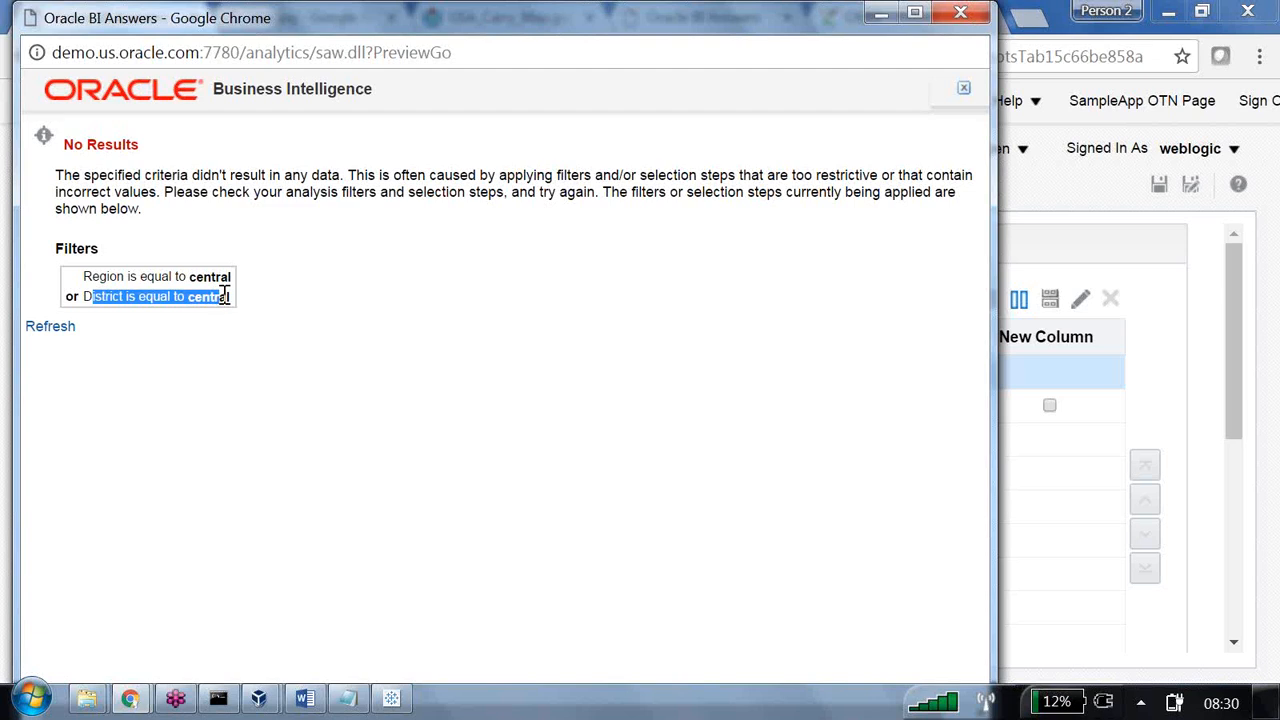
left_click(961, 13)
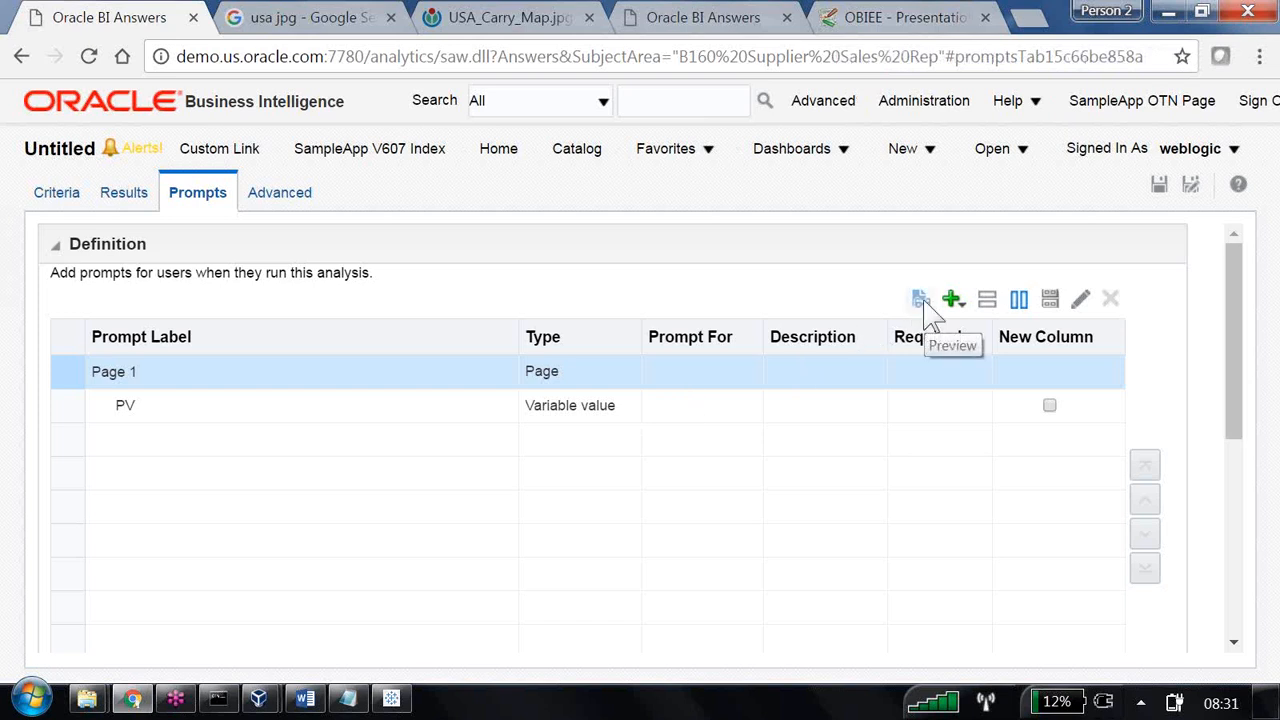
Edit the PV prompt so its user input is a Choice List whose values come from SQL Results.
left_click(637, 403)
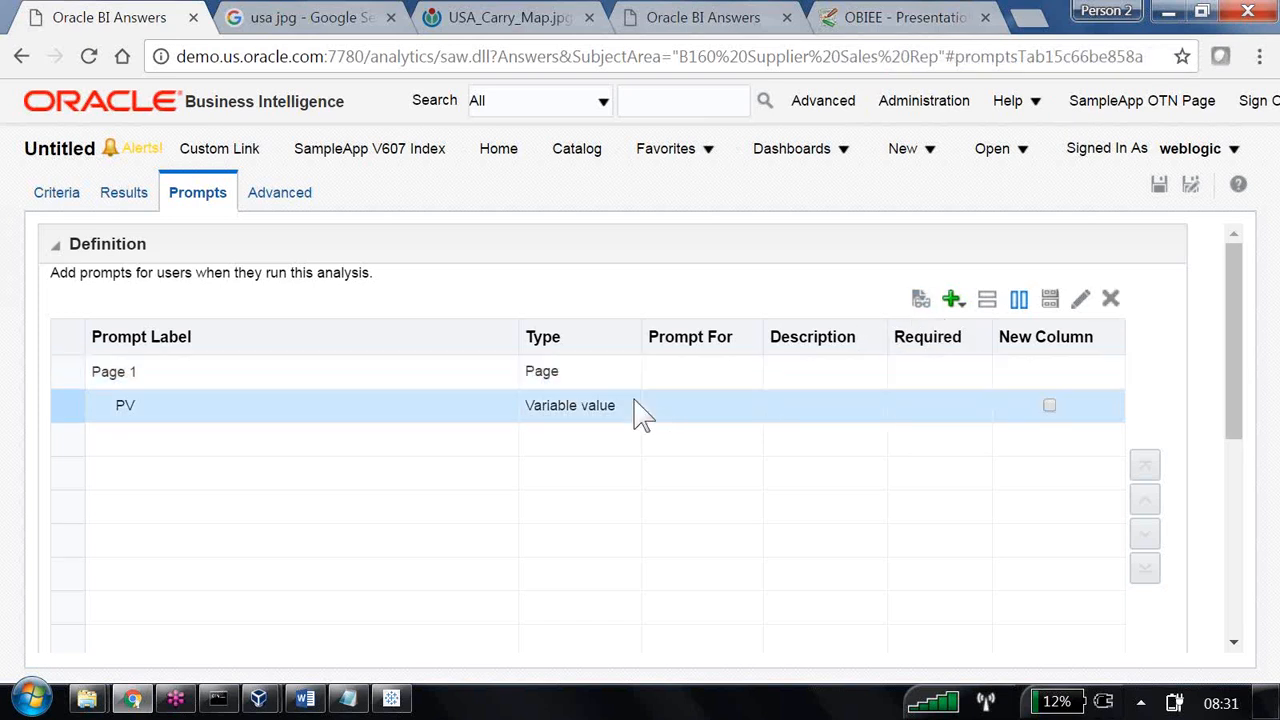
left_click(1082, 300)
left_click(422, 456)
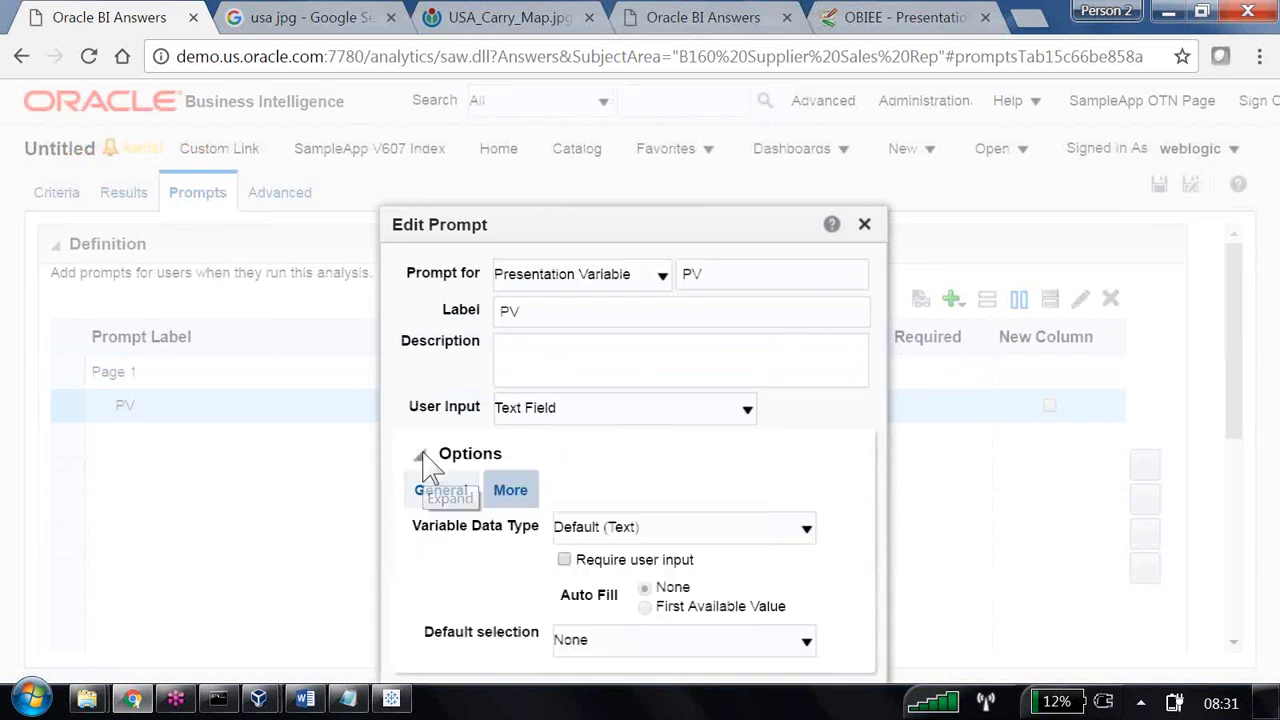
left_click_drag(608, 243, 575, 110)
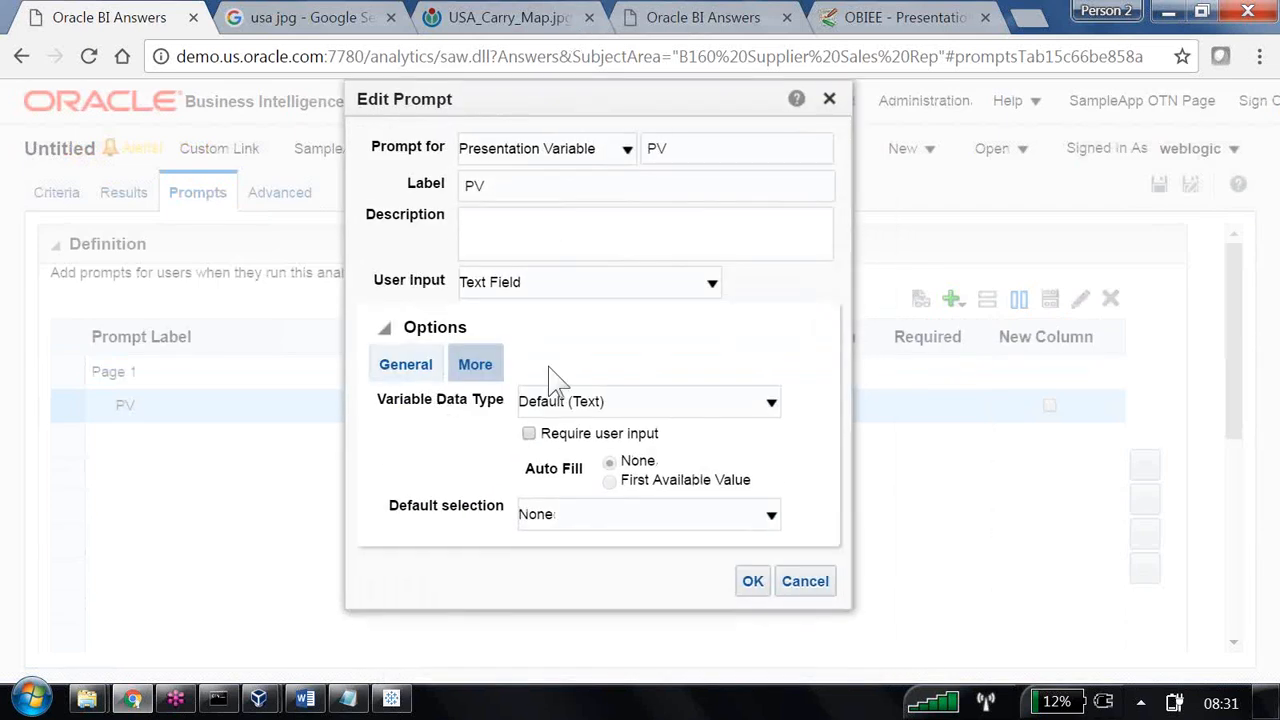
left_click(601, 286)
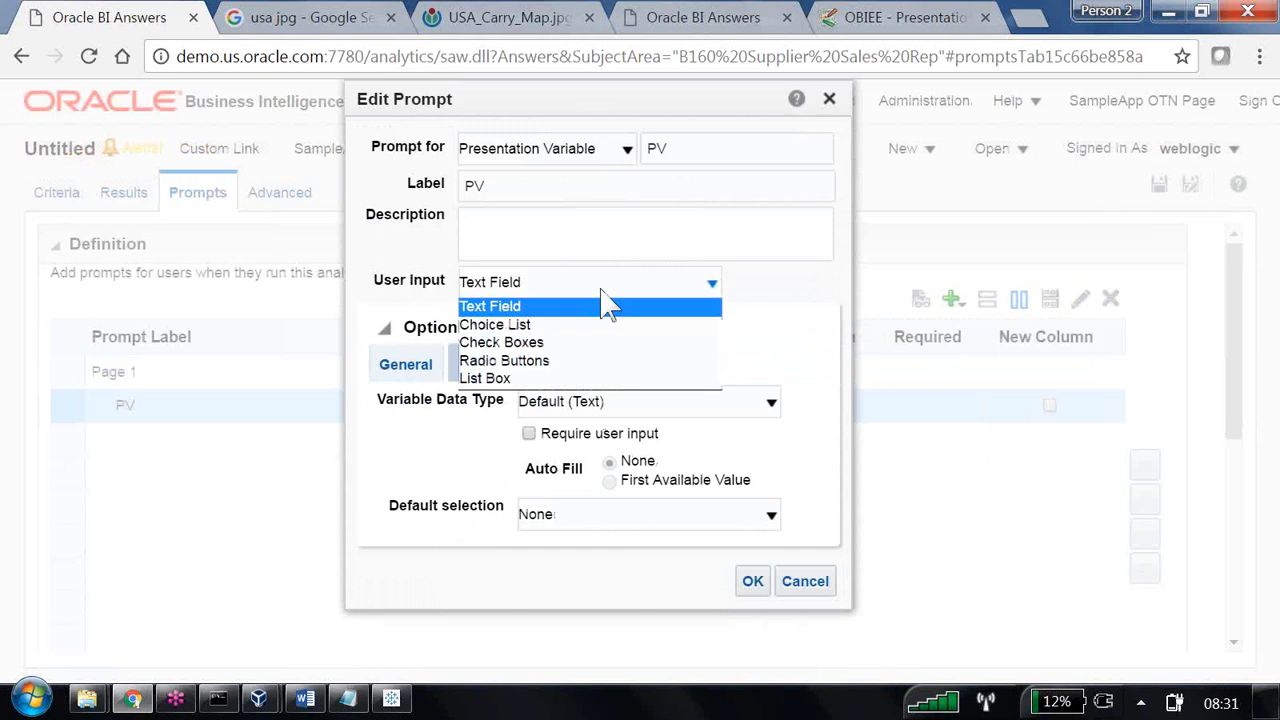
left_click(532, 326)
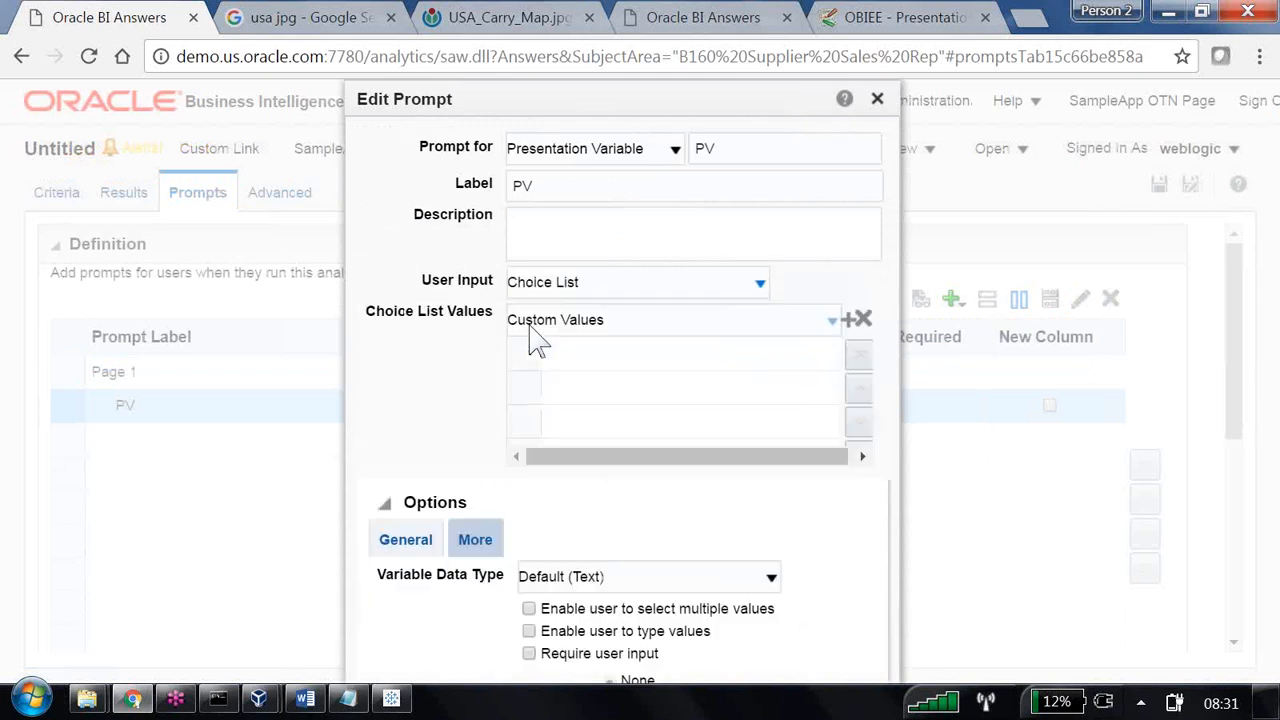
left_click_drag(646, 112, 636, 48)
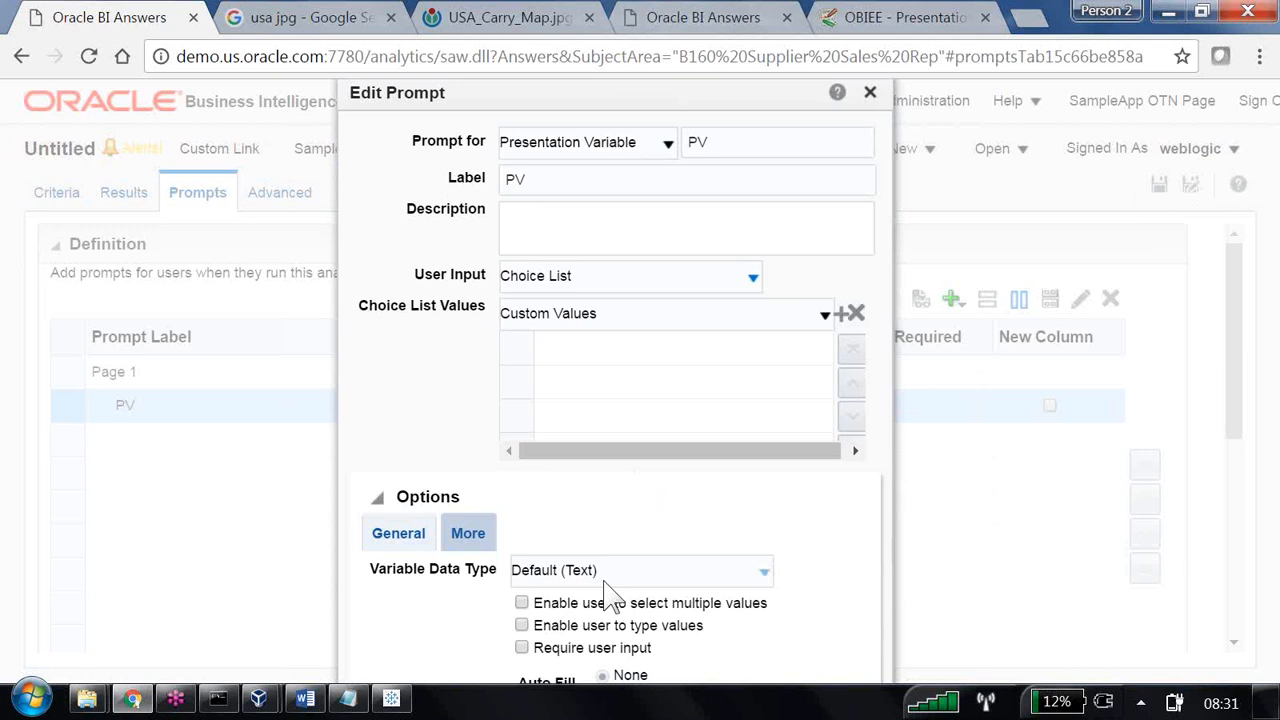
left_click(710, 320)
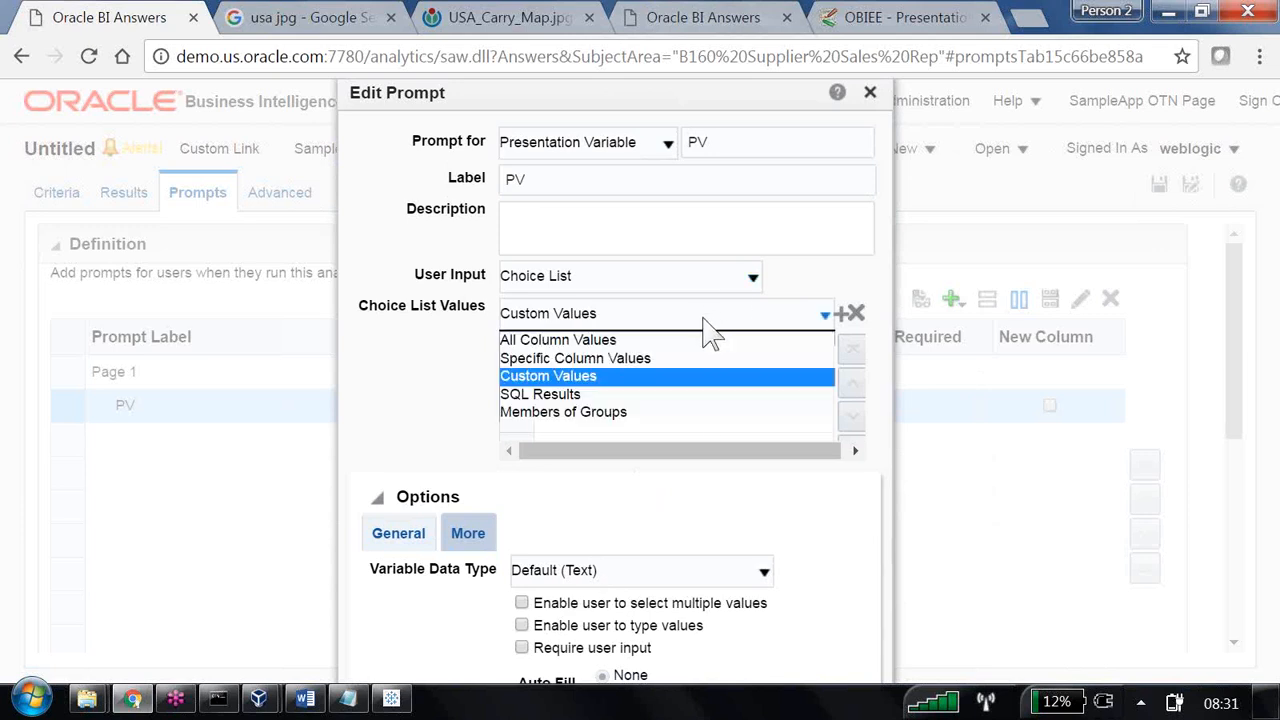
left_click(570, 394)
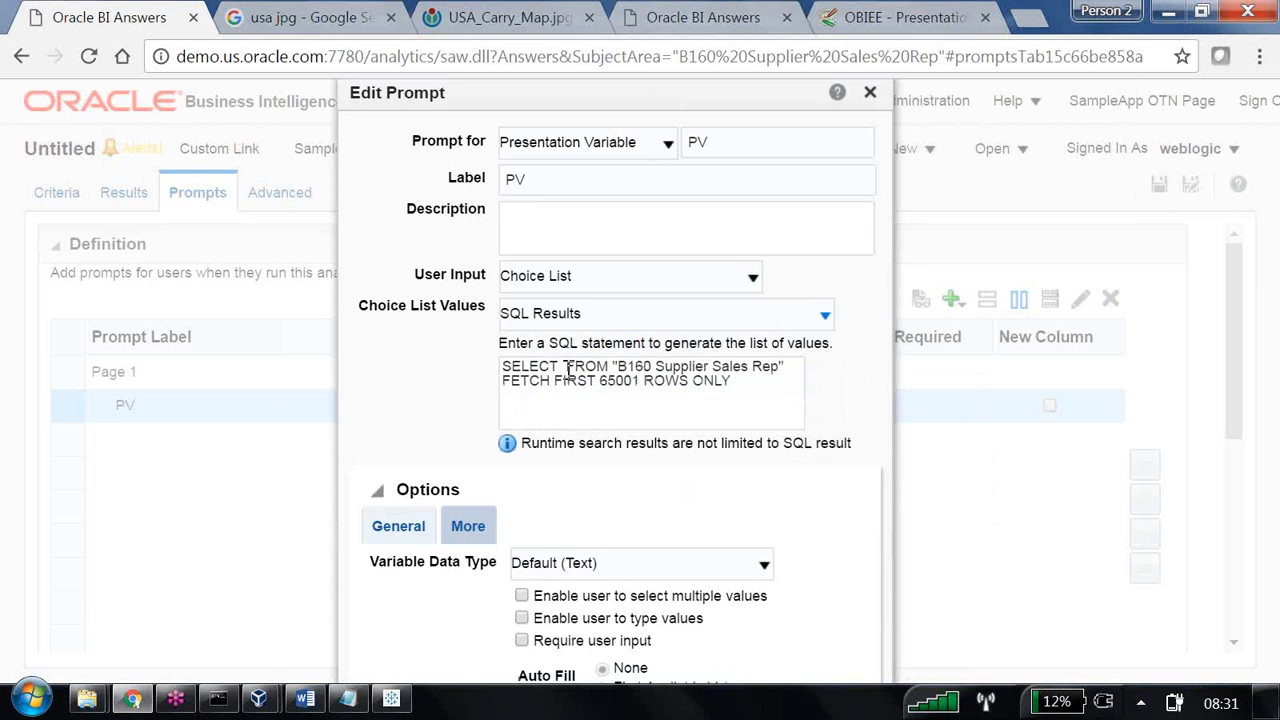
Complete the SQL statement to select "Dim - customers"."Region" from "B160 Supplier Sales Rep" and remove the FETCH FIRST 65001 ROWS ONLY clause.
left_click(567, 369)
type("session.locale")
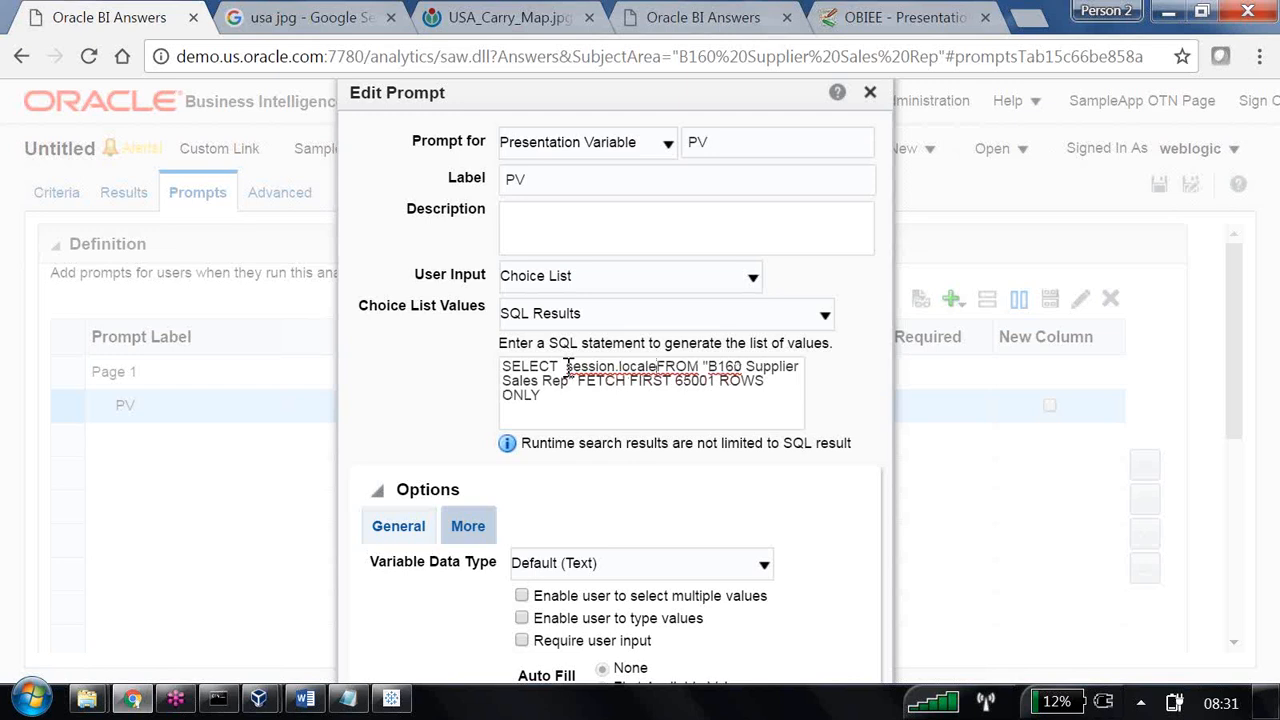
key("ctrl+z")
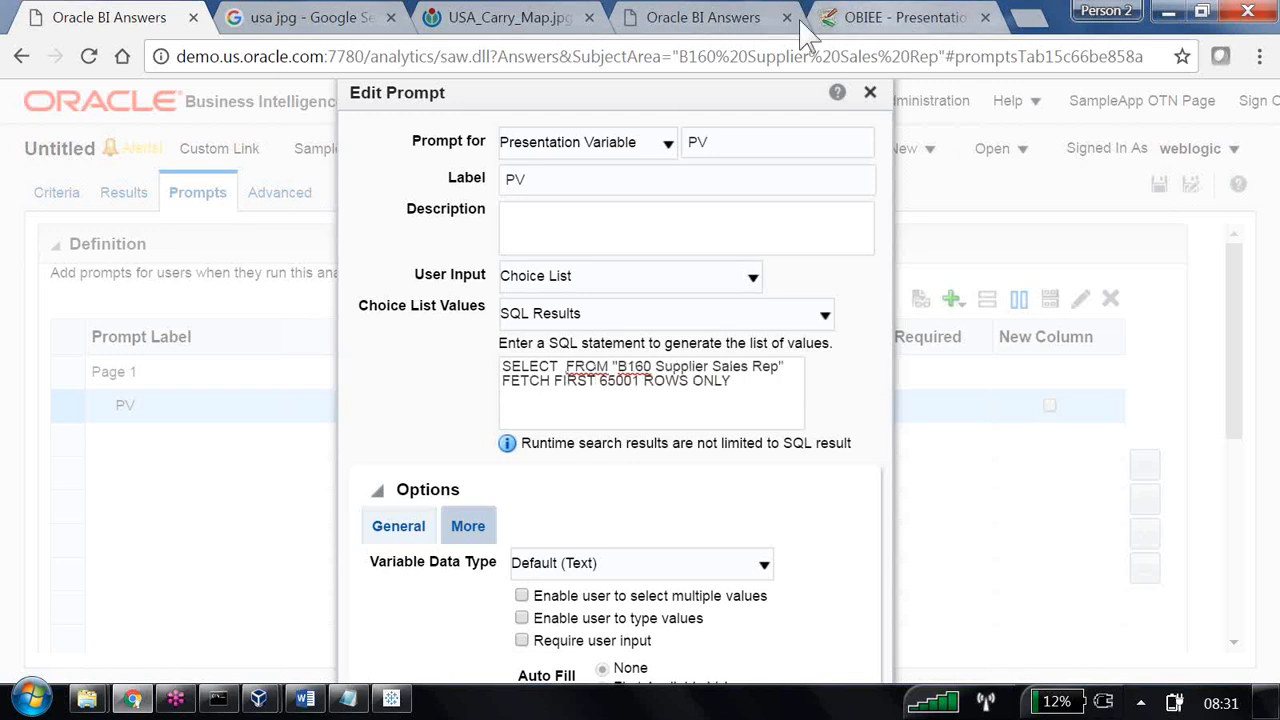
left_click(720, 18)
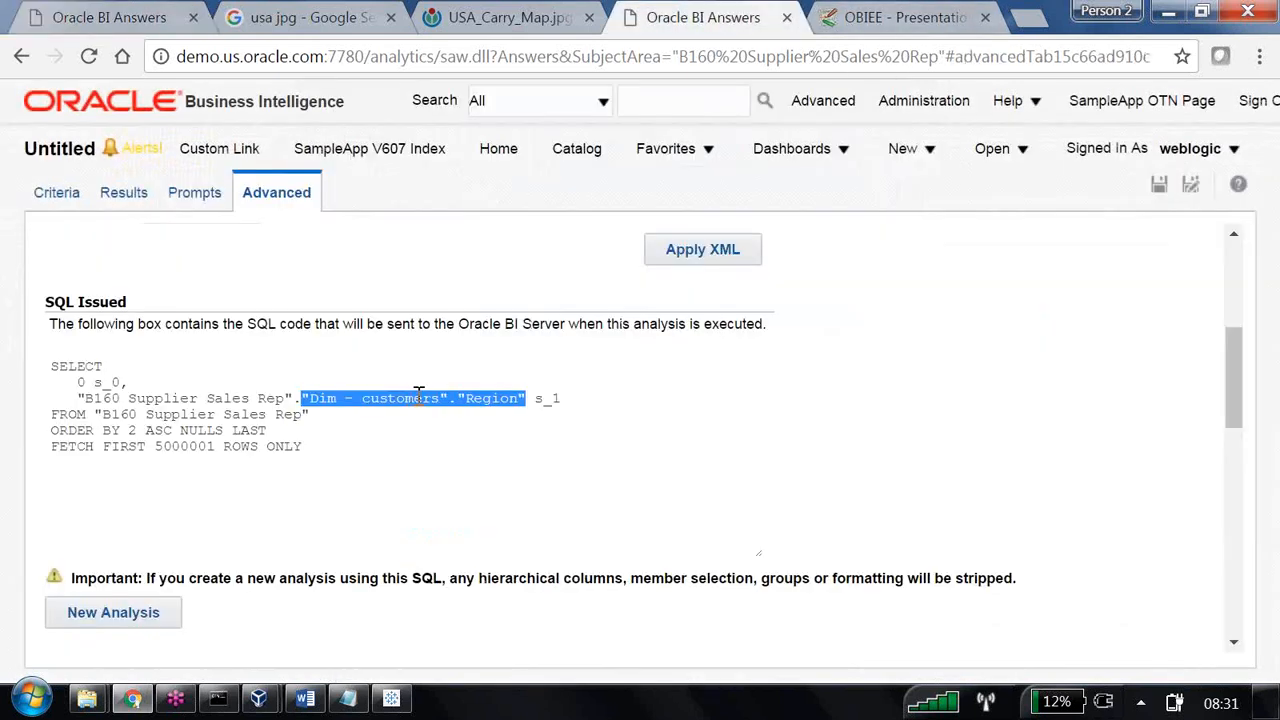
left_click(150, 18)
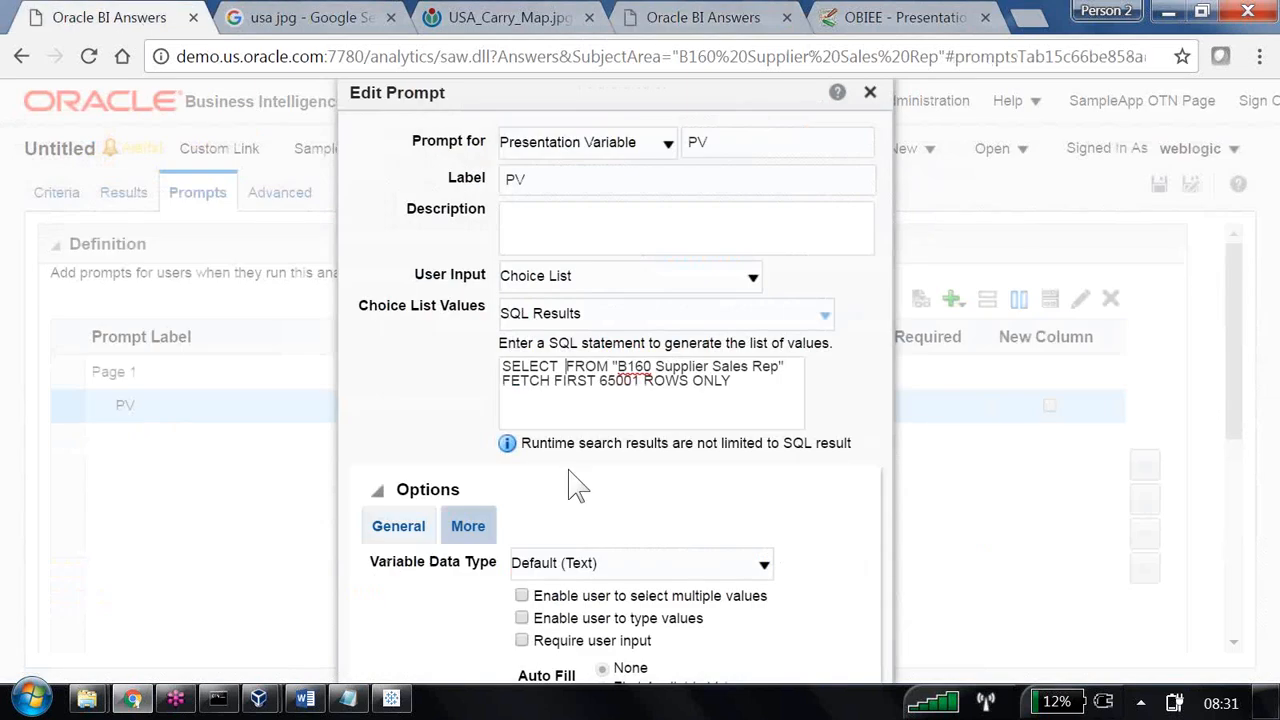
type("\"Dim - customers\".\"Region\"")
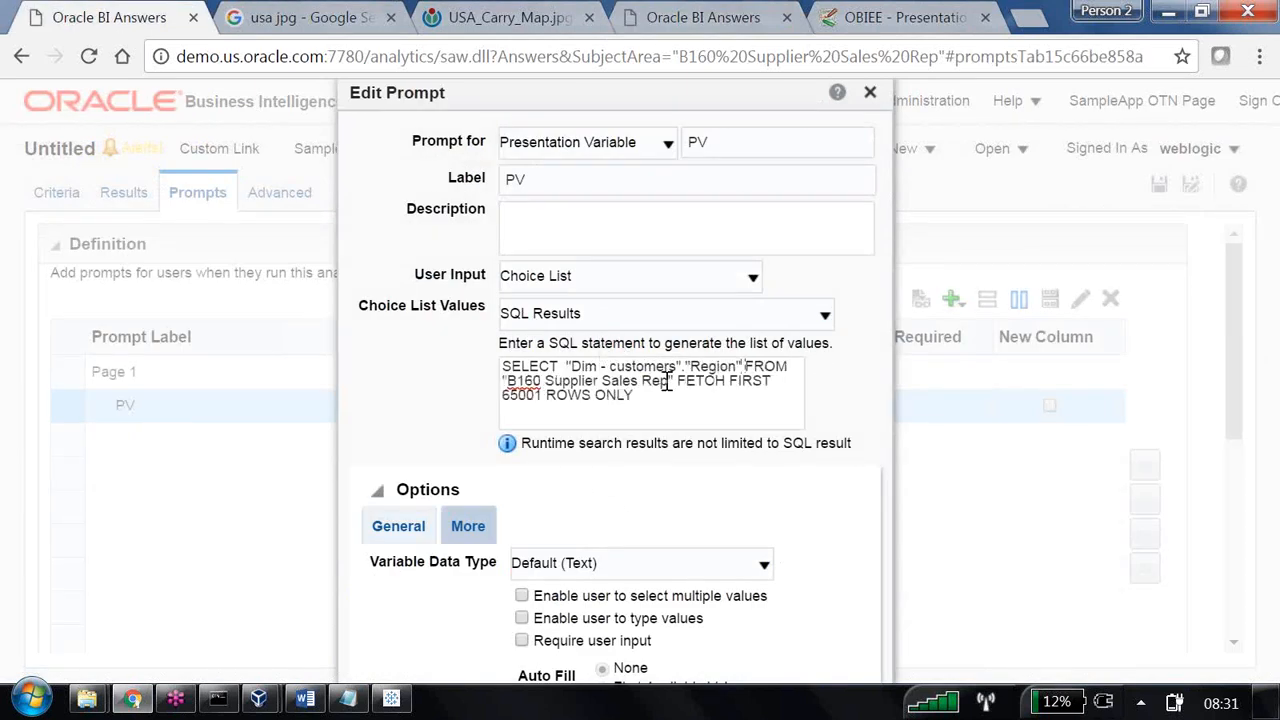
left_click_drag(681, 381, 683, 404)
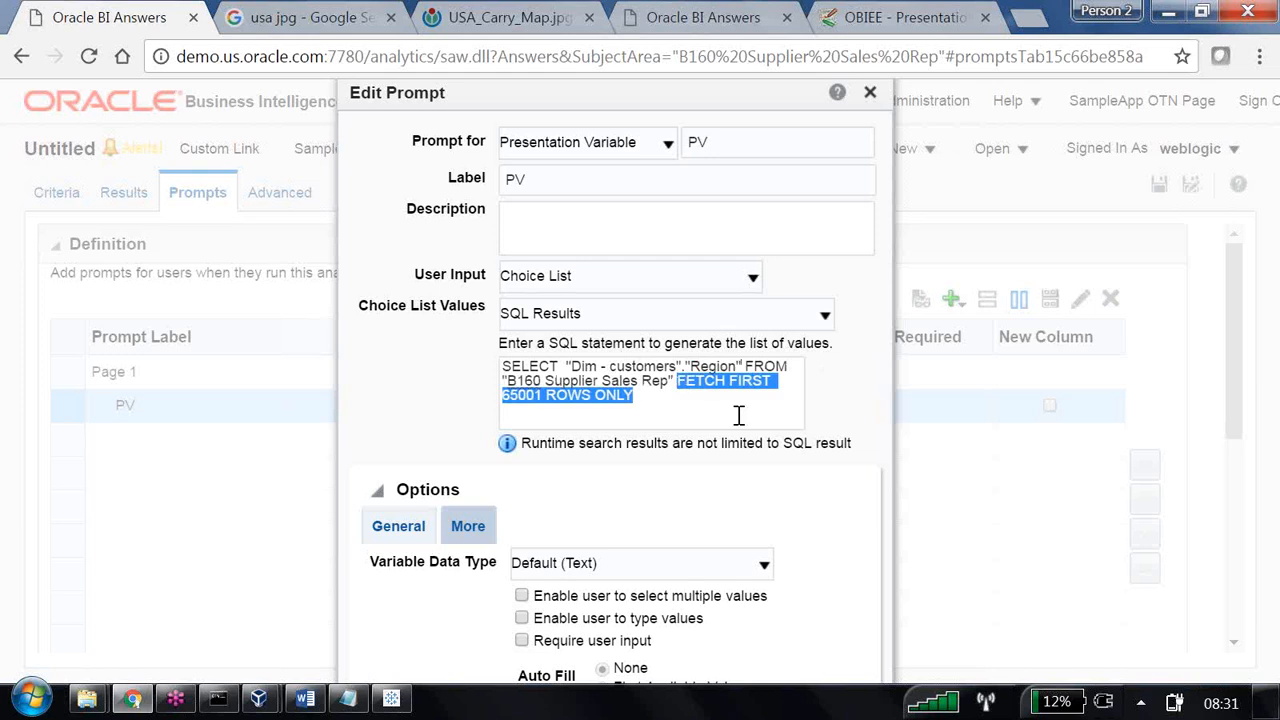
key("BackSpace")
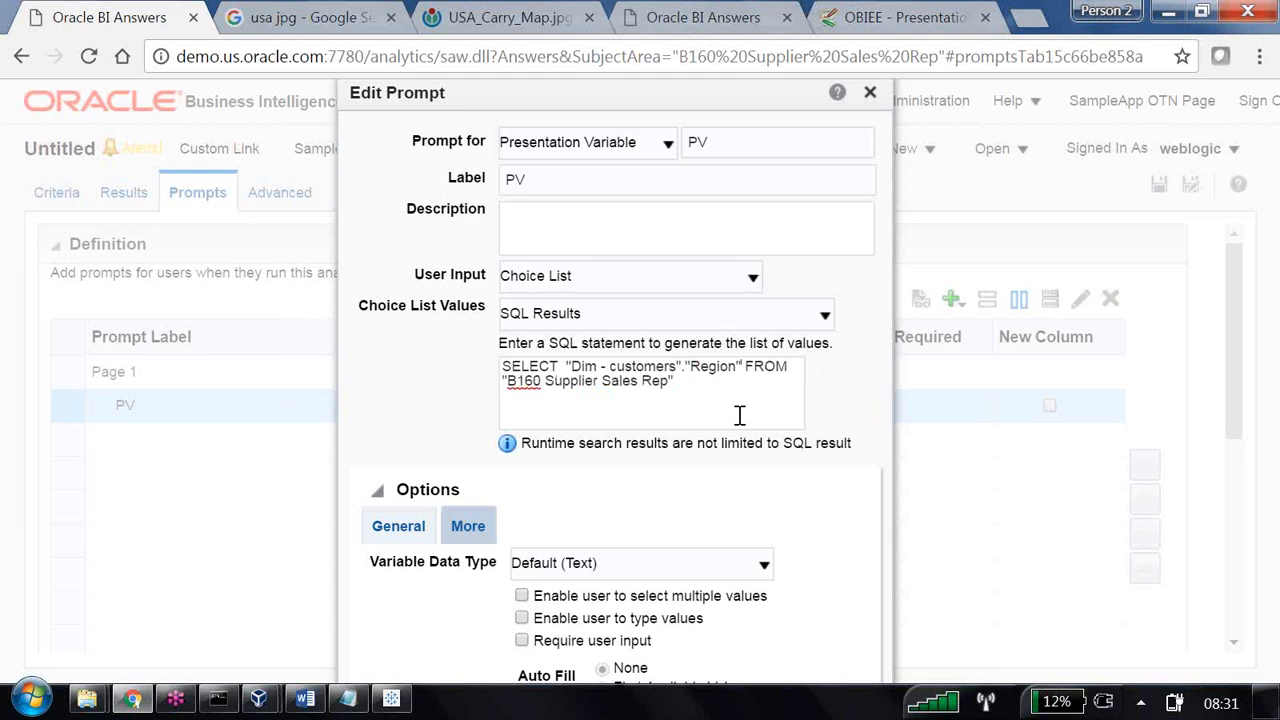
Add UNION below the Region query, followed by a copy of the same SELECT statement.
key("Return")
type("UNION")
left_click_drag(688, 386, 480, 375)
key("ctrl+c")
left_click(588, 396)
key("Return")
key("ctrl+v")
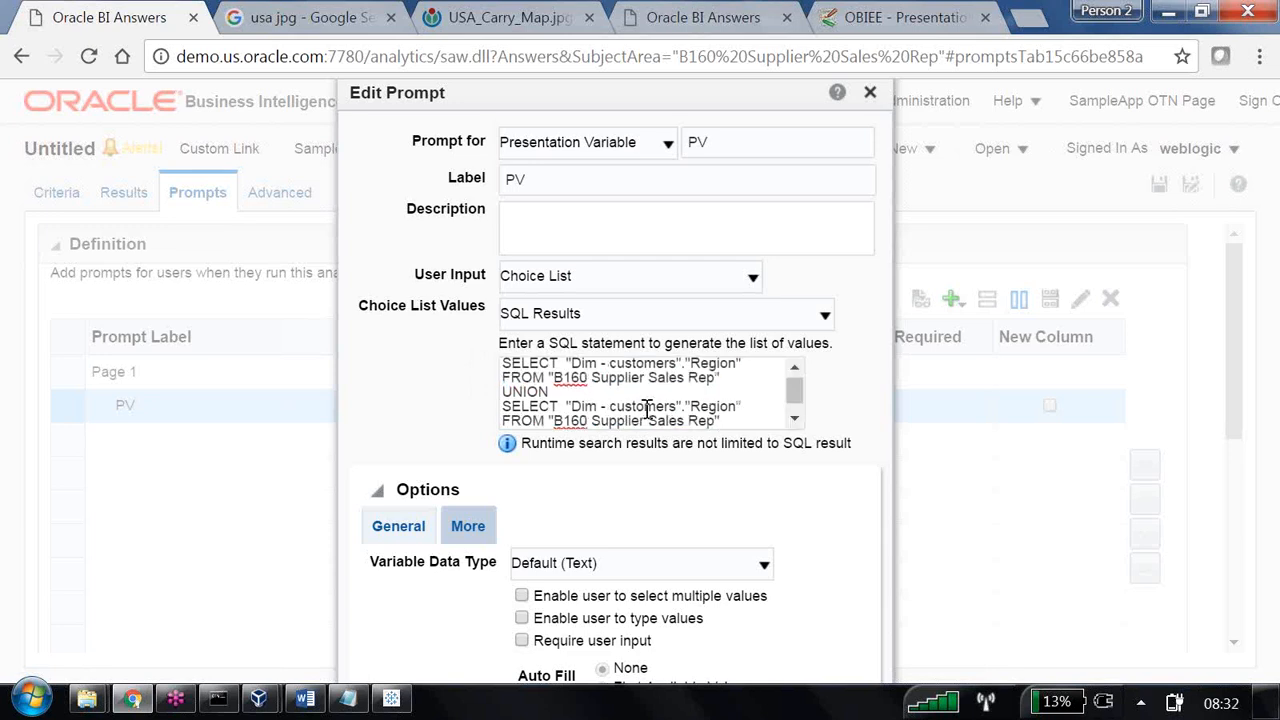
Replace the Region column with District in the second SELECT statement of the union.
left_click(690, 408)
type("Distr")
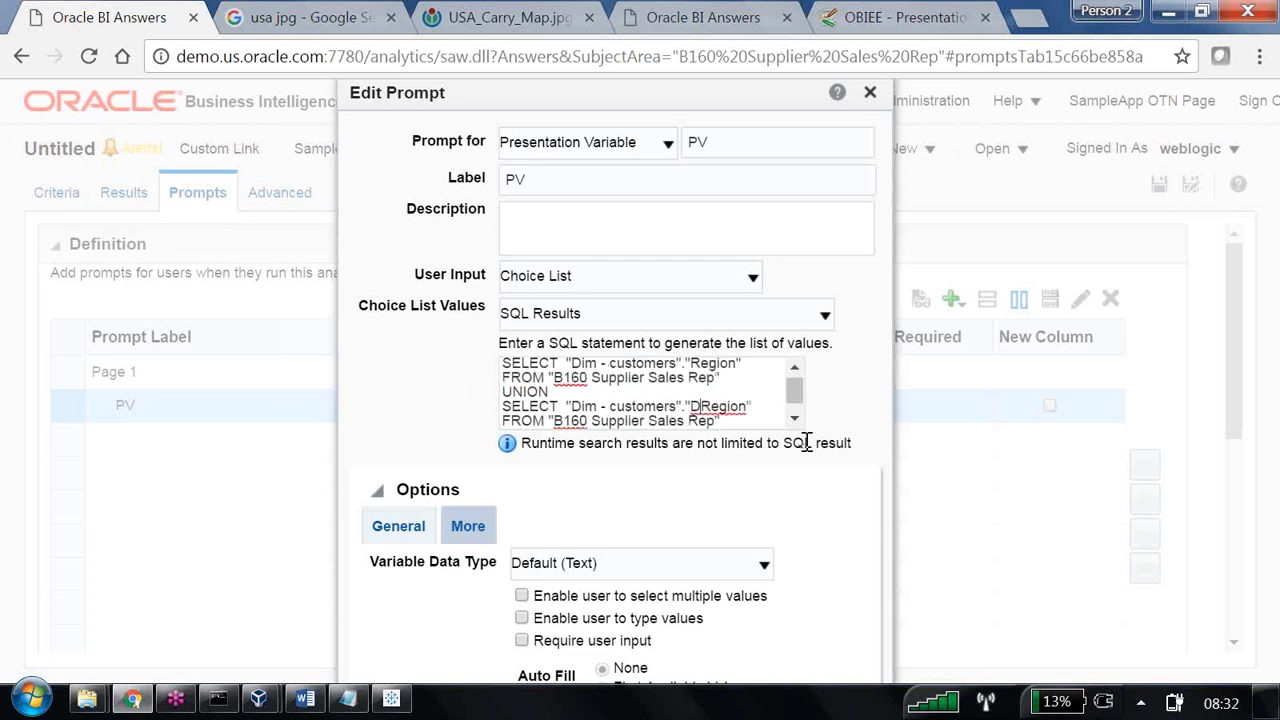
type("ict")
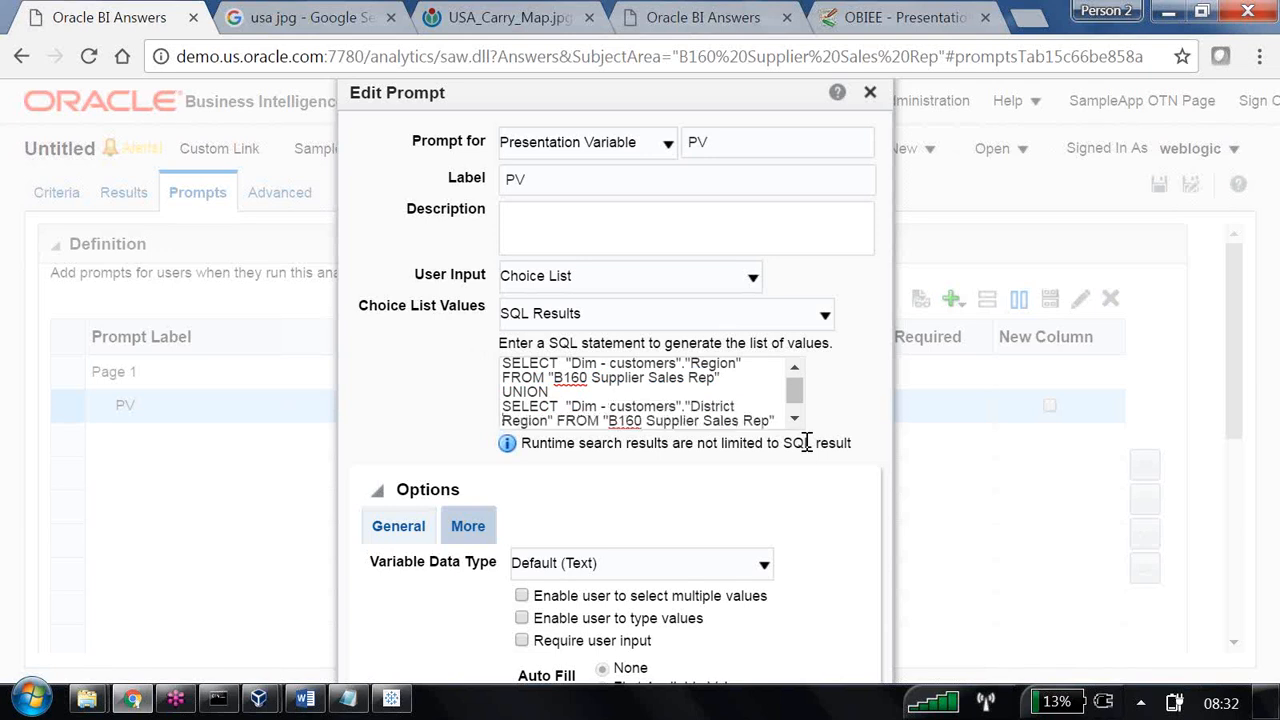
key("ctrl+Delete")
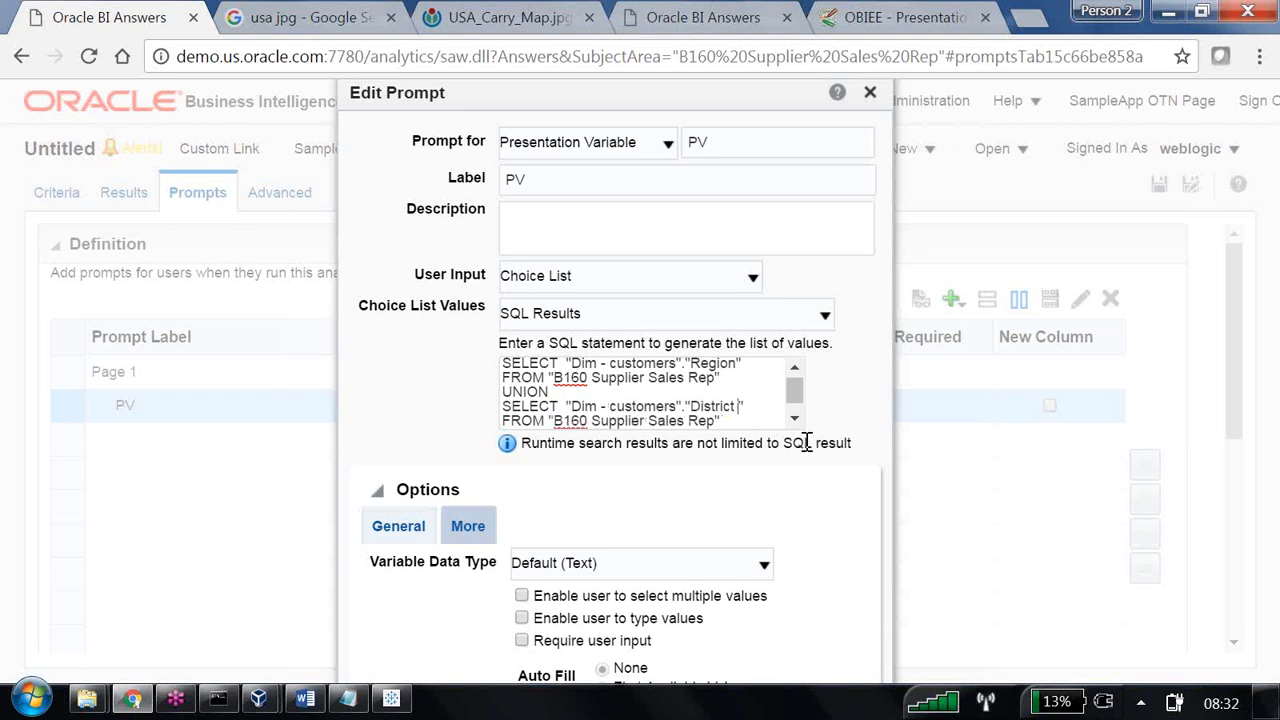
key("BackSpace")
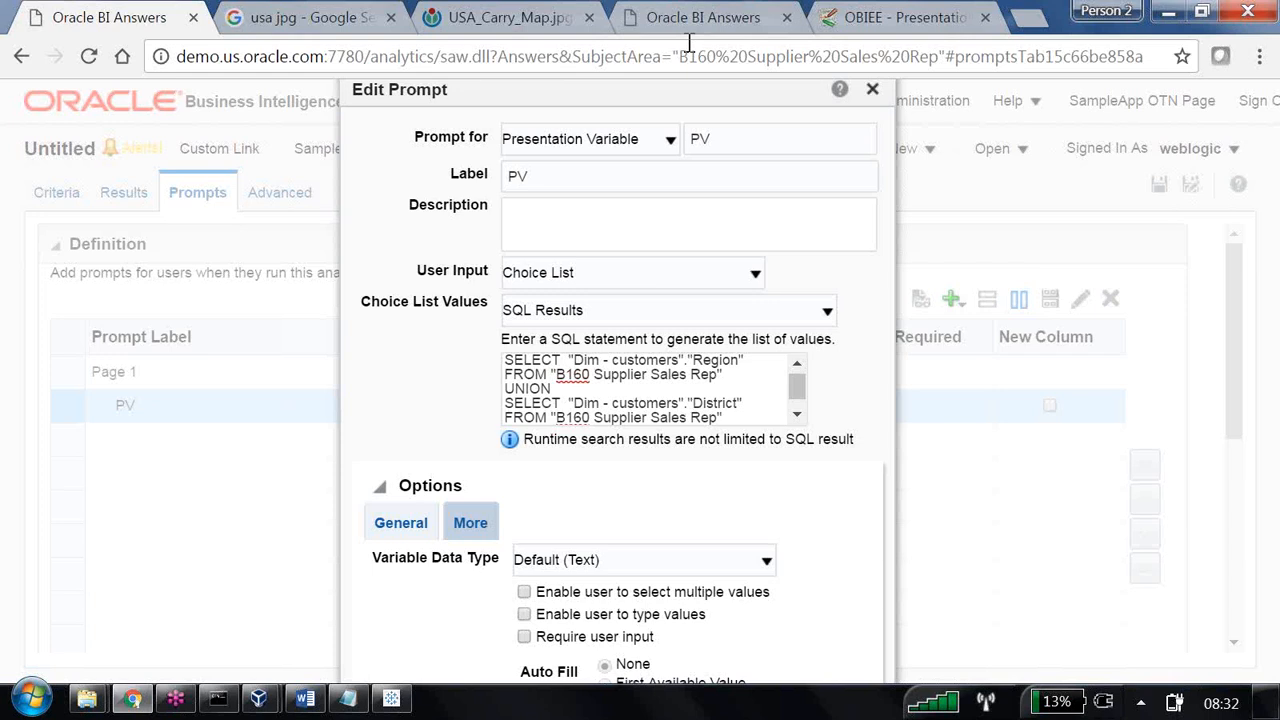
Show the browser in full screen and set the Windows taskbar to auto-hide so the whole Edit Prompt dialog is reachable.
key("F11")
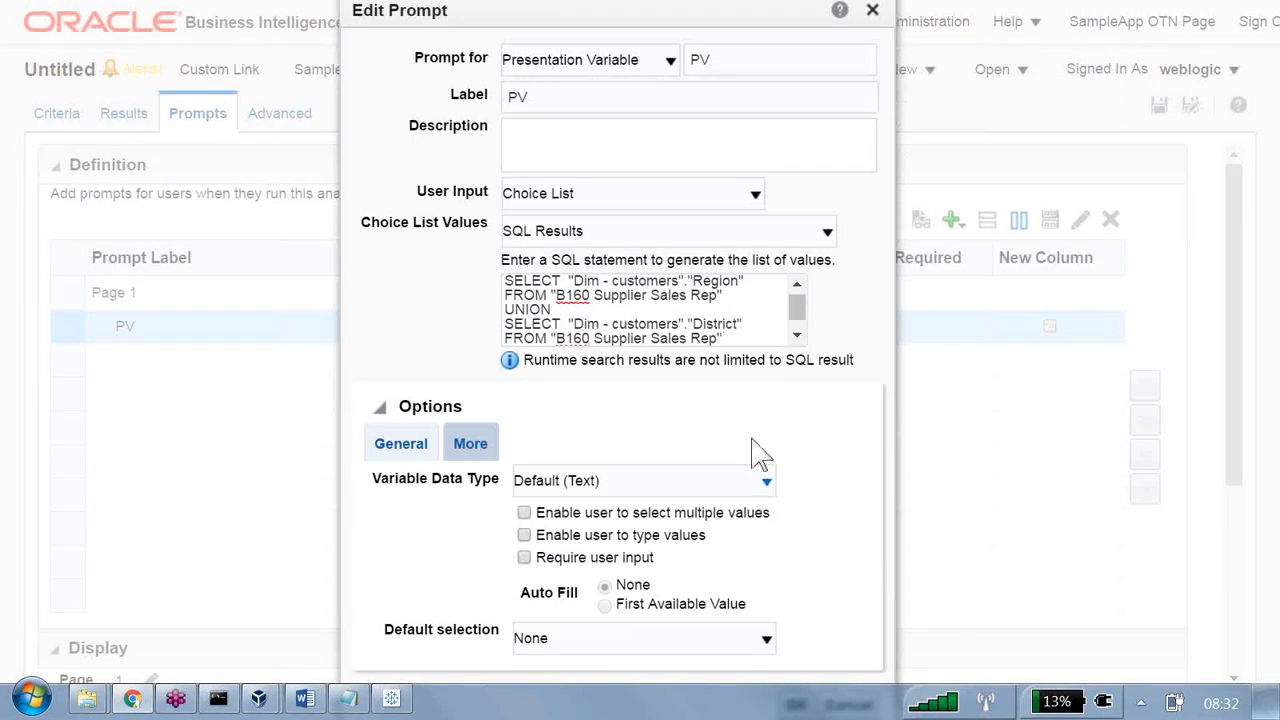
key("Tab")
right_click(738, 714)
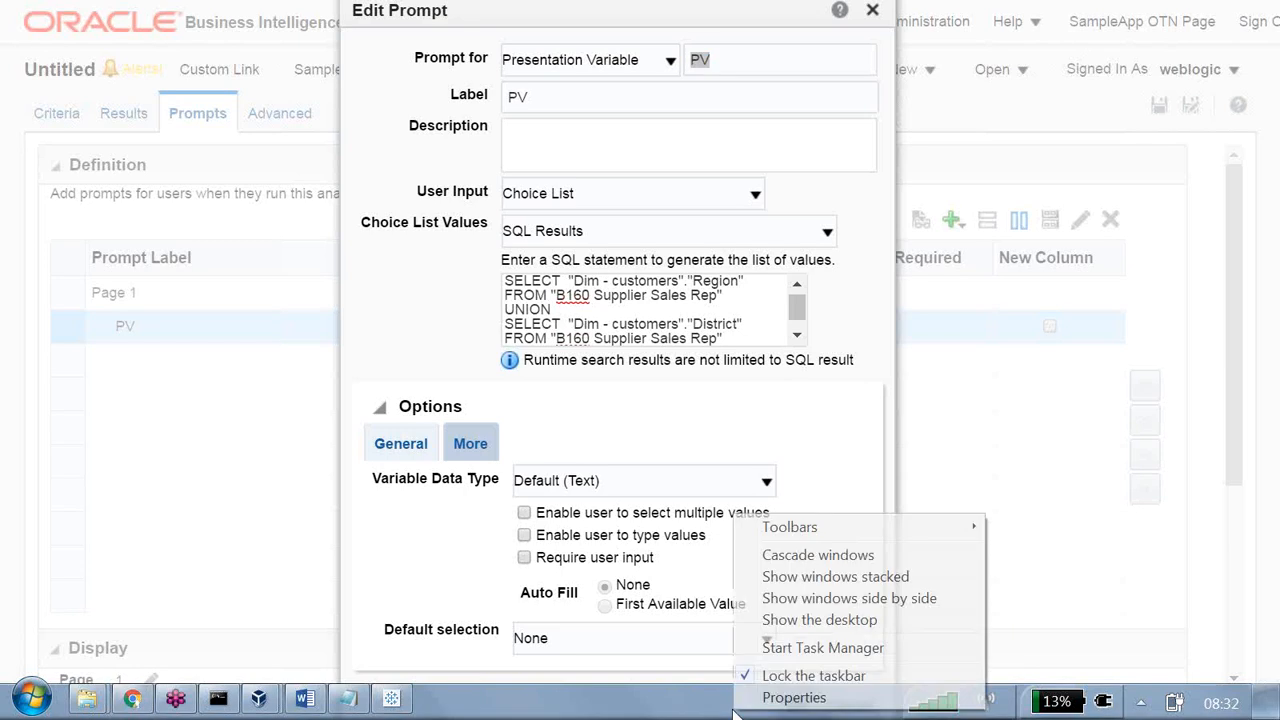
left_click(782, 695)
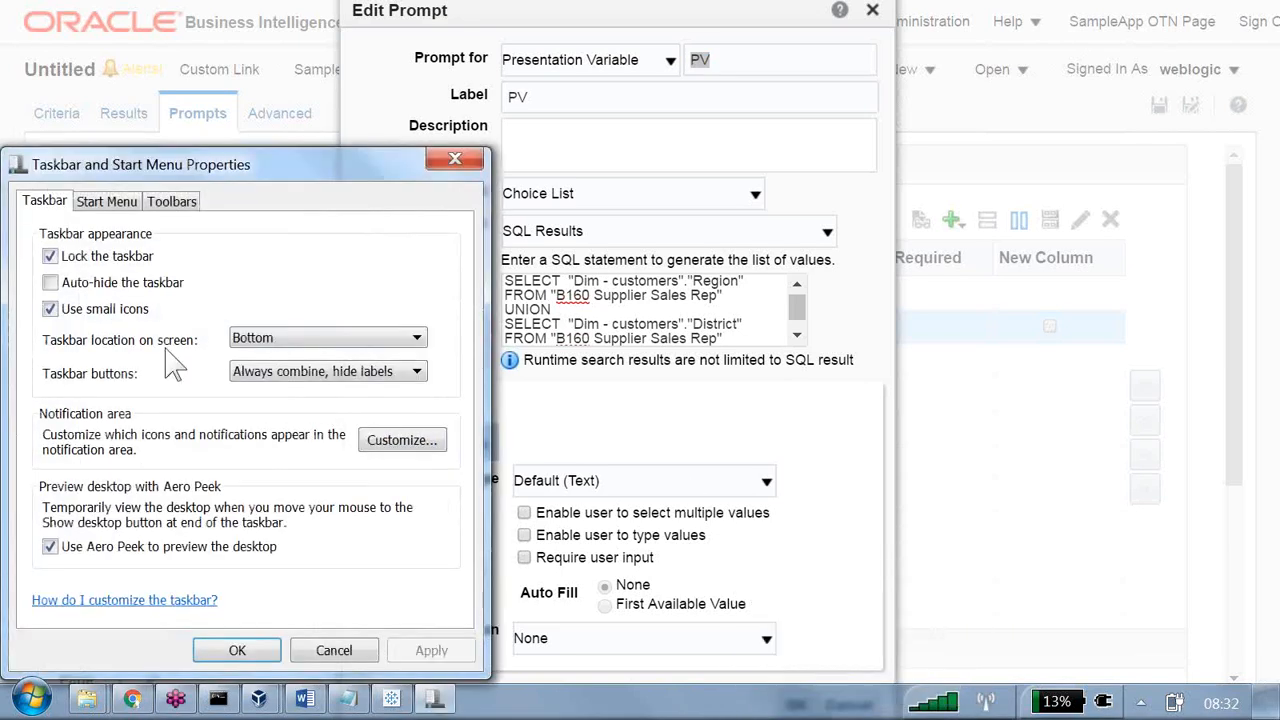
left_click(88, 284)
left_click(258, 650)
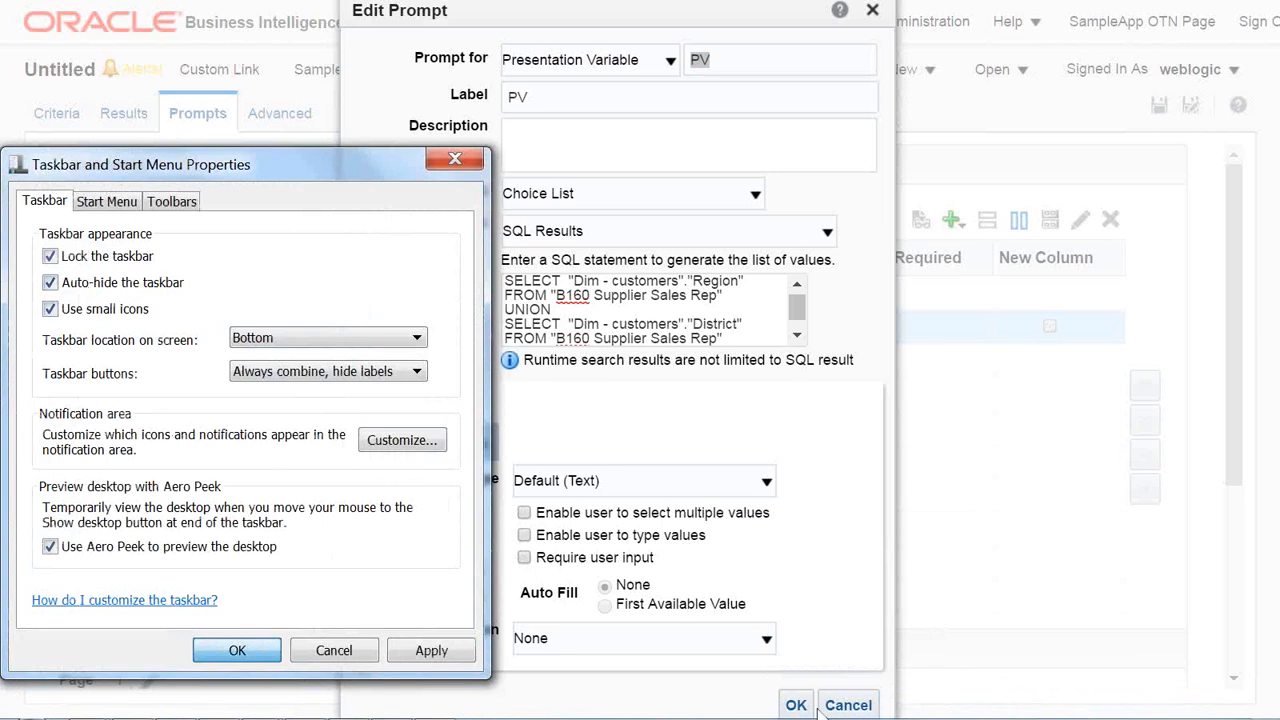
Confirm the PV prompt settings, preview the analysis with PV set to East, and close the preview.
left_click(790, 703)
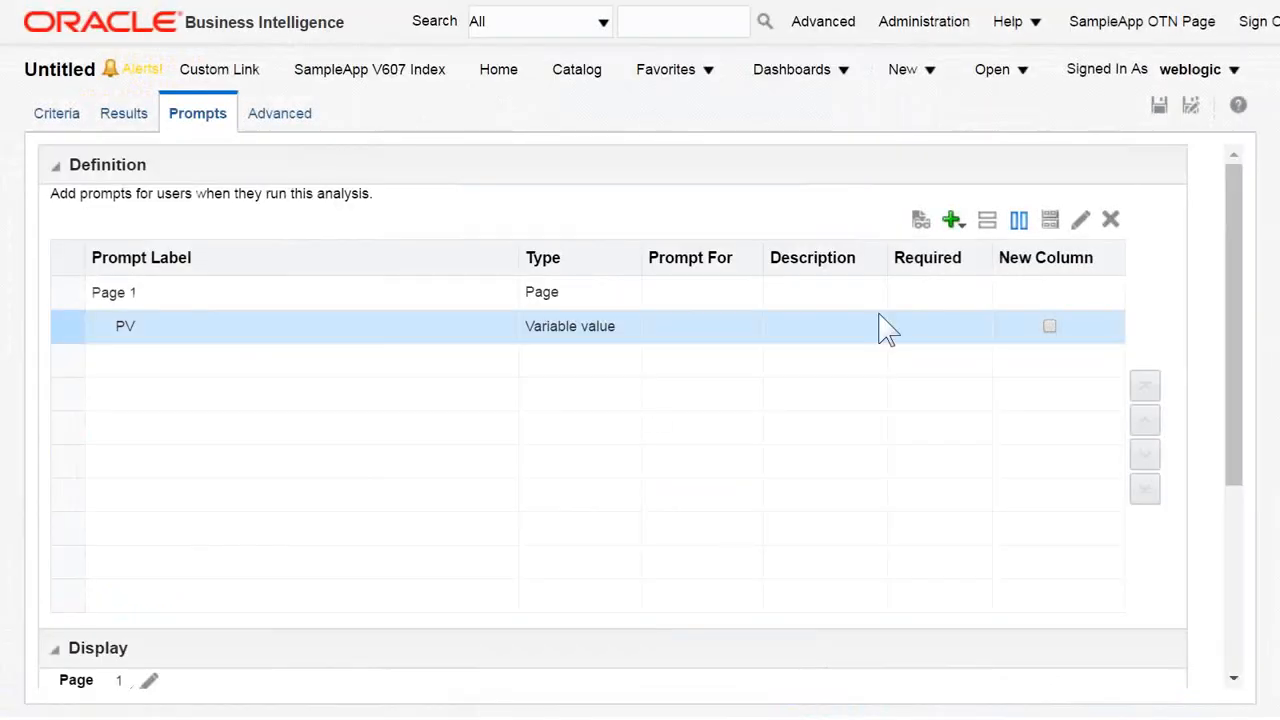
left_click(921, 220)
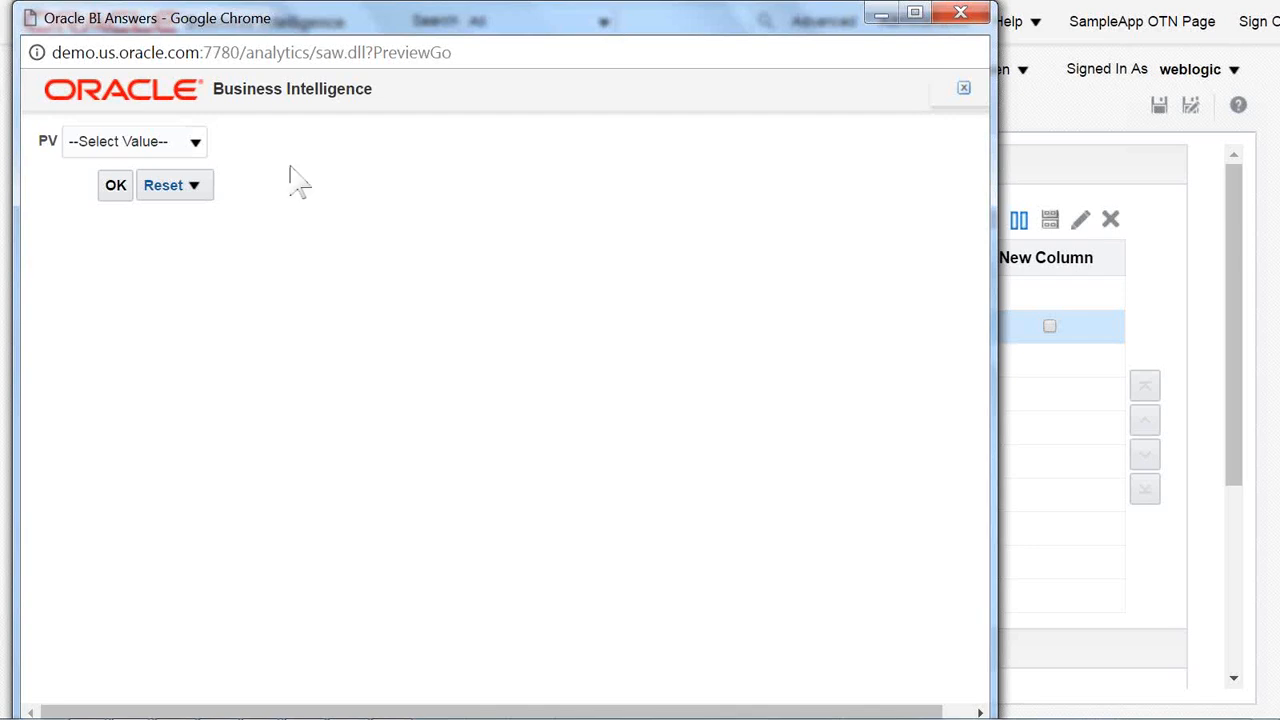
left_click(196, 142)
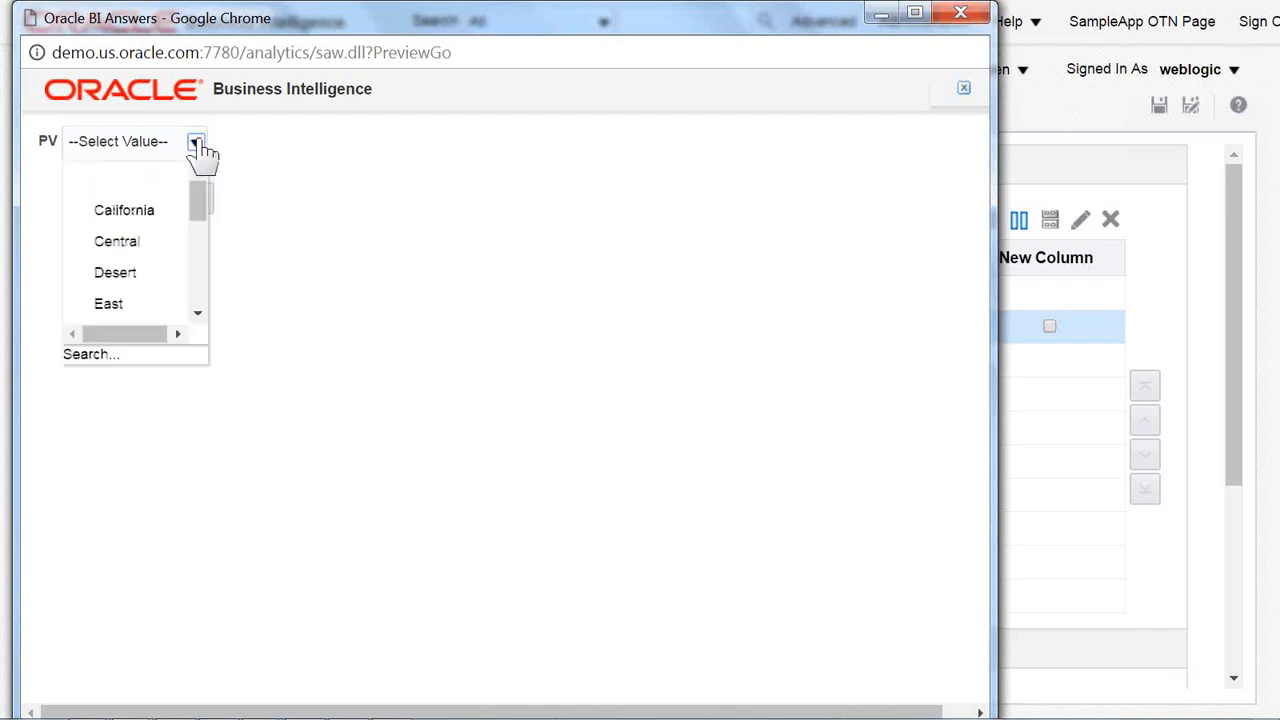
left_click(160, 306)
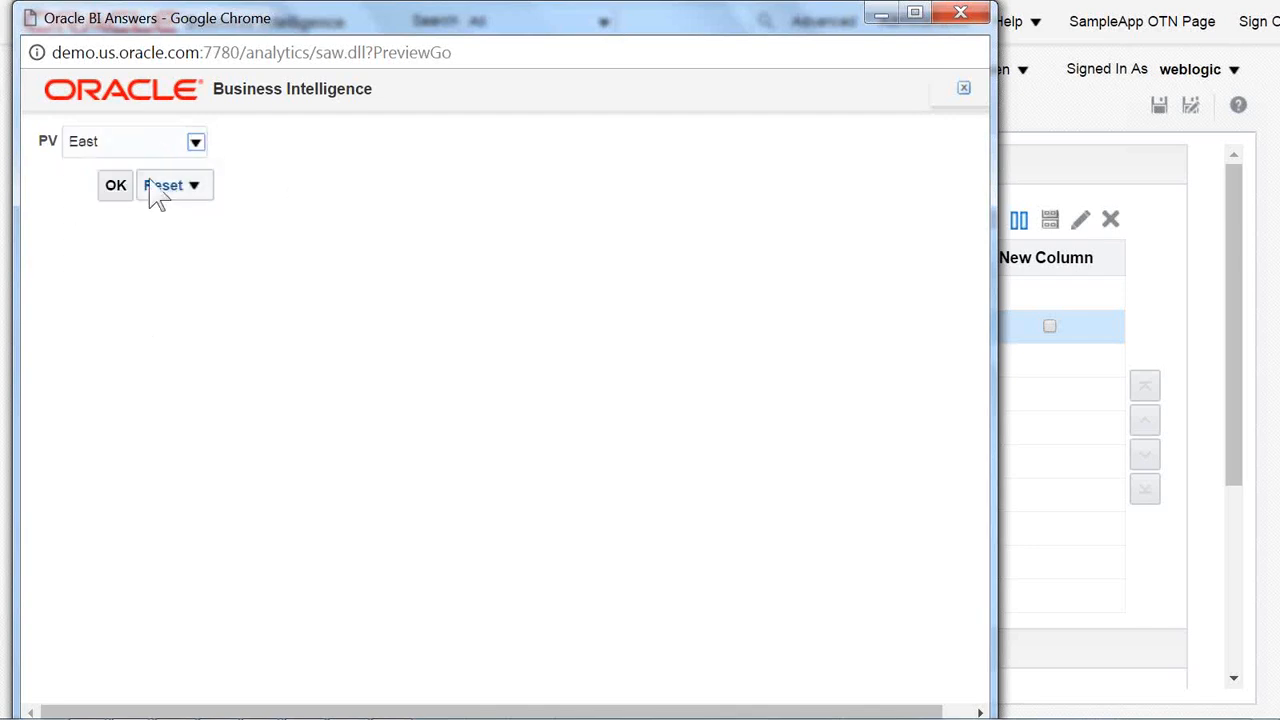
left_click(116, 188)
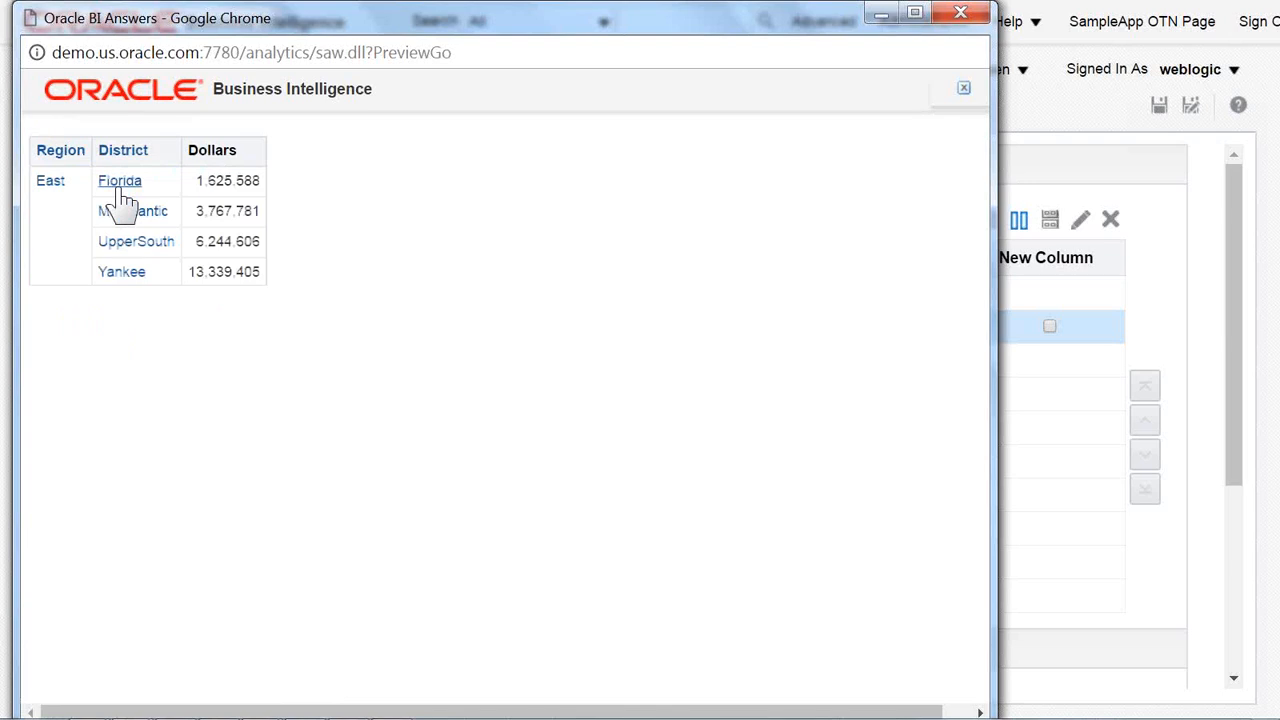
left_click(962, 87)
Preview the analysis again with the PV prompt set to Texas and close the preview window.
left_click(919, 218)
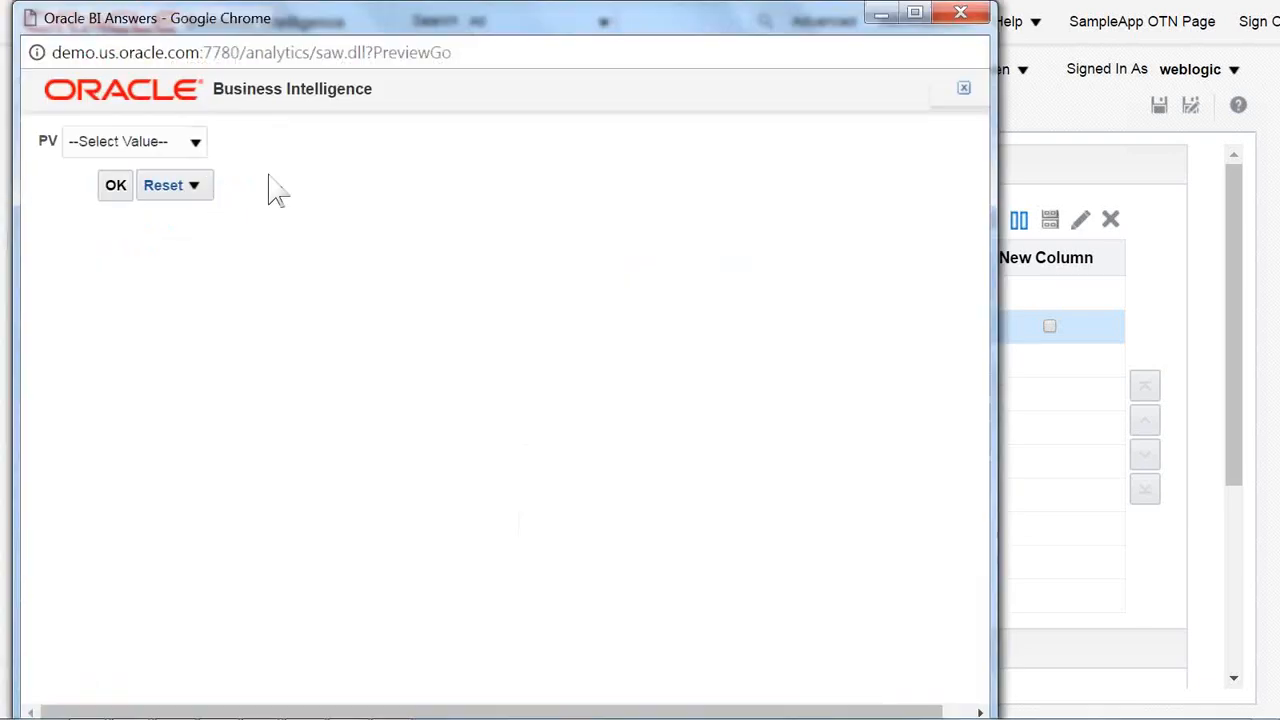
left_click(200, 143)
scroll(137, 310, "down", 4)
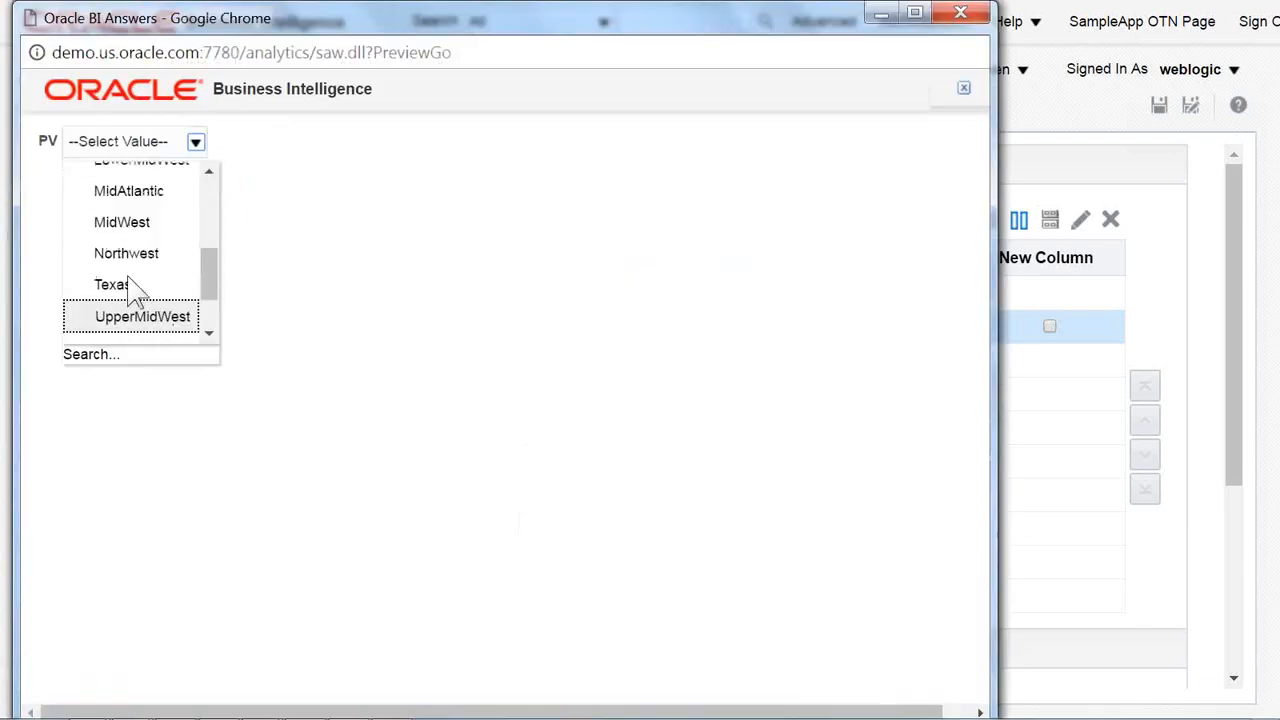
left_click(150, 286)
left_click(116, 188)
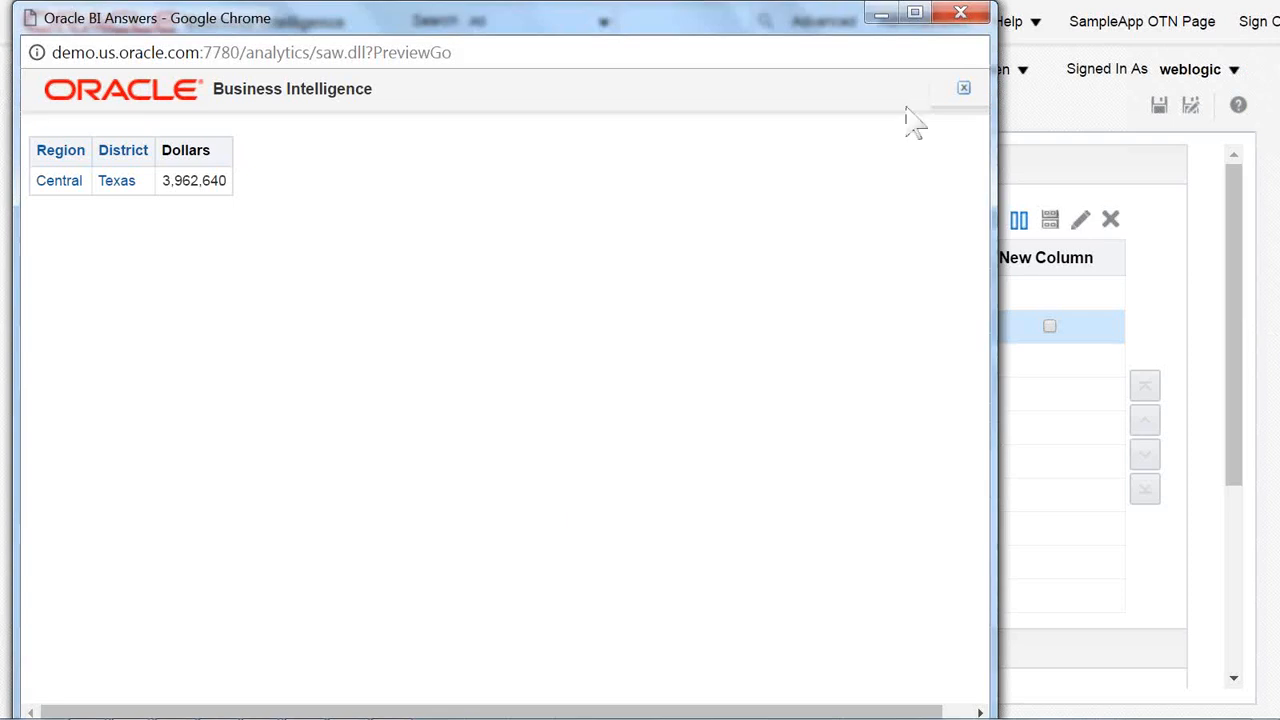
left_click(960, 13)
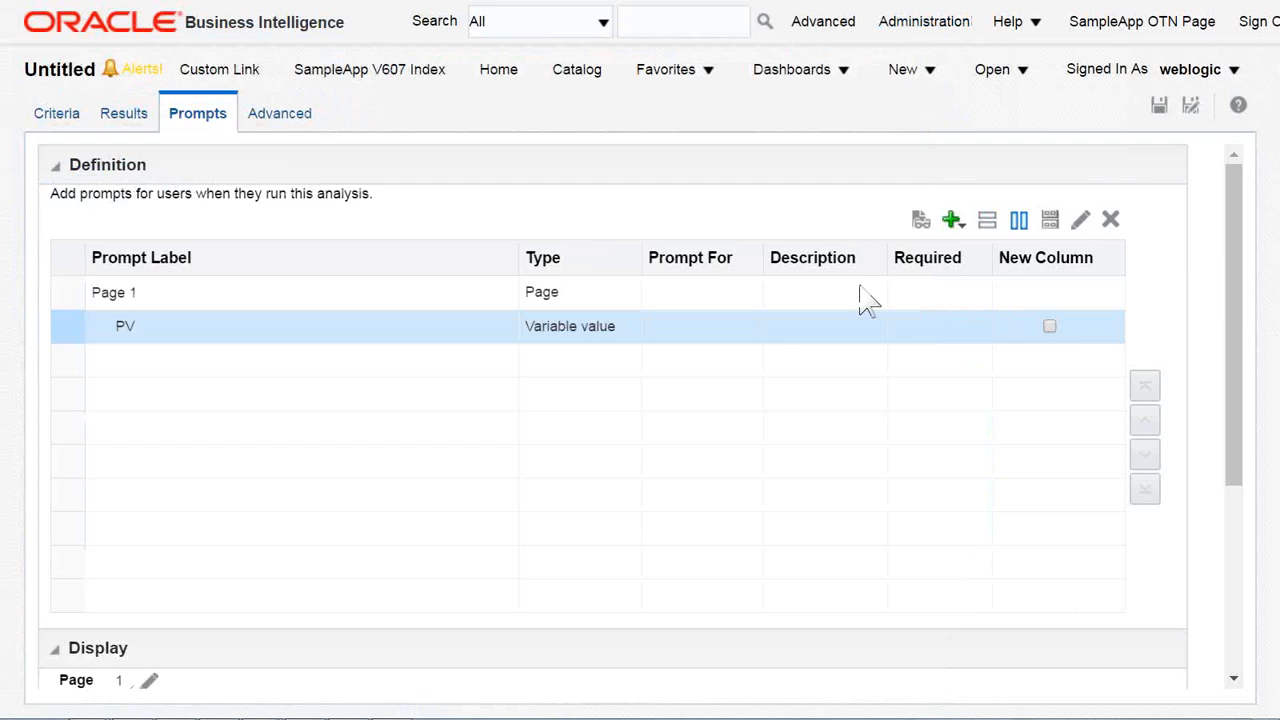
Create a new analysis on the B160 Supplier Sales Rep subject area, discarding the unsaved one.
left_click(907, 72)
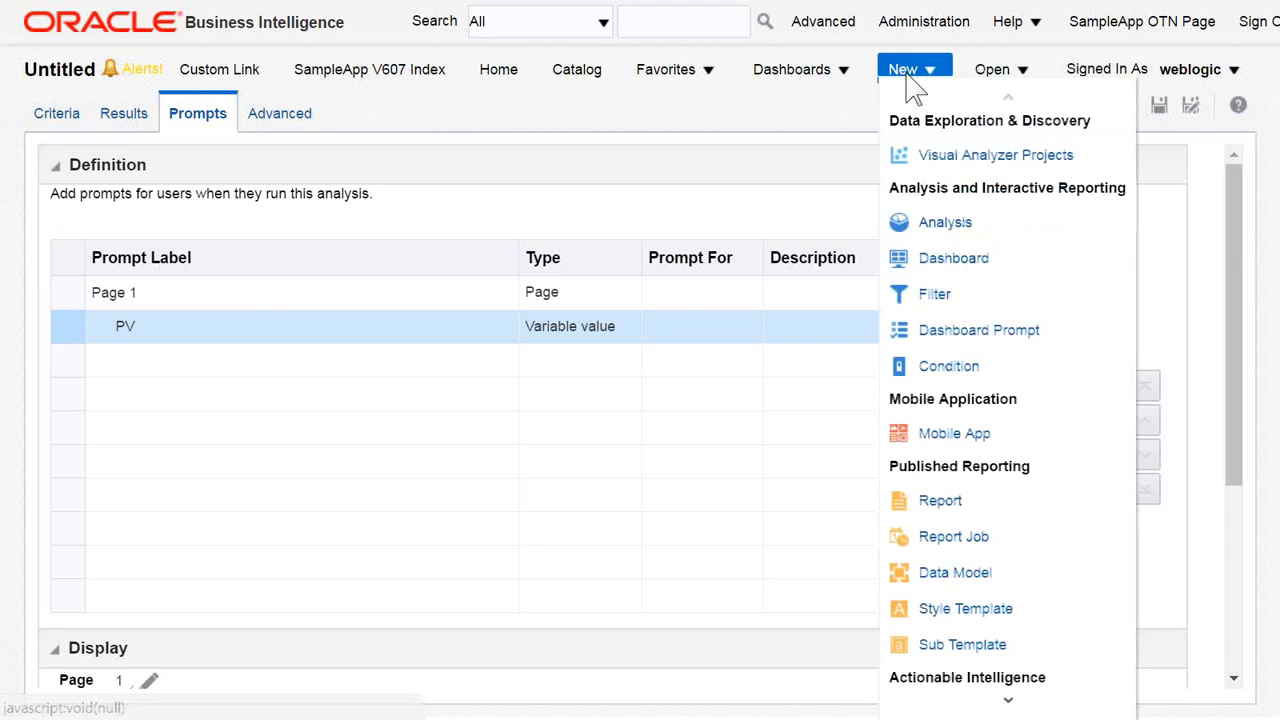
left_click(945, 222)
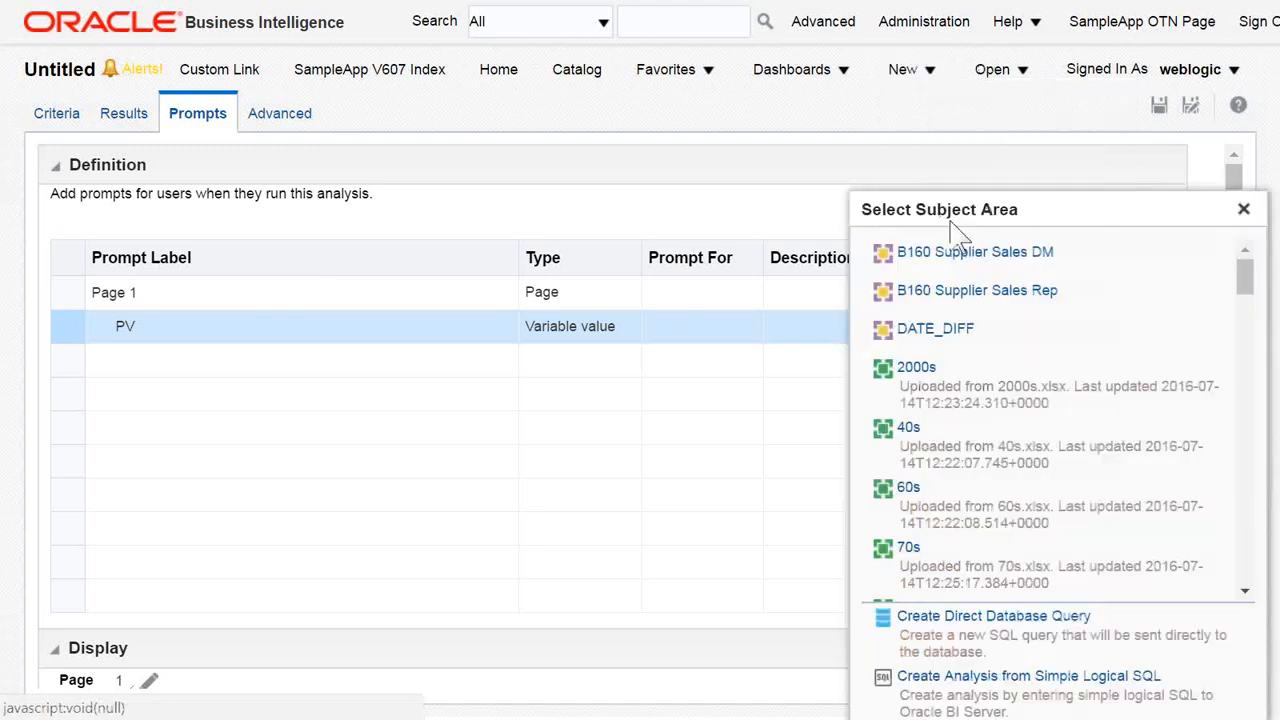
left_click(960, 338)
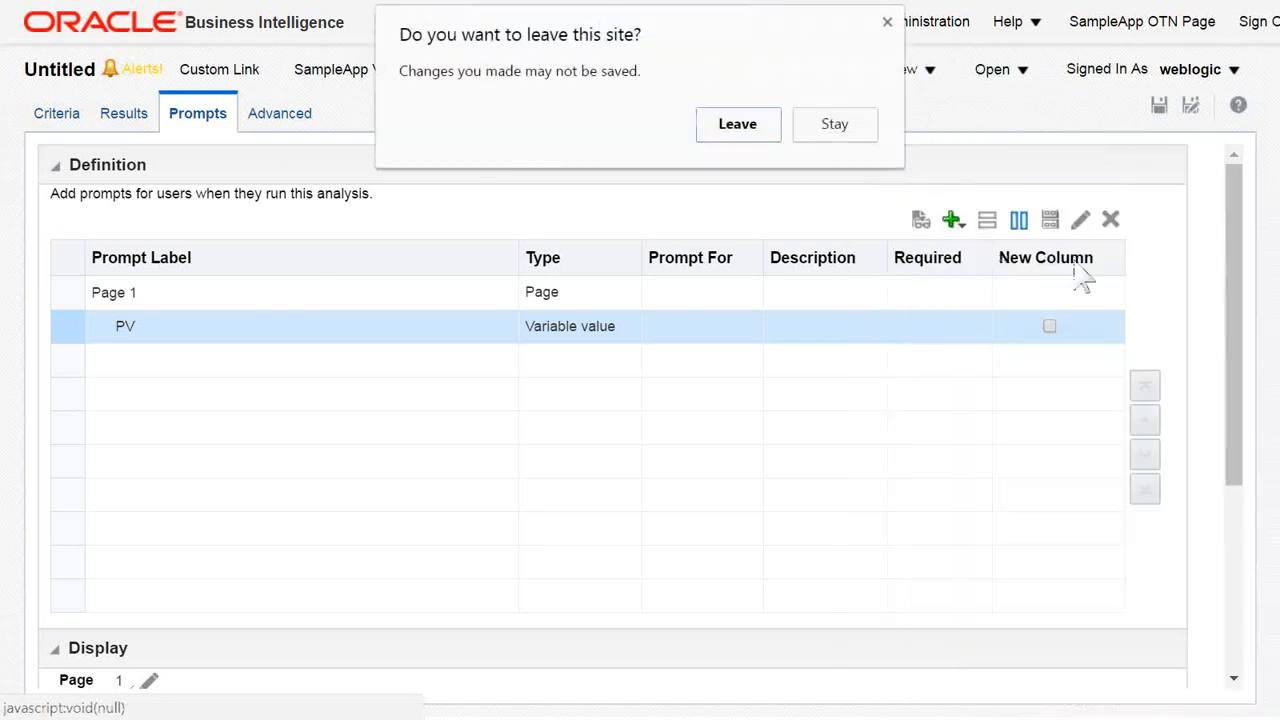
left_click(766, 134)
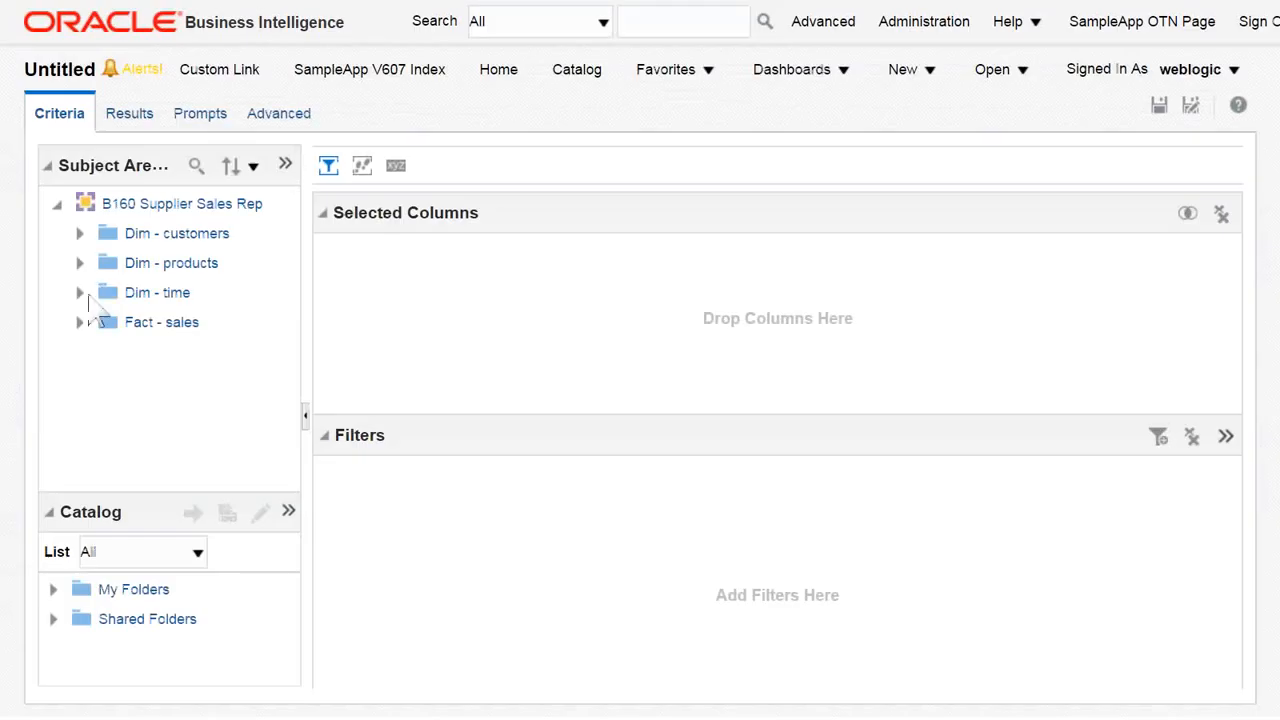
Add Name from Dim - customers and place Day key1 from Dim - time in front of it in the selected columns.
left_click(79, 235)
double_click(166, 264)
scroll(175, 280, "down", 3)
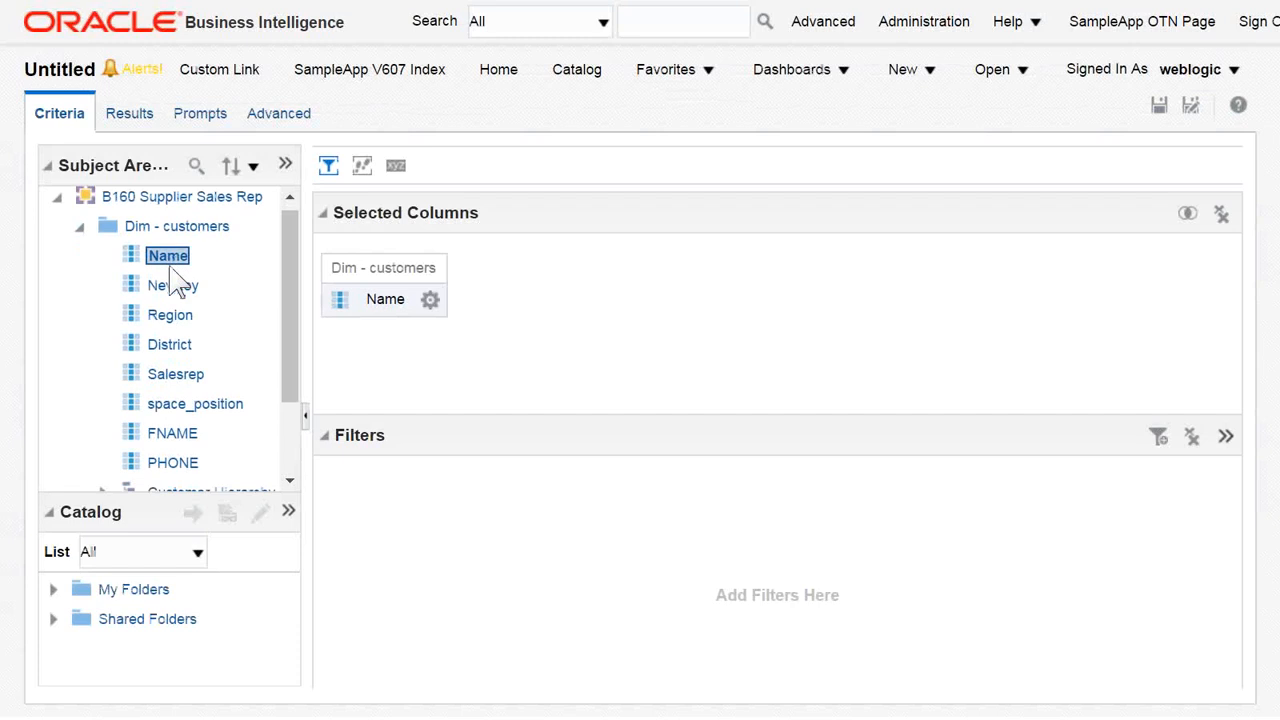
left_click(79, 442)
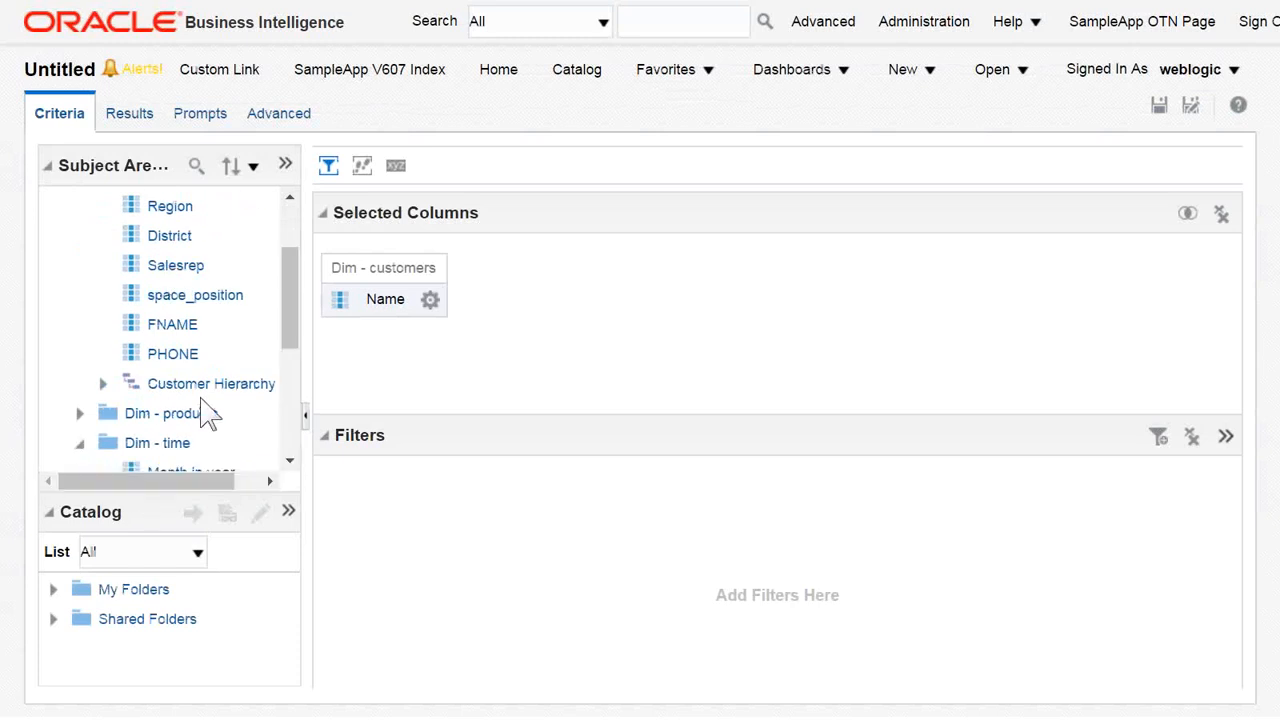
scroll(205, 402, "down", 3)
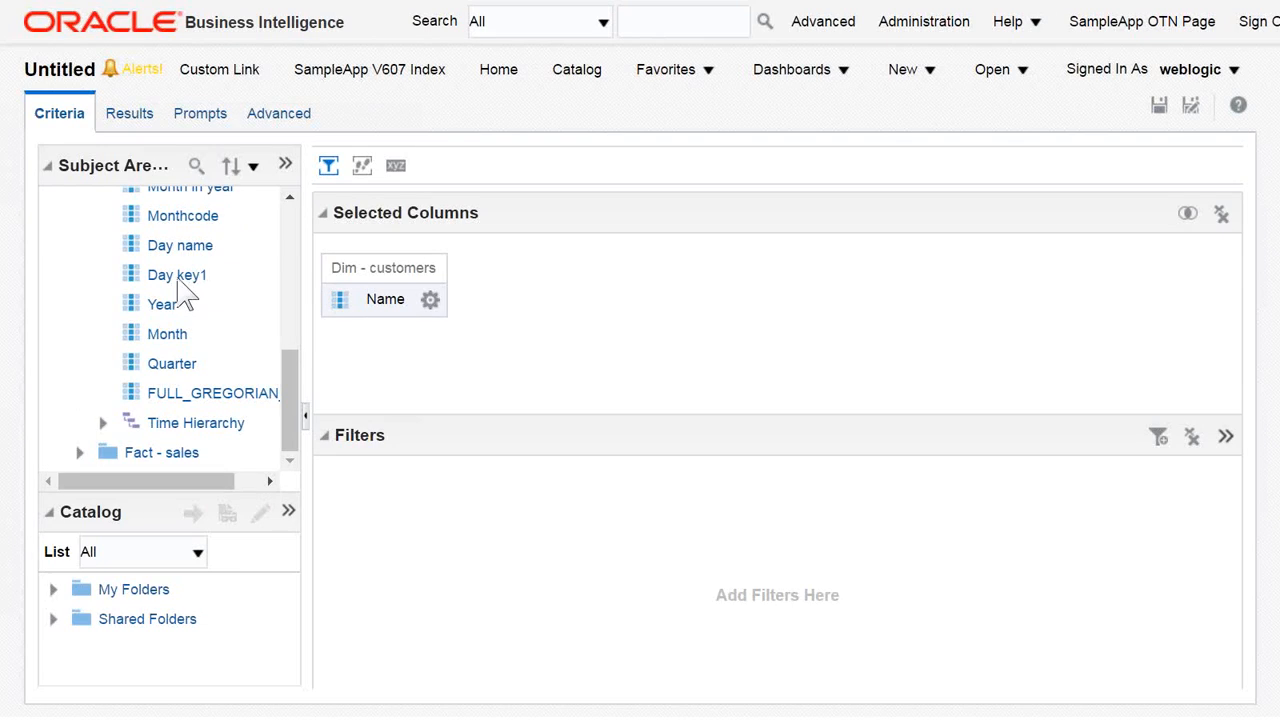
left_click_drag(178, 282, 329, 296)
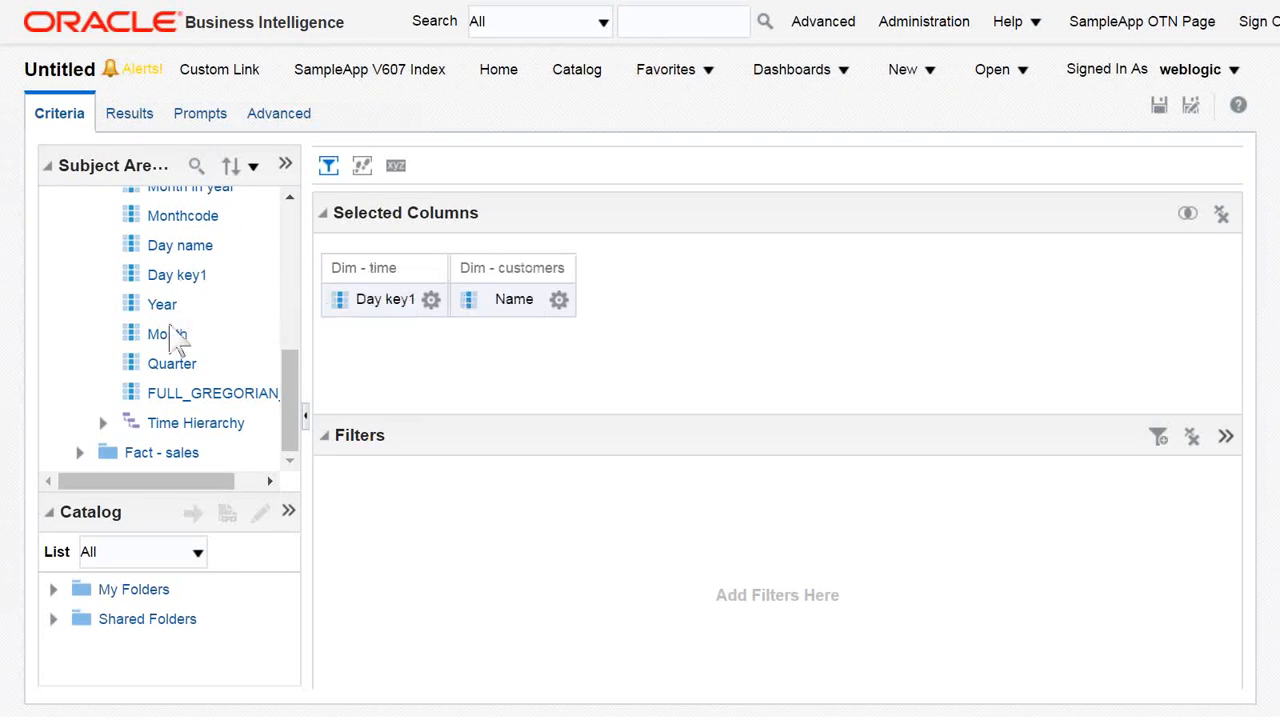
Add the Dollars measure from the Database Columns of Fact - sales and display the analysis results.
left_click(79, 452)
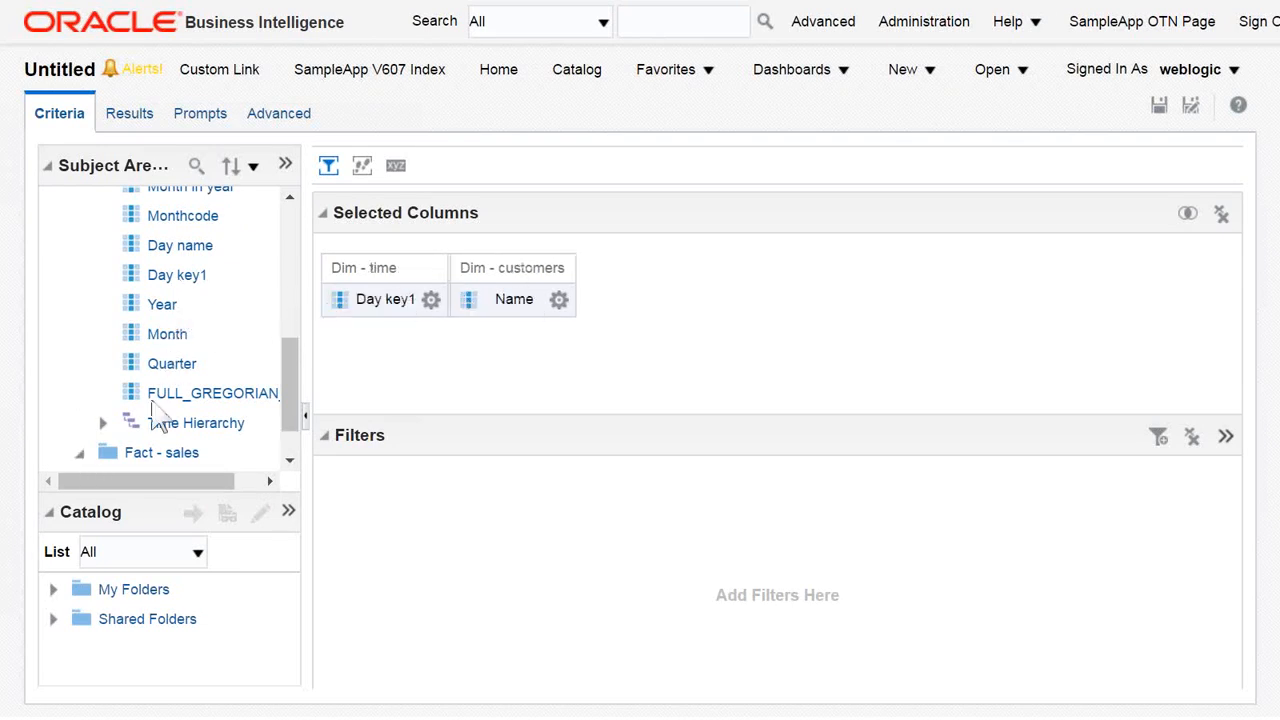
left_click(102, 423)
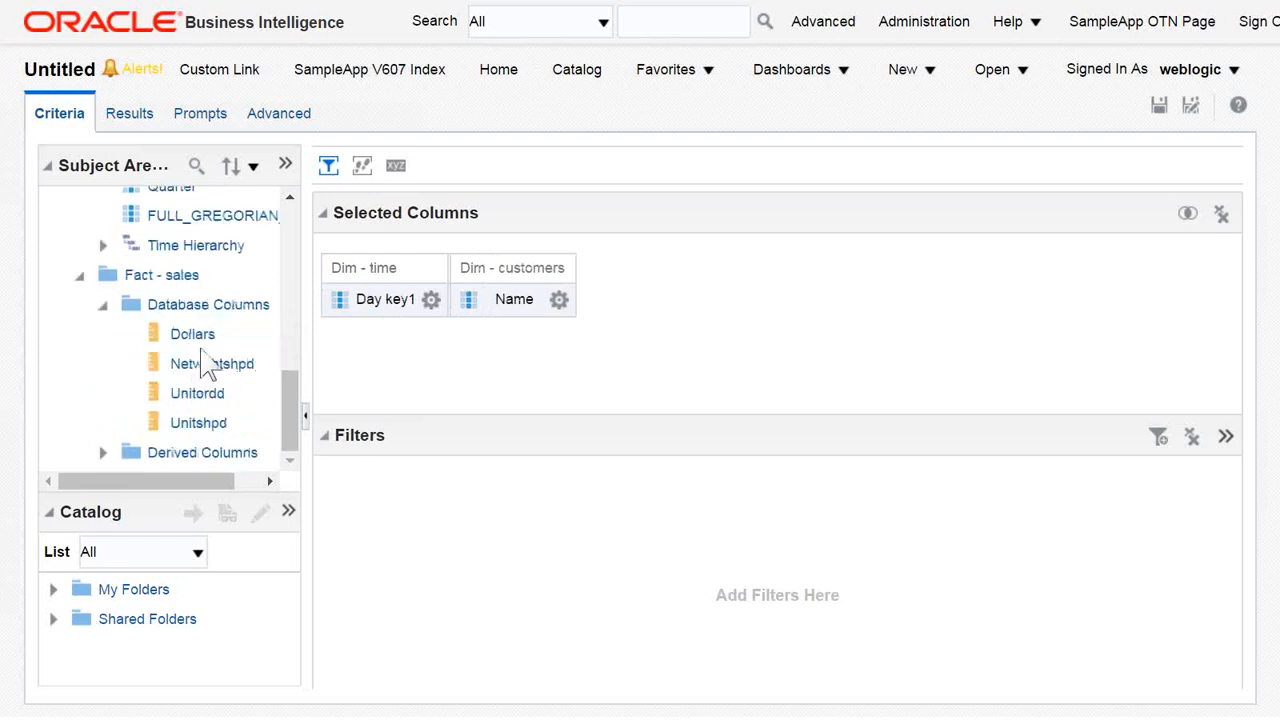
double_click(193, 334)
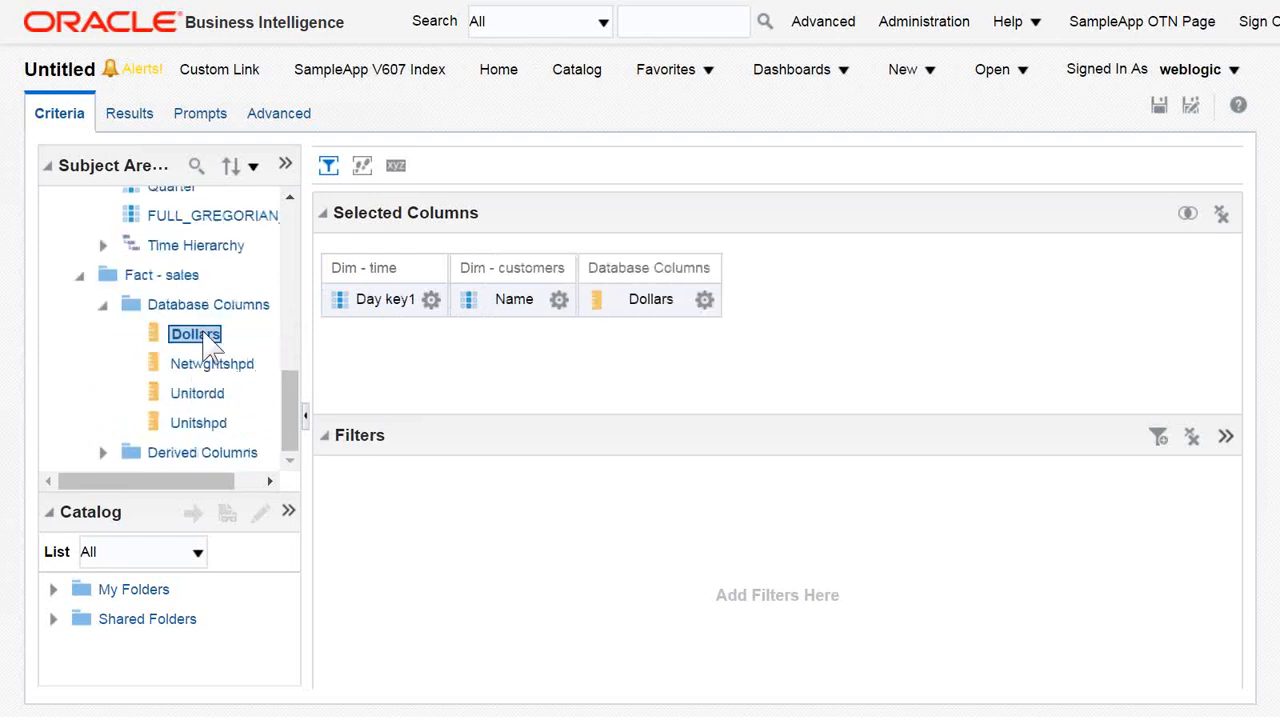
left_click(132, 118)
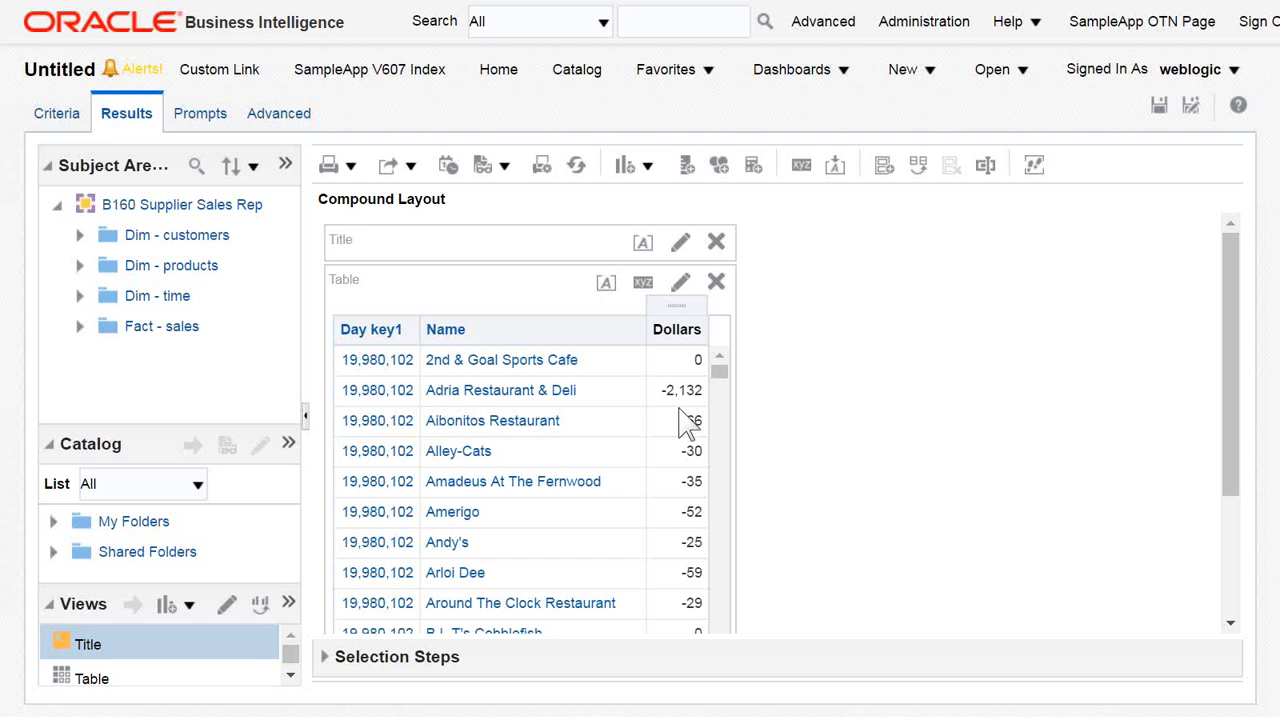
Find the Oracle BI Administration Tool on the computer and launch it.
key("super")
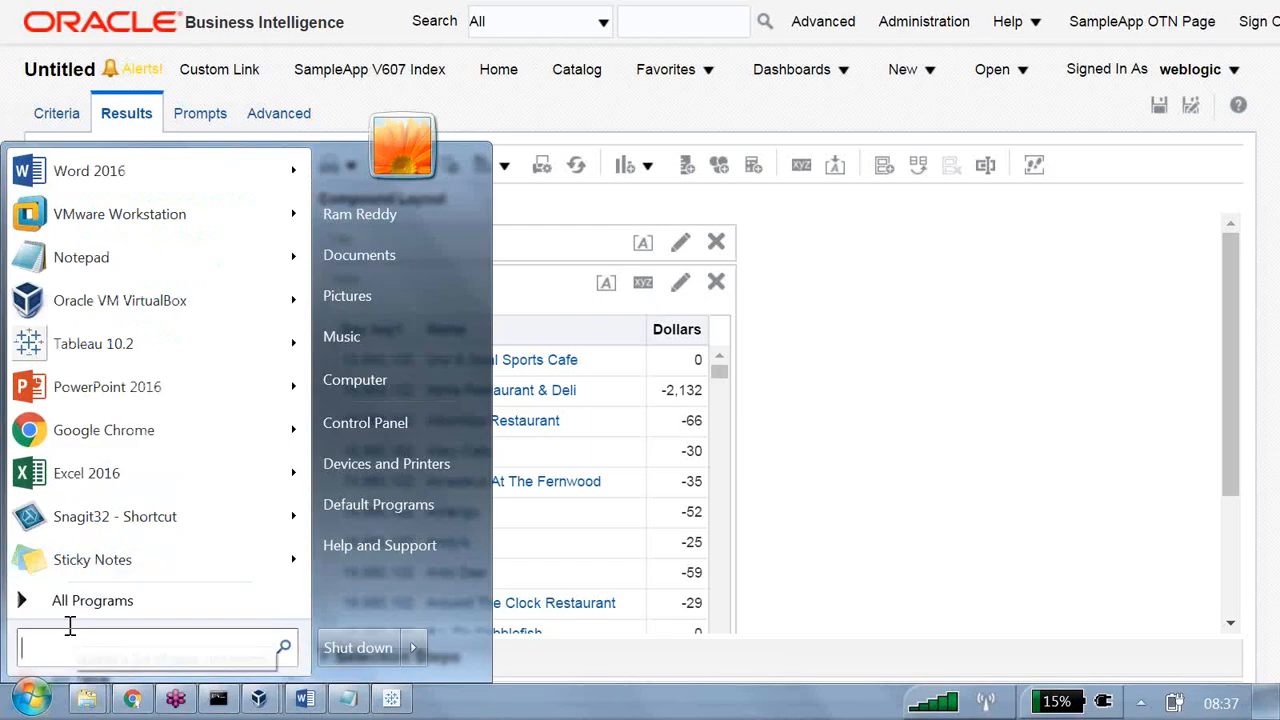
type("adm")
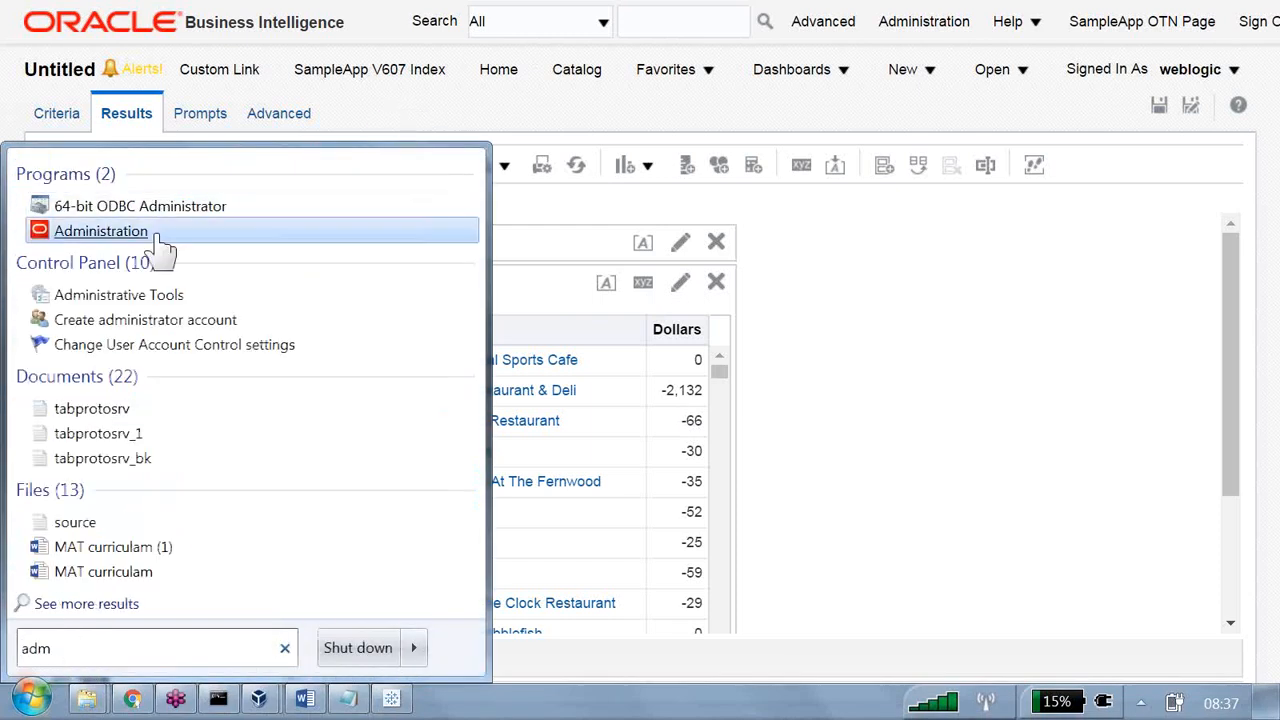
left_click(158, 240)
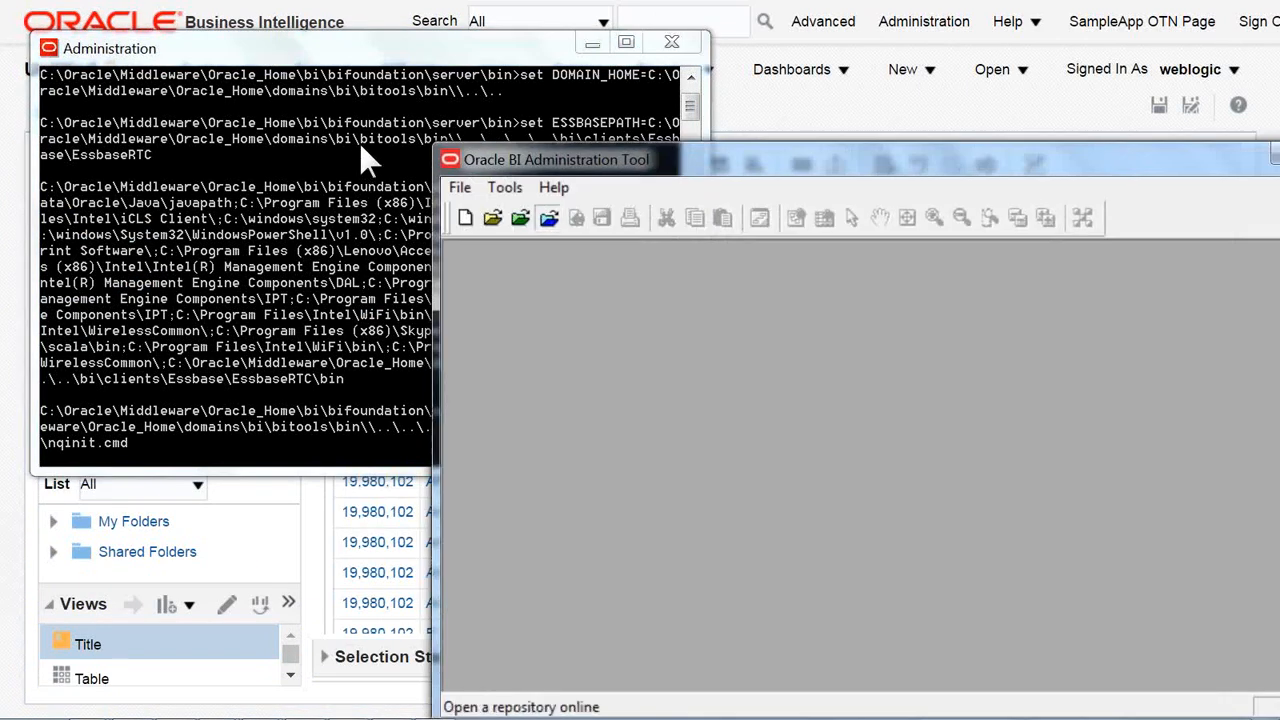
Open the OBIEE1 repository online by entering the account password, and maximize the Administration Tool window.
left_click(548, 217)
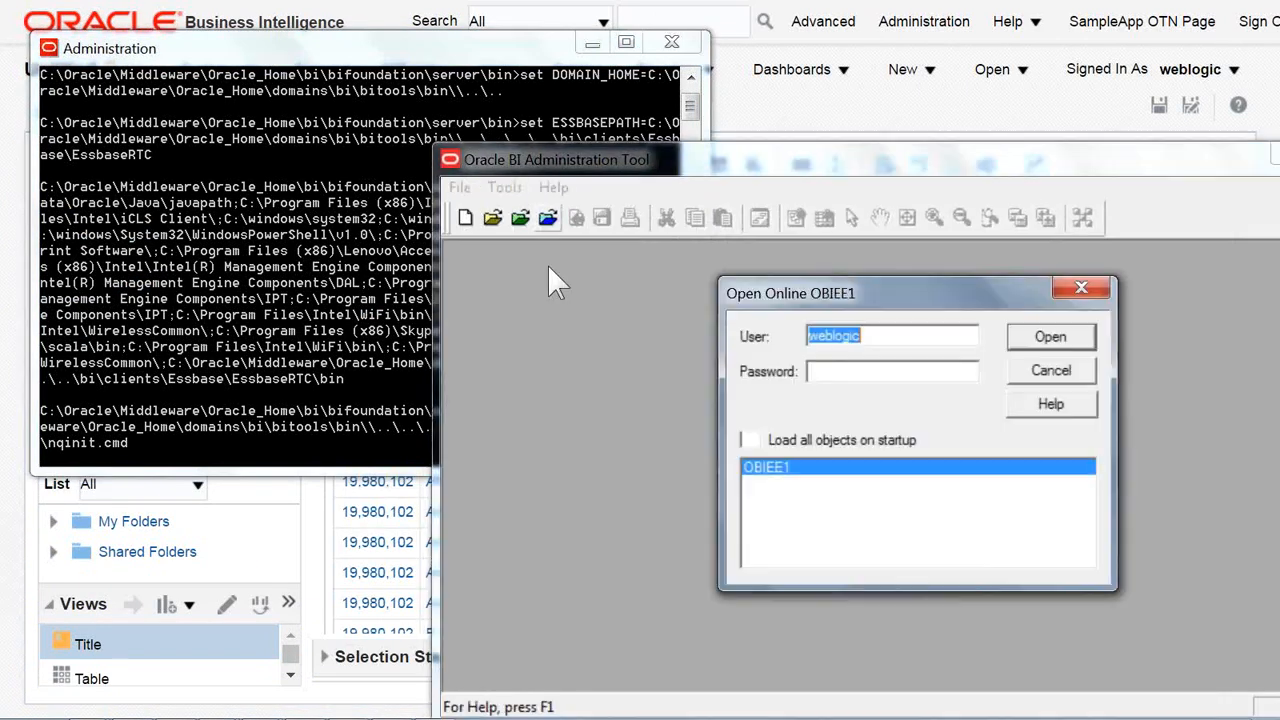
key("Tab")
type("wel")
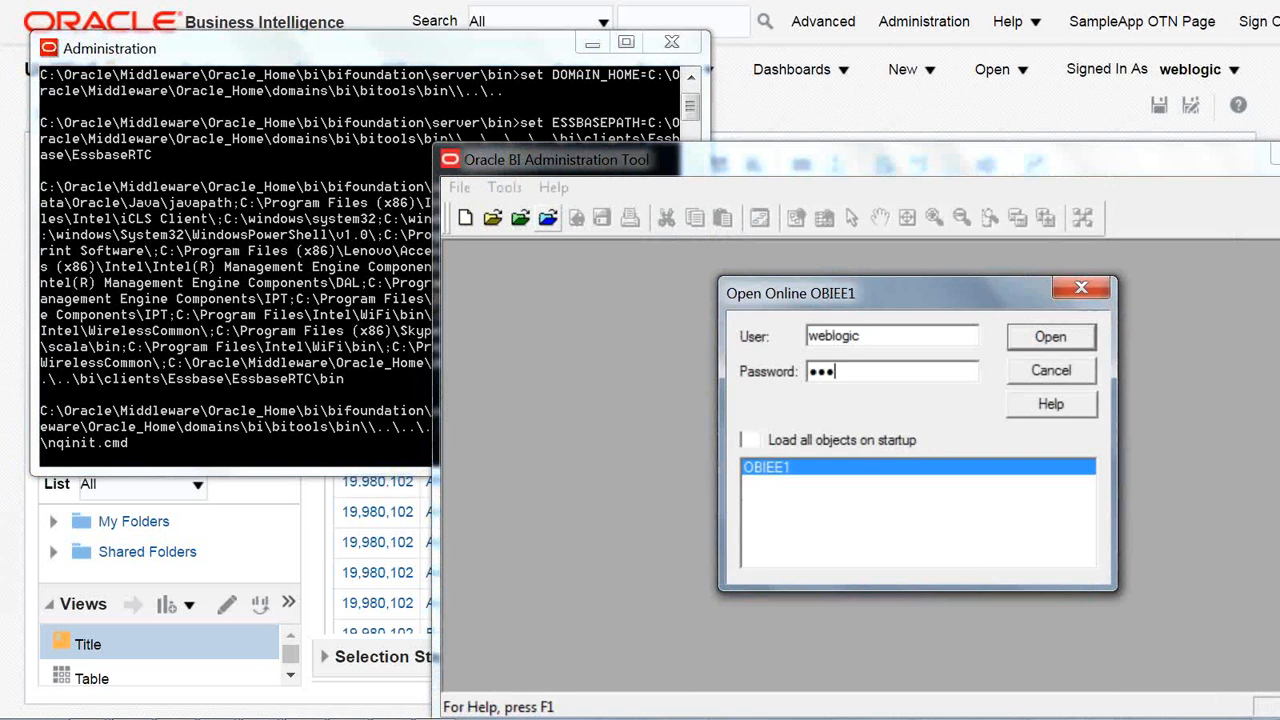
type("come1")
key("Return")
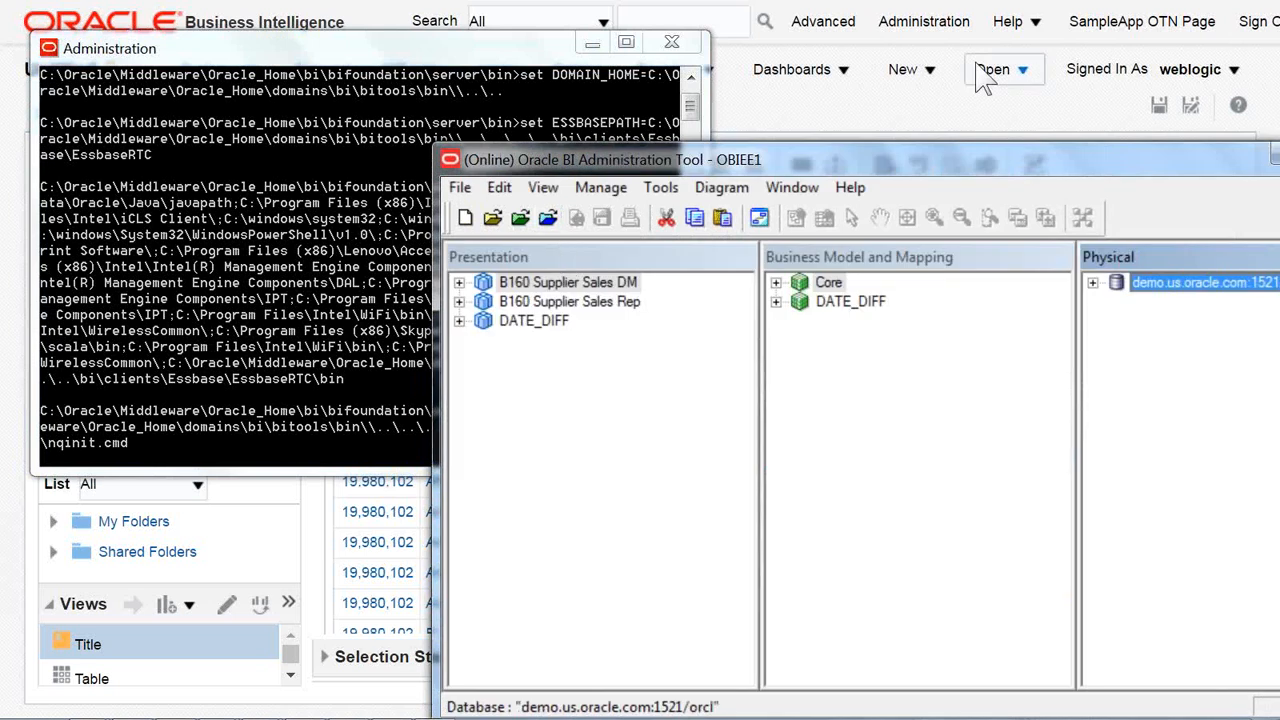
double_click(931, 157)
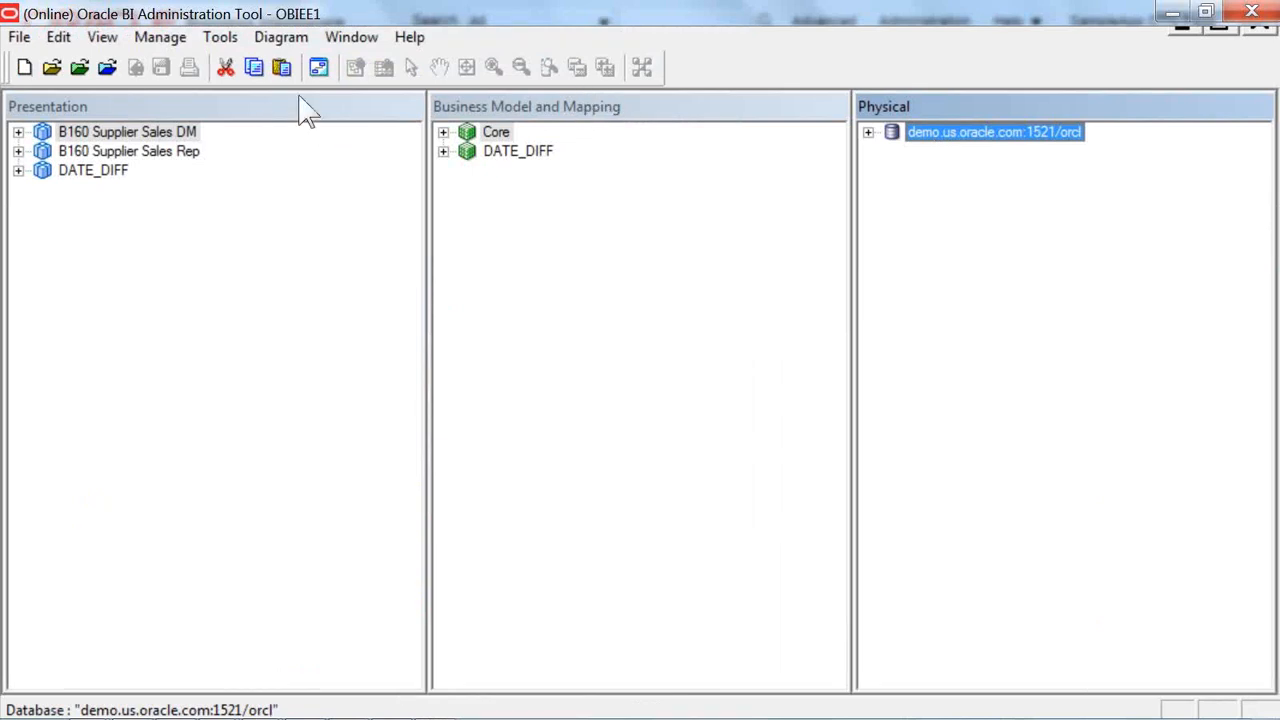
Open the Content settings of the Fact - orders logical table source under Fact - sales in the Core business model.
left_click(443, 132)
left_click(467, 267)
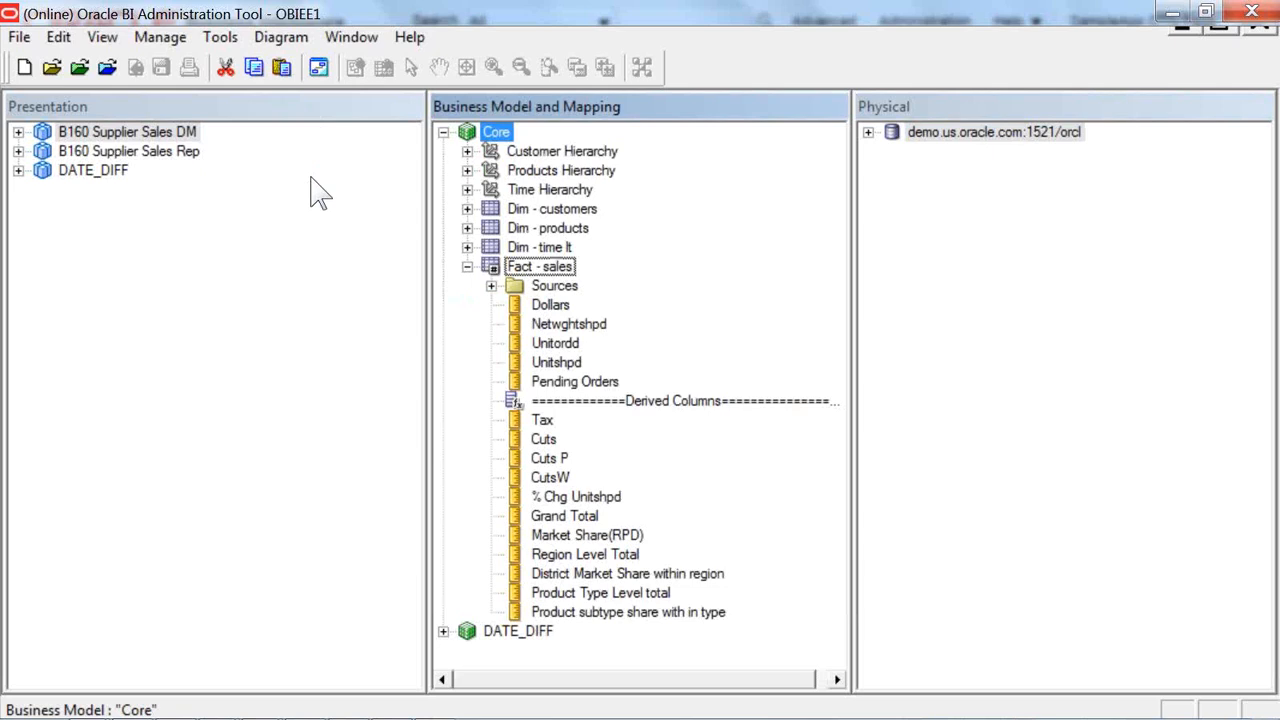
double_click(554, 286)
left_click(590, 305)
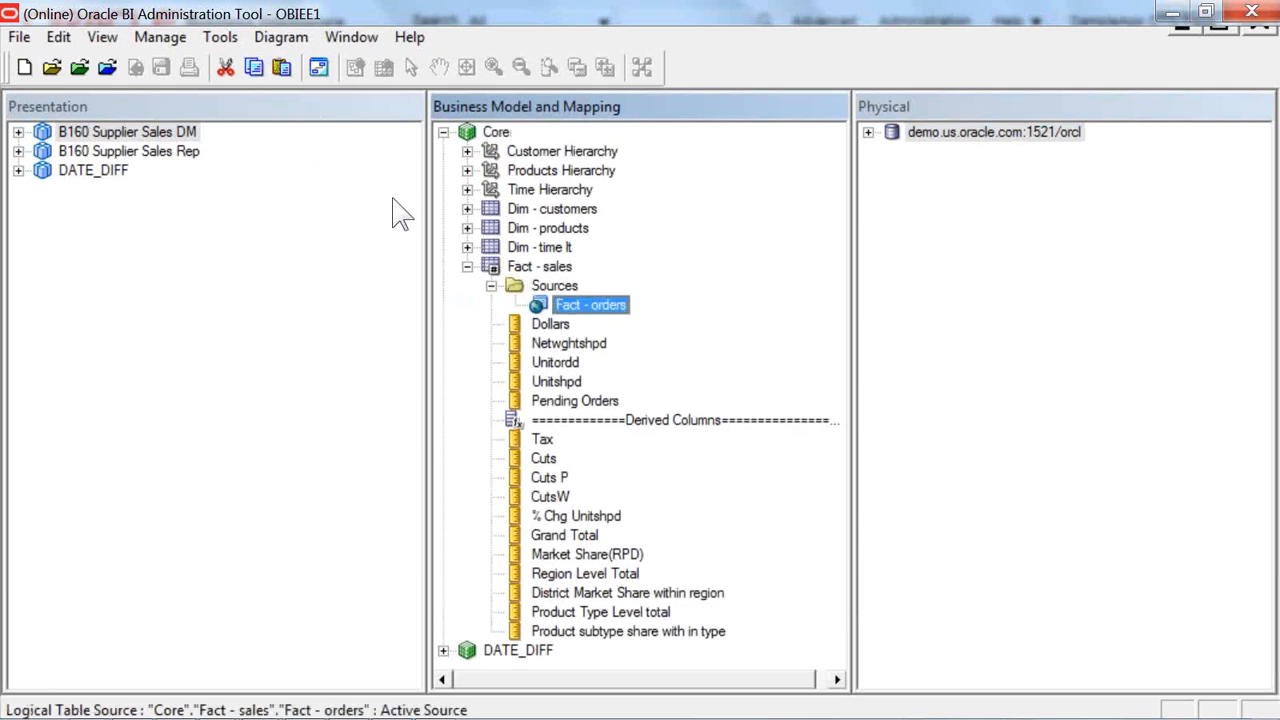
double_click(600, 304)
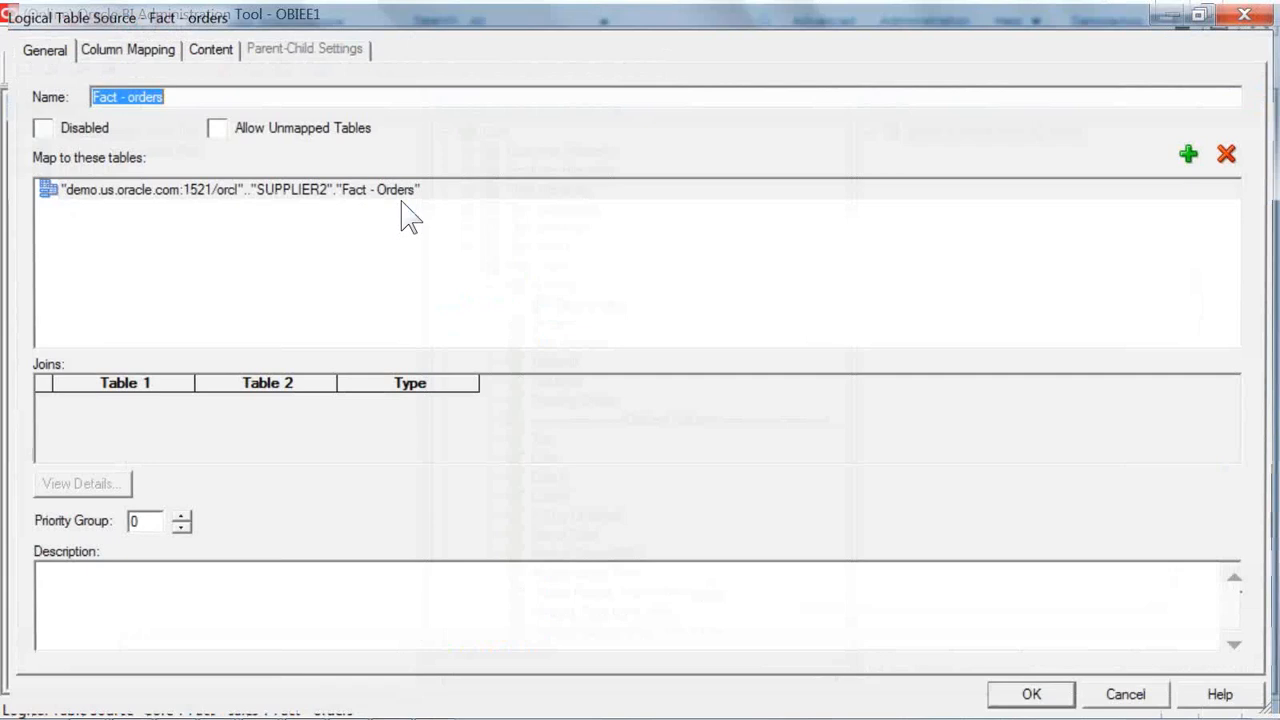
left_click(206, 48)
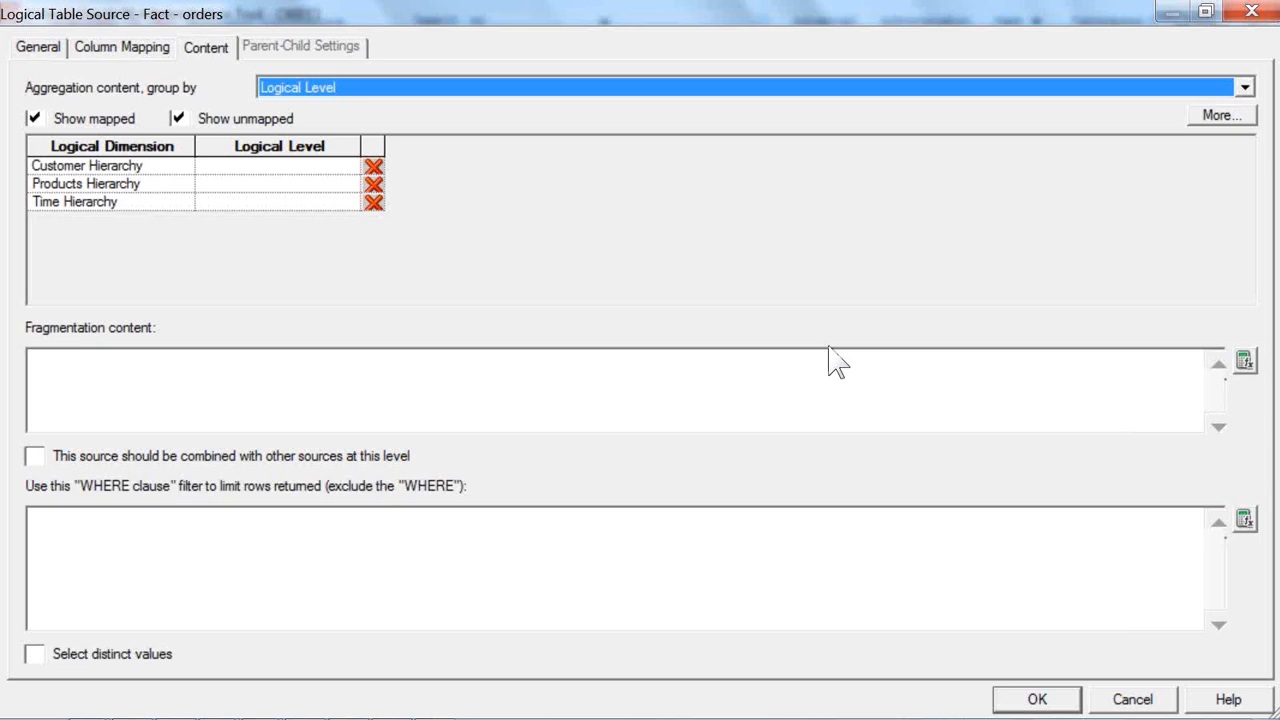
Build the source's WHERE clause filter as "Fact - Orders"."ACTLEXTND" >0 in the Expression Builder.
left_click(1245, 519)
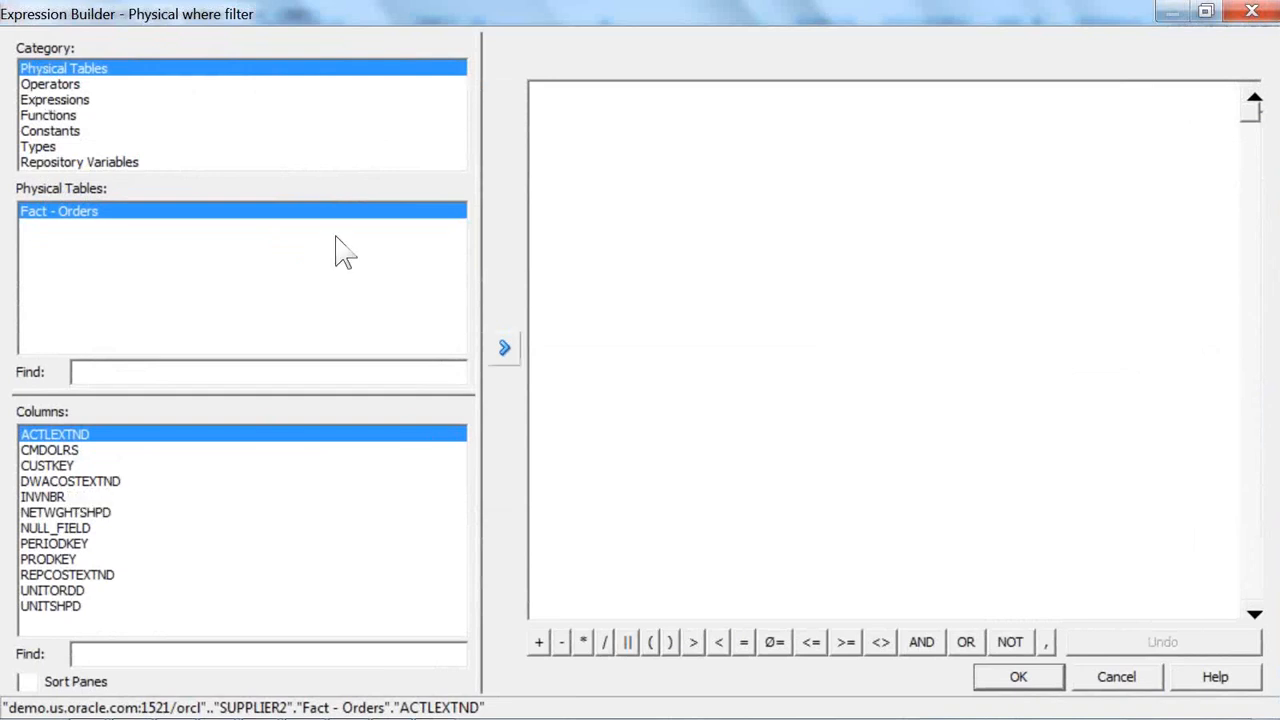
left_click(504, 347)
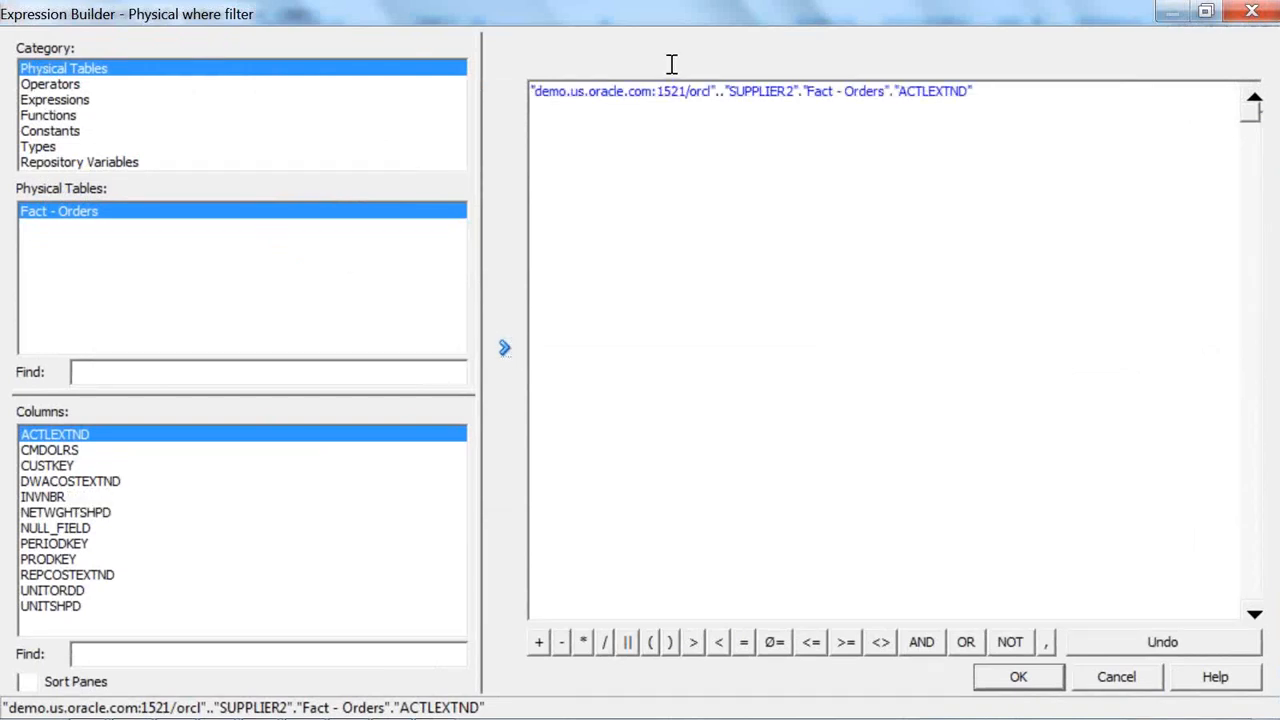
type(">0")
key("Return")
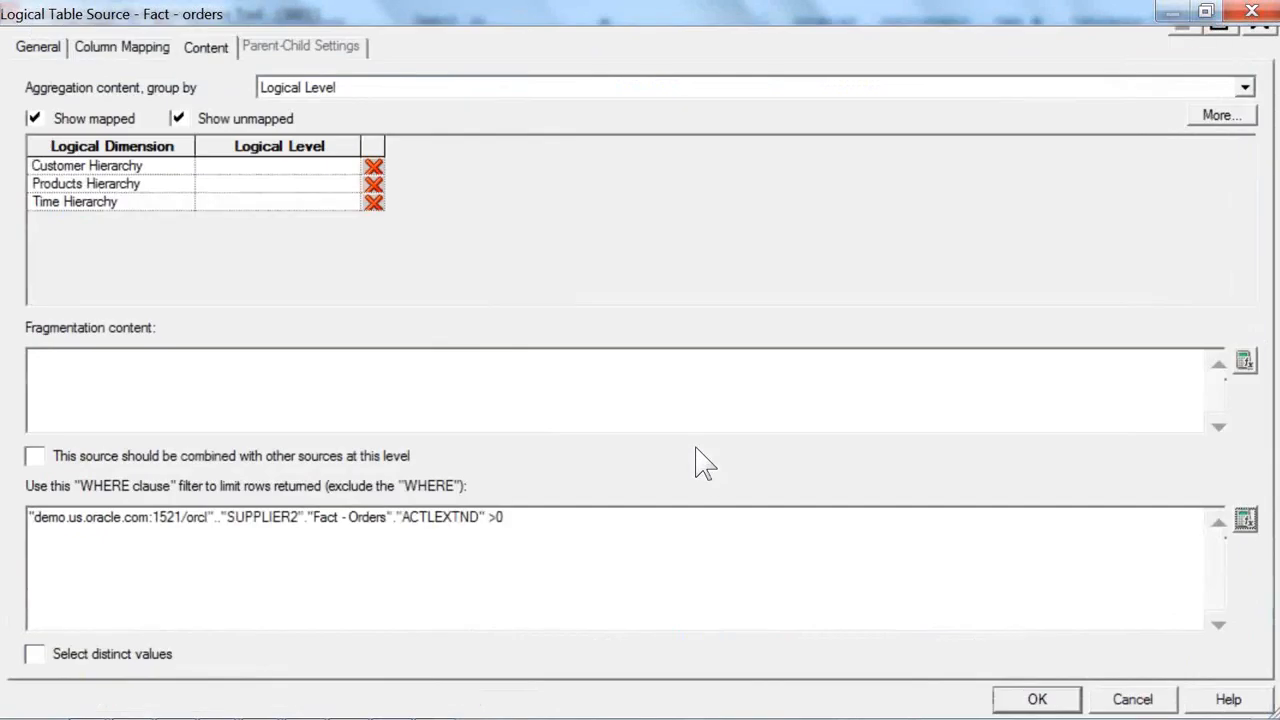
Confirm the Fact - orders source settings and save the online OBIEE1 repository.
key("Return")
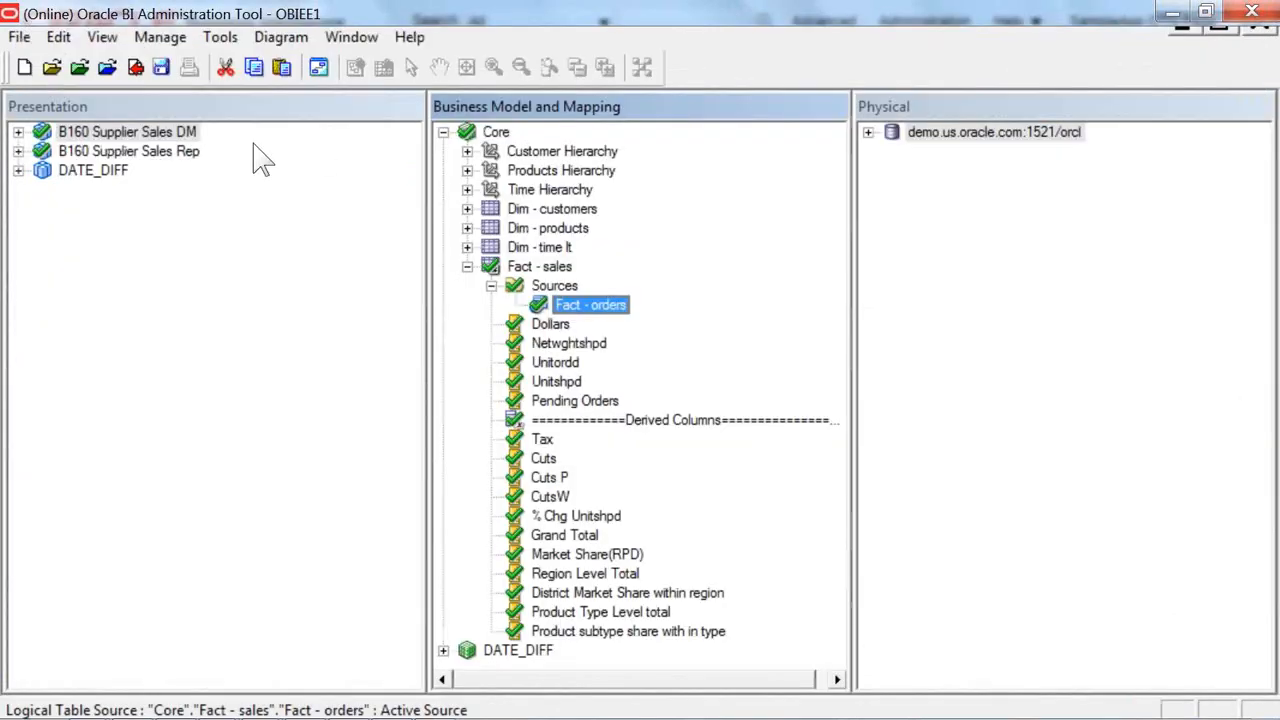
left_click(160, 67)
key("n")
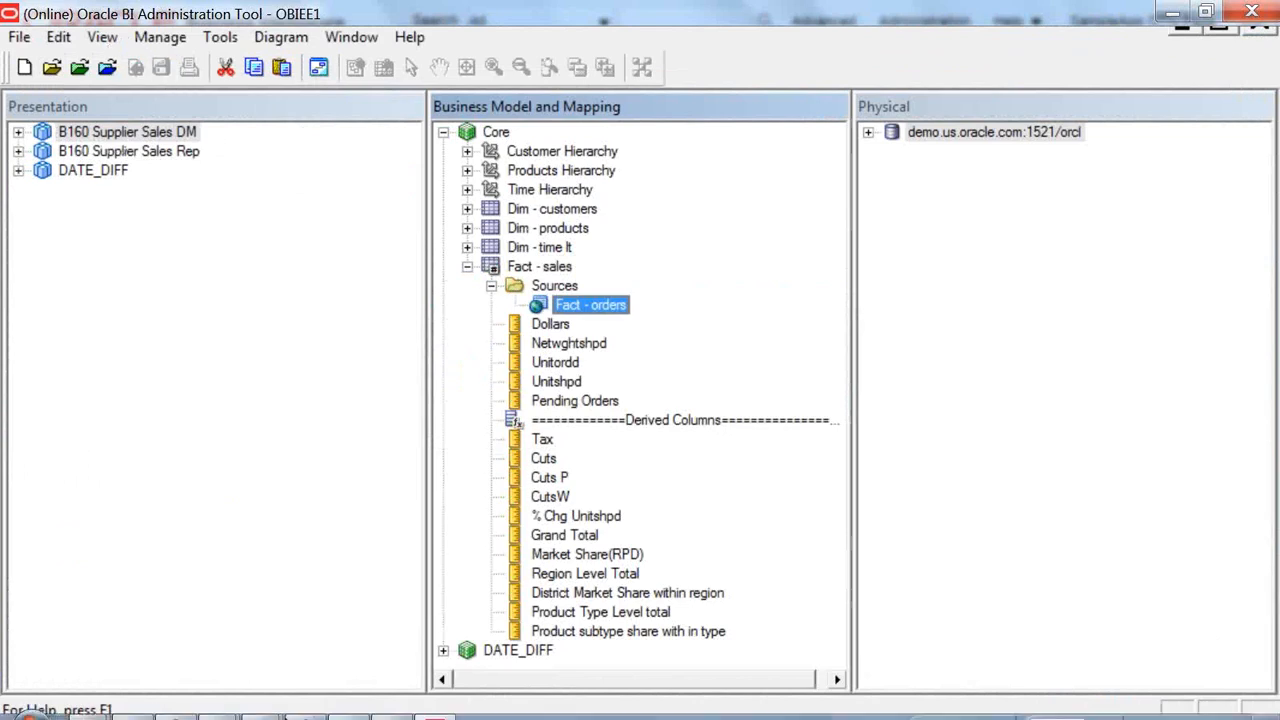
Switch to the Untitled analysis in Oracle Business Intelligence, reload the server metadata, and refresh the results.
key("alt+Tab")
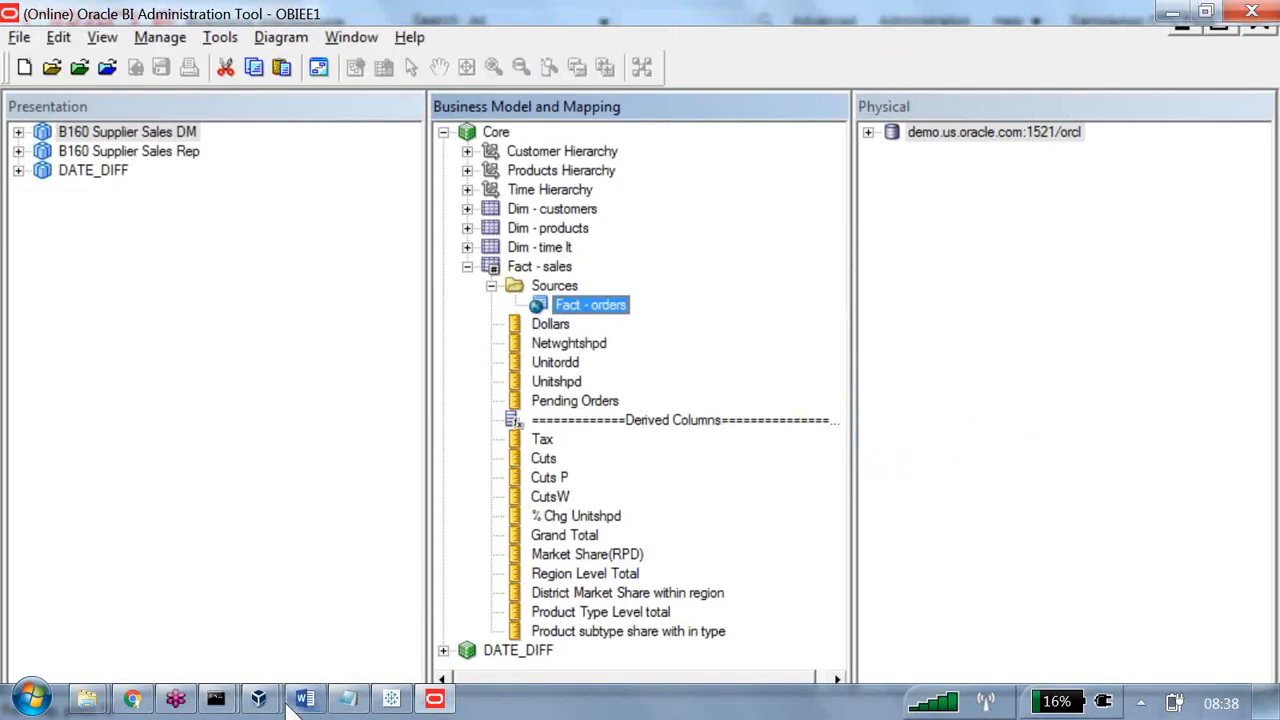
key("alt+Tab")
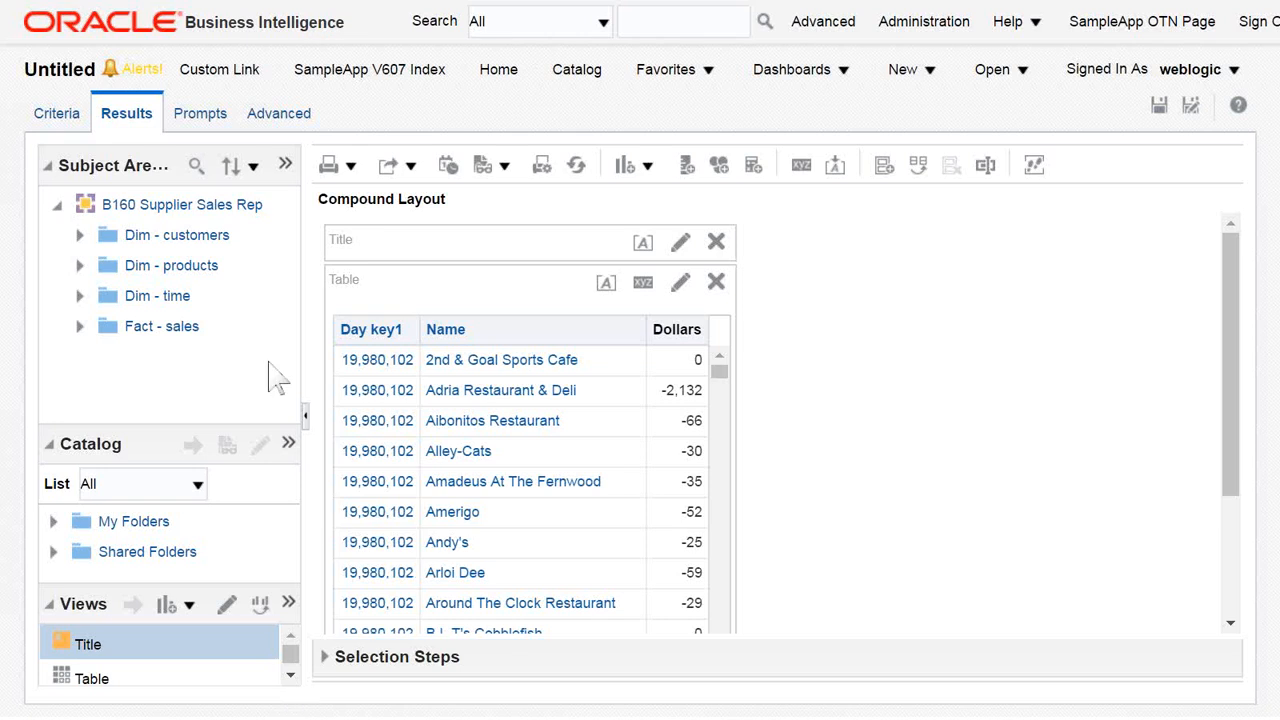
left_click(288, 167)
mouse_move(463, 230)
left_click(620, 263)
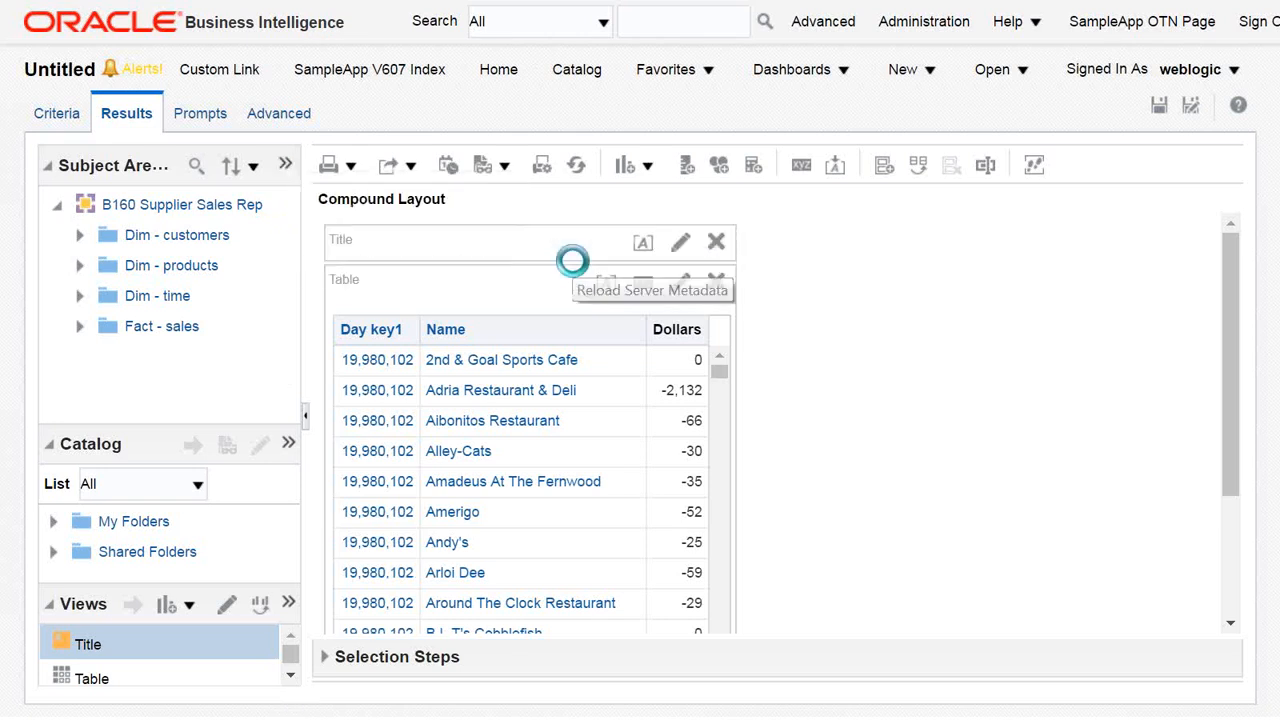
left_click(577, 165)
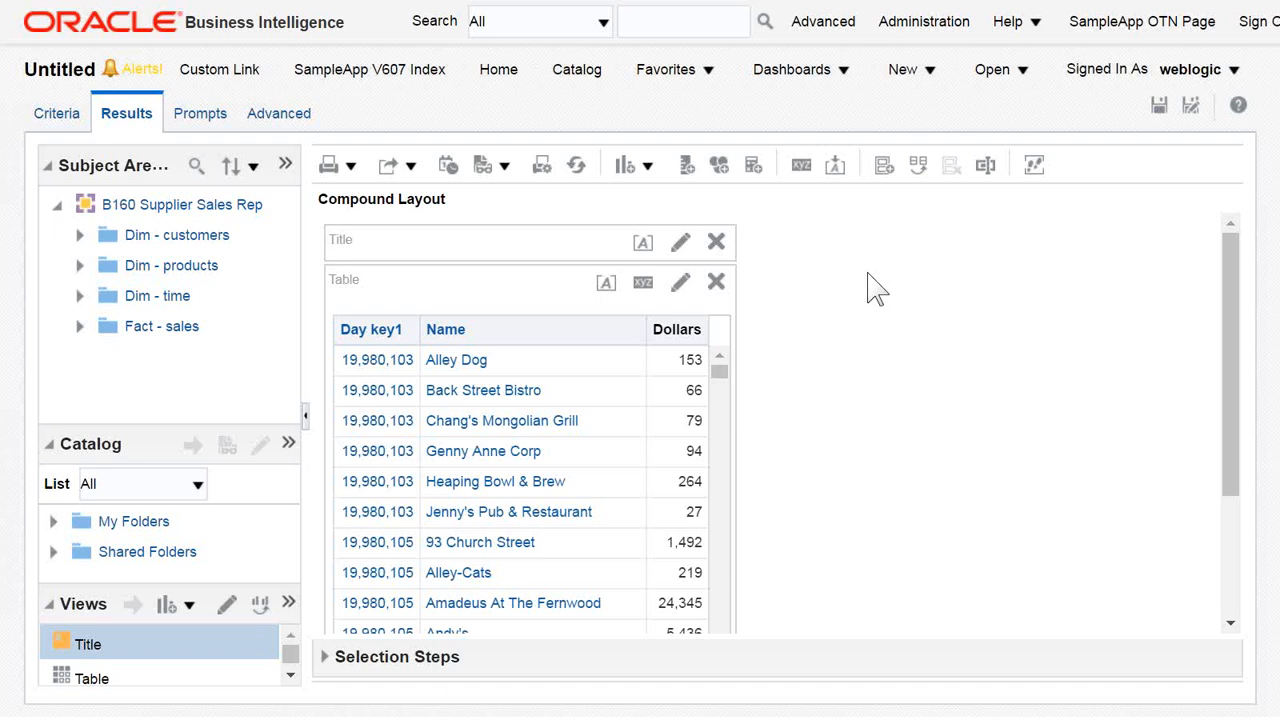
Open the latest report query's log from session management and highlight the condition 0 < T170.ACTLEXTND in its SQL.
left_click(920, 22)
left_click(768, 165)
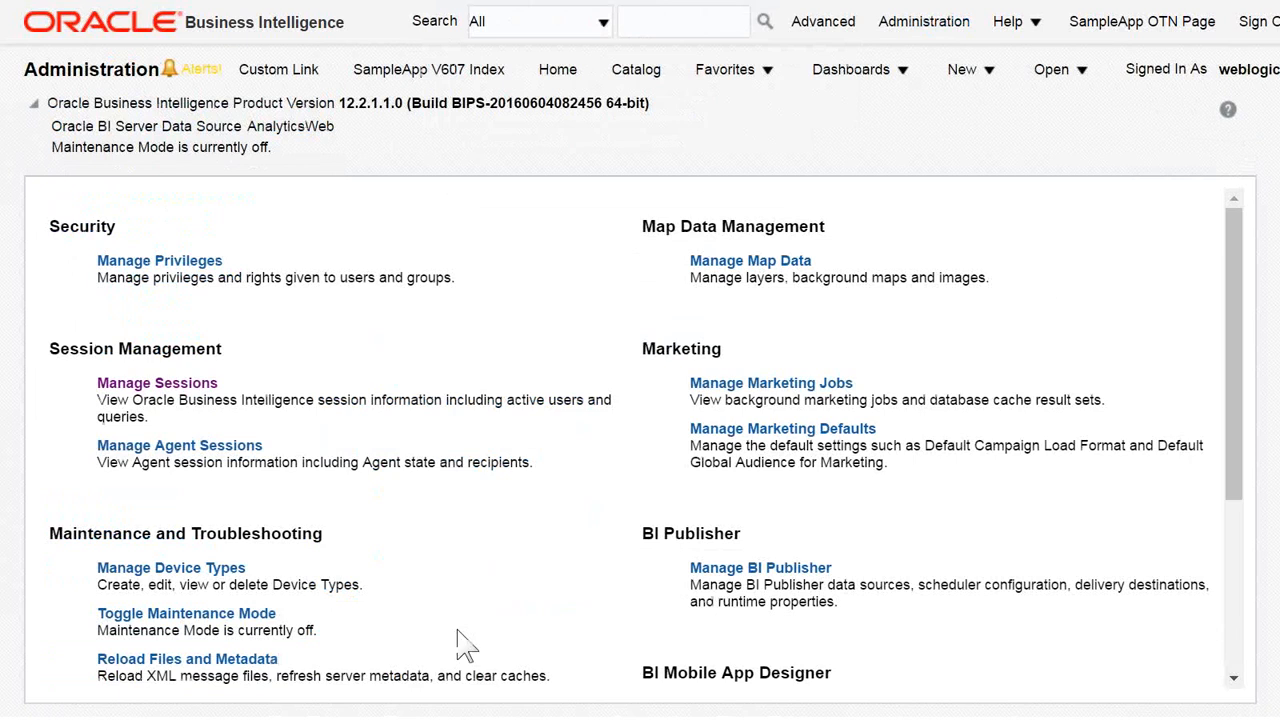
left_click(178, 400)
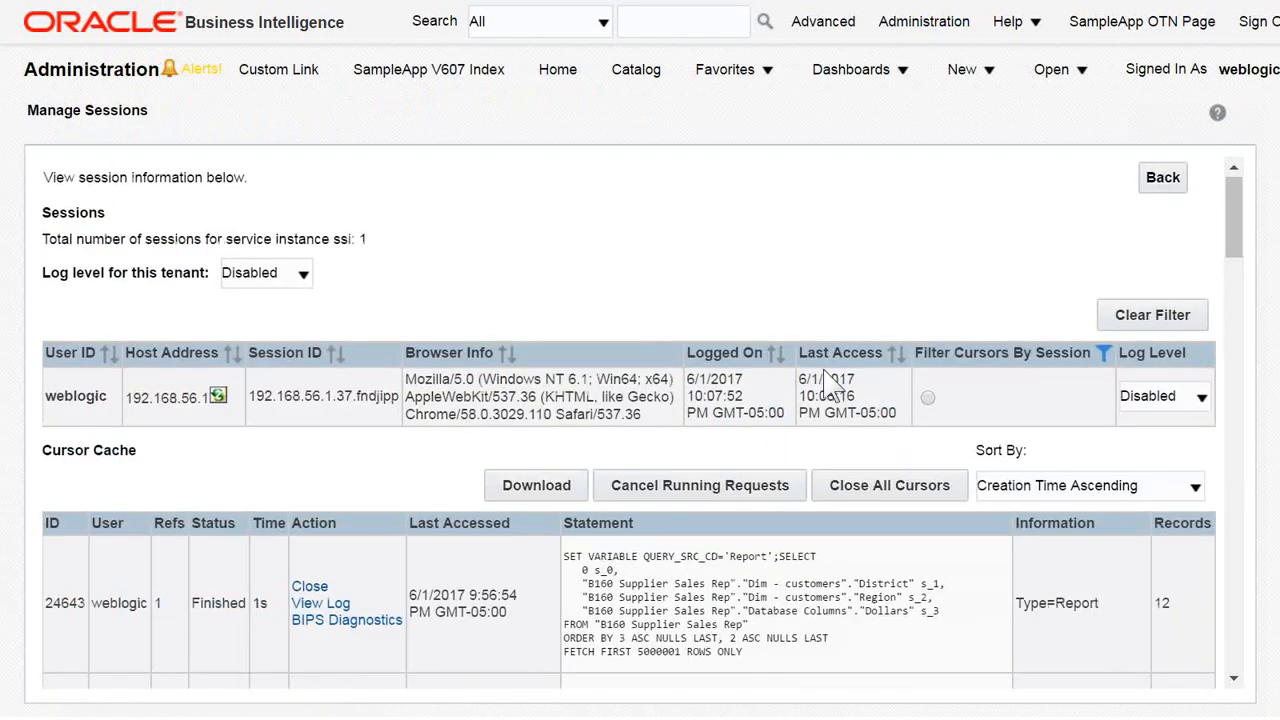
scroll(828, 385, "down", 15)
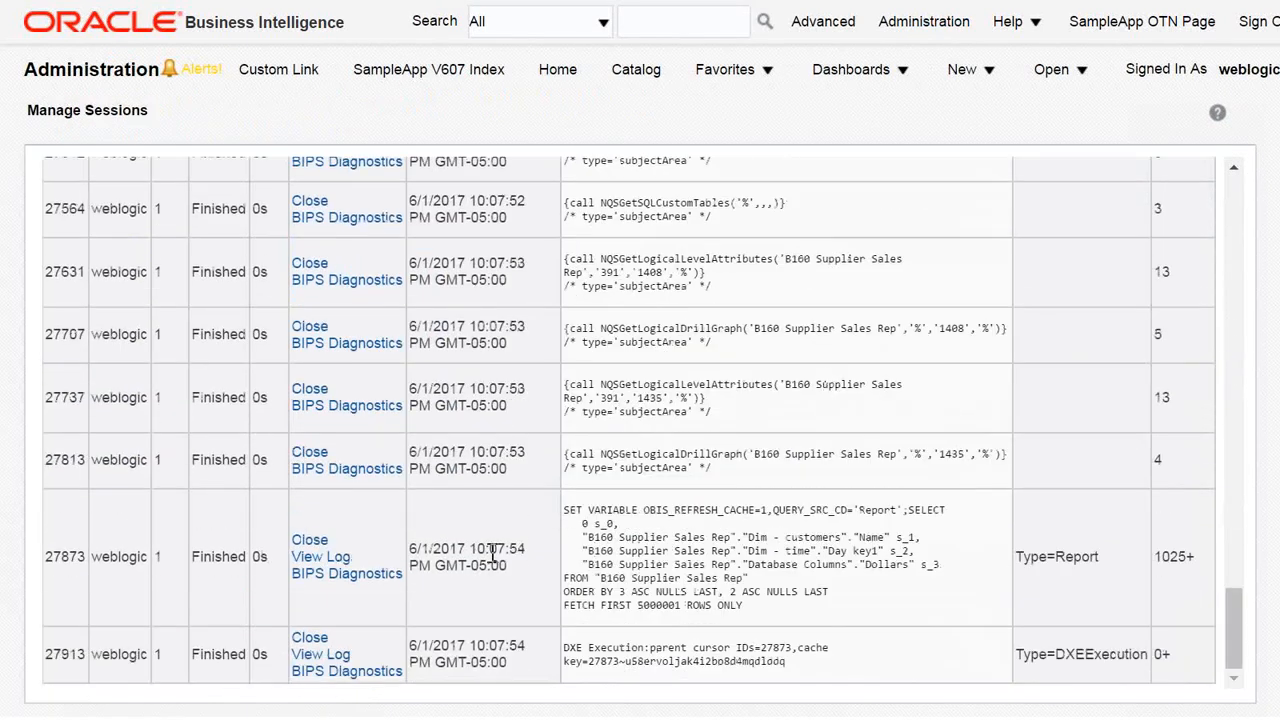
left_click(338, 557)
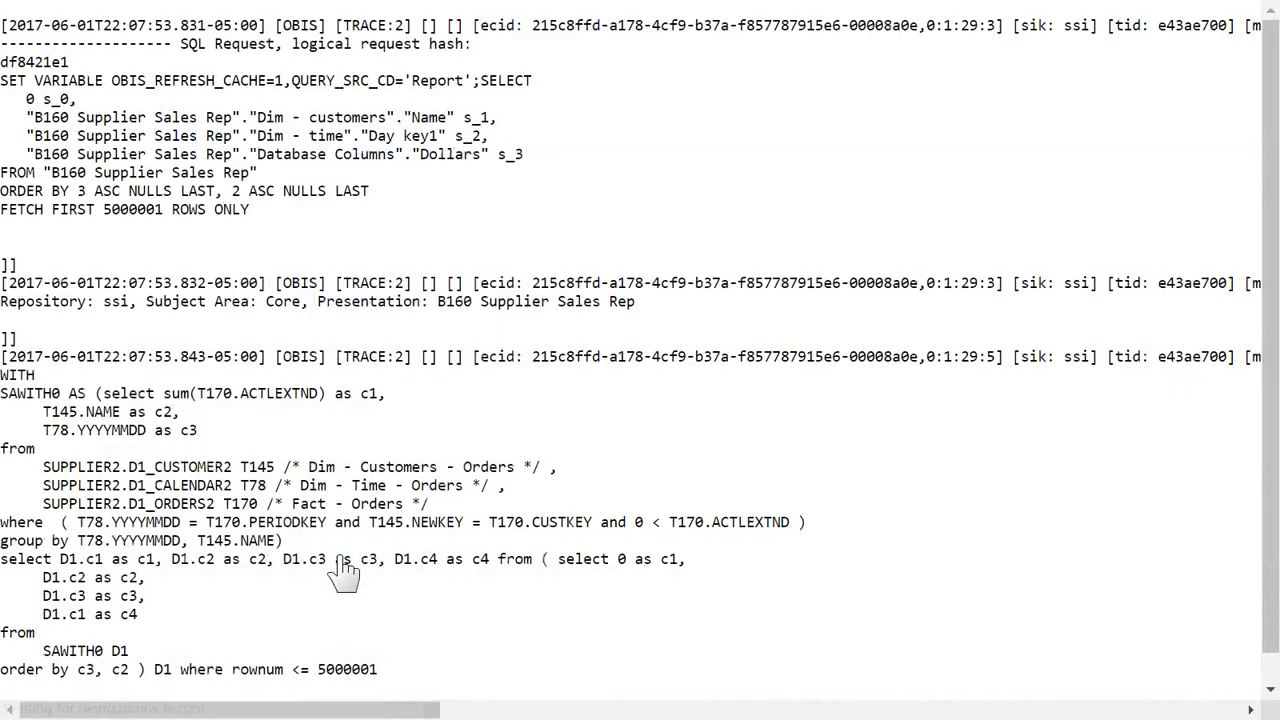
scroll(472, 422, "down", 1)
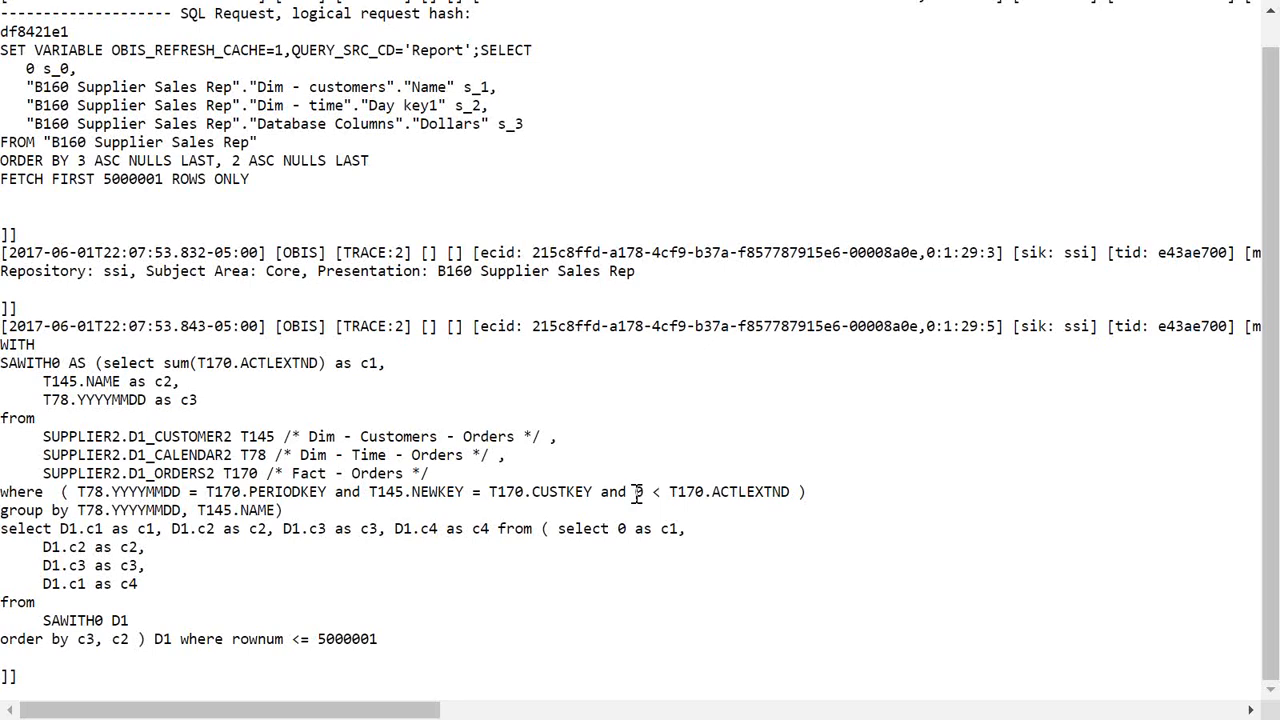
left_click_drag(633, 492, 790, 500)
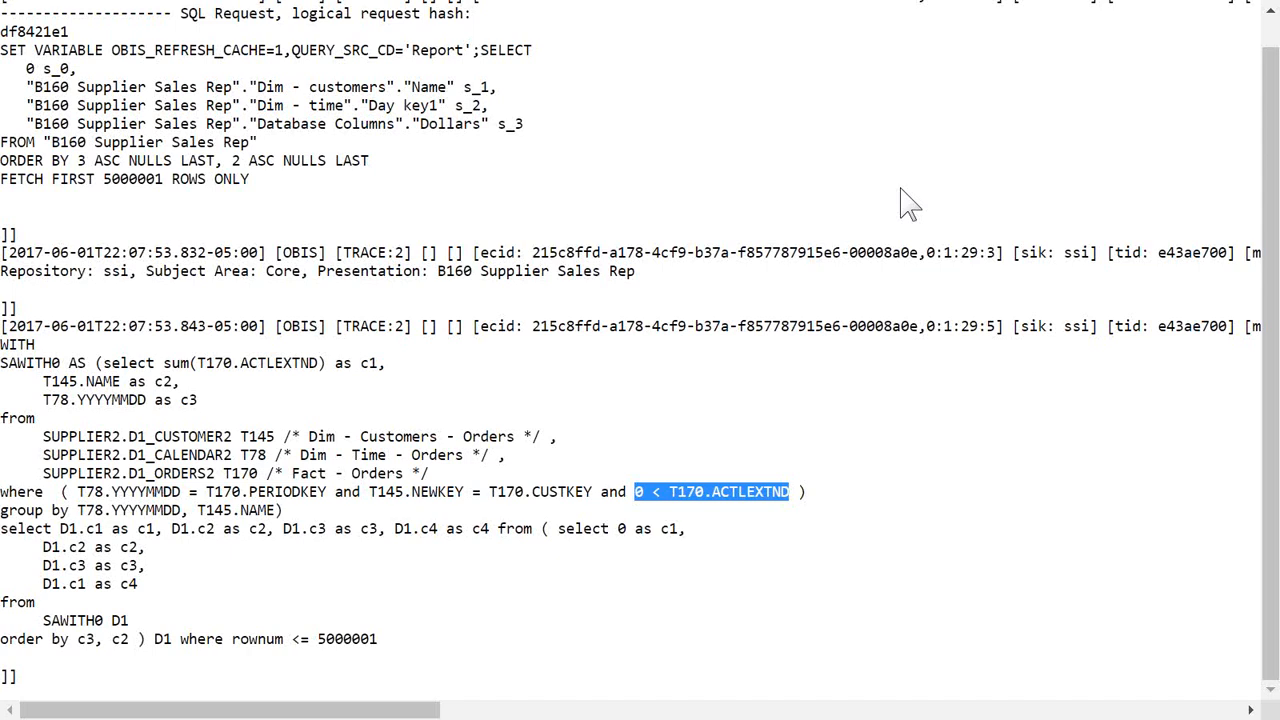
Switch to the Word notes and read the Global Filter or RPD LTS Filter section and the Advanced Features of Analysis page.
key("alt+Tab")
key("alt+Tab")
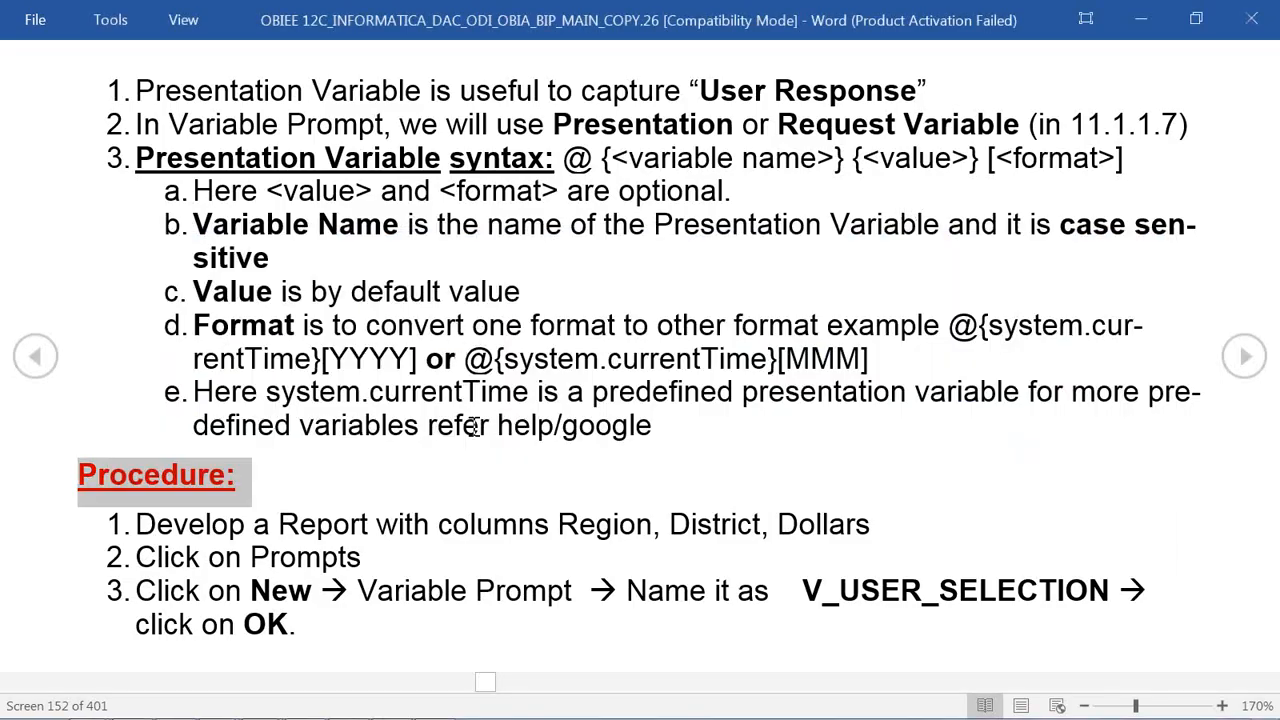
scroll(471, 451, "down", 1)
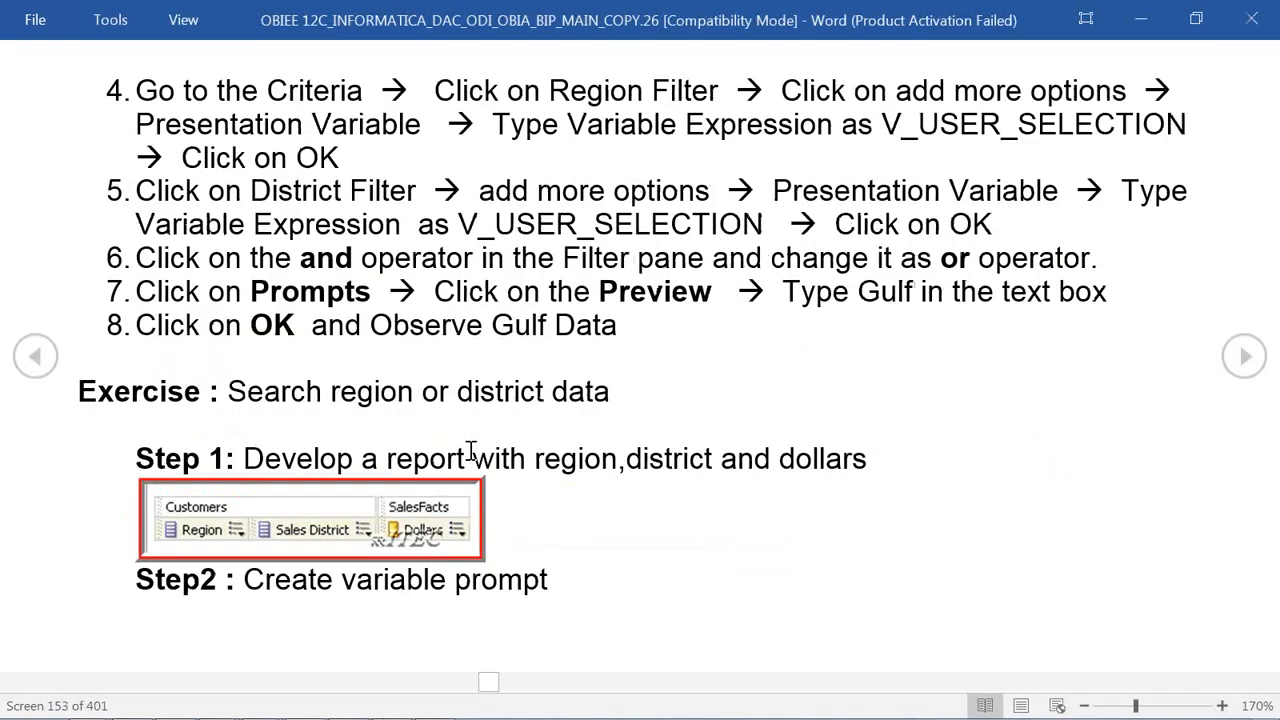
scroll(471, 451, "down", 3)
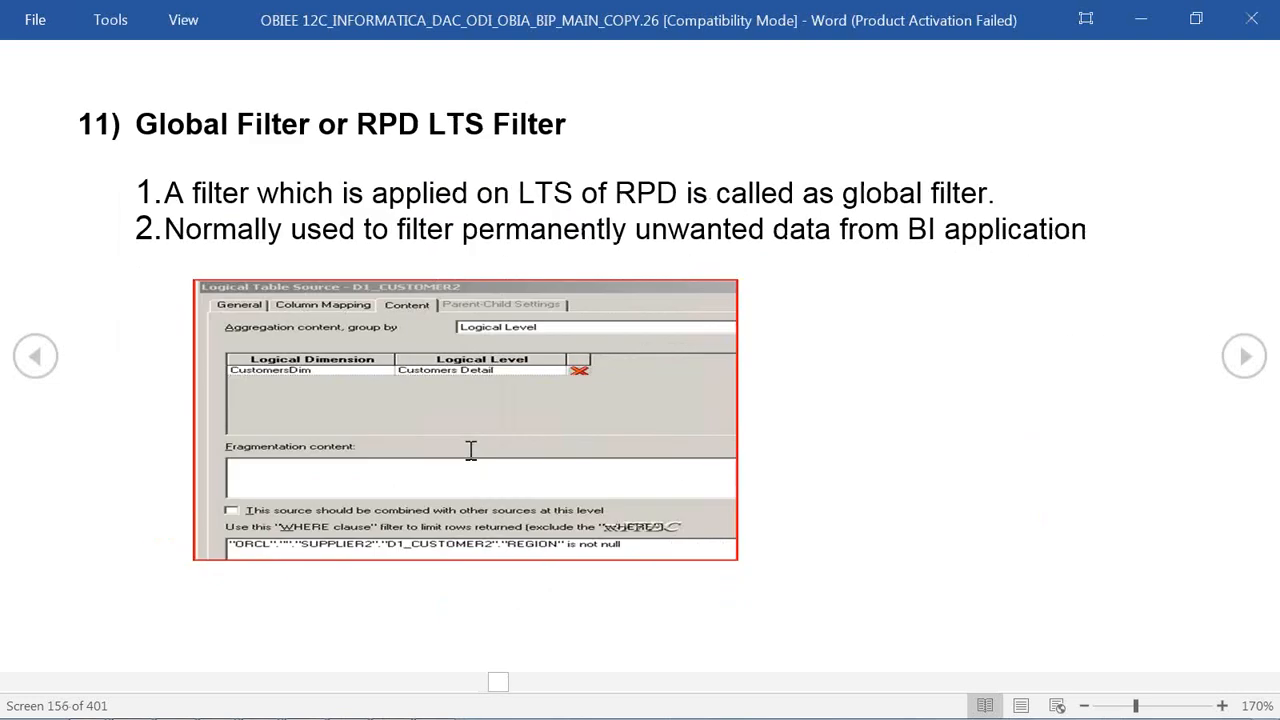
left_click_drag(140, 118, 571, 128)
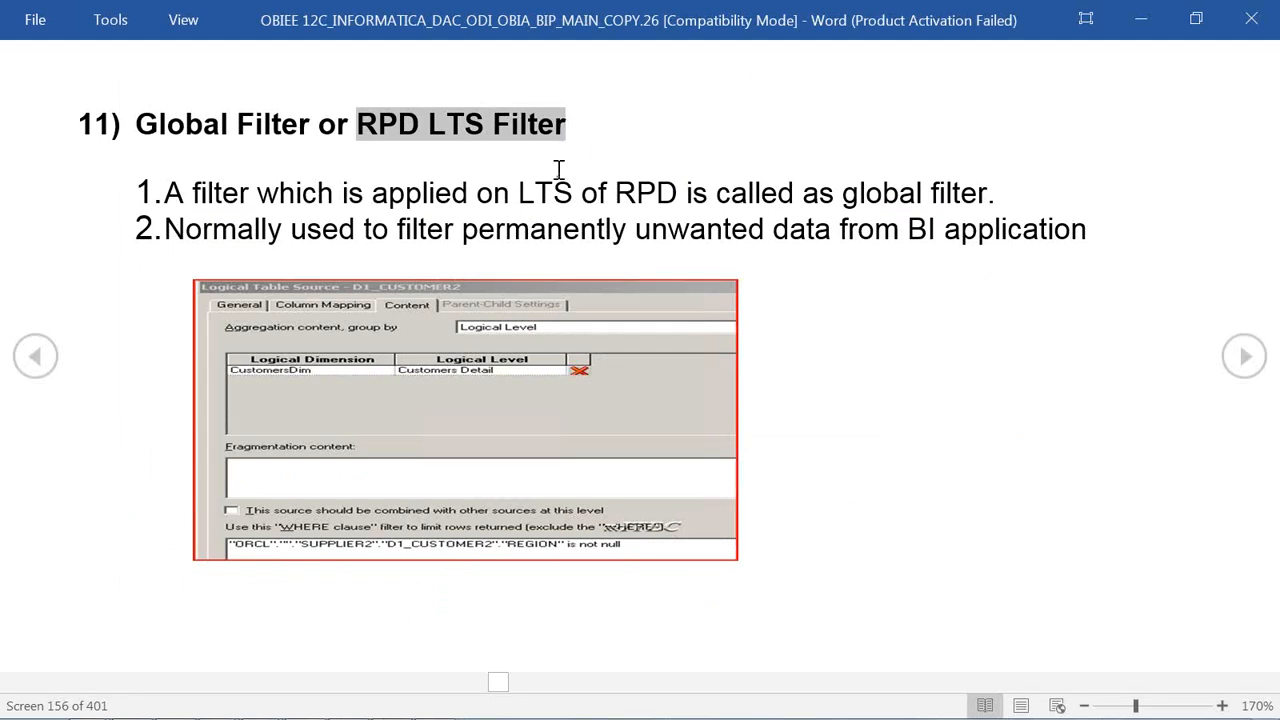
key("Page_Down")
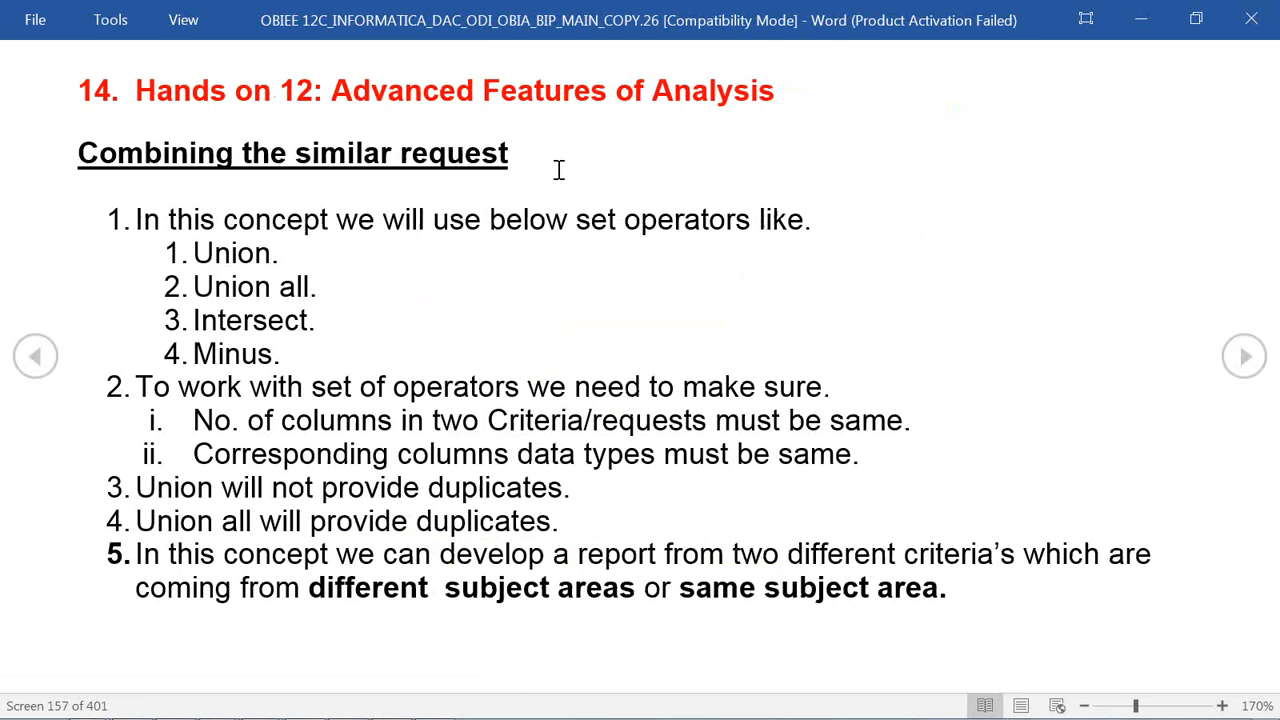
Switch to the running SampleAppv607p-appliance virtual machine and bring up Oracle SQL Developer.
key("alt+Tab")
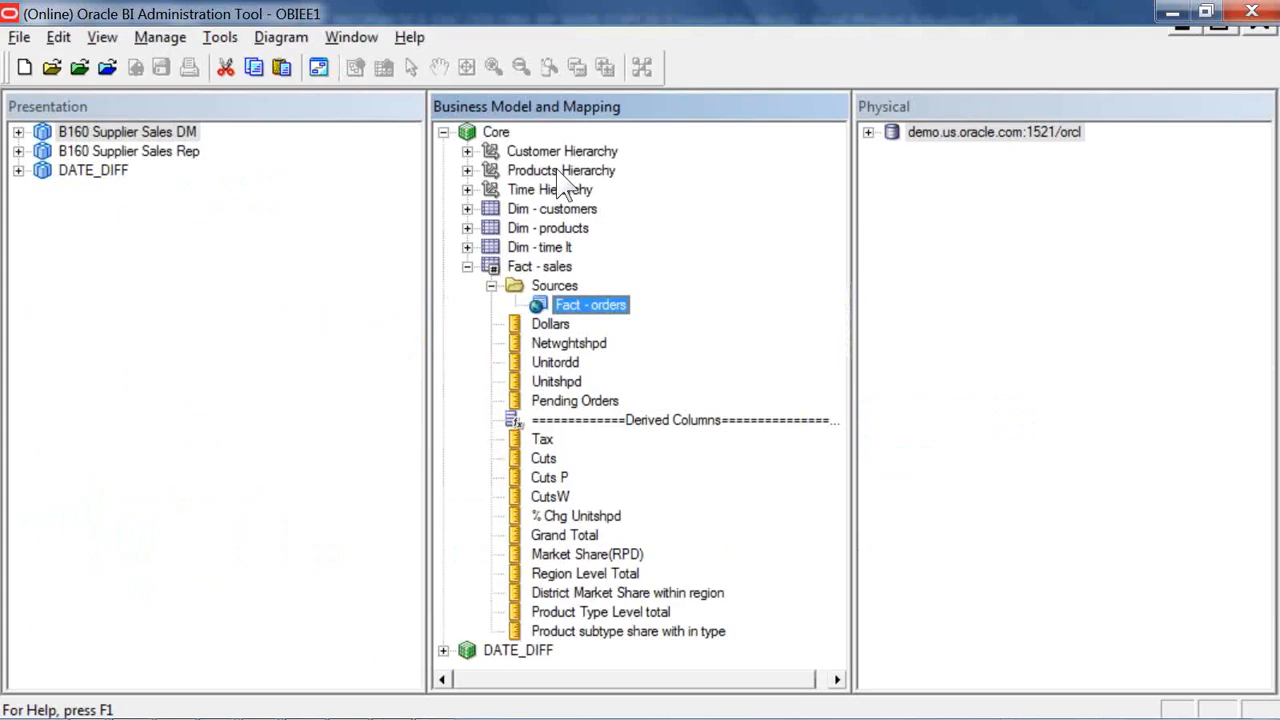
key("super+d")
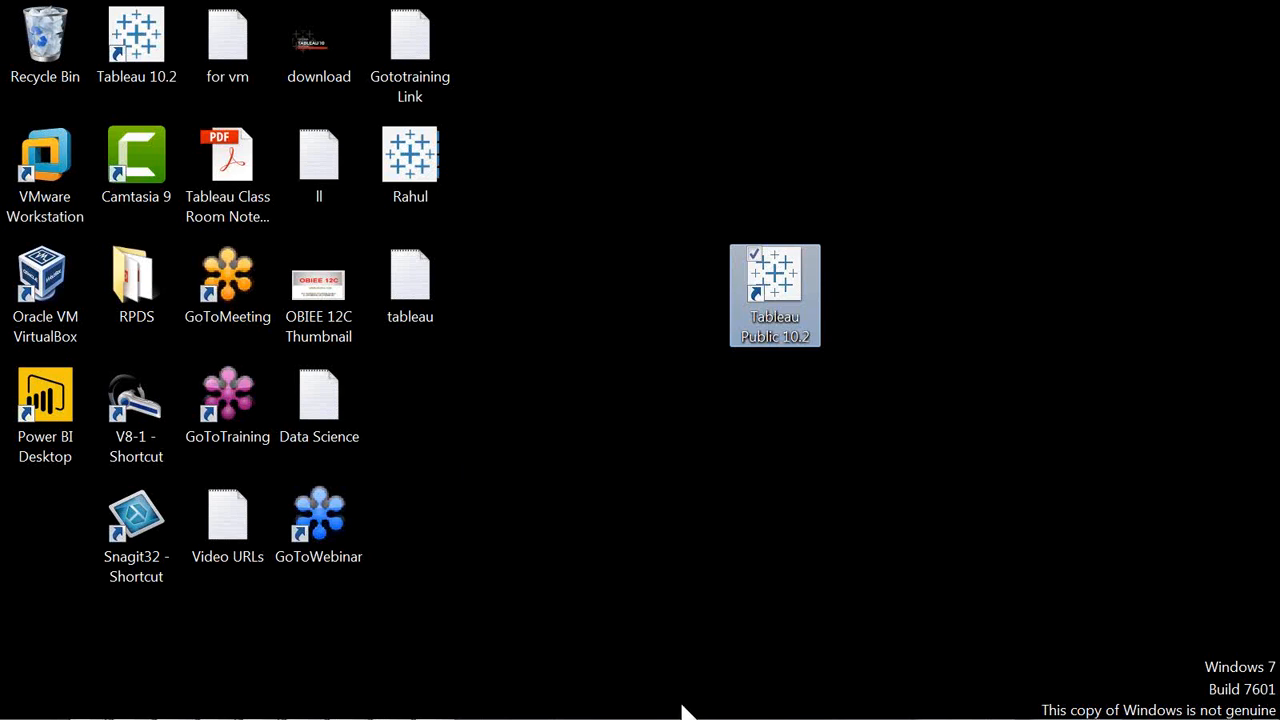
mouse_move(683, 712)
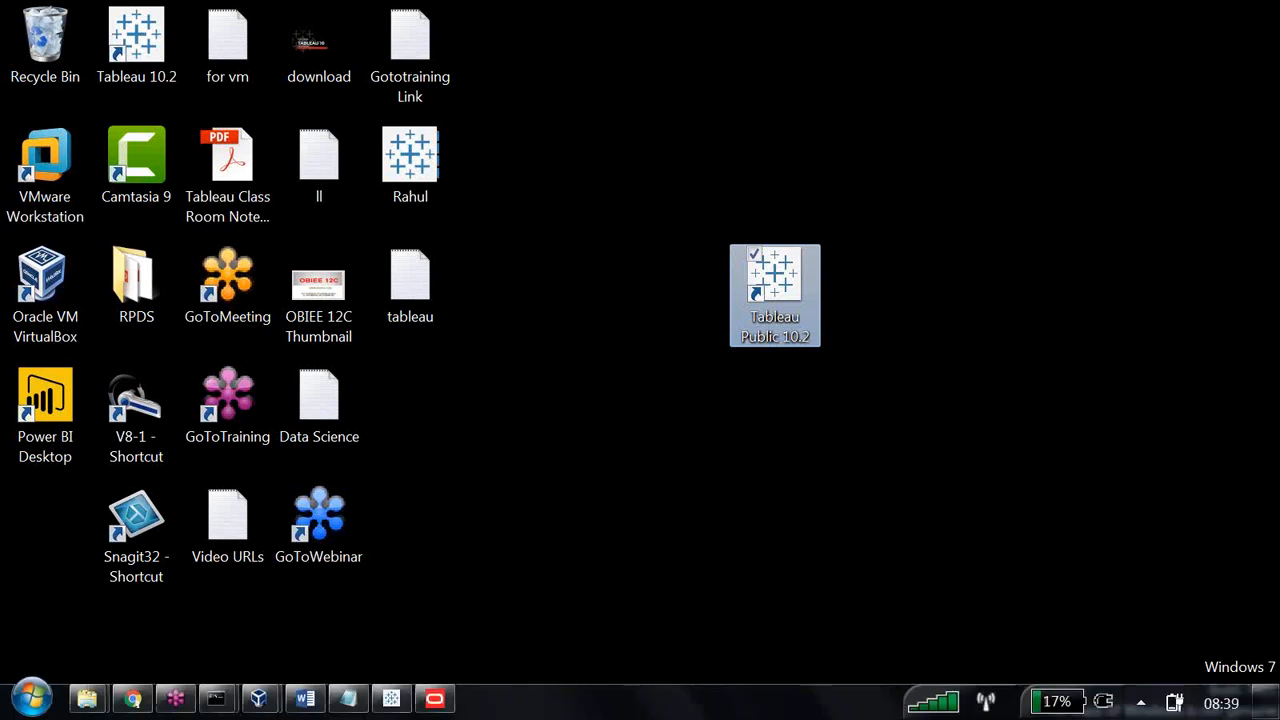
left_click(260, 695)
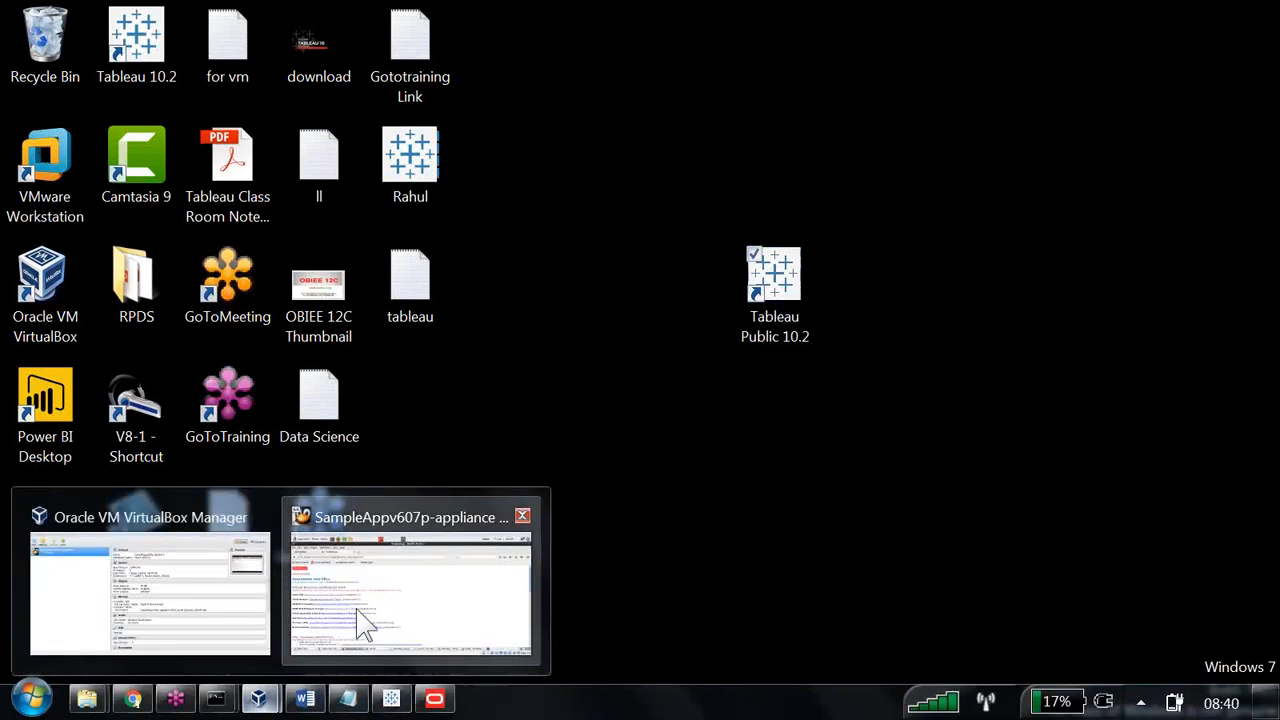
mouse_move(362, 625)
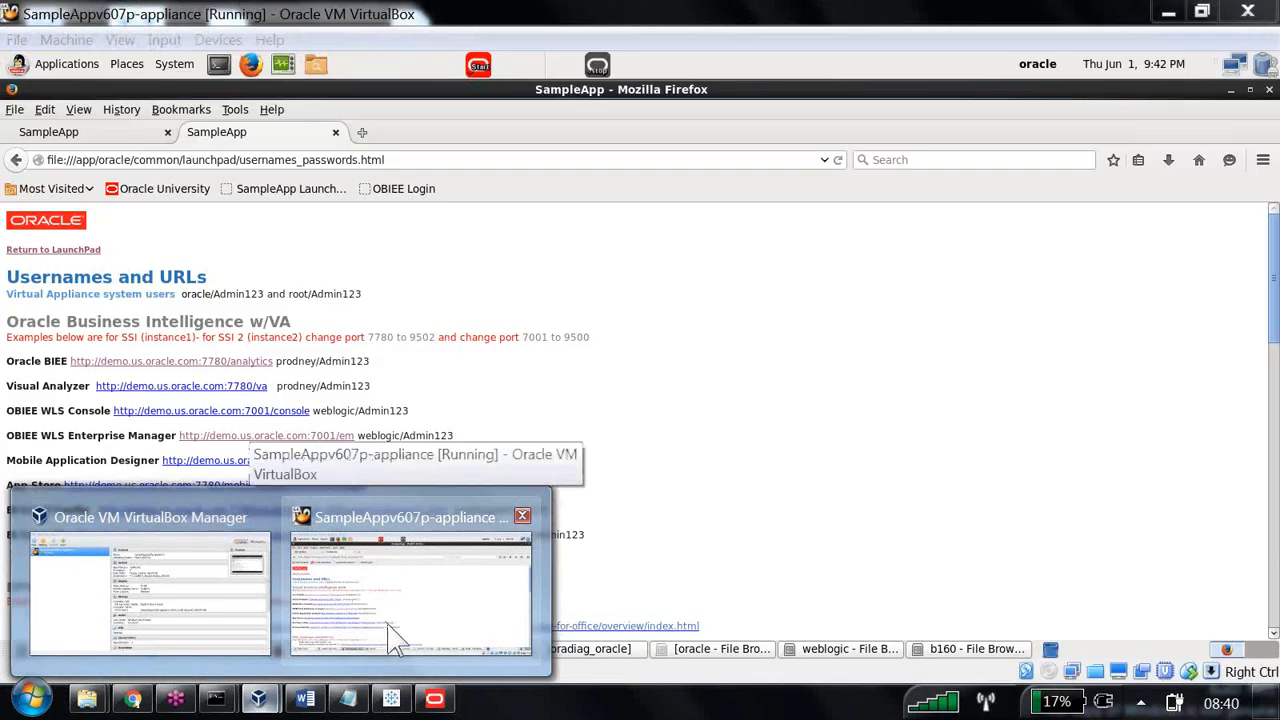
left_click(443, 630)
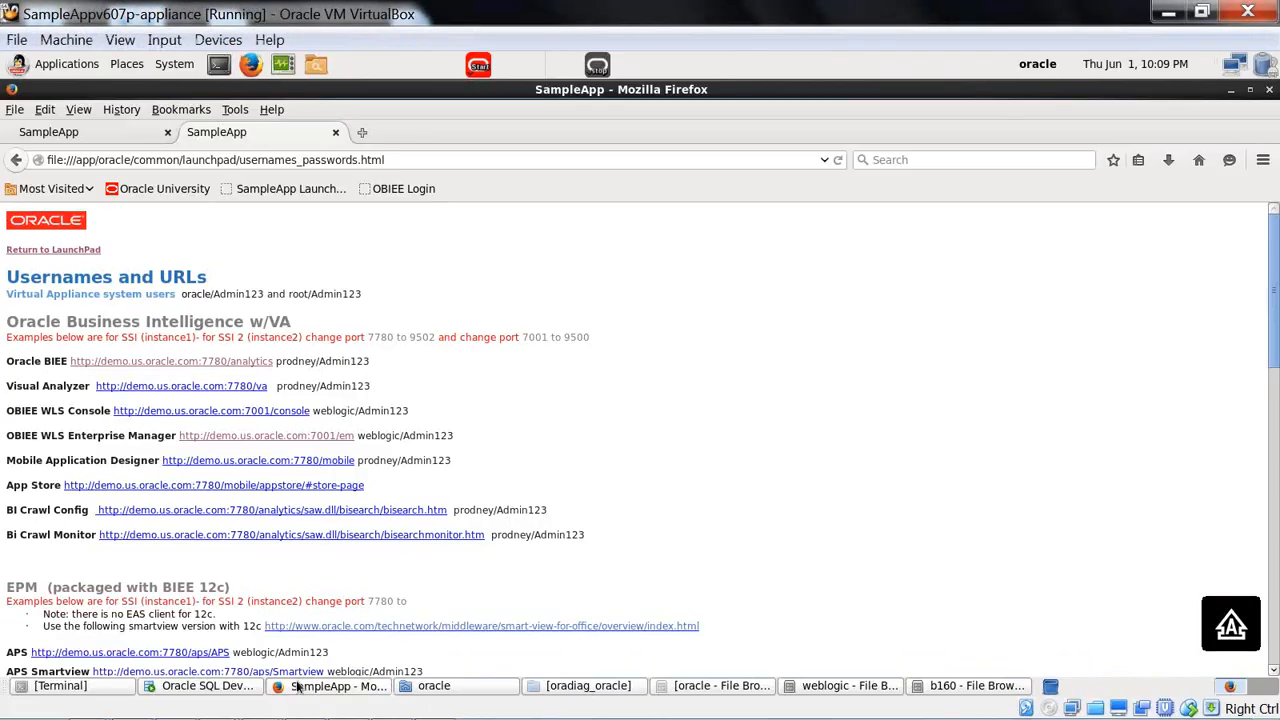
left_click(207, 686)
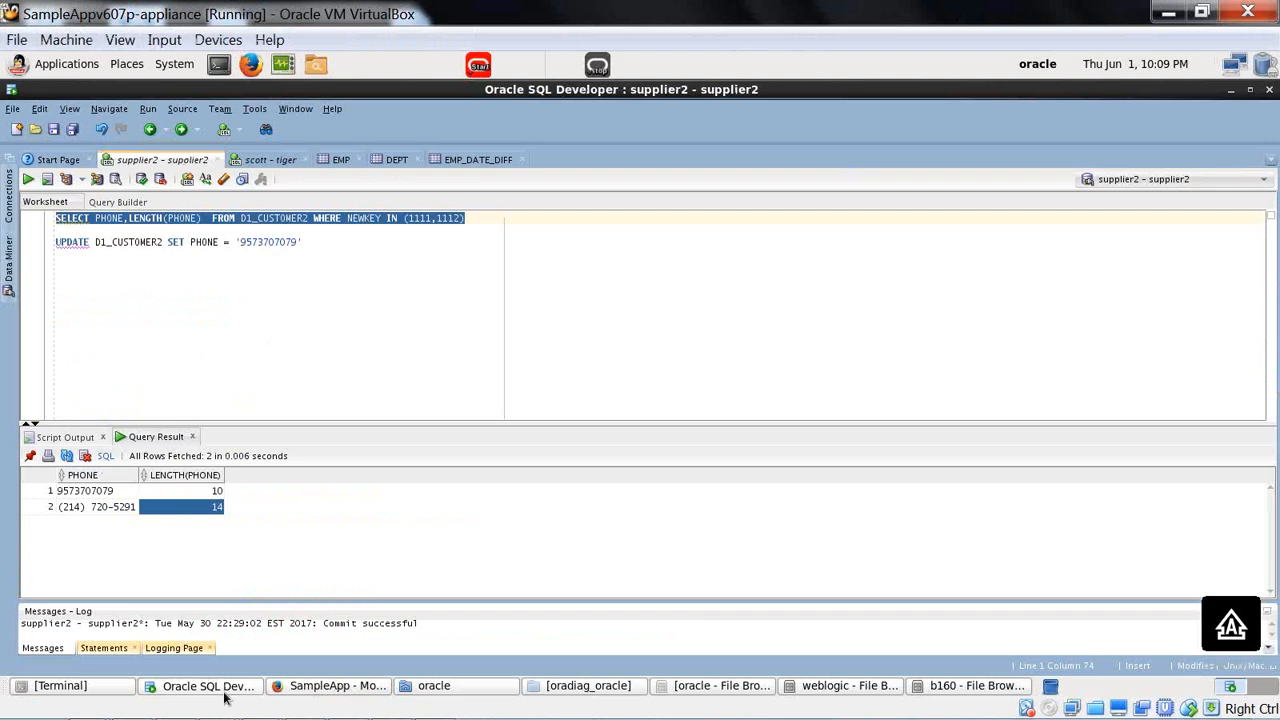
Clear the existing SELECT and UPDATE statements from the supplier2 worksheet.
left_click(582, 326)
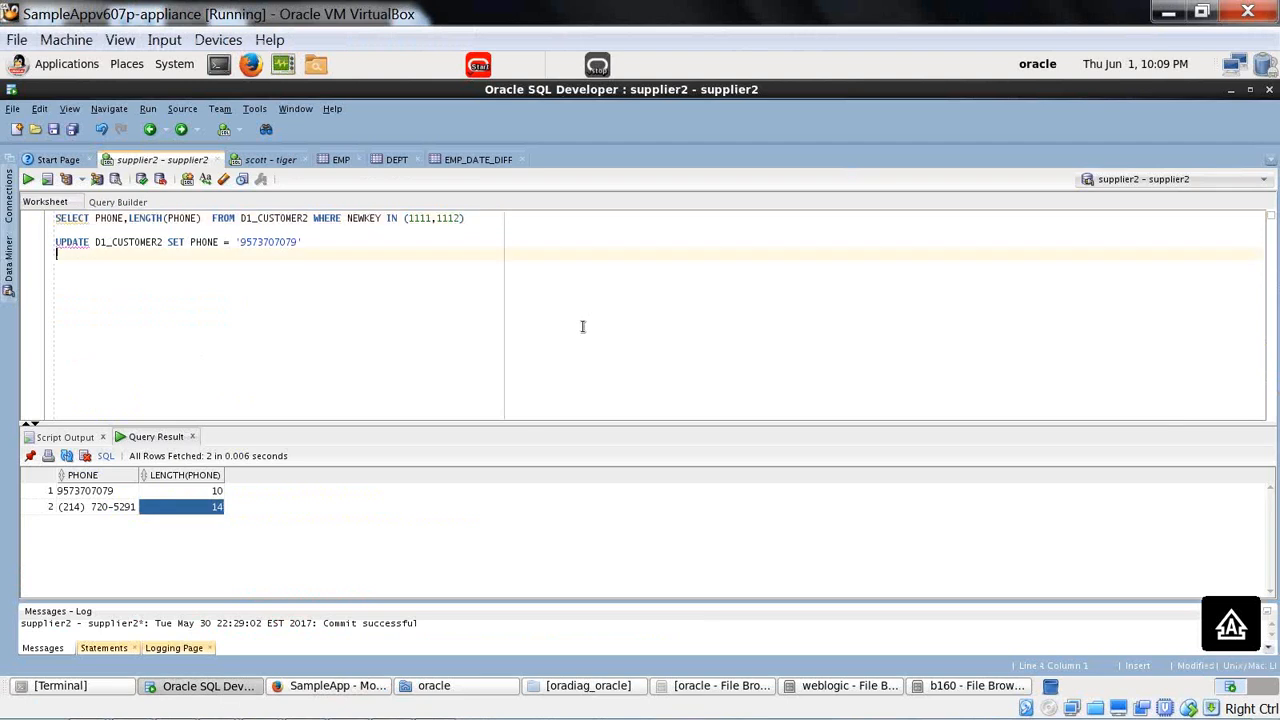
key("ctrl+a")
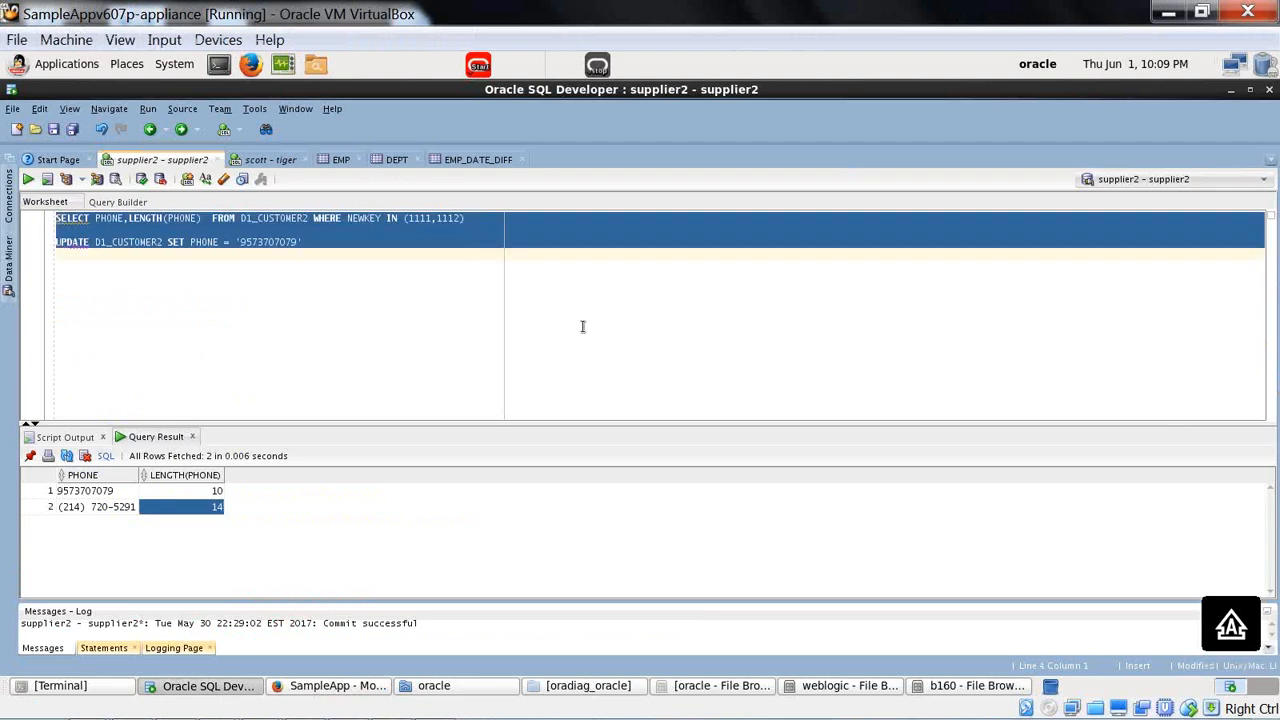
key("BackSpace")
type("a")
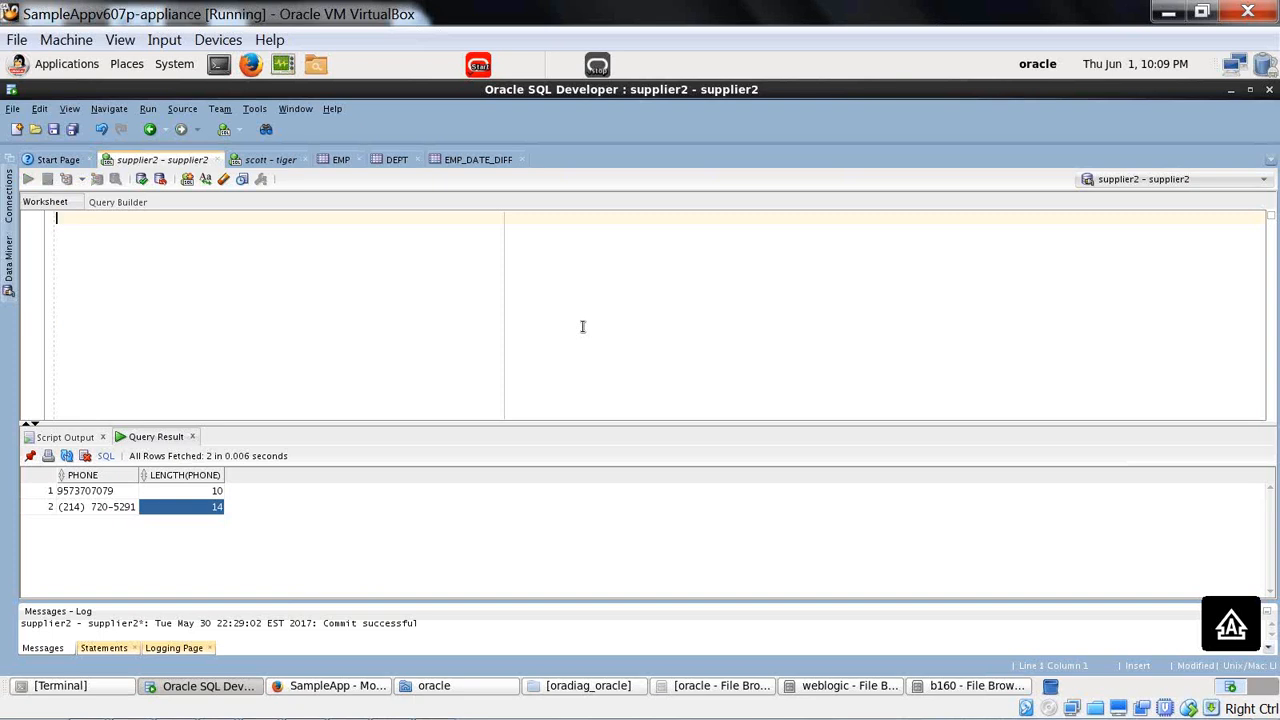
key("BackSpace")
Write the sets A={1,2} and B={2,3} on separate lines of the worksheet.
type("A=")
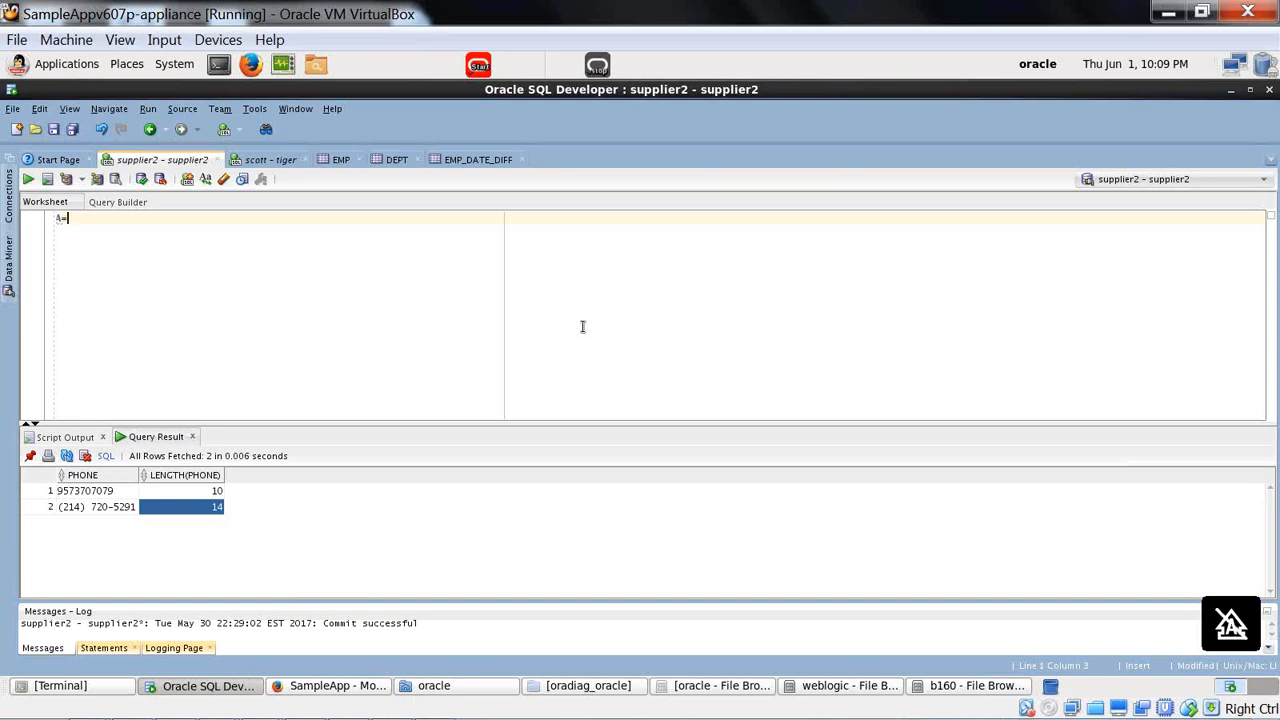
type("(1")
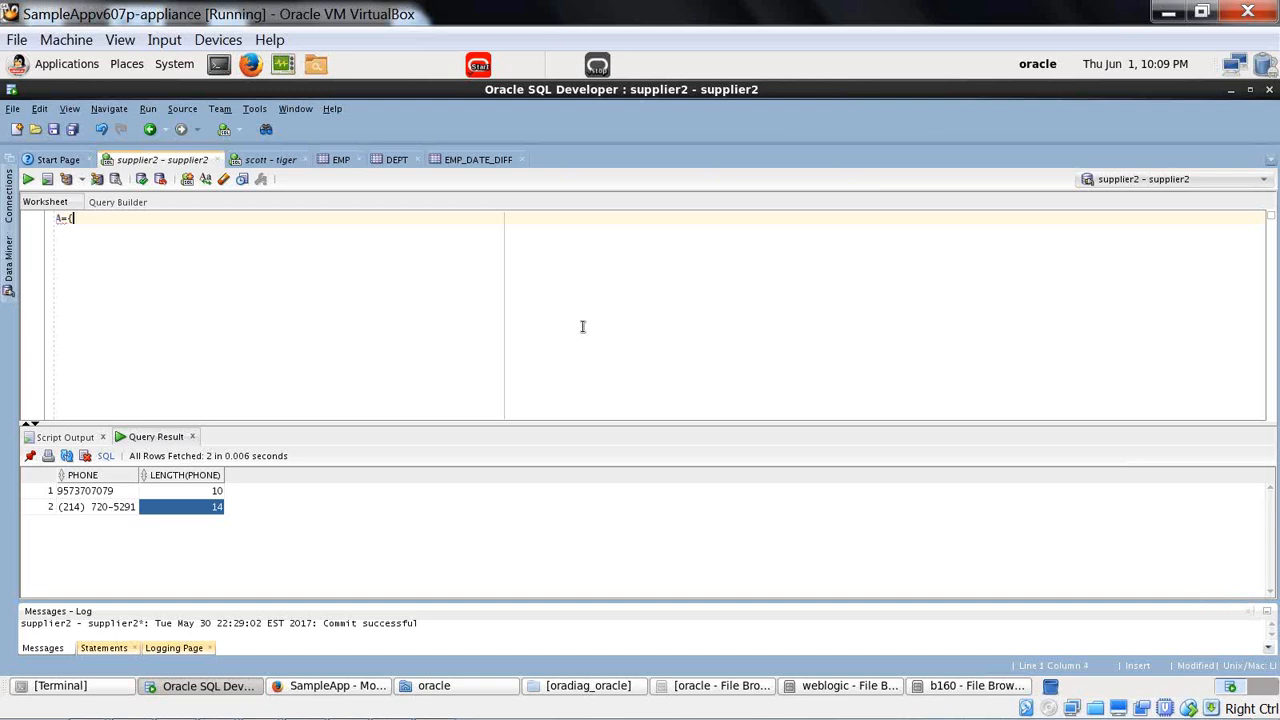
type(",2)")
key("Return")
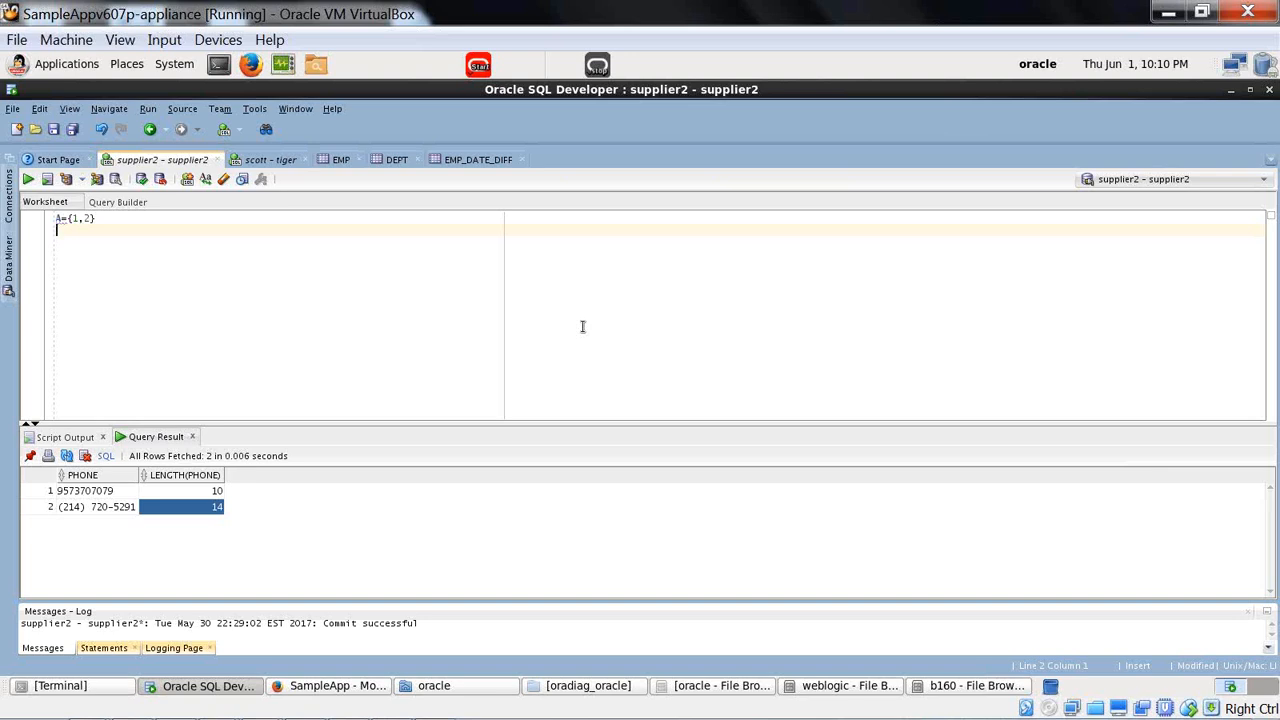
type("B=(3,3)")
key("Return")
Add the line "A UNION B ={1,2,3}" below the two sets, separated by a blank line.
key("Return")
type("A ")
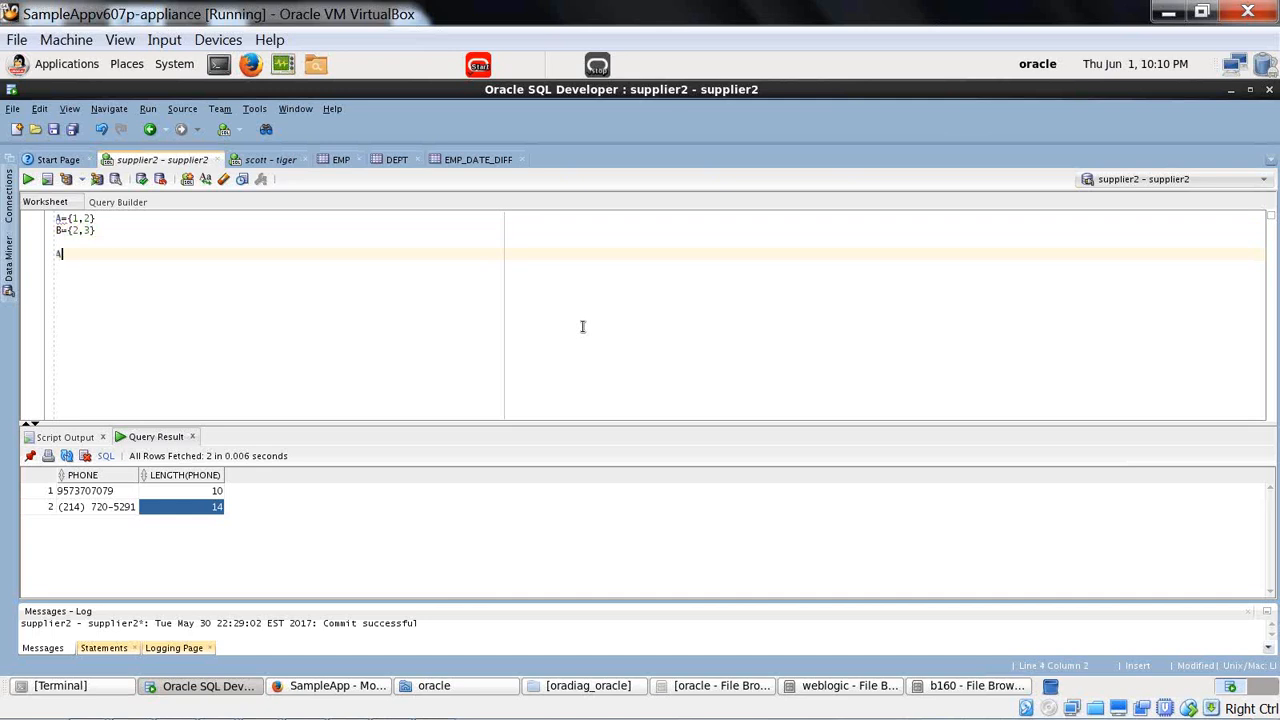
type("UNION B ={1,2,3}\\")
key("BackSpace")
key("Return")
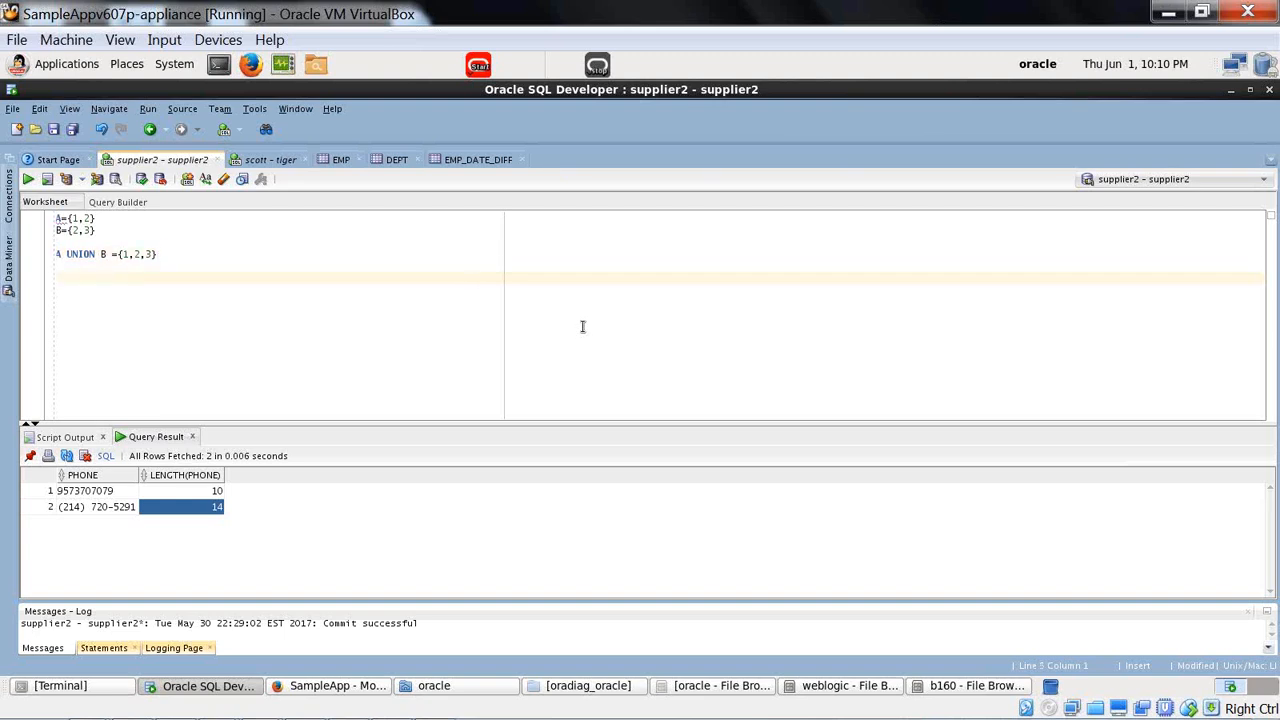
Add the line "A UNION ALL B ={1,2,2,3}" under the UNION example, and minimize the virtual machine window.
type("A UNION ALL B ={1,2,2,3}")
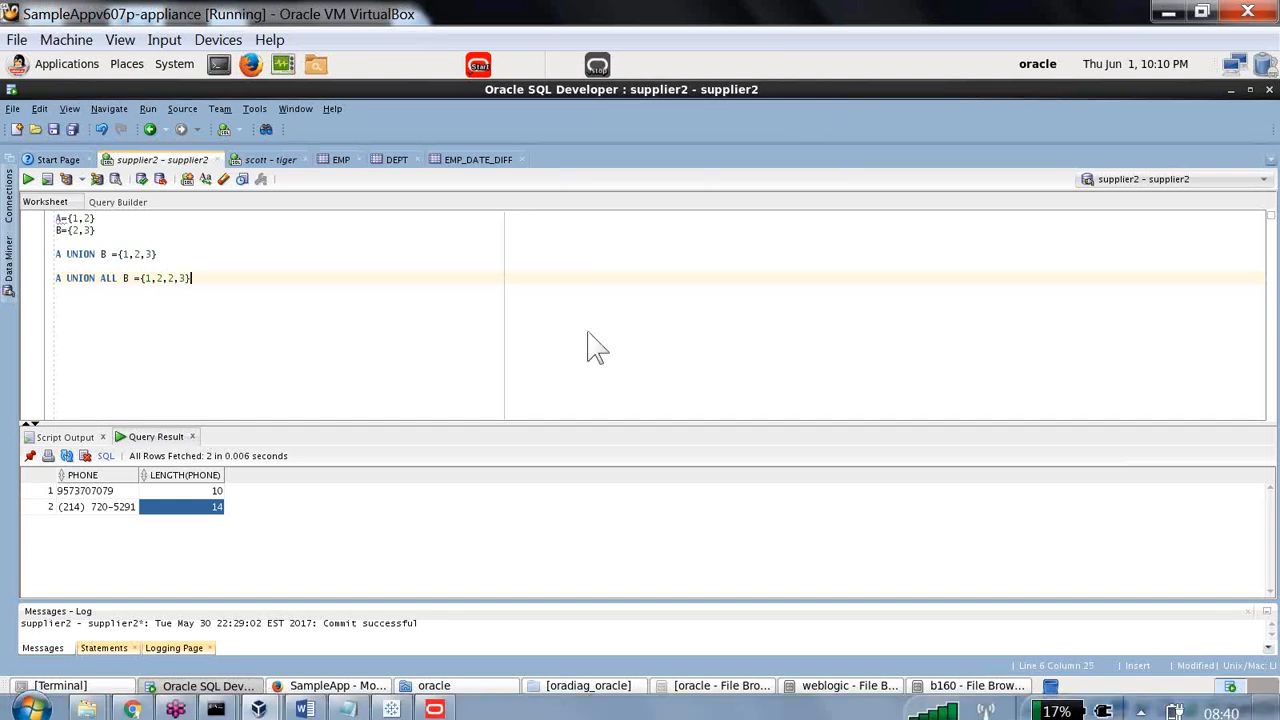
key("alt+Tab")
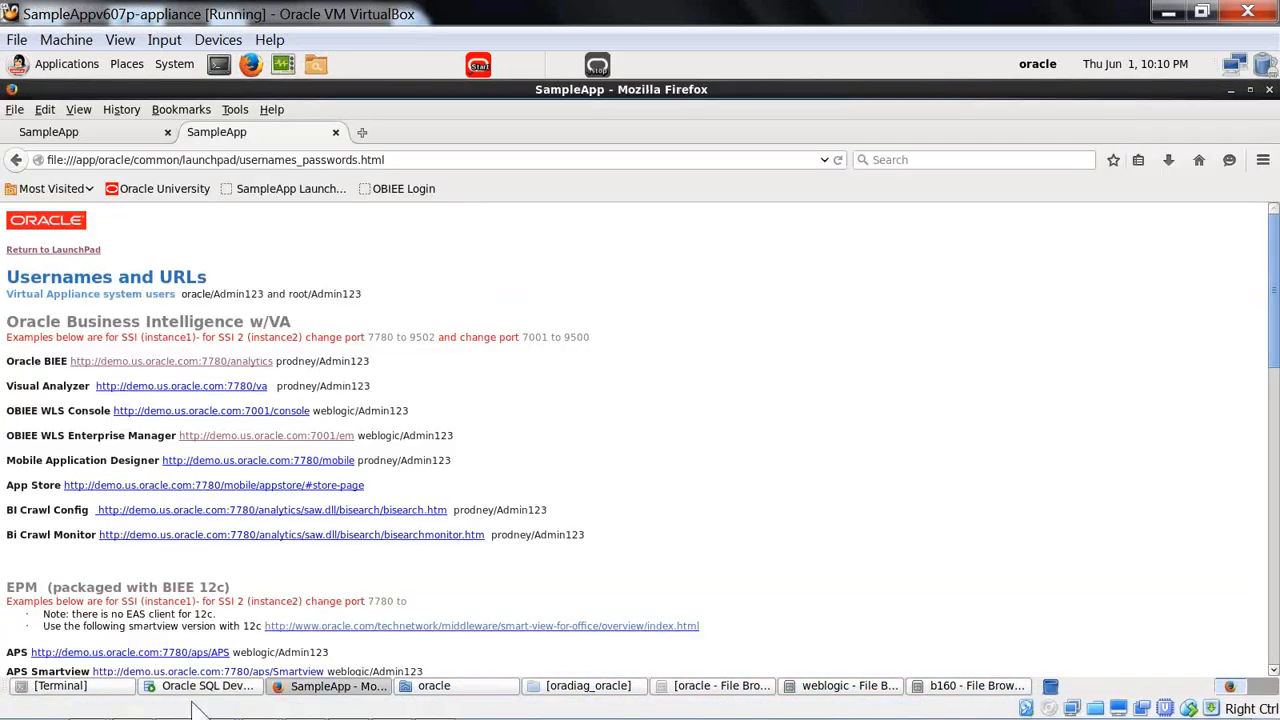
left_click(1166, 14)
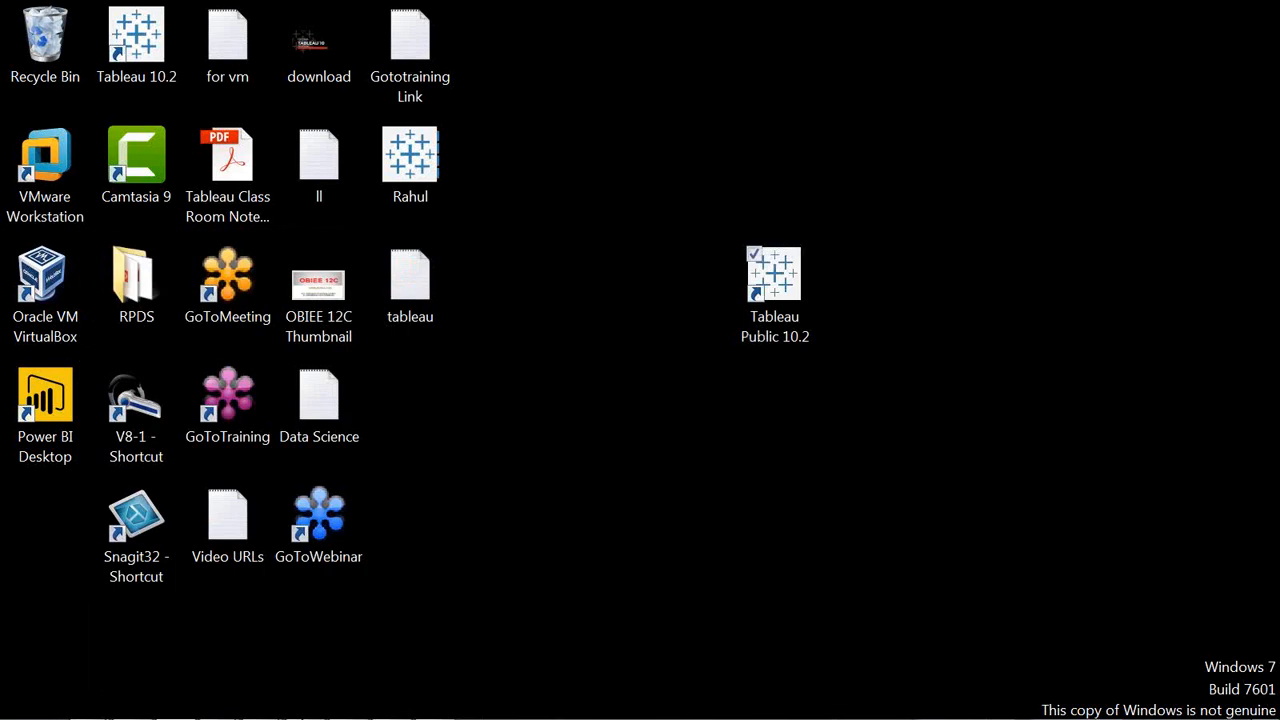
Turn off auto-hide for the Windows taskbar and apply the setting.
right_click(526, 697)
left_click(590, 682)
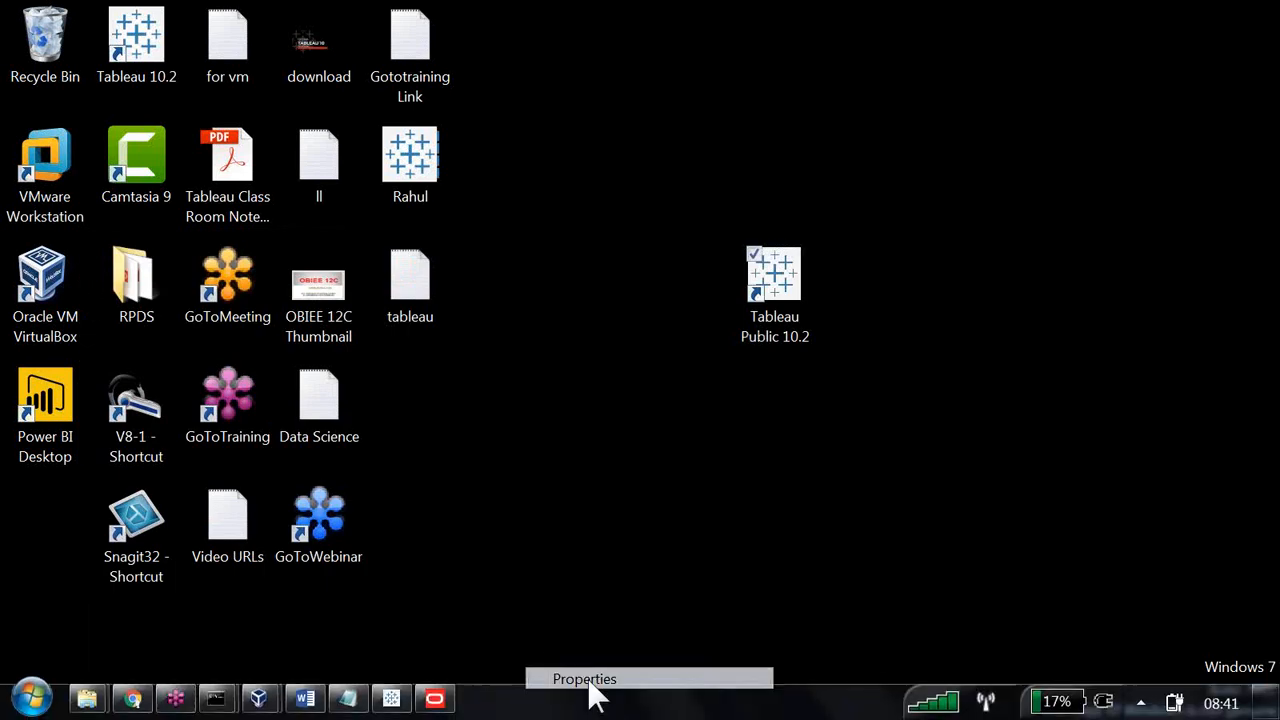
left_click(72, 320)
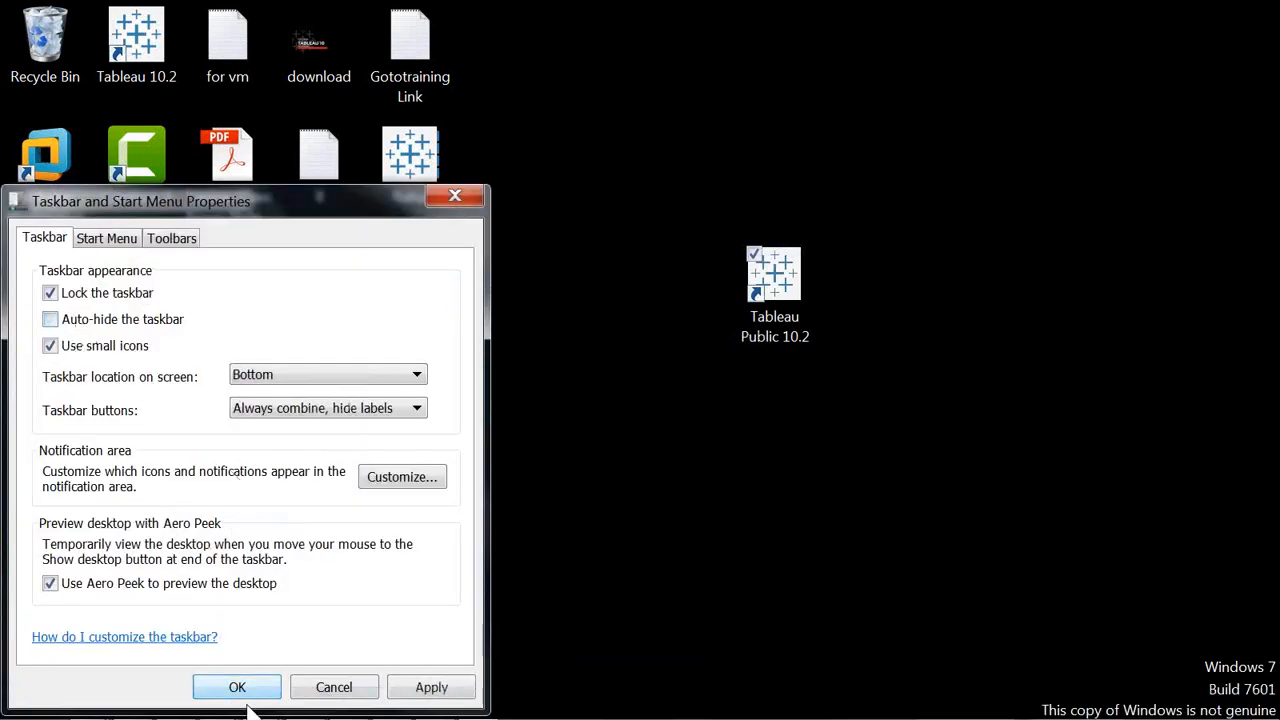
left_click(245, 686)
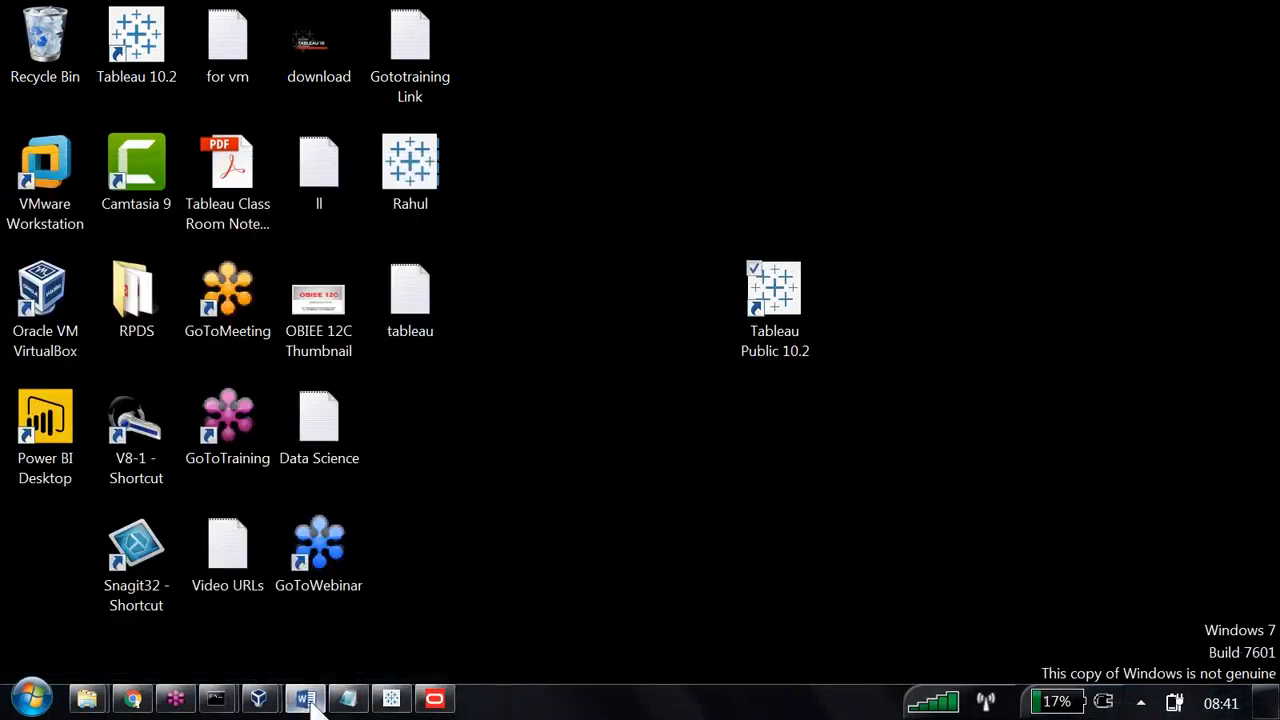
Switch to the Word notes and review the set operators under "Combining the similar request" and the Union and Union all duplicate rules.
left_click(305, 700)
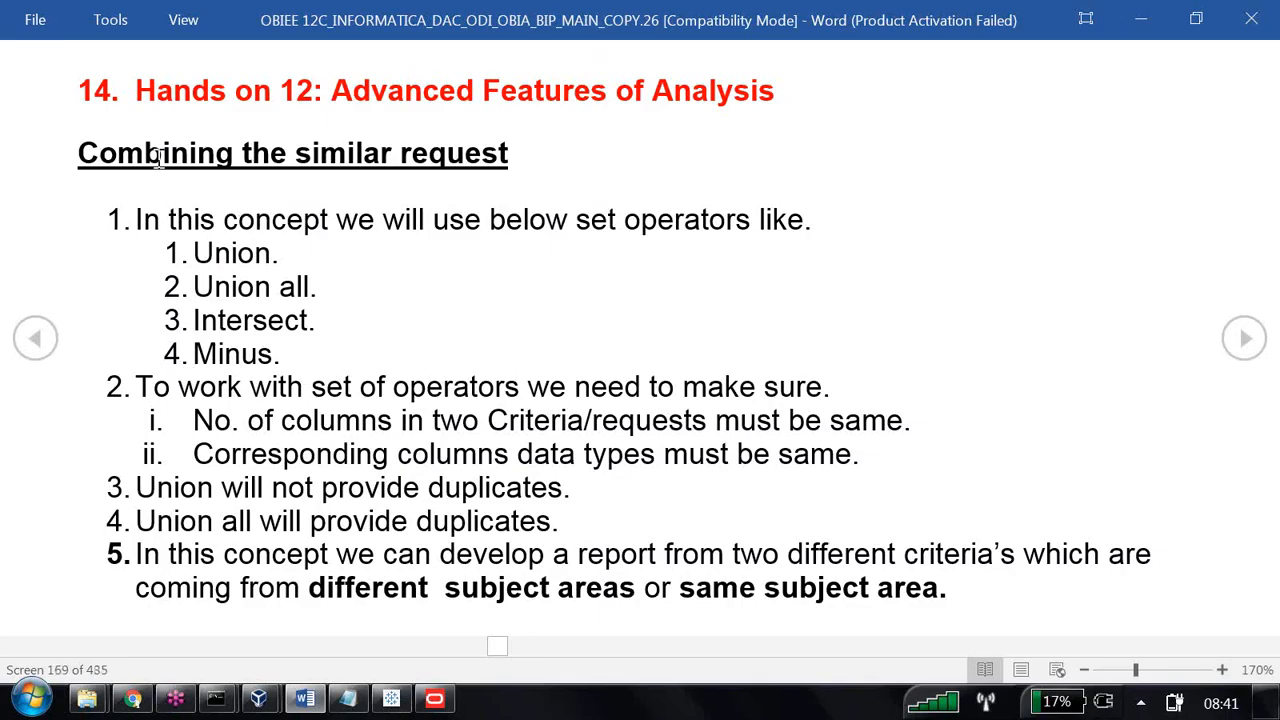
left_click_drag(90, 154, 460, 160)
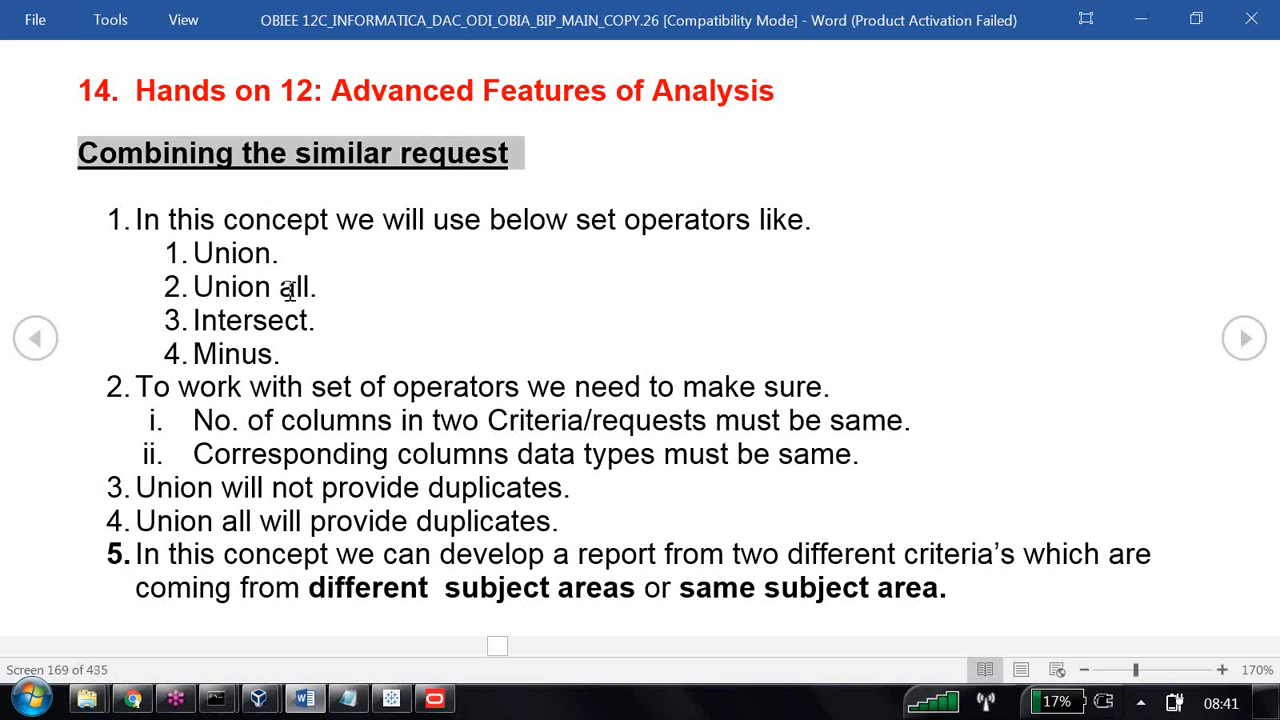
left_click_drag(205, 255, 324, 368)
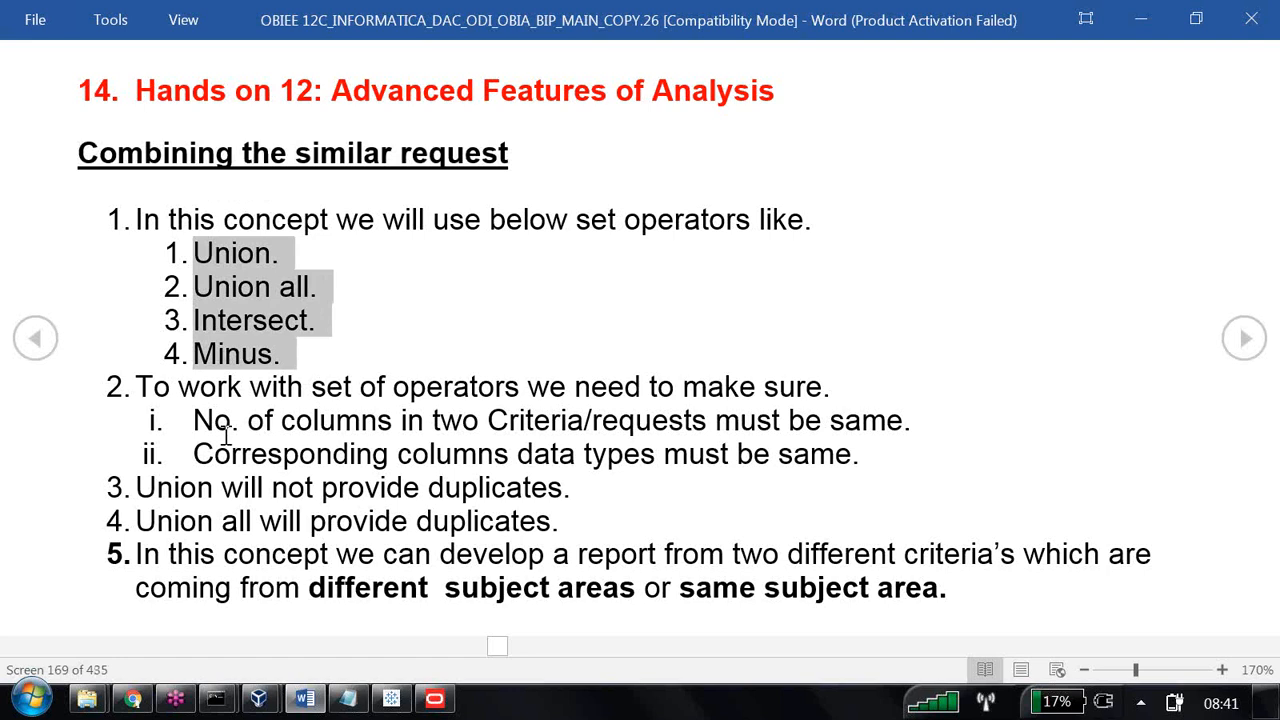
left_click_drag(137, 490, 575, 535)
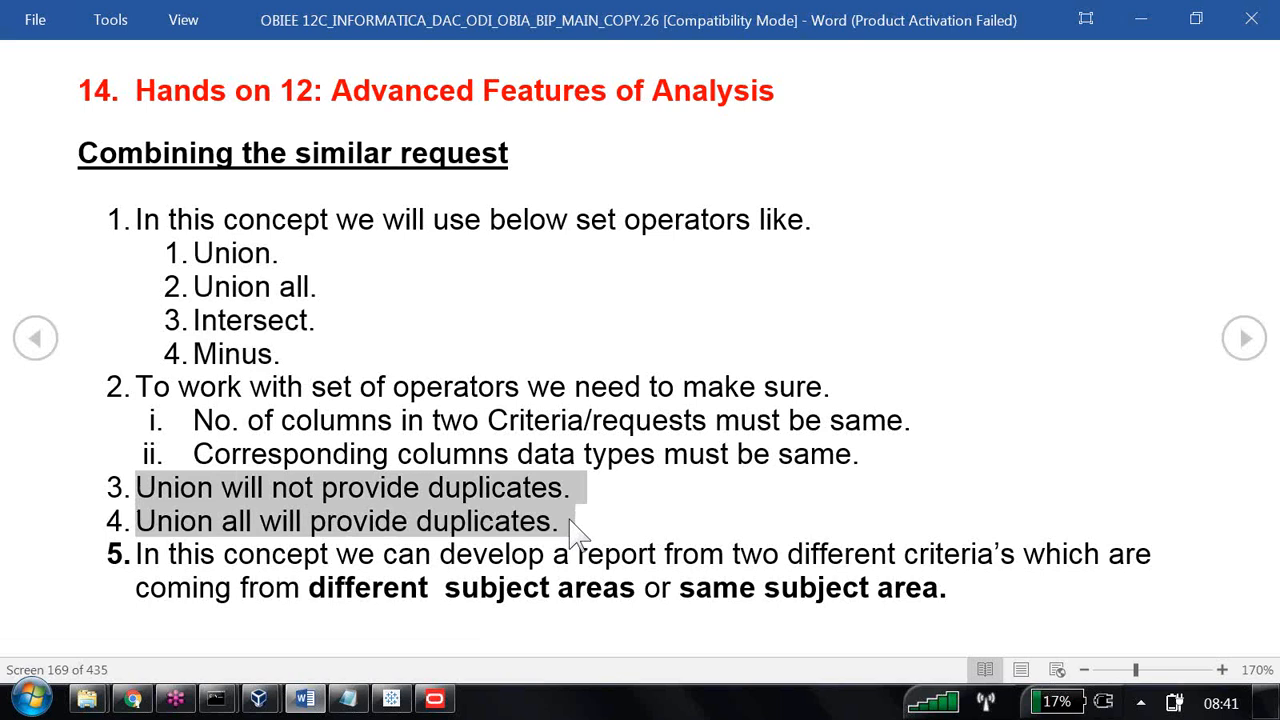
Switch back to the SampleApp virtual machine and bring up the Oracle SQL Developer supplier2 worksheet.
key("alt+Tab")
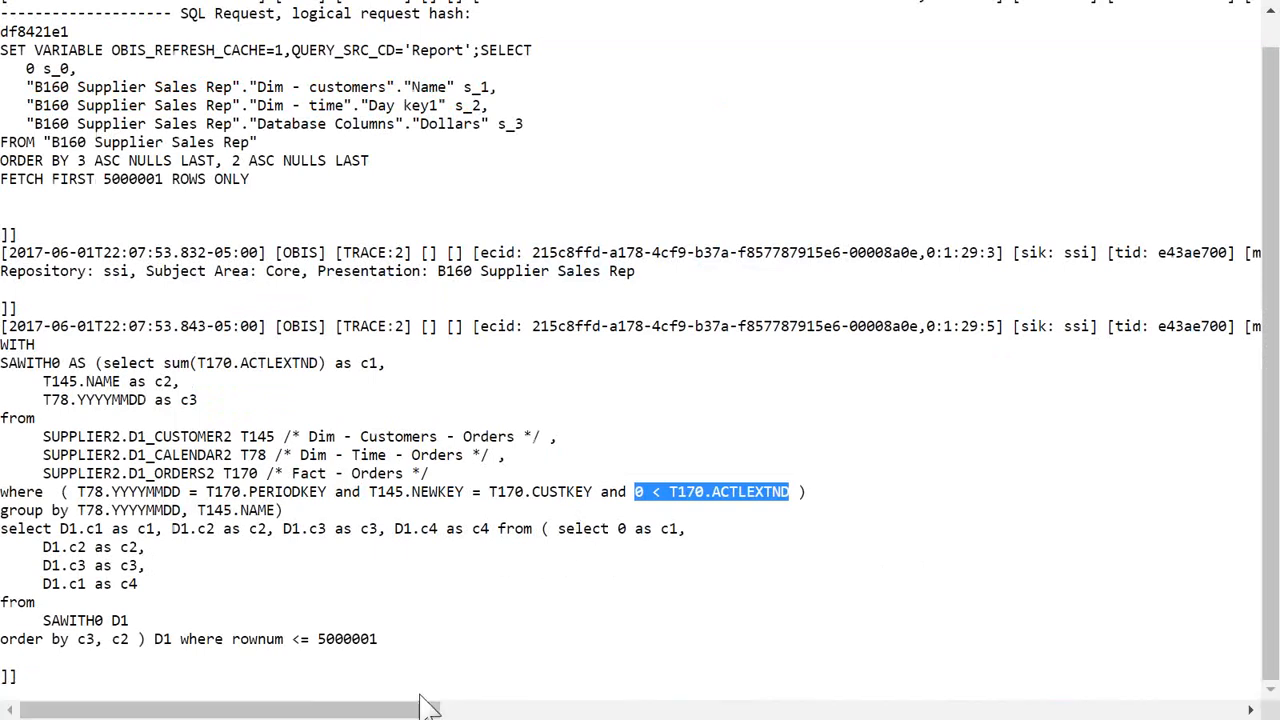
key("alt+Tab")
mouse_move(259, 700)
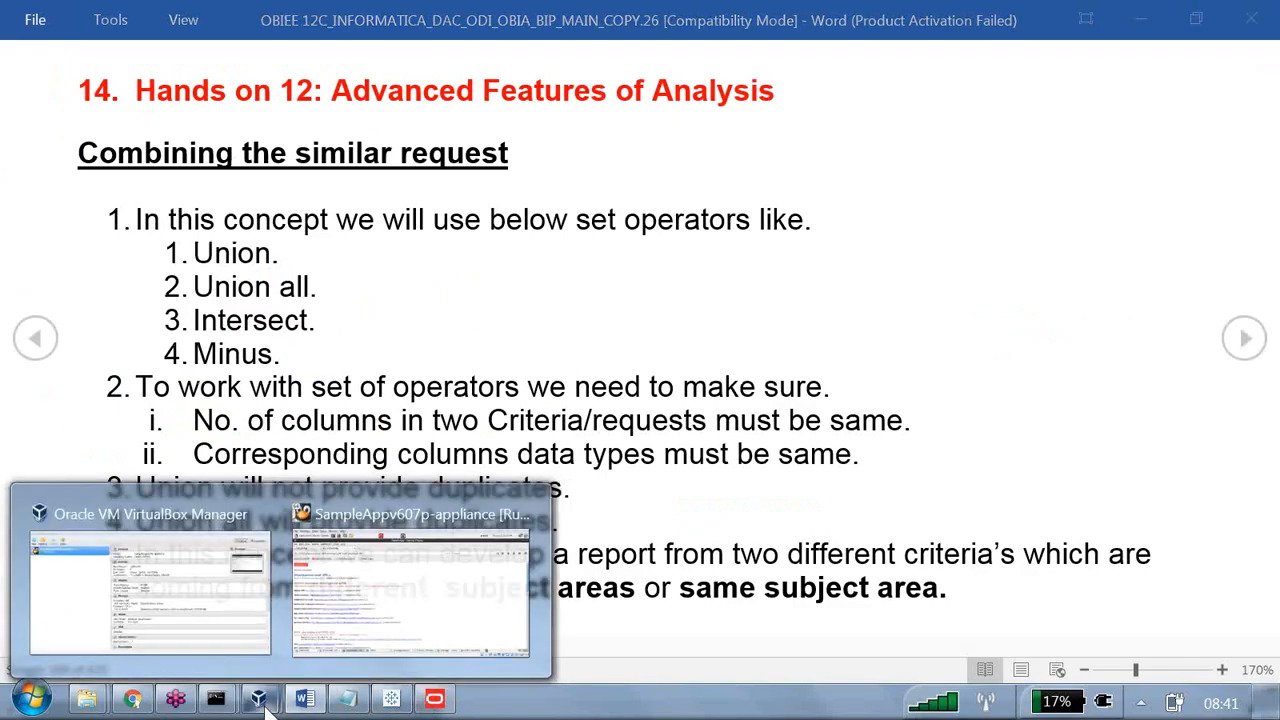
left_click(468, 606)
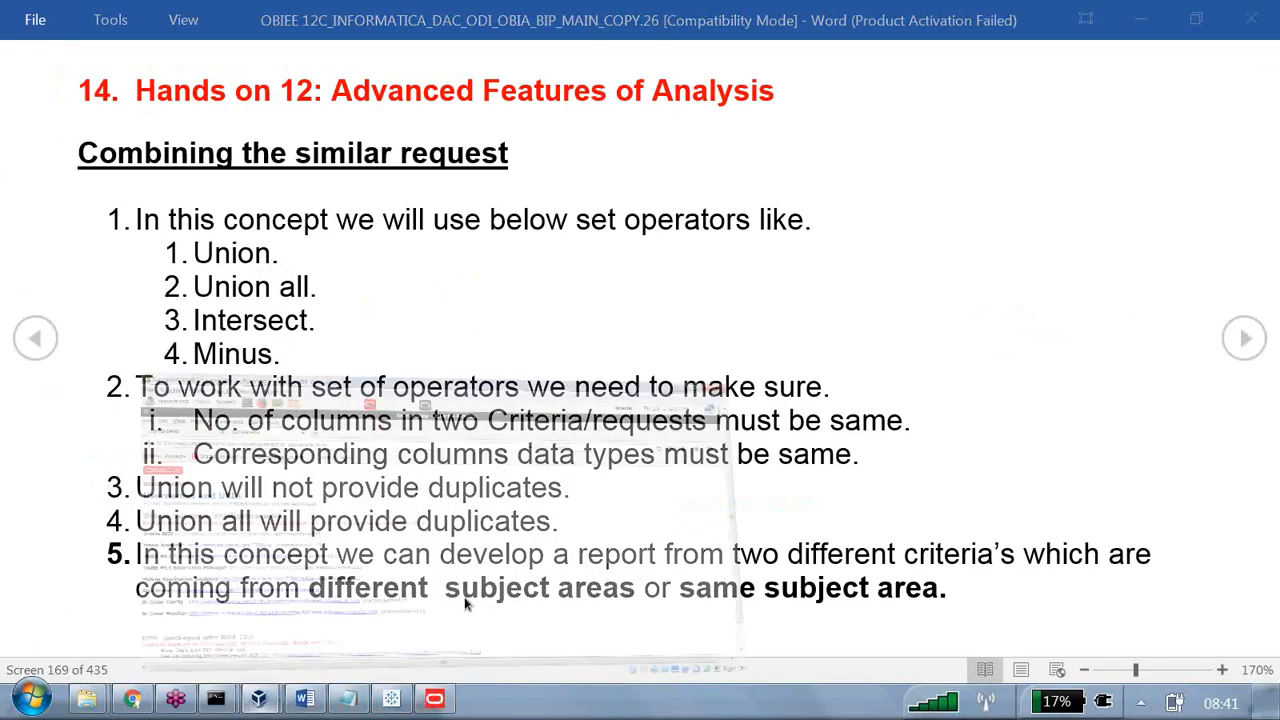
left_click(207, 649)
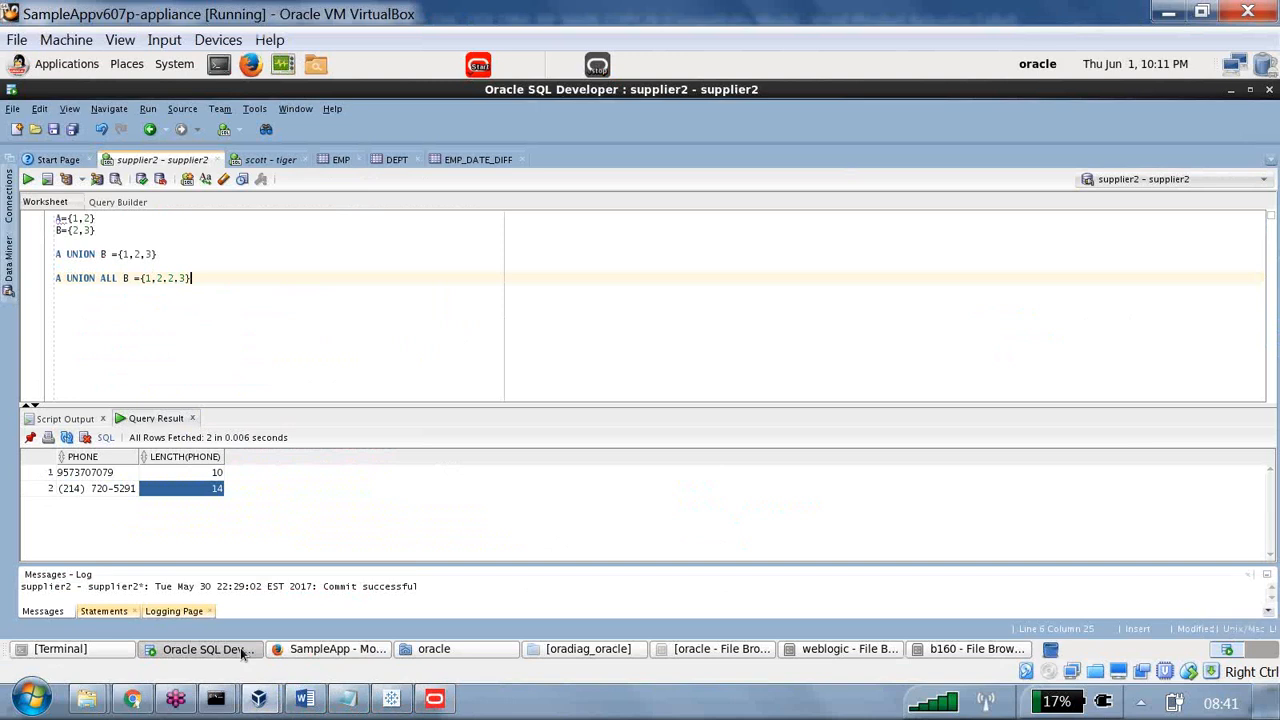
Add the line "A MINUS B = {1}" below the UNION ALL example, leaving blank lines before and after it.
left_click(299, 290)
key("Return")
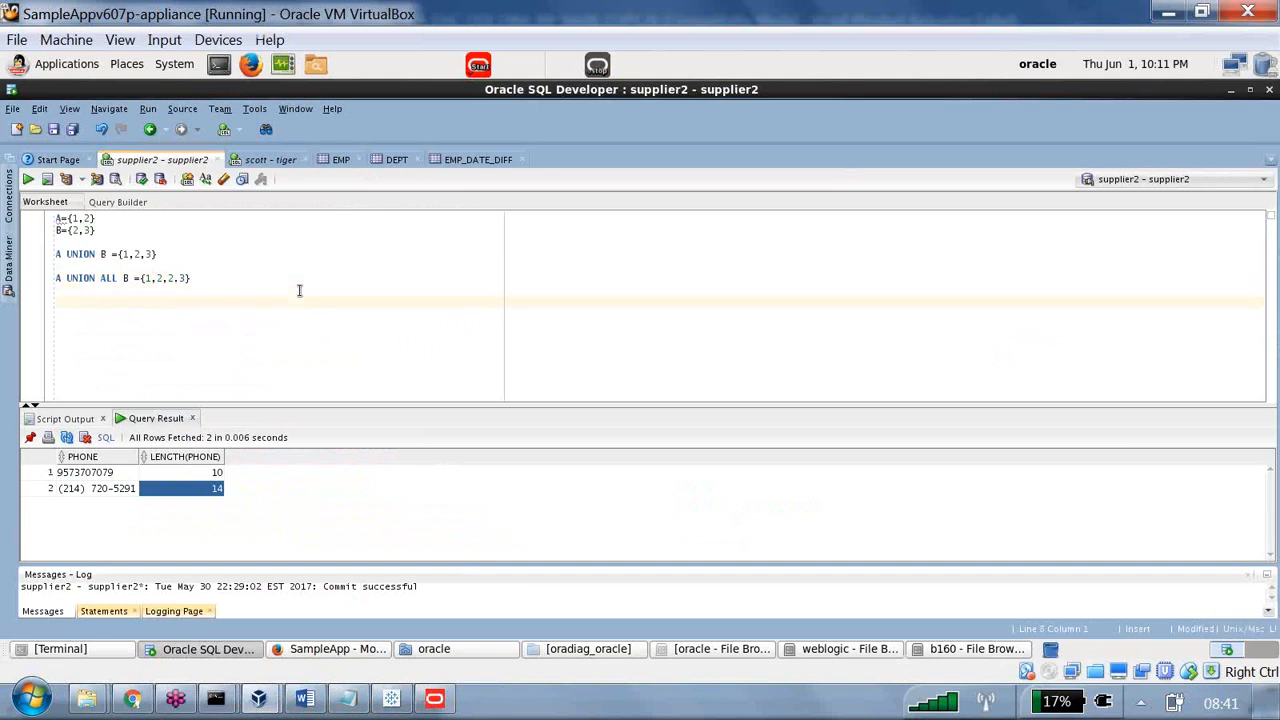
type("A MInus b =")
key("BackSpace")
key("BackSpace")
key("BackSpace")
key("BackSpace")
key("BackSpace")
key("BackSpace")
key("BackSpace")
type("IN")
type("B = {")
type("1")
key("Return")
key("Return")
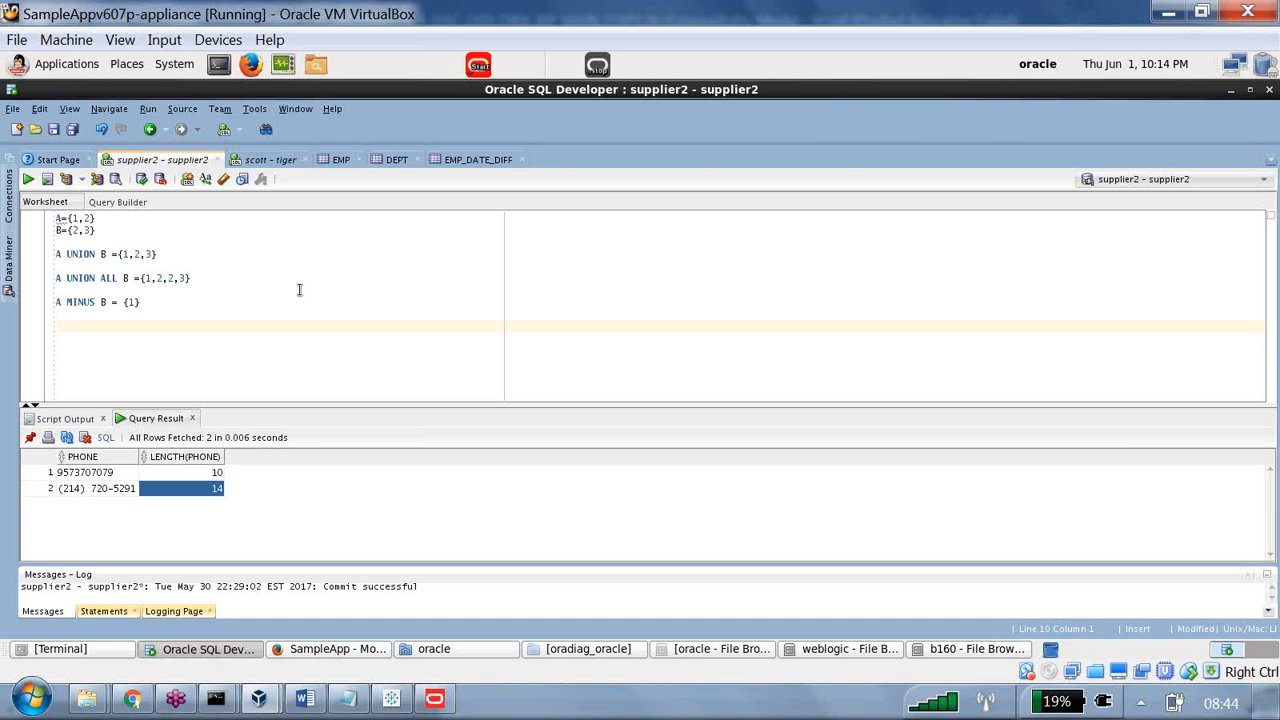
Add the line "A INTERSECT B ={2}" below the MINUS example, followed by blank lines.
type("A")
type("INTERSECT B ={2}")
key("Return")
key("Return")
key("Return")
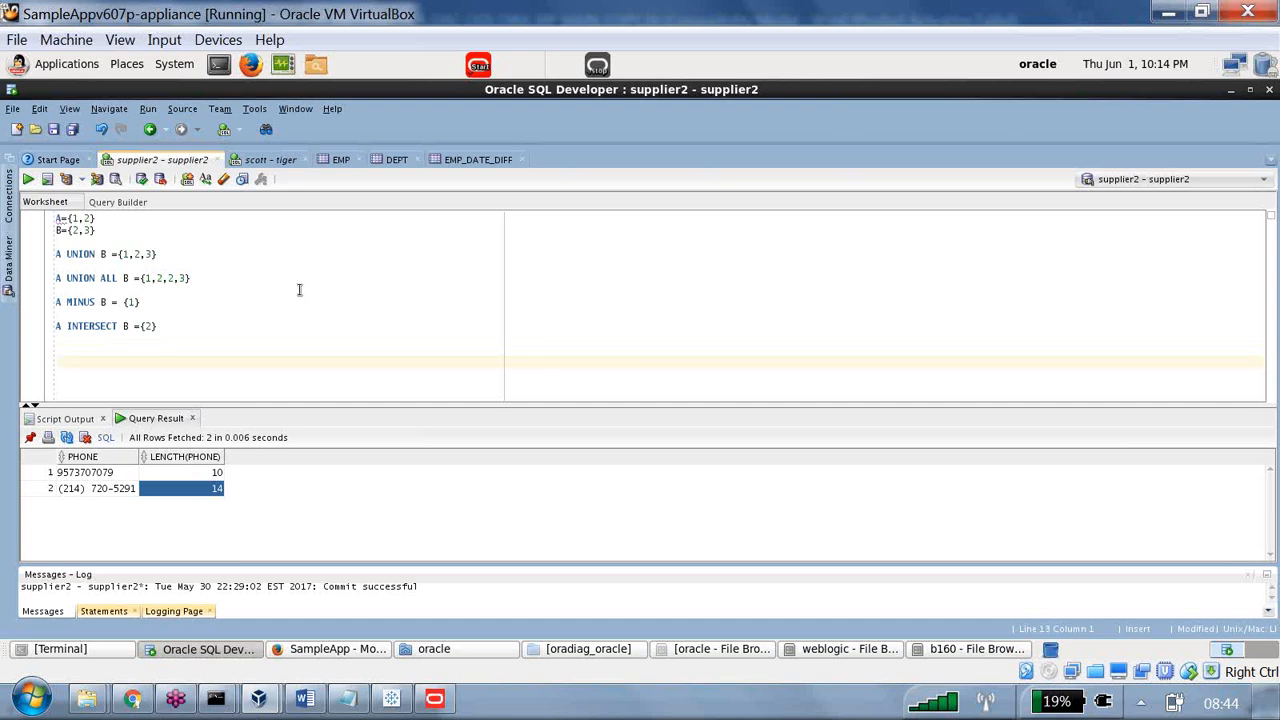
Replace the contents of the scott - tiger worksheet with the query "SELECT ENAME,JOB FROM EMP".
left_click(287, 162)
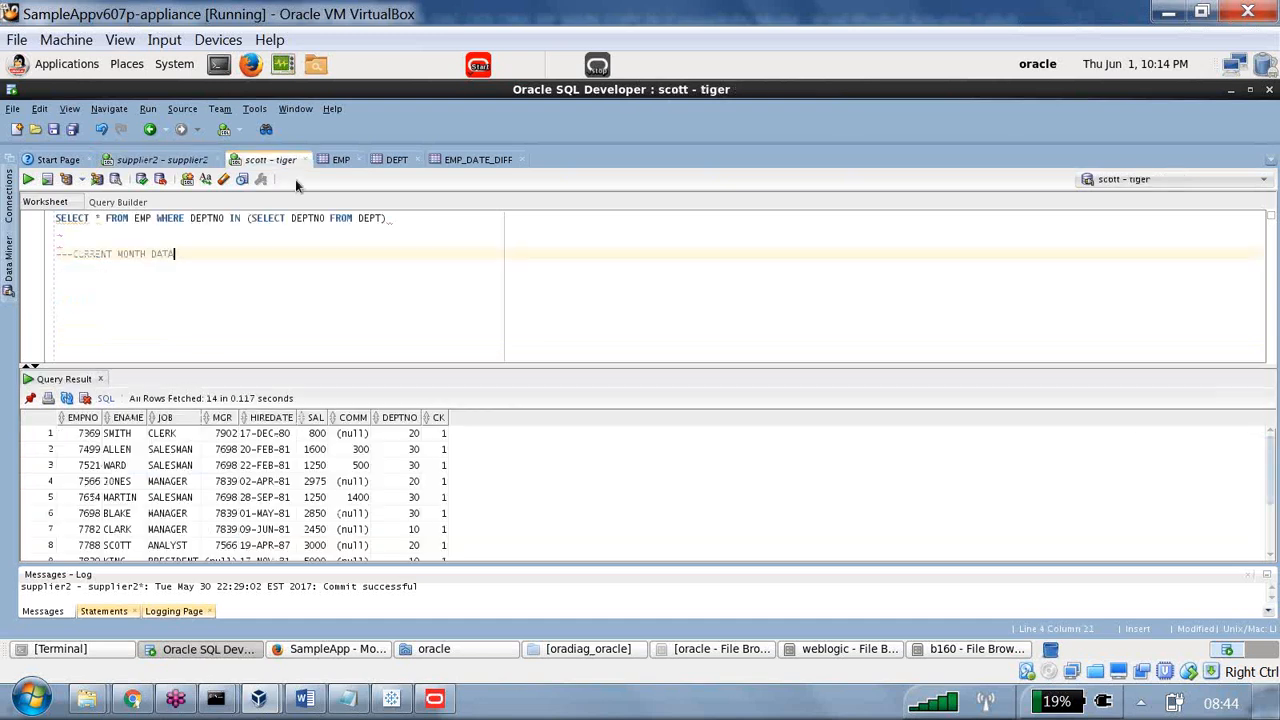
key("ctrl+a")
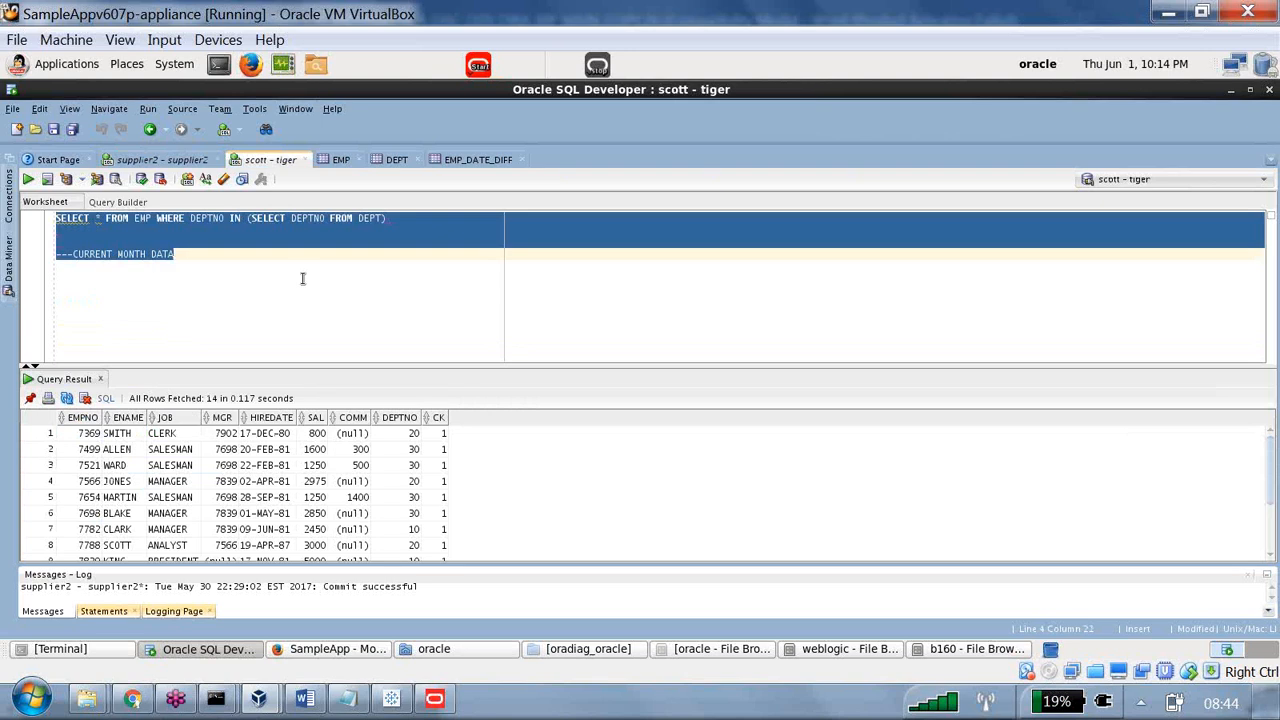
key("BackSpace")
type("se")
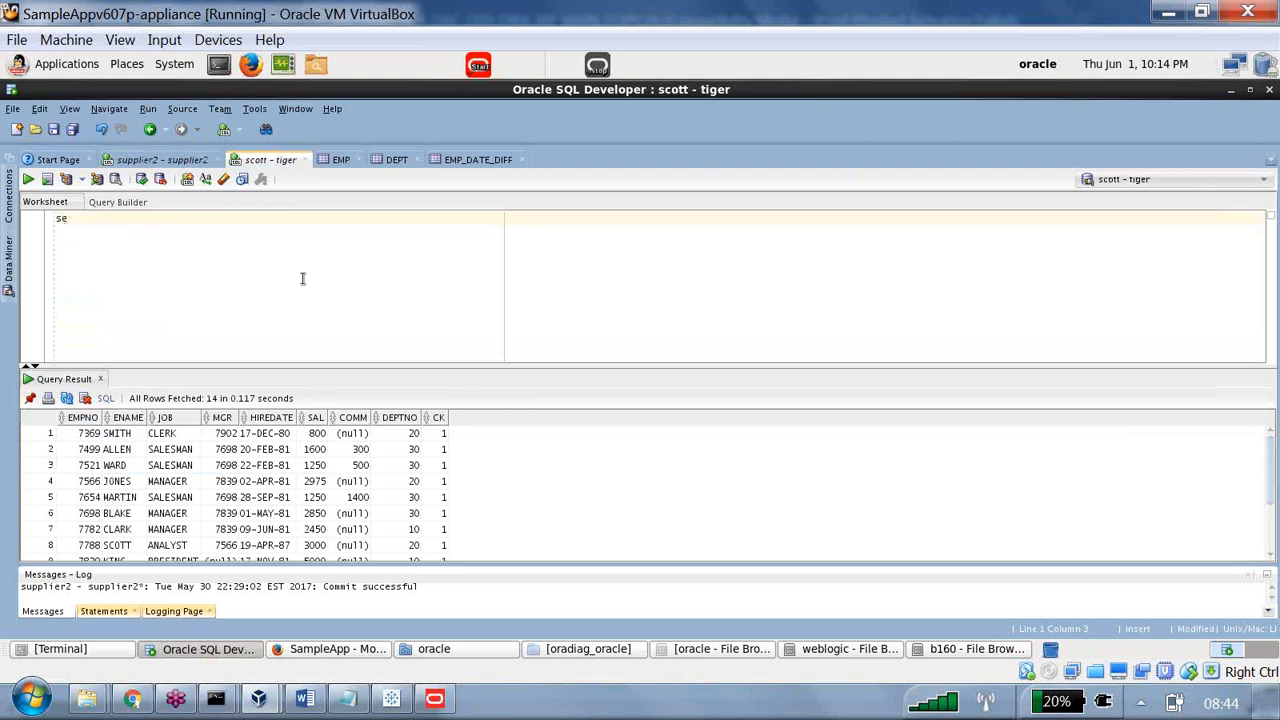
key("BackSpace")
key("BackSpace")
type("SE")
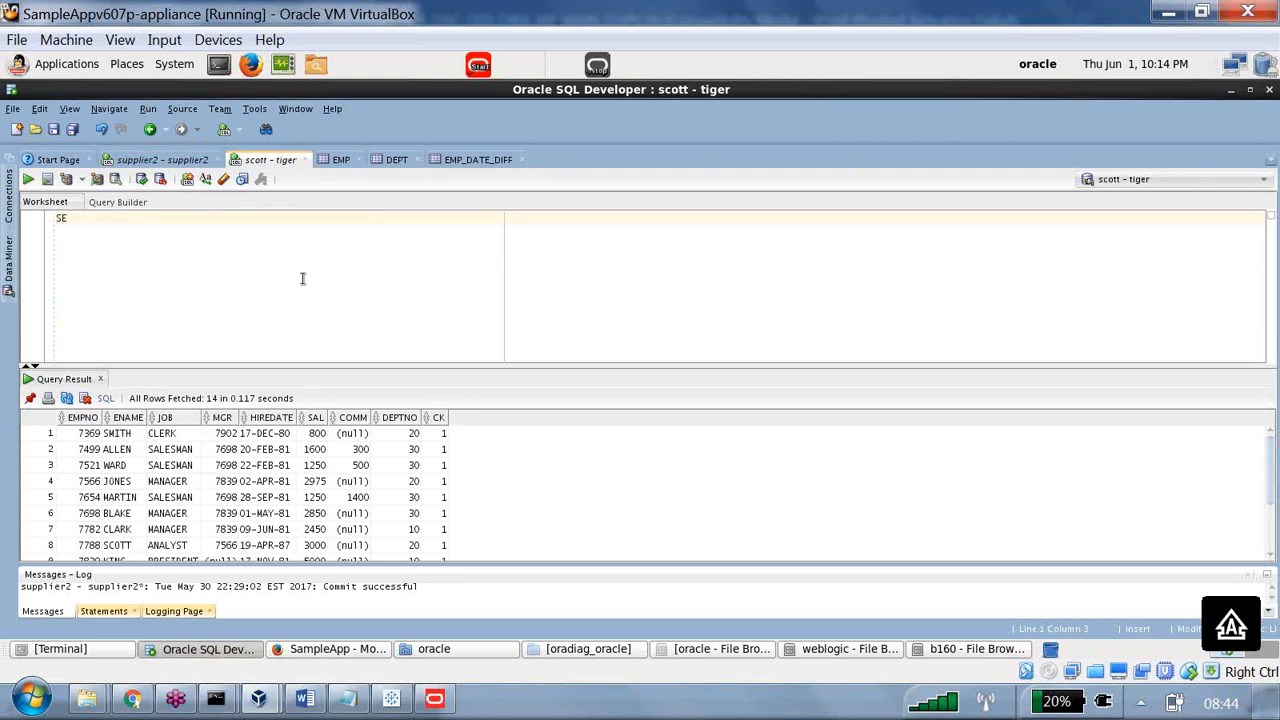
type("LECT ENAME,JOB FROM EMP")
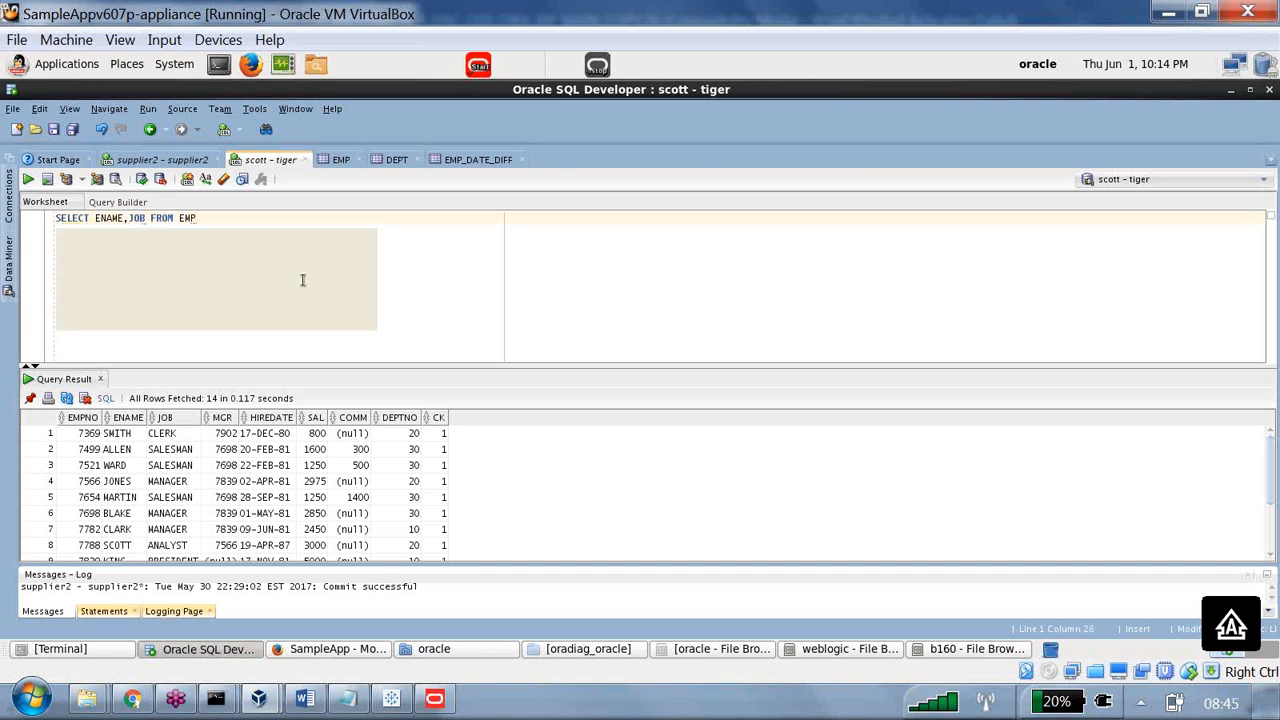
Combine the query with "SELECT DNAME,LOC FROM DEPT" through UNION, each on its own line, and run the statement.
key("Return")
type("UNI")
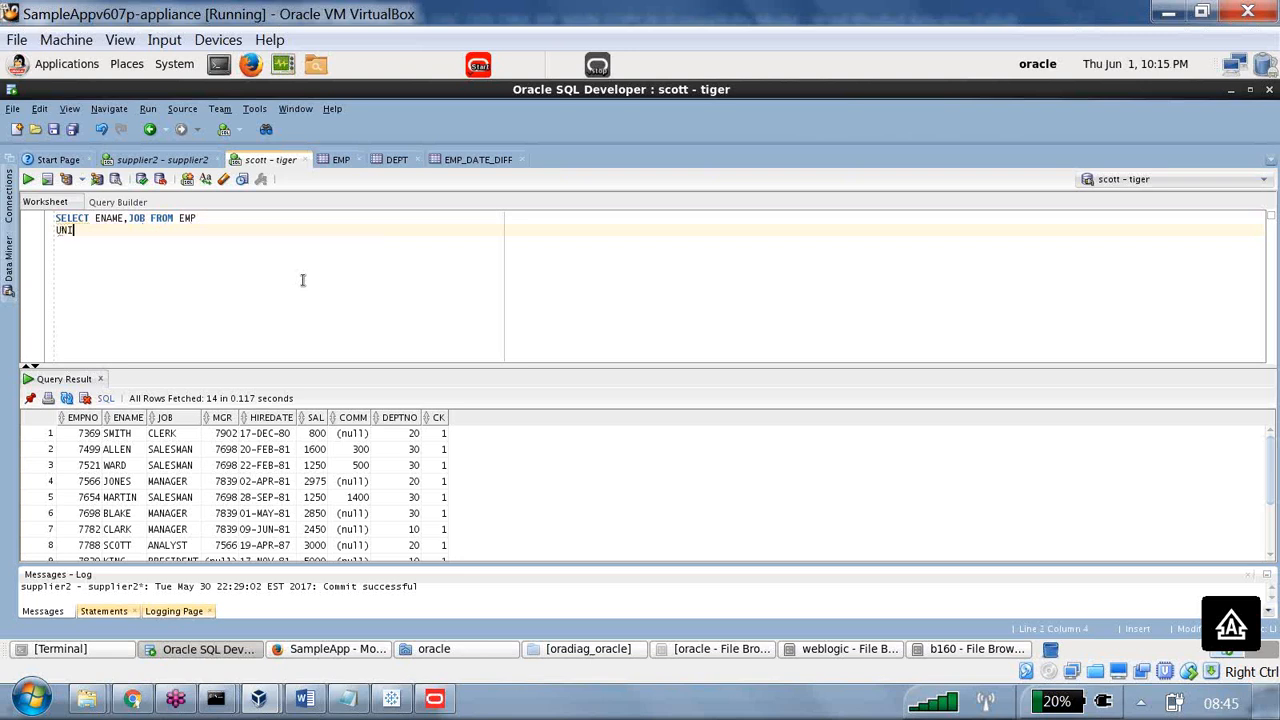
type("ON SE")
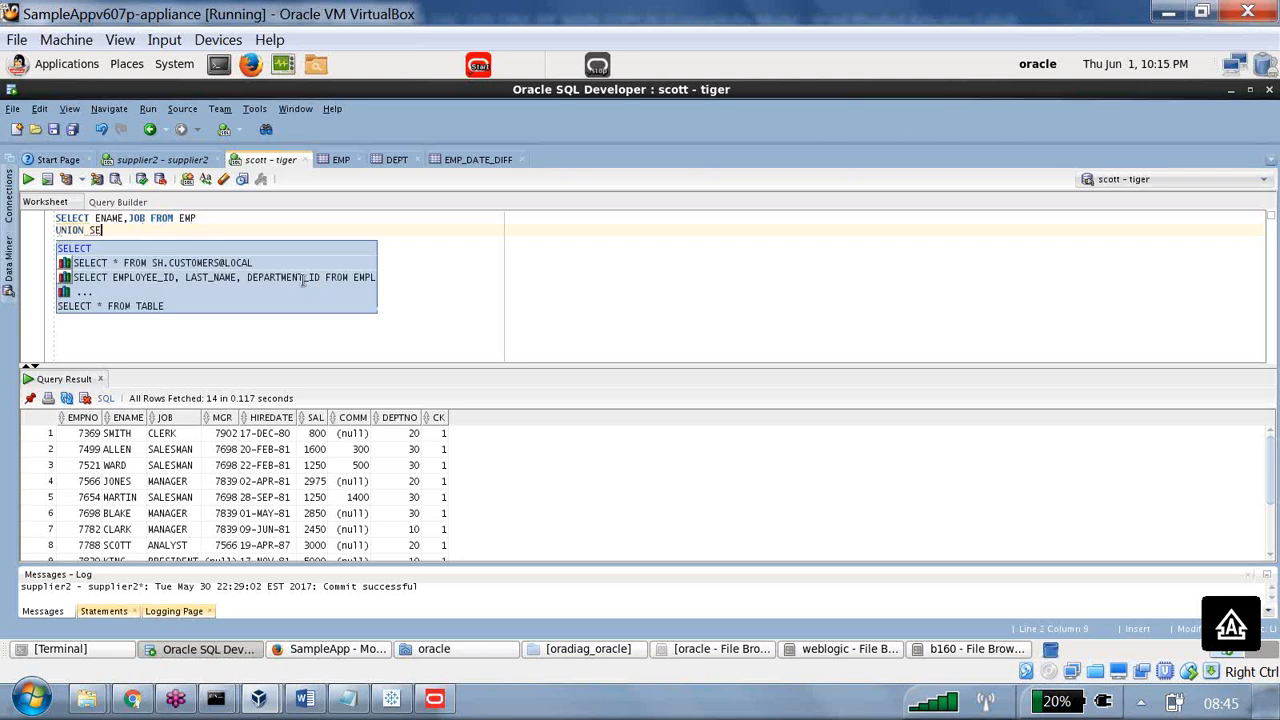
key("BackSpace")
key("BackSpace")
key("Return")
type("SELEC")
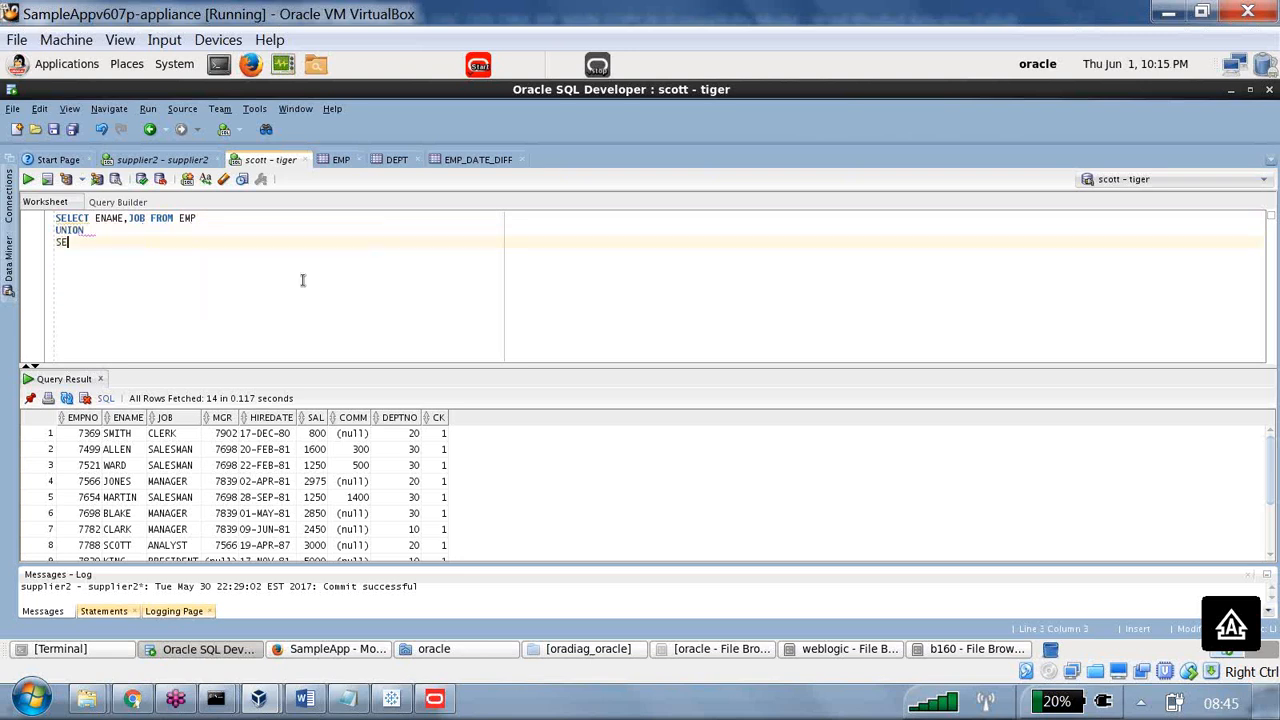
type("T DN")
type("AME,")
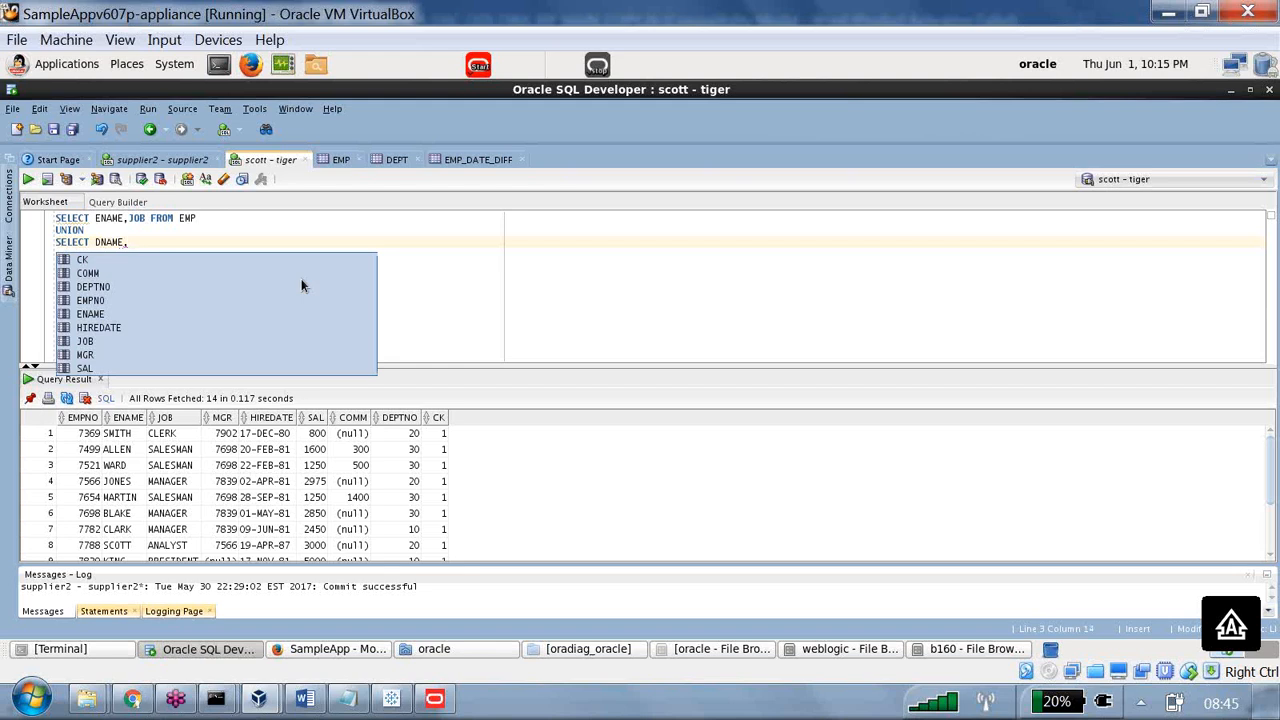
type("LOC FRO")
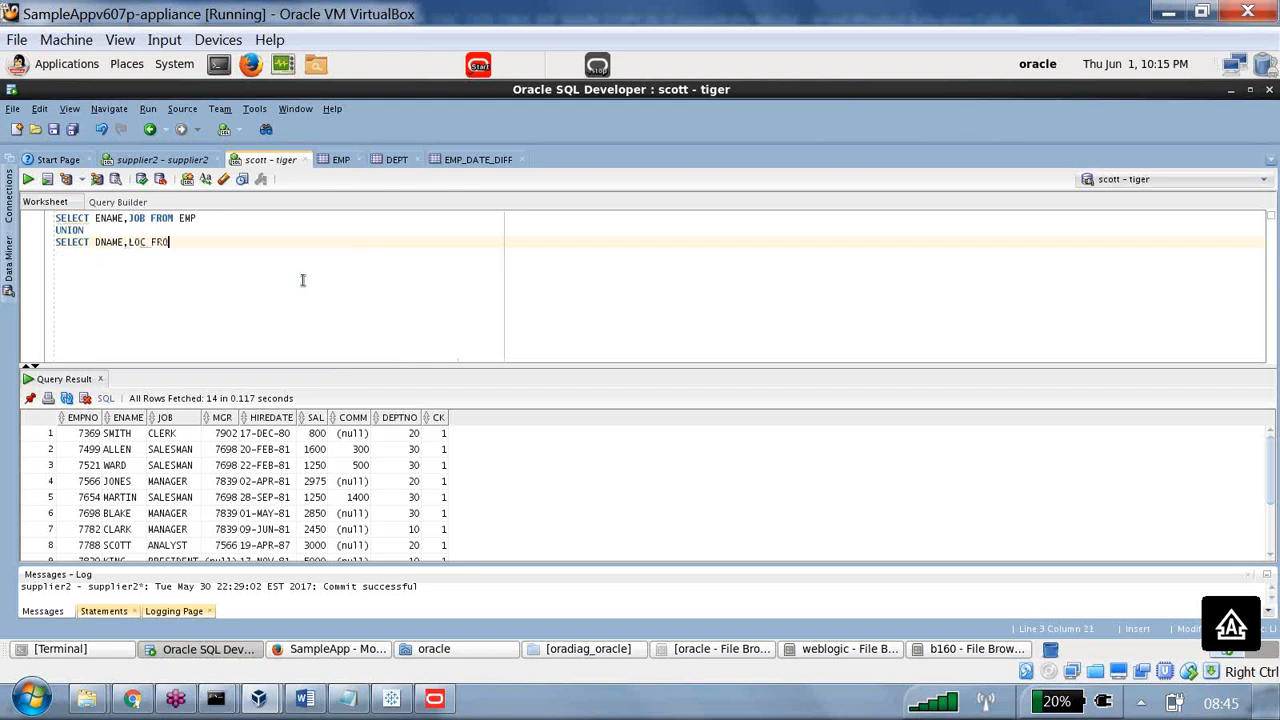
type("M DEPT")
left_click(28, 183)
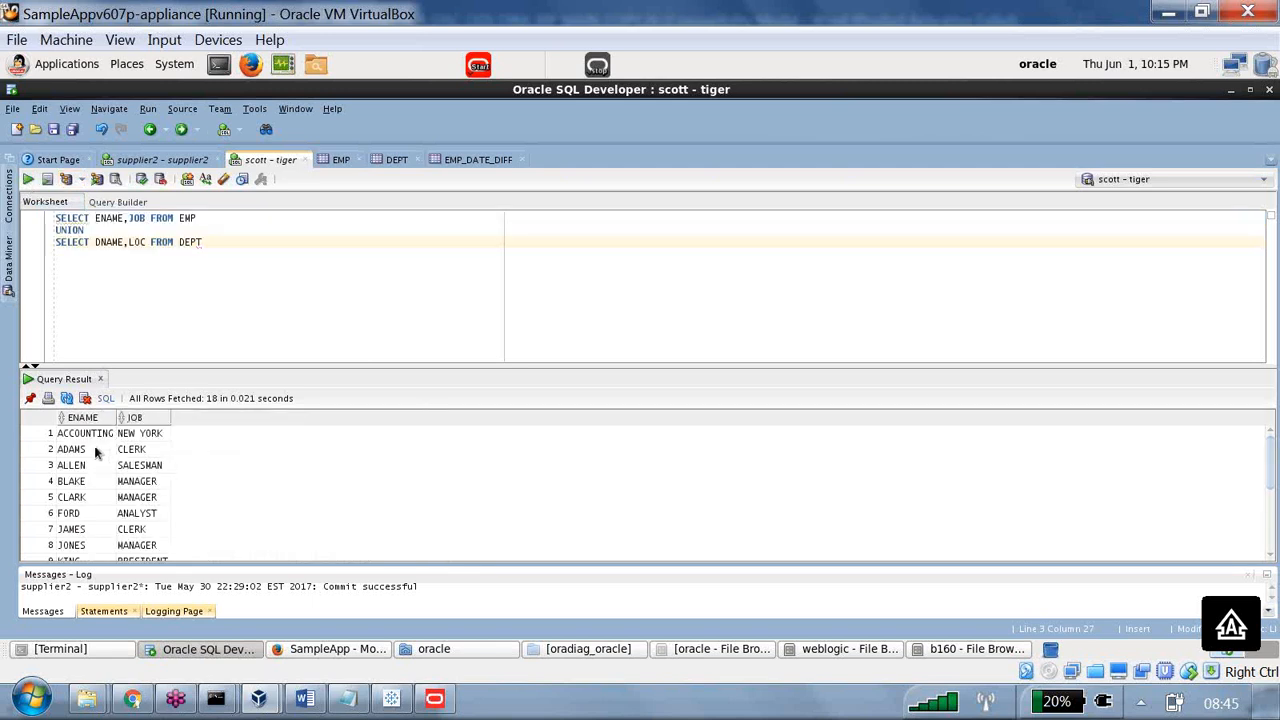
Compare the returned name values with the ENAME,JOB and DNAME,LOC column lists of the two SELECT statements.
left_click_drag(93, 451, 105, 551)
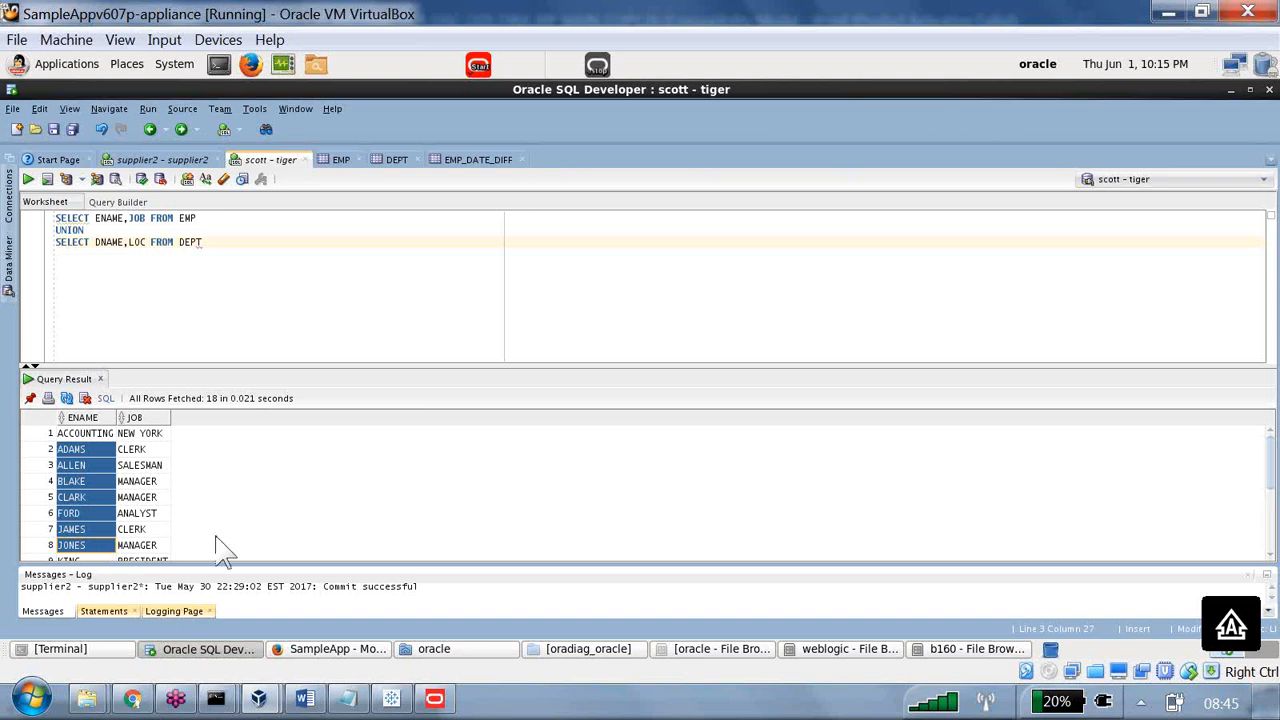
left_click_drag(95, 218, 150, 222)
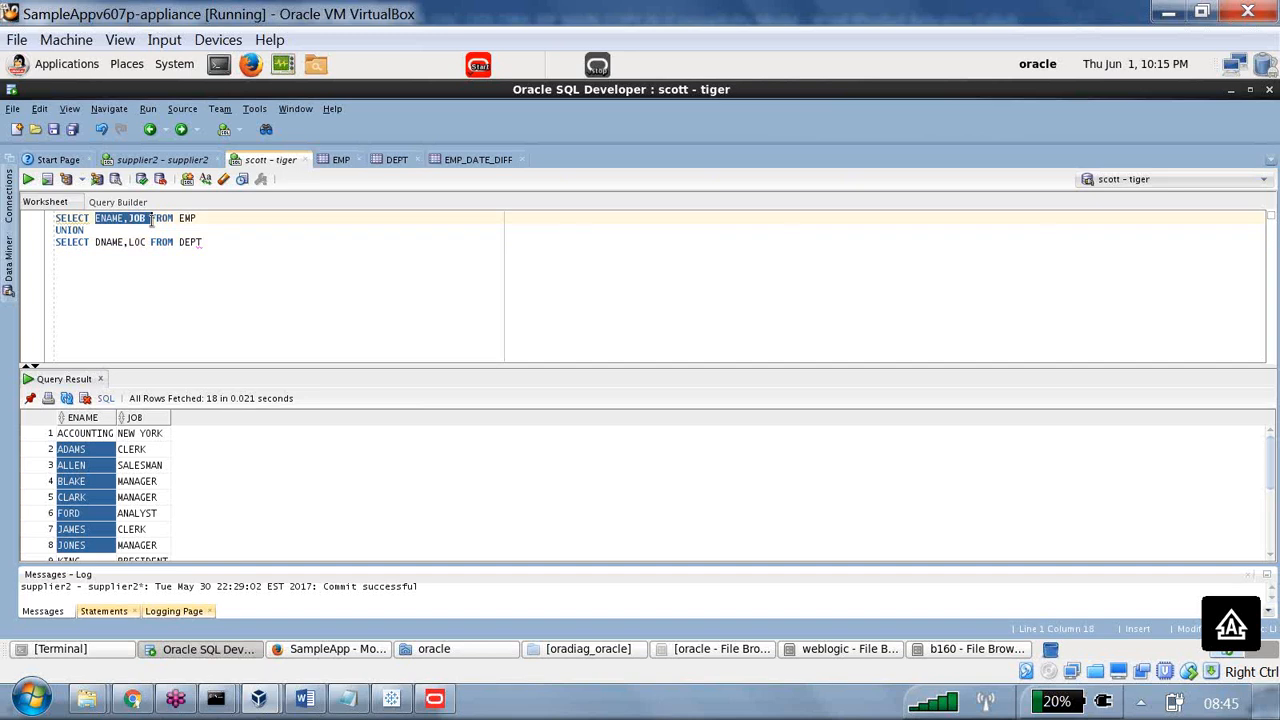
left_click_drag(90, 242, 145, 244)
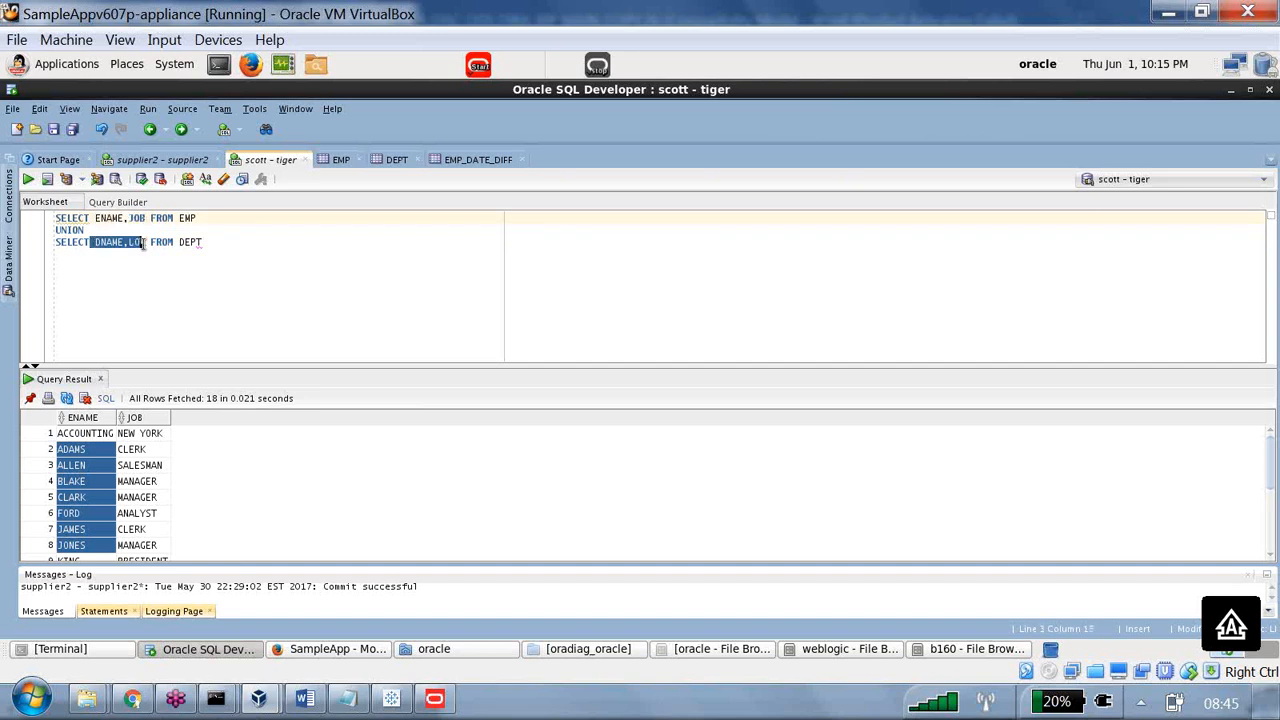
left_click(143, 243)
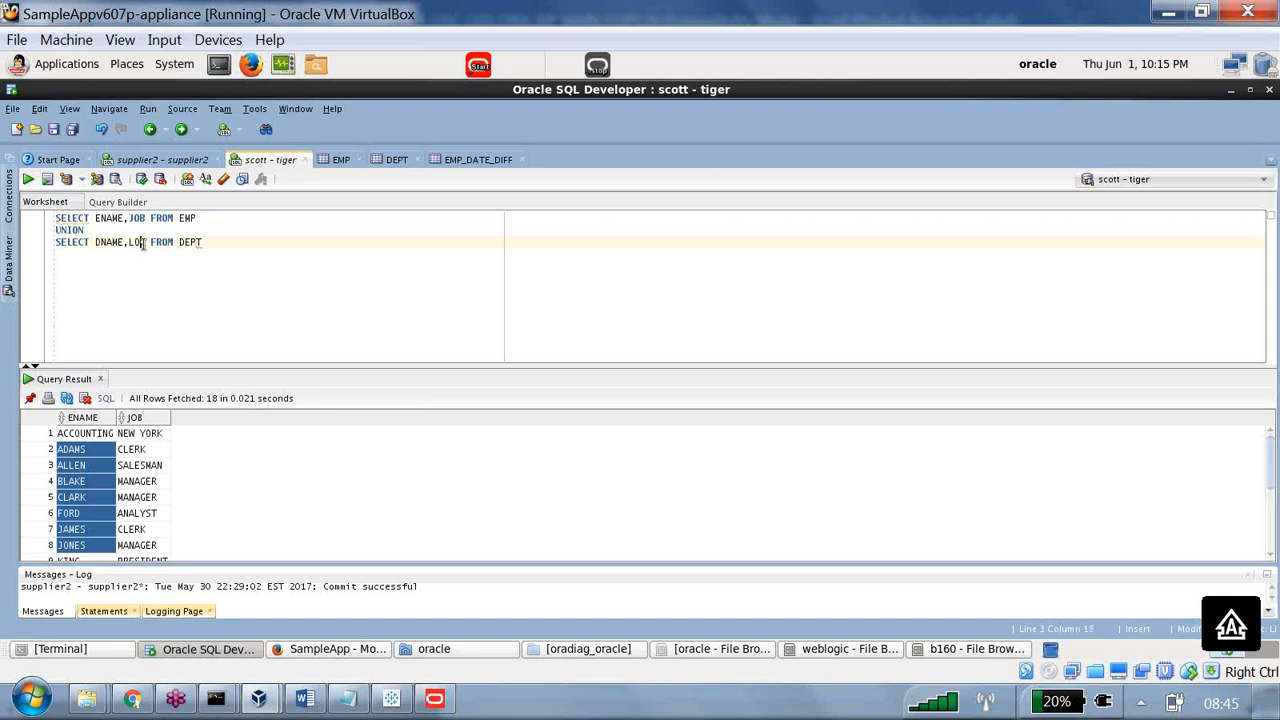
type("C")
Add SAL as a third column to the EMP query only, run the UNION, and highlight the resulting message text.
left_click(145, 218)
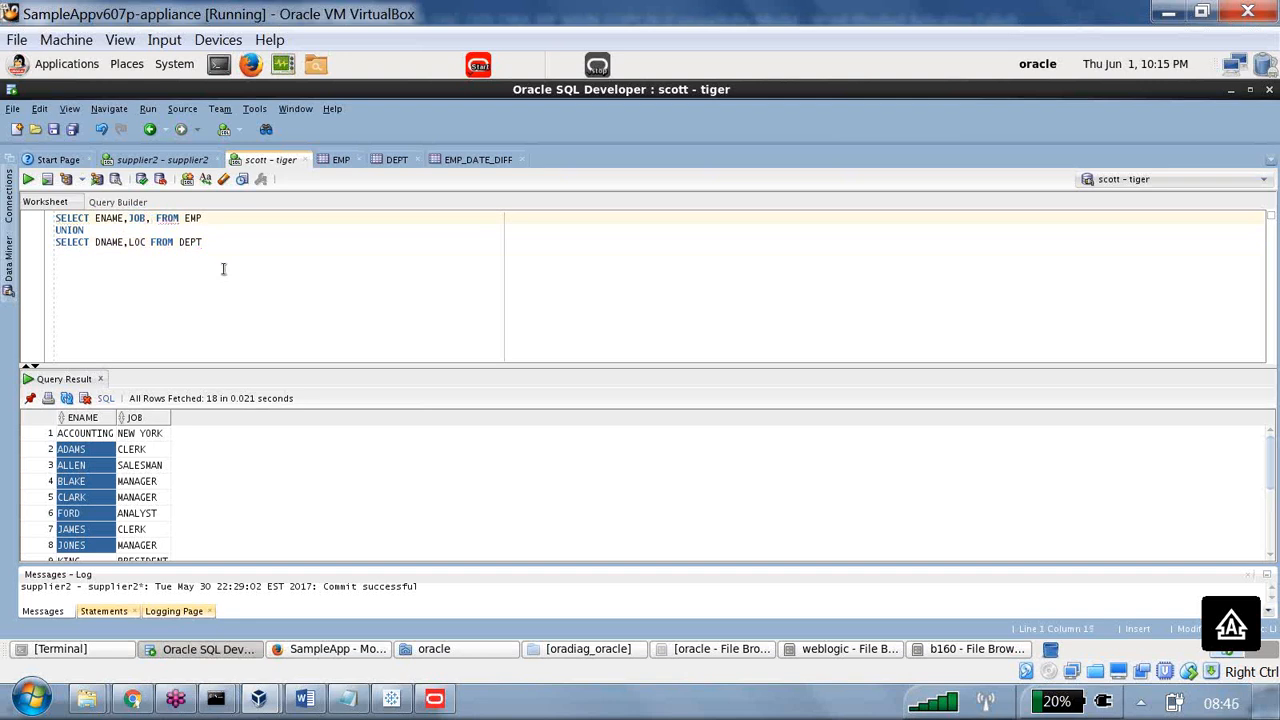
type(",SAL")
left_click(28, 179)
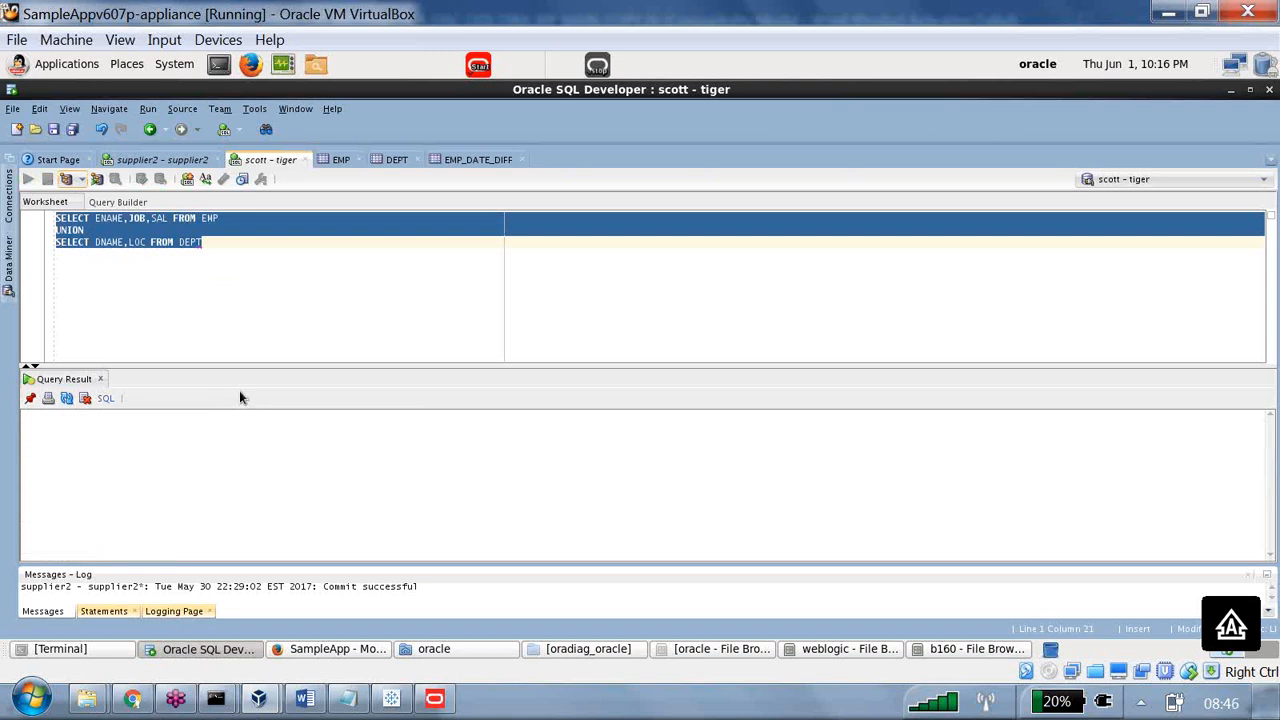
left_click_drag(102, 428, 316, 435)
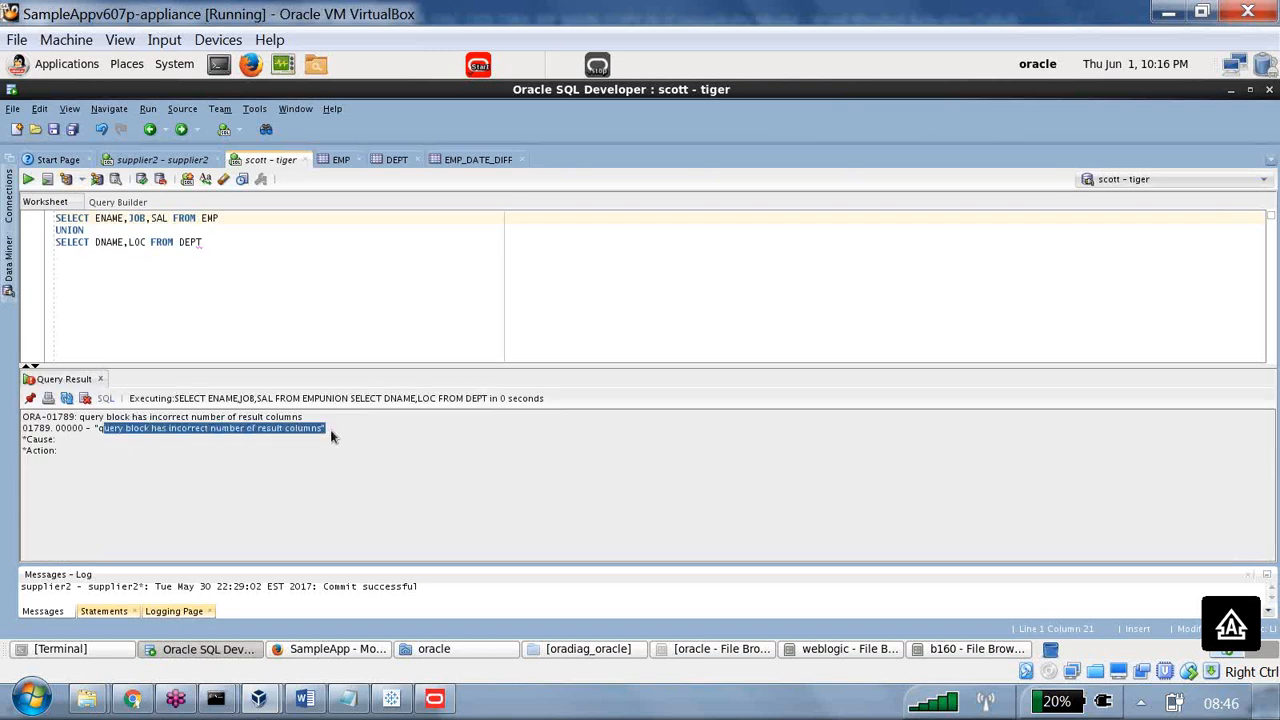
Remove JOB from the EMP query so it selects ENAME,SAL, rerun the UNION, and highlight the resulting message text.
left_click(199, 254)
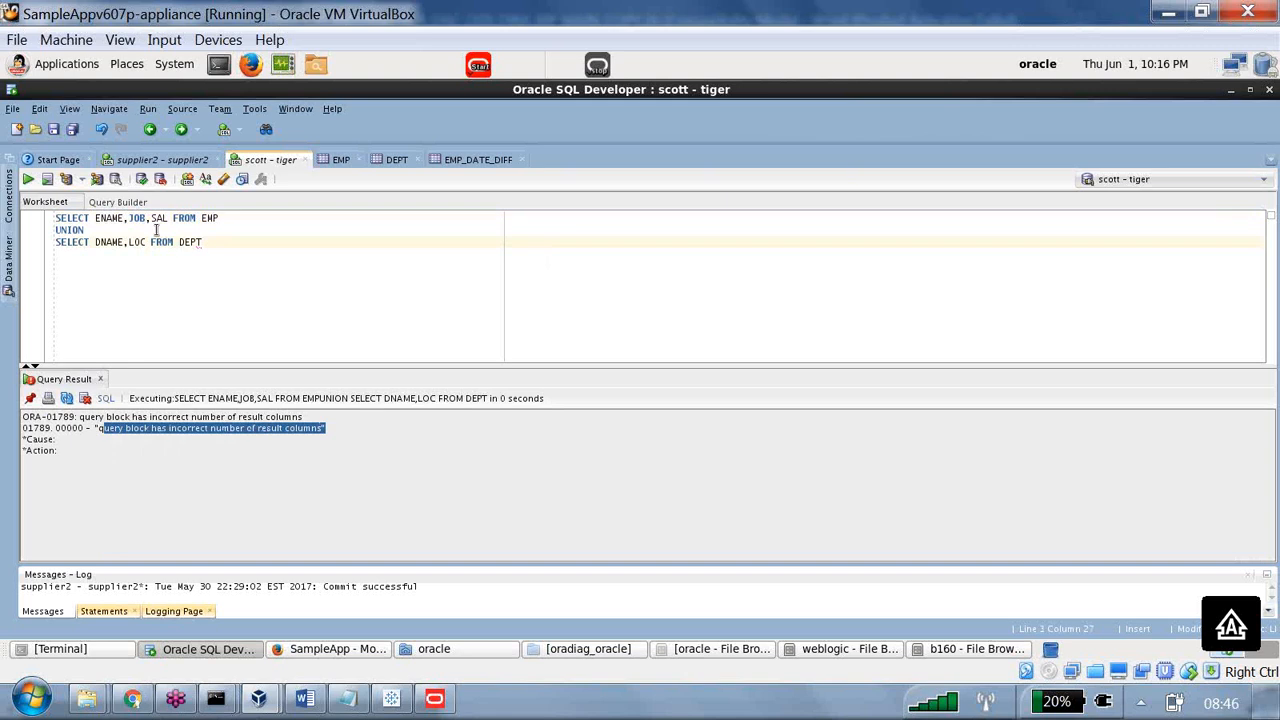
left_click(149, 217)
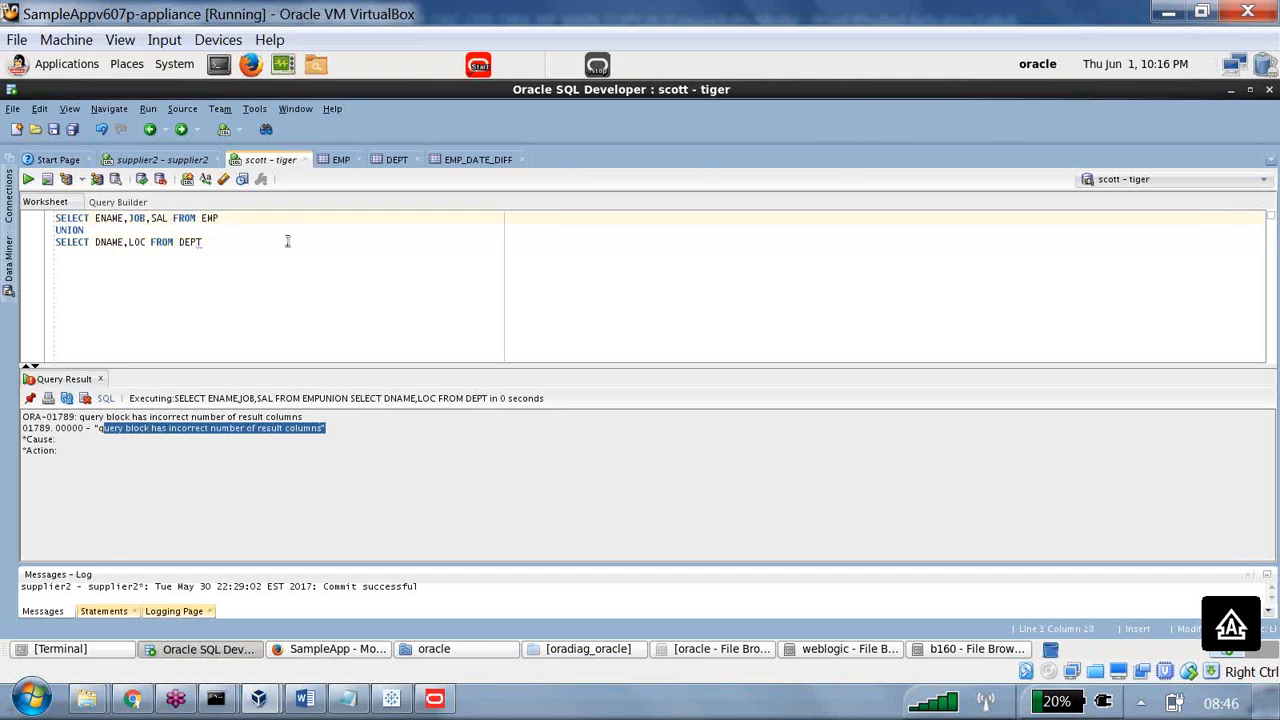
key("BackSpace")
key("BackSpace")
key("BackSpace")
key("BackSpace")
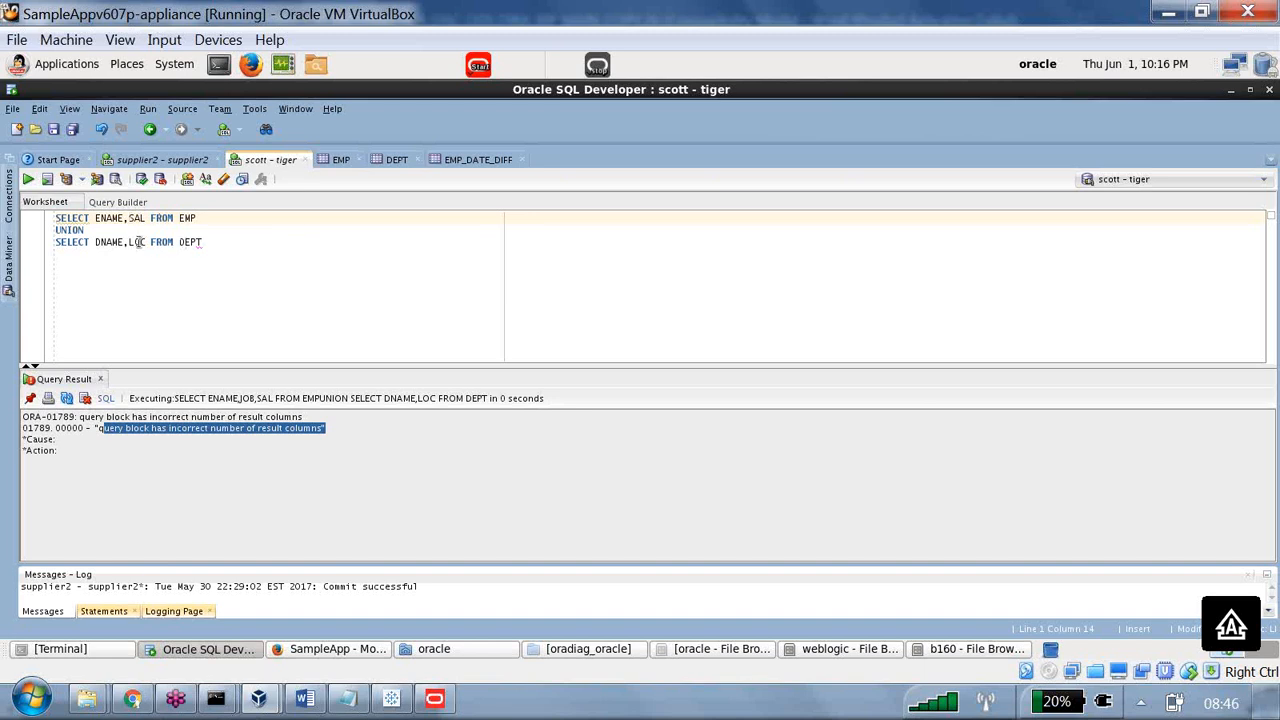
left_click(28, 179)
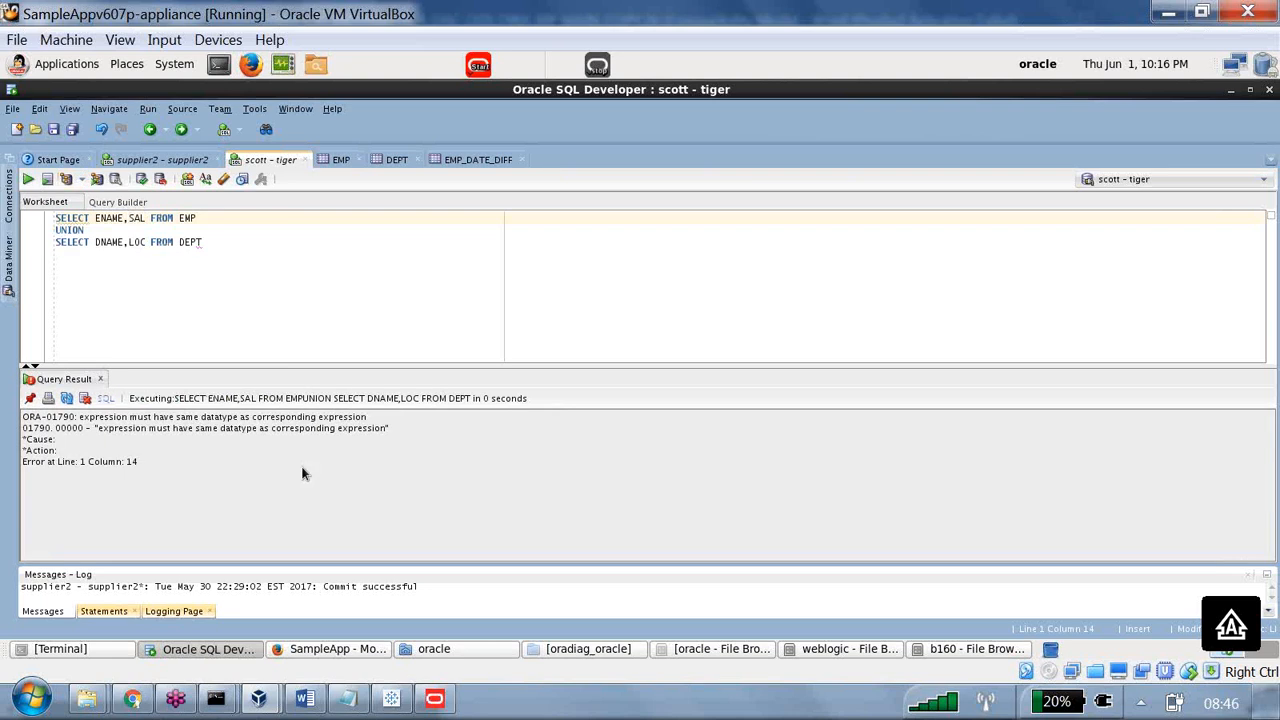
left_click_drag(108, 429, 403, 435)
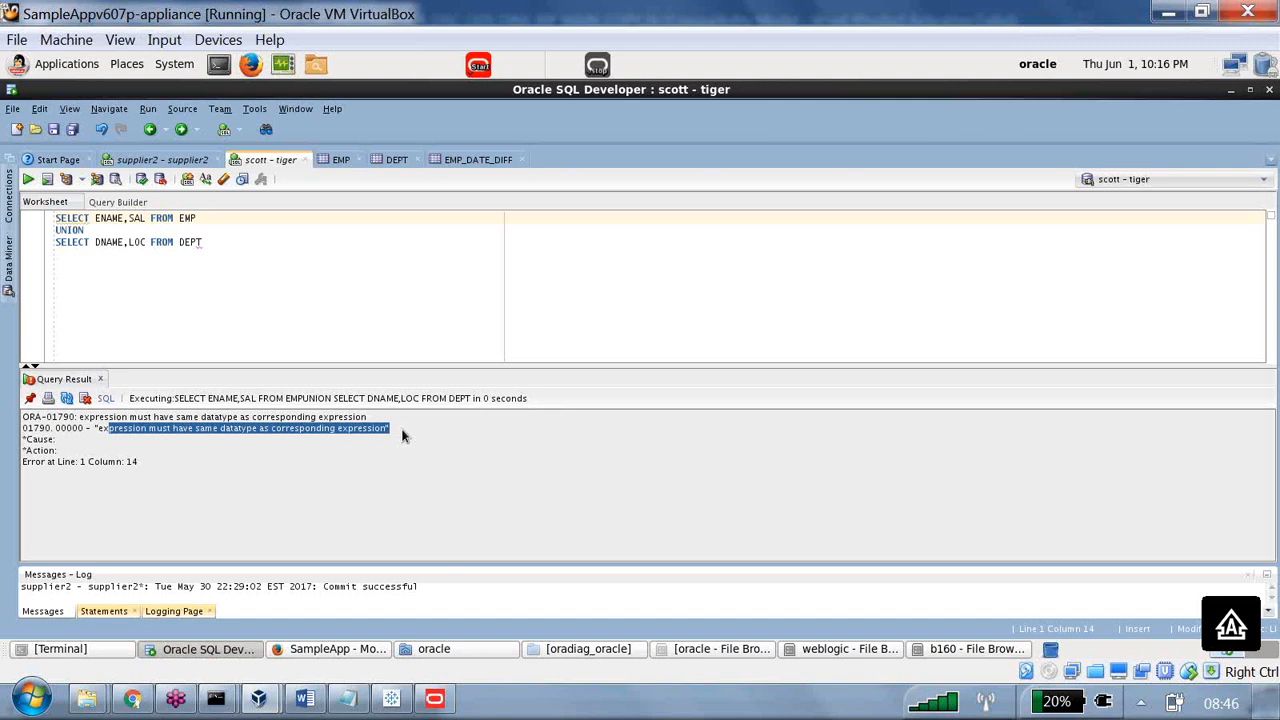
Switch to the Word notes and highlight the rules on column count, matching data types, and criteria from different or same subject areas.
left_click(305, 698)
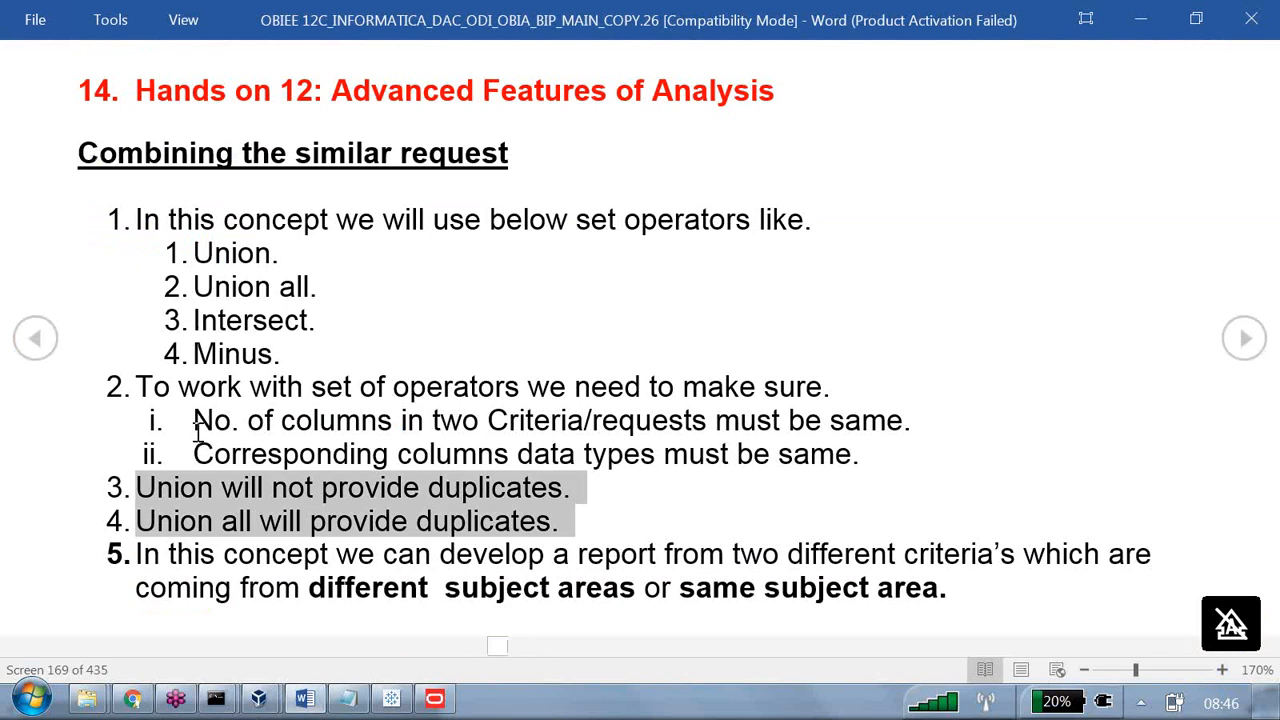
left_click_drag(194, 420, 894, 437)
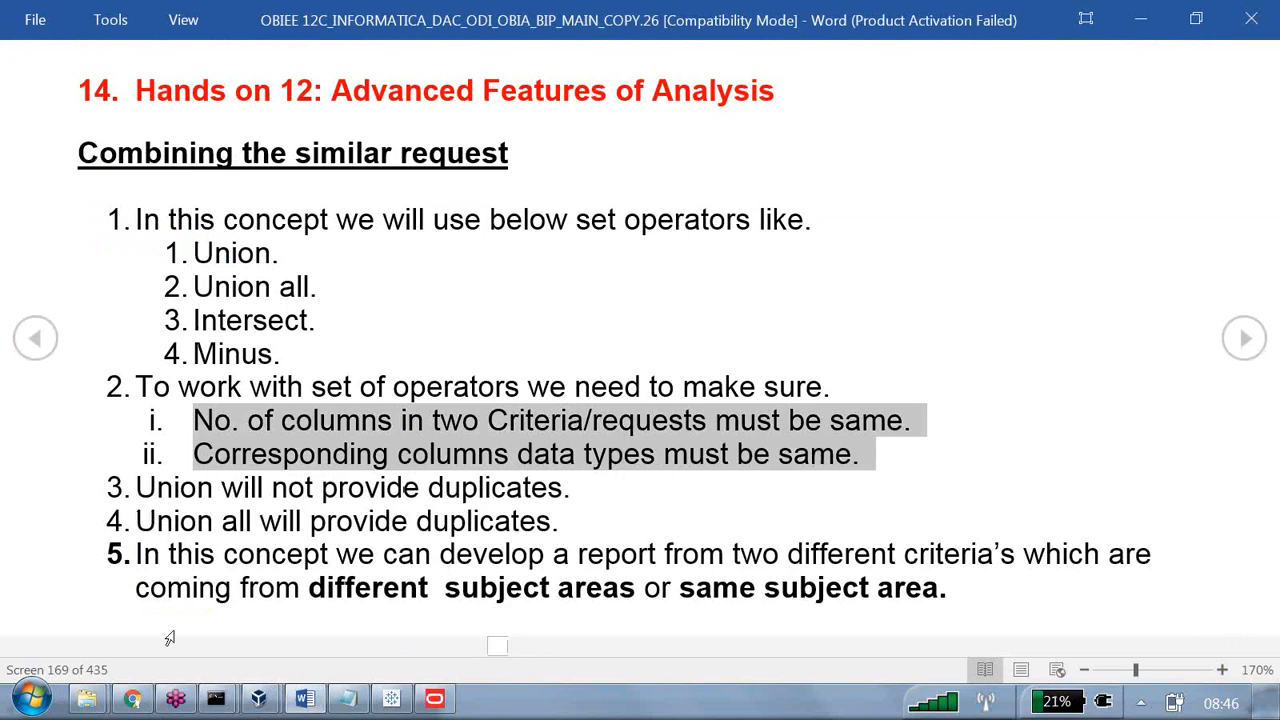
left_click_drag(138, 555, 1100, 595)
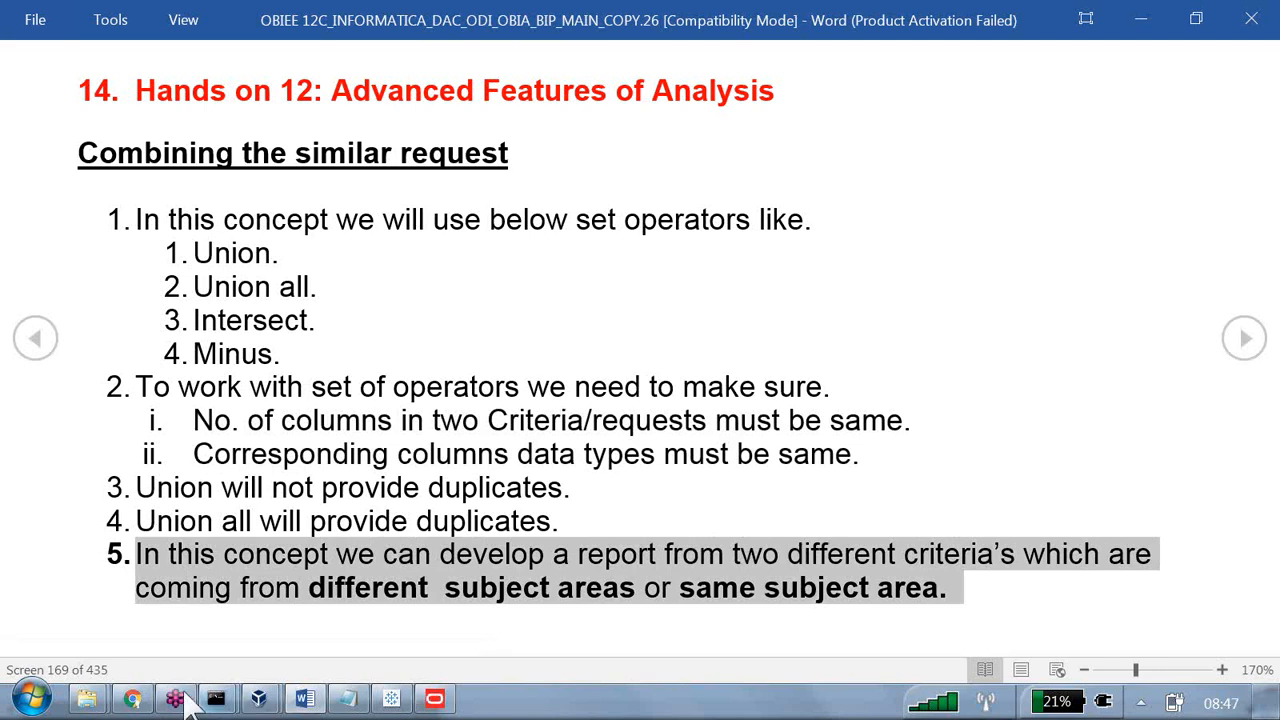
Switch to Chrome, leave the full-screen session log, and create a new analysis on the B160 Supplier Sales Rep subject area.
left_click(138, 701)
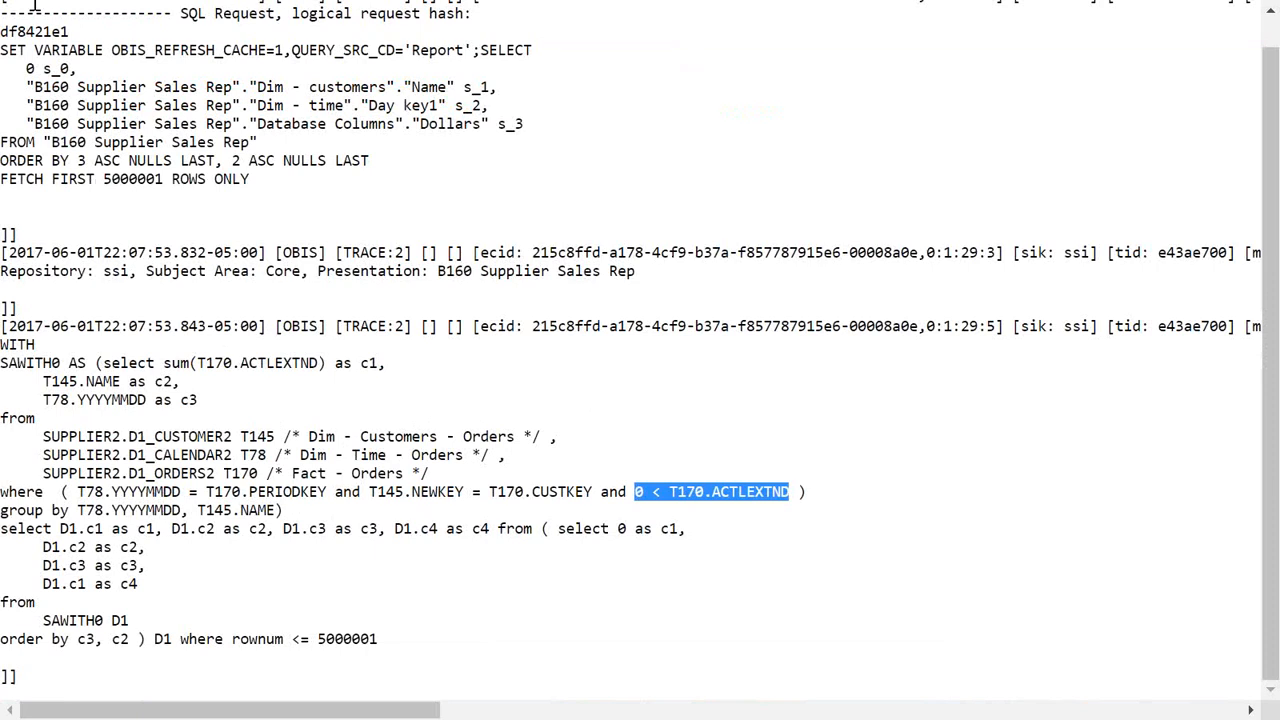
key("F11")
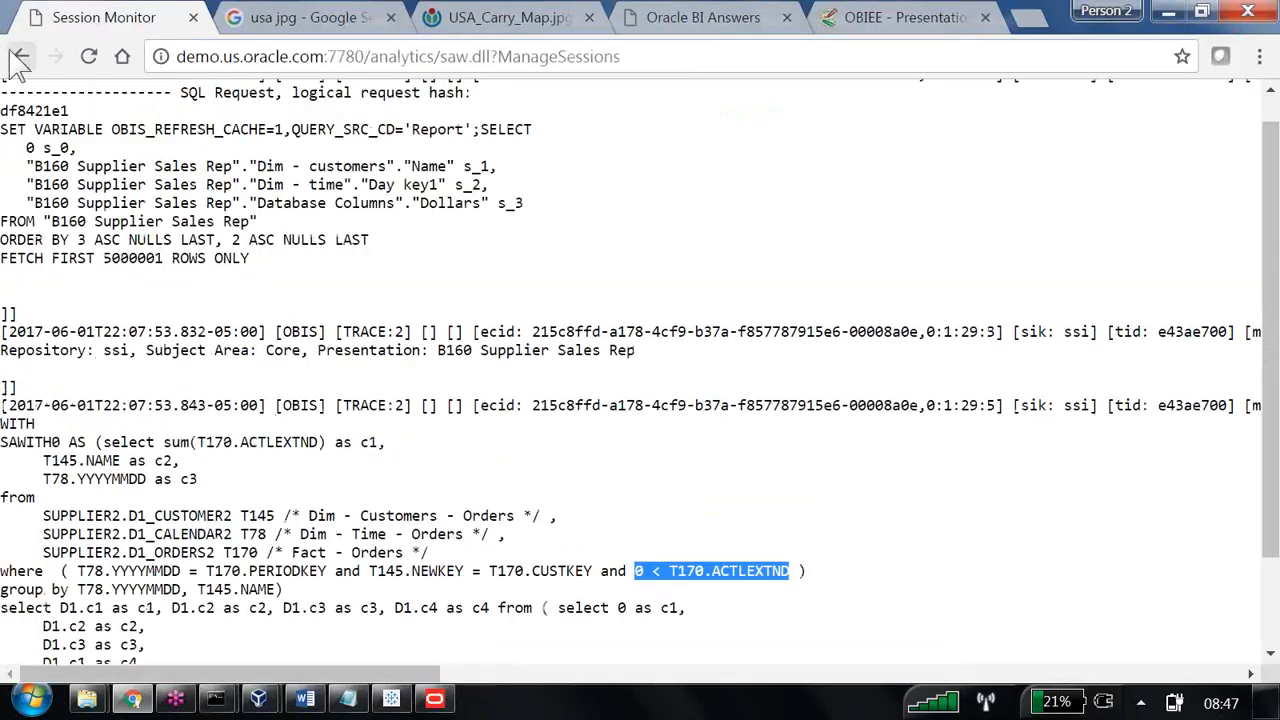
left_click(21, 56)
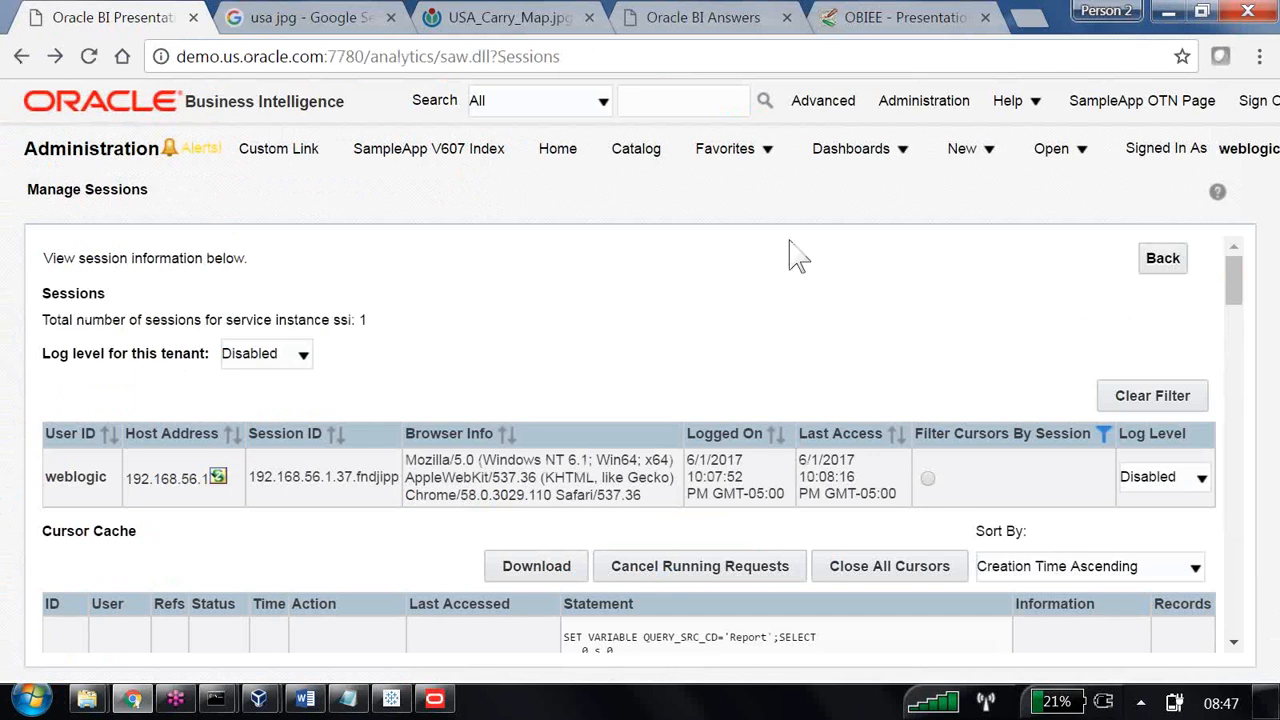
left_click(962, 152)
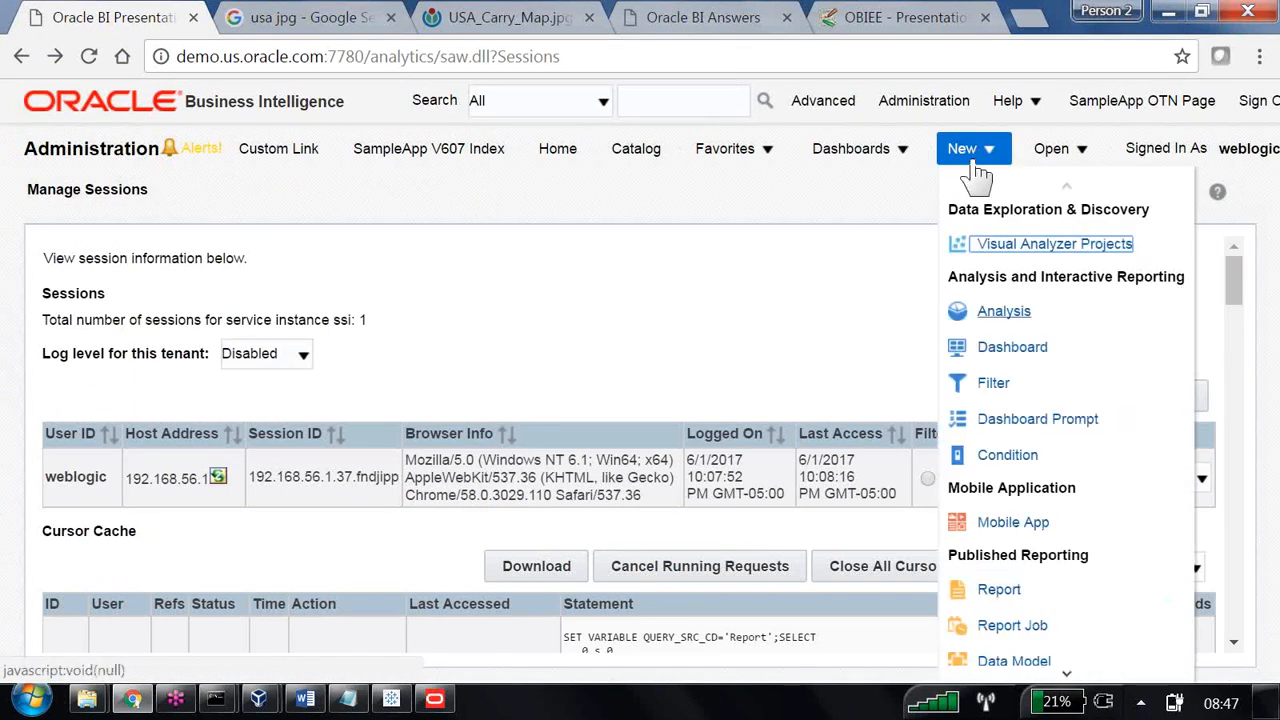
left_click(977, 383)
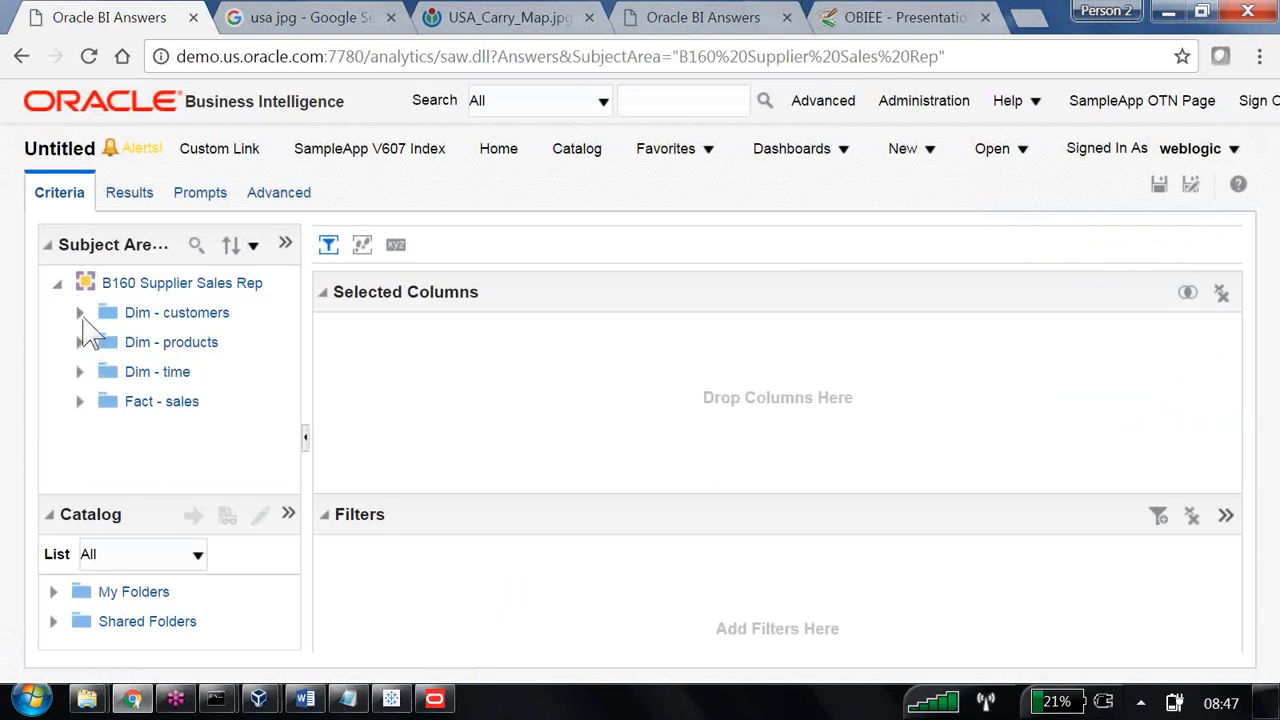
Add the Name column from Dim - customers to the analysis's selected columns.
left_click(79, 312)
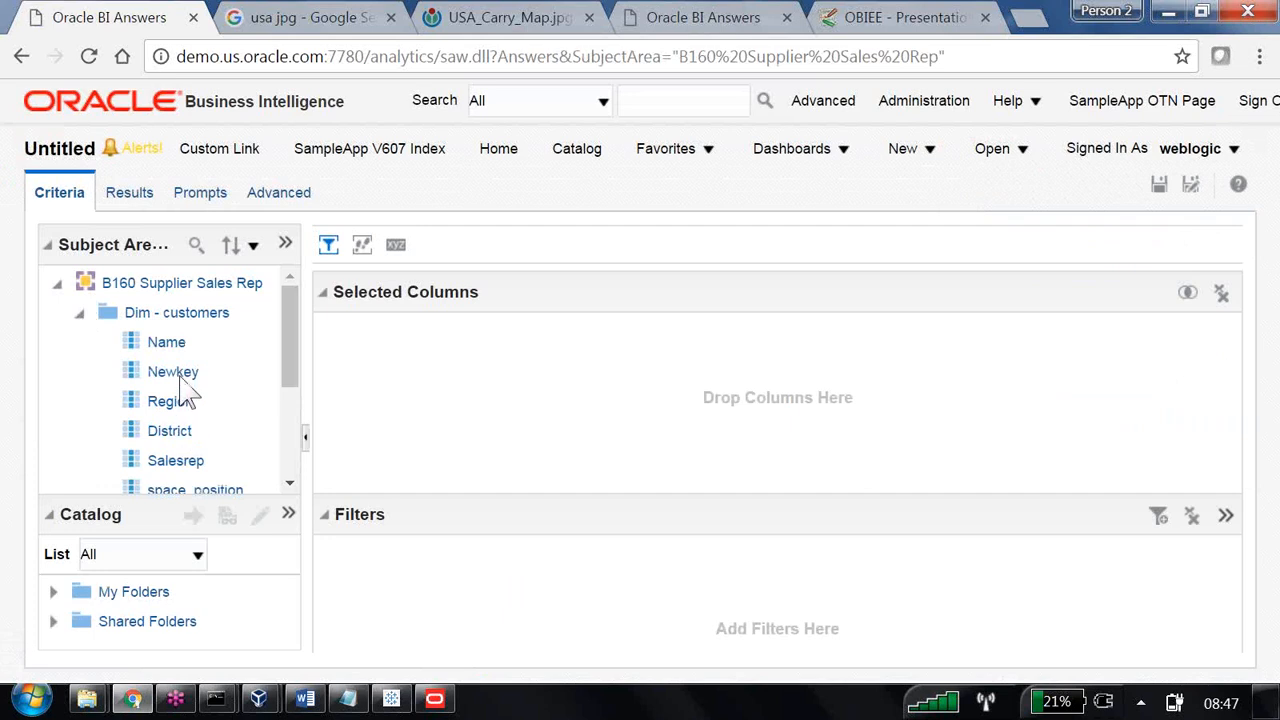
double_click(175, 344)
scroll(200, 390, "down", 3)
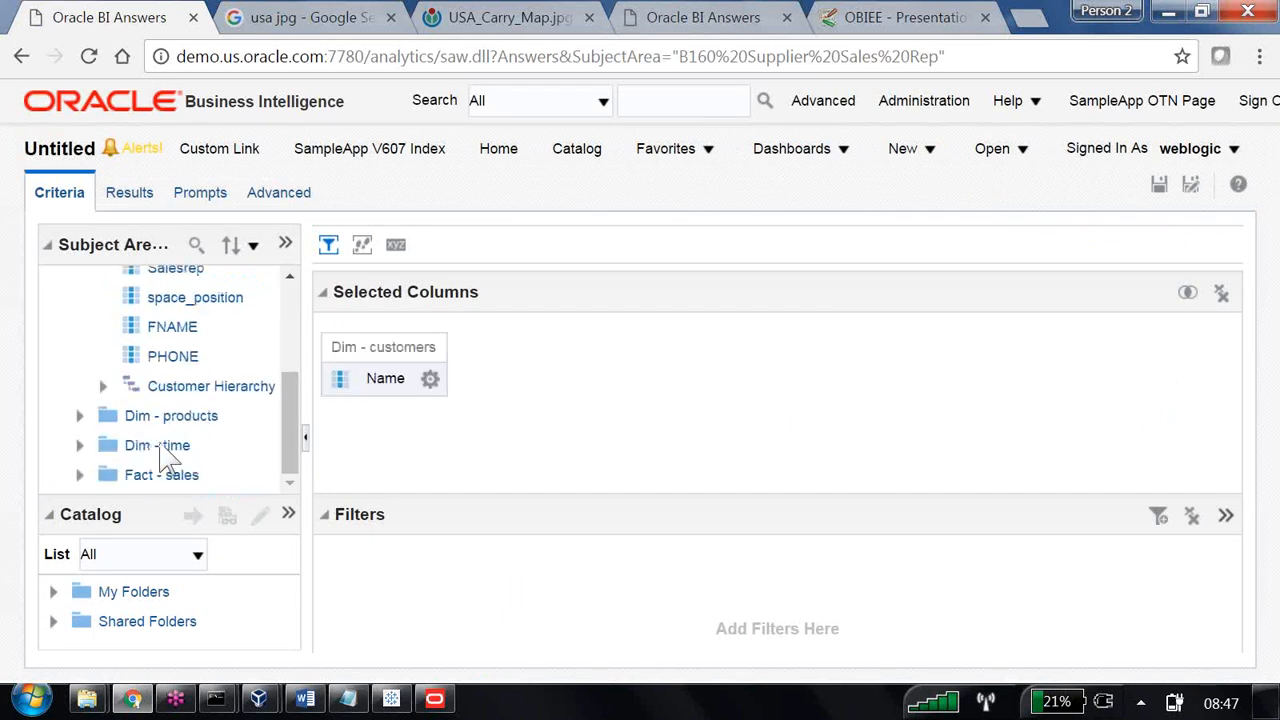
Add the Dollars column from the Database Columns folder of Fact - sales to the analysis.
left_click(80, 476)
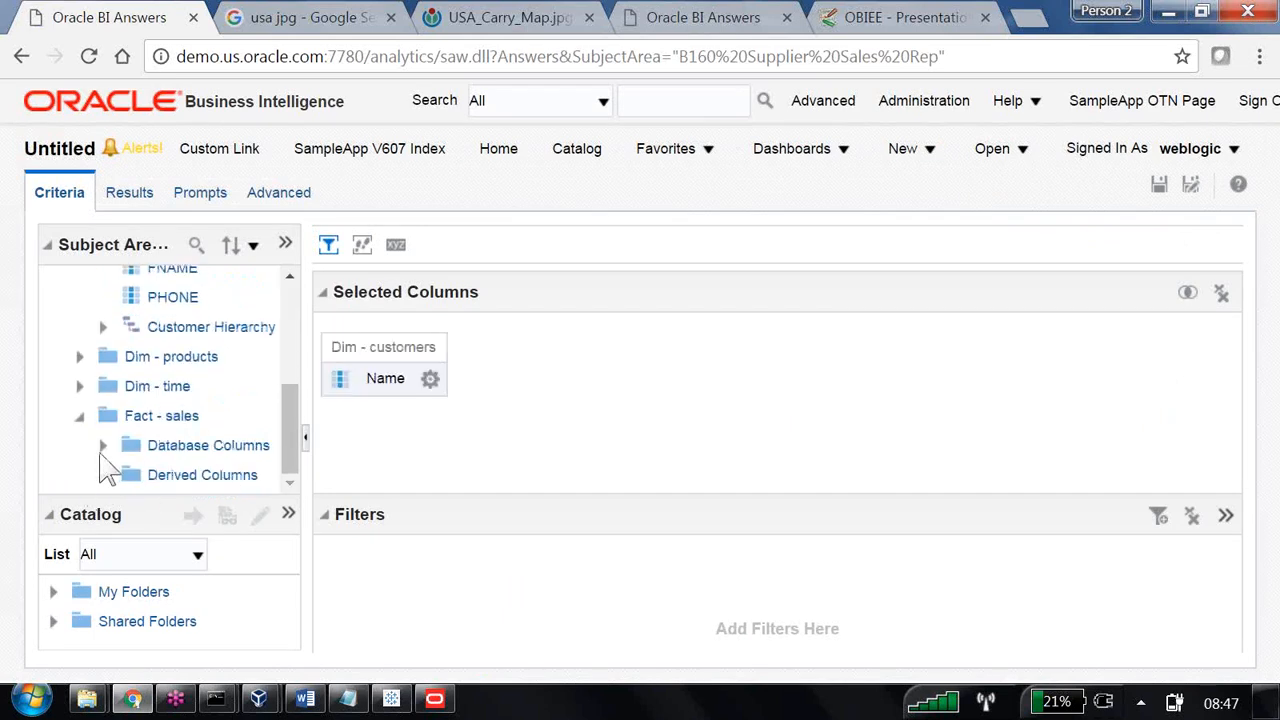
left_click(103, 444)
double_click(200, 358)
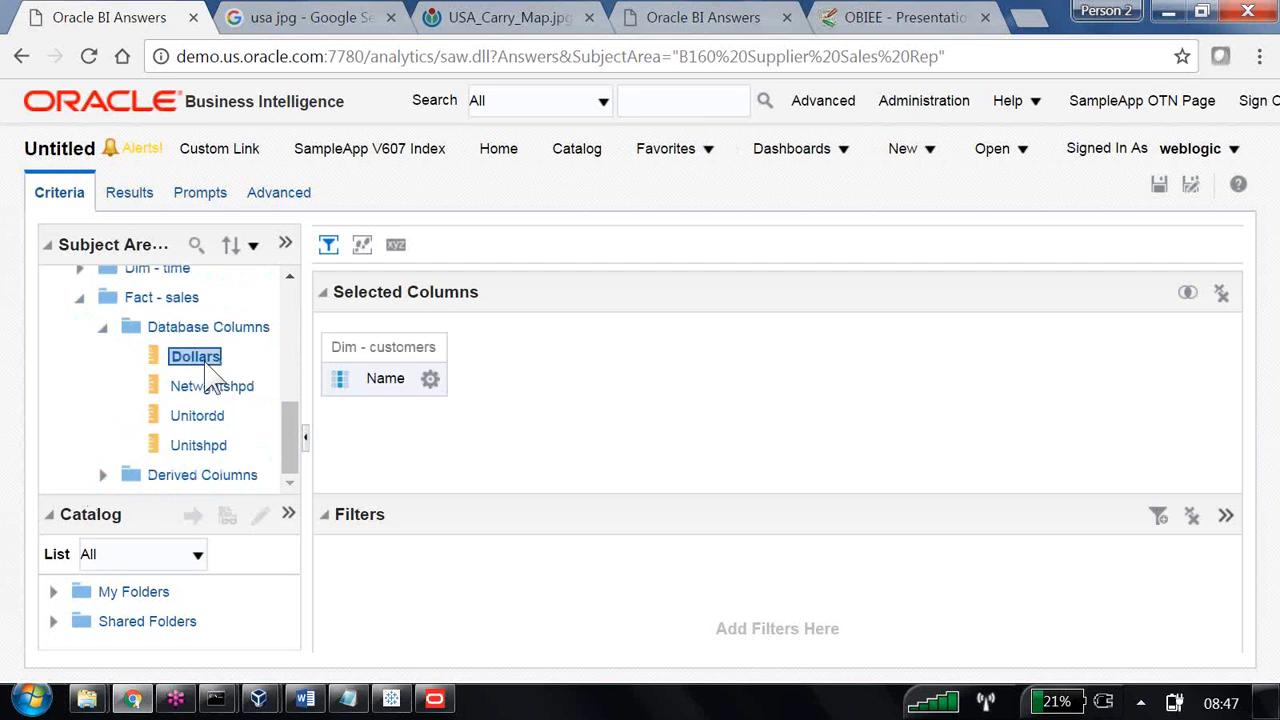
Filter the Dollars column to values between 5000 and 15000 and display the analysis results.
left_click(576, 380)
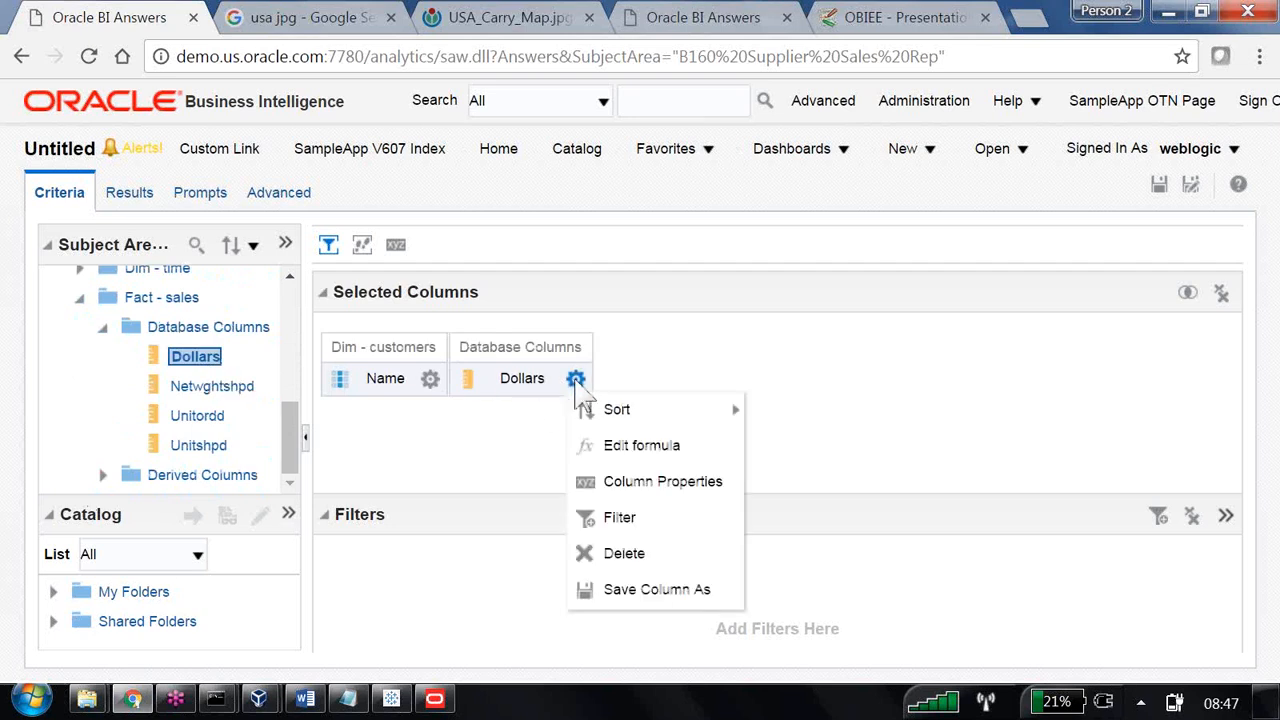
left_click(626, 521)
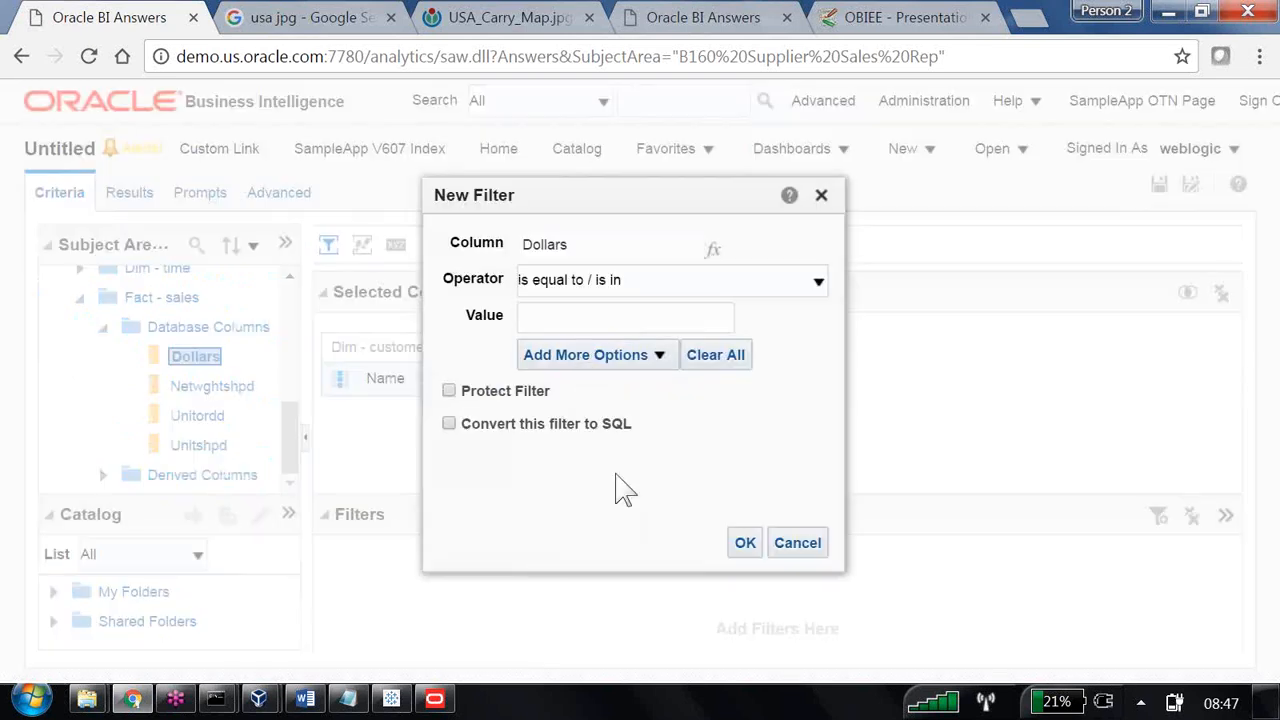
left_click(668, 284)
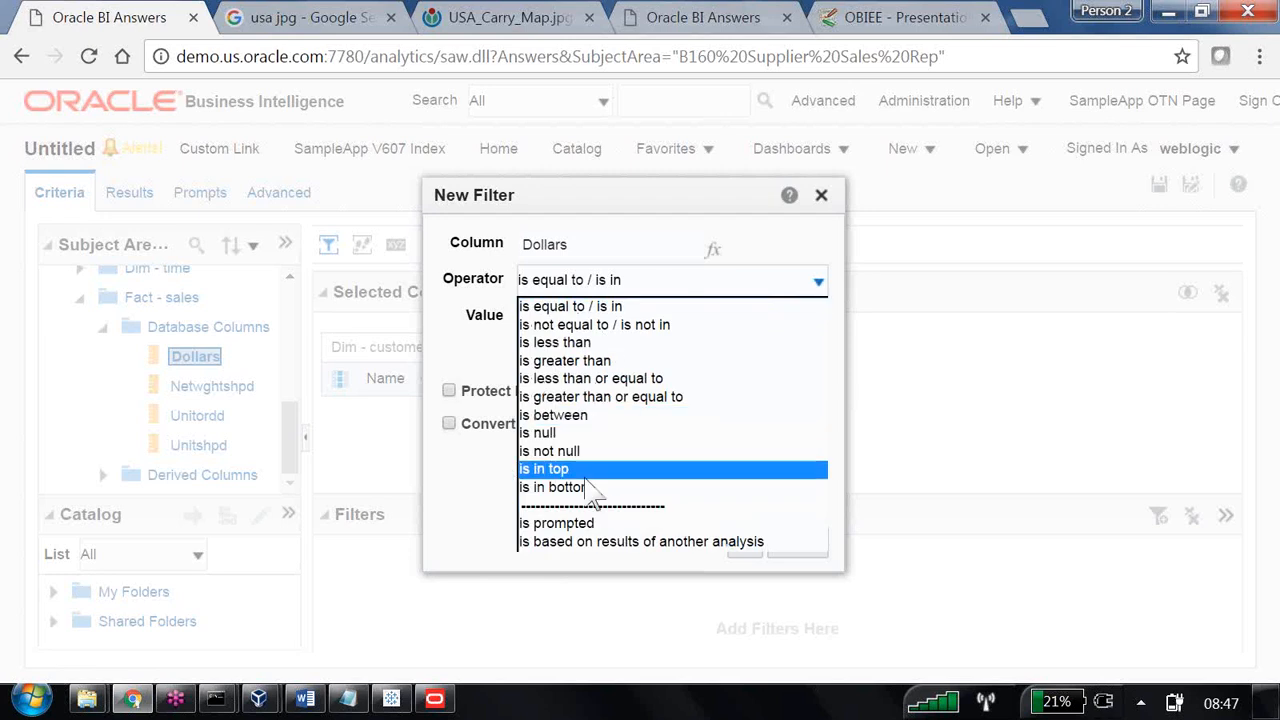
left_click(585, 415)
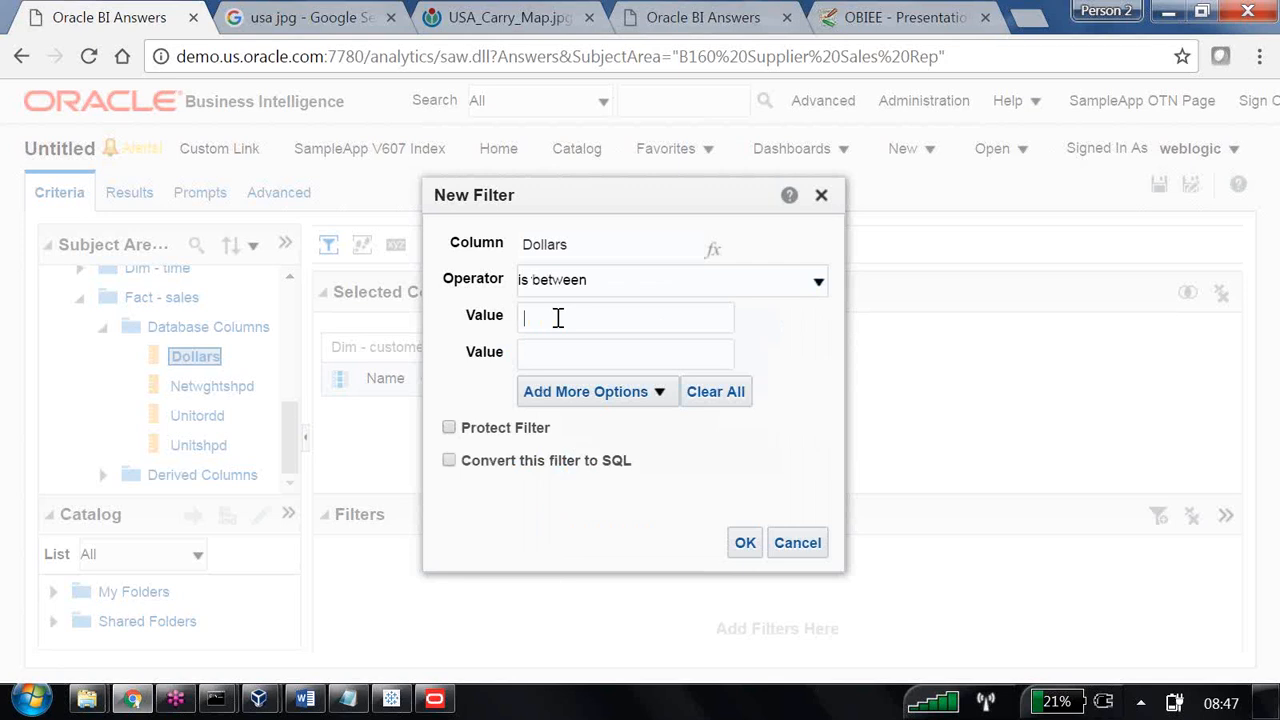
type("500015000")
left_click(744, 543)
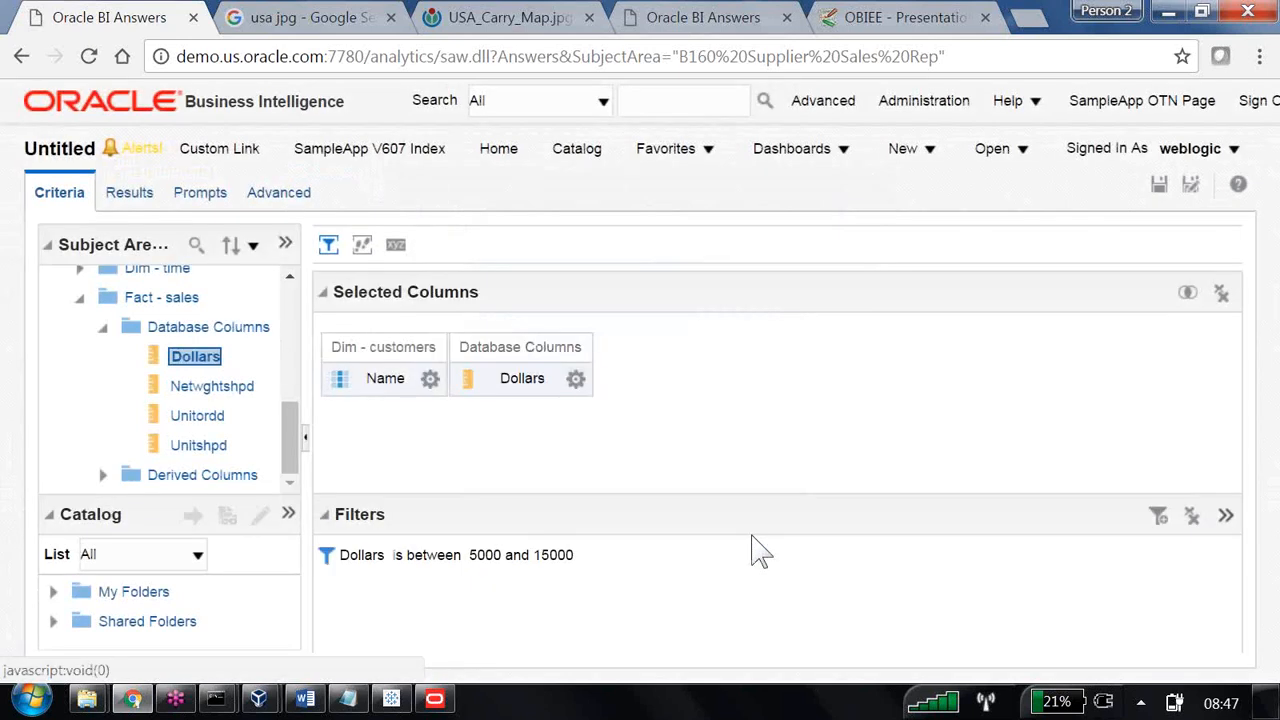
left_click(146, 198)
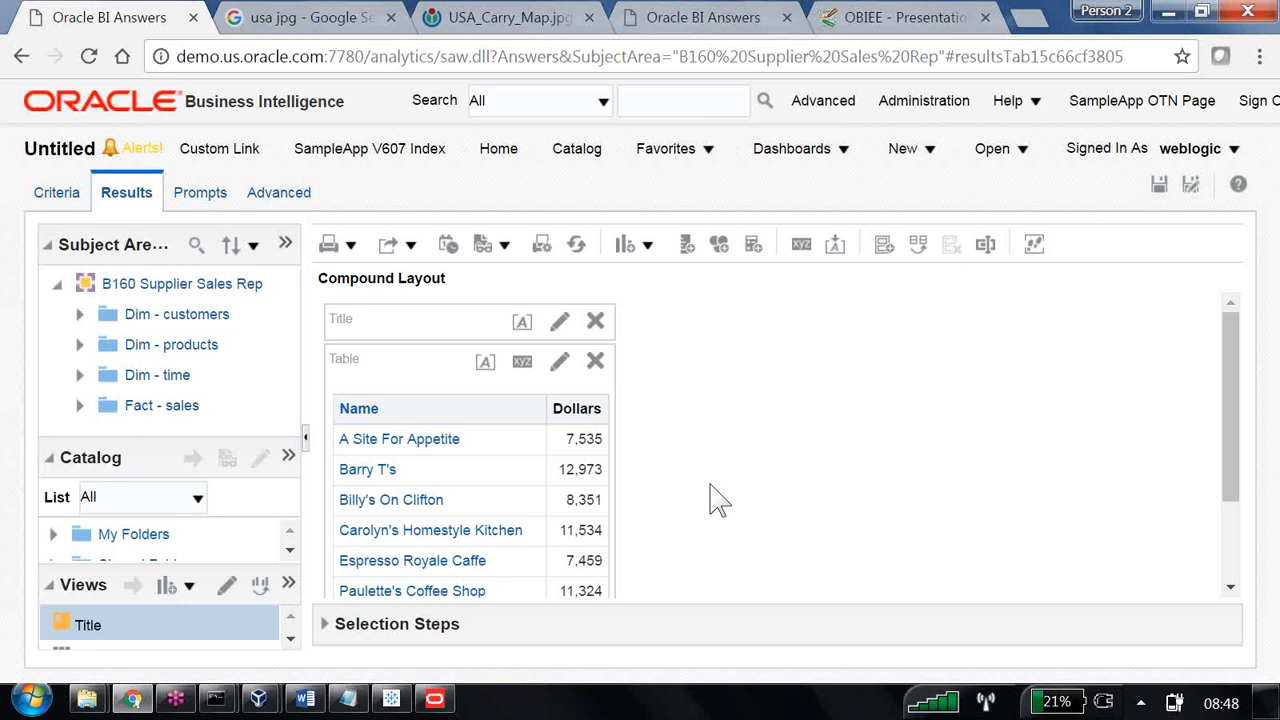
Return to the criteria and combine the analysis with a second request from the B160 Supplier Sales DM subject area.
left_click(58, 193)
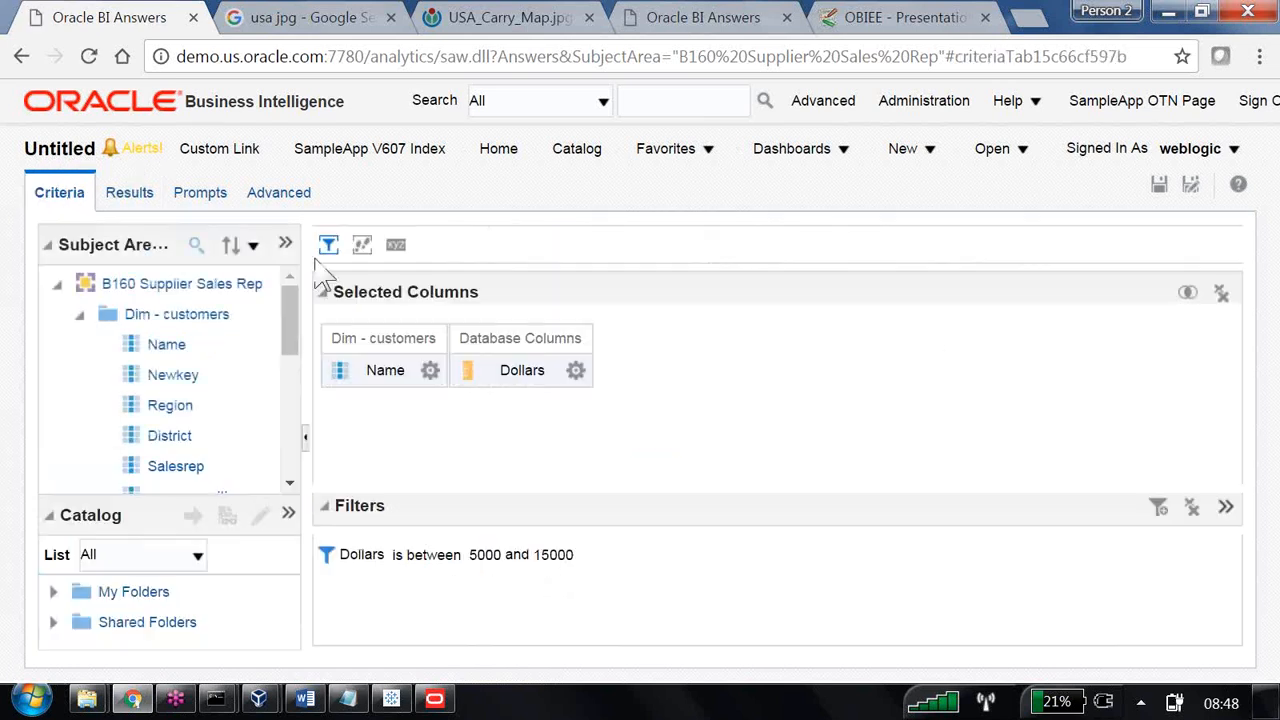
left_click(1188, 293)
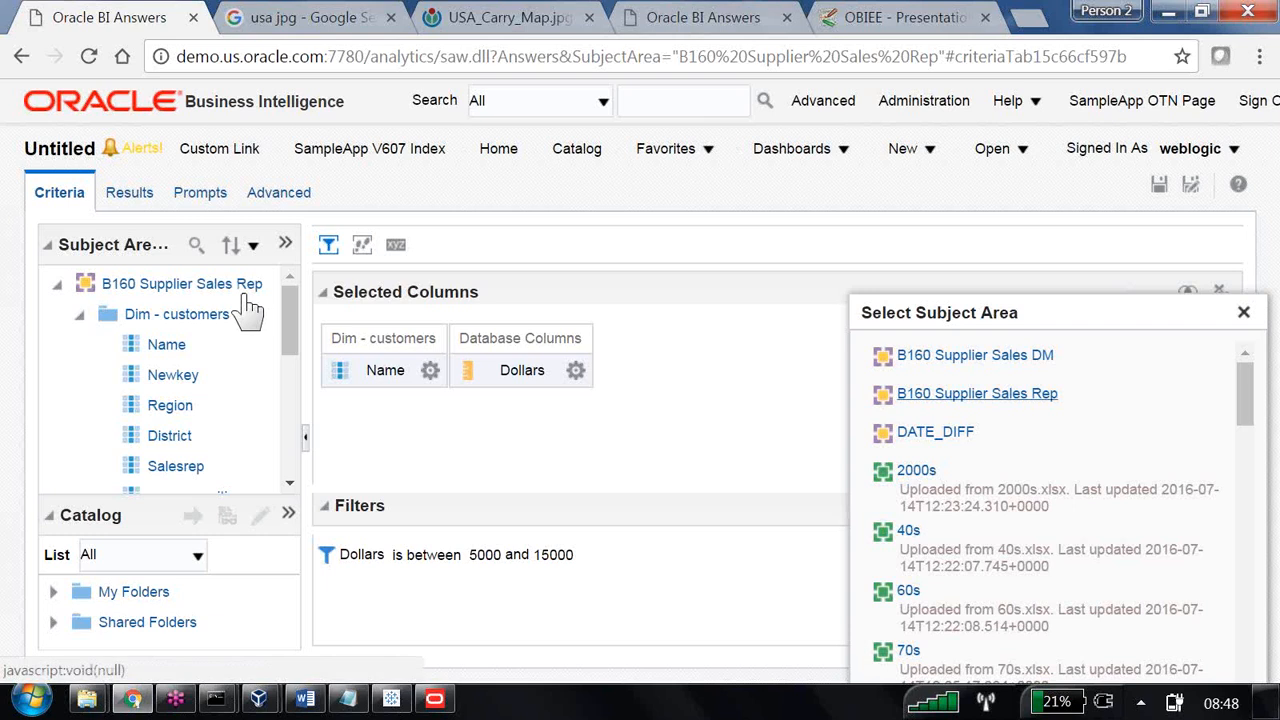
left_click(1007, 352)
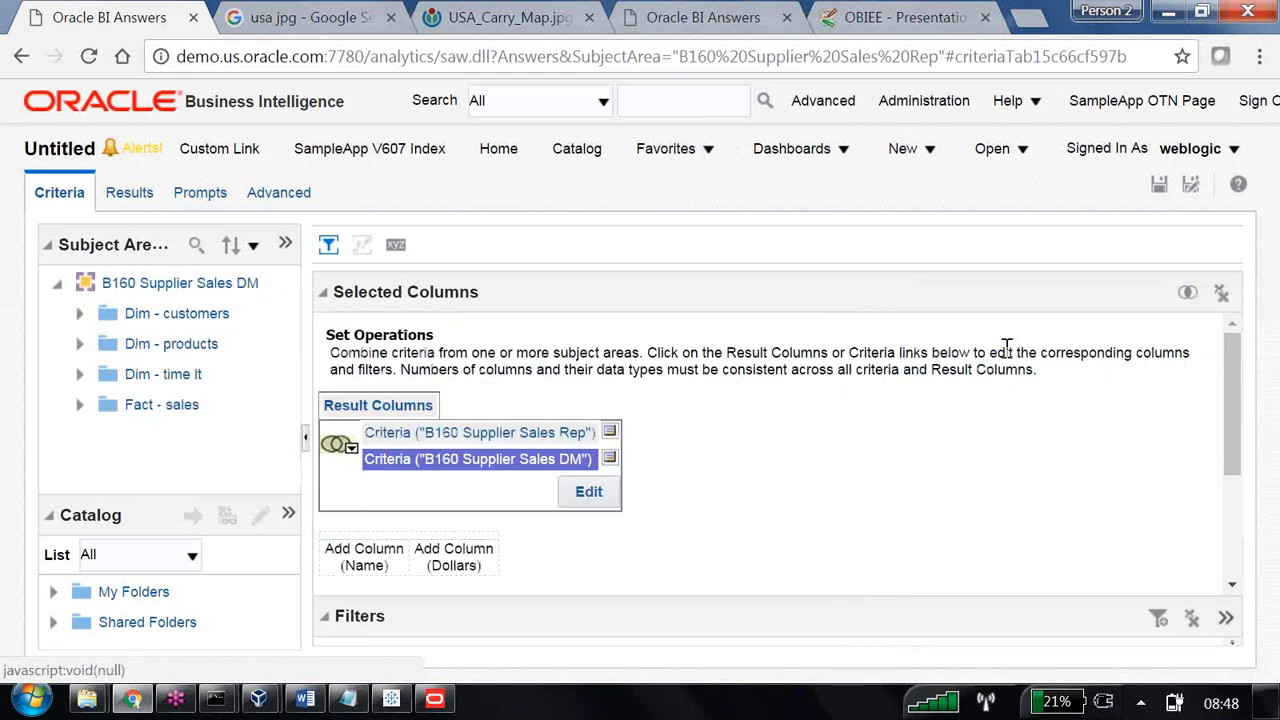
Fill the B160 Supplier Sales DM criteria with Salesrep from Dim - customers and Dollars from Fact - sales.
left_click(79, 313)
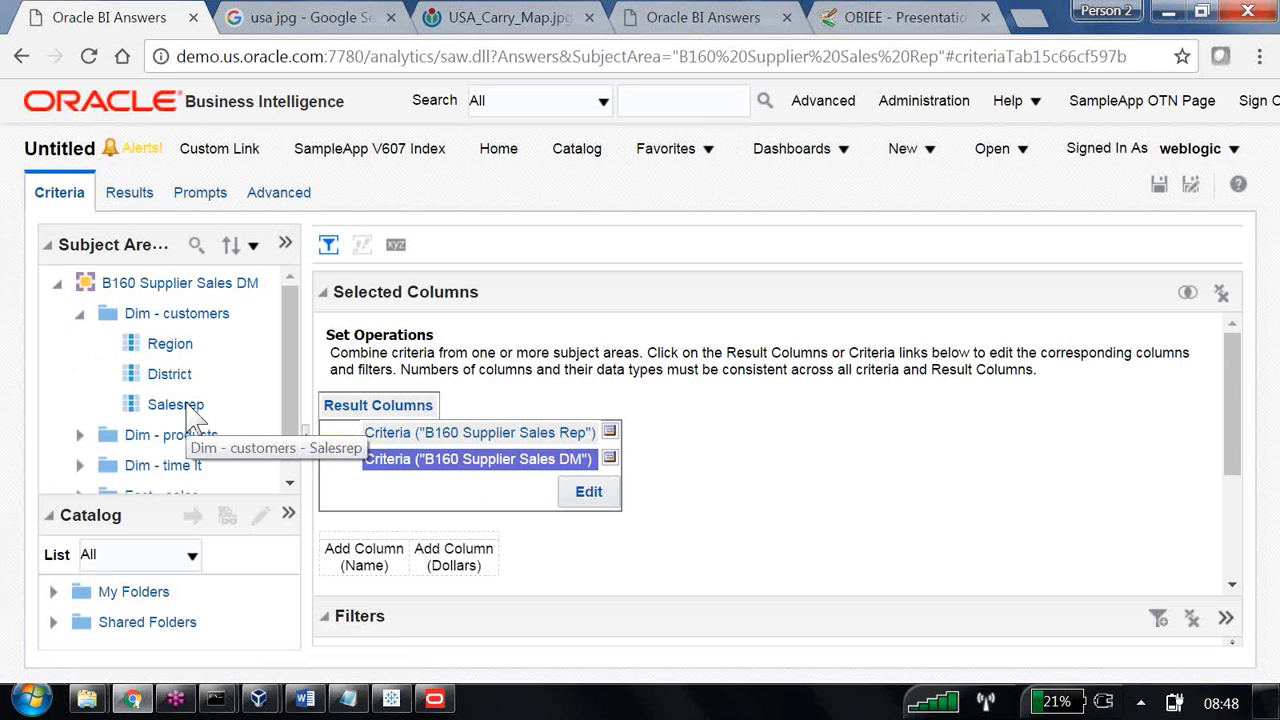
double_click(180, 405)
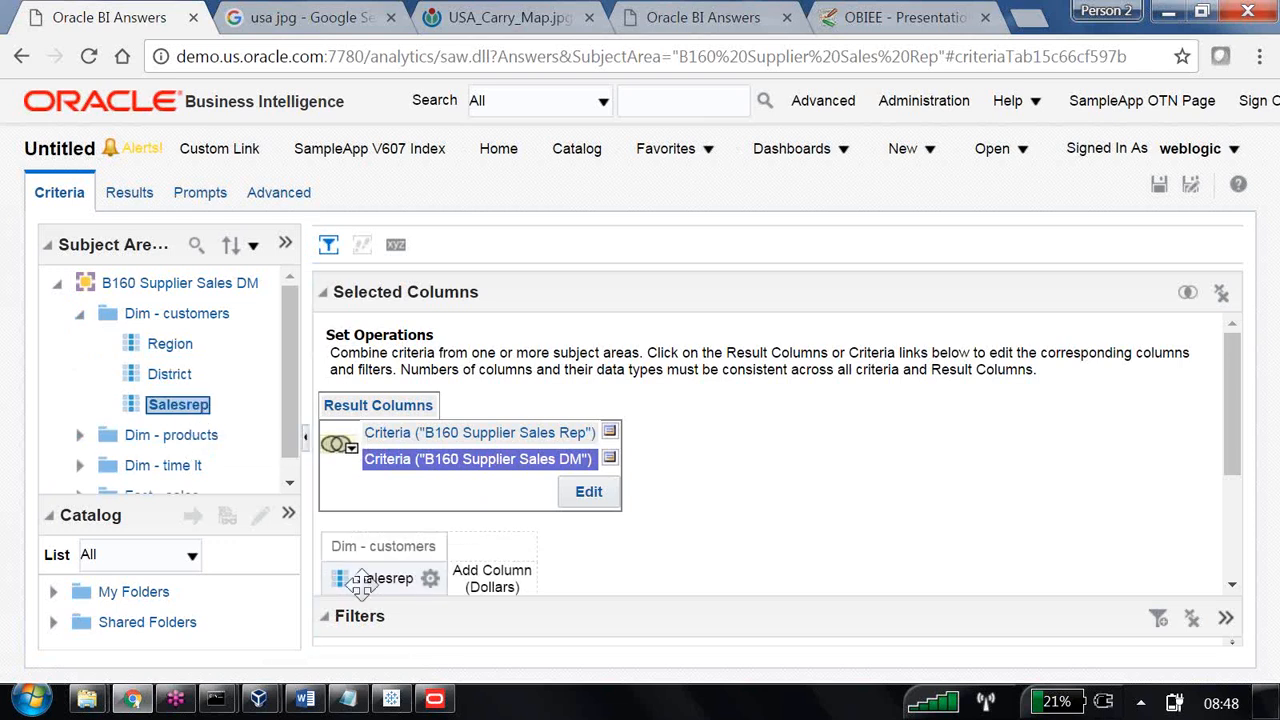
left_click(414, 434)
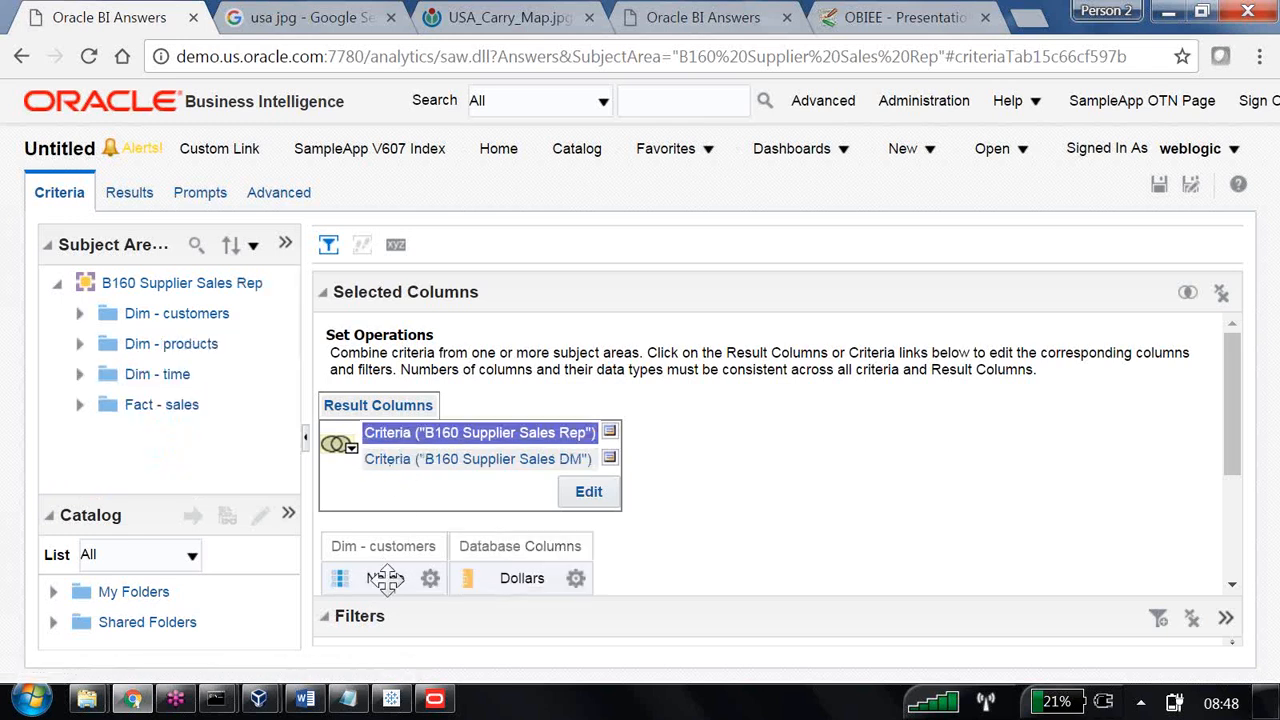
left_click(410, 459)
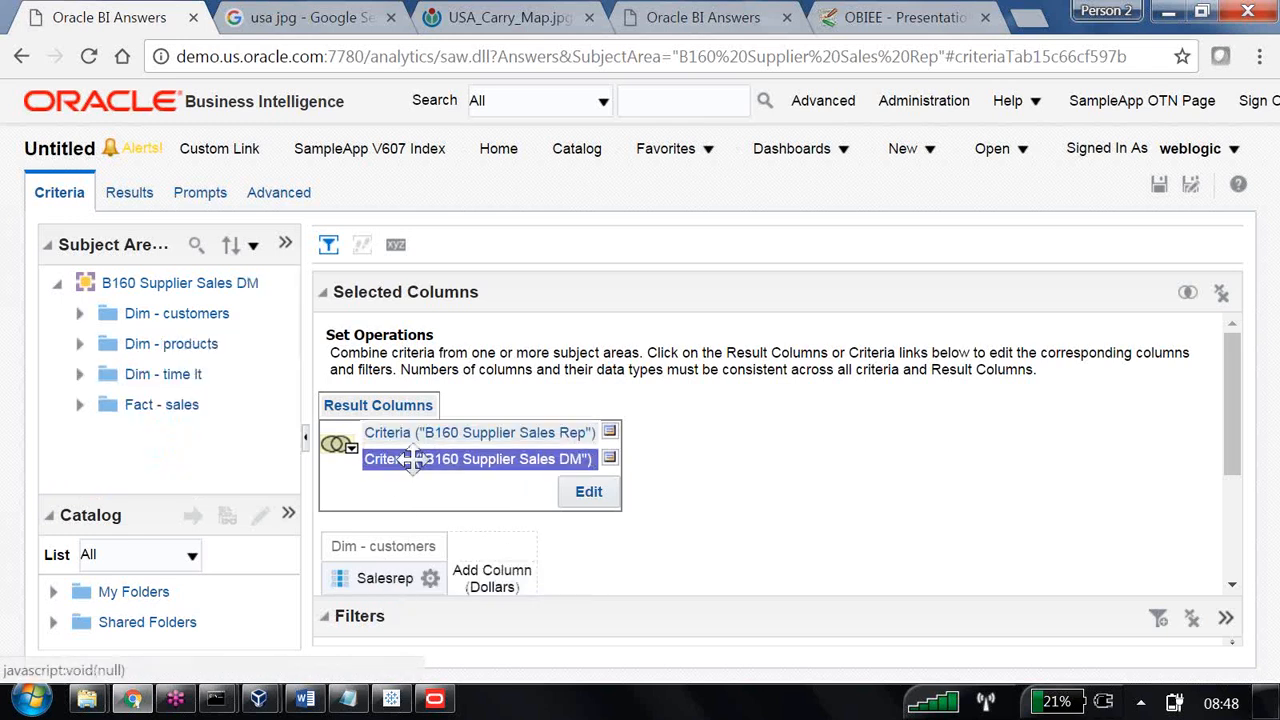
left_click(79, 404)
double_click(172, 436)
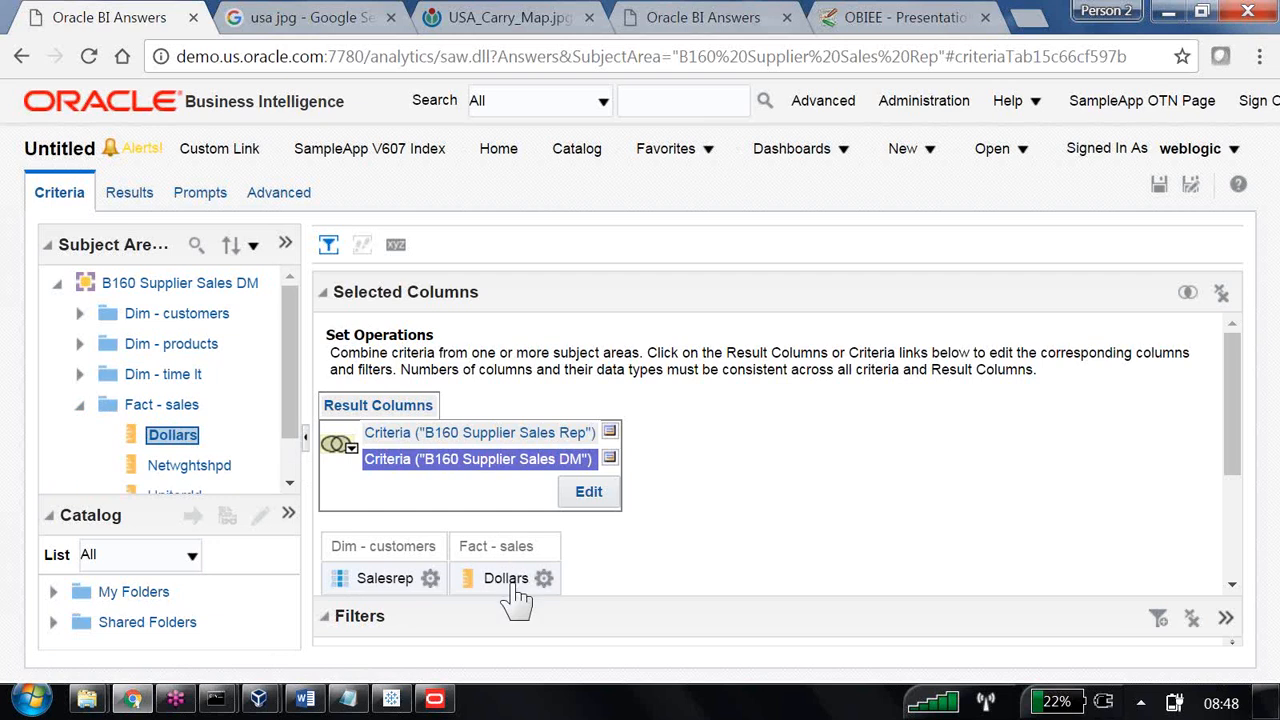
Display the combined results and look through the Name and Dollars rows from both subject areas.
left_click(140, 191)
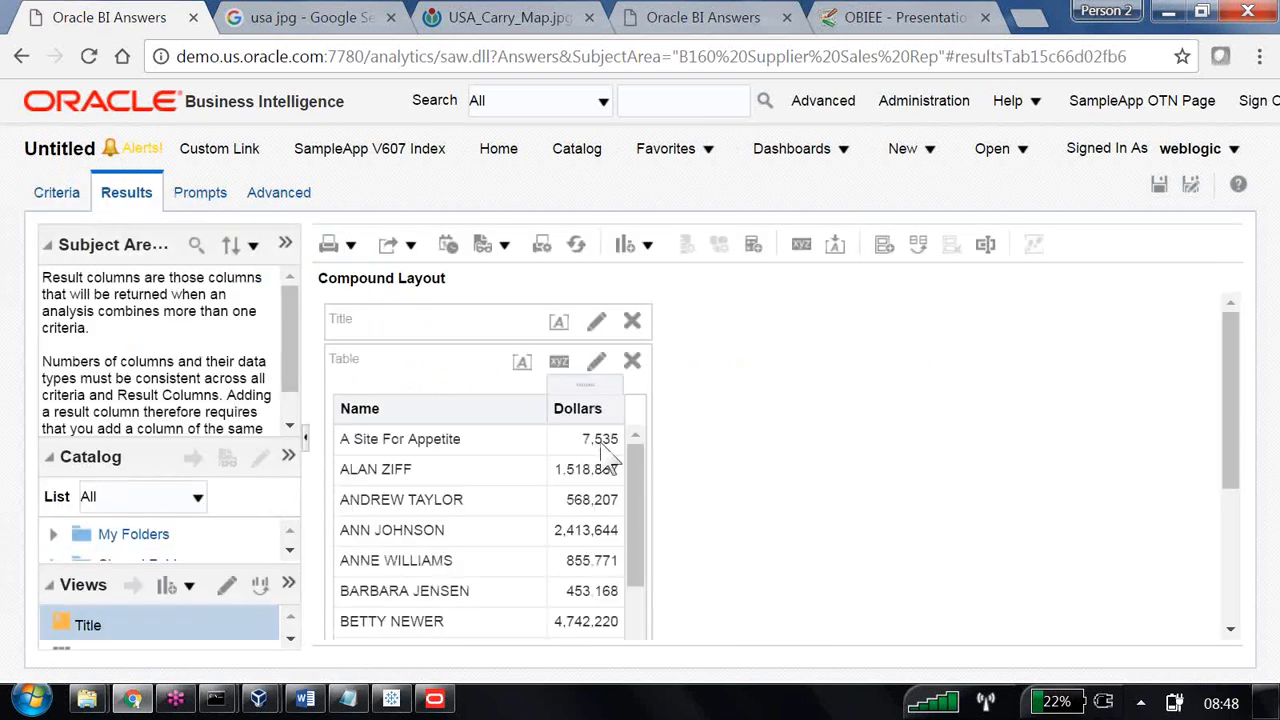
scroll(737, 429, "down", 3)
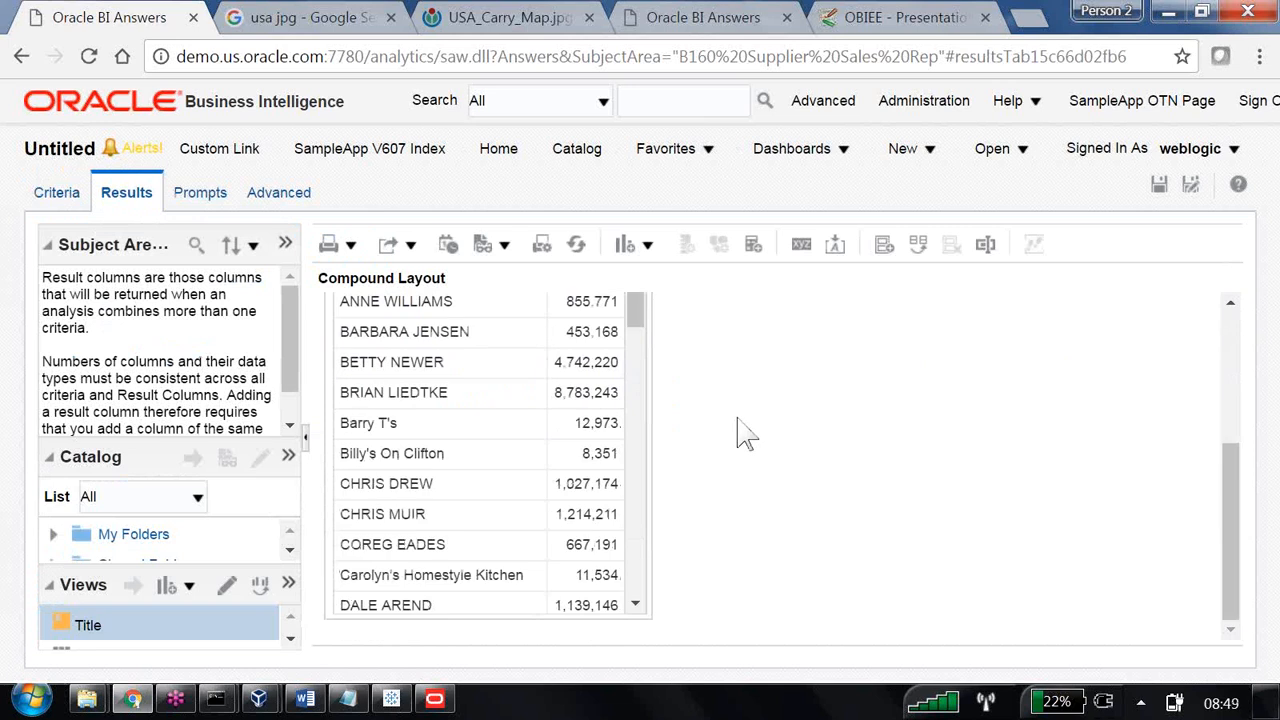
scroll(745, 433, "up", 3)
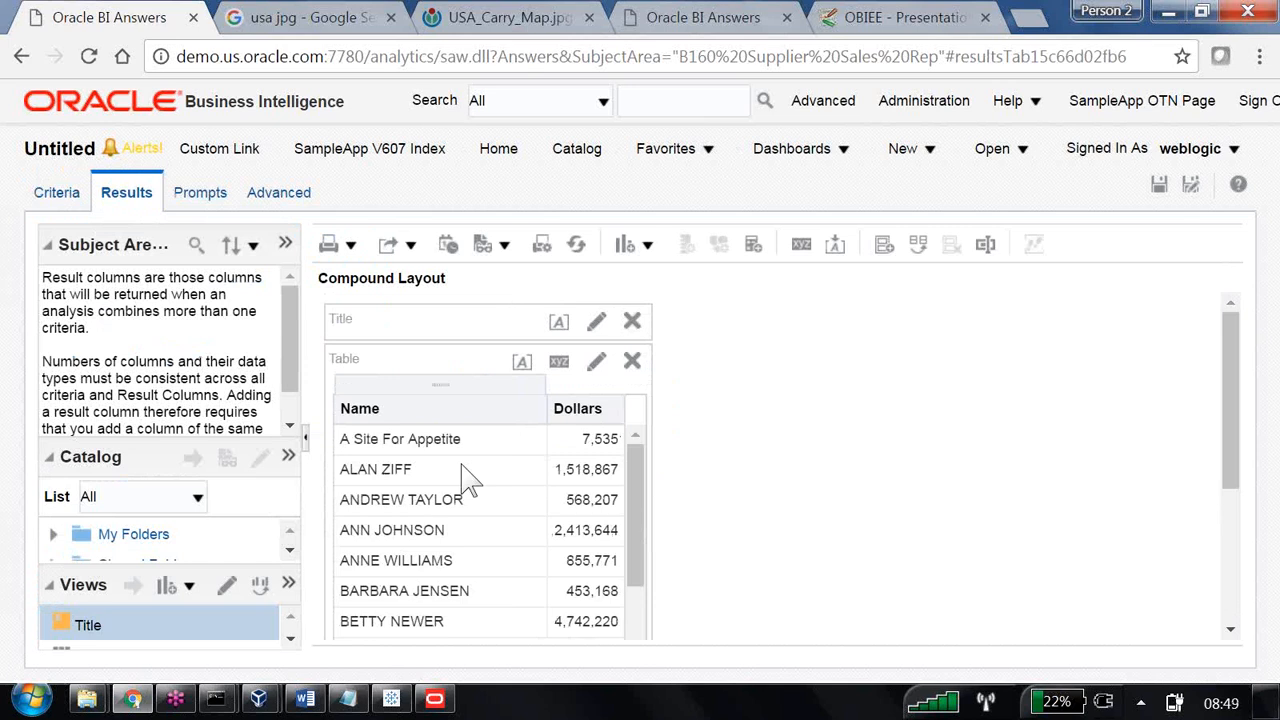
Cut the B160 Supplier Sales DM criteria from the set operation and reload the remaining criteria with its filter.
left_click(56, 195)
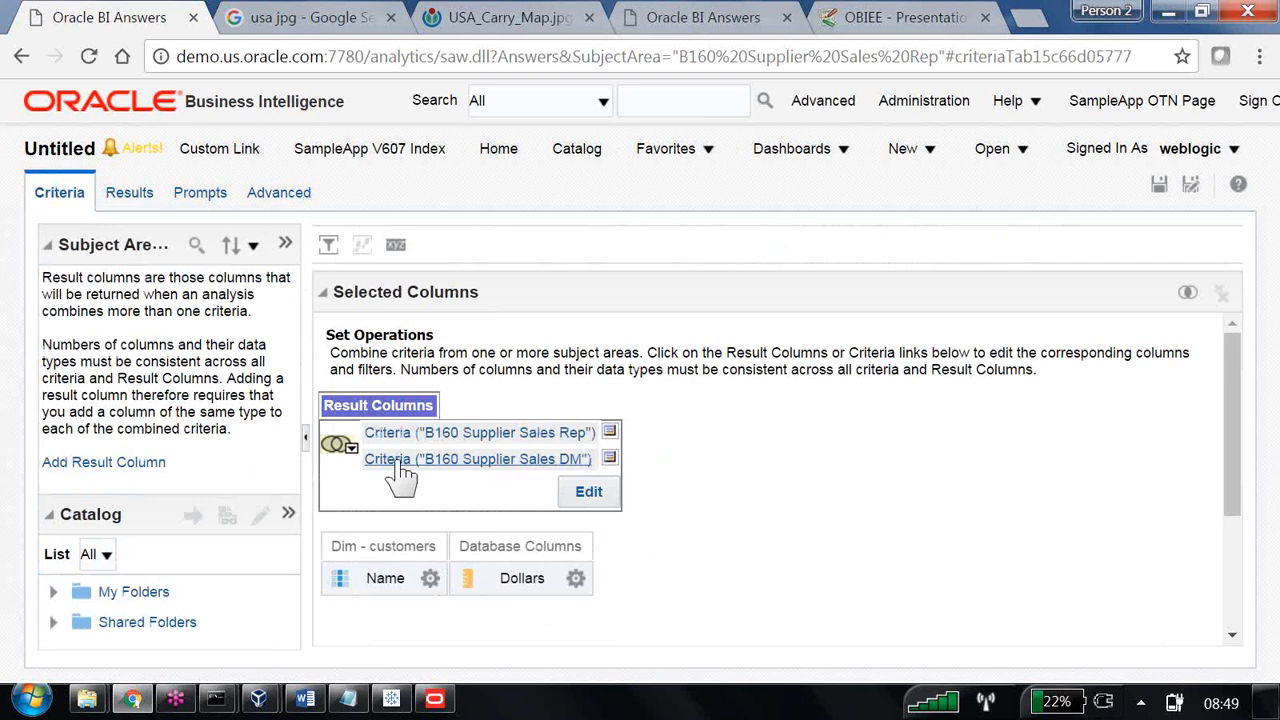
right_click(592, 464)
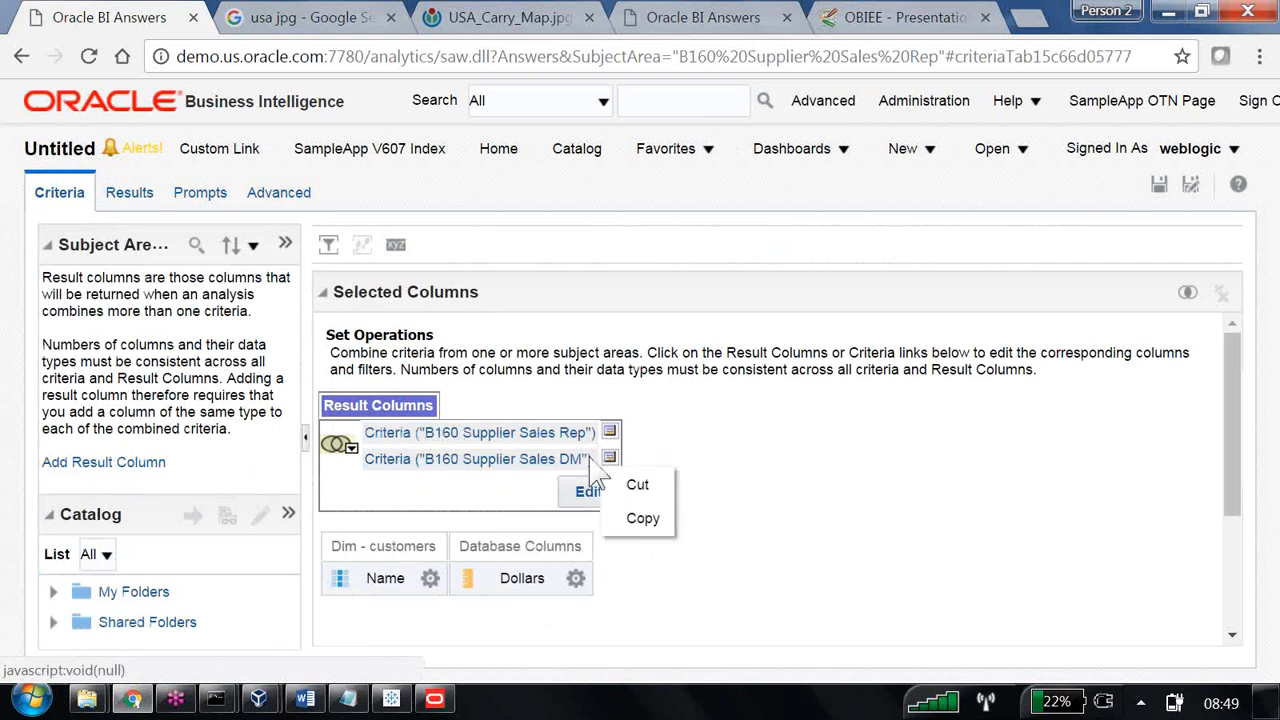
left_click(645, 485)
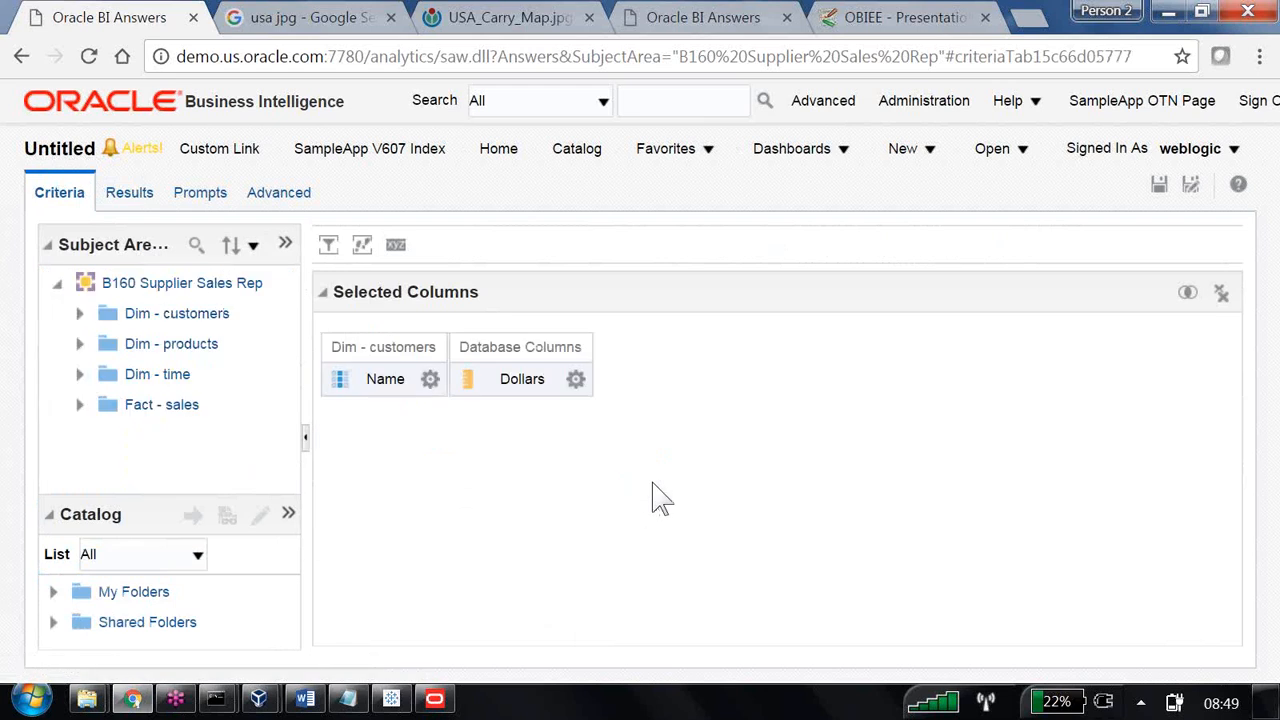
left_click(132, 195)
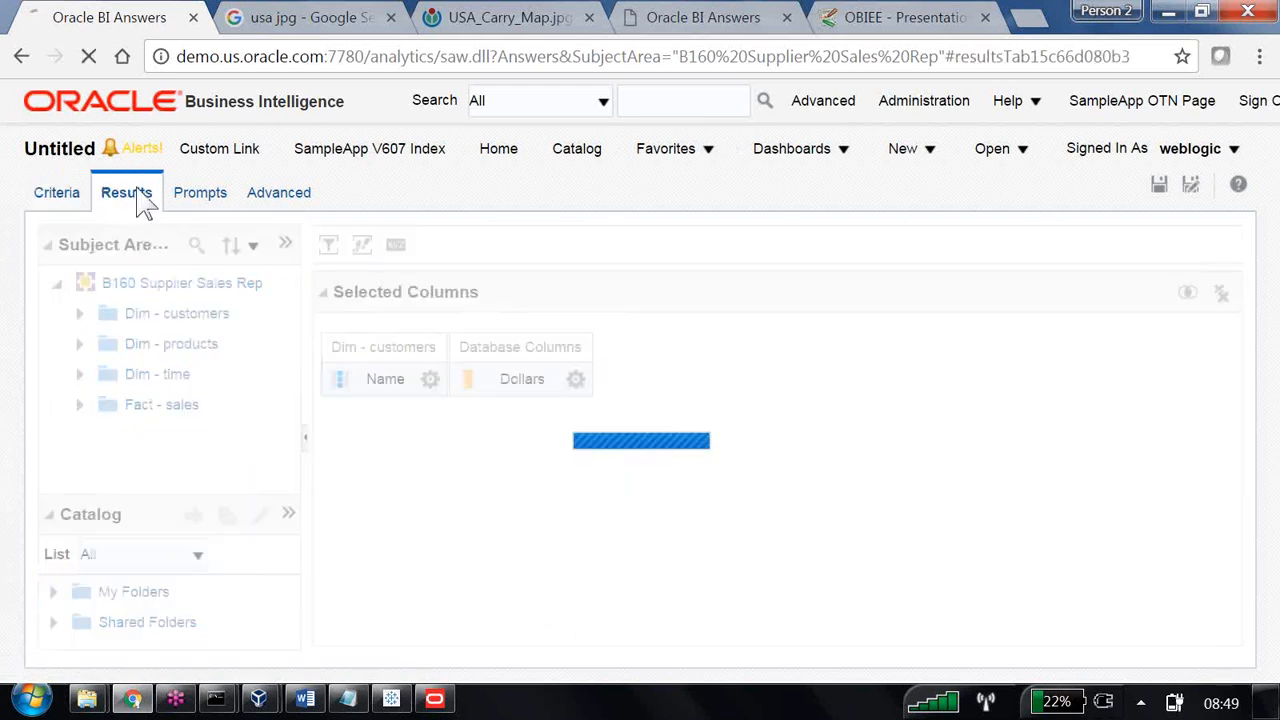
left_click(57, 192)
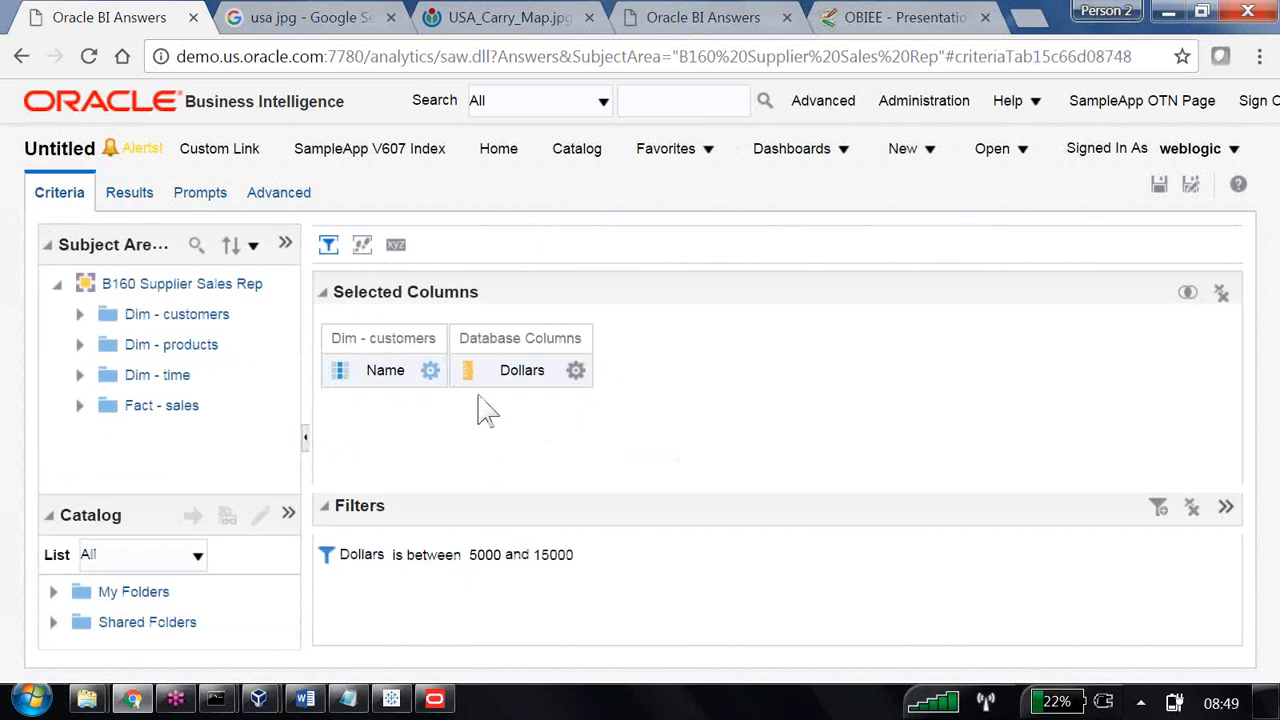
left_click(430, 370)
left_click(762, 504)
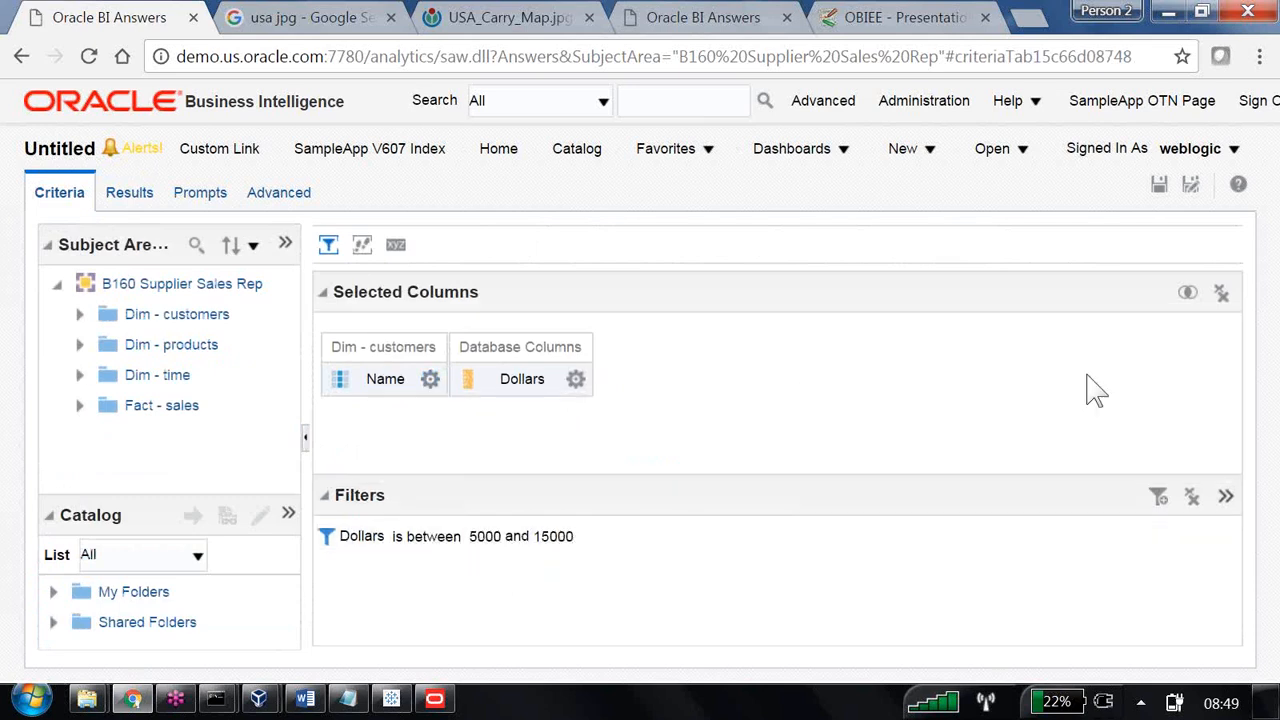
Combine the analysis with a second request from the same B160 Supplier Sales Rep subject area.
left_click(1188, 294)
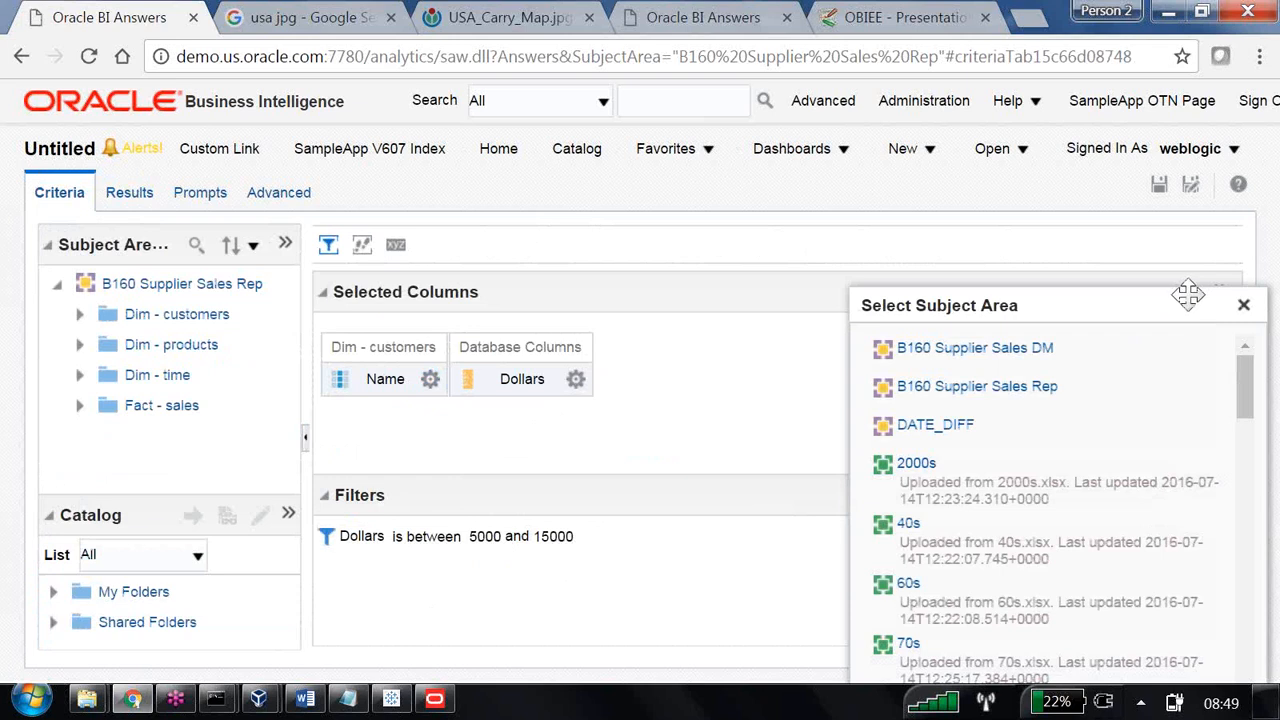
left_click(1038, 390)
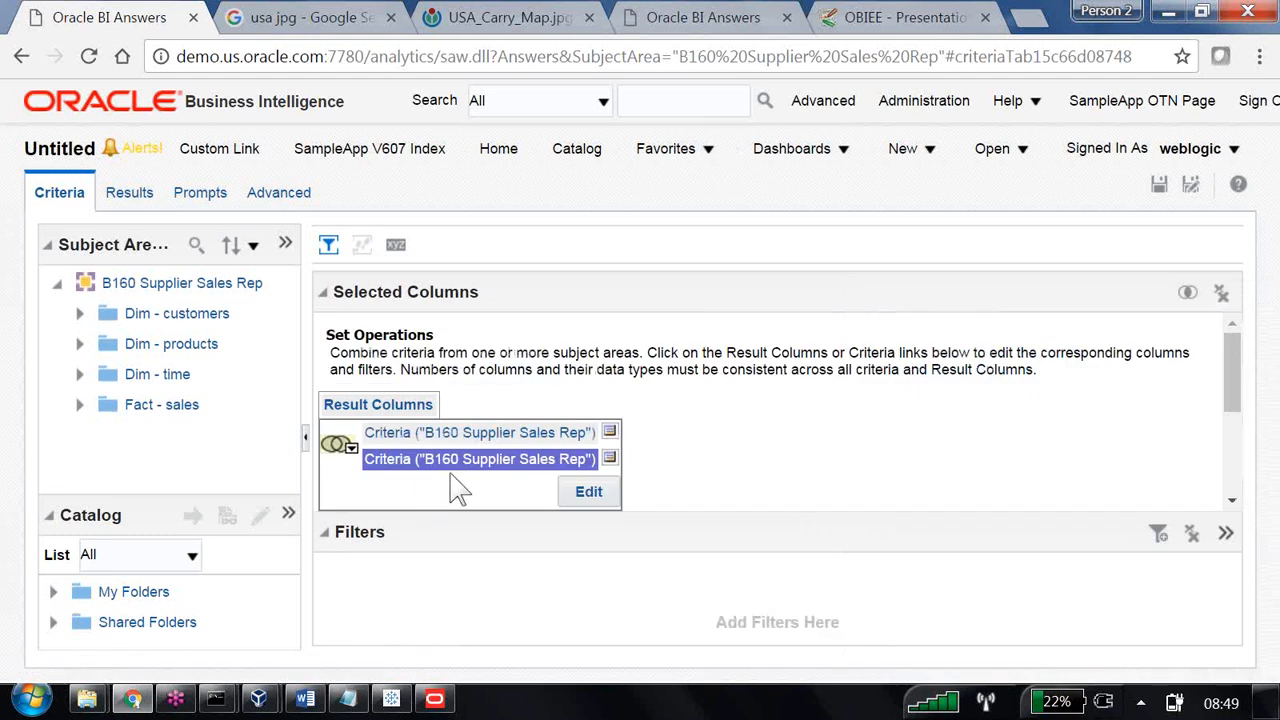
left_click(551, 470)
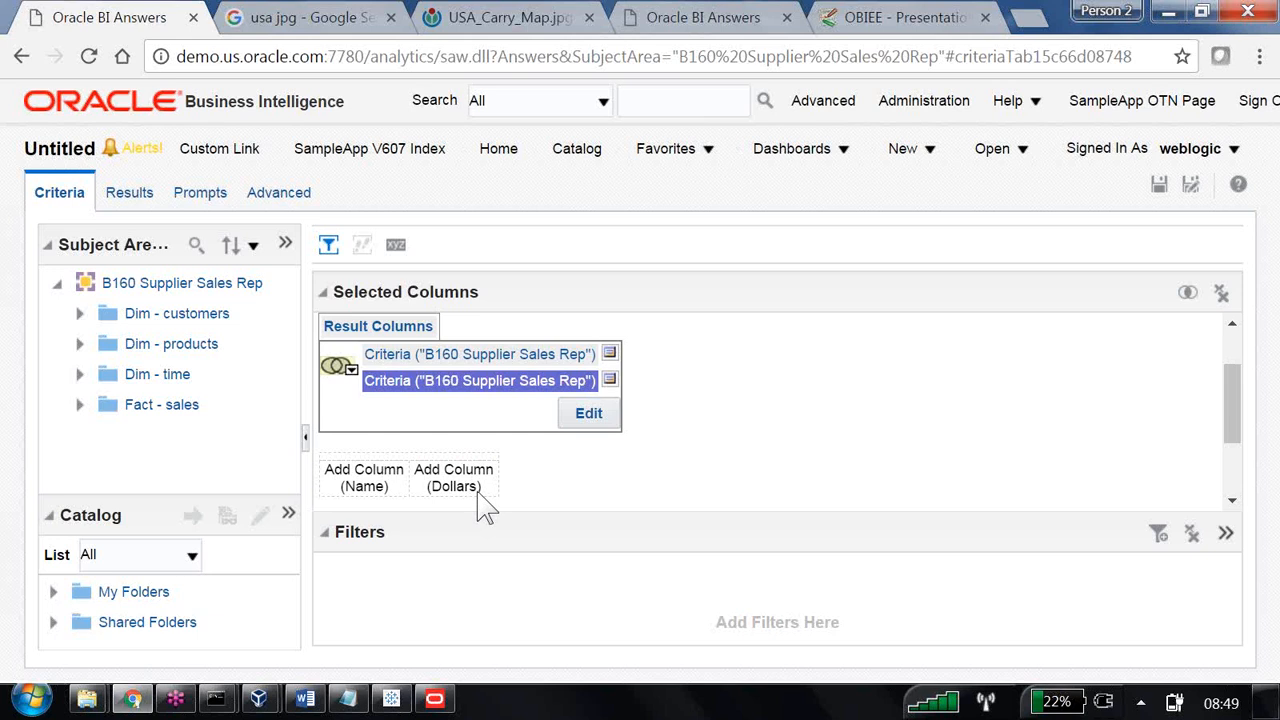
Fill the second criteria with Name from Dim - customers and Dollars from the Database Columns of Fact - sales.
left_click(79, 315)
double_click(165, 344)
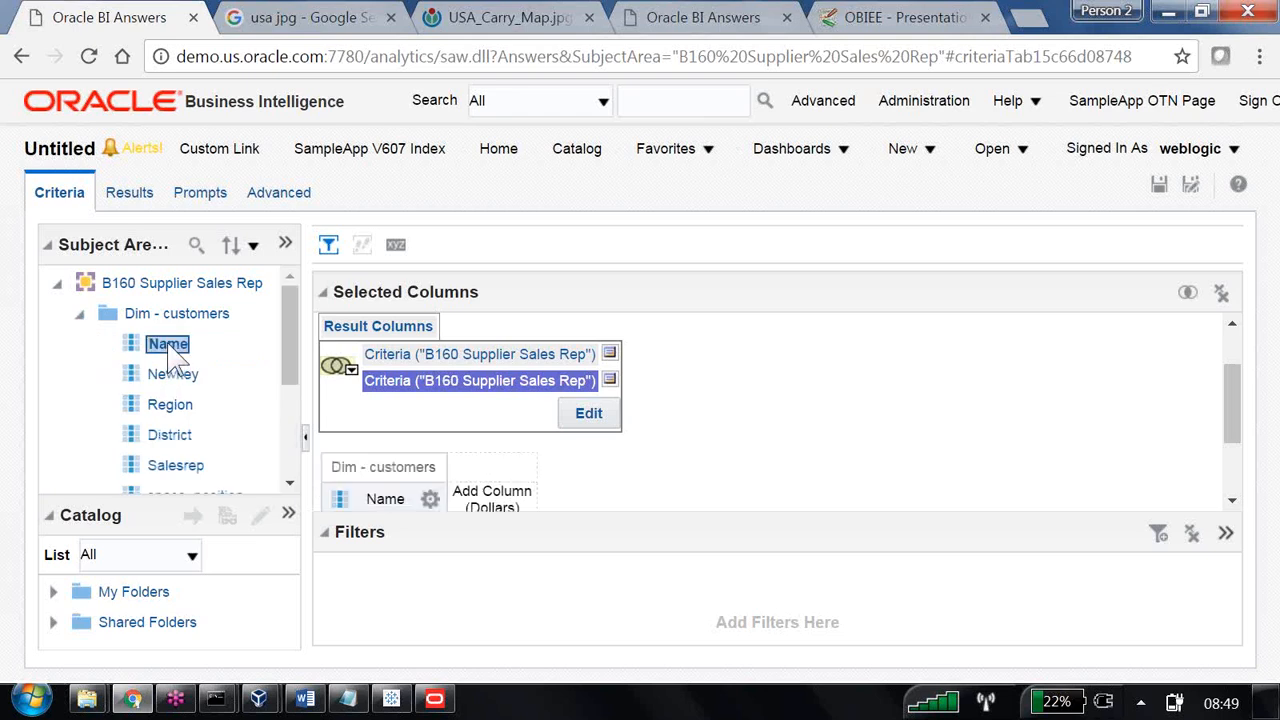
scroll(518, 475, "down", 2)
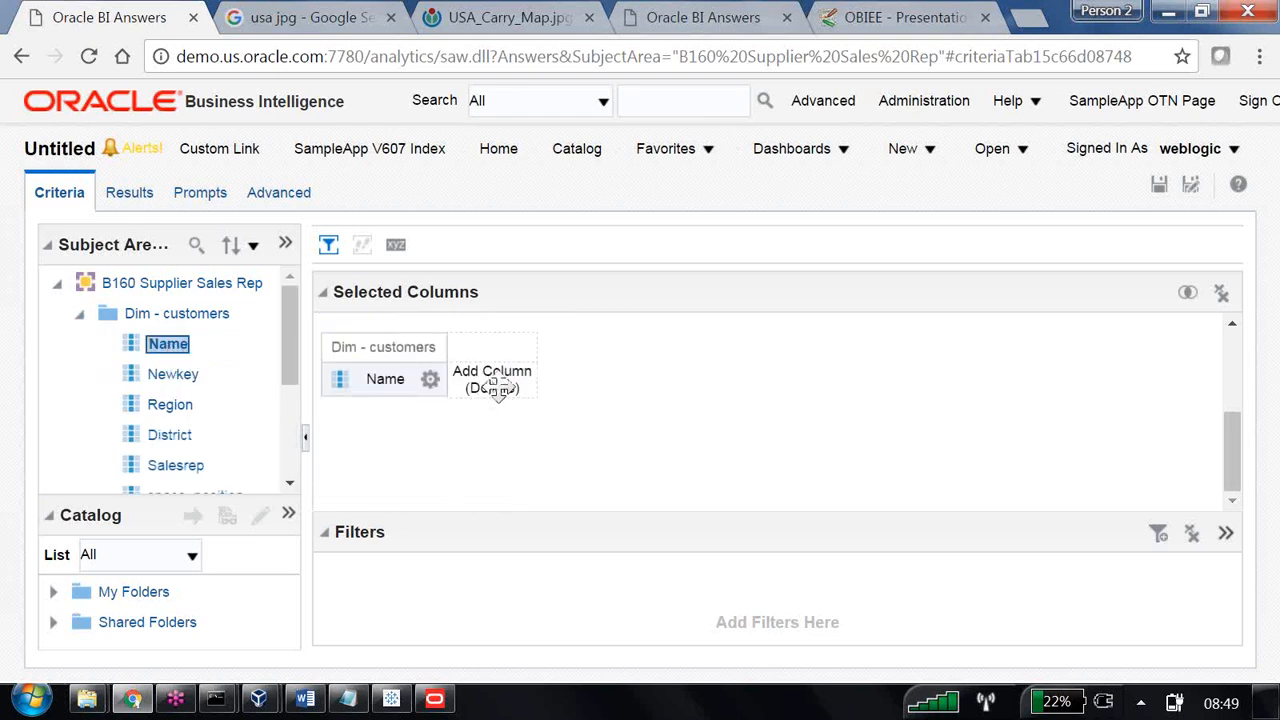
scroll(174, 386, "down", 1)
scroll(176, 405, "down", 3)
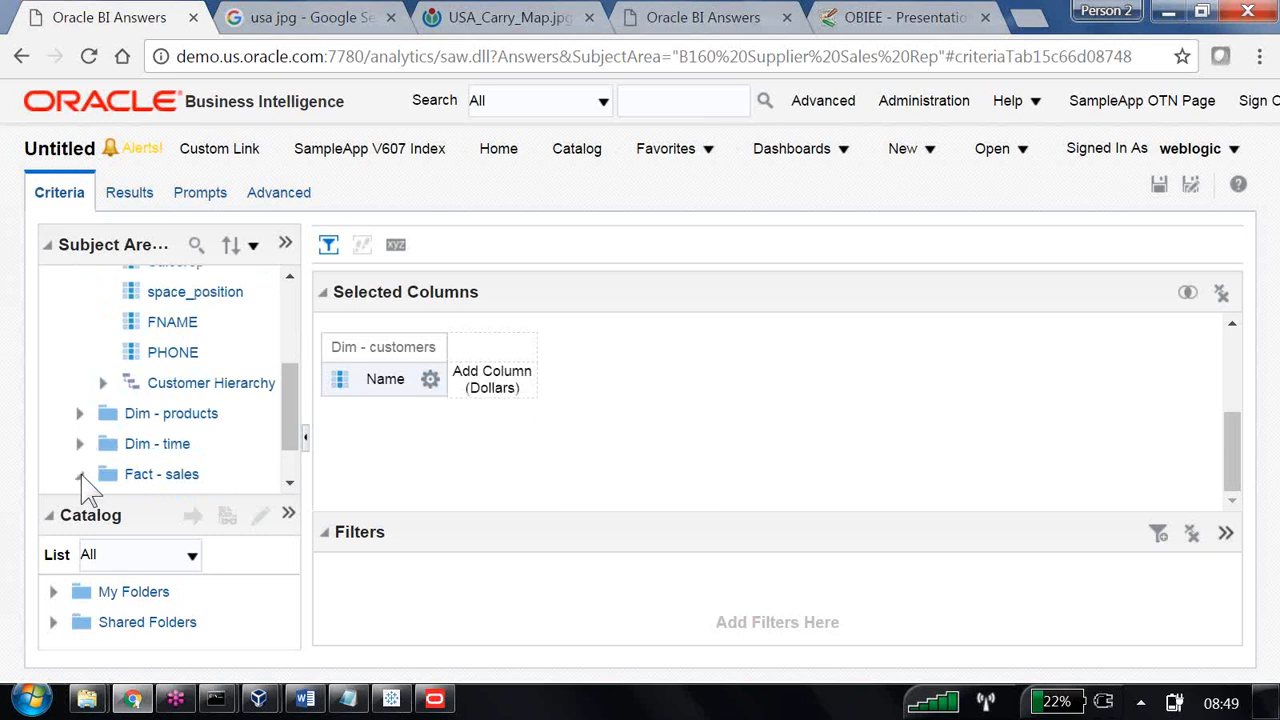
left_click(80, 474)
left_click(102, 443)
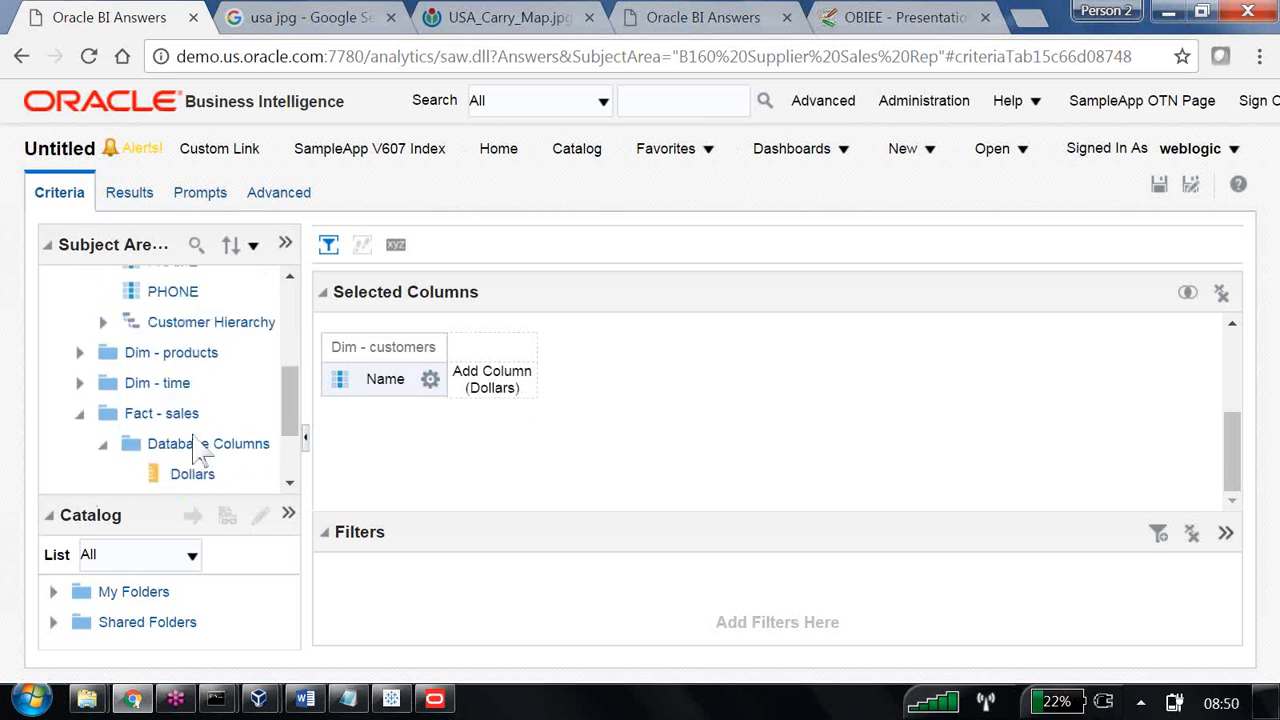
scroll(208, 460, "down", 2)
double_click(205, 358)
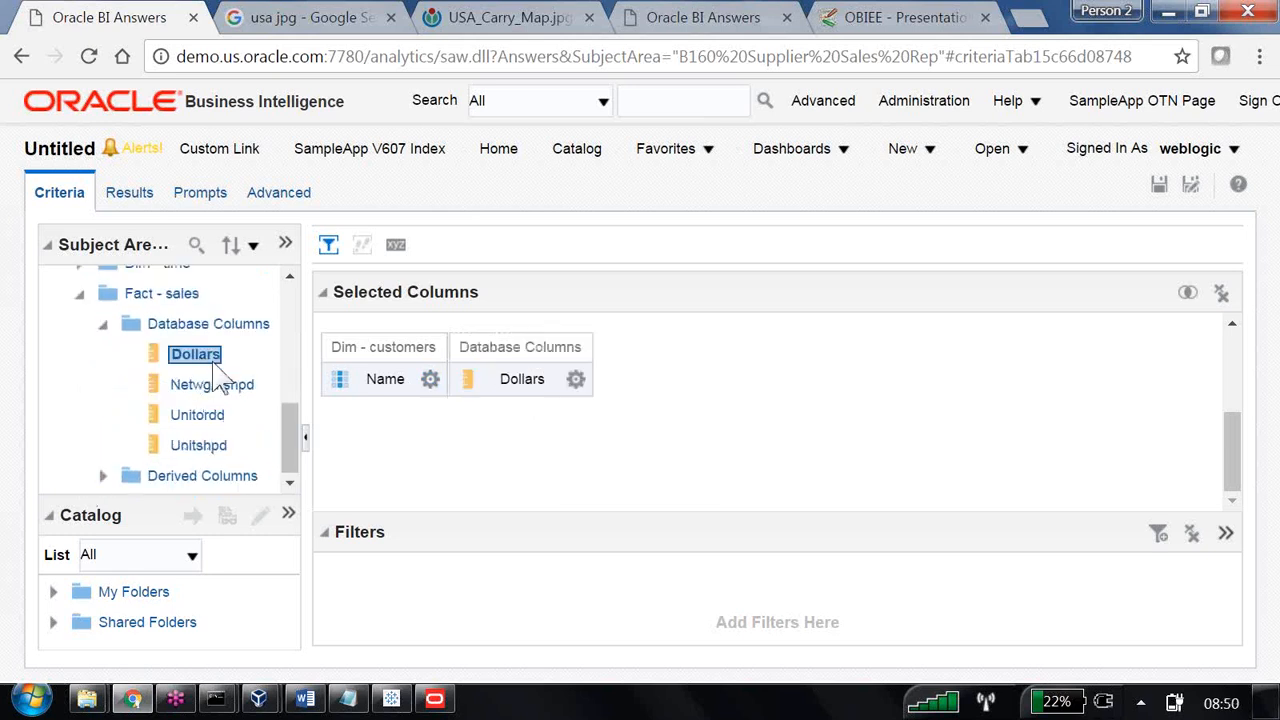
Filter the second criteria so that Dollars is between 10000 and 20000.
left_click(577, 385)
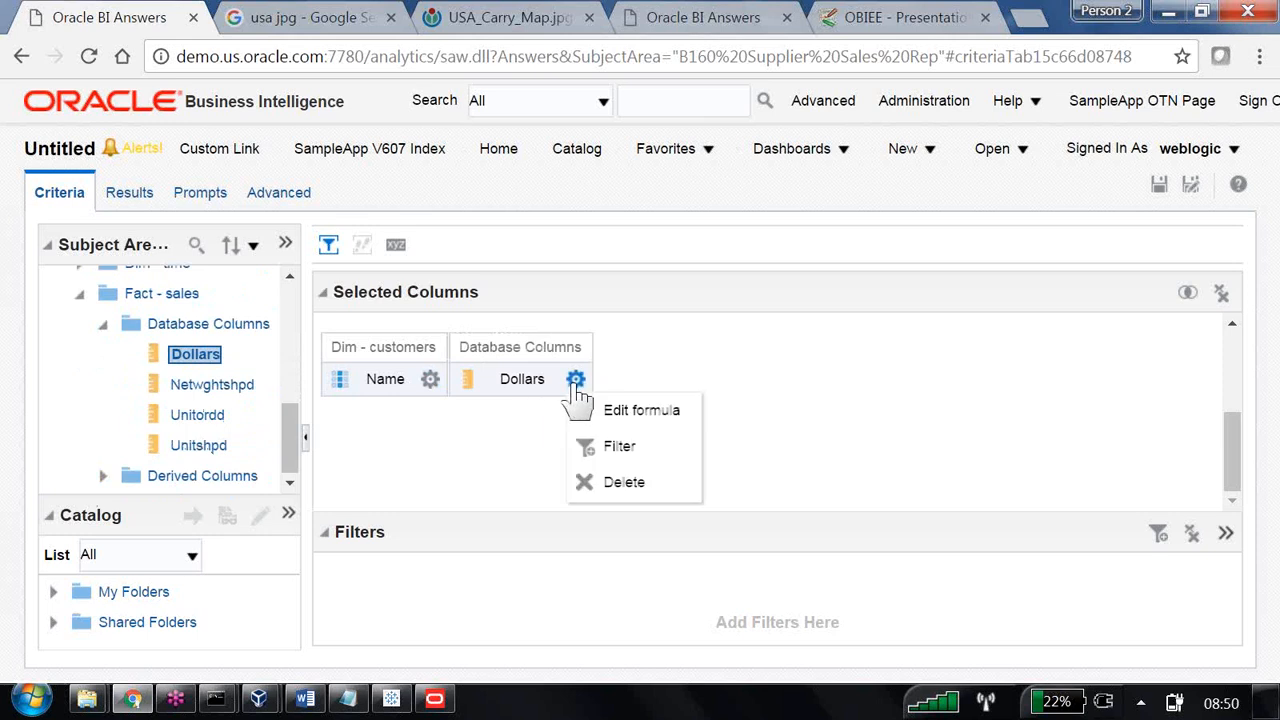
left_click(610, 449)
left_click(722, 283)
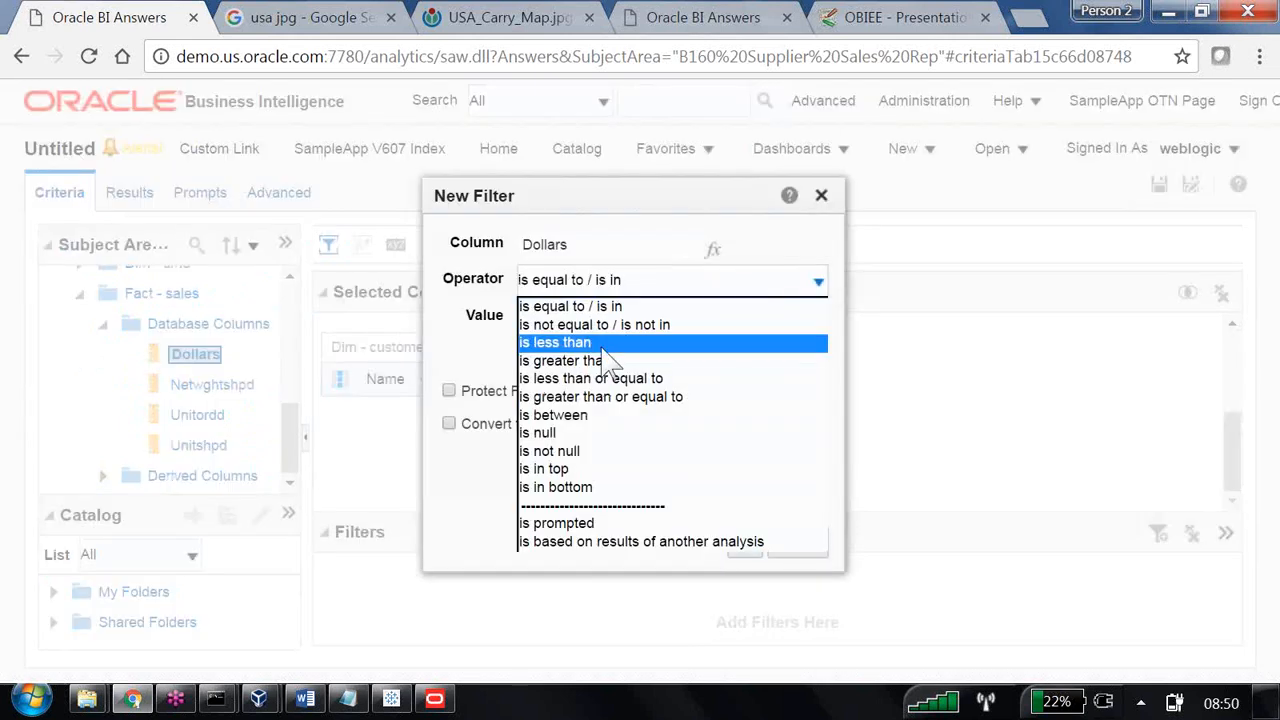
left_click(585, 415)
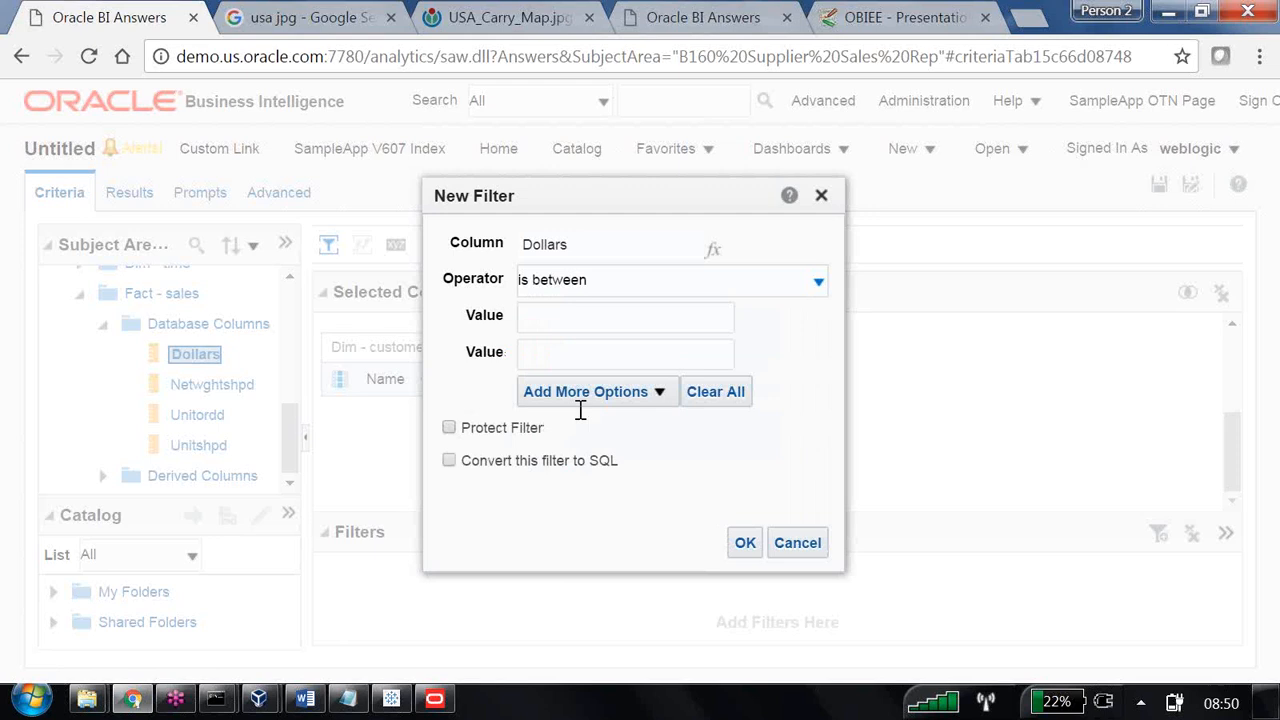
left_click(551, 318)
type("10000")
key("Tab")
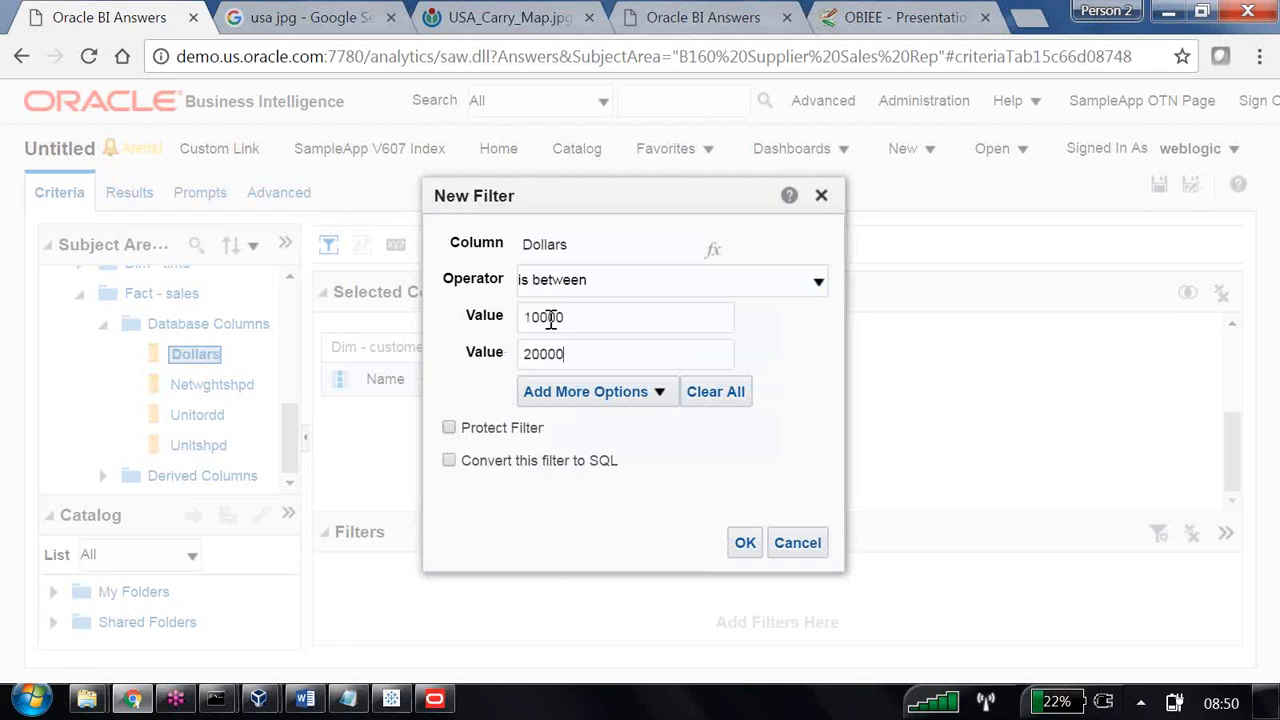
left_click(739, 541)
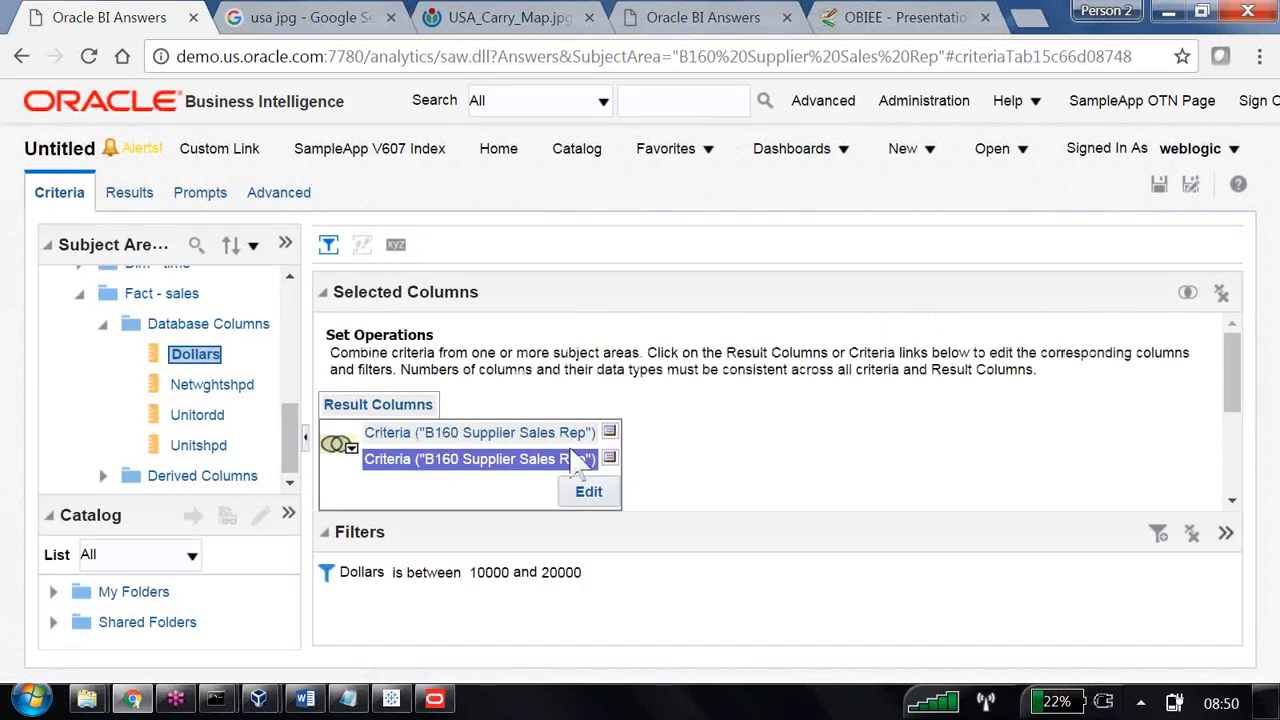
Compare the Dollars filters of the two B160 Supplier Sales Rep criteria and check the available set operators.
left_click(397, 433)
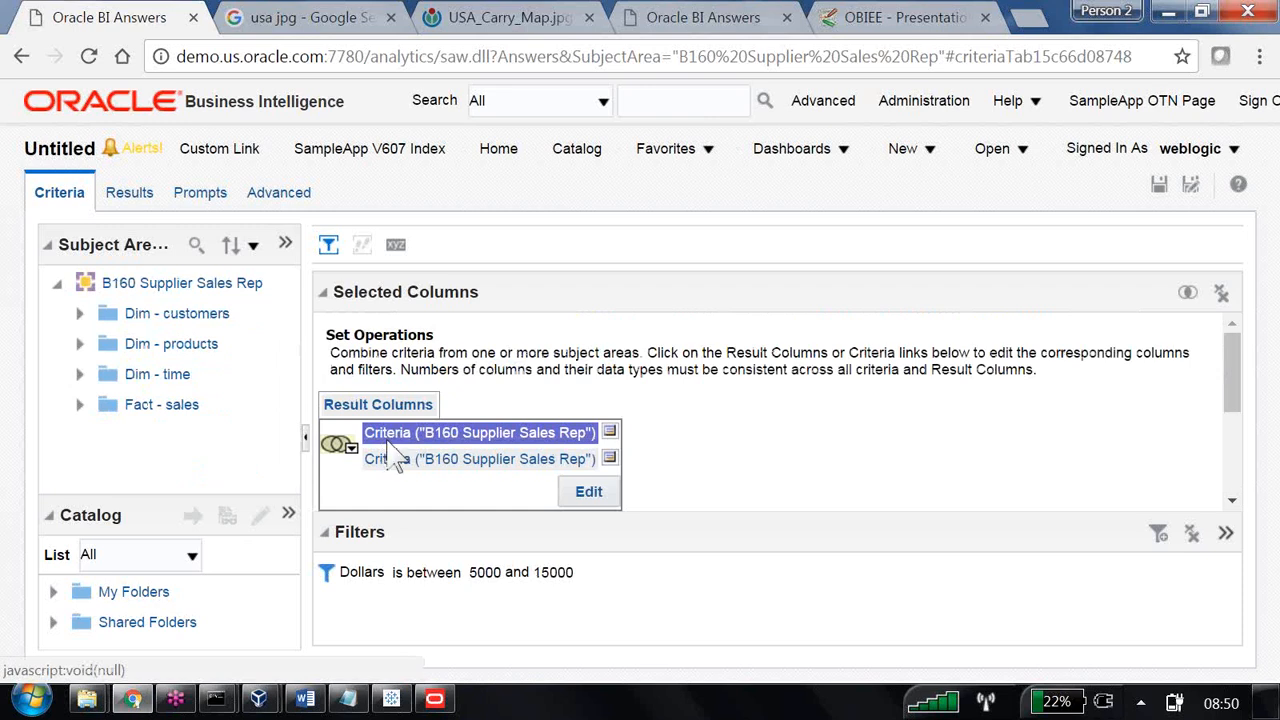
left_click(391, 459)
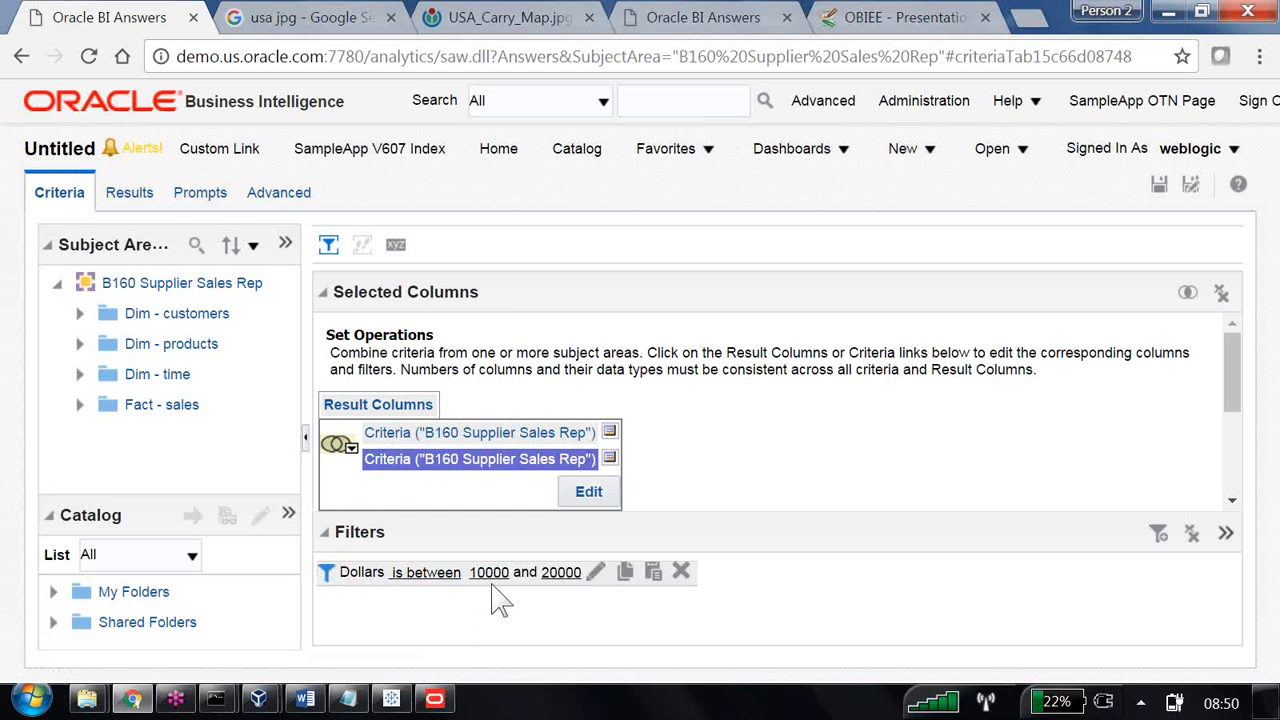
left_click(352, 450)
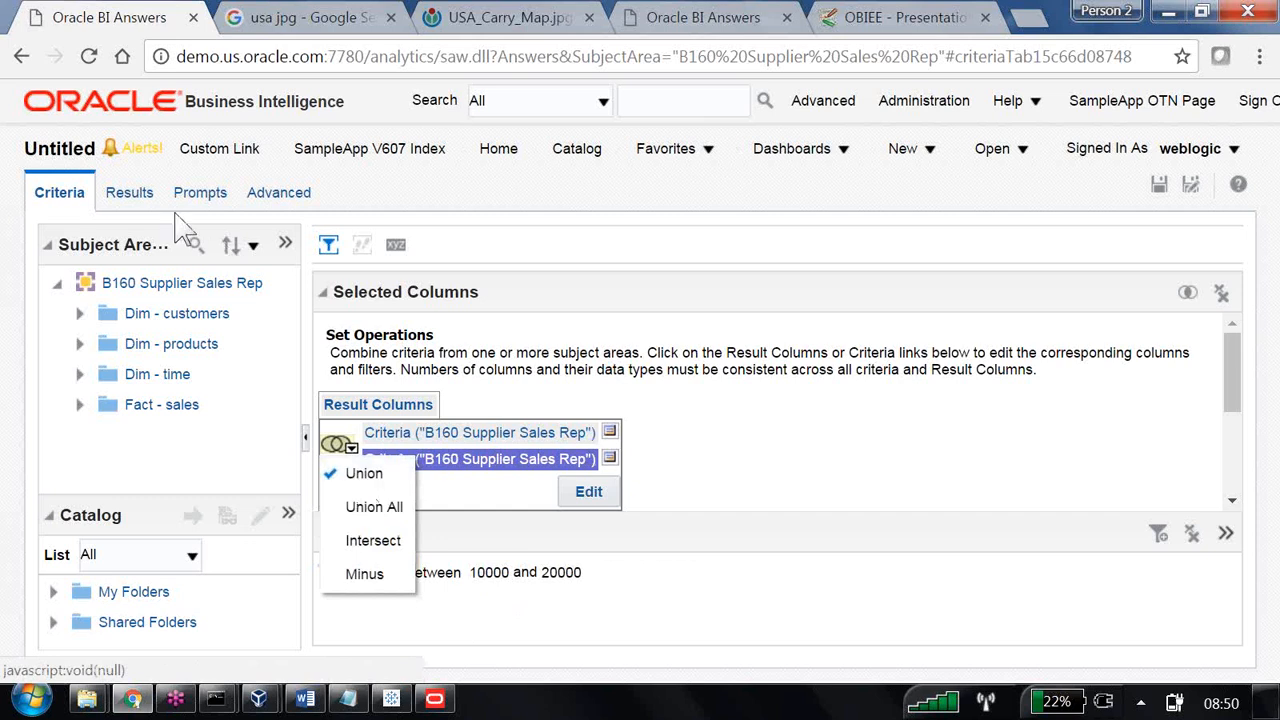
Display the Union results and examine the Name and Dollars rows, including the row for Carolyn's Homestyle Kitchen.
left_click(144, 204)
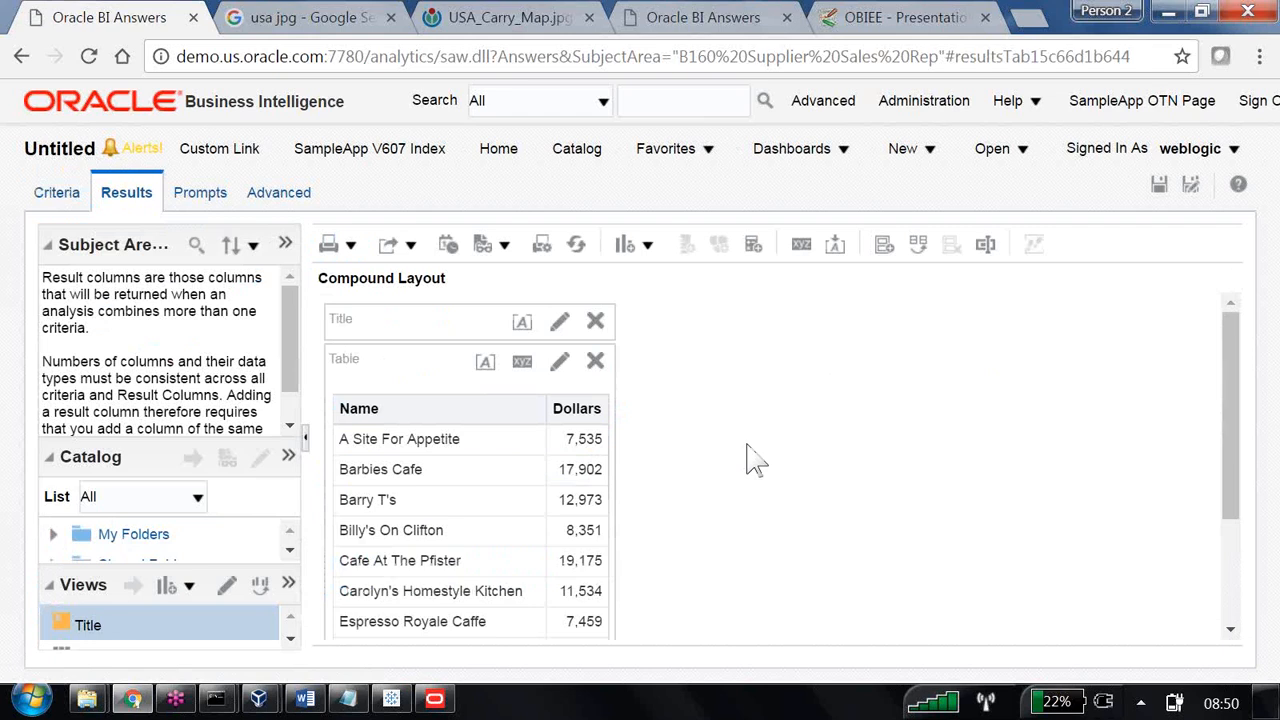
scroll(752, 458, "down", 3)
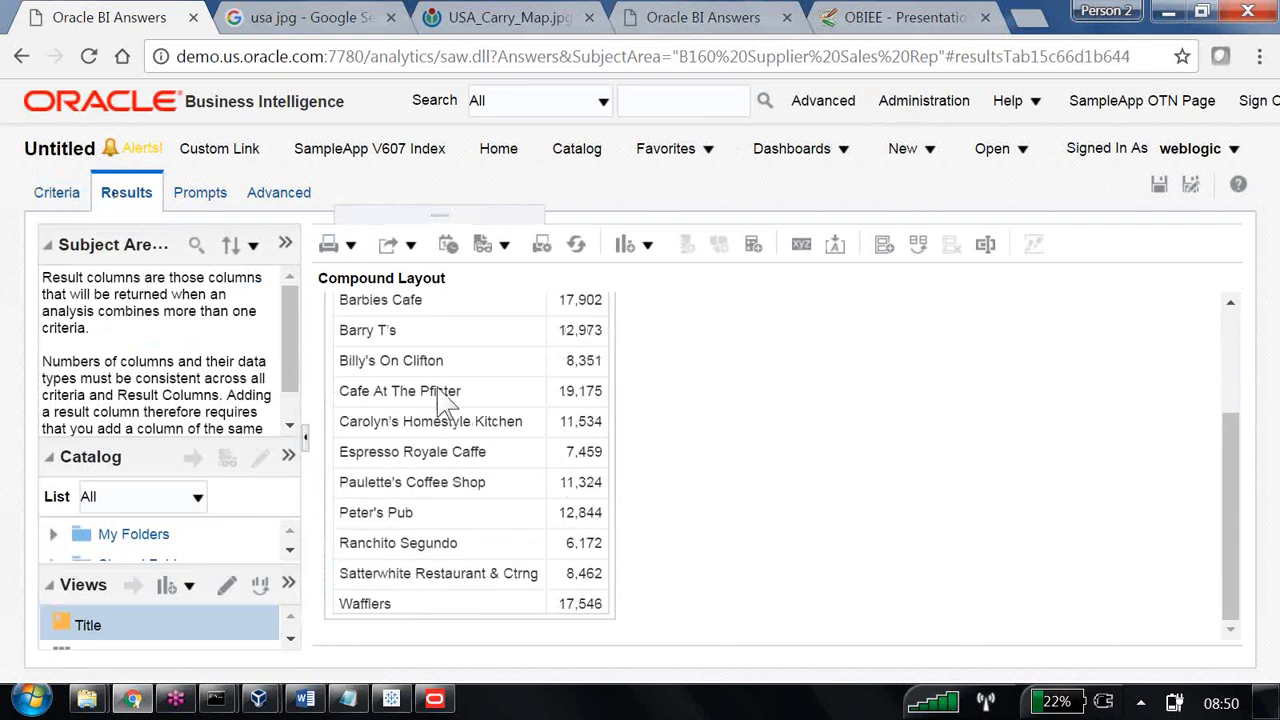
left_click(570, 421)
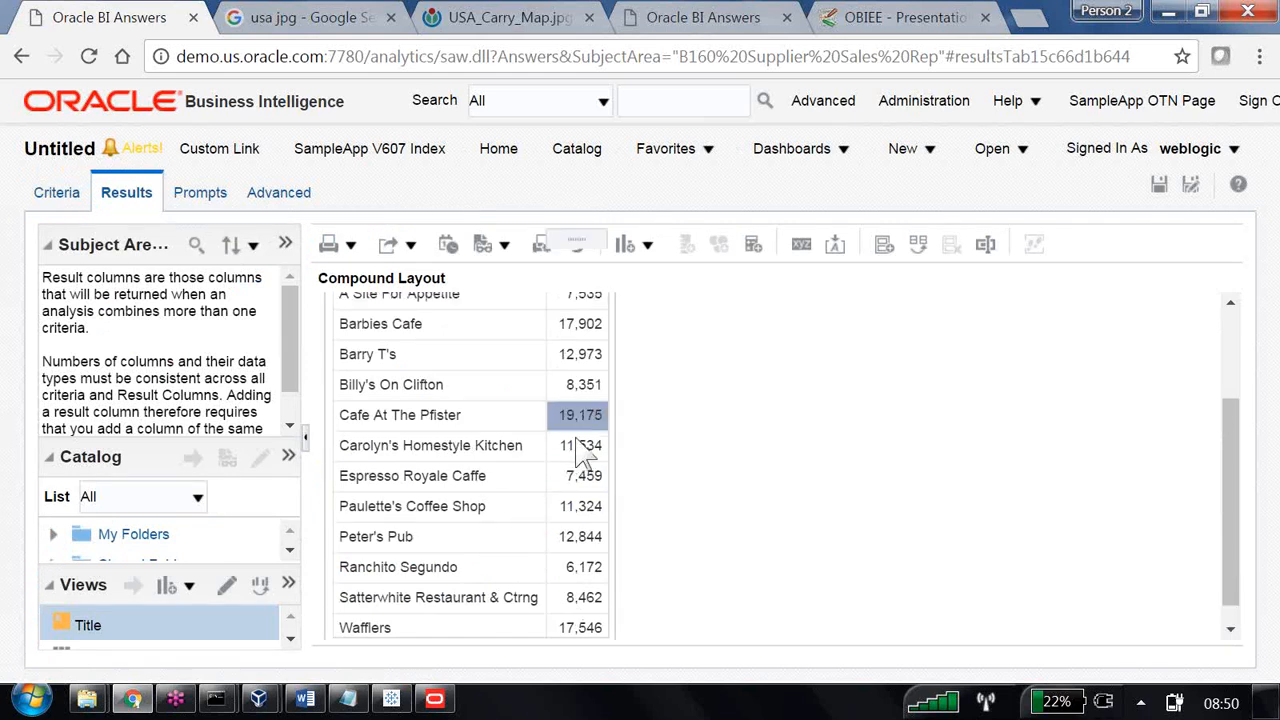
left_click(600, 449)
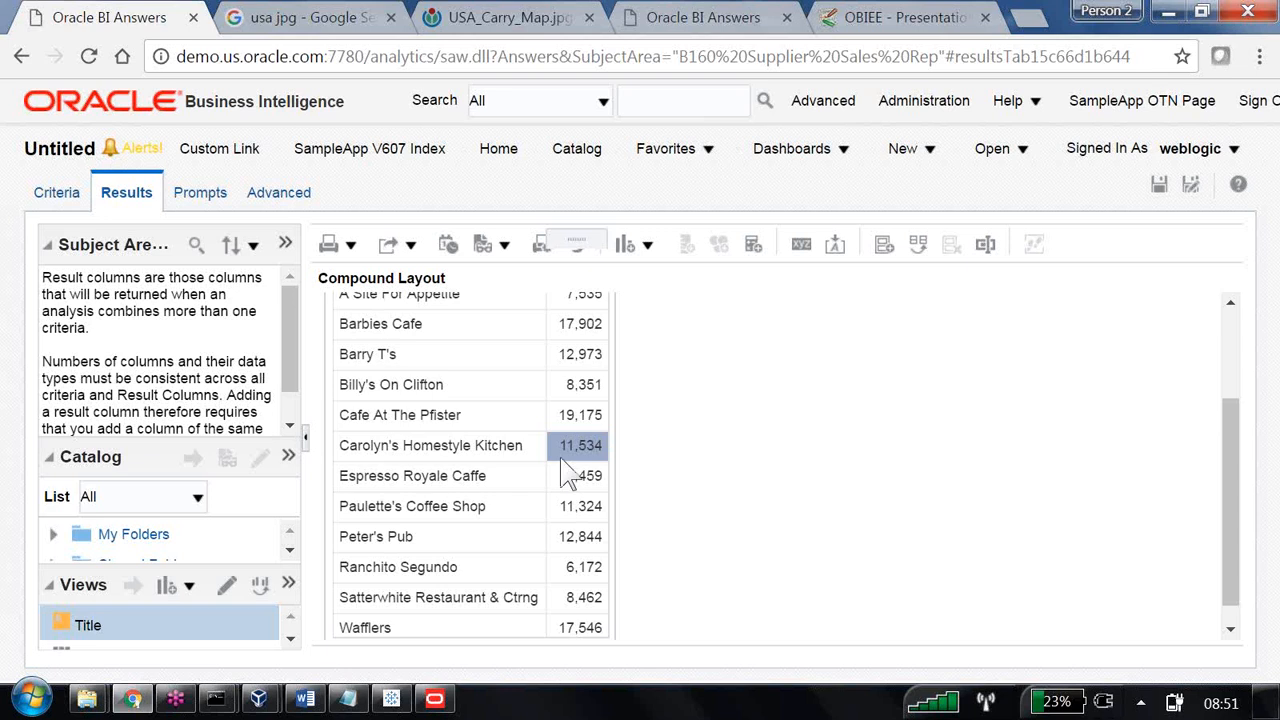
left_click(362, 448)
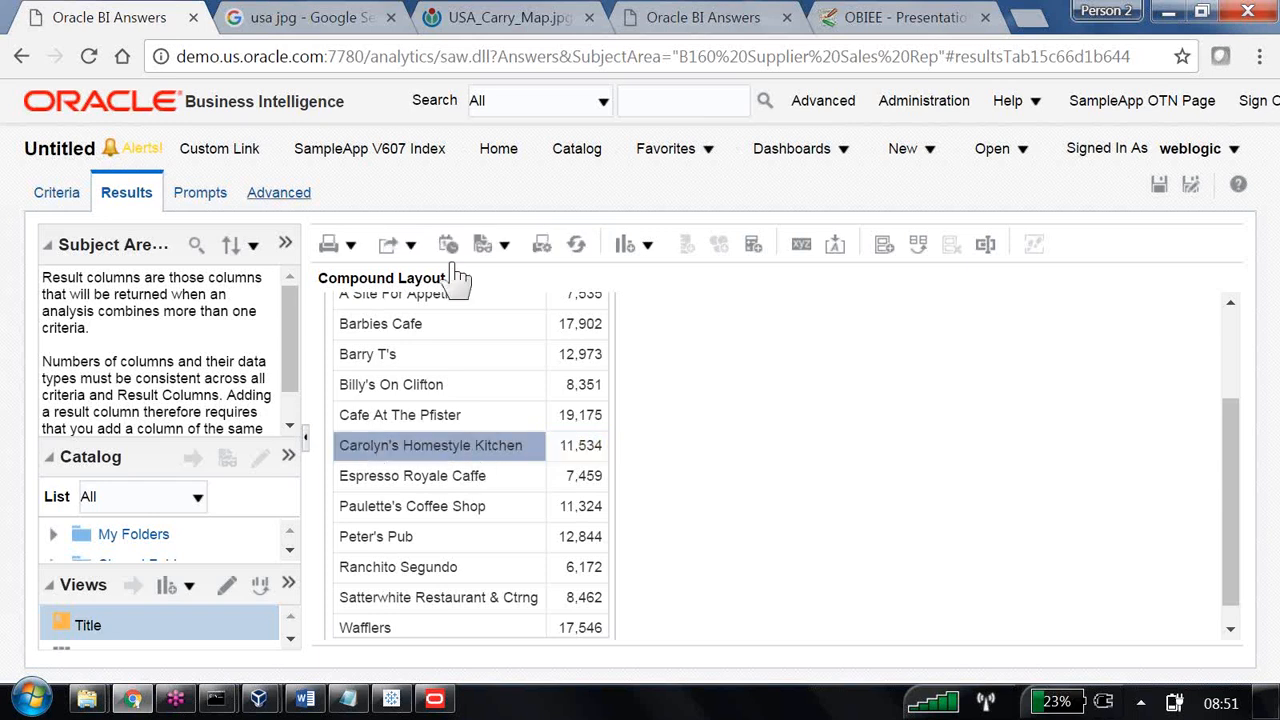
Change the set operator between the two criteria to Union All and look through the results for repeated rows.
left_click(70, 198)
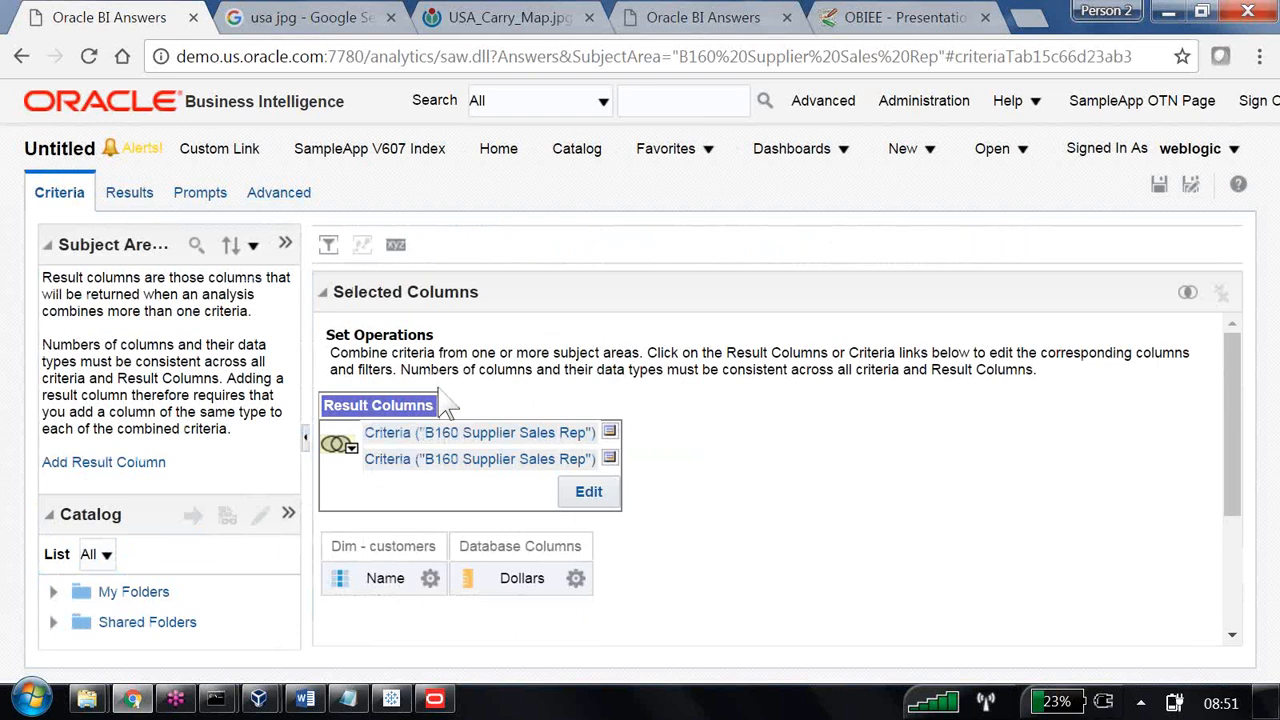
left_click(349, 447)
left_click(374, 507)
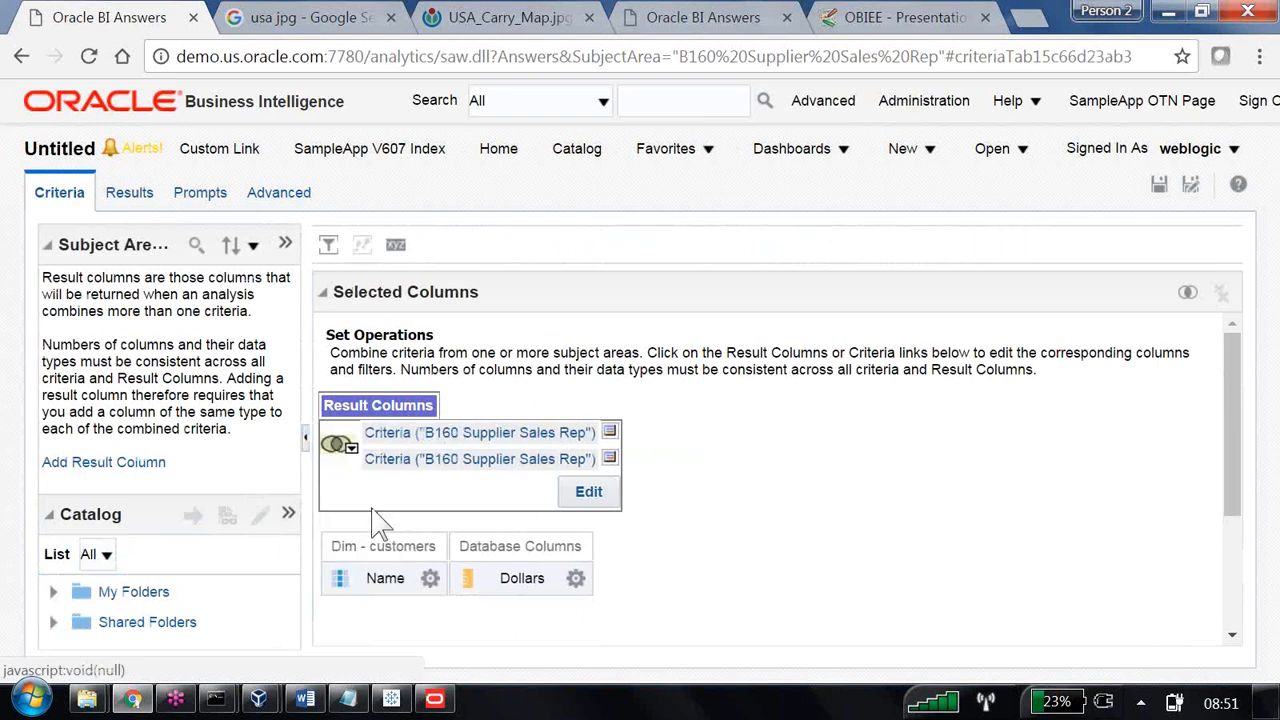
left_click(145, 202)
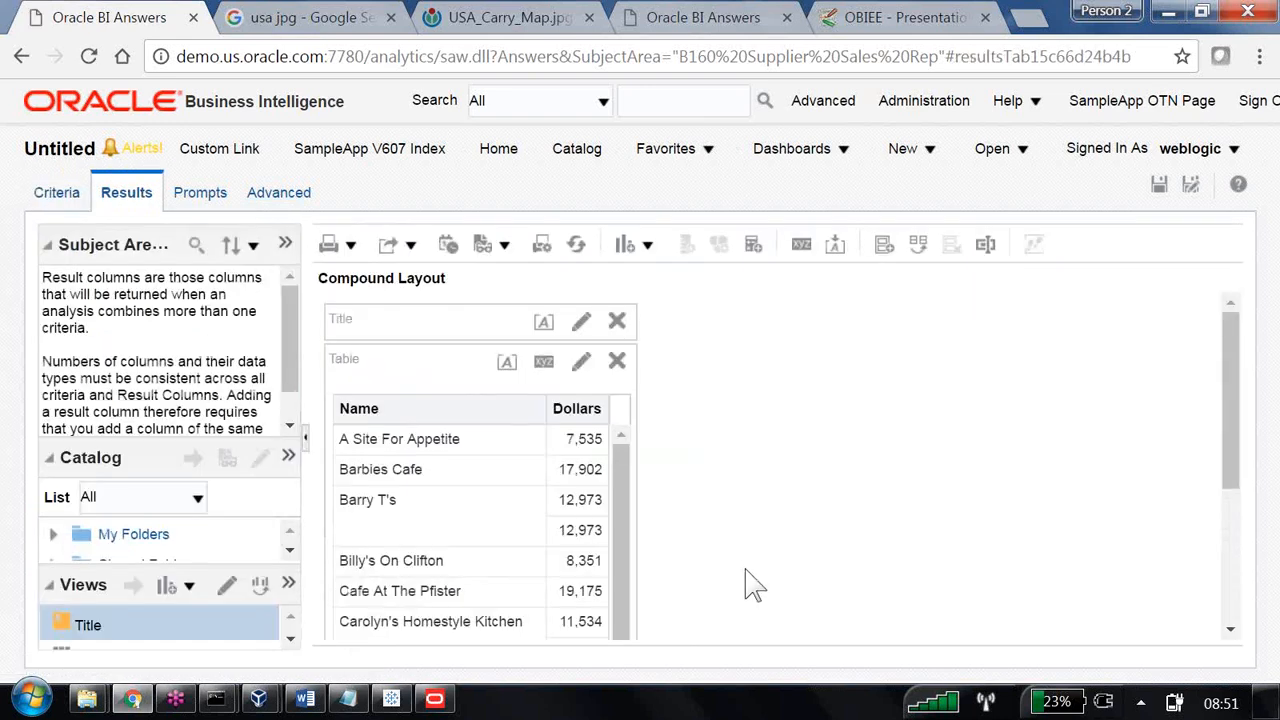
scroll(545, 528, "down", 1)
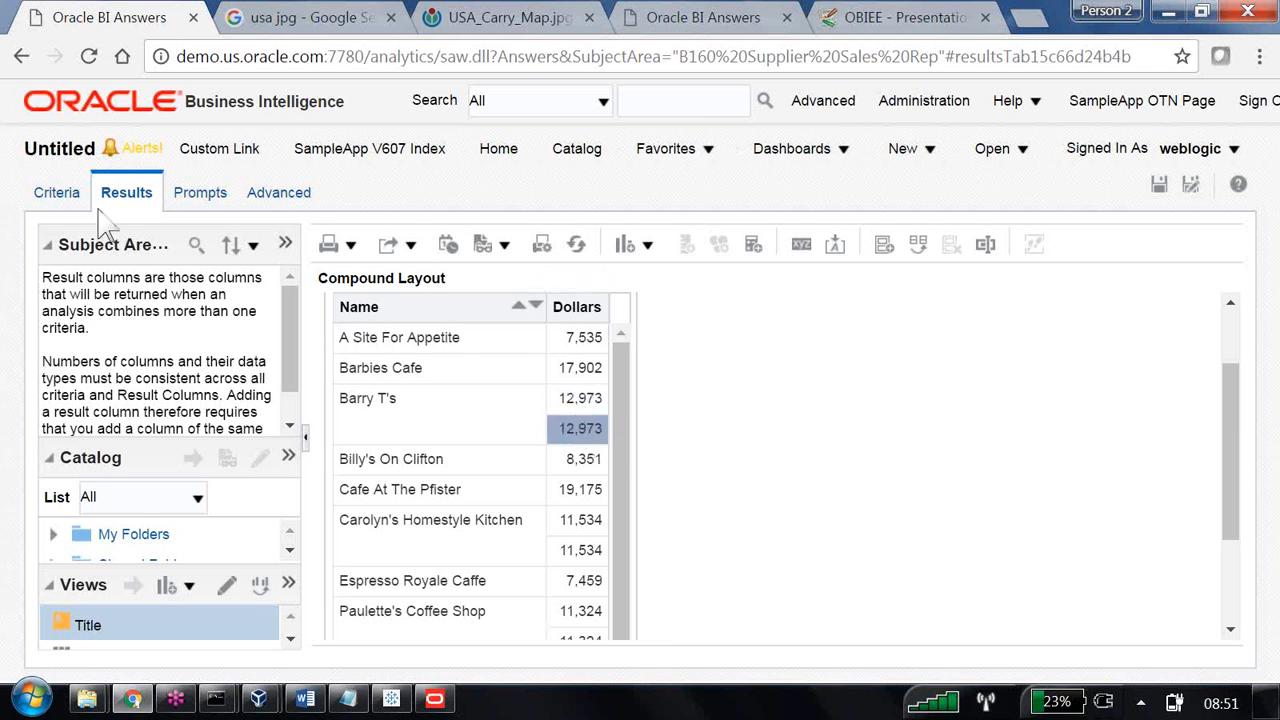
Change the set operator between the two criteria to Minus and display the results.
left_click(60, 193)
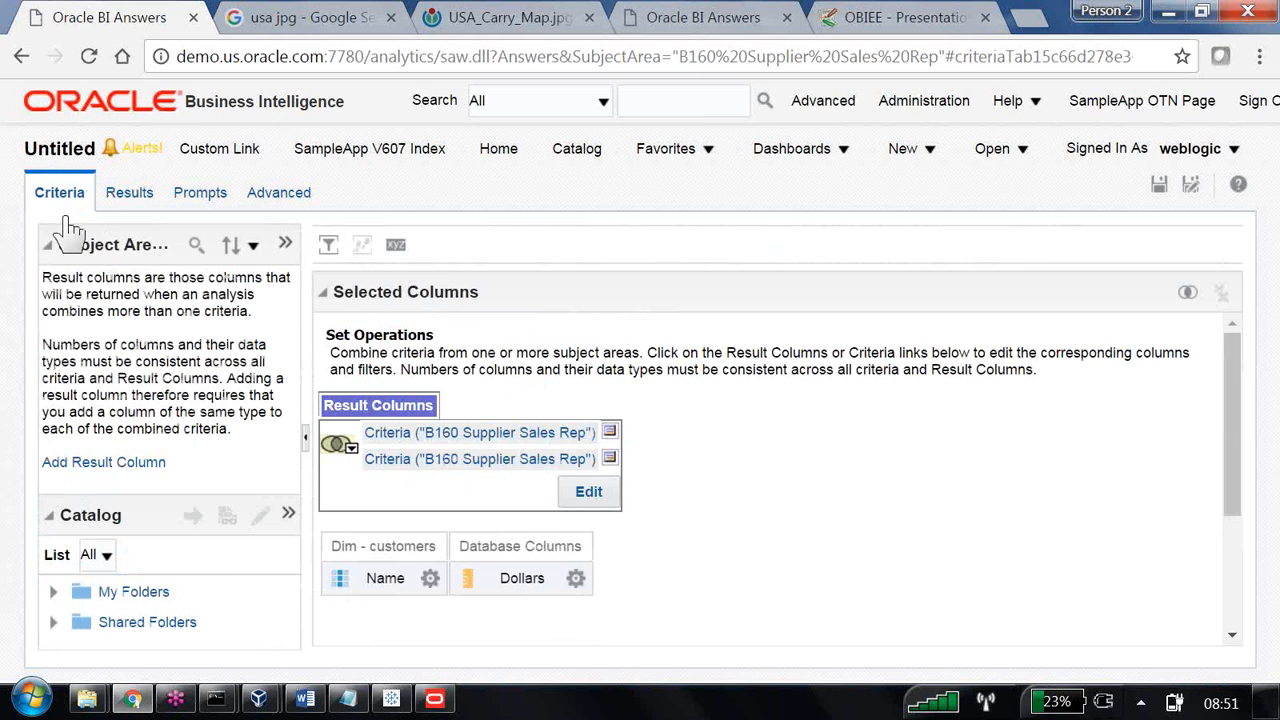
left_click(350, 449)
left_click(390, 575)
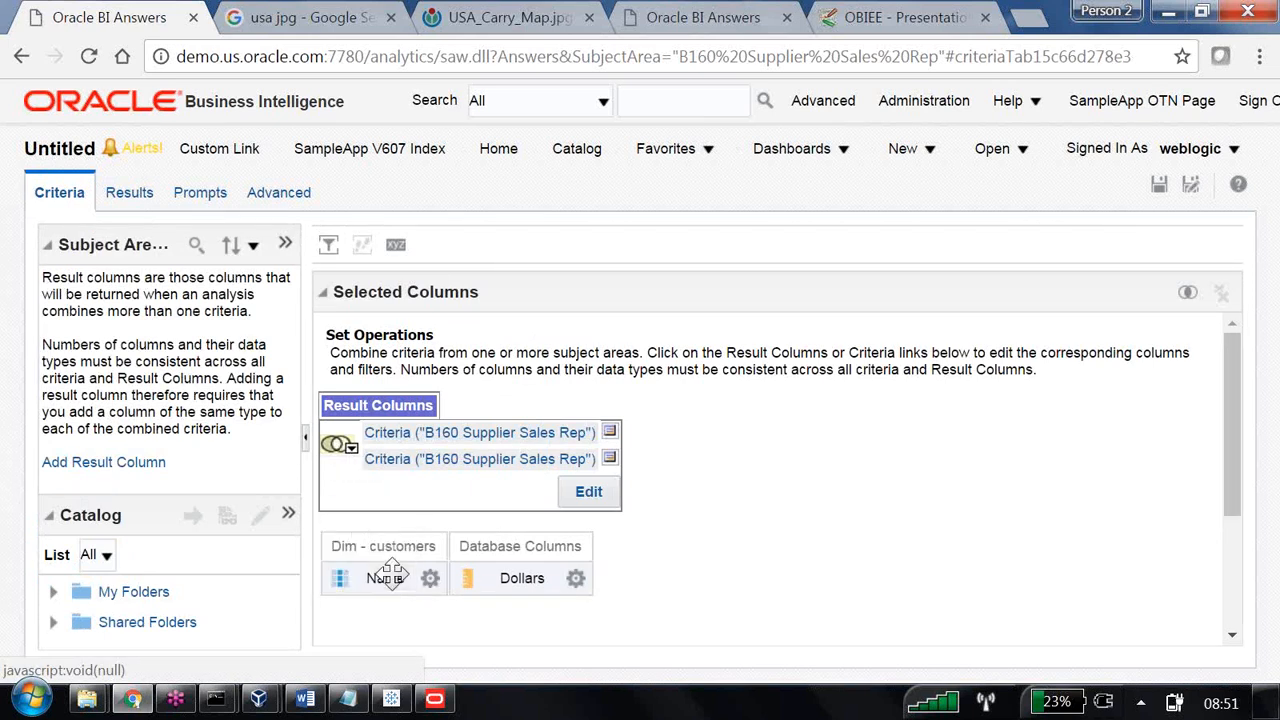
left_click(398, 580)
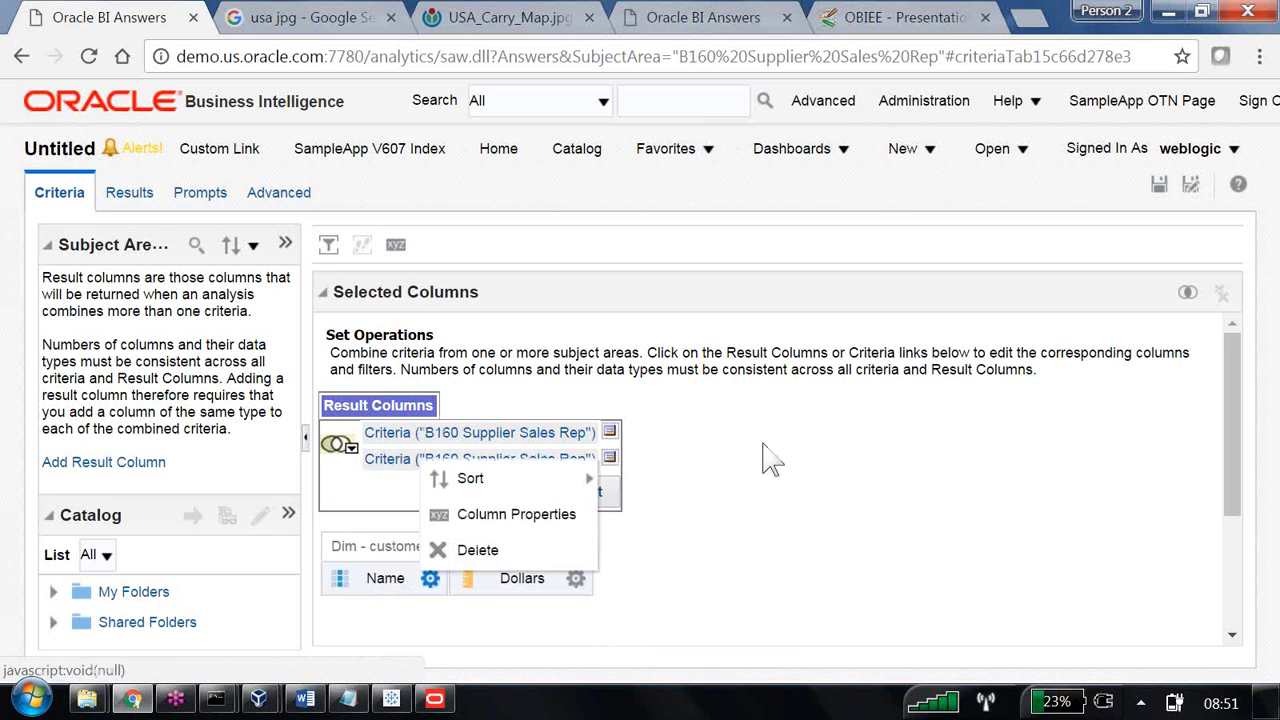
left_click(783, 483)
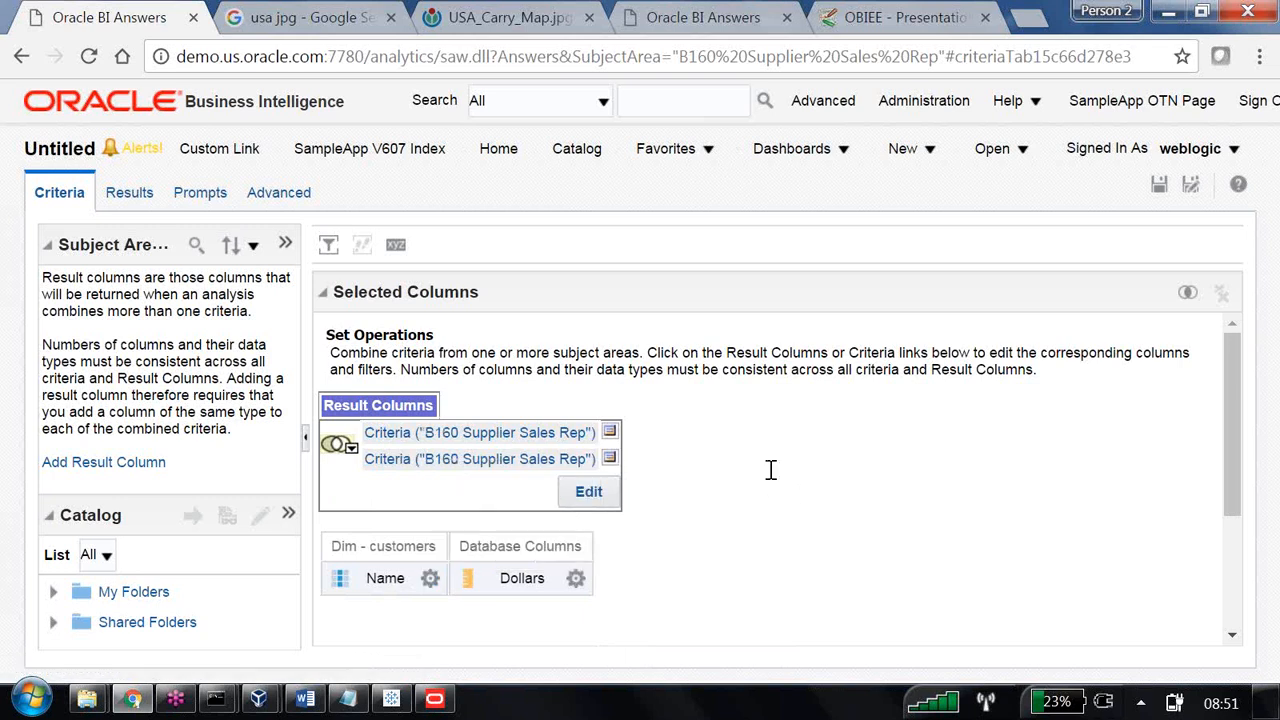
left_click(120, 192)
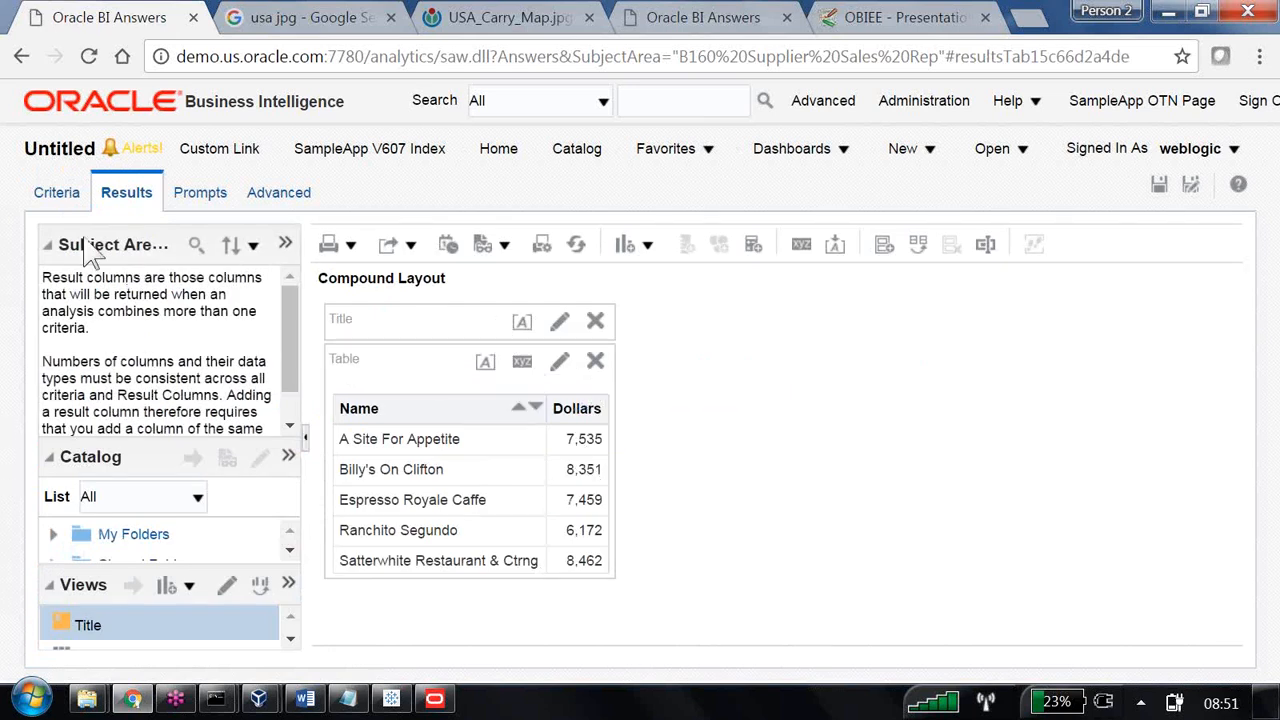
Start a new analysis on the B160 Supplier Sales Rep subject area.
left_click(60, 196)
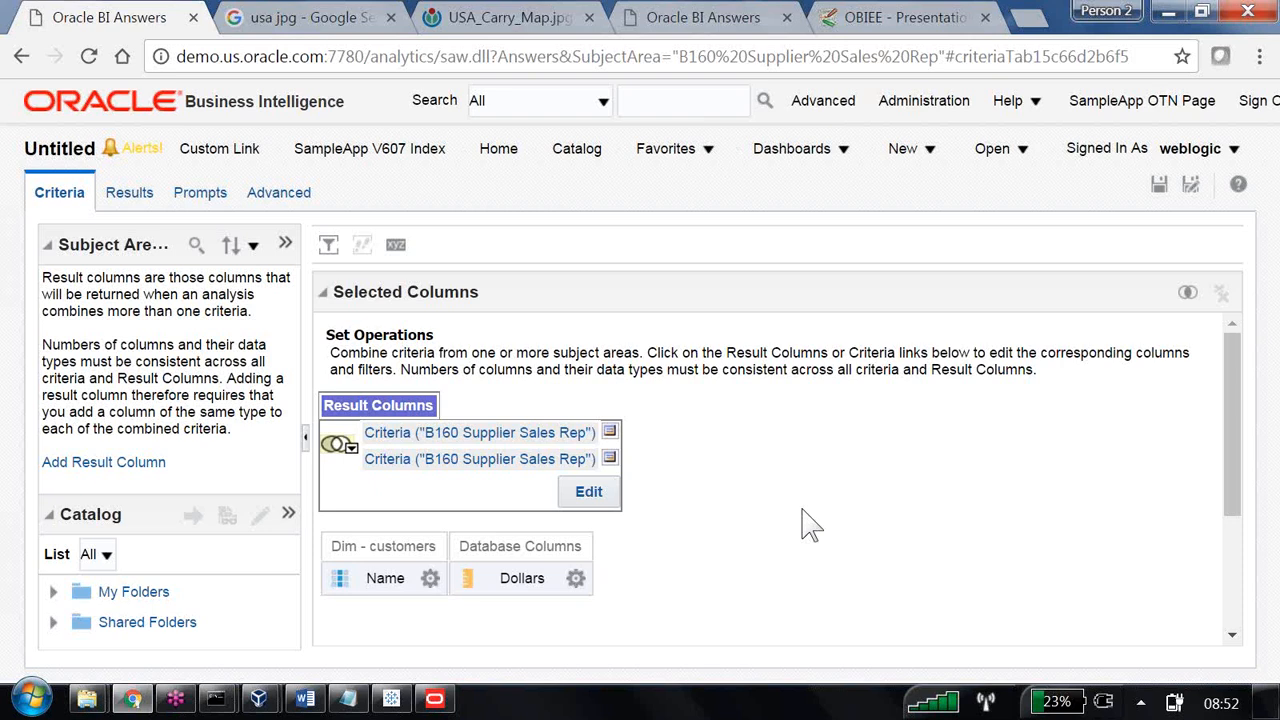
left_click(925, 158)
left_click(945, 311)
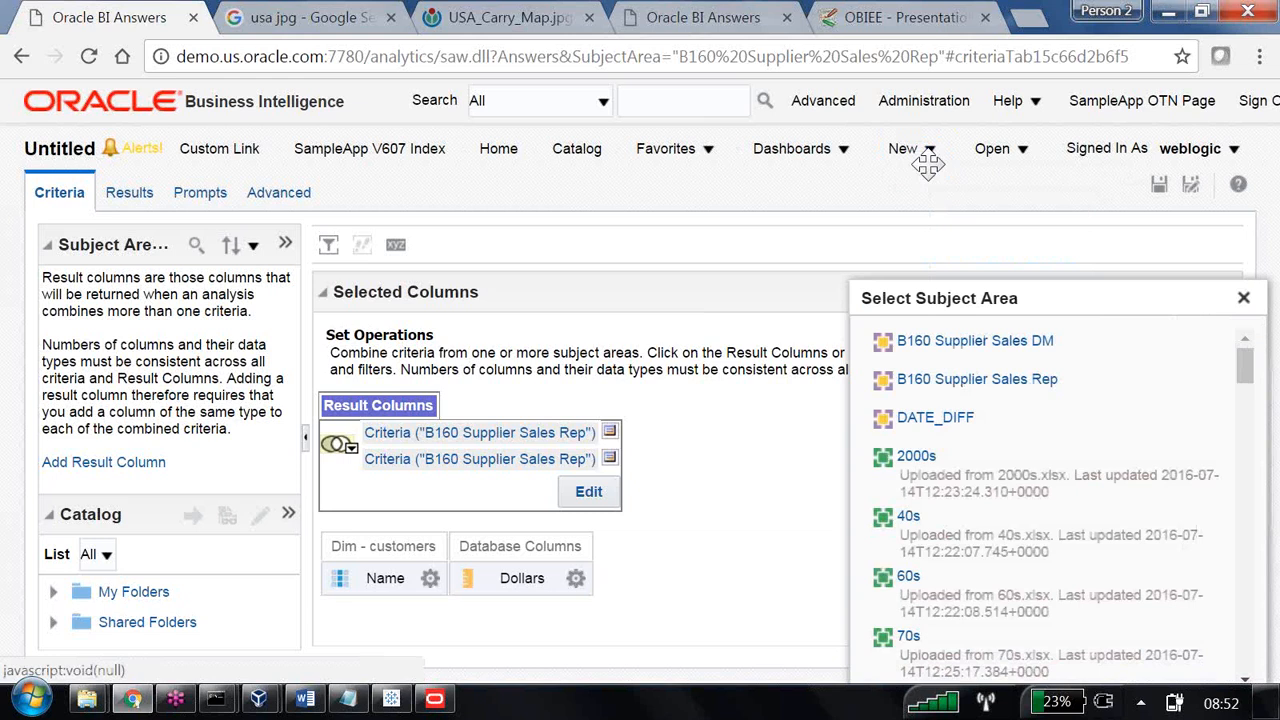
left_click(941, 345)
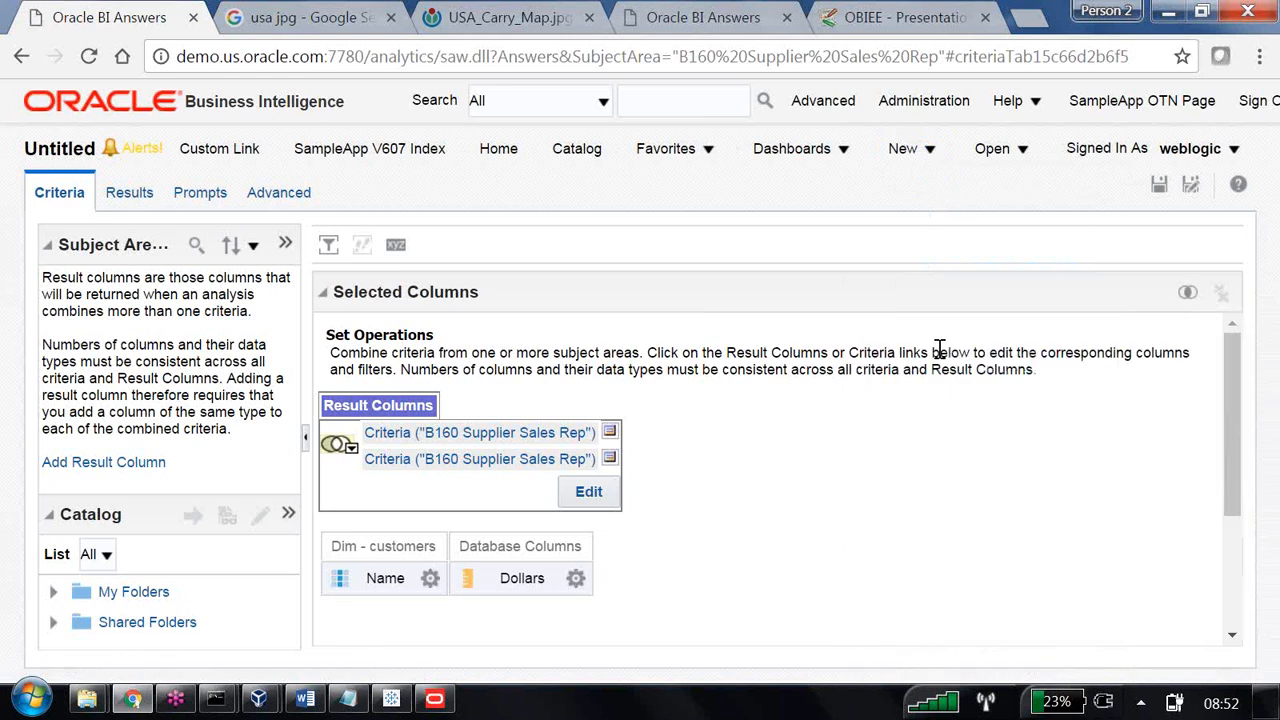
left_click(912, 152)
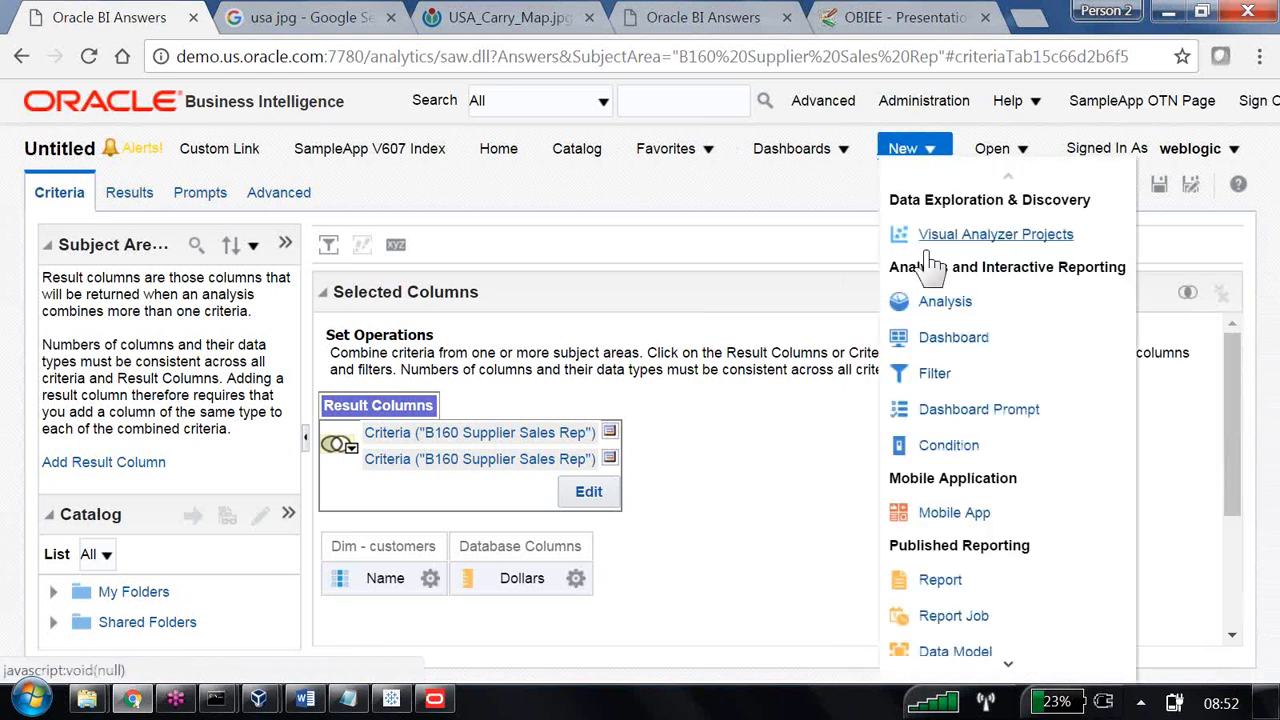
left_click(940, 301)
left_click(975, 222)
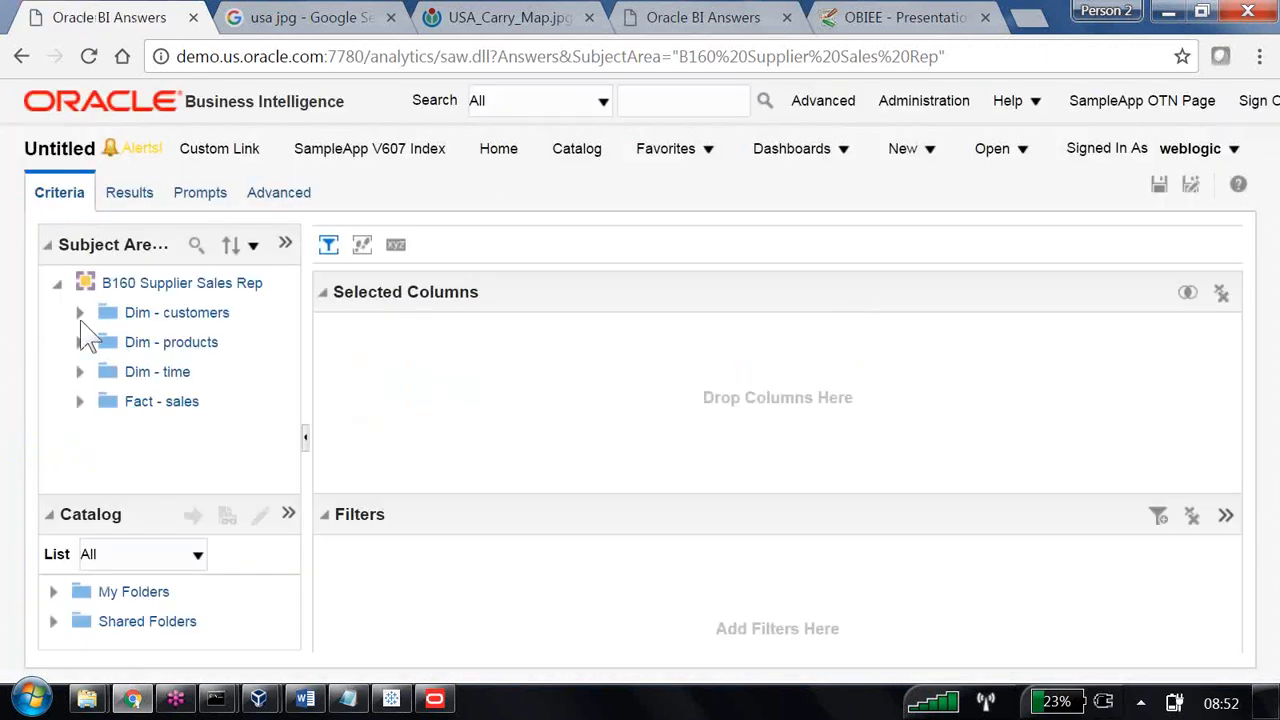
Add the Region column from Dim - customers to the new analysis.
left_click(80, 314)
scroll(200, 410, "down", 1)
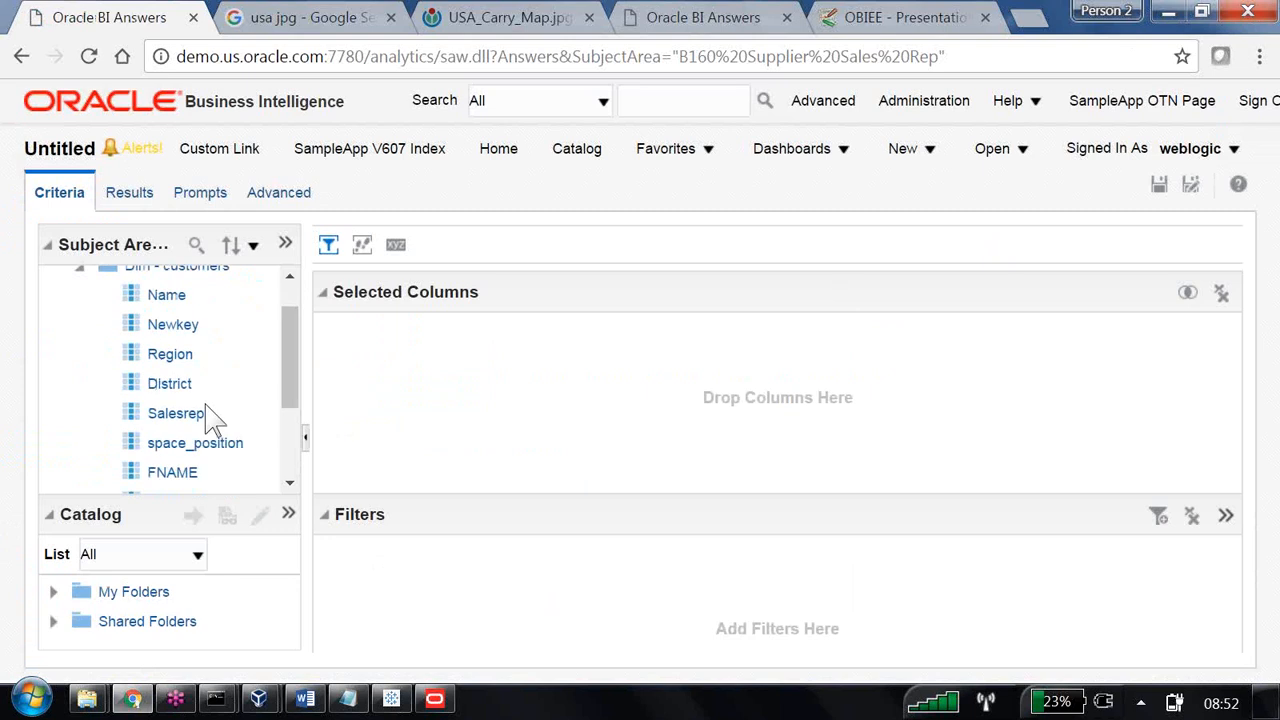
scroll(205, 410, "down", 1)
scroll(171, 343, "up", 2)
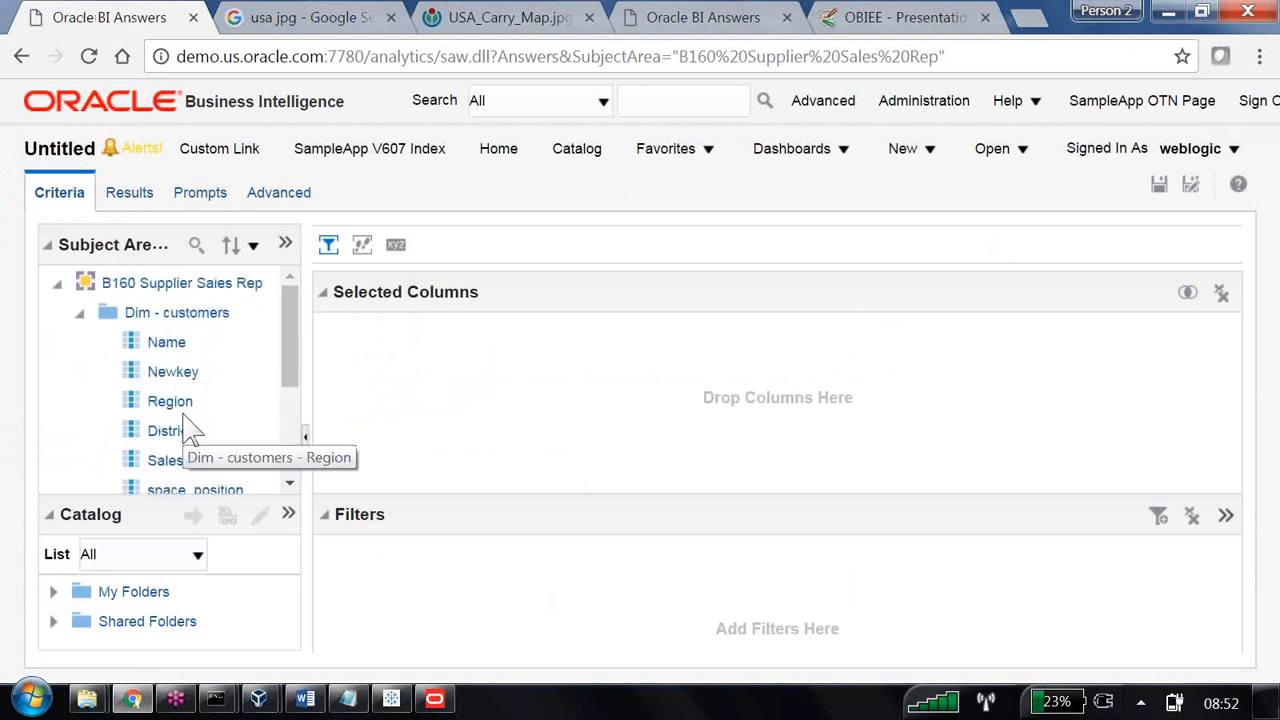
scroll(193, 434, "down", 1)
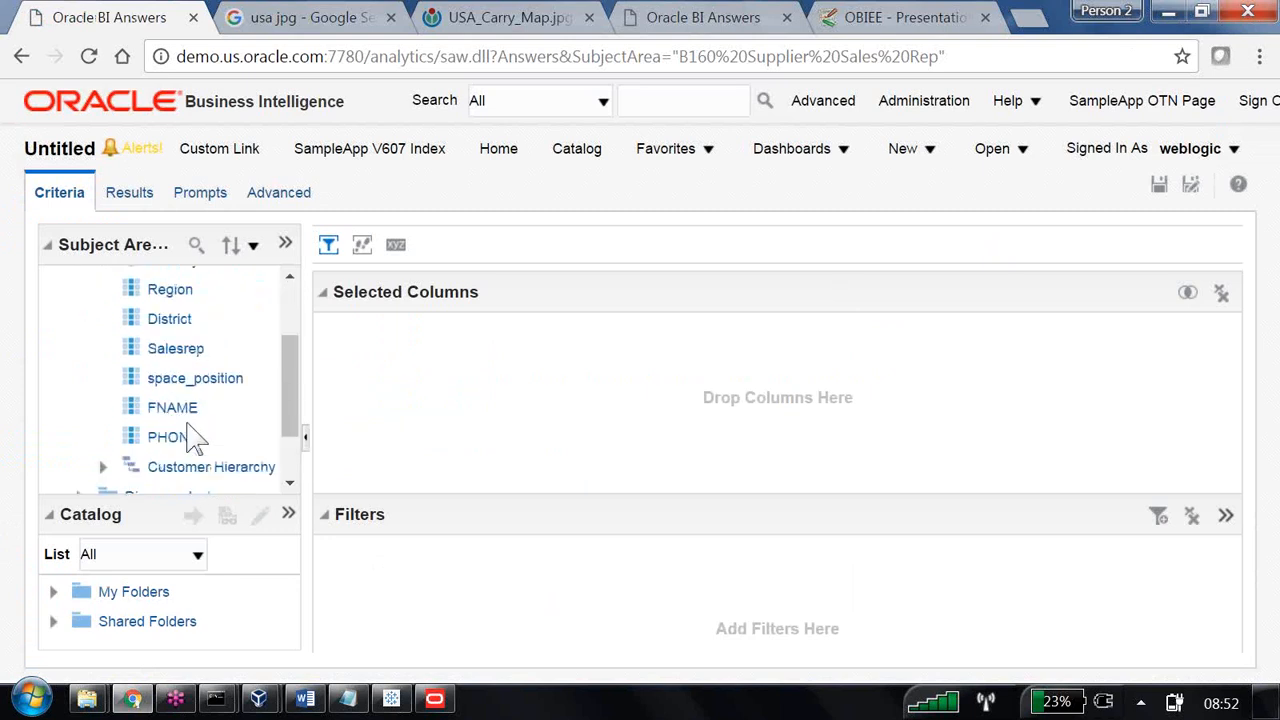
double_click(172, 283)
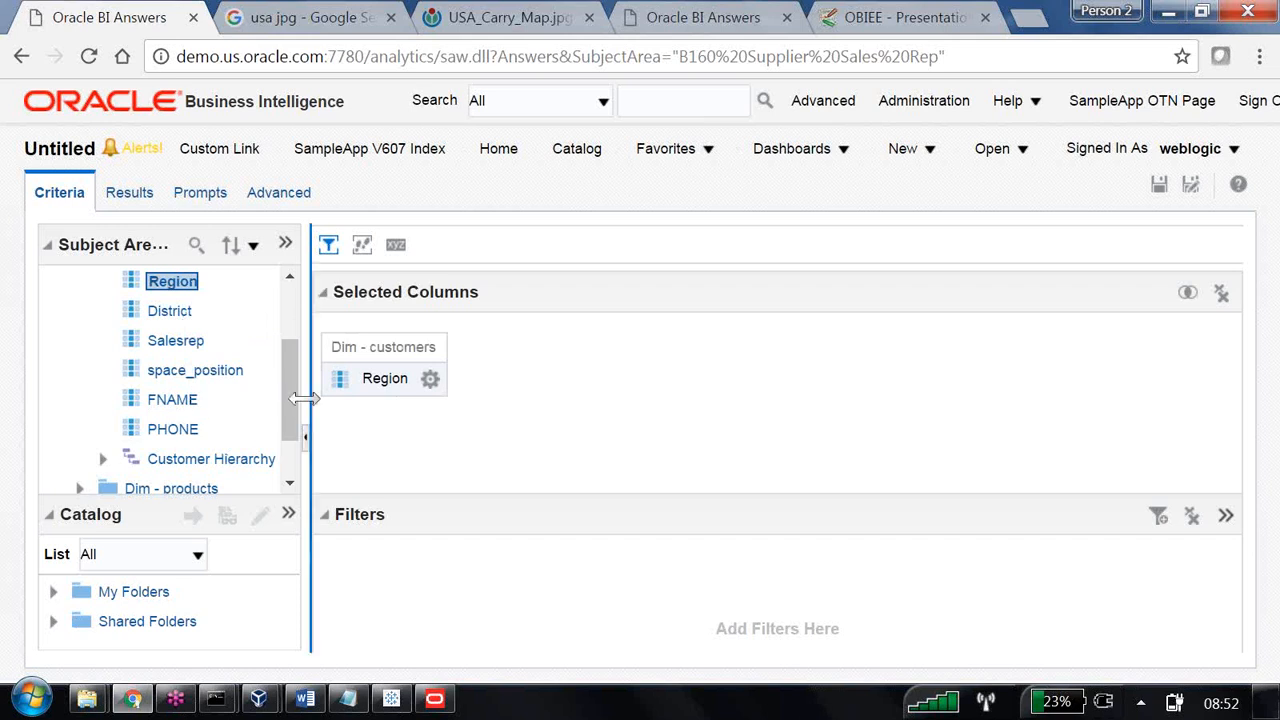
Collapse the B160 Supplier Sales Rep tree and add B160 Supplier Sales DM as a second subject area of the analysis.
left_click_drag(294, 396, 306, 334)
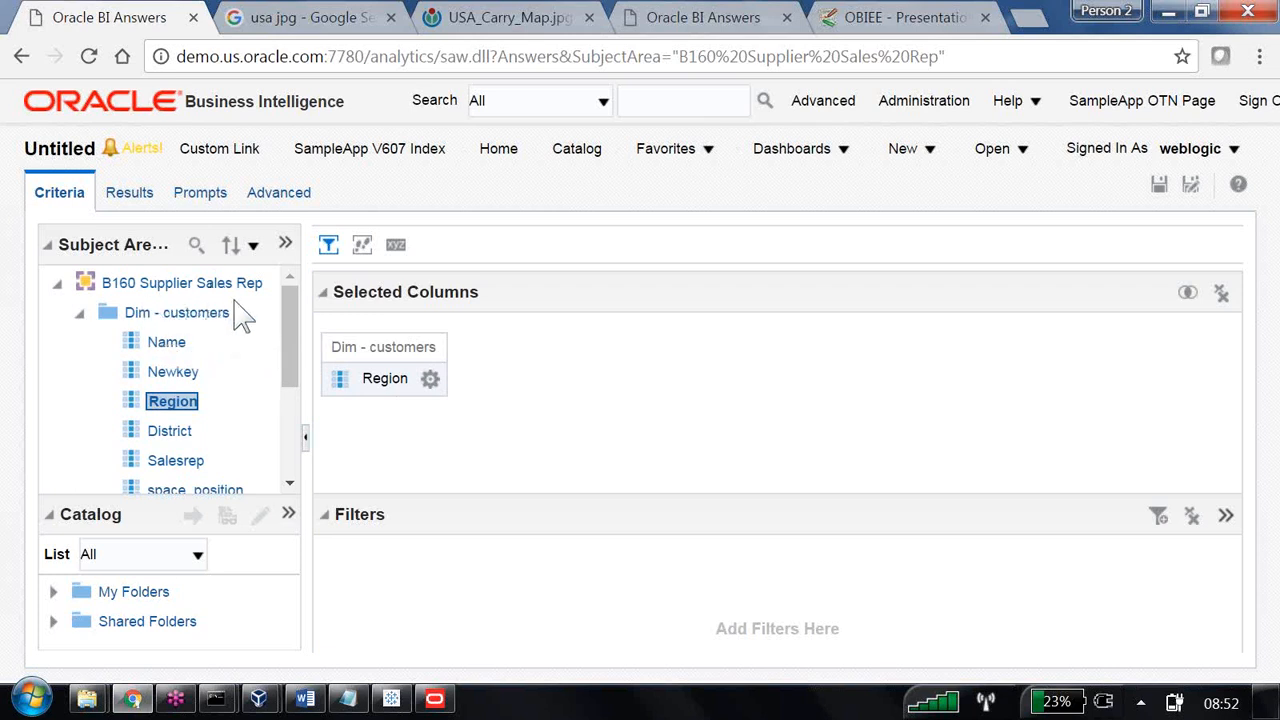
left_click(58, 285)
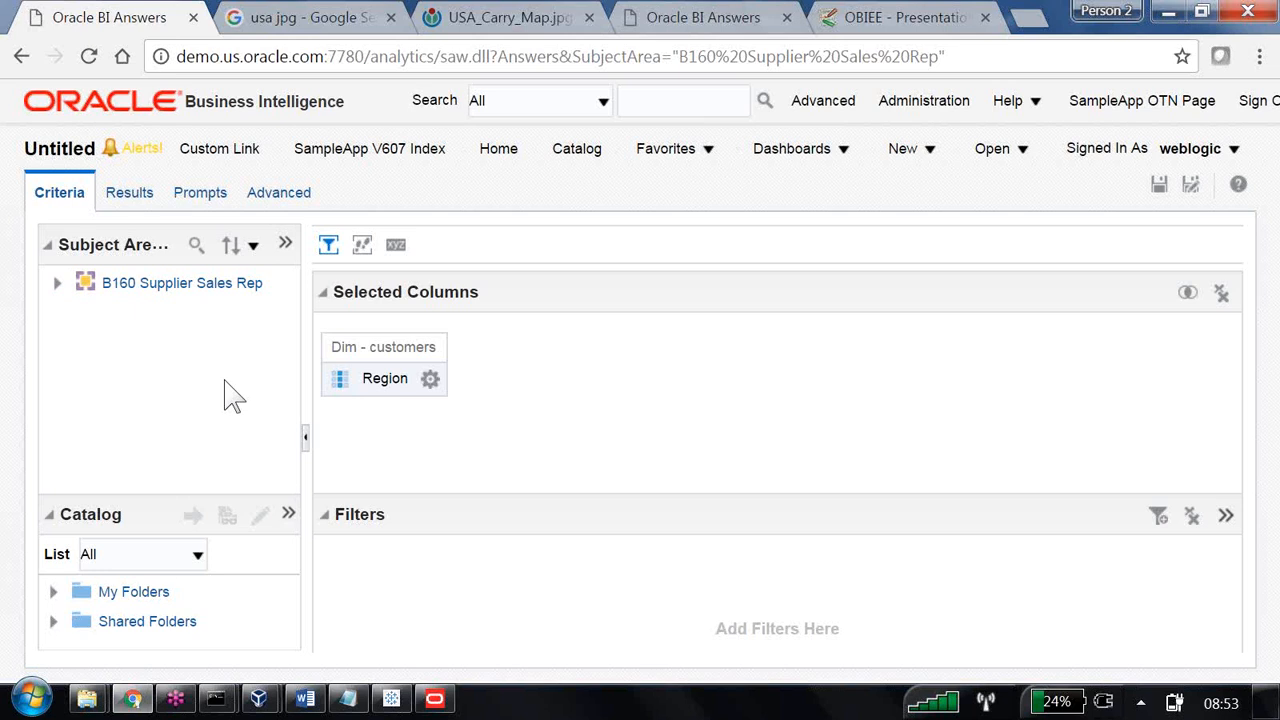
left_click(285, 246)
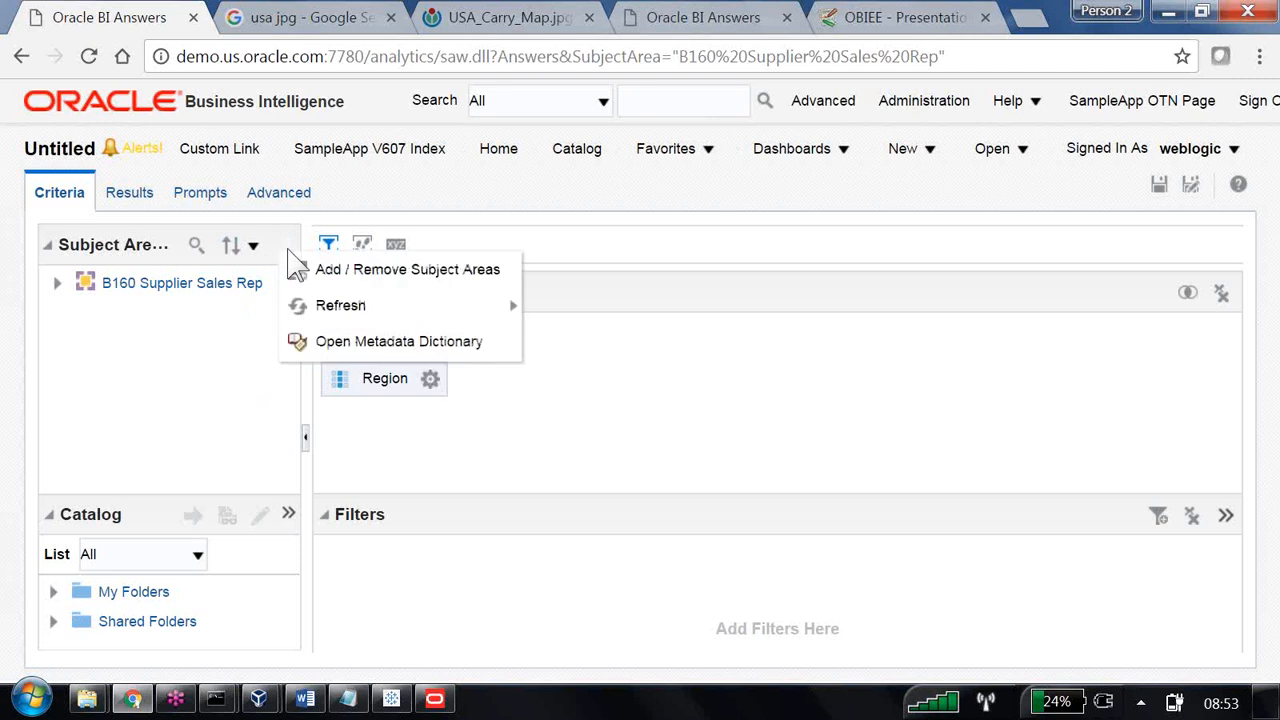
left_click(331, 280)
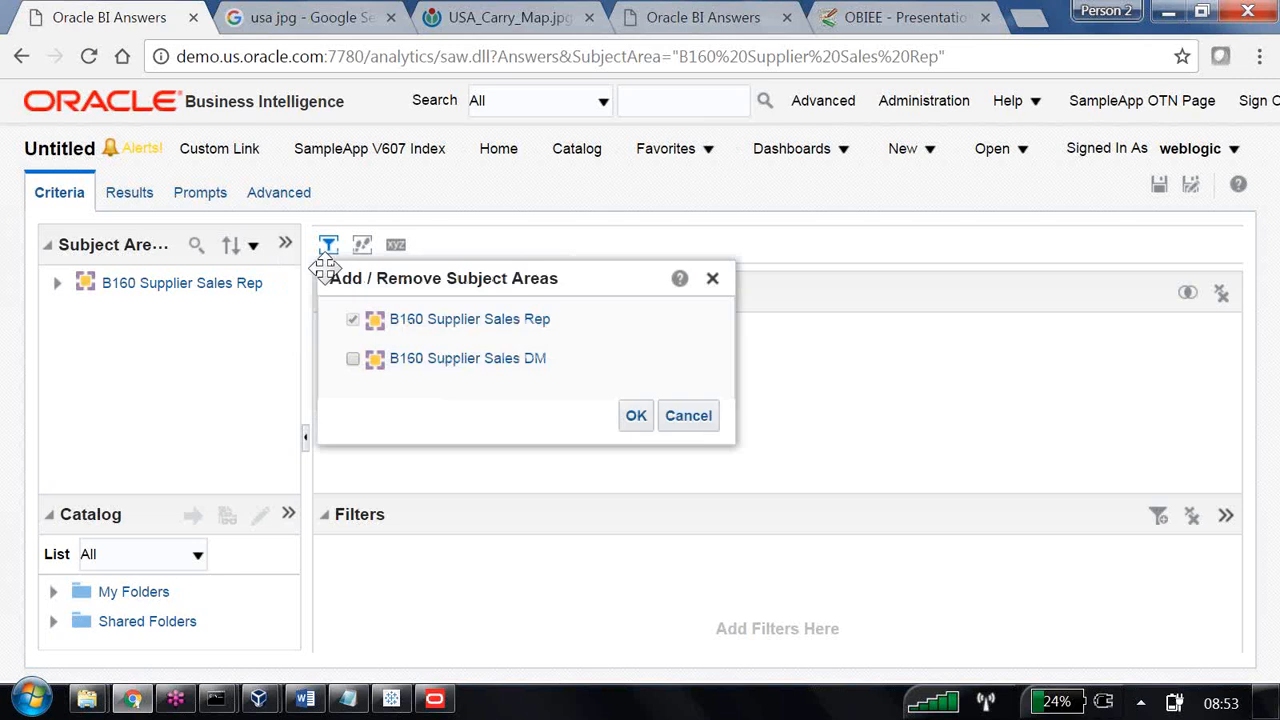
left_click(354, 360)
left_click(640, 417)
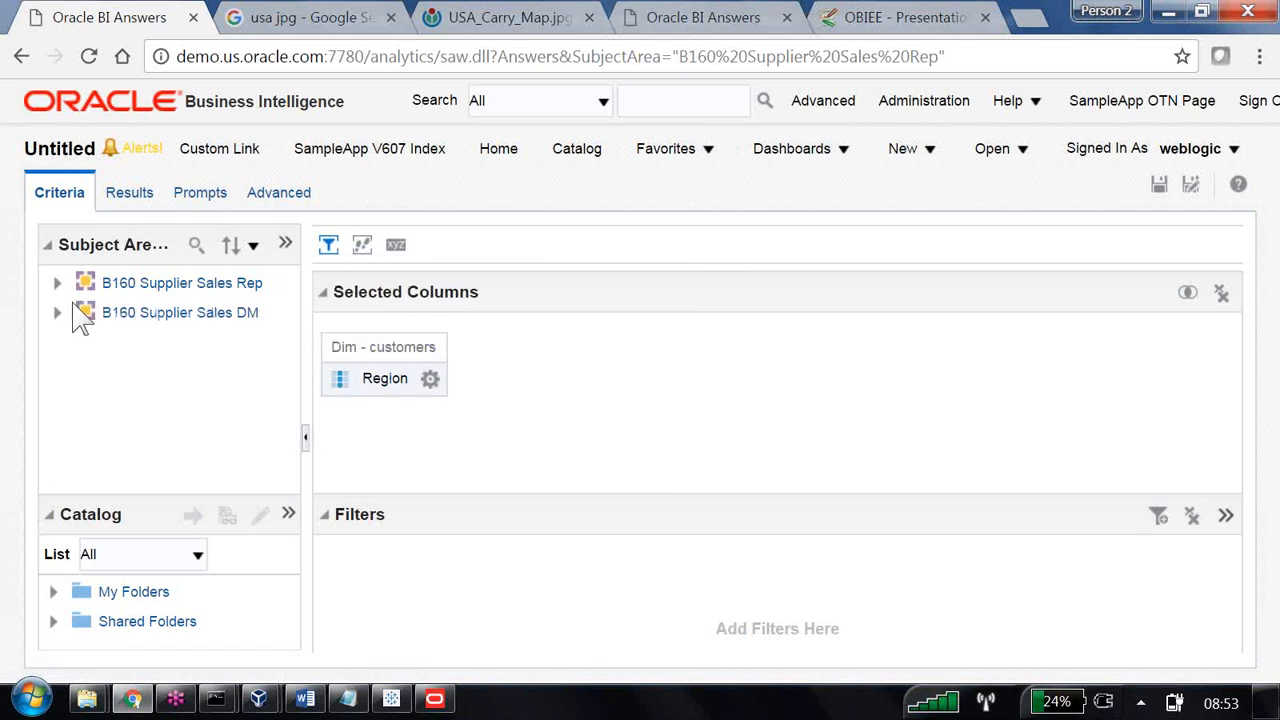
Add the Dollars column from Fact - sales of B160 Supplier Sales DM to the analysis and display the results.
left_click(57, 313)
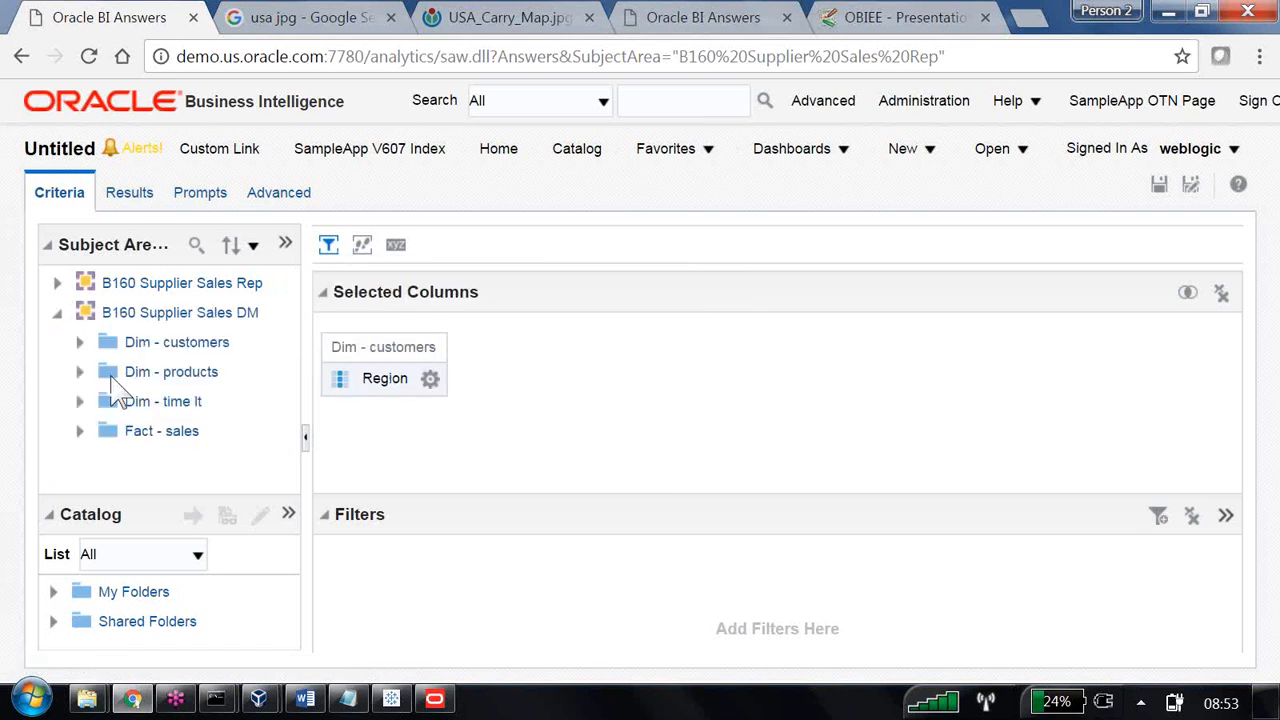
left_click(79, 433)
double_click(158, 462)
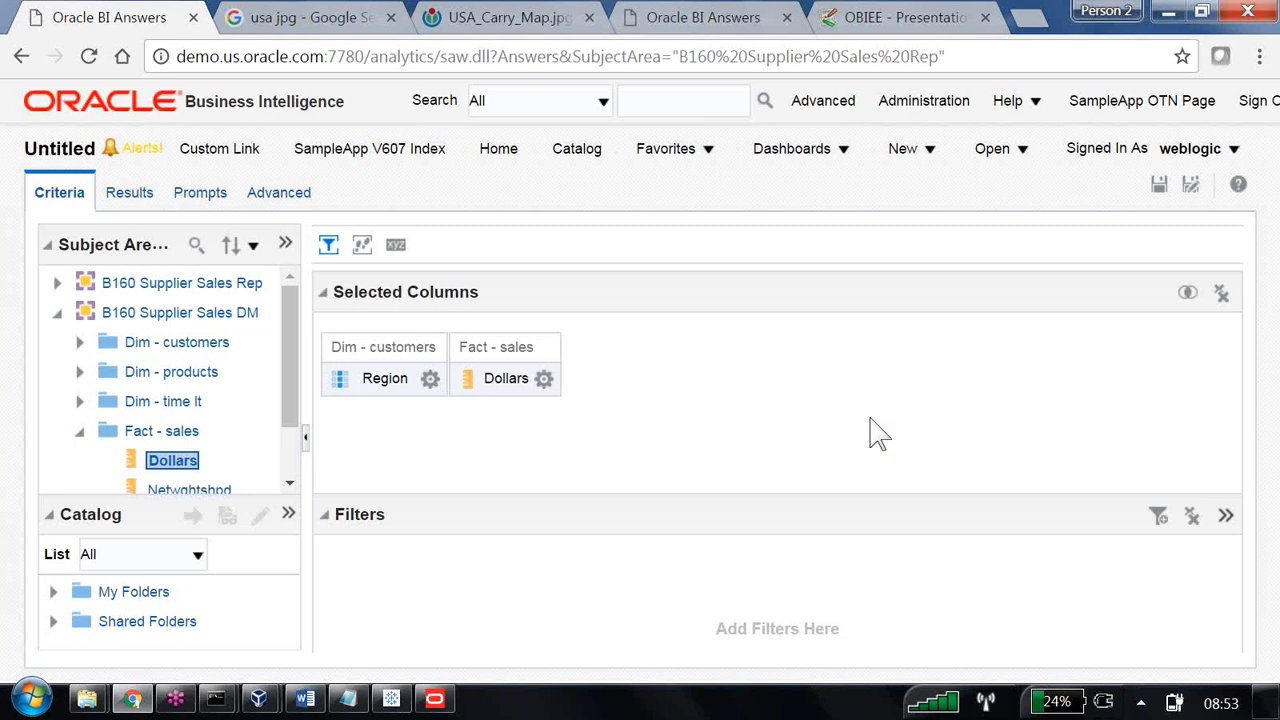
right_click(365, 378)
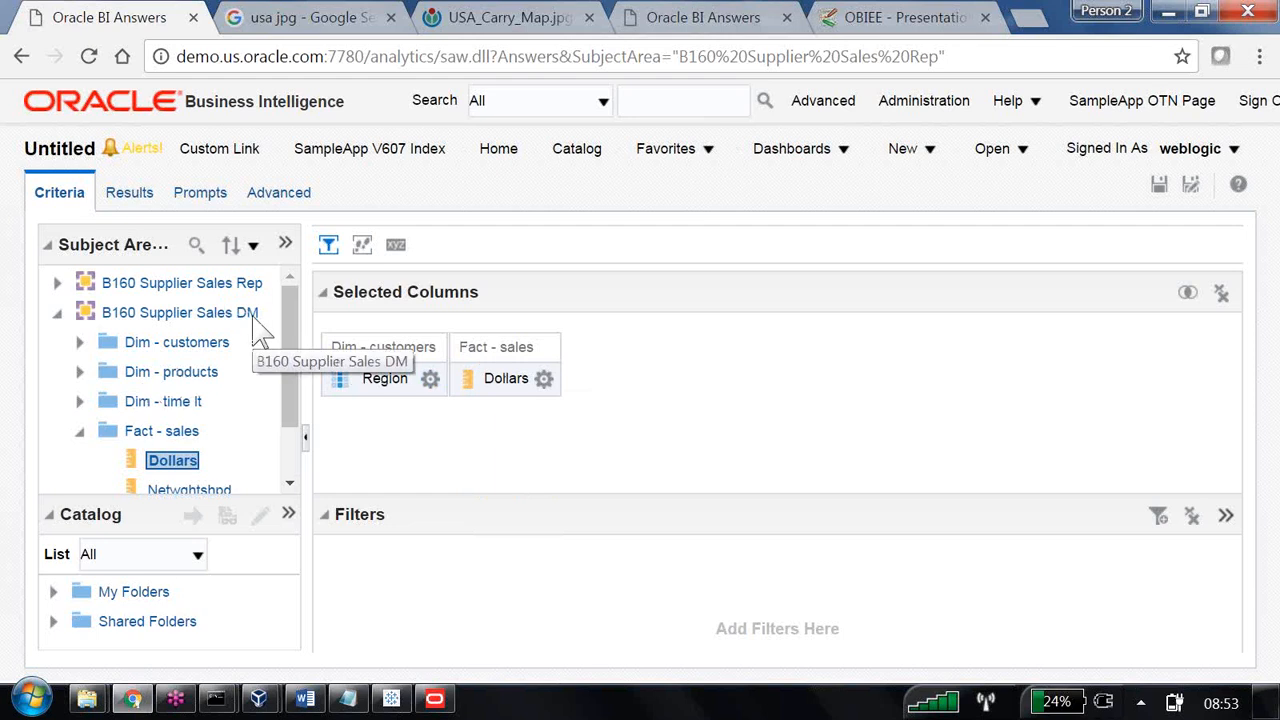
left_click(129, 192)
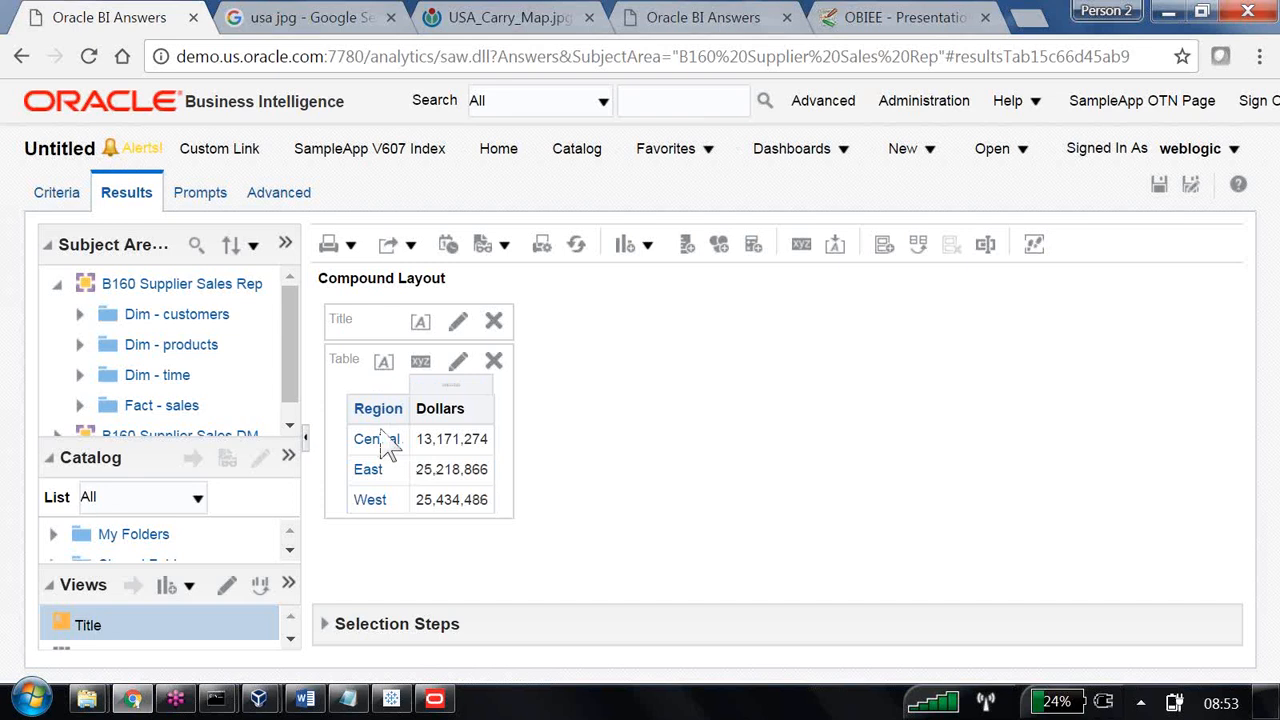
Switch to the Oracle BI Administration Tool and examine the subject areas in the Presentation layer.
left_click(435, 698)
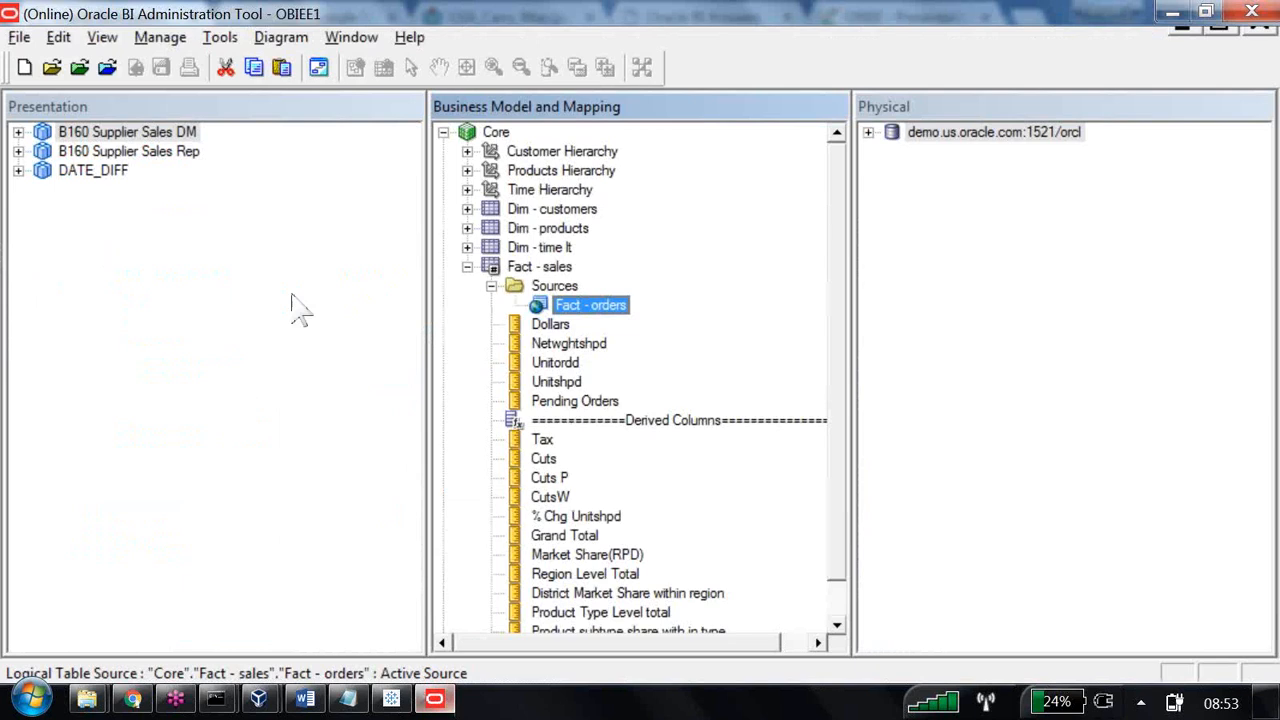
left_click(72, 98)
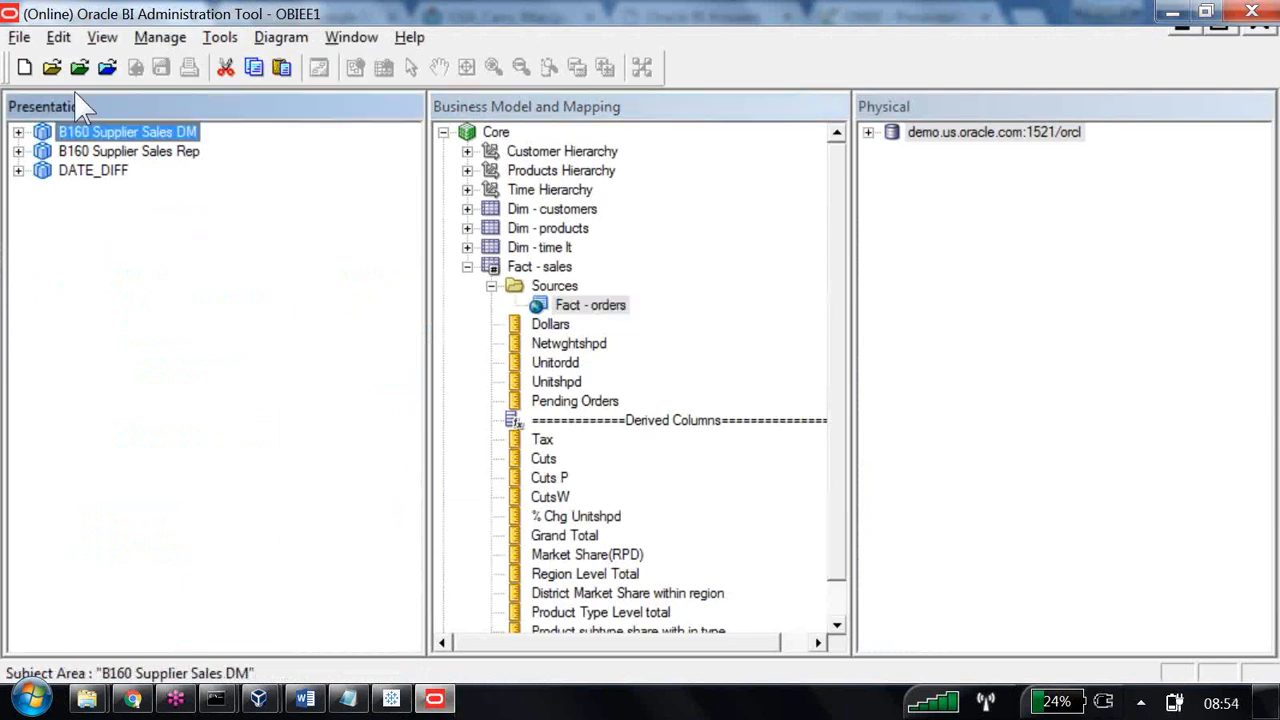
key("Down")
left_click(112, 177)
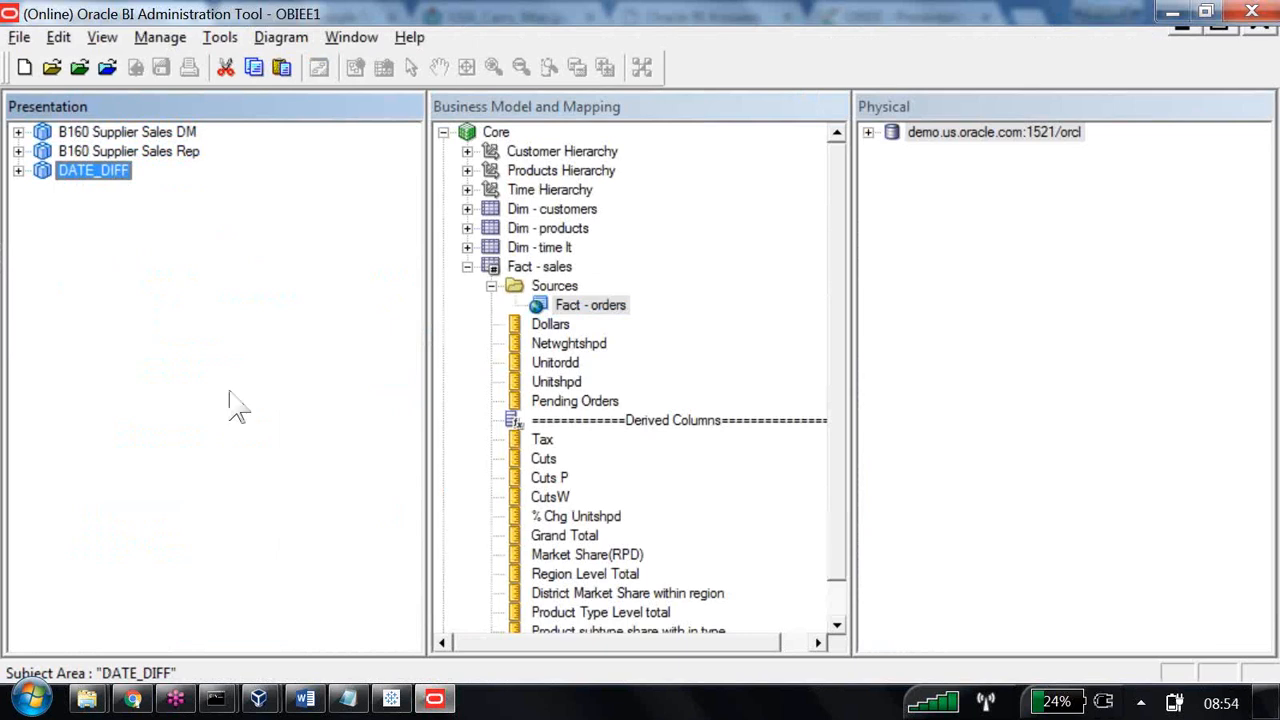
Return to the analysis in Chrome, check which subject areas can be added or removed, and leave the selection unchanged.
left_click(133, 700)
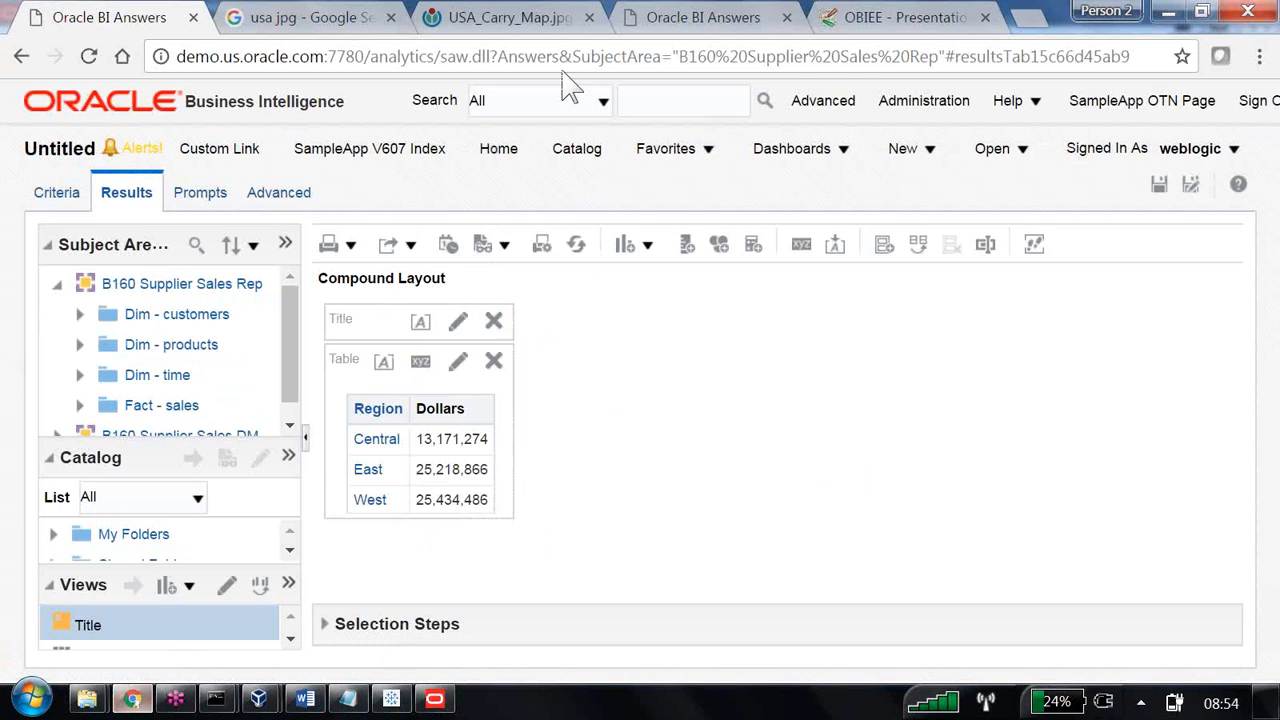
left_click(285, 243)
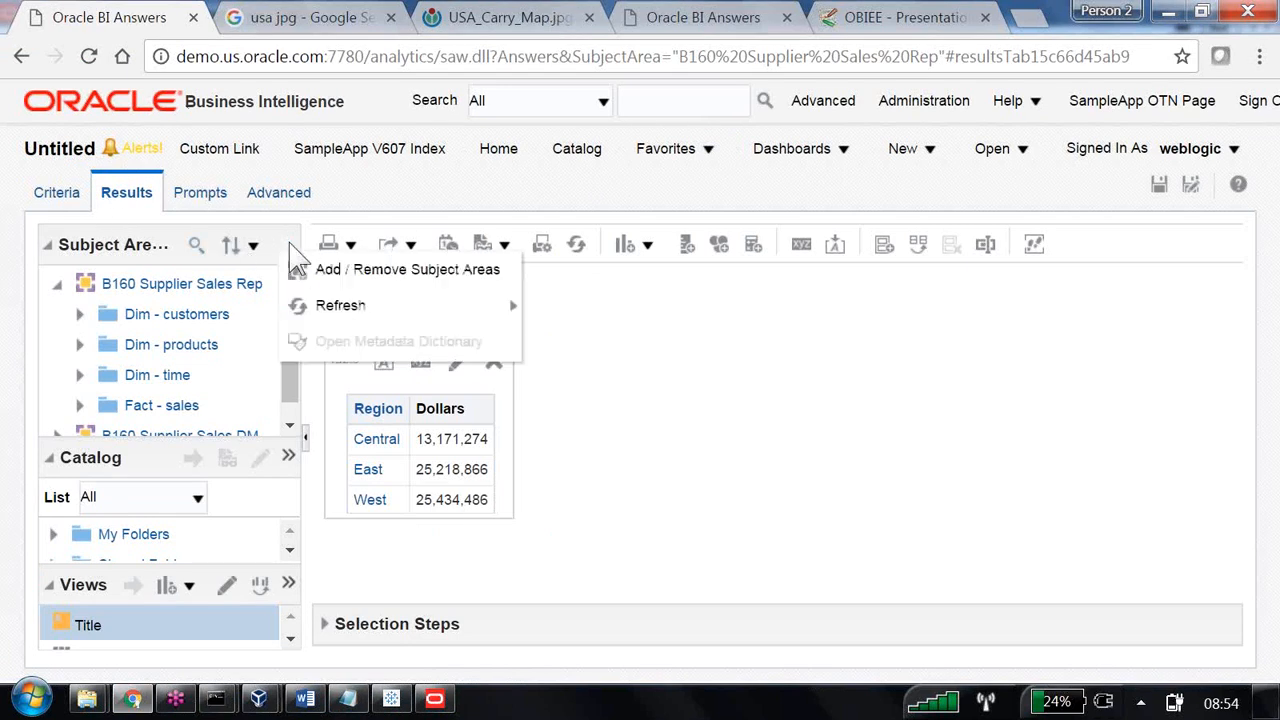
left_click(331, 275)
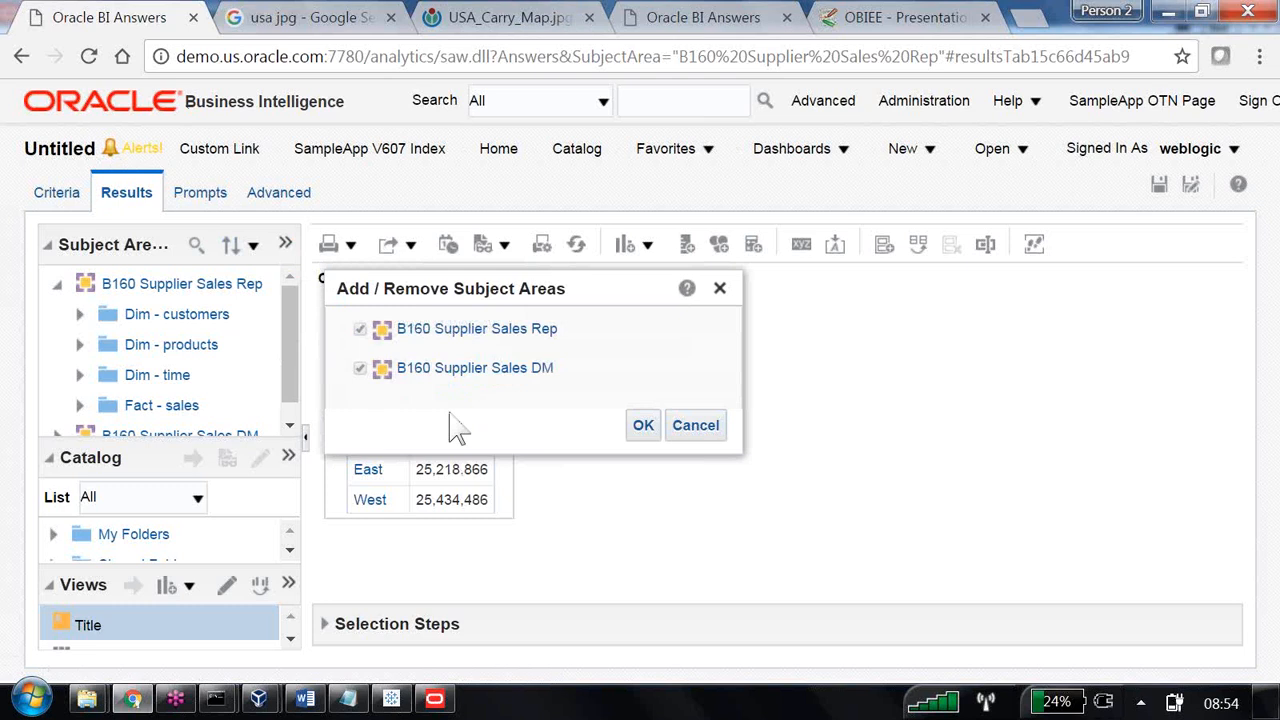
left_click(724, 436)
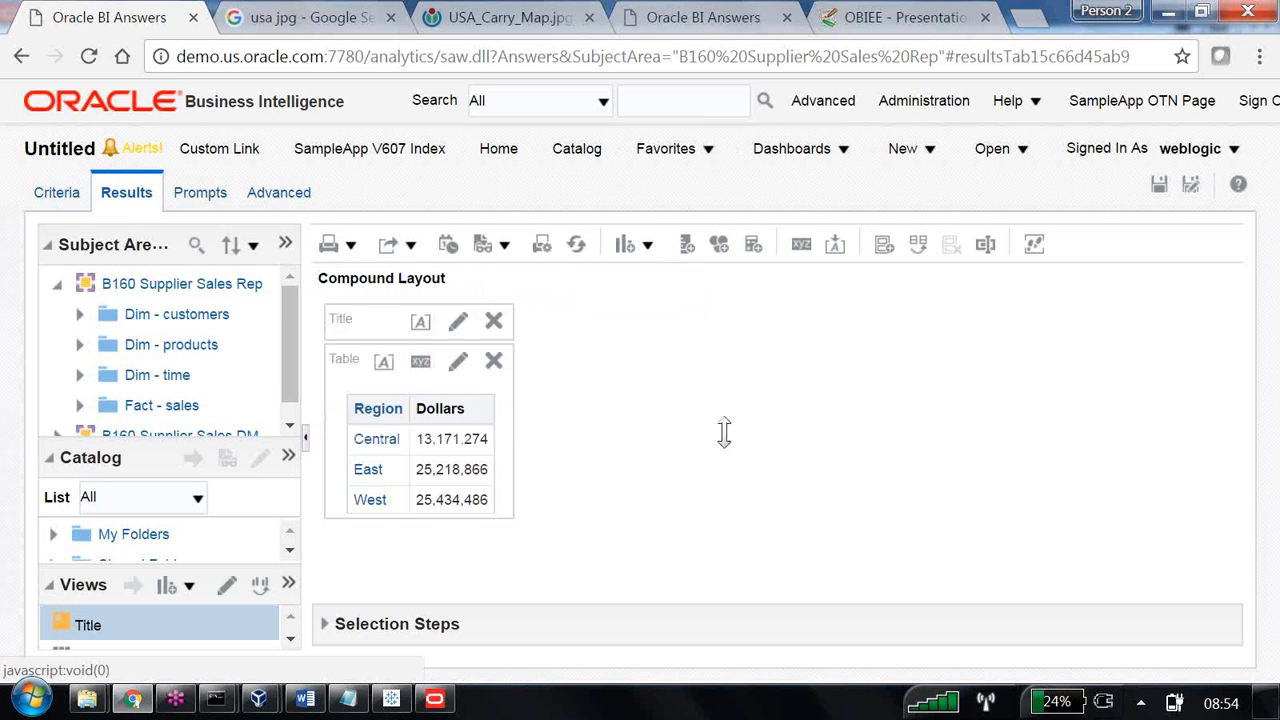
In the Oracle BI Administration Tool, collapse the Core business model and compare the subject areas with the Core and DATE_DIFF models.
left_click(440, 702)
left_click(112, 132)
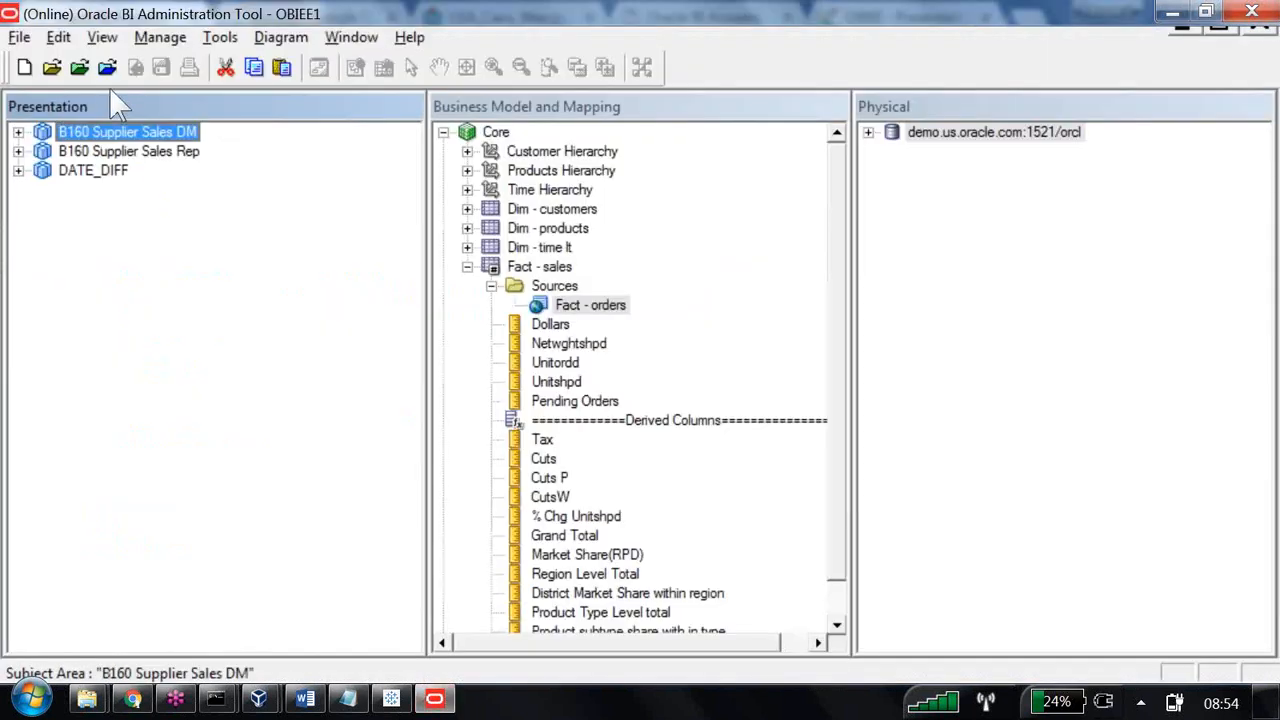
left_click(116, 151)
key("Tab")
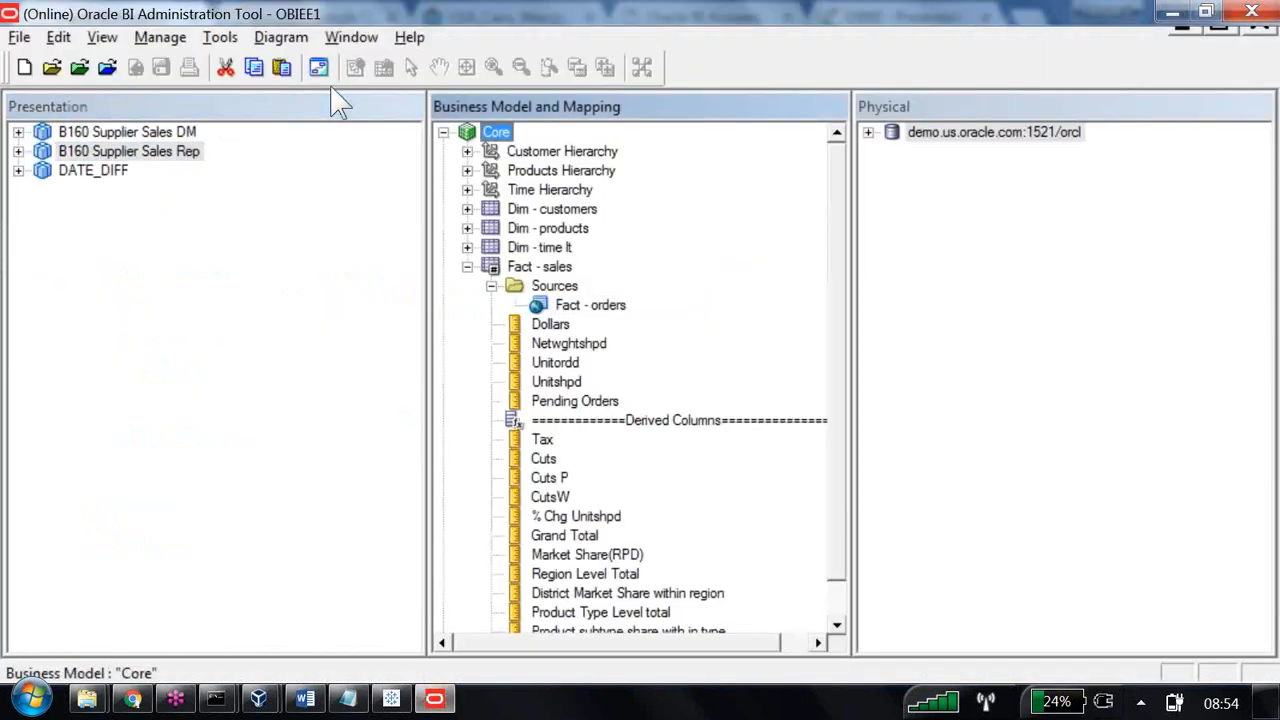
key("Left")
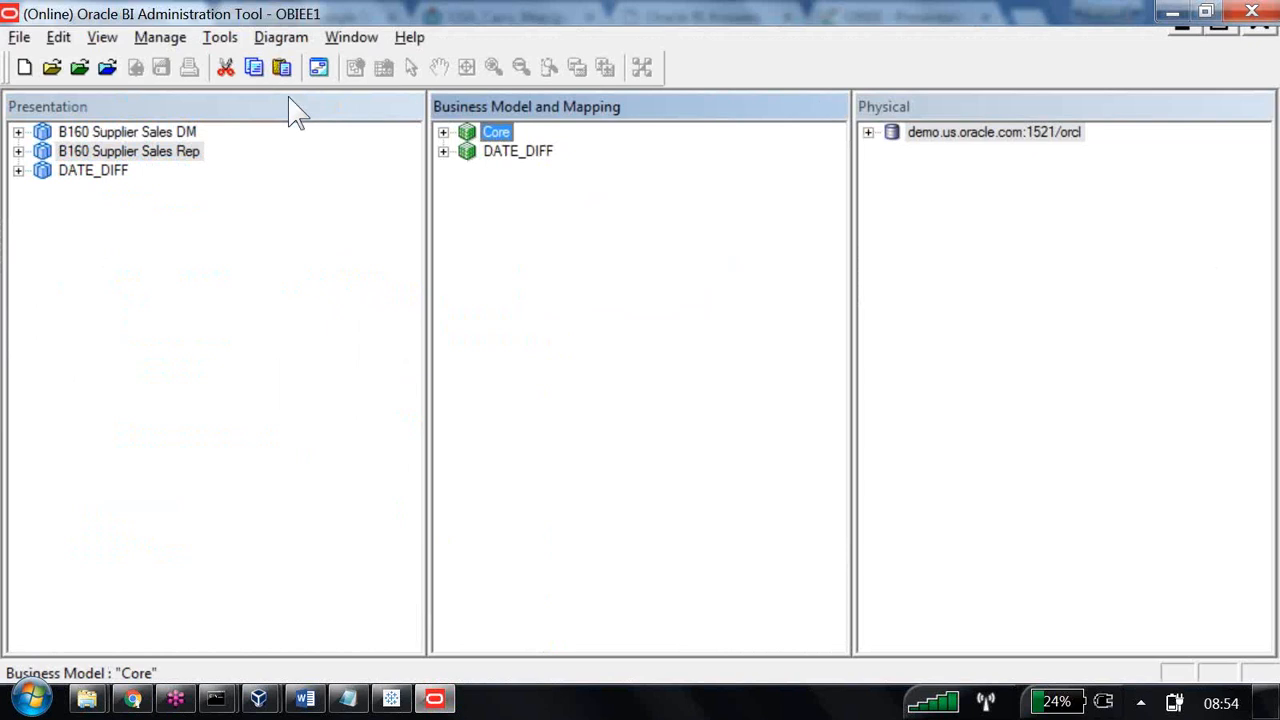
left_click(93, 170)
left_click(518, 151)
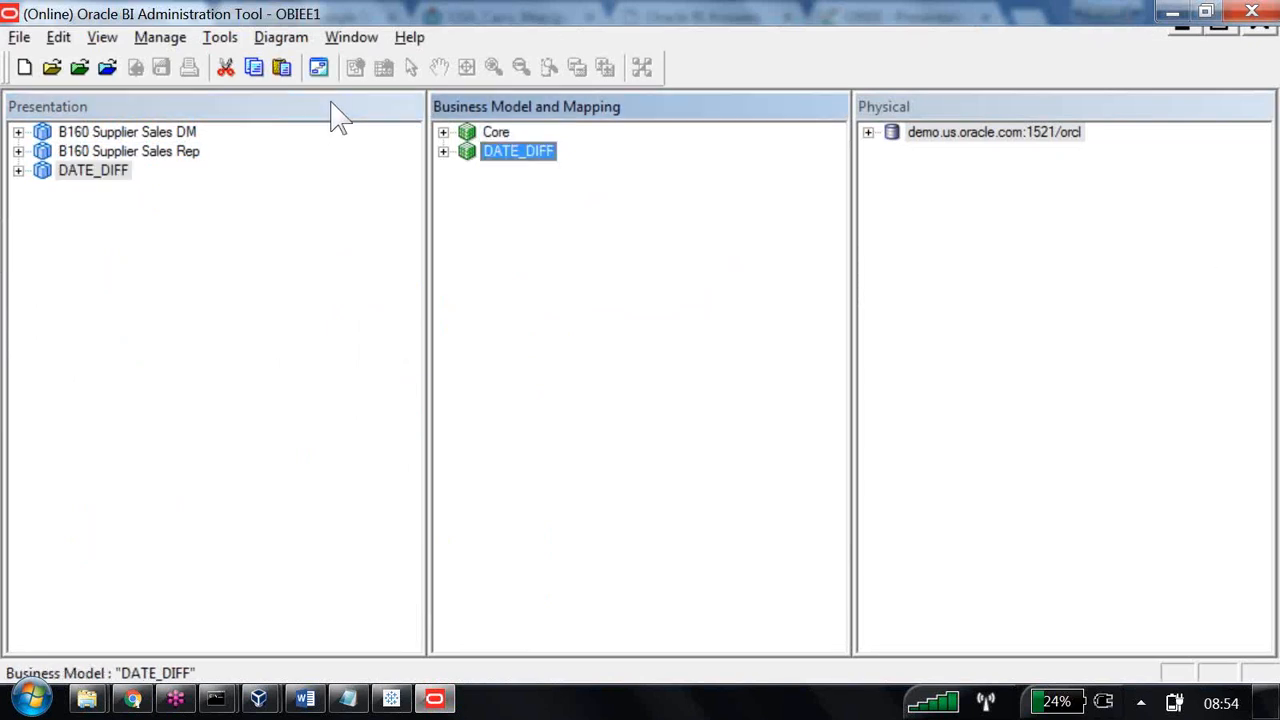
key("Up")
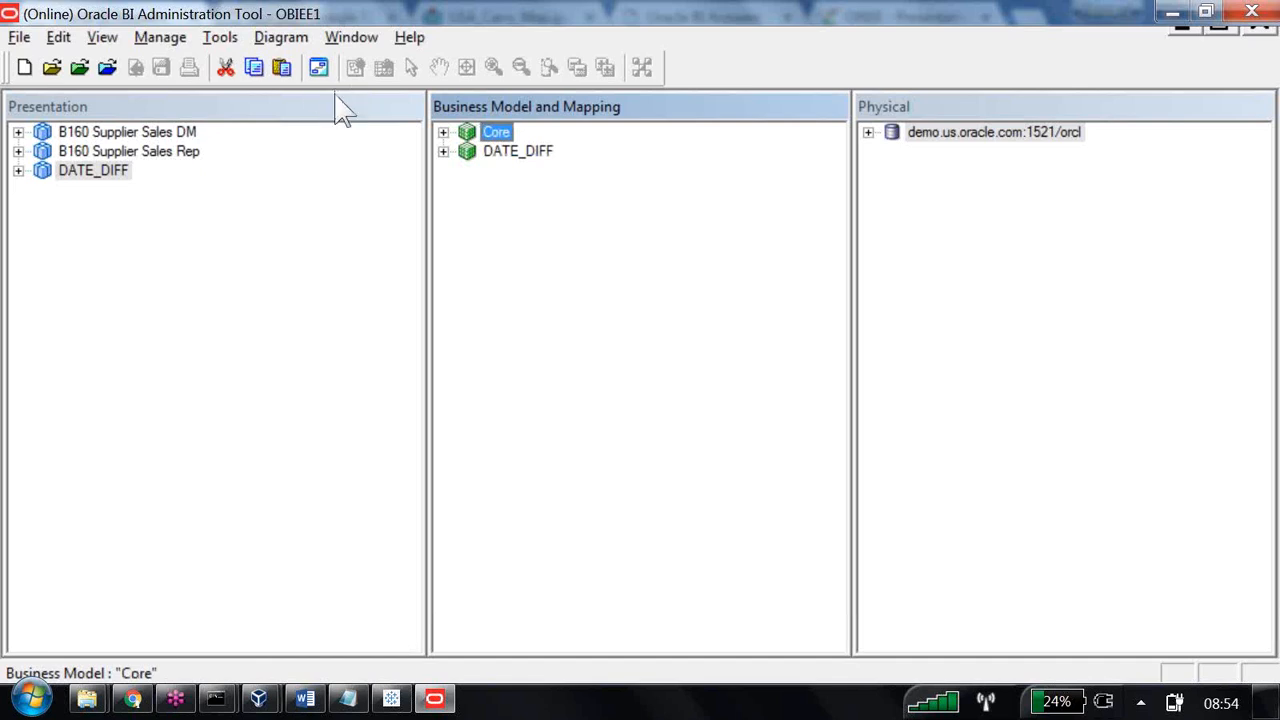
left_click(436, 699)
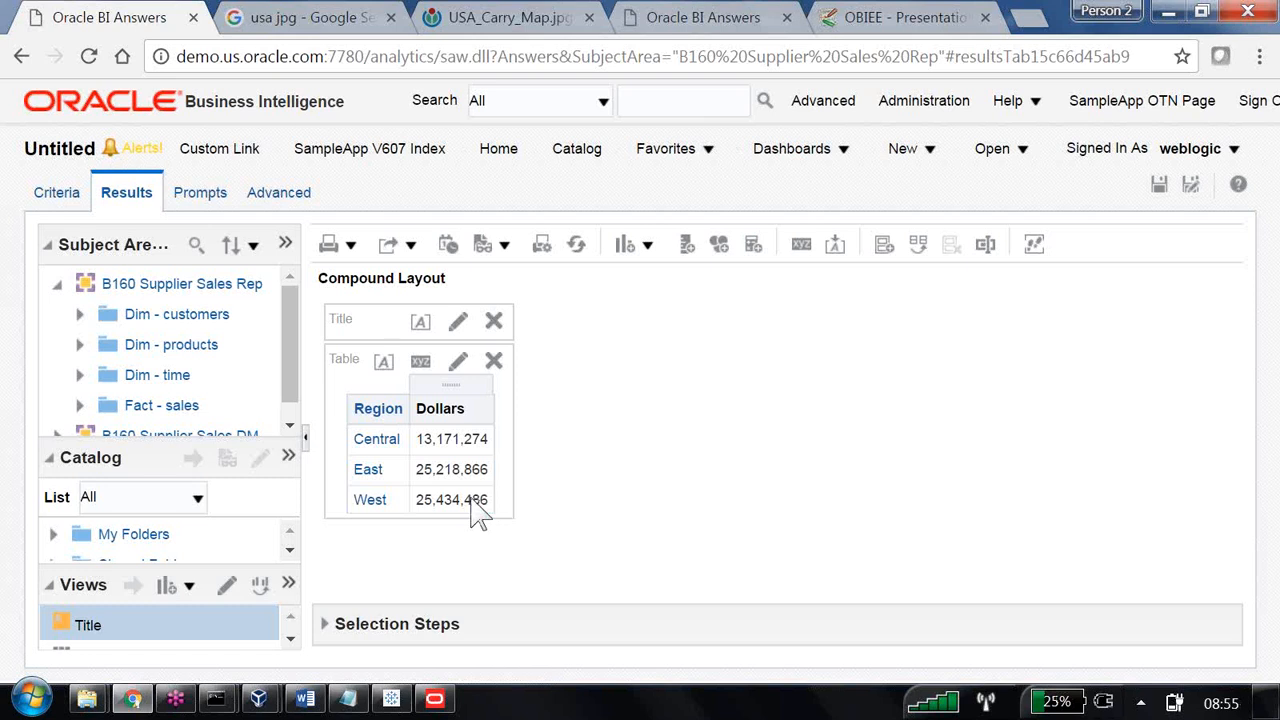
Switch to the Word notes and review the passage and process for combining subject areas, through to the Direct Database Request (DDR) heading.
left_click(305, 699)
scroll(316, 692, "down", 1)
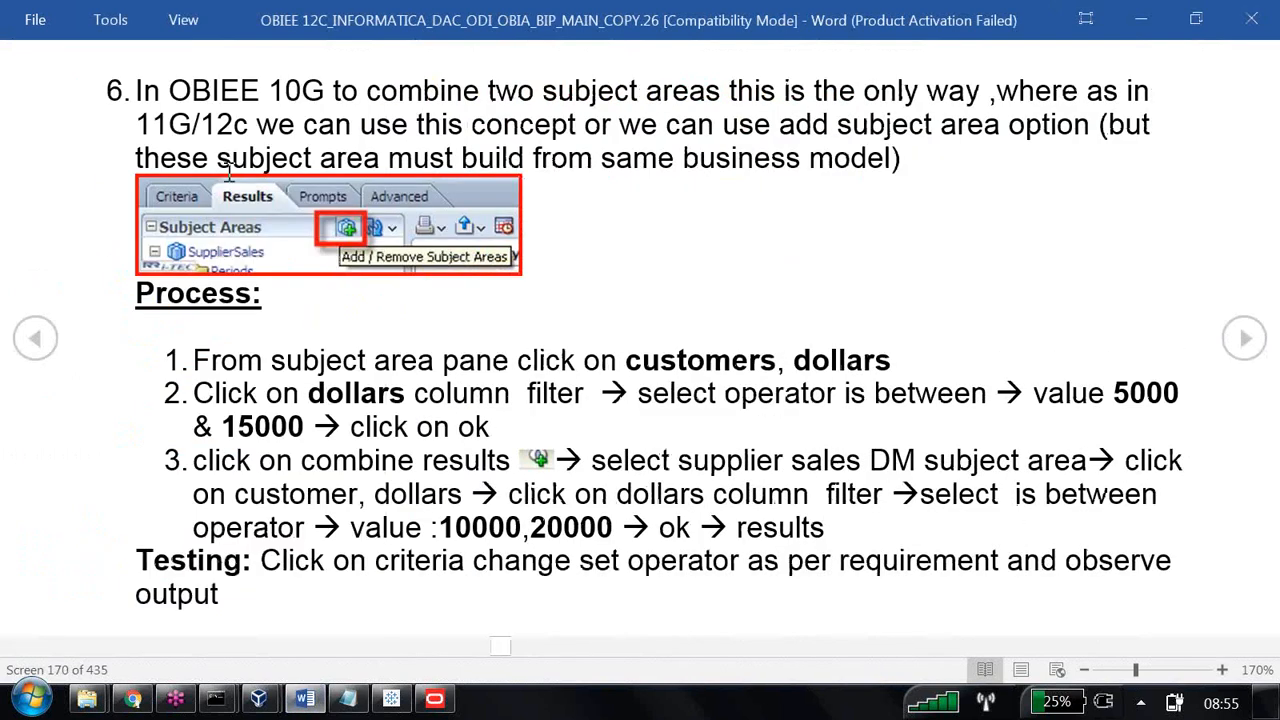
left_click_drag(139, 96, 838, 132)
left_click_drag(948, 141, 1064, 148)
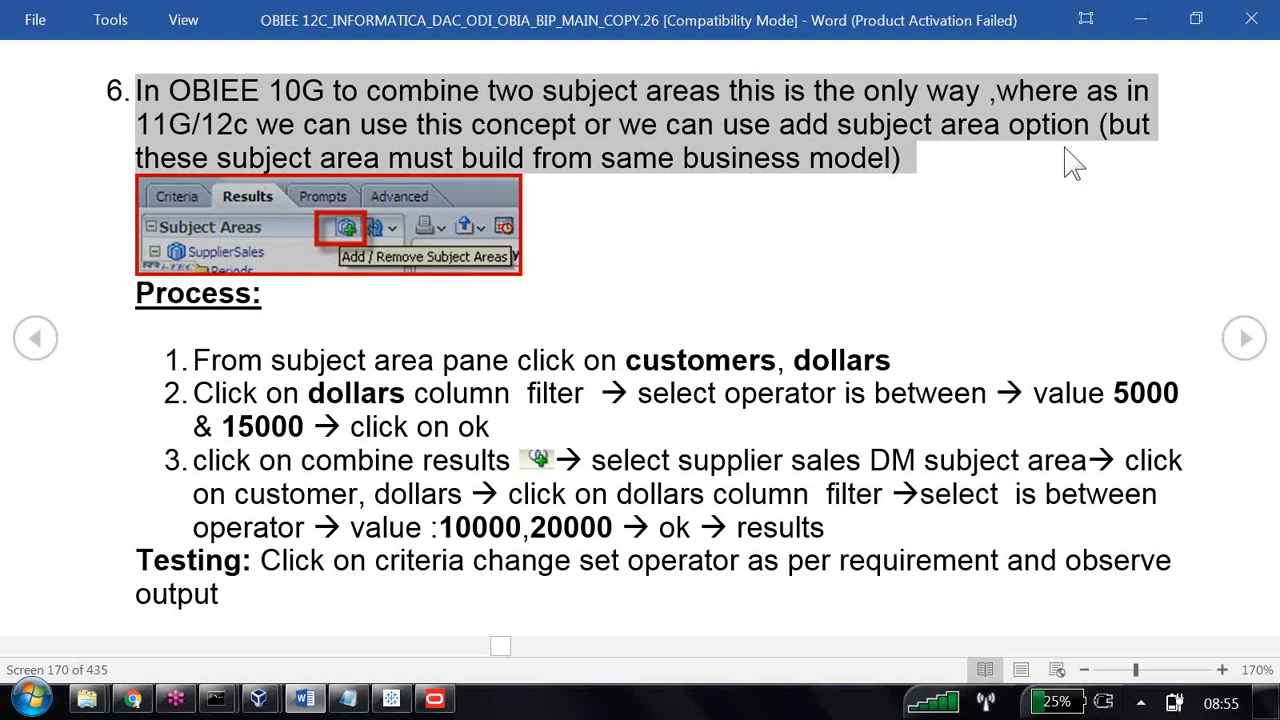
left_click(1068, 150)
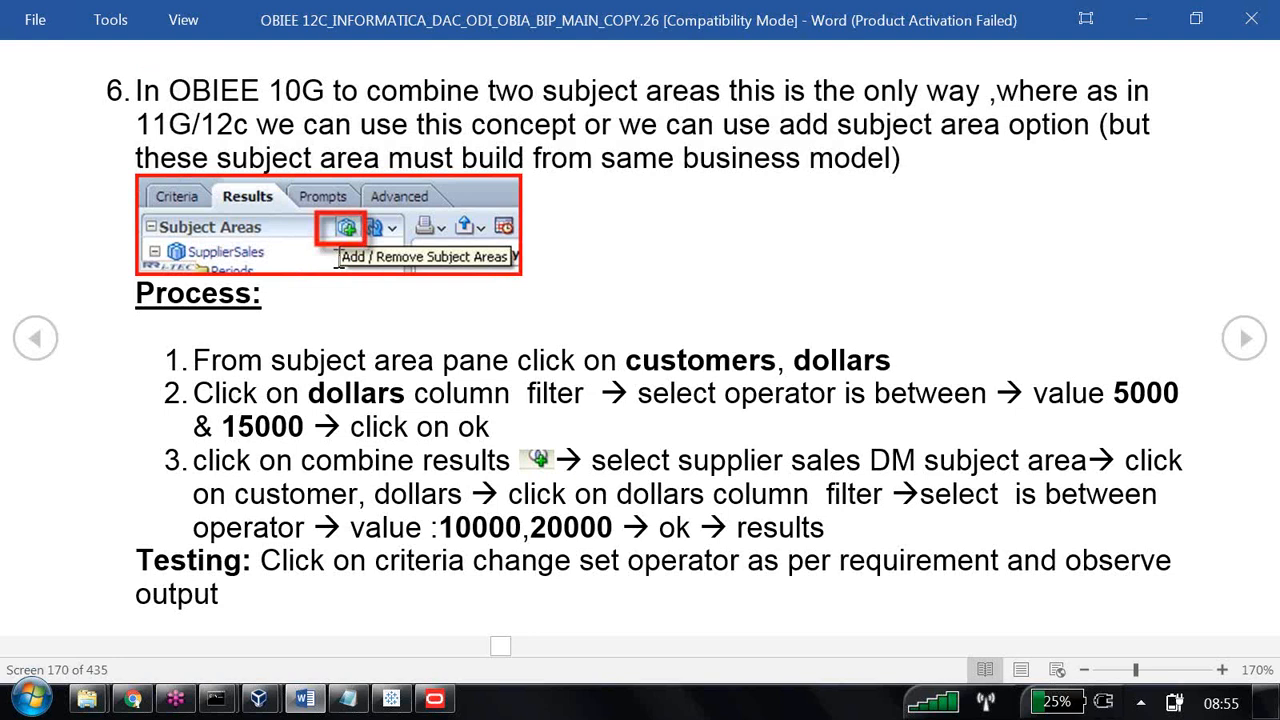
left_click_drag(195, 359, 636, 550)
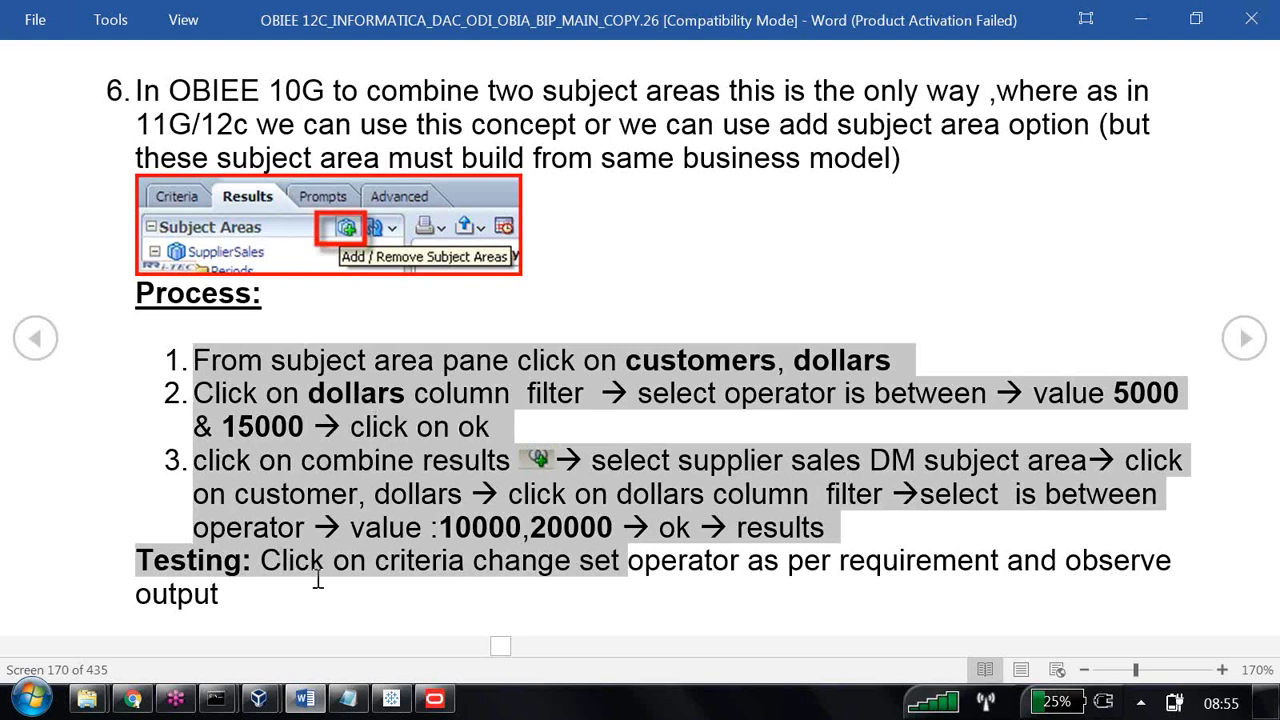
scroll(318, 580, "down", 1)
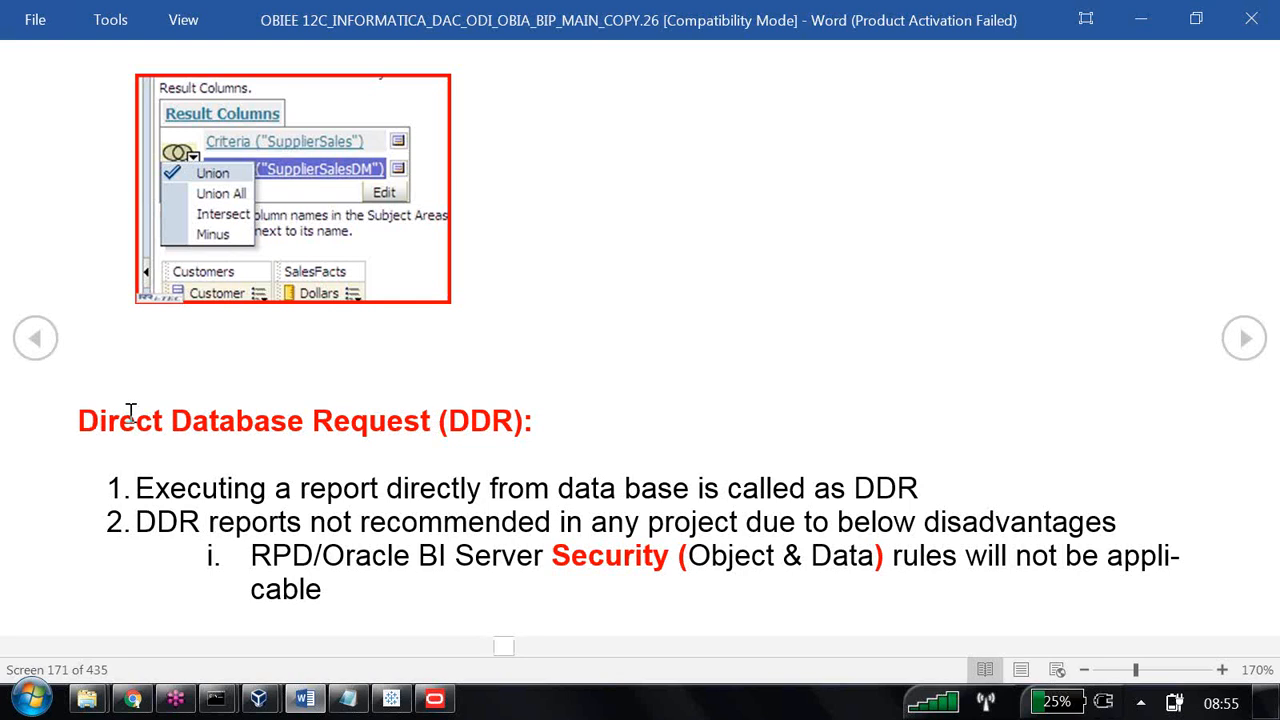
left_click_drag(130, 414, 583, 445)
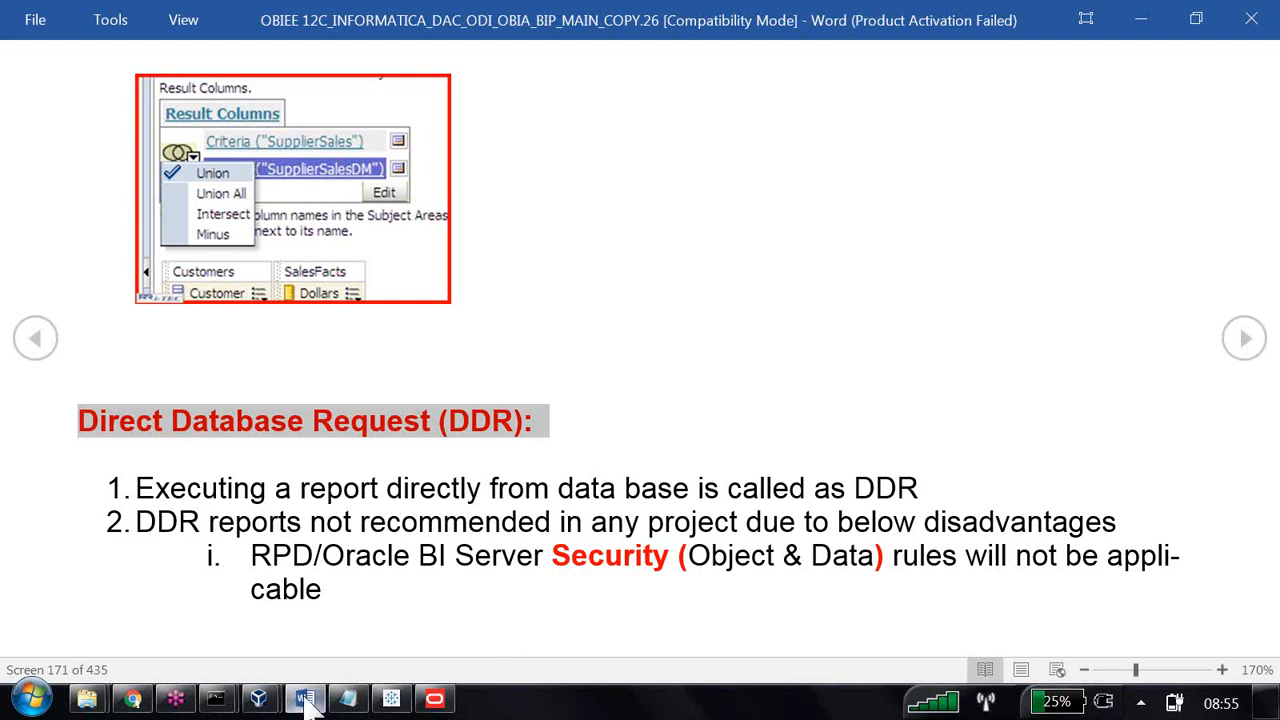
left_click(31, 700)
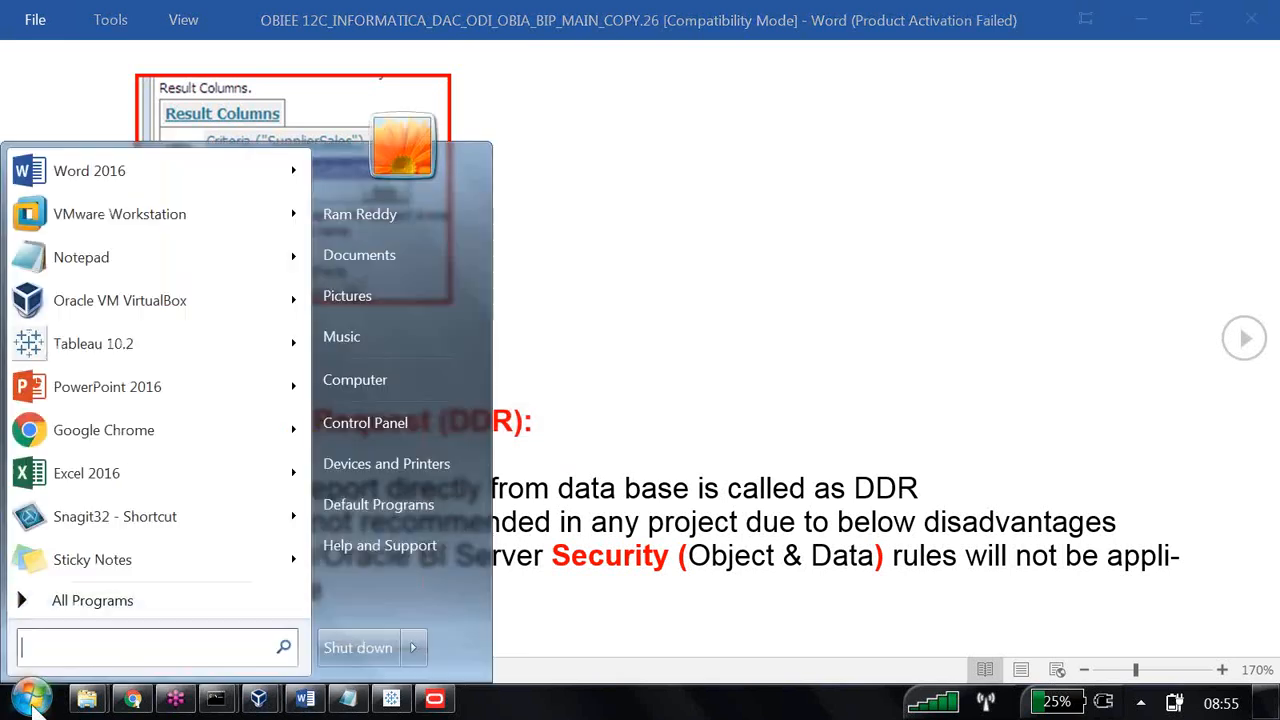
left_click(127, 476)
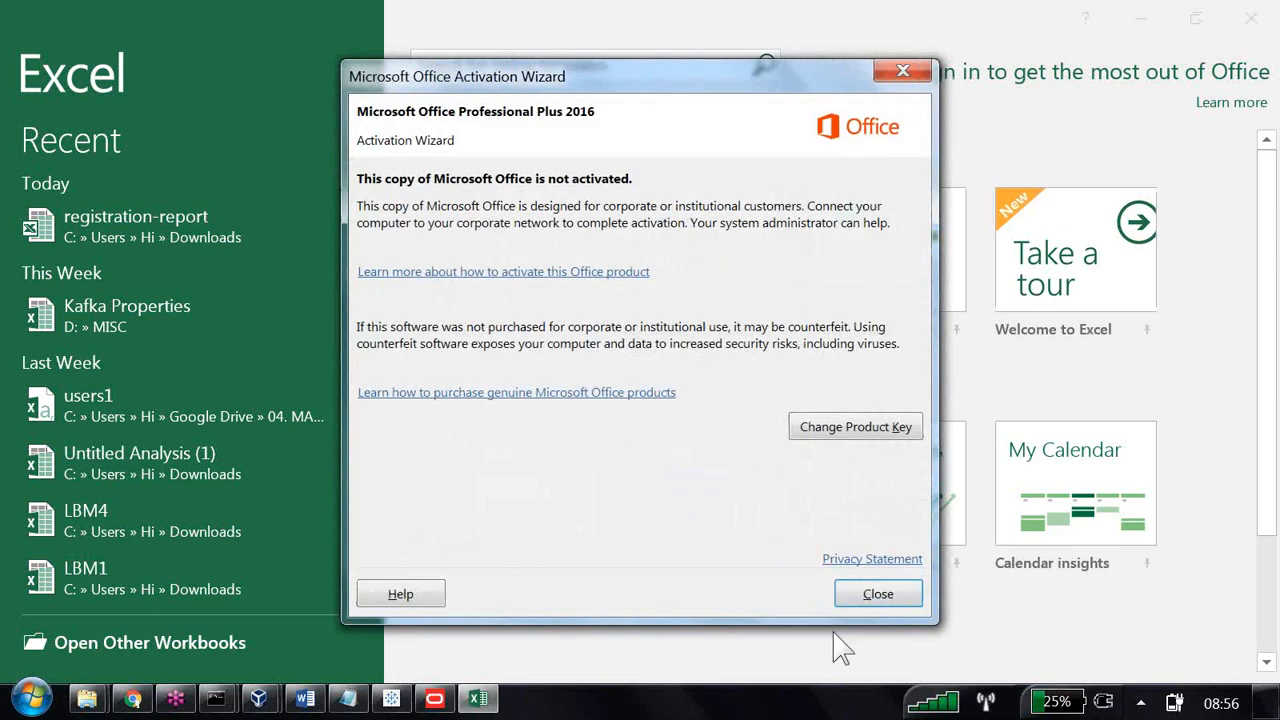
left_click(857, 596)
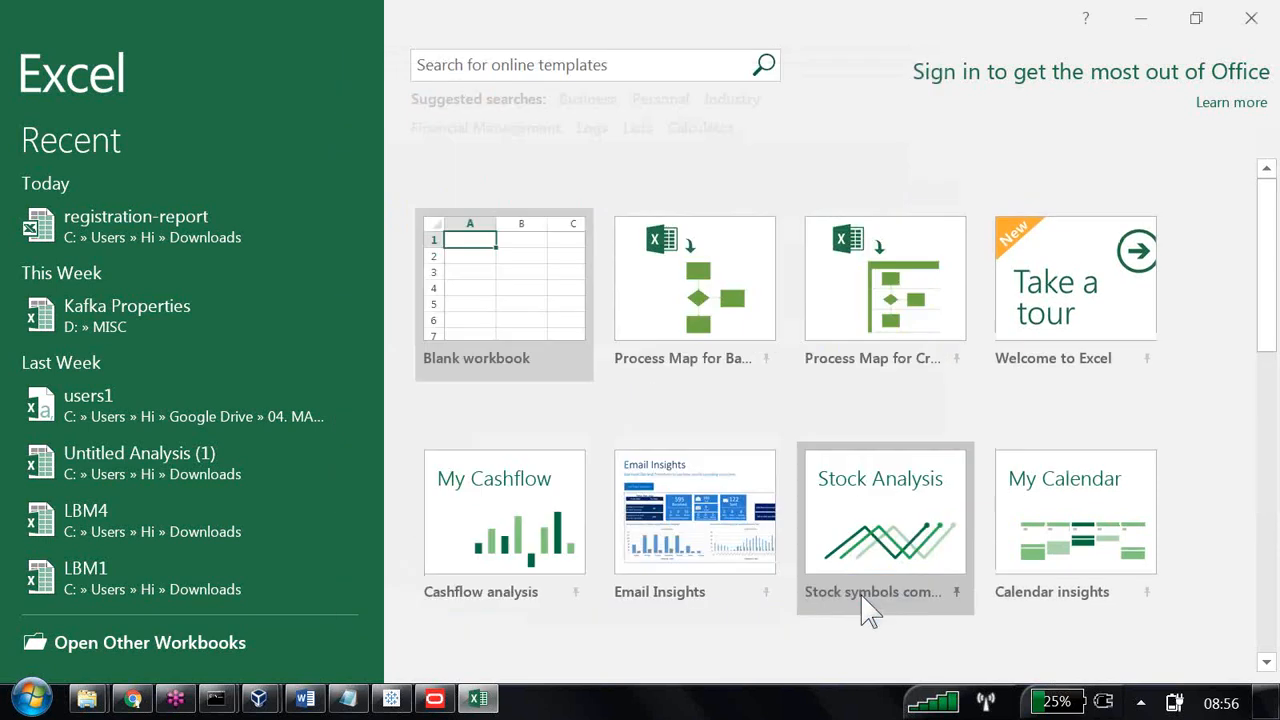
Launch Paint and enlarge the blank canvas to about 1583 × 608 px.
left_click(40, 694)
type("pa")
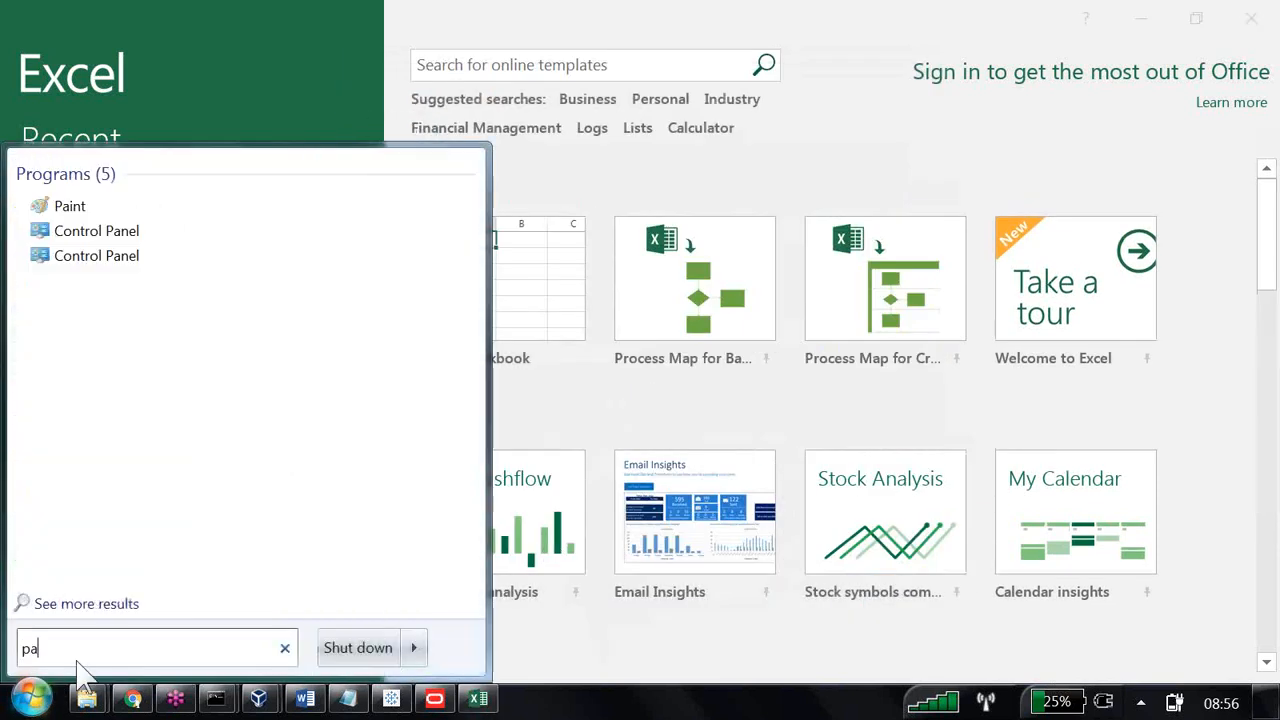
type("int")
key("Return")
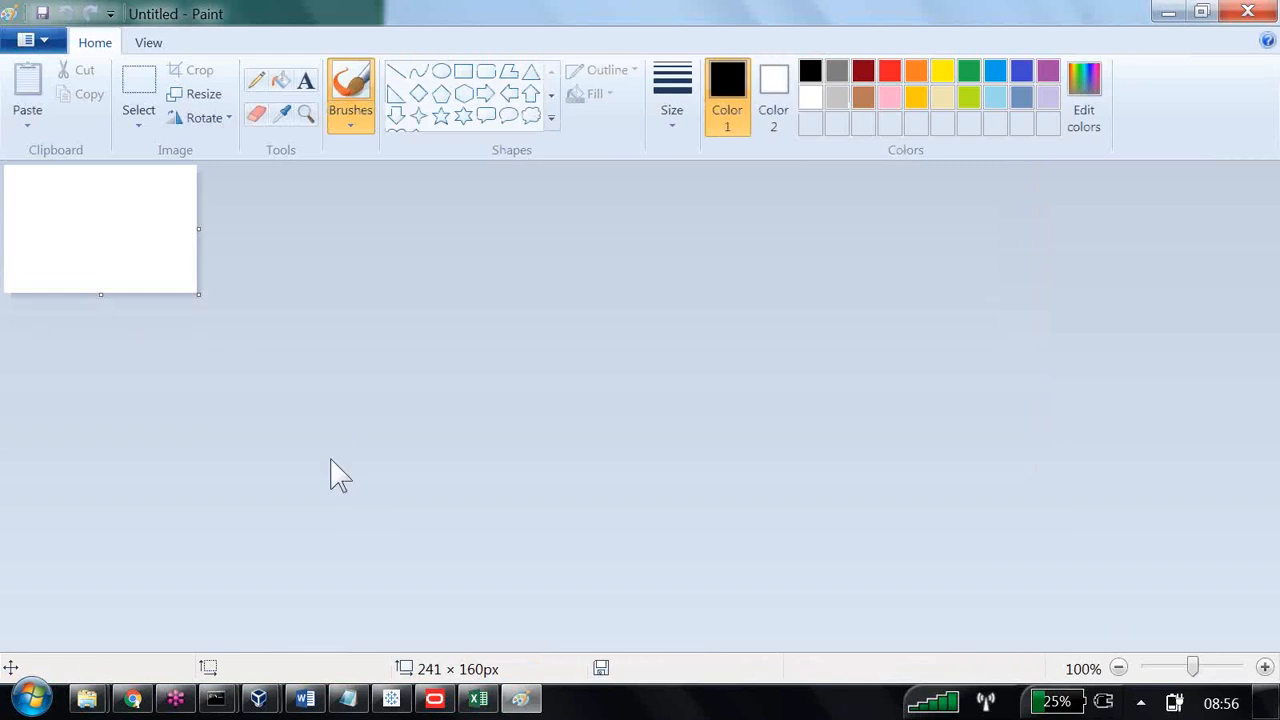
left_click_drag(199, 294, 1270, 665)
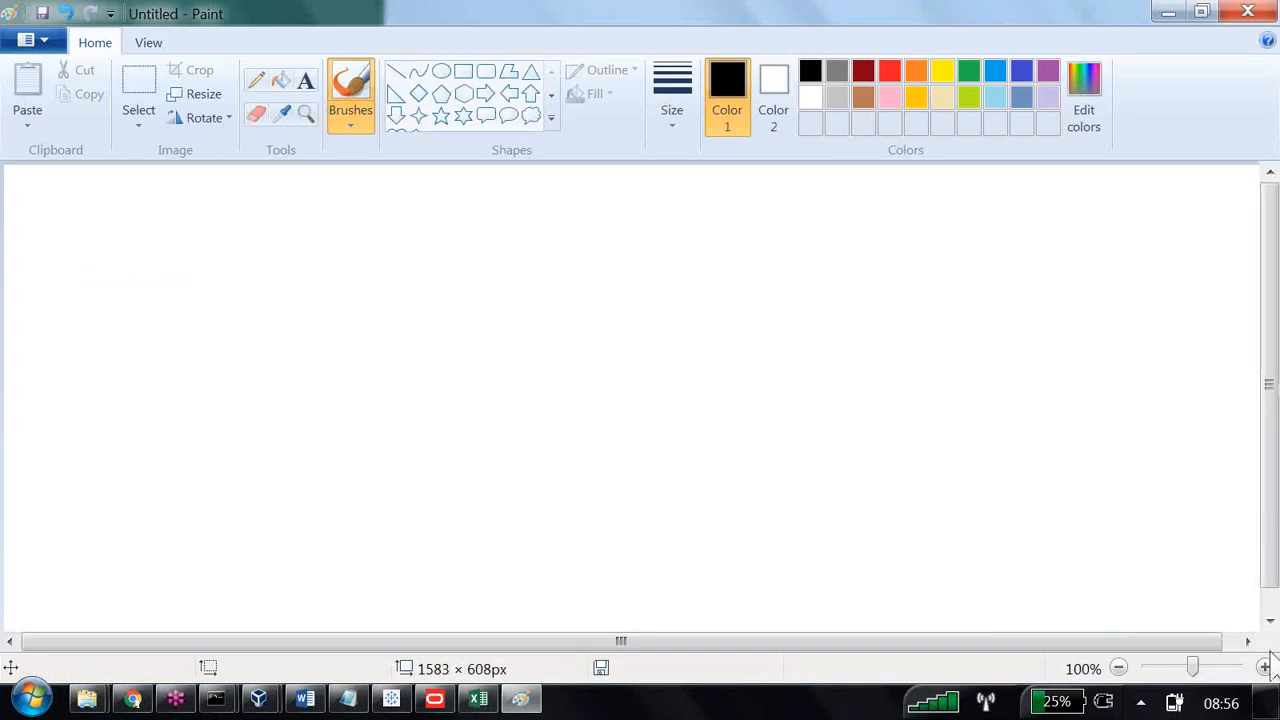
Draw a tall black rectangle outline about 129 × 293 px on the canvas.
left_click(472, 74)
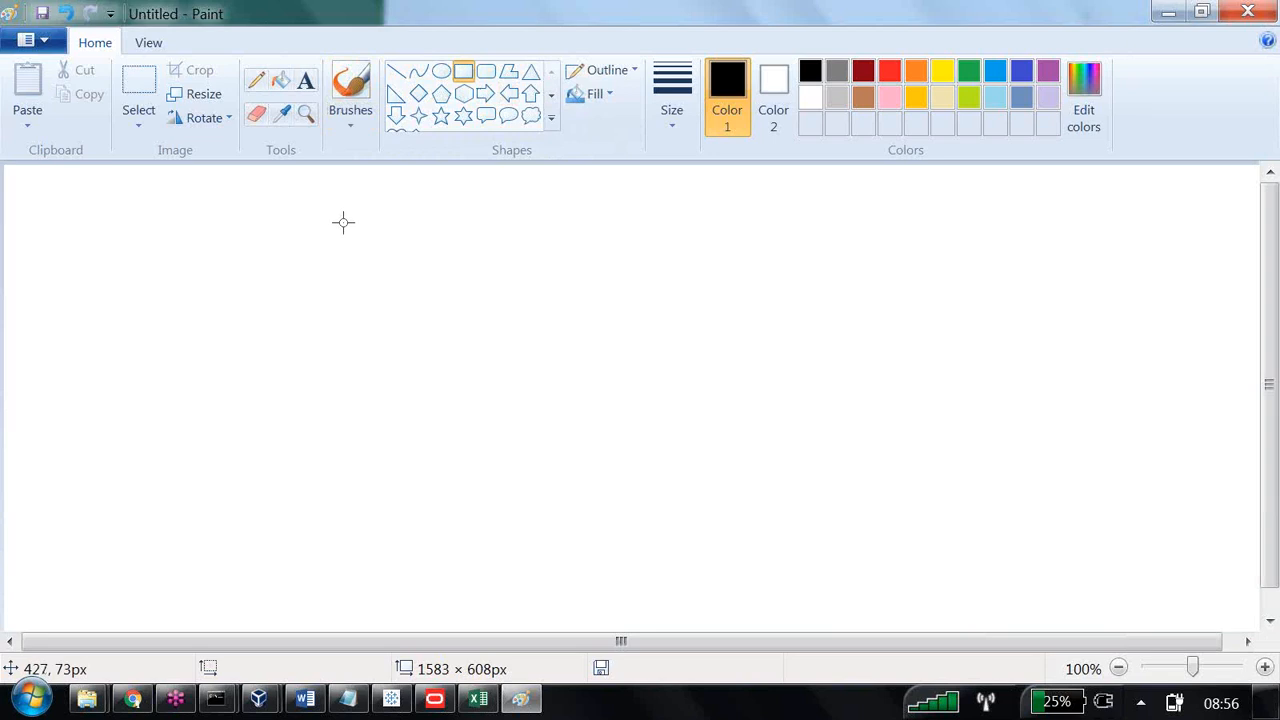
left_click_drag(343, 222, 446, 456)
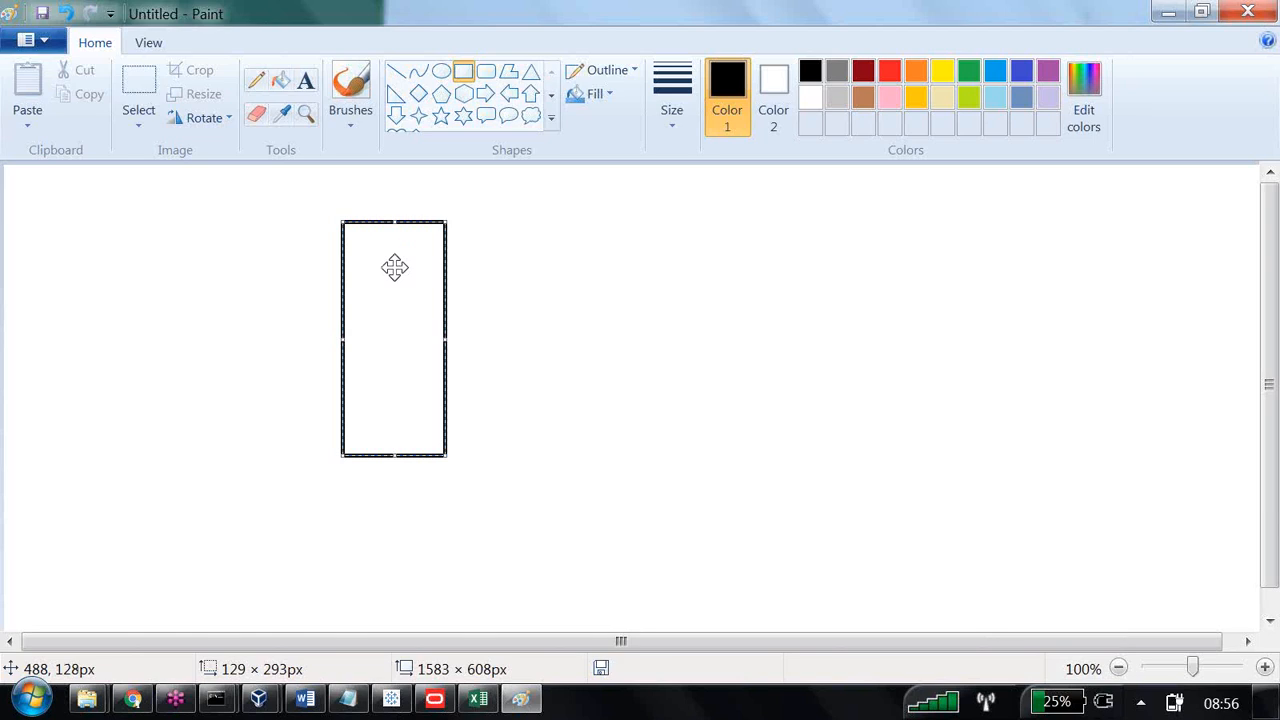
left_click(136, 95)
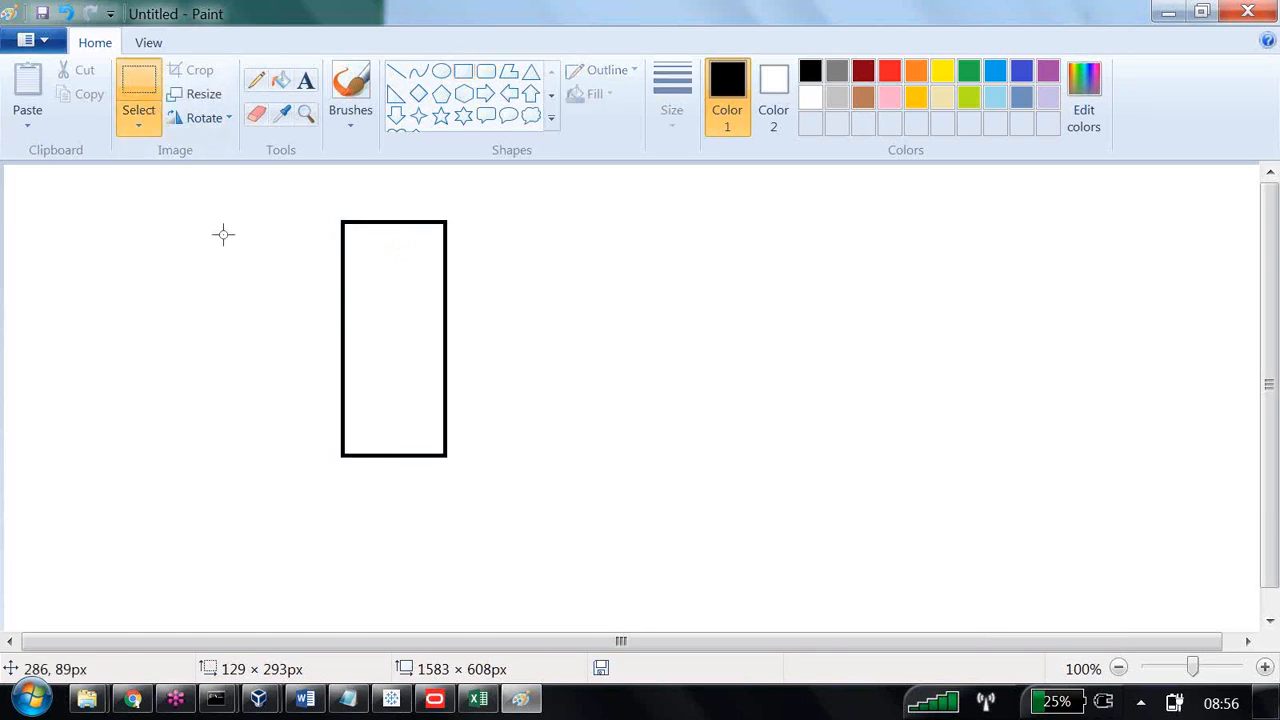
left_click_drag(223, 235, 280, 362)
Add the label RPD beside the rectangle in a text box about 189 × 295 px.
left_click(306, 80)
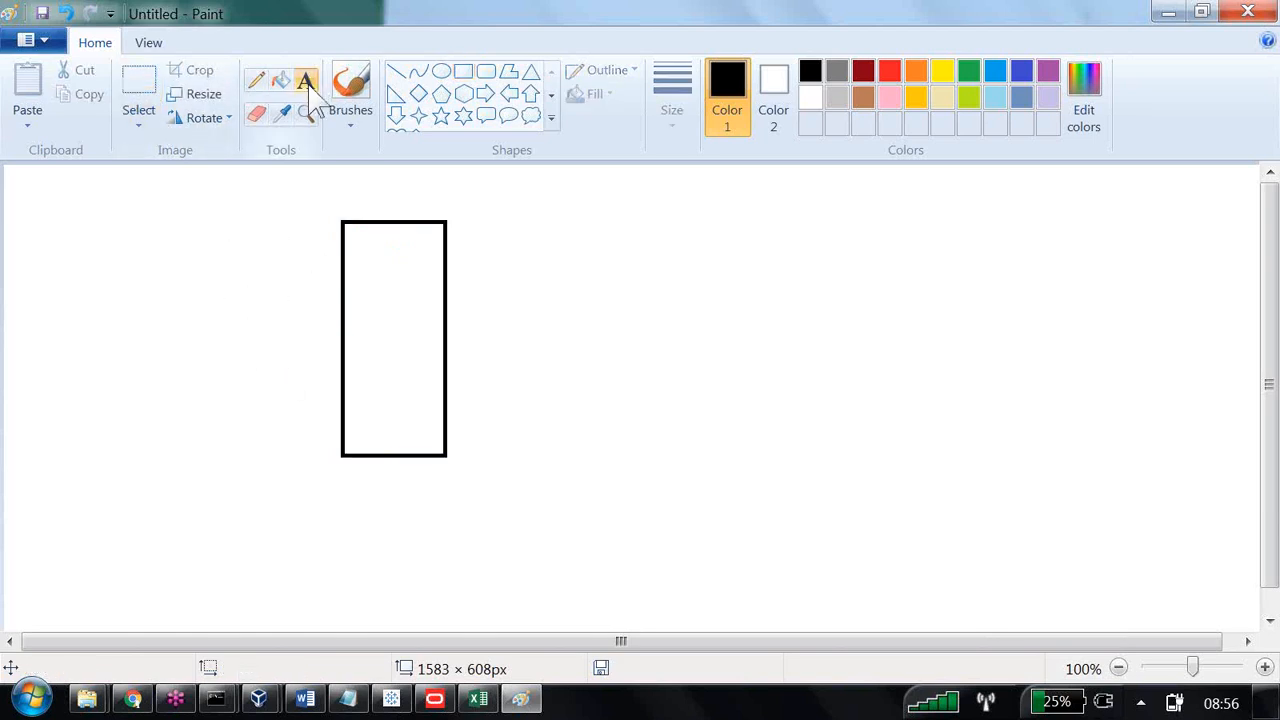
left_click_drag(492, 240, 672, 480)
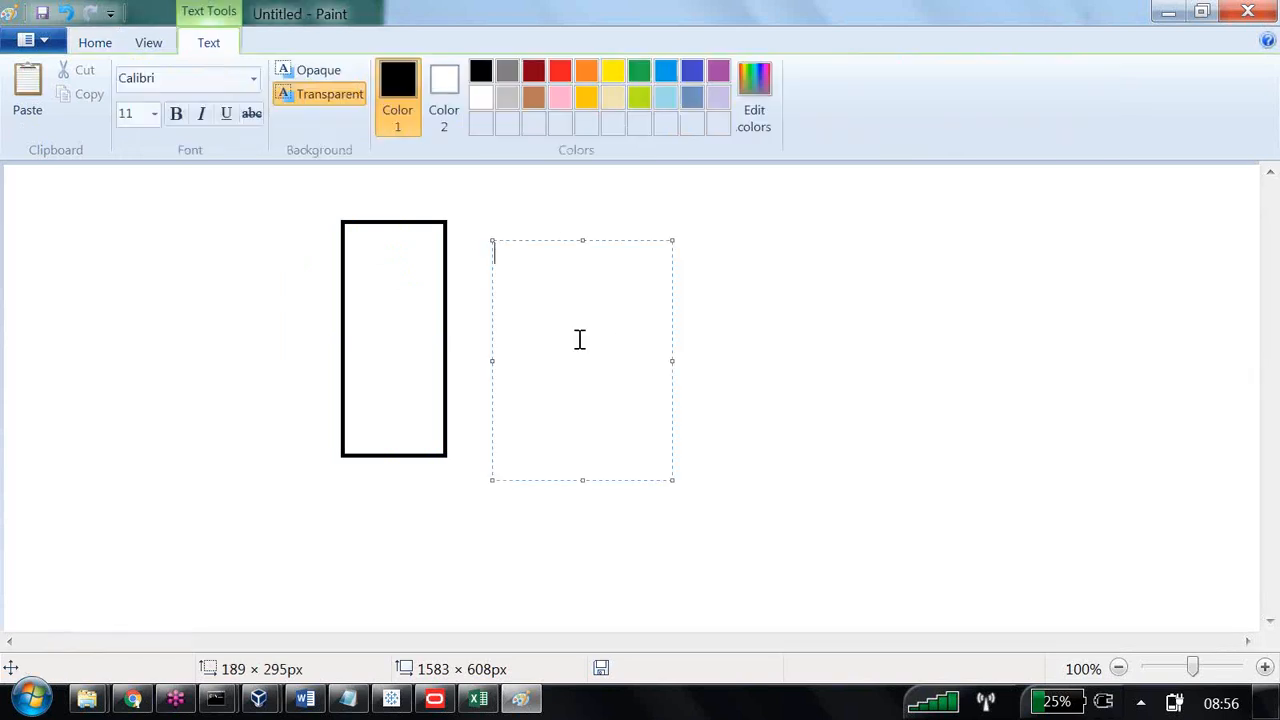
type("RPD")
left_click(837, 346)
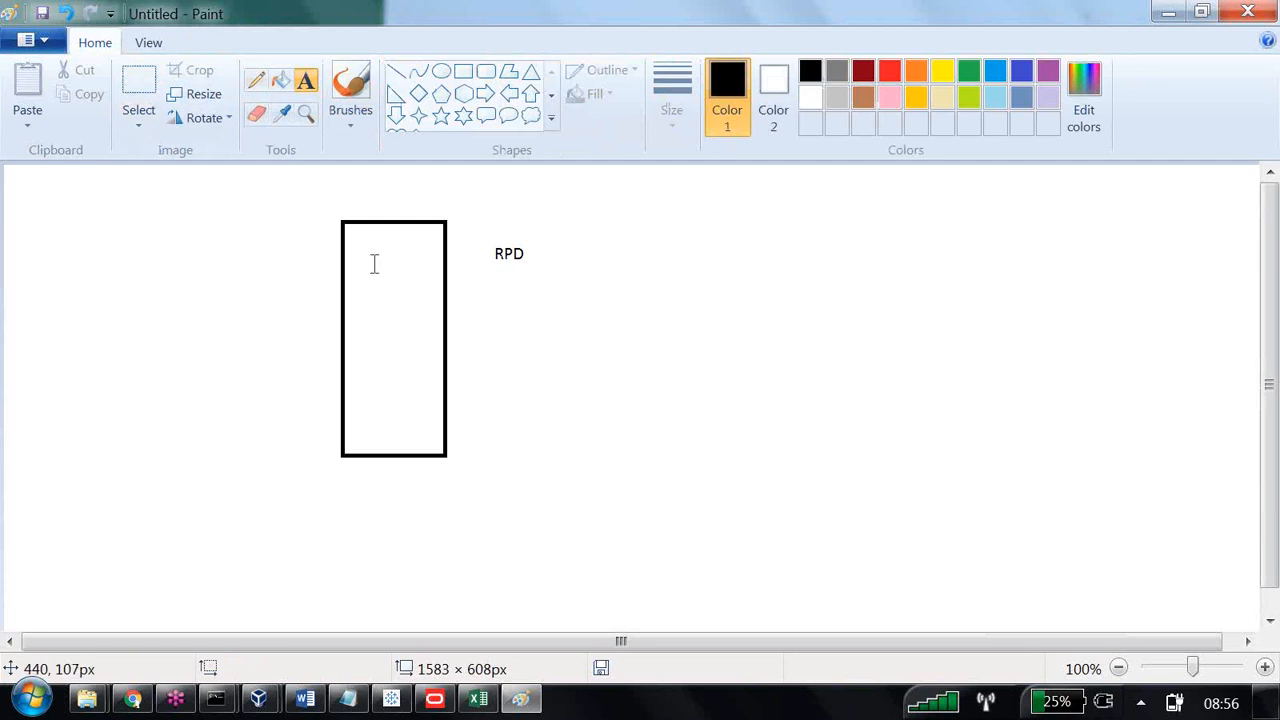
Add the label RPD inside the tall rectangle in a text box about 69 × 181 px.
left_click_drag(366, 251, 423, 399)
type("R")
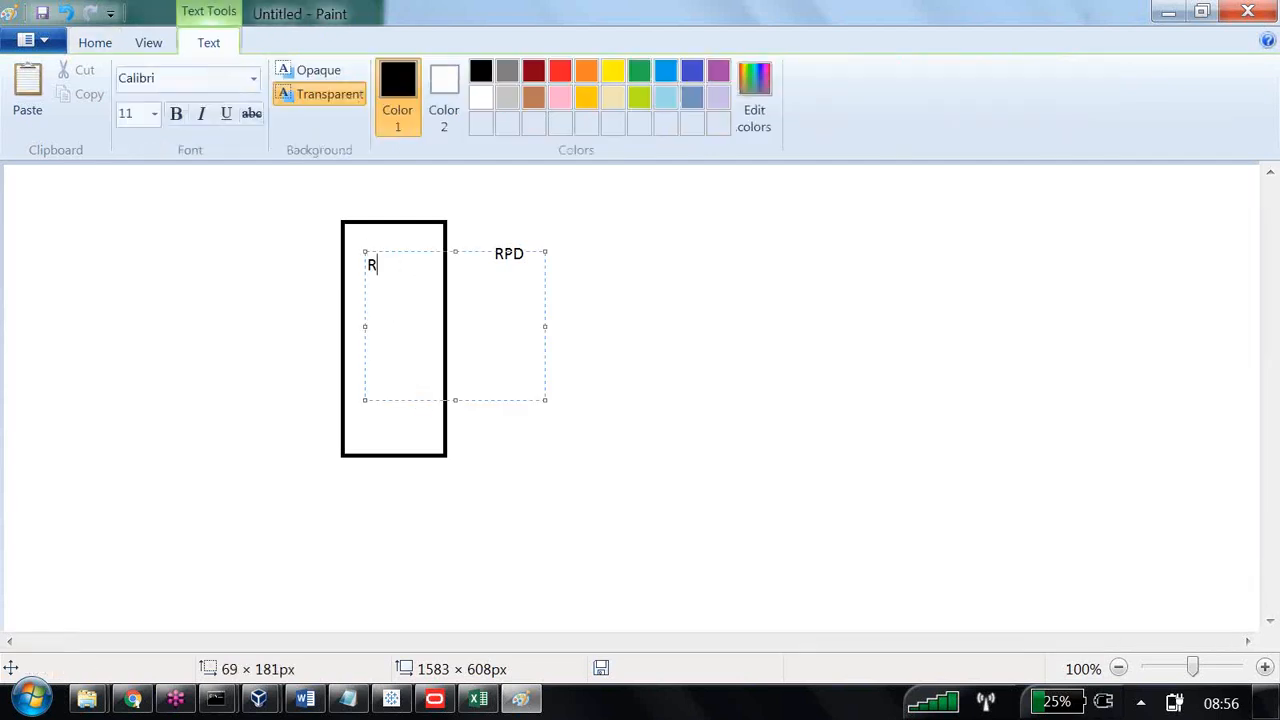
type("PD")
left_click(566, 197)
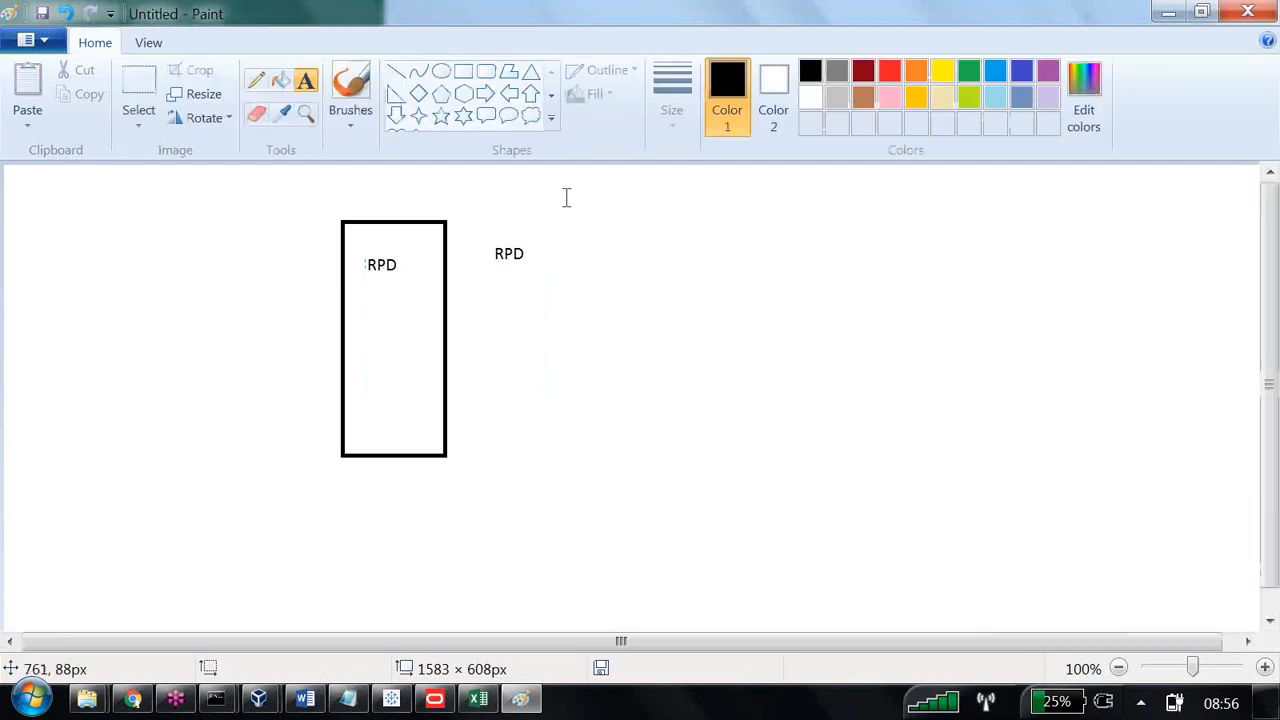
left_click(541, 250)
left_click_drag(472, 241, 560, 300)
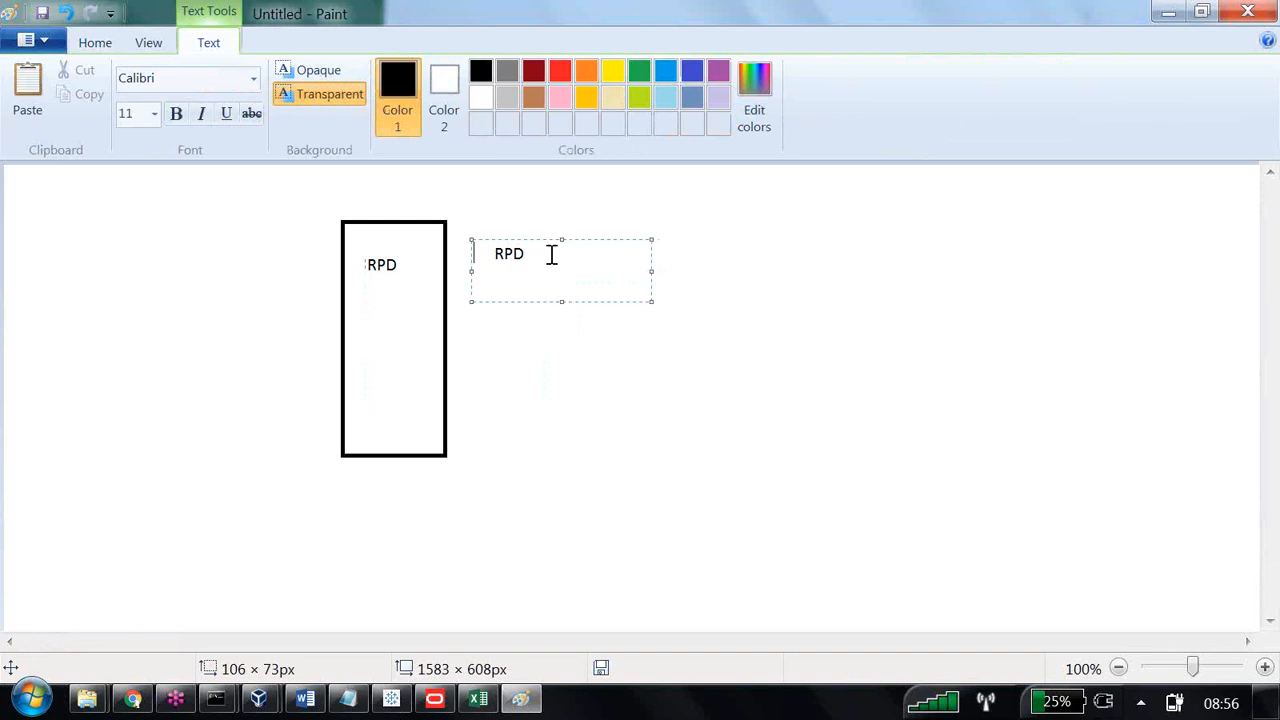
mouse_move(551, 254)
left_mouse_down()
mouse_move(480, 257)
mouse_move(541, 270)
left_mouse_up()
left_click(603, 434)
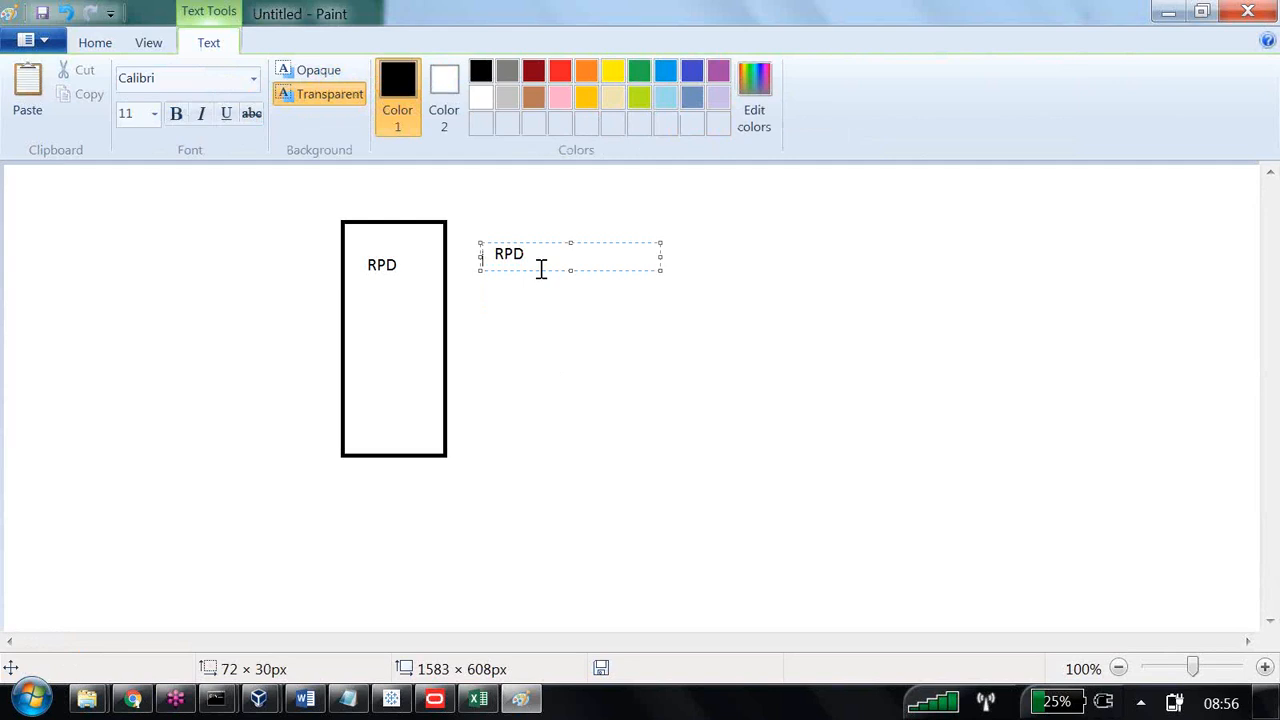
left_click(574, 377)
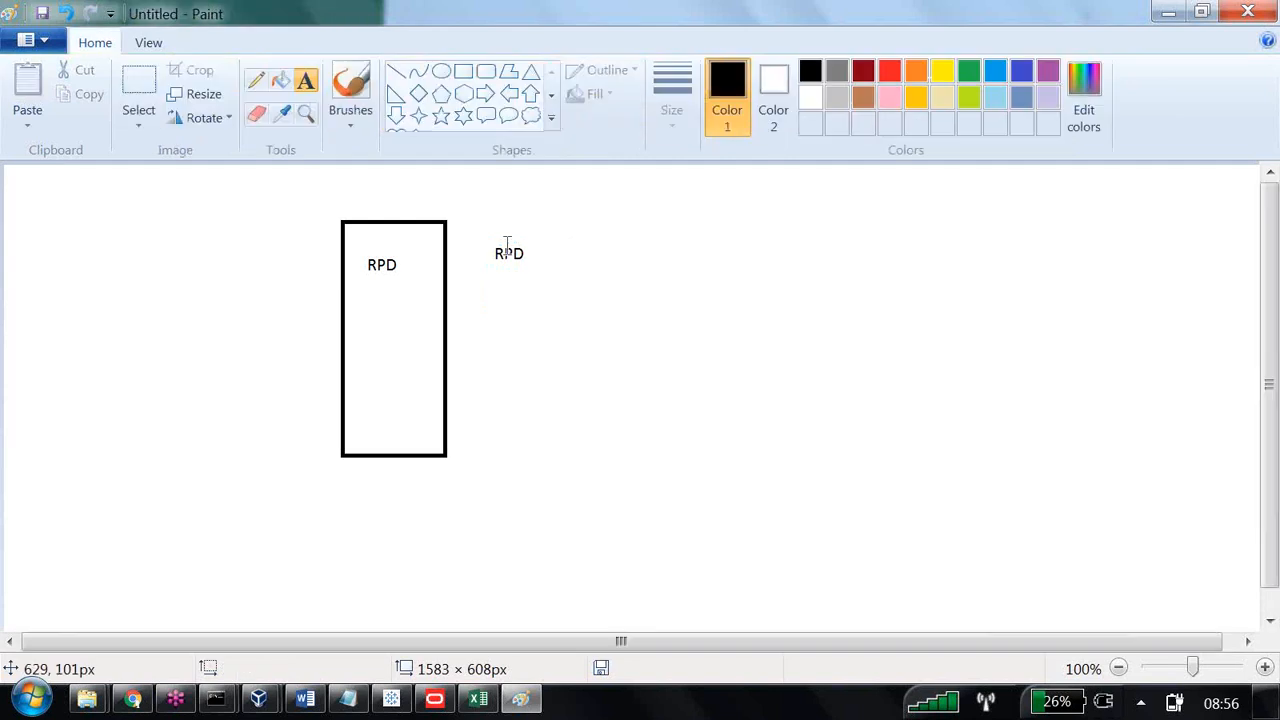
Erase the duplicate RPD label outside the rectangle.
left_click(503, 242)
left_click(500, 253)
left_click(257, 114)
mouse_move(495, 249)
left_mouse_down()
mouse_move(502, 258)
mouse_move(477, 253)
mouse_move(527, 250)
left_mouse_up()
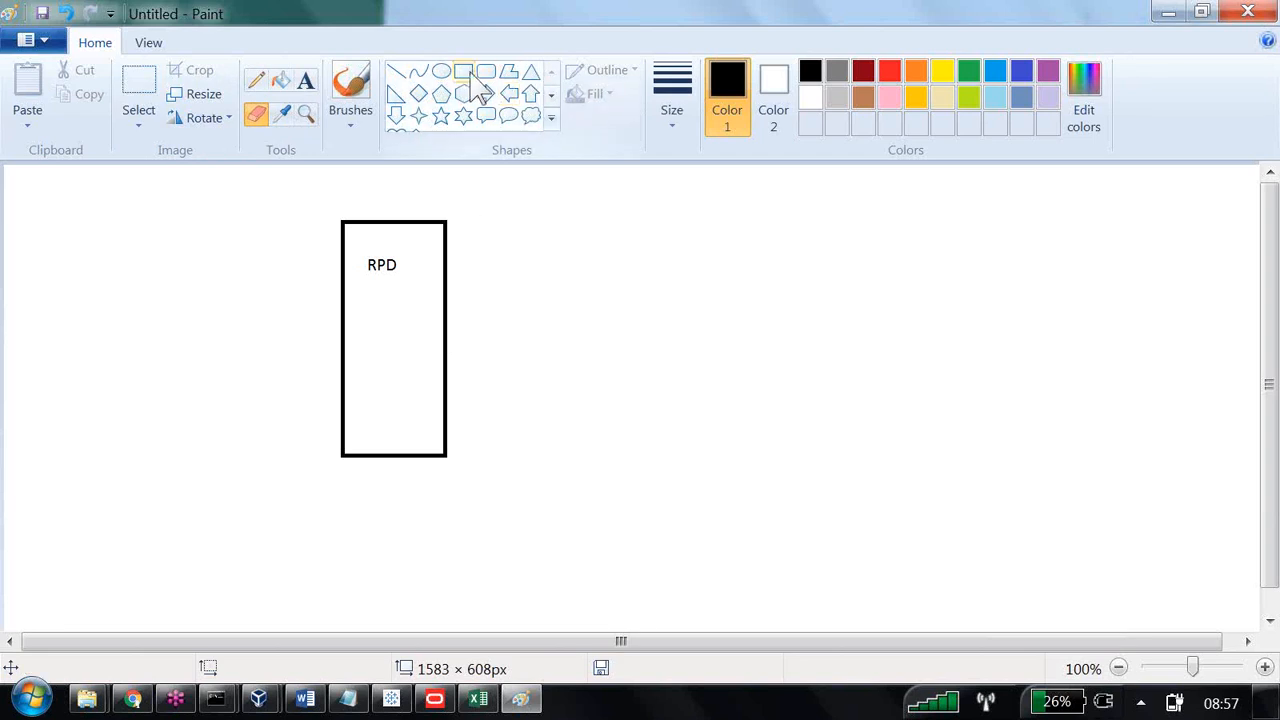
Draw a second tall rectangle about 161 × 304 px to the left of the RPD box.
left_click(551, 122)
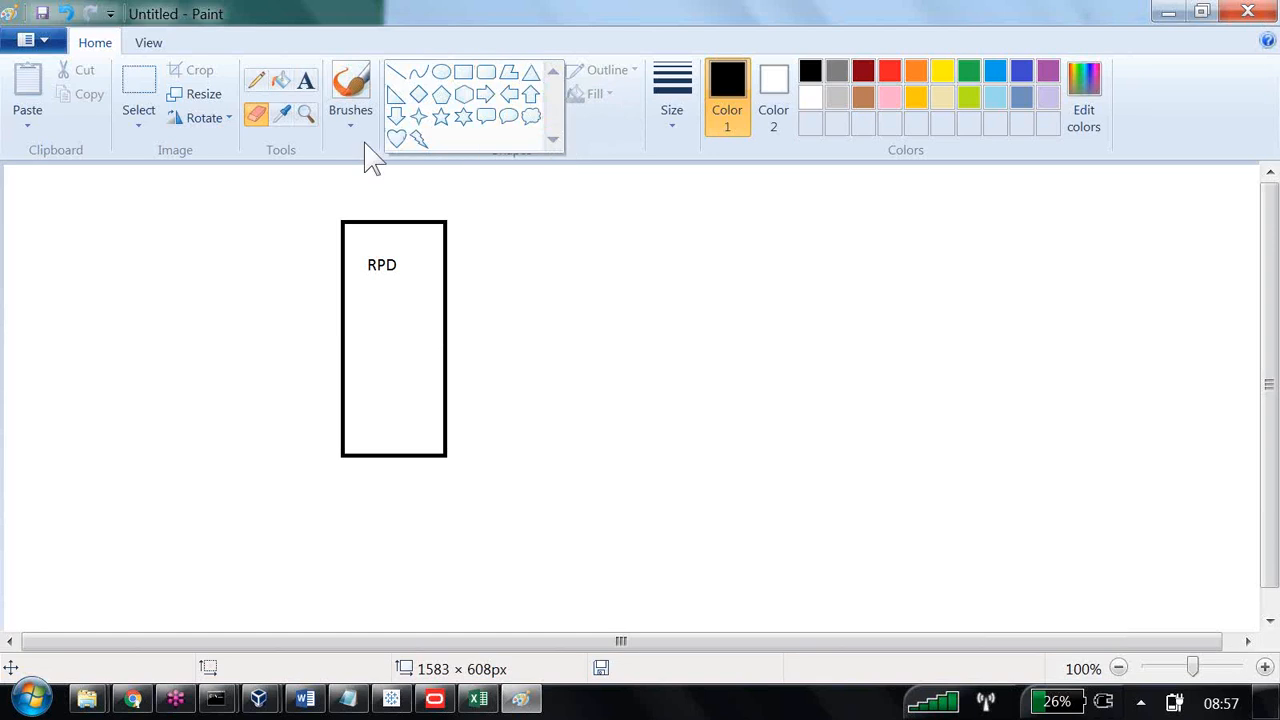
left_click(463, 73)
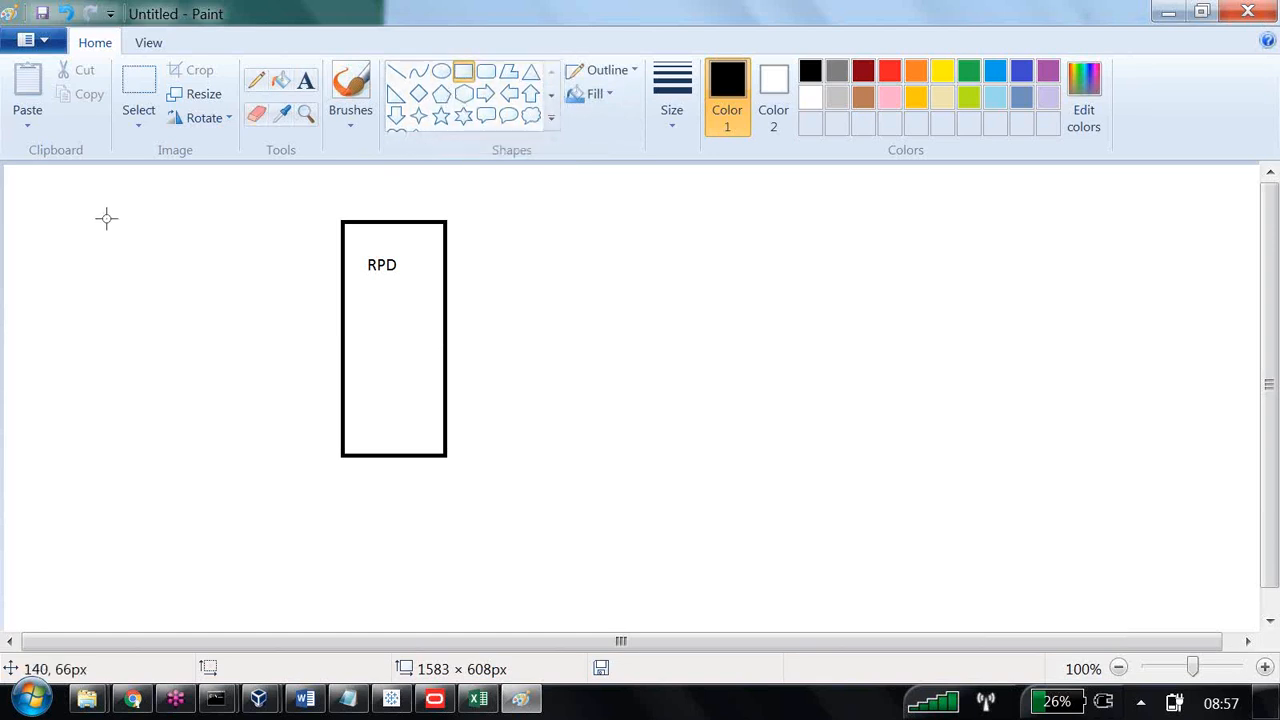
left_click_drag(112, 216, 240, 460)
Label the new rectangle Oracle Database and list Supplier2, d1_customer2, d1_calendar2, d1_orders2 and d1_products2 below a blank line.
left_click(305, 80)
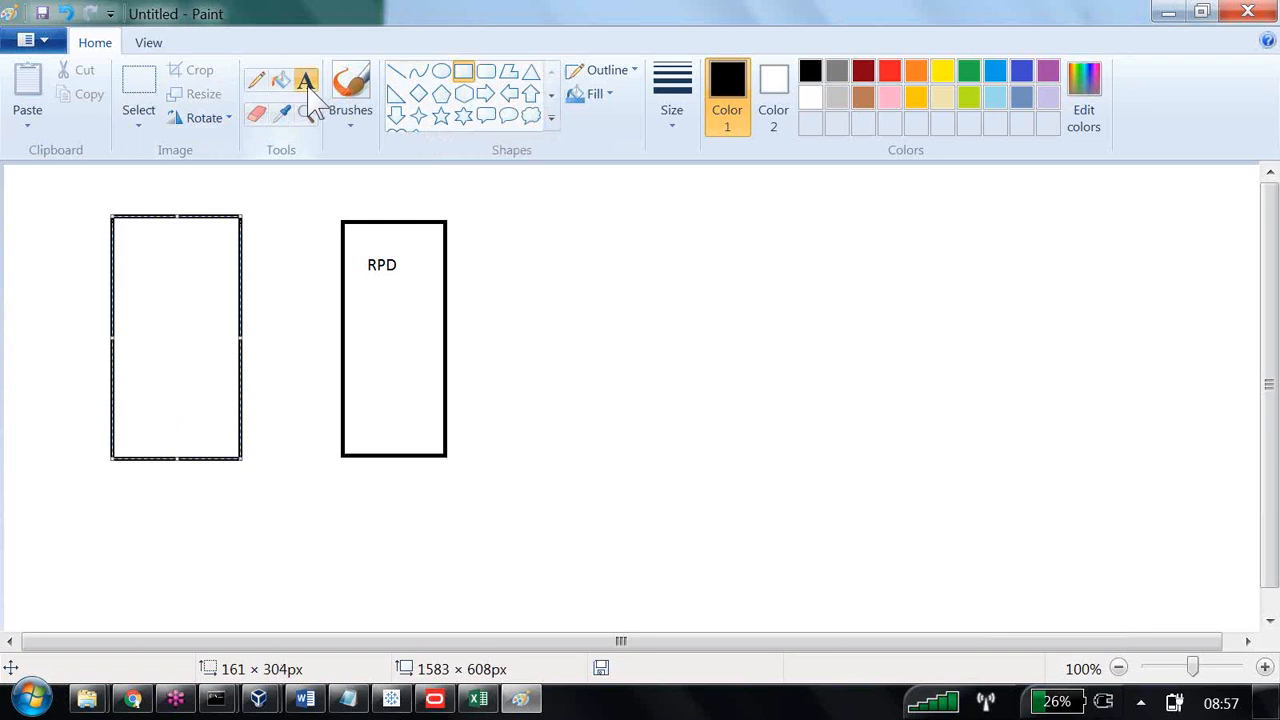
left_click_drag(136, 256, 198, 393)
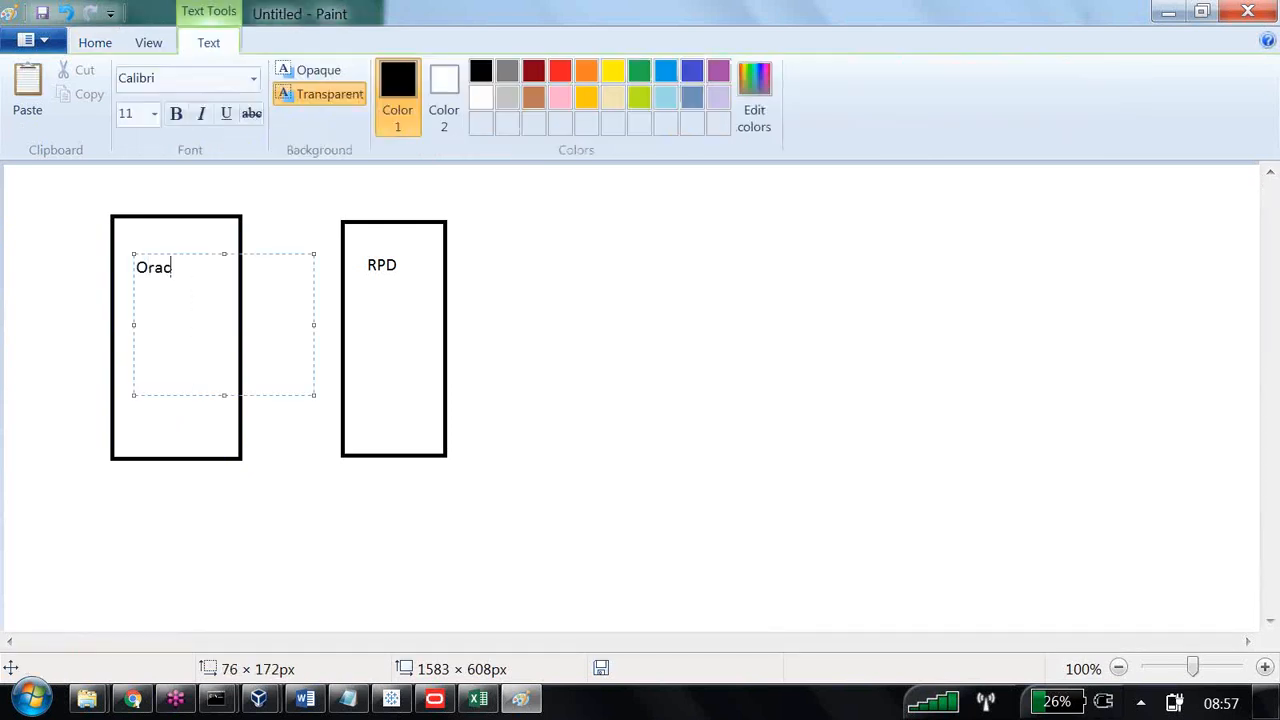
type("Oracle Database")
key("Return")
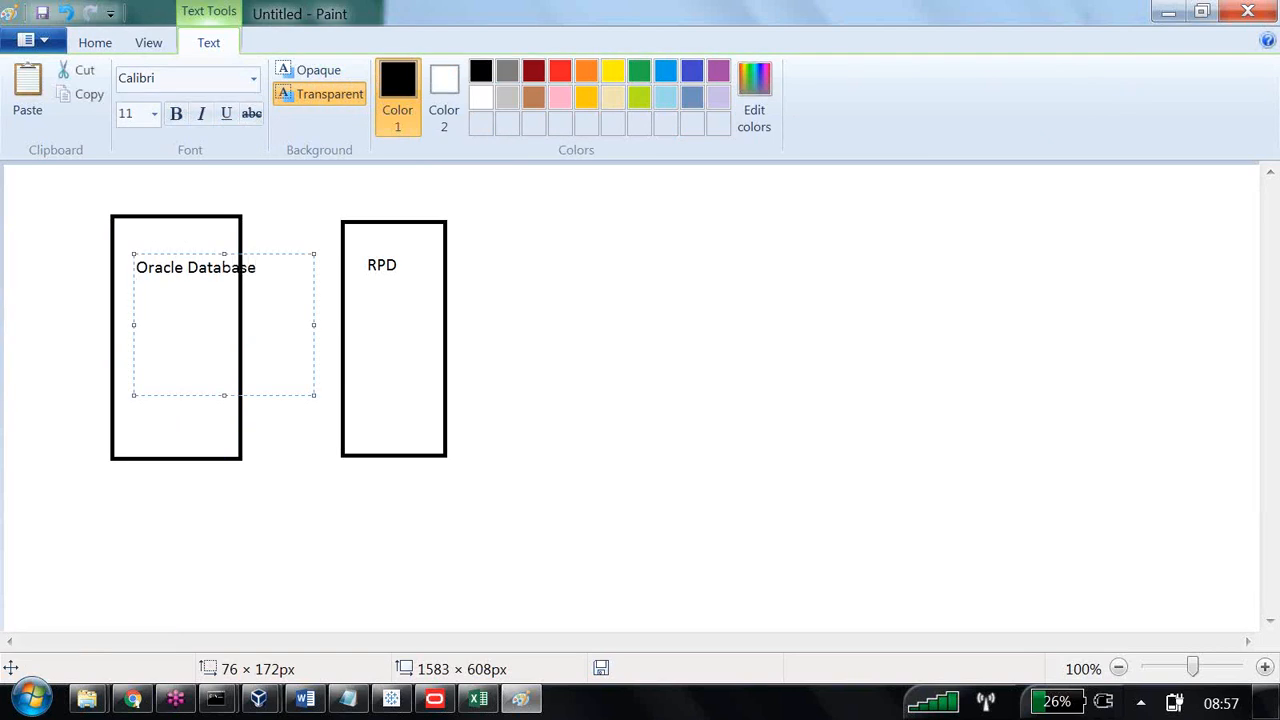
type("Suppli")
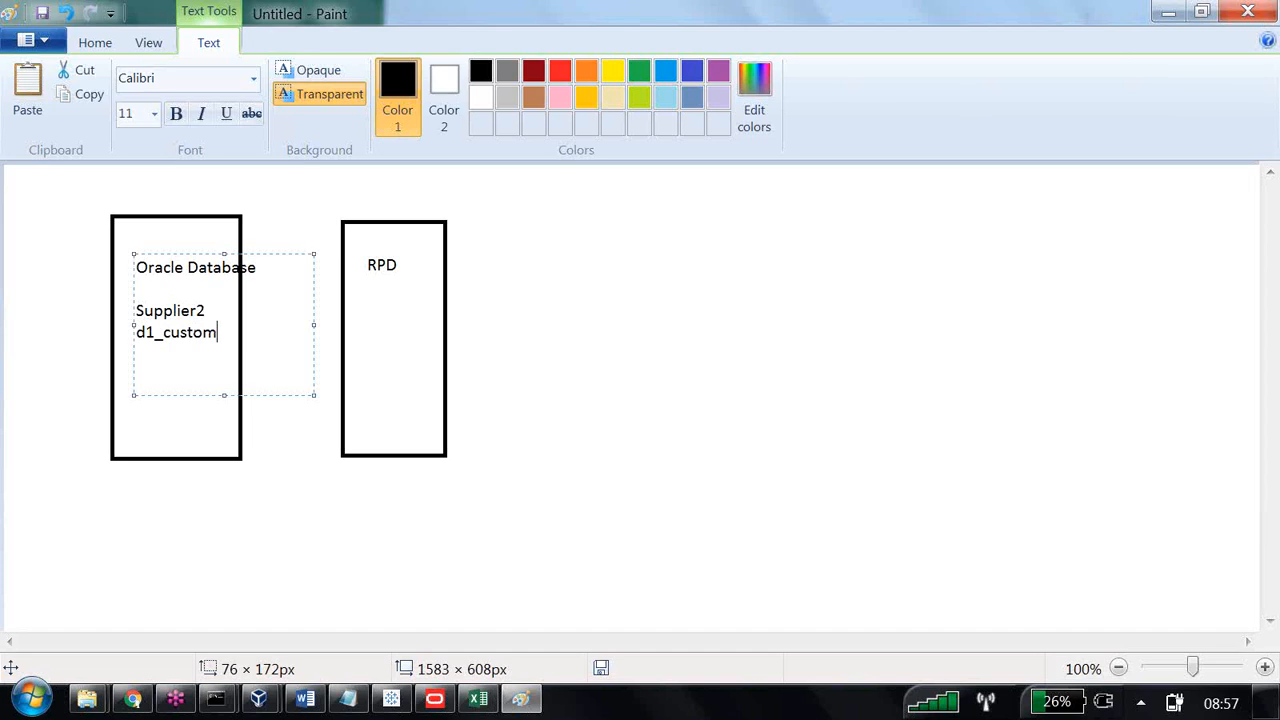
type("er2")
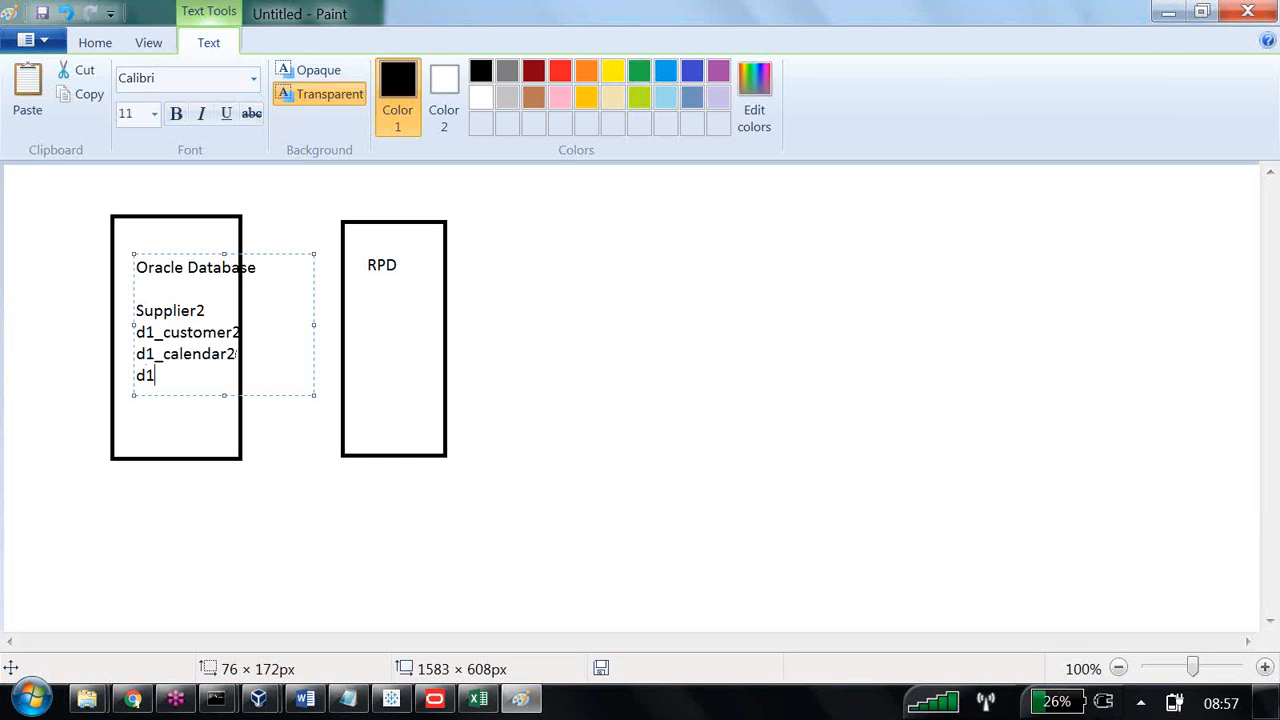
type("rders2")
key("Return")
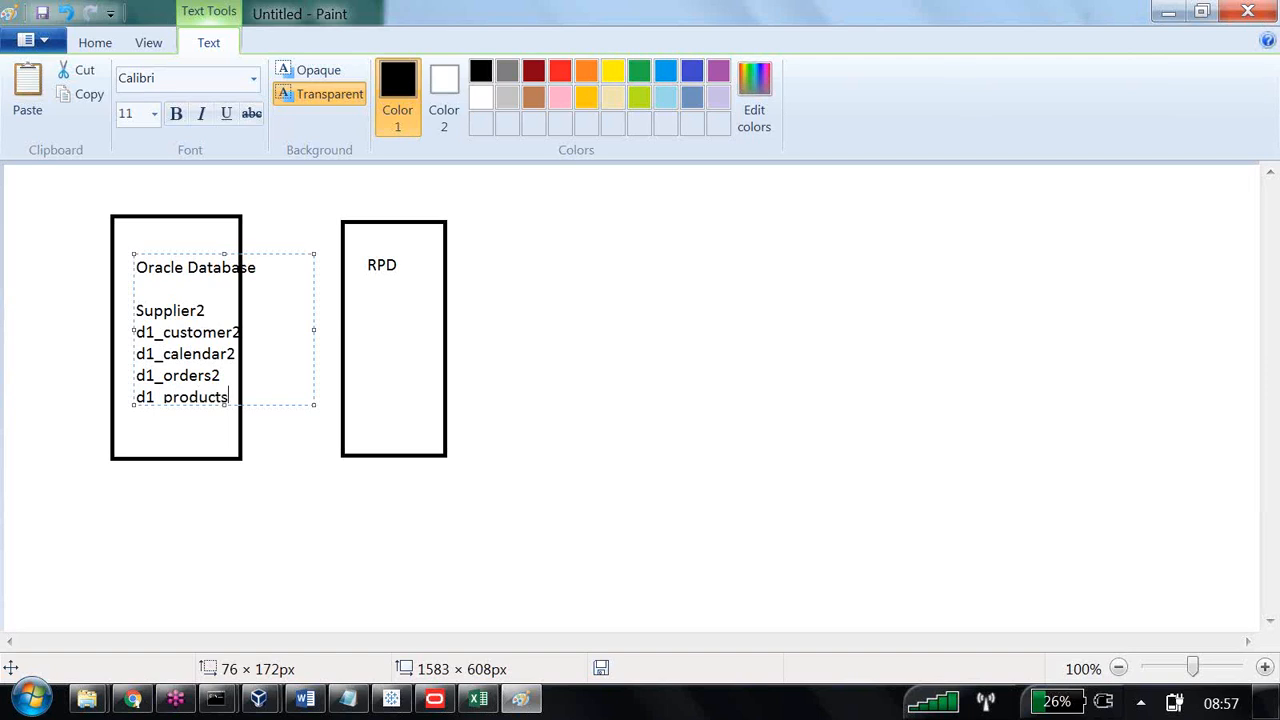
left_click(214, 517)
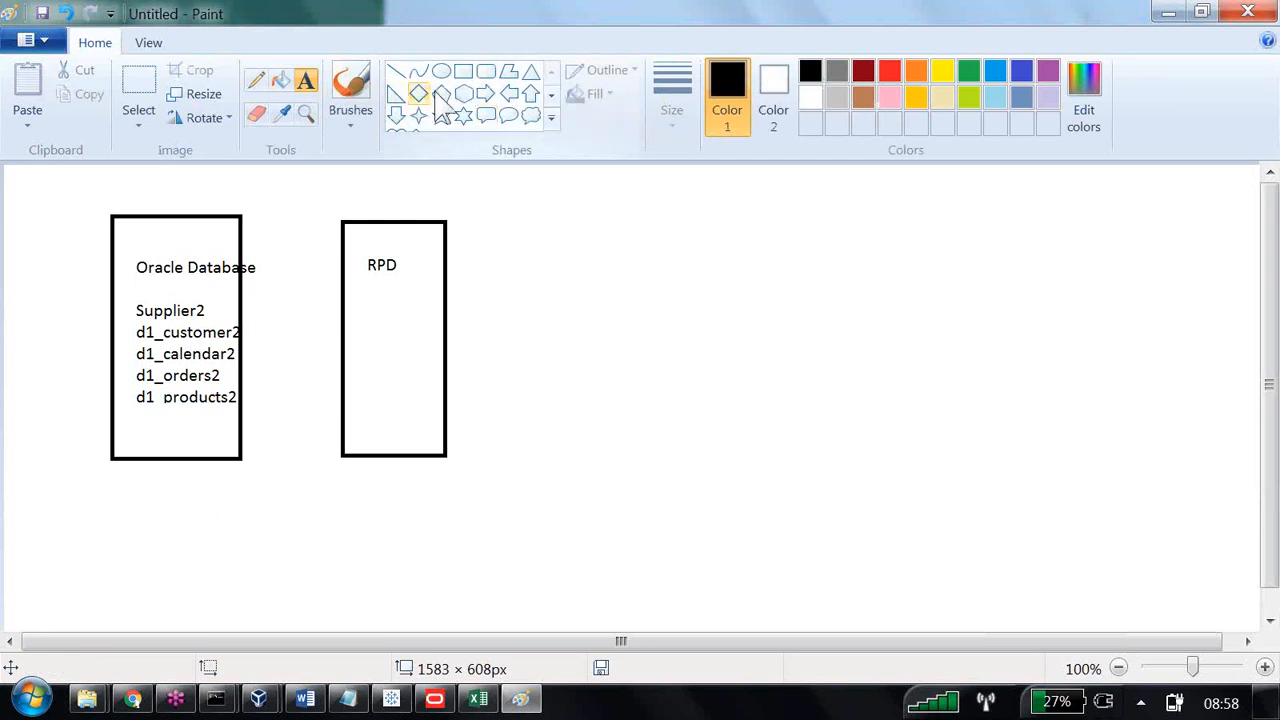
Draw a right-pointing block arrow from the Oracle Database box to the RPD box.
left_click(550, 118)
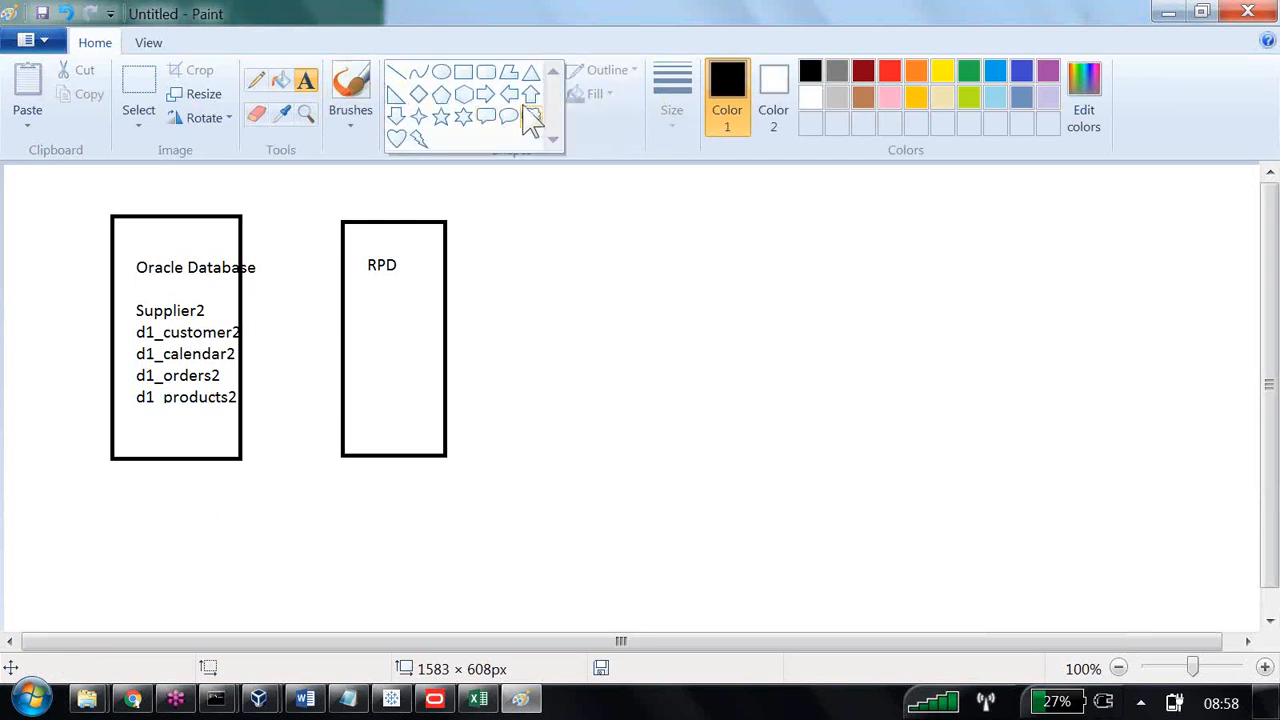
left_click(486, 92)
left_click_drag(215, 305, 345, 370)
left_click(357, 523)
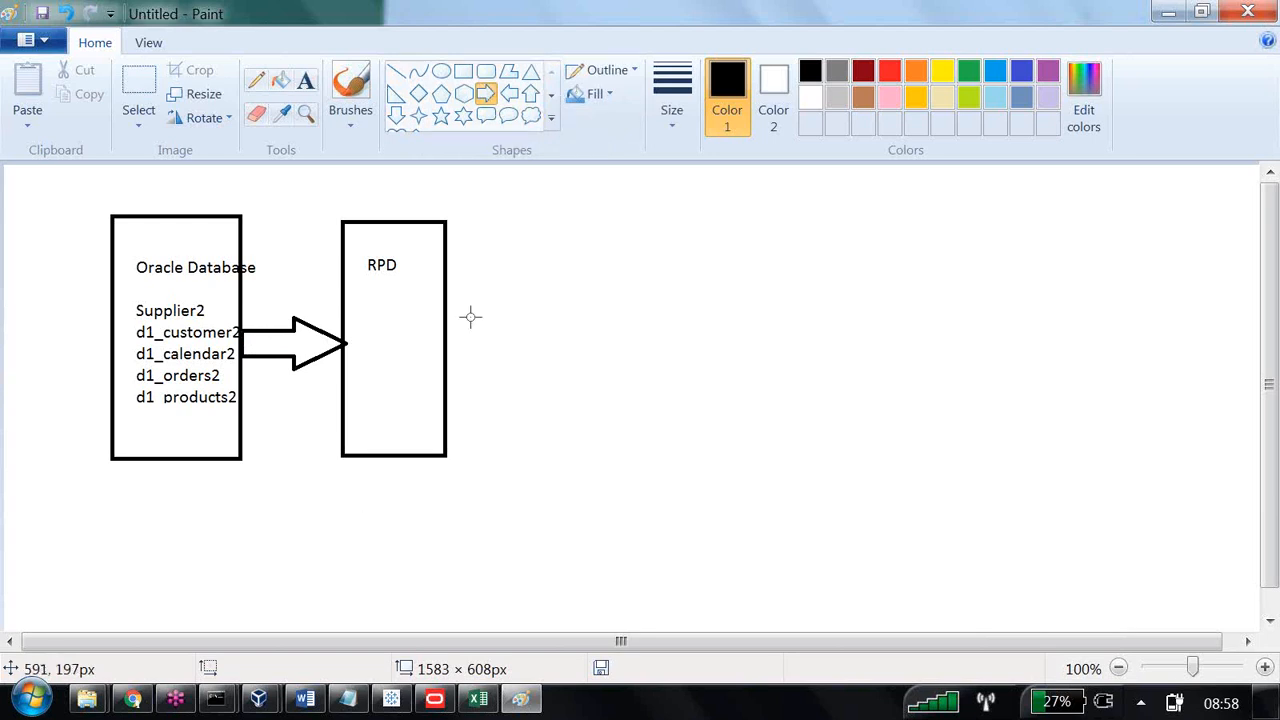
Draw three rectangles stacked to the right of the RPD box, about 141 × 93, 177 × 94 and 160 × 100 px from top to bottom.
left_click(463, 71)
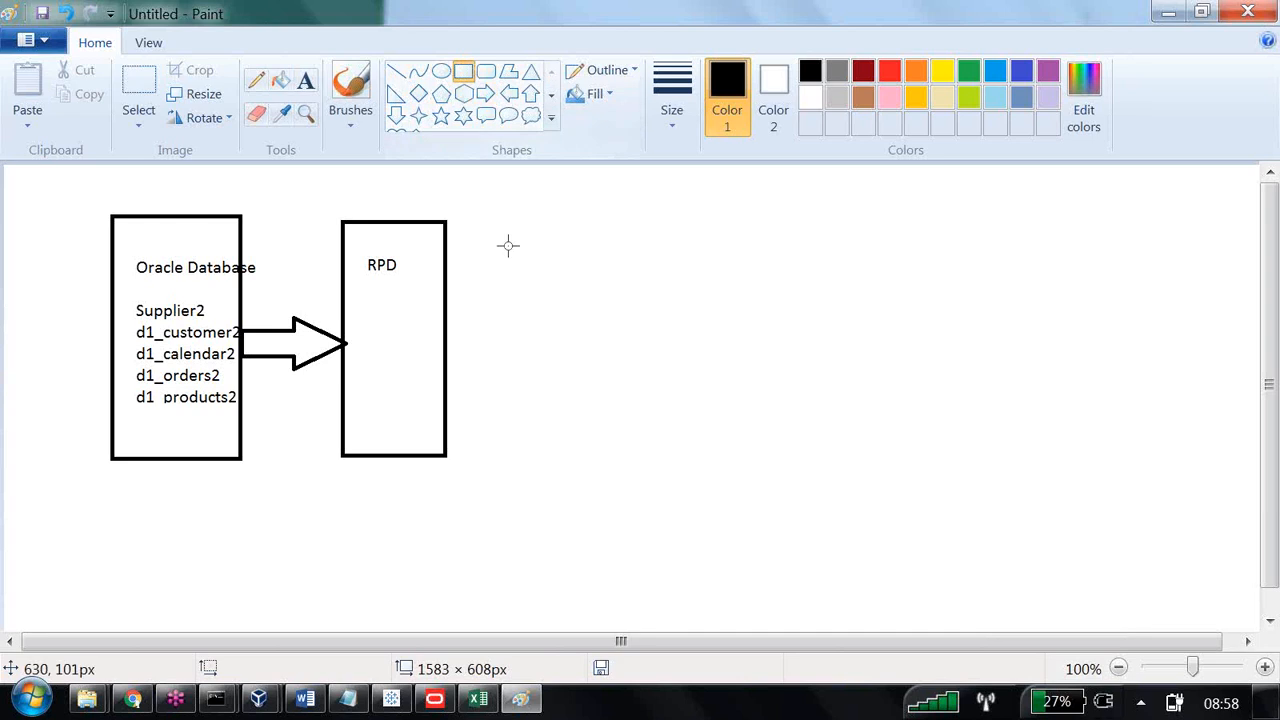
left_click_drag(516, 230, 631, 302)
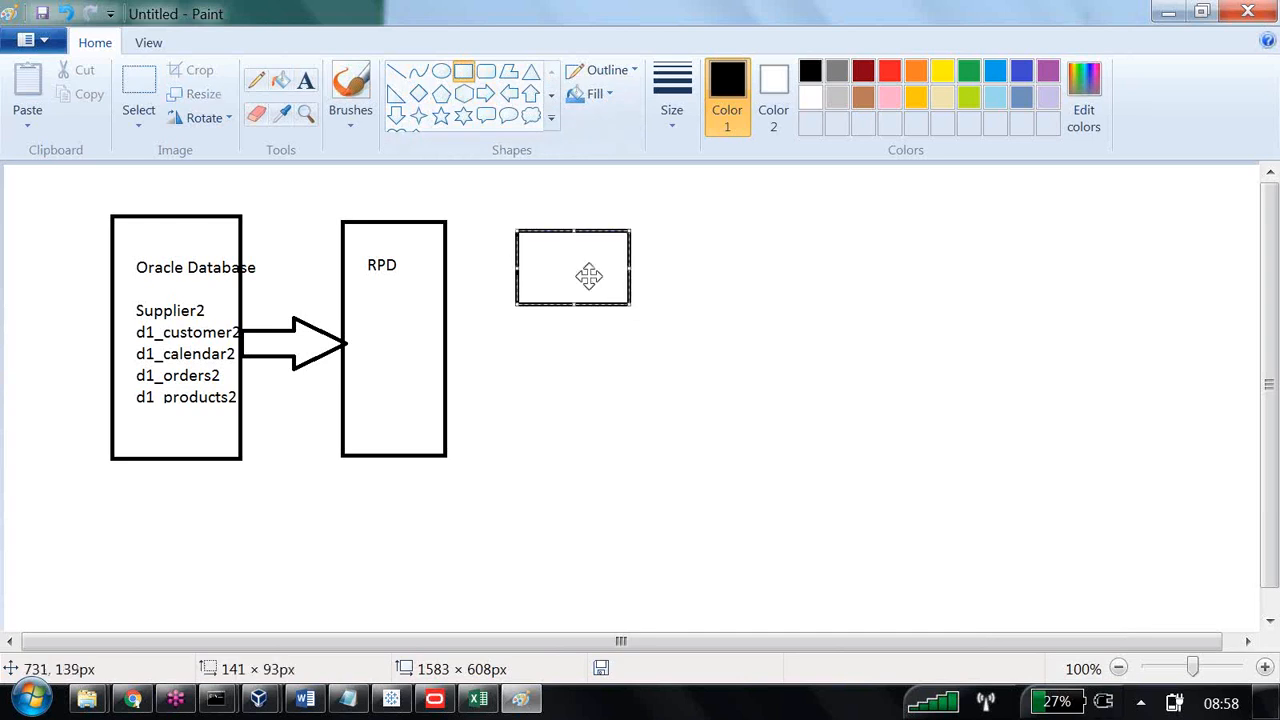
left_click_drag(512, 343, 655, 418)
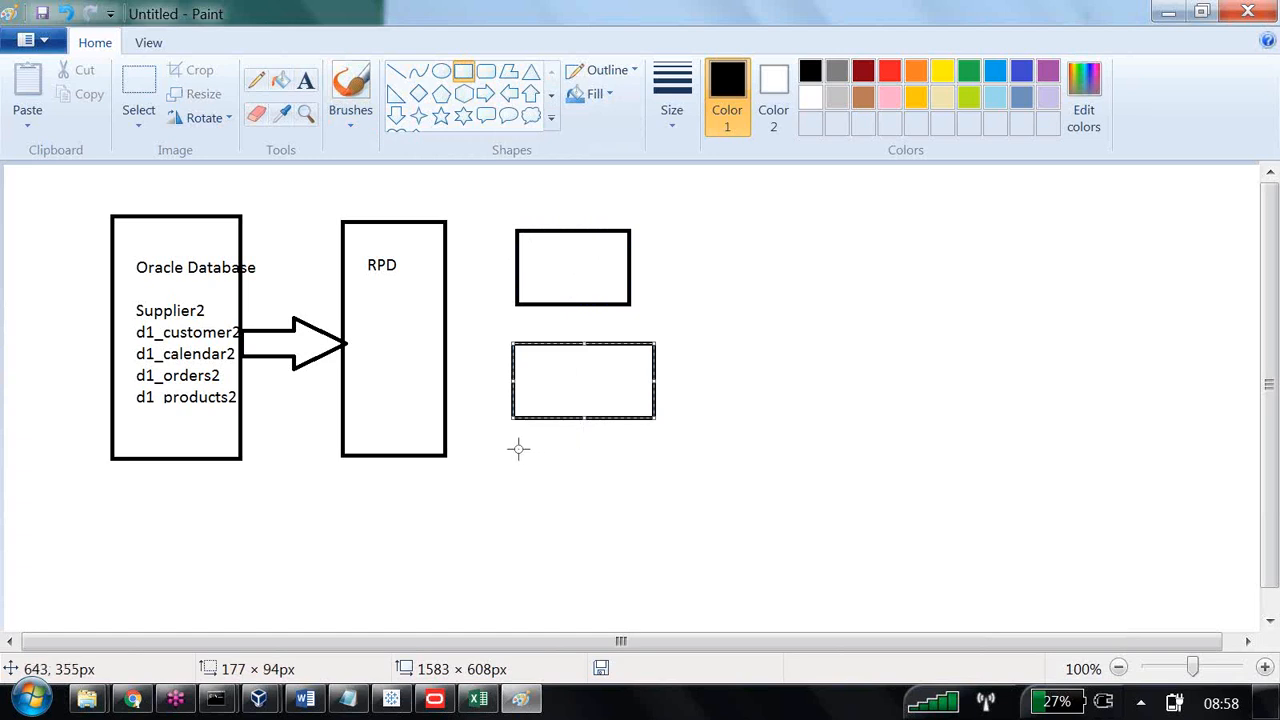
left_click_drag(532, 521, 663, 603)
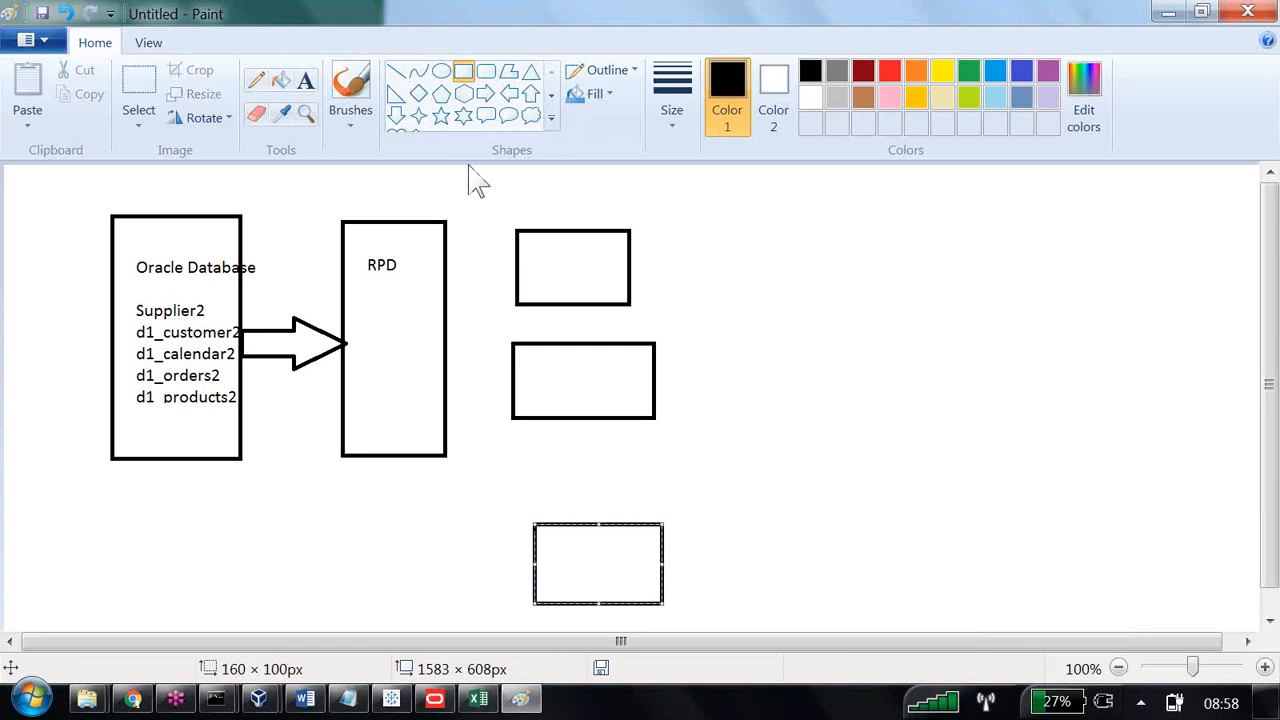
Label the uppermost of the three small rectangles "Region wise dollars" in a text box about 96 × 55 px.
left_click(306, 80)
left_click_drag(540, 248, 622, 294)
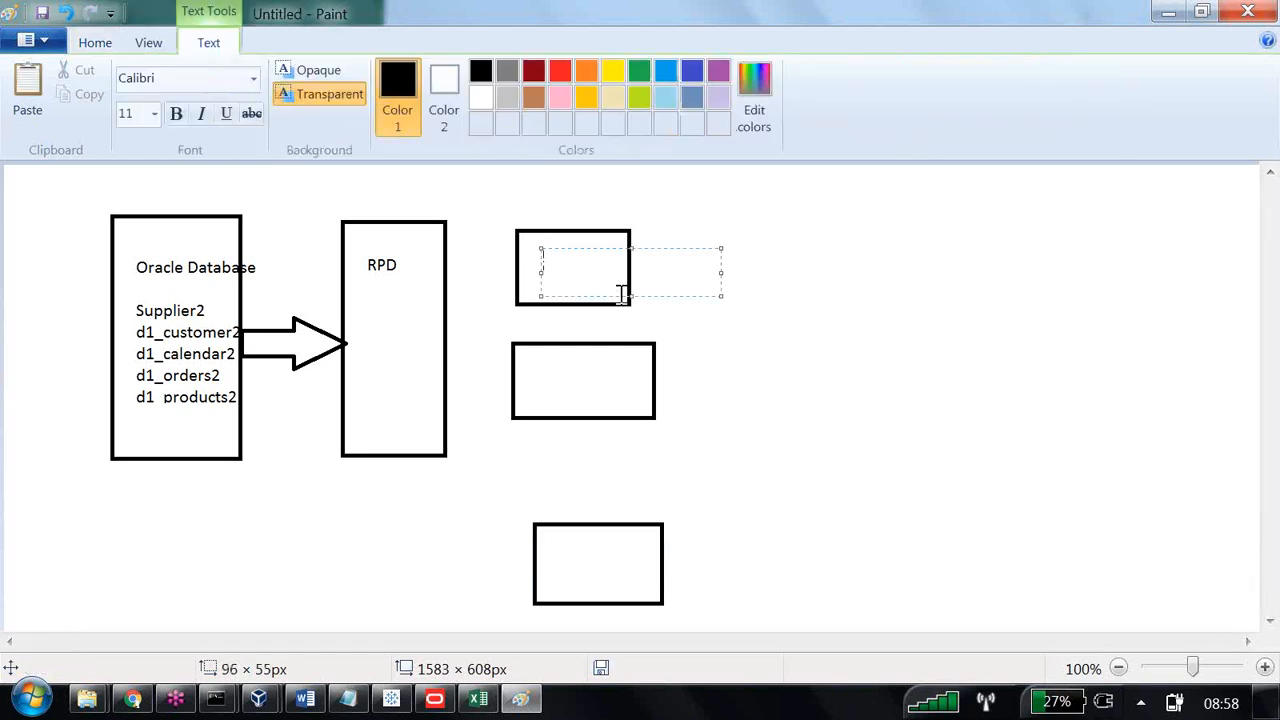
type("Region wise dolla")
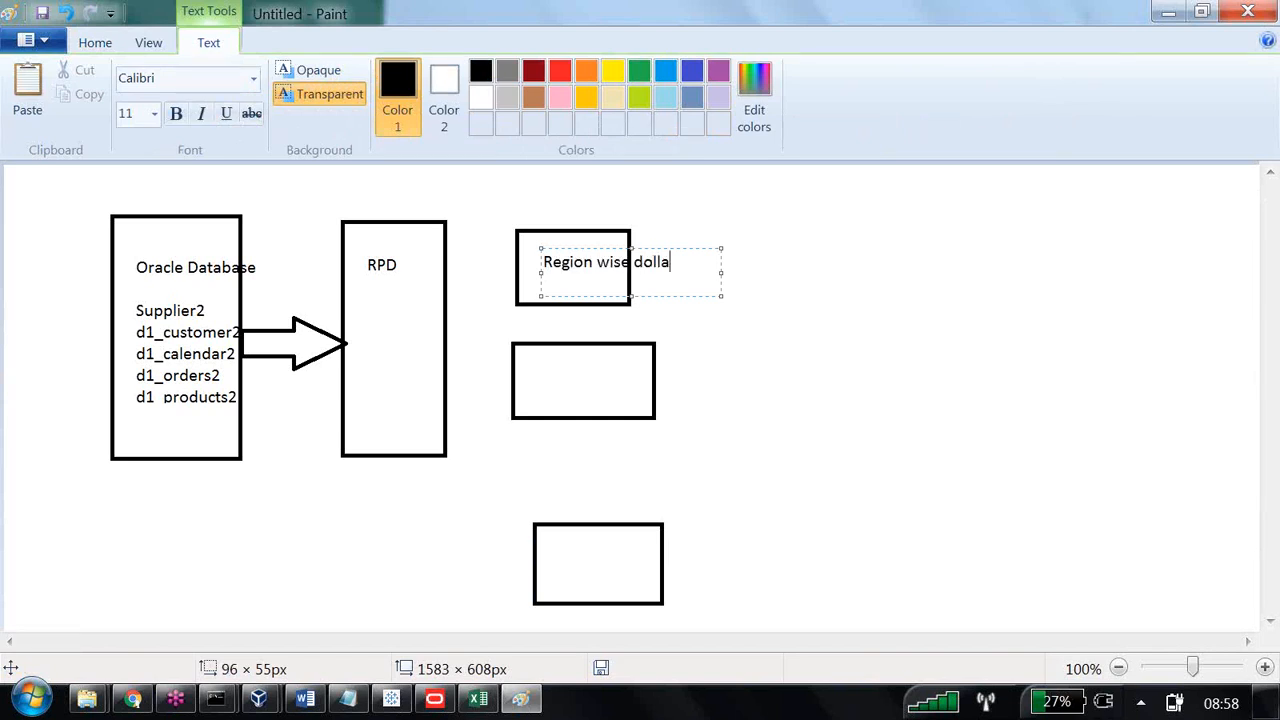
type("rs")
Label the middle small rectangle "Year Wise Dollars" in a text box about 123 × 48 px.
left_click_drag(544, 367, 606, 399)
left_click_drag(641, 400, 643, 403)
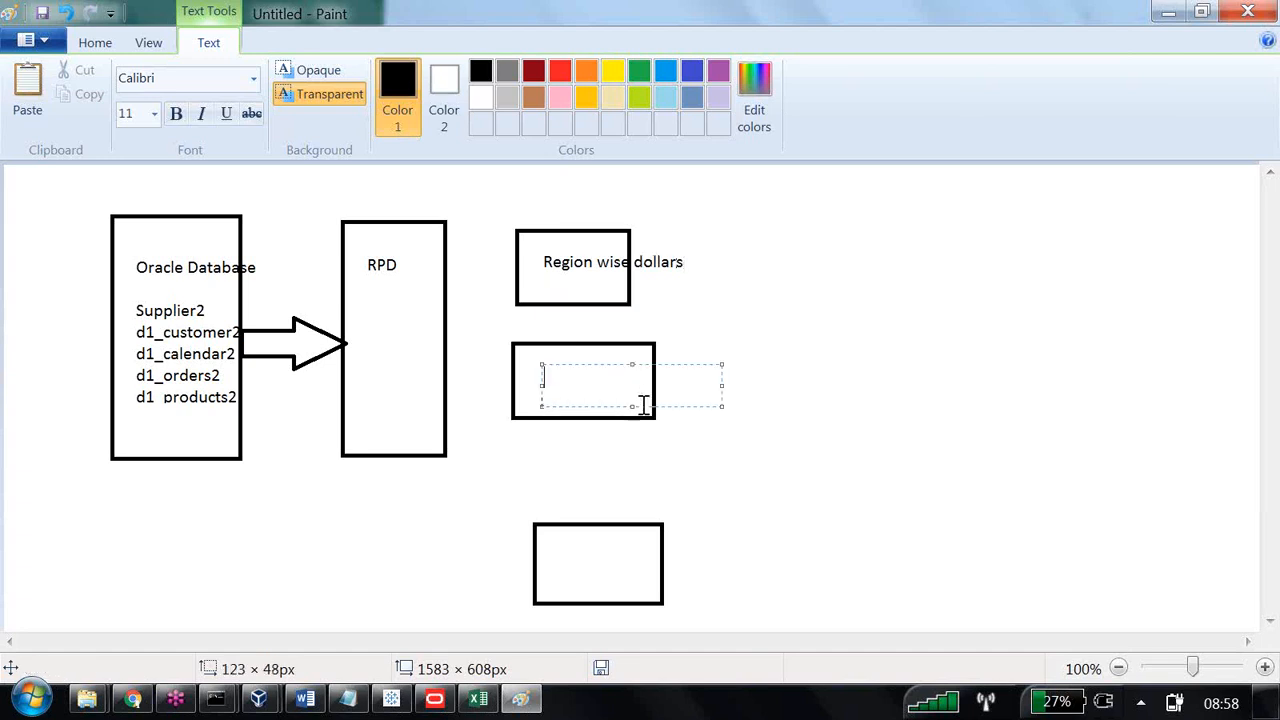
type("Year Wise Dollars")
left_click(688, 422)
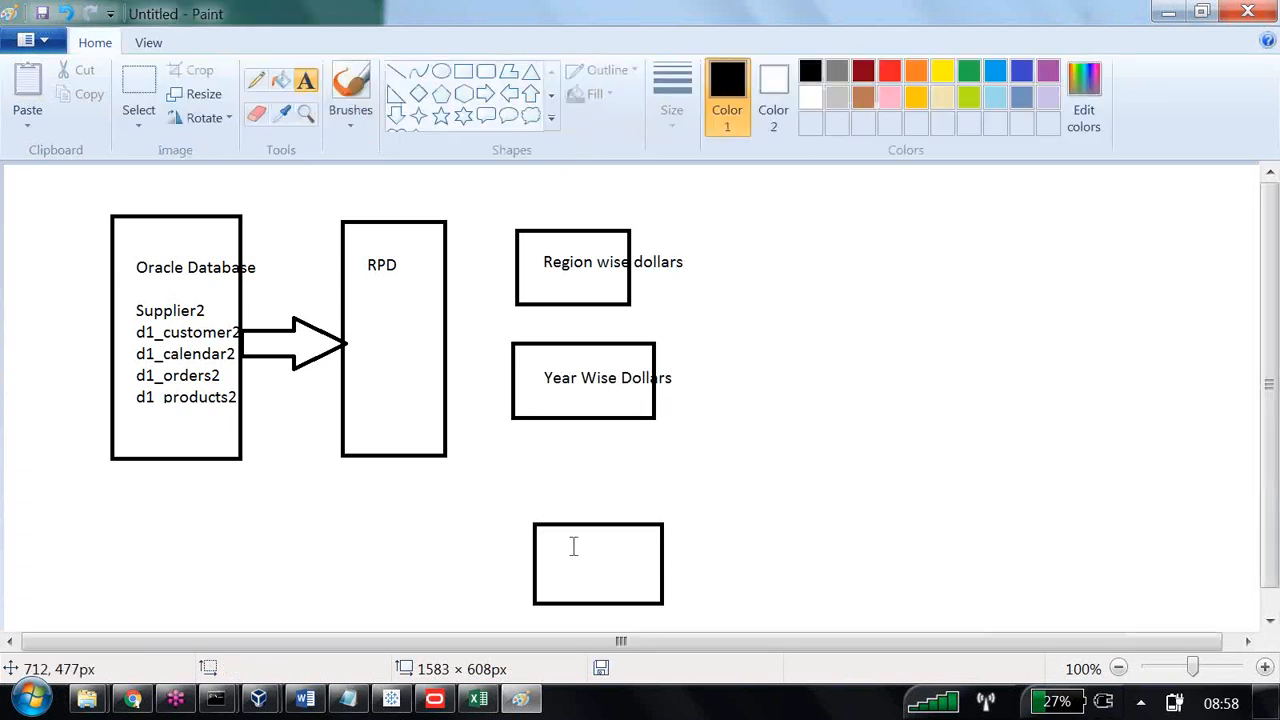
Label the lowest small rectangle "Dname Wise Sal" in a text box about 112 × 64 px.
left_click_drag(550, 540, 641, 590)
type("Dname ")
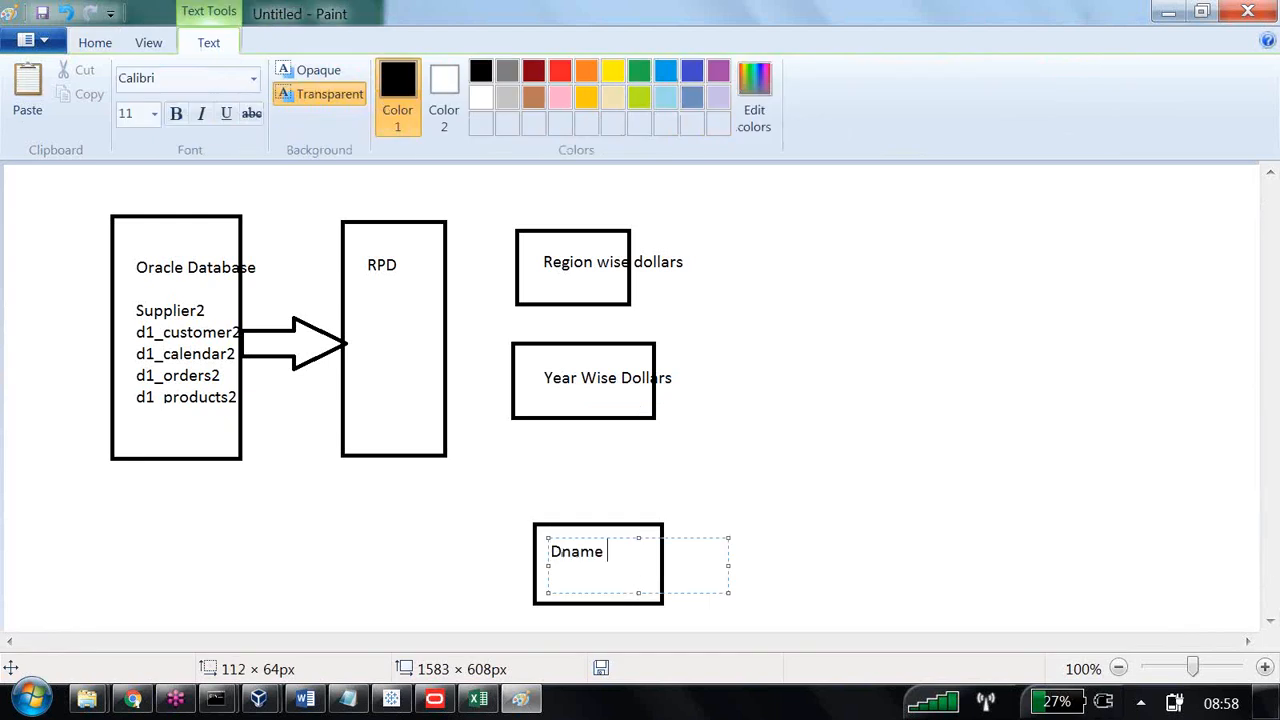
type("Wise Sa")
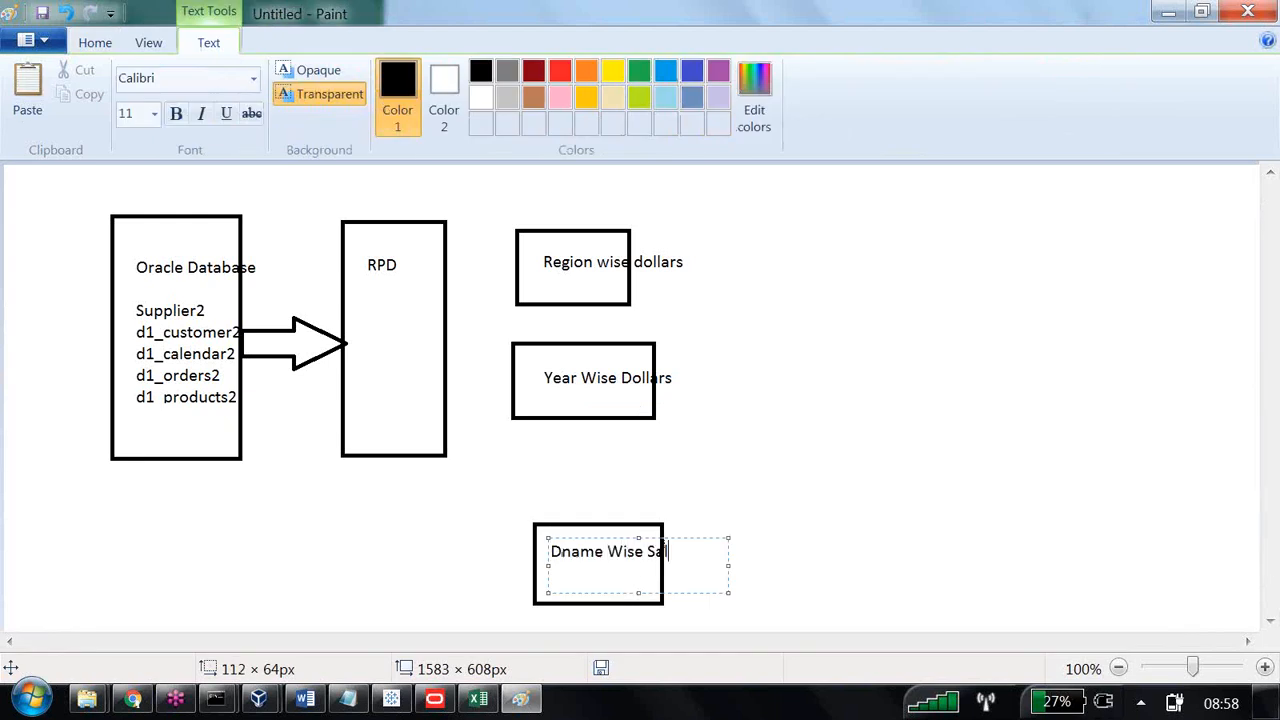
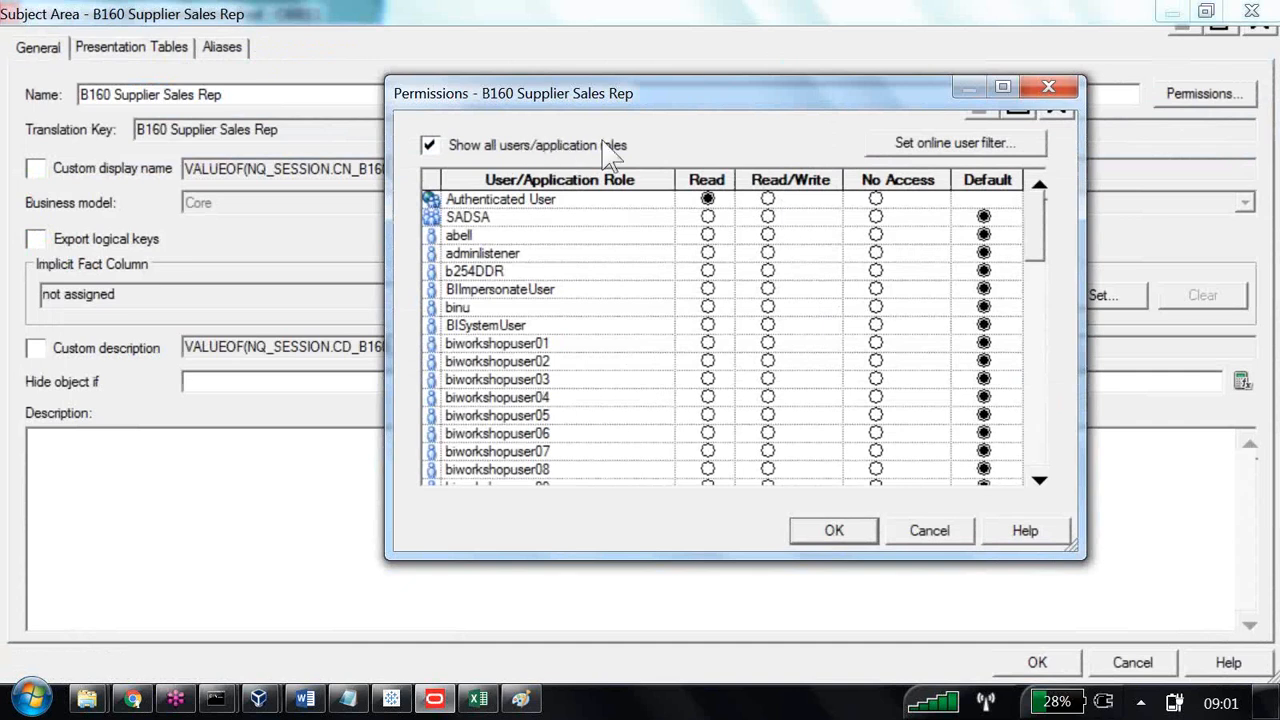
Leave the B160 Supplier Sales Rep permissions and properties, and view the general properties of its Dim - customers presentation table.
key("Escape")
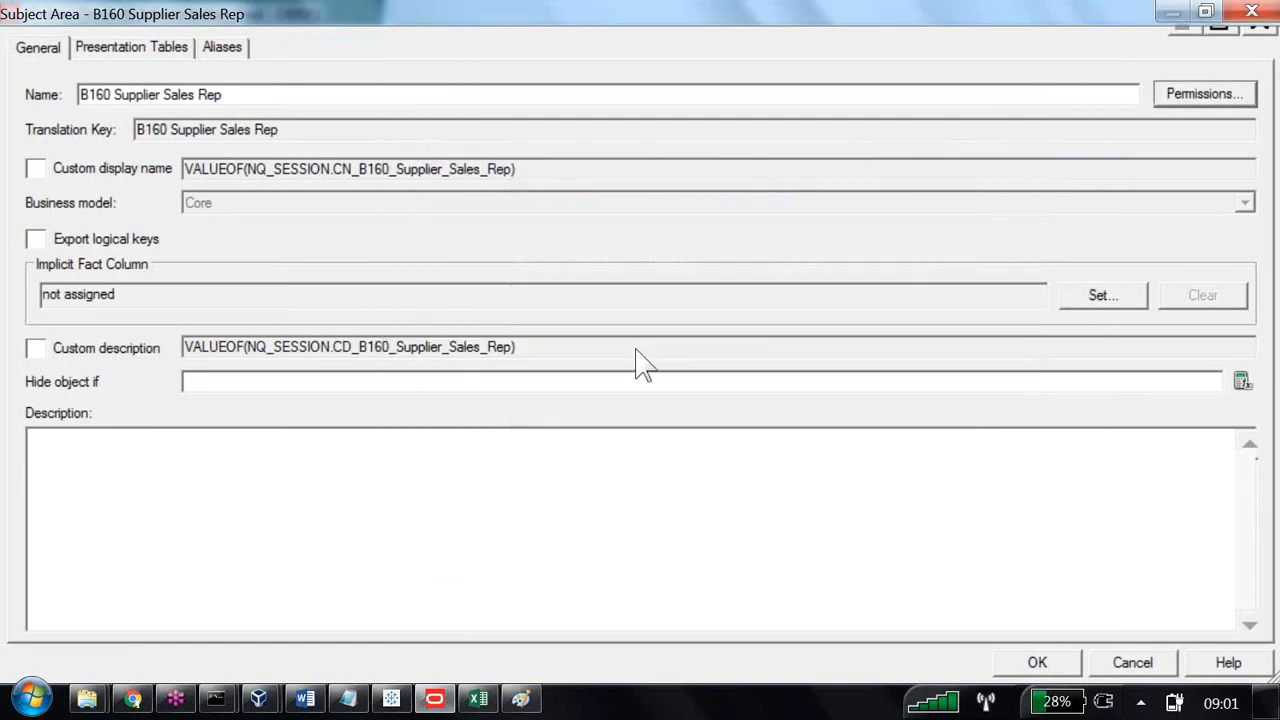
key("Escape")
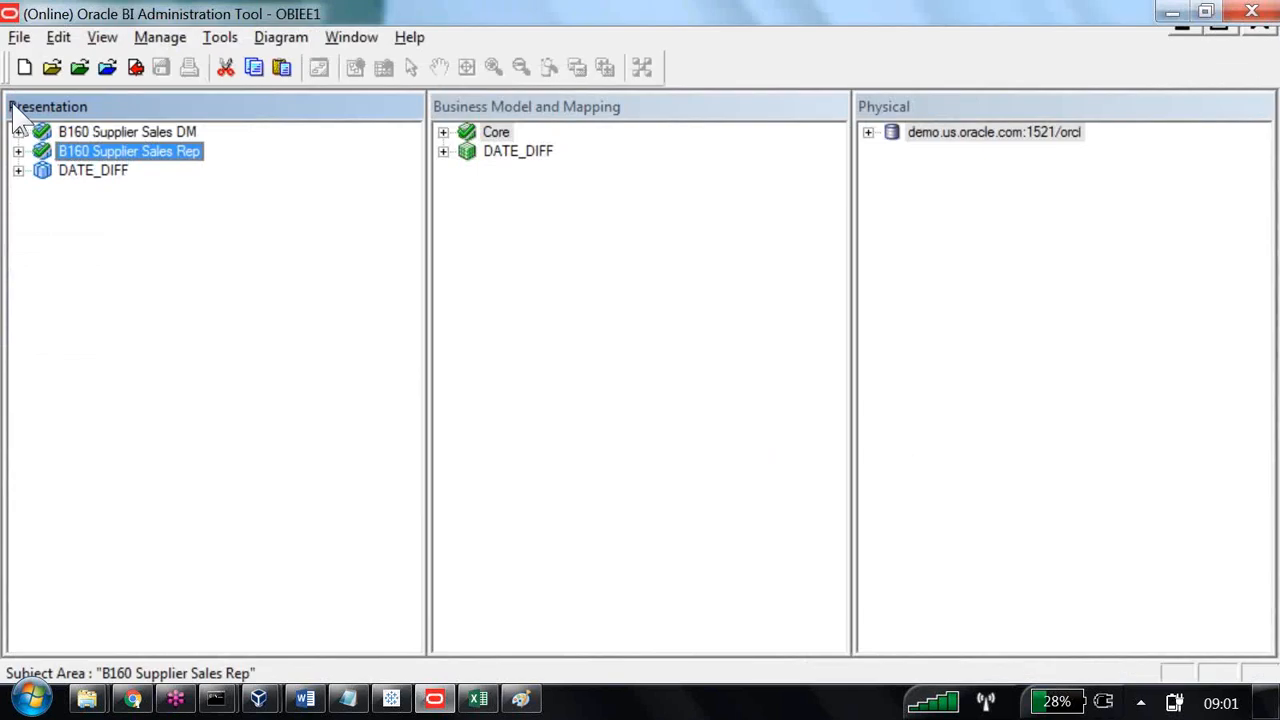
left_click(18, 151)
key("Down")
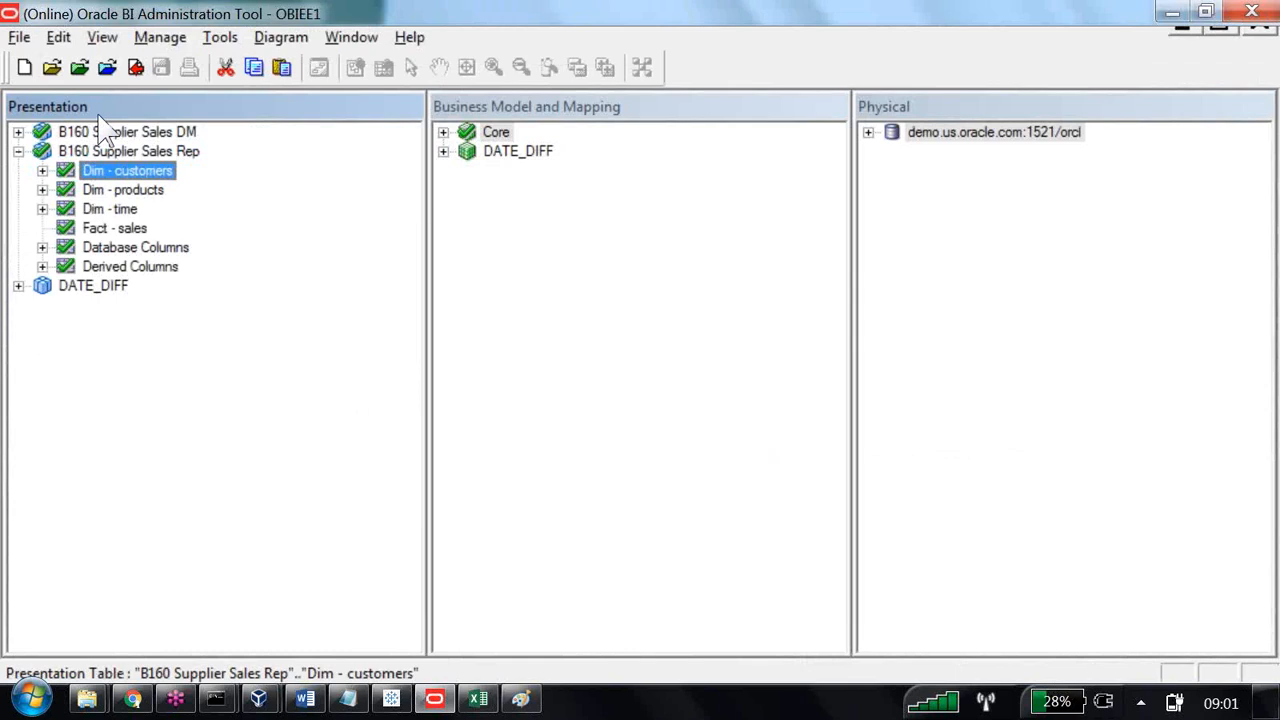
key("Return")
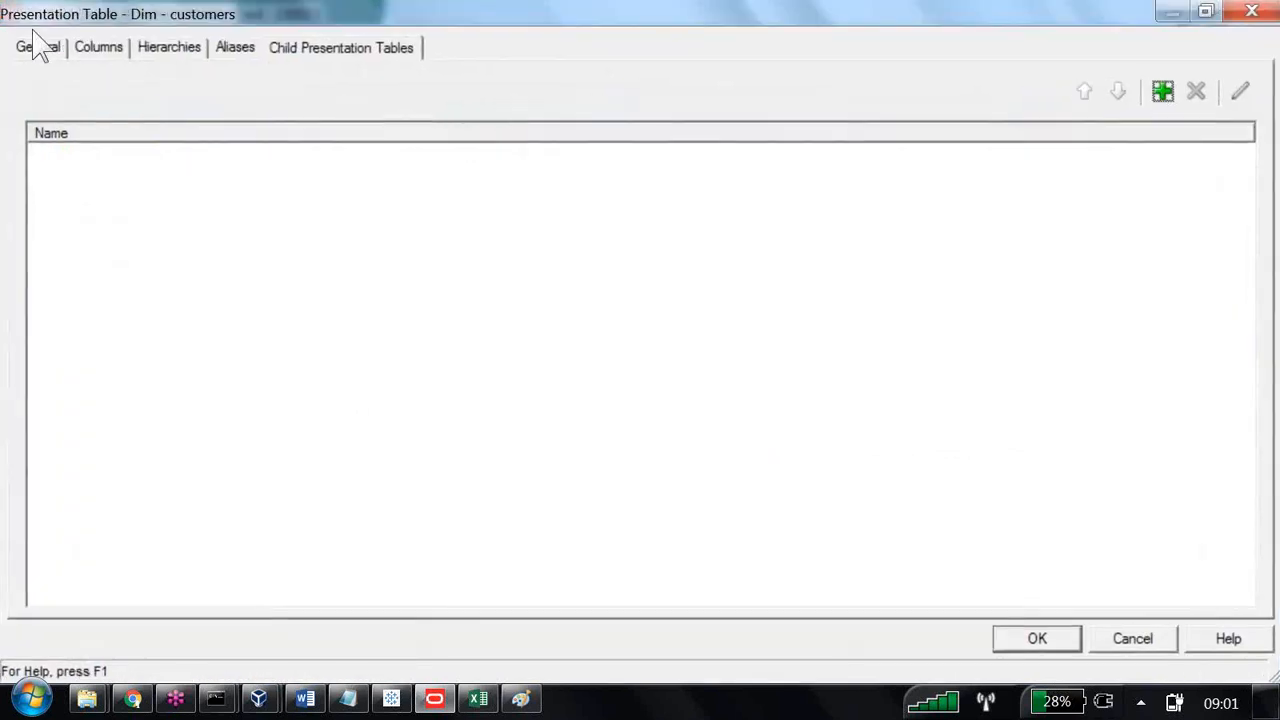
left_click(36, 46)
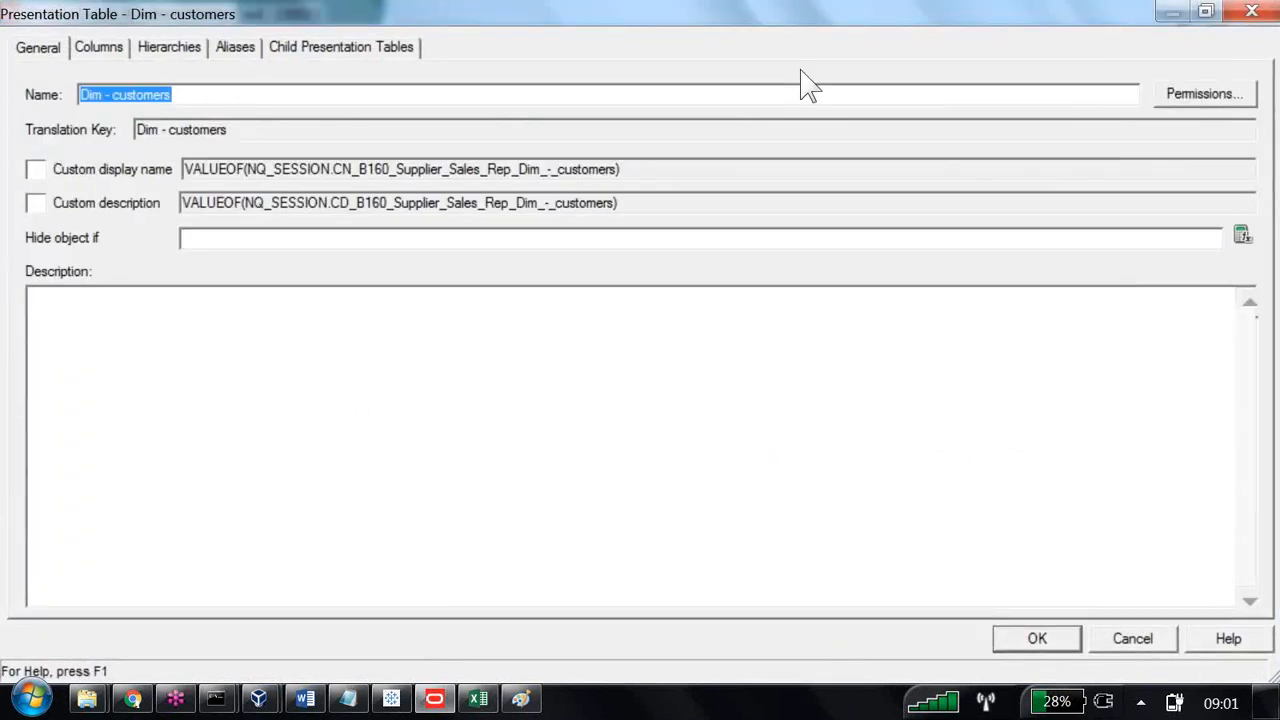
key("Escape")
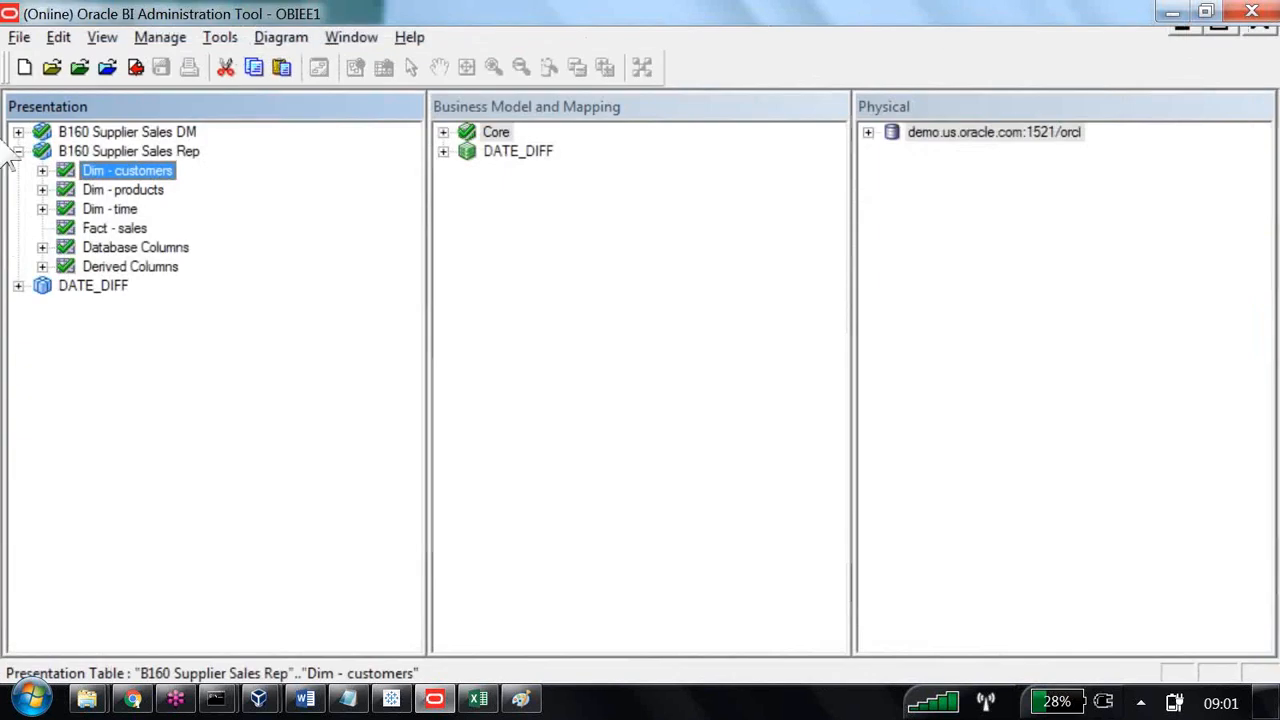
View the general properties of the Newkey presentation column in Dim - customers, leaving them unedited.
left_click(42, 171)
left_click(122, 227)
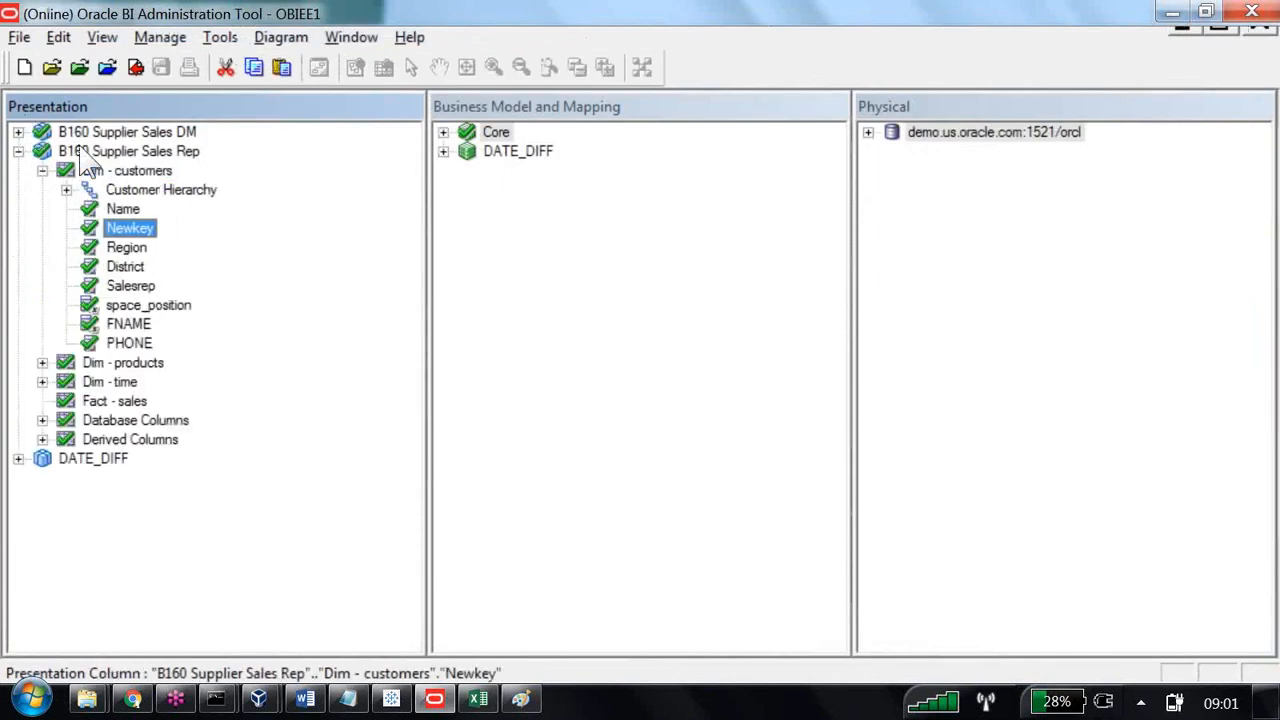
key("Return")
left_click(22, 50)
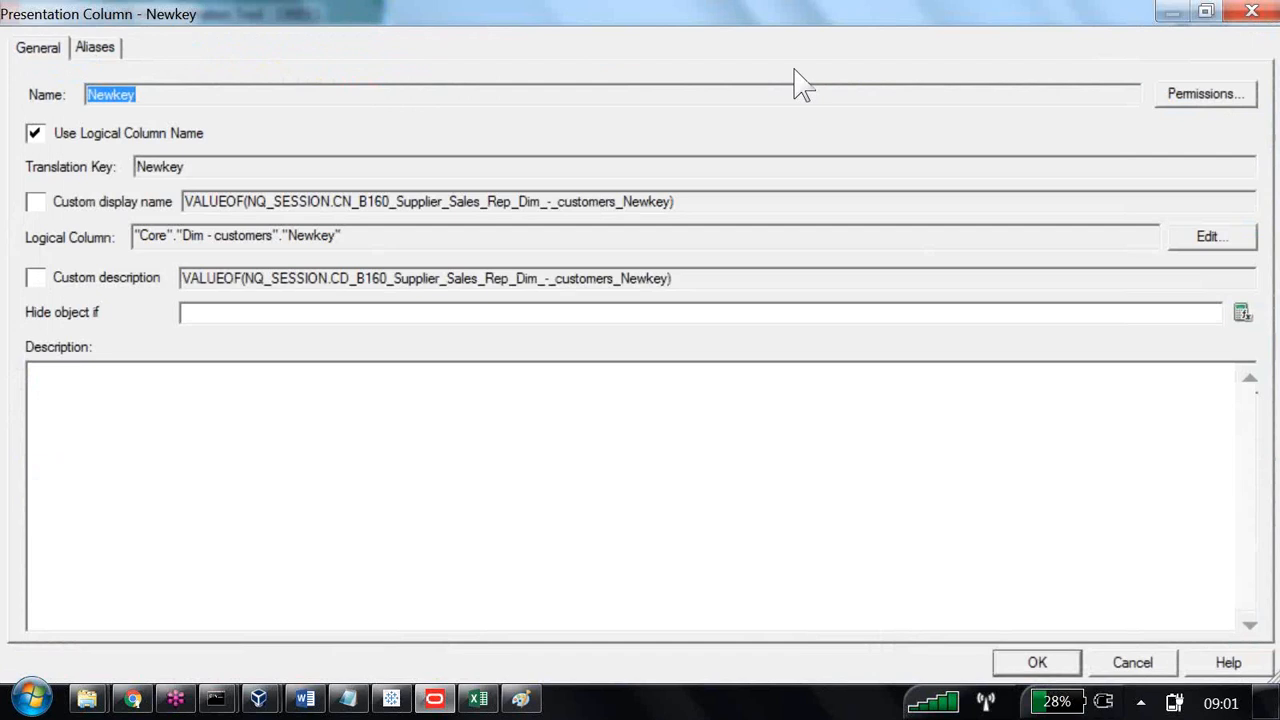
key("Escape")
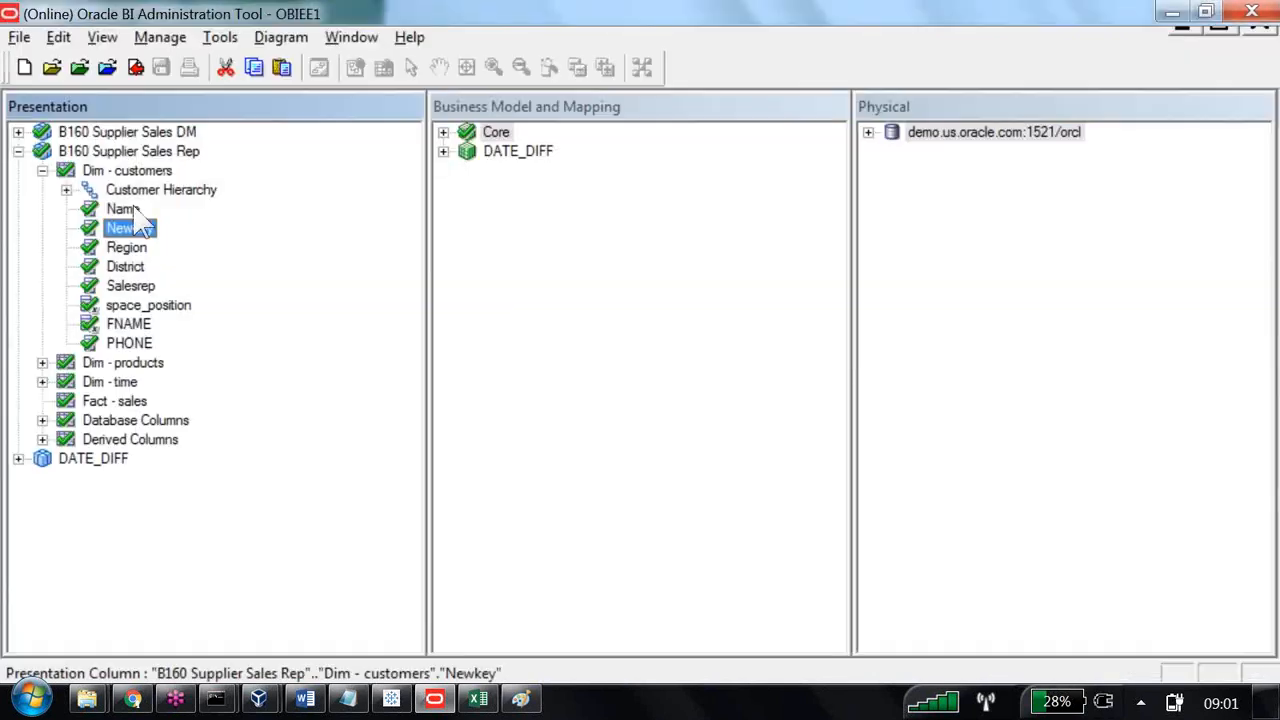
Move the selection from the B160 Supplier Sales Rep subject area down to the Newkey column of Dim - customers.
left_click(104, 150)
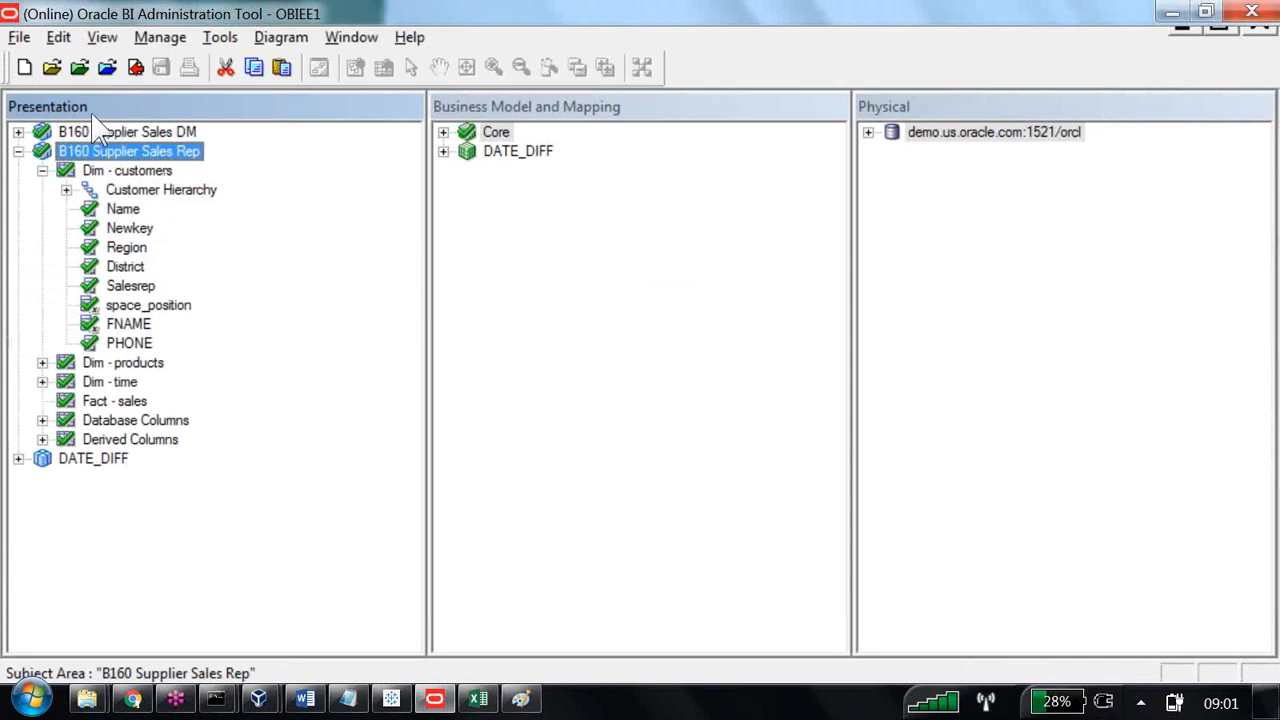
key("Down")
key("Down")
key("Down")
key("Down")
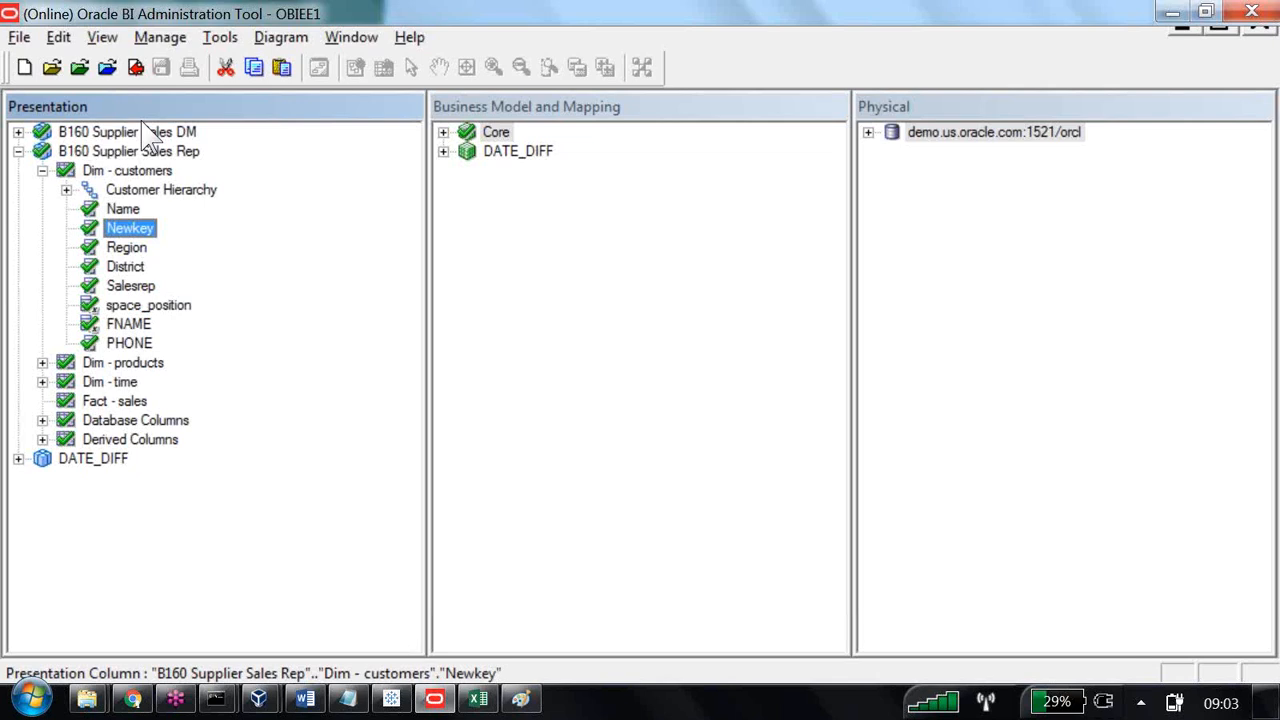
Open OracleSystemUser from the Identity manager and show the data filters in its permissions.
left_click(158, 37)
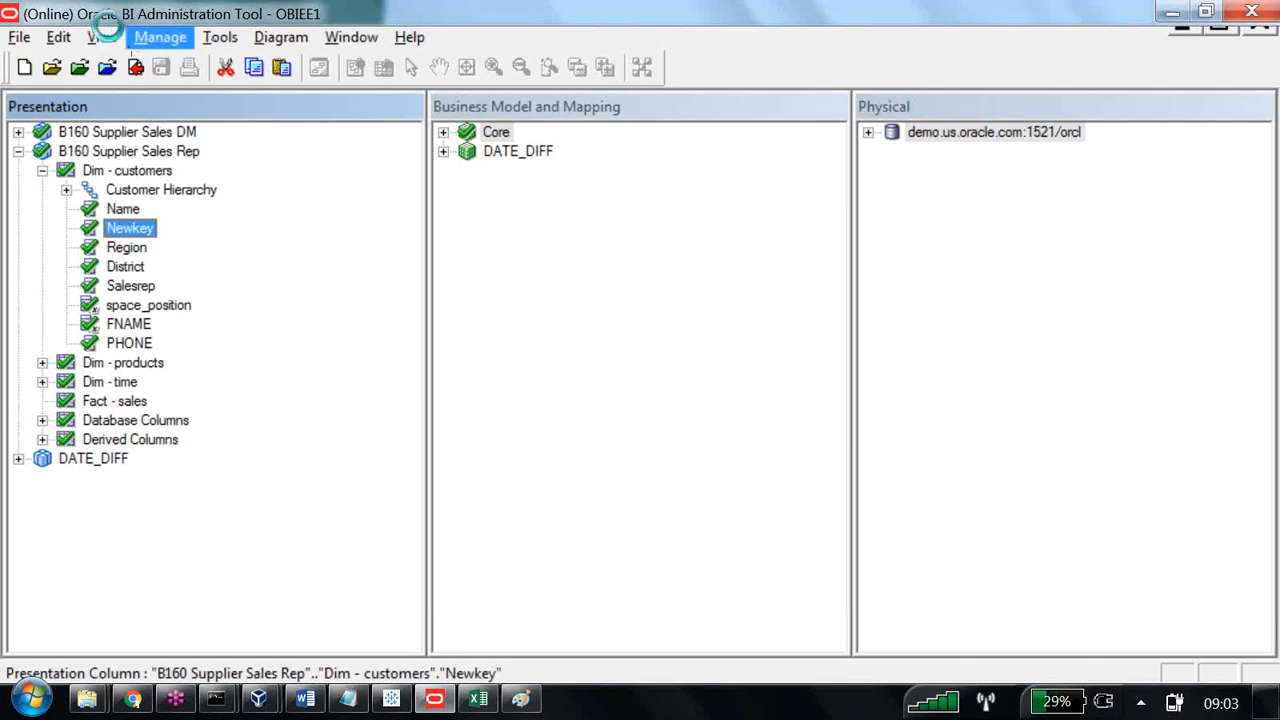
left_click(100, 132)
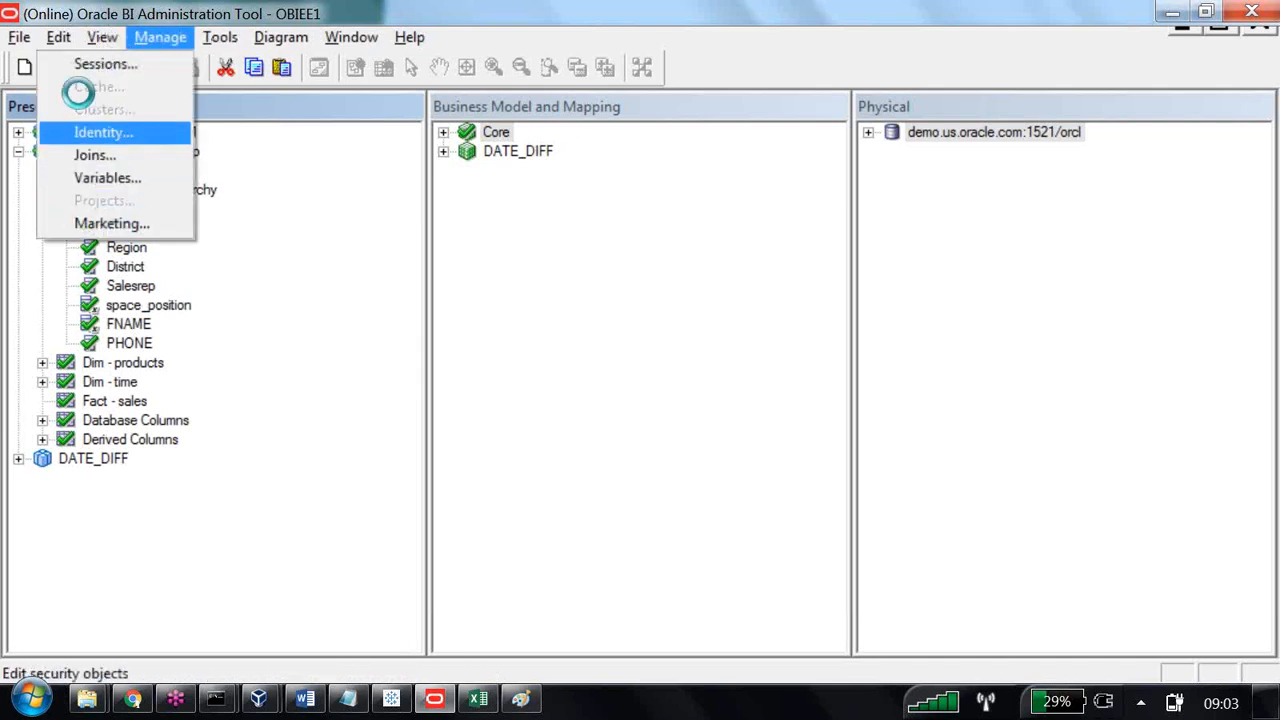
double_click(625, 140)
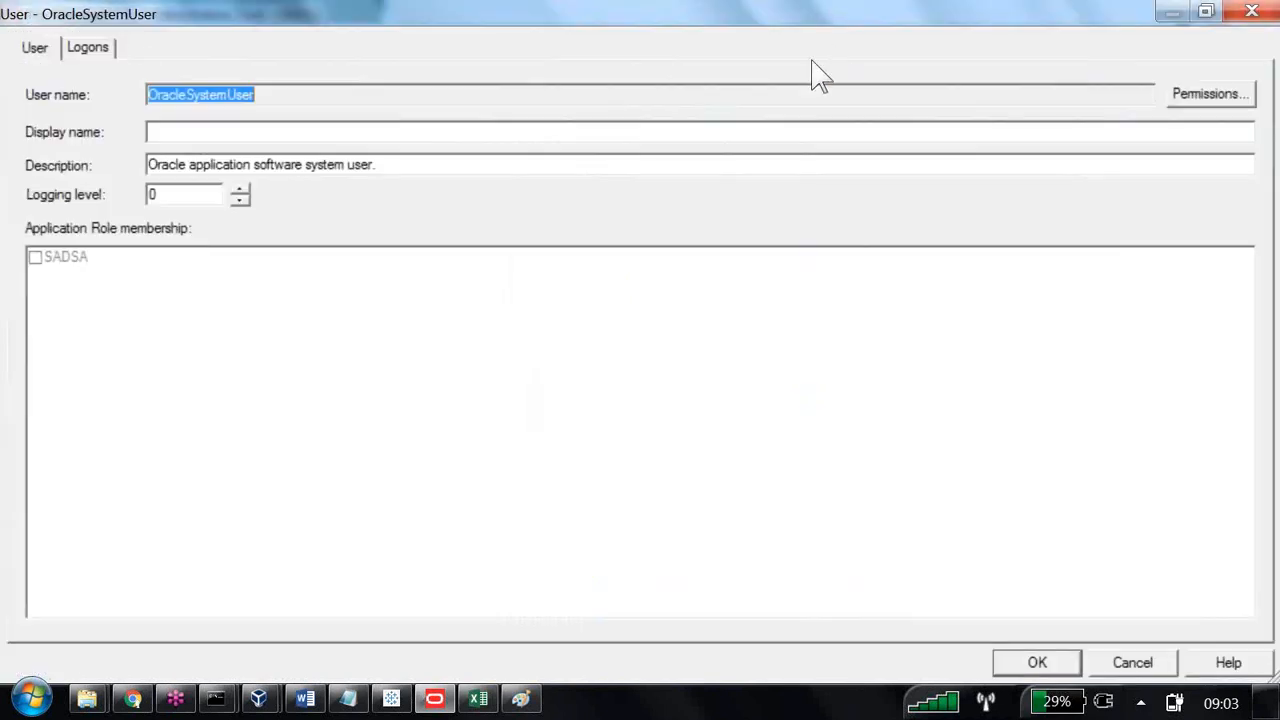
left_click(1210, 94)
left_click(250, 162)
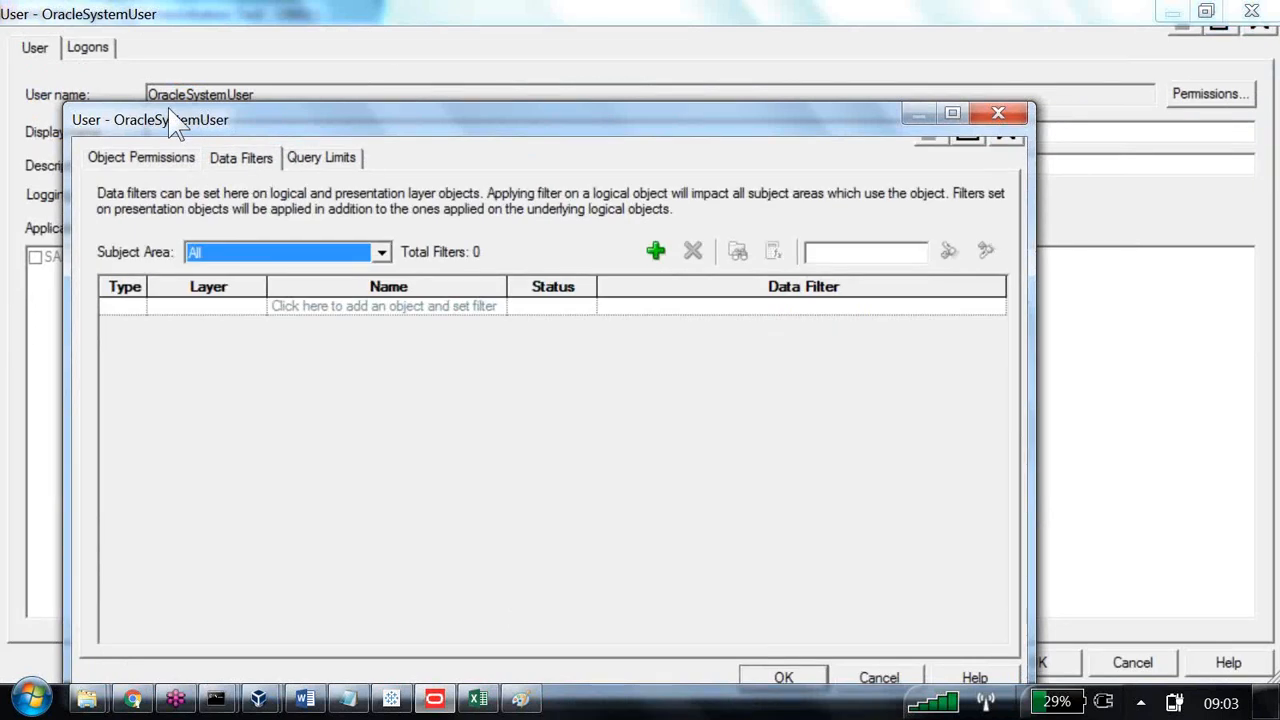
Highlight "logical objects", "presentation objects" and "logical and presentation layer objects" in the data filter description.
left_click(1262, 303)
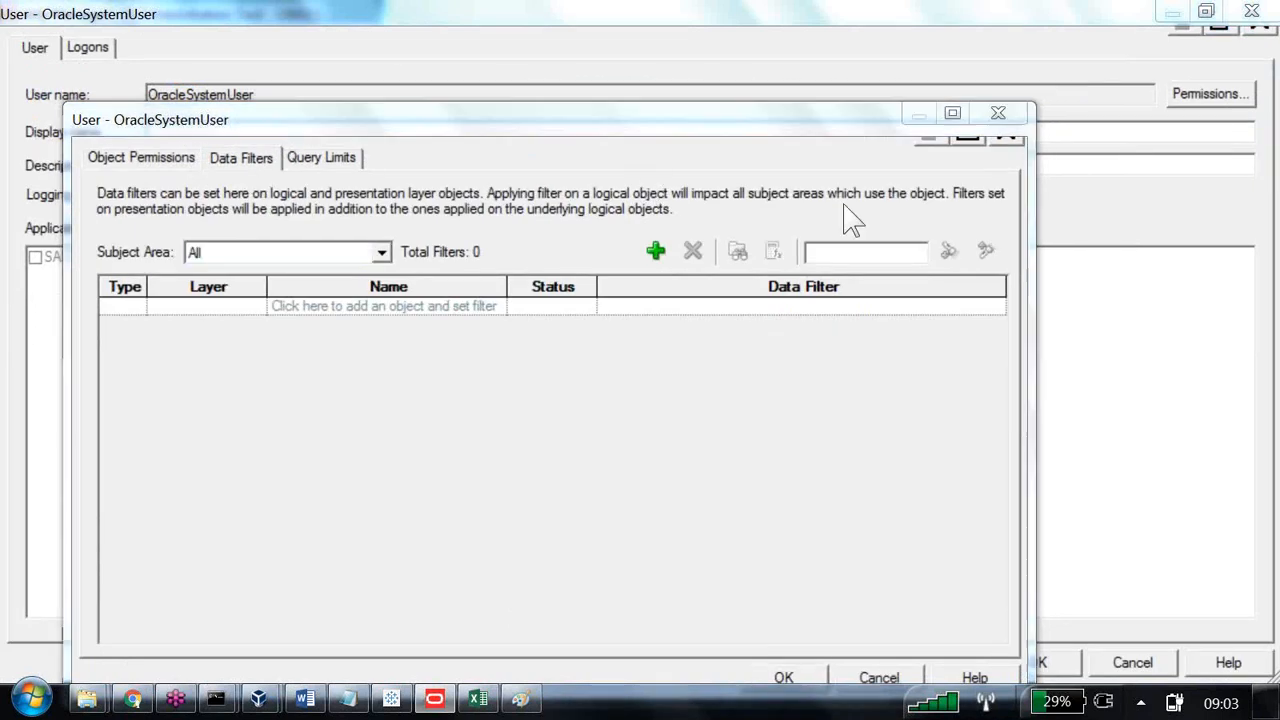
left_click(732, 262)
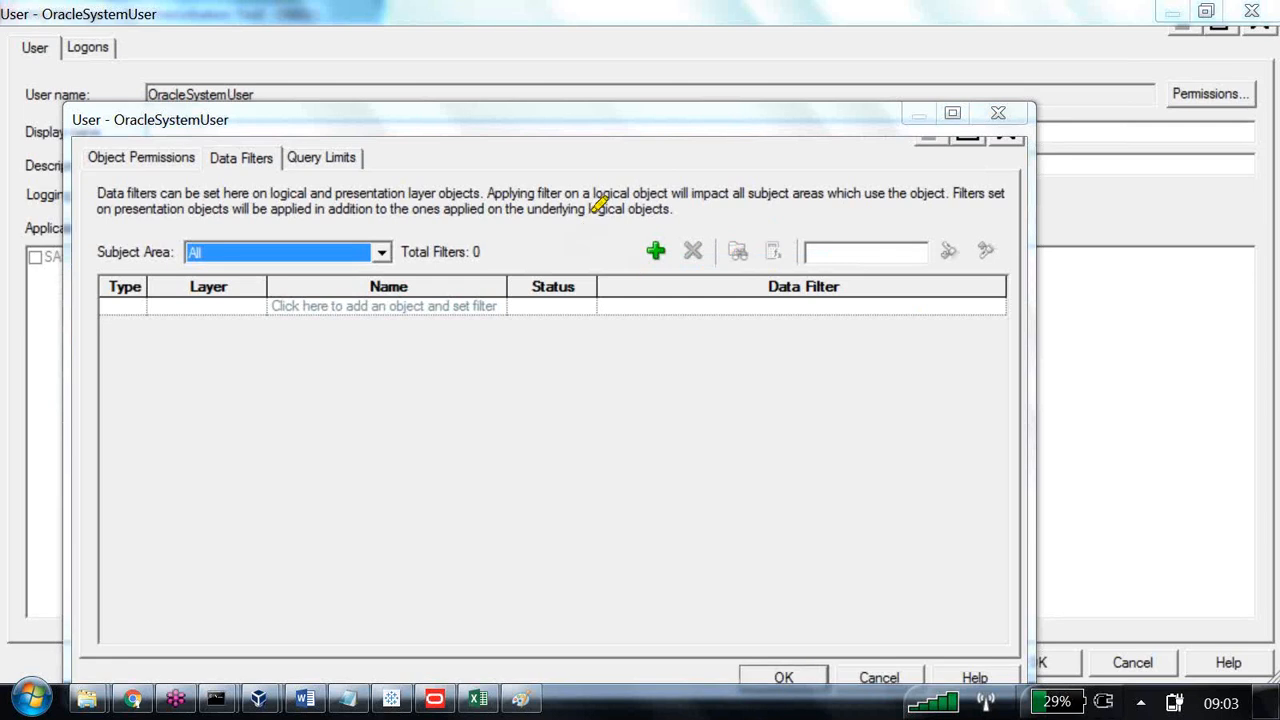
left_click_drag(590, 209, 668, 209)
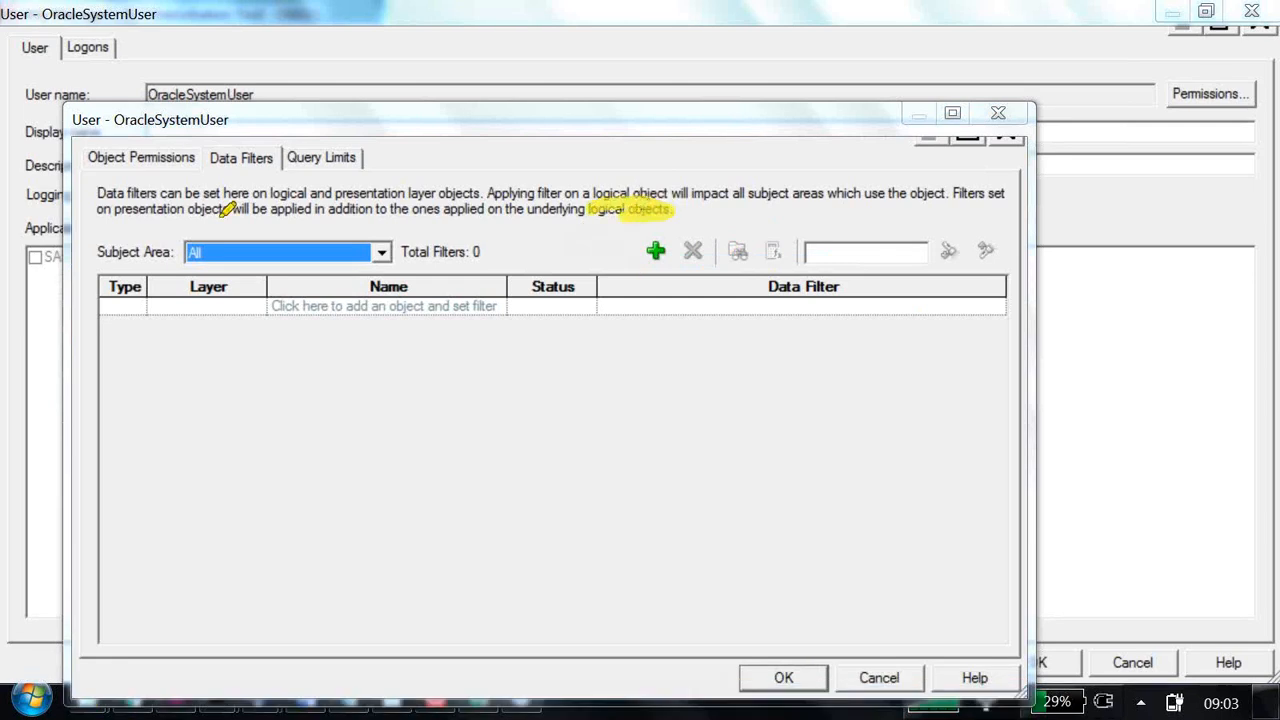
left_click_drag(116, 209, 229, 209)
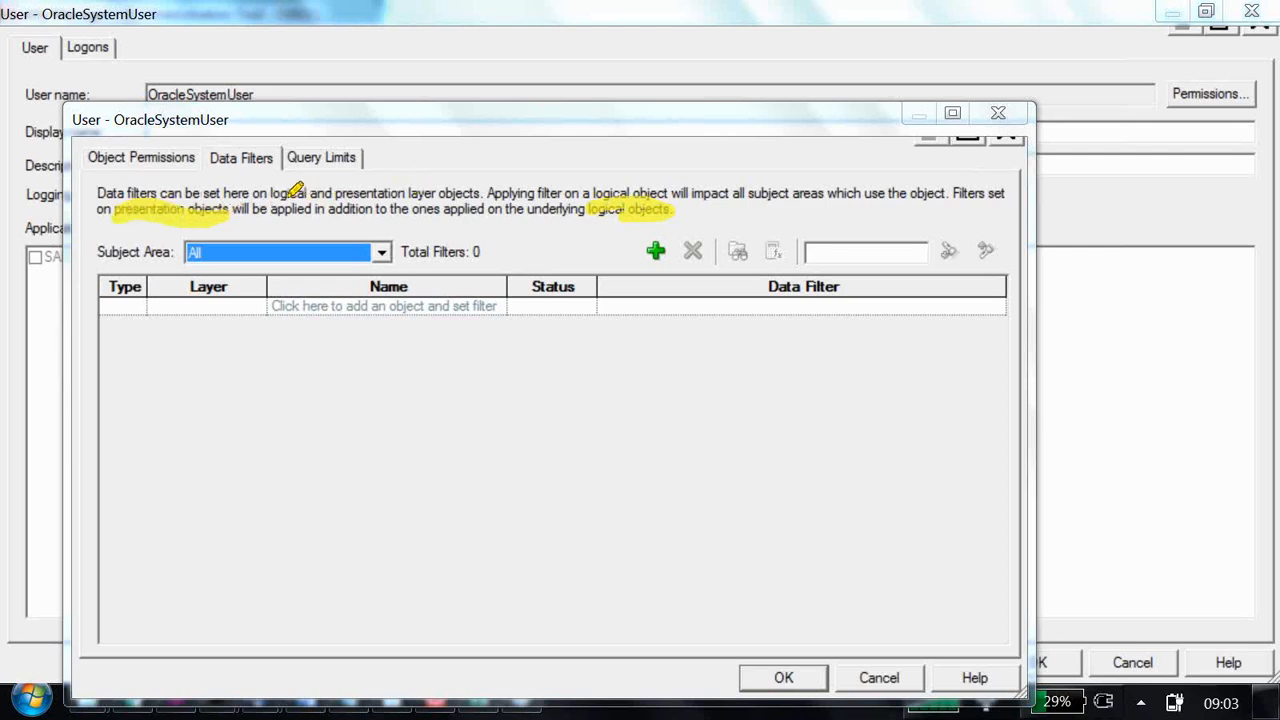
left_click_drag(270, 193, 478, 188)
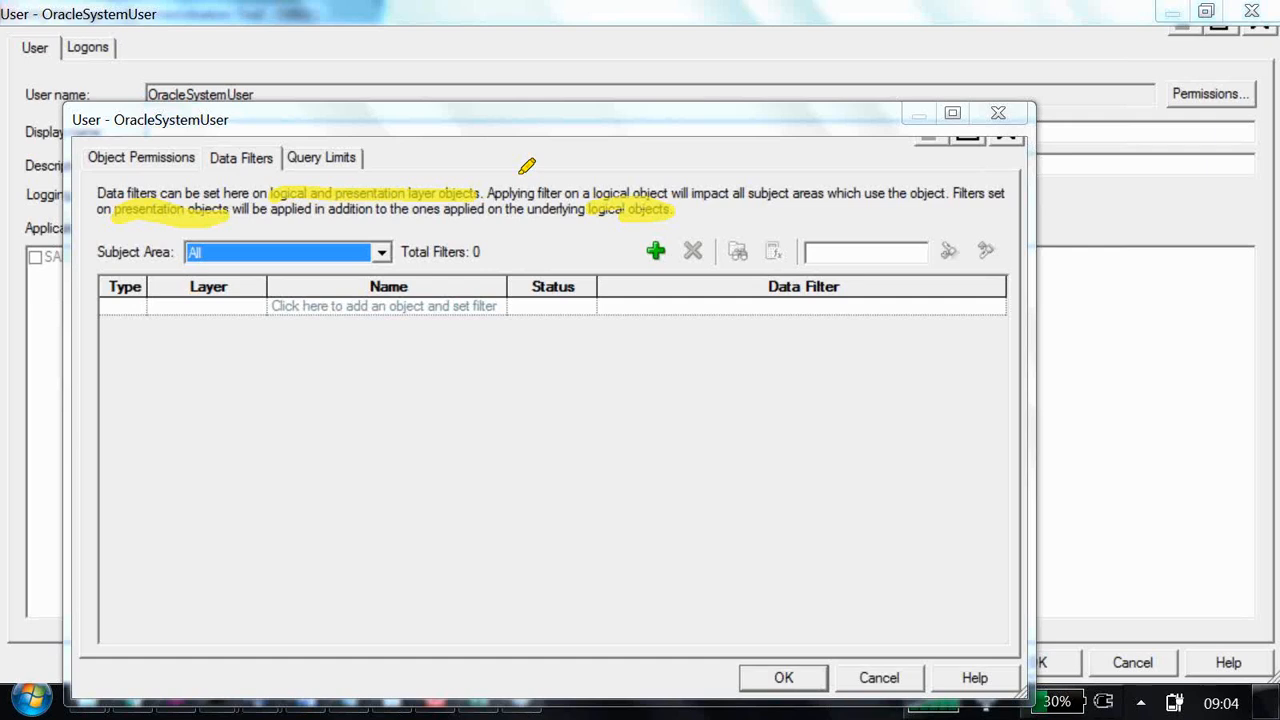
key("Escape")
Switch to Paint and try a second arrowhead stroke, about 64 × 9 px, on the line to the Dname Wise Sal box.
key("alt+Tab")
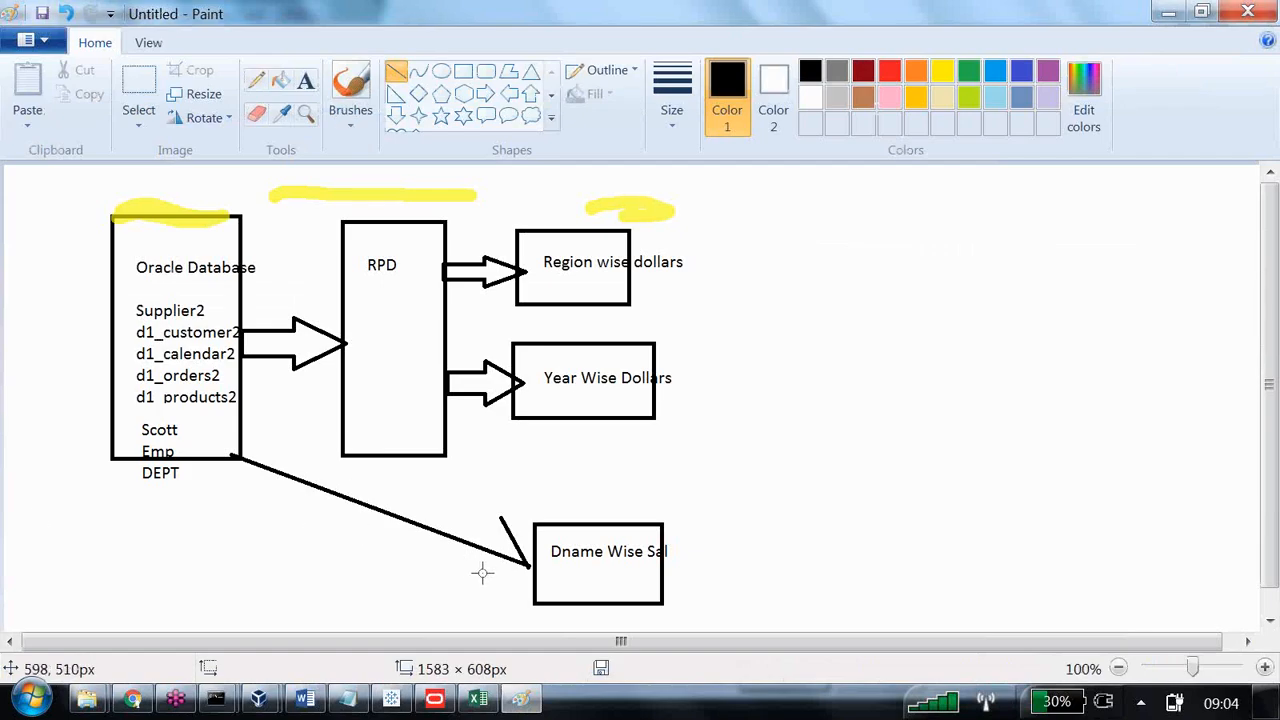
left_click_drag(477, 571, 528, 565)
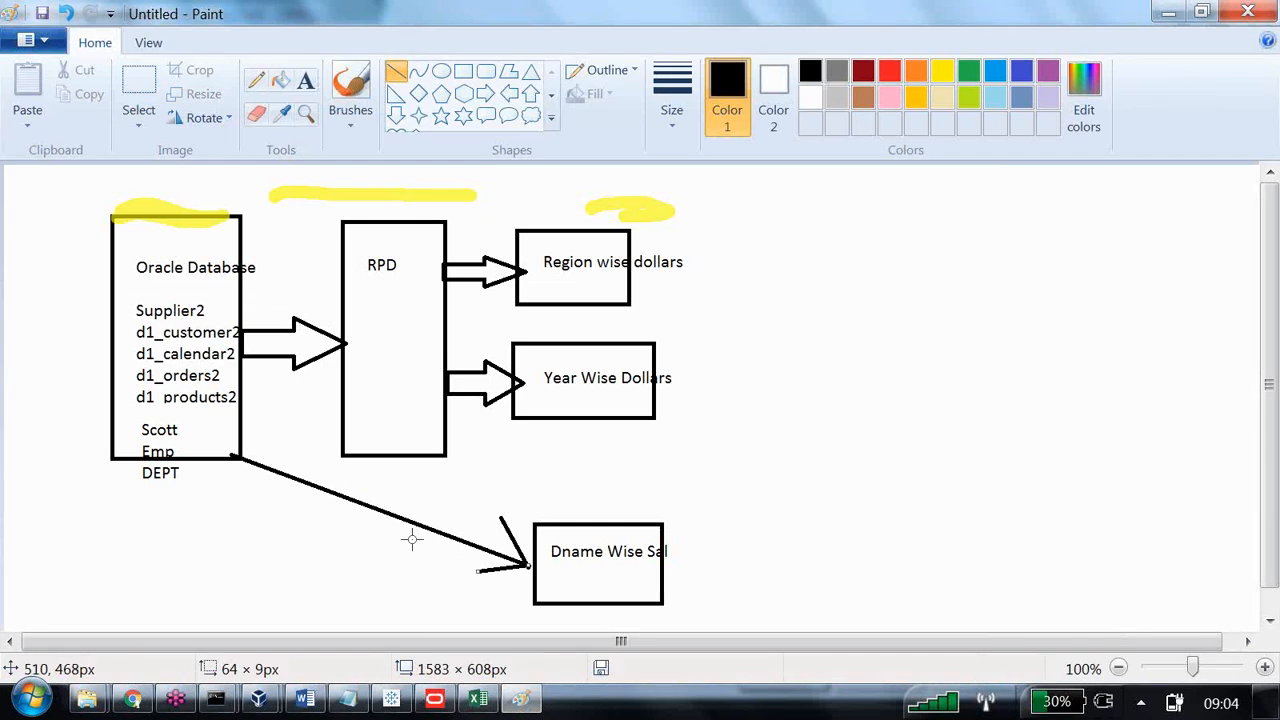
key("ctrl+z")
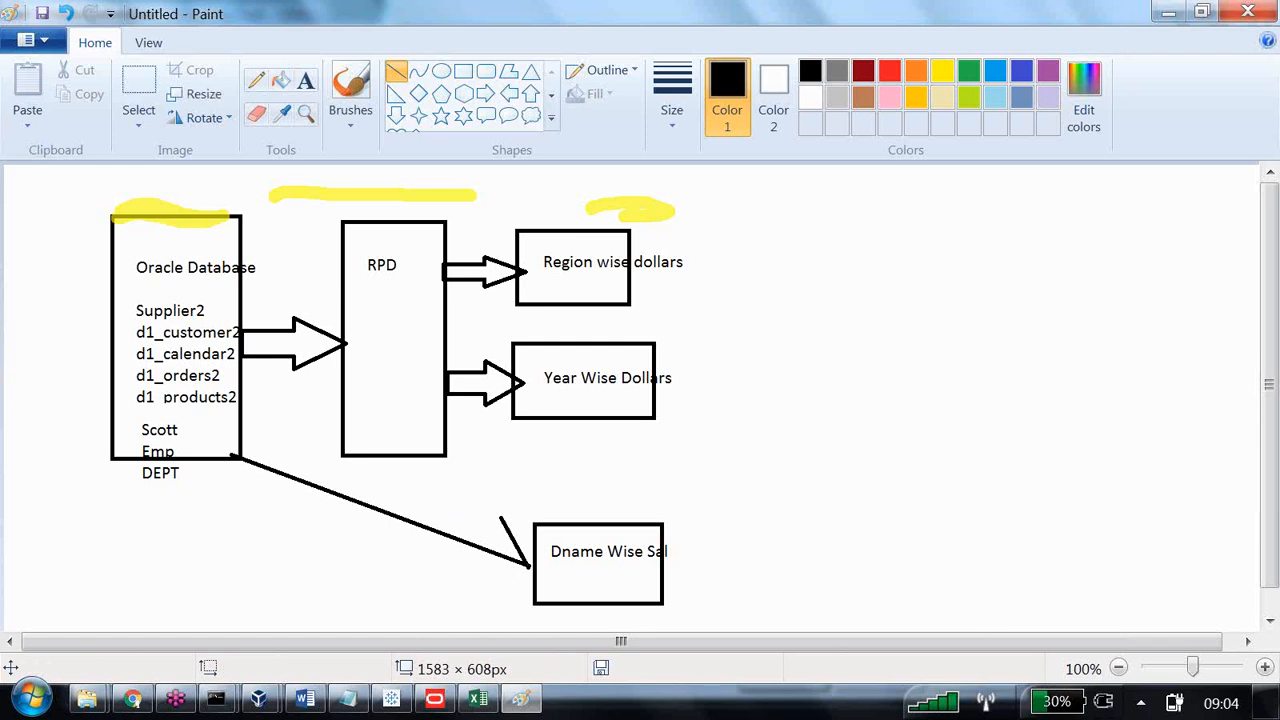
Switch to the Word notes and mark the DDR definition, the not-recommended point and the security-rules disadvantage for reading.
left_click(343, 700)
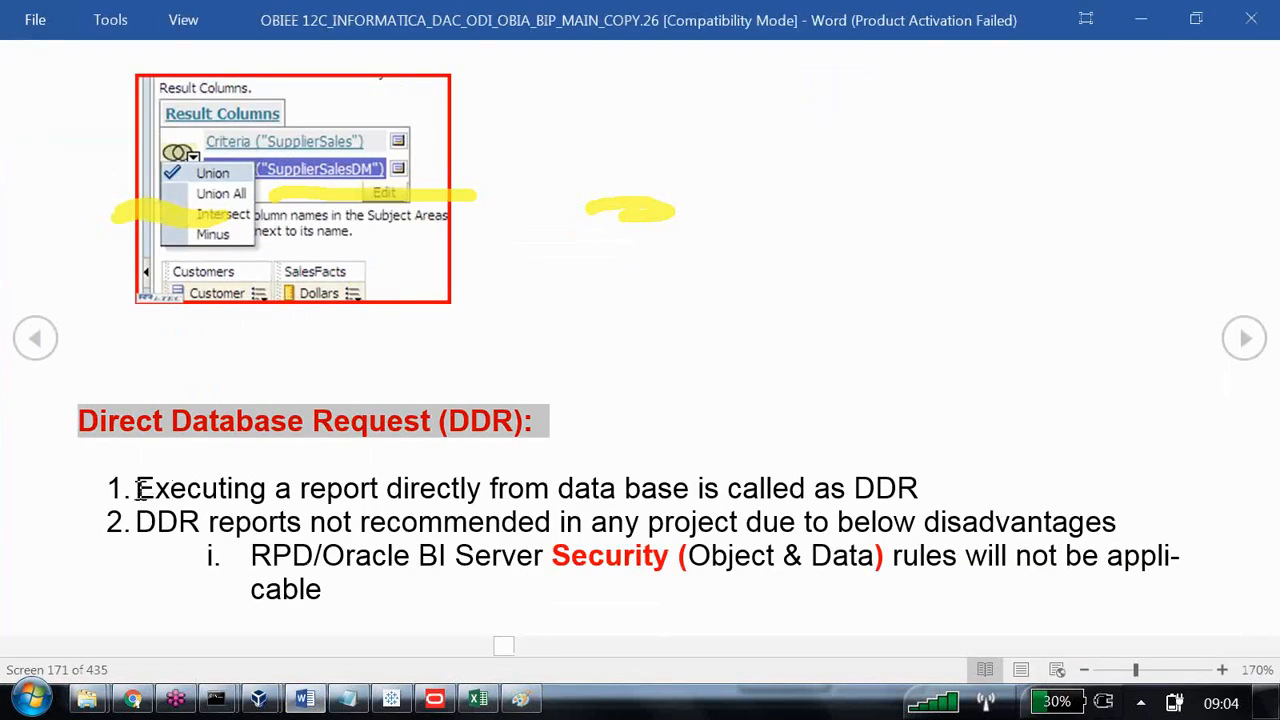
left_click_drag(140, 488, 925, 488)
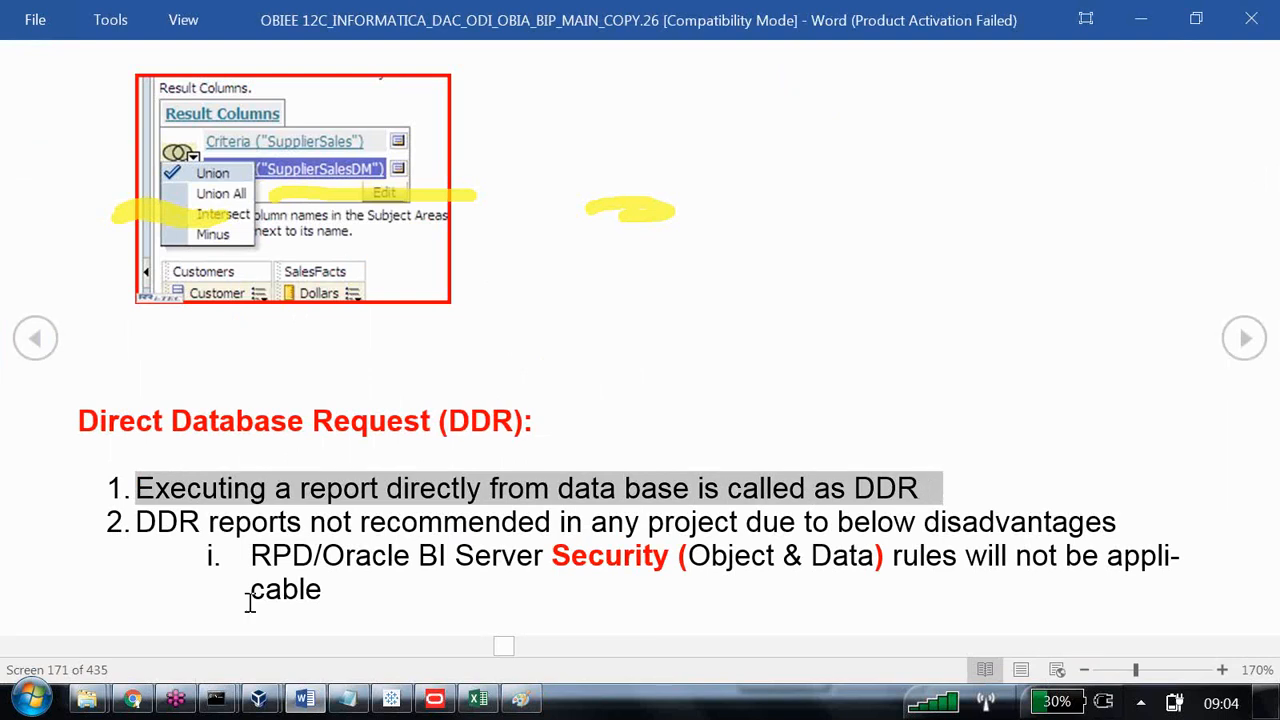
left_click_drag(157, 521, 1036, 528)
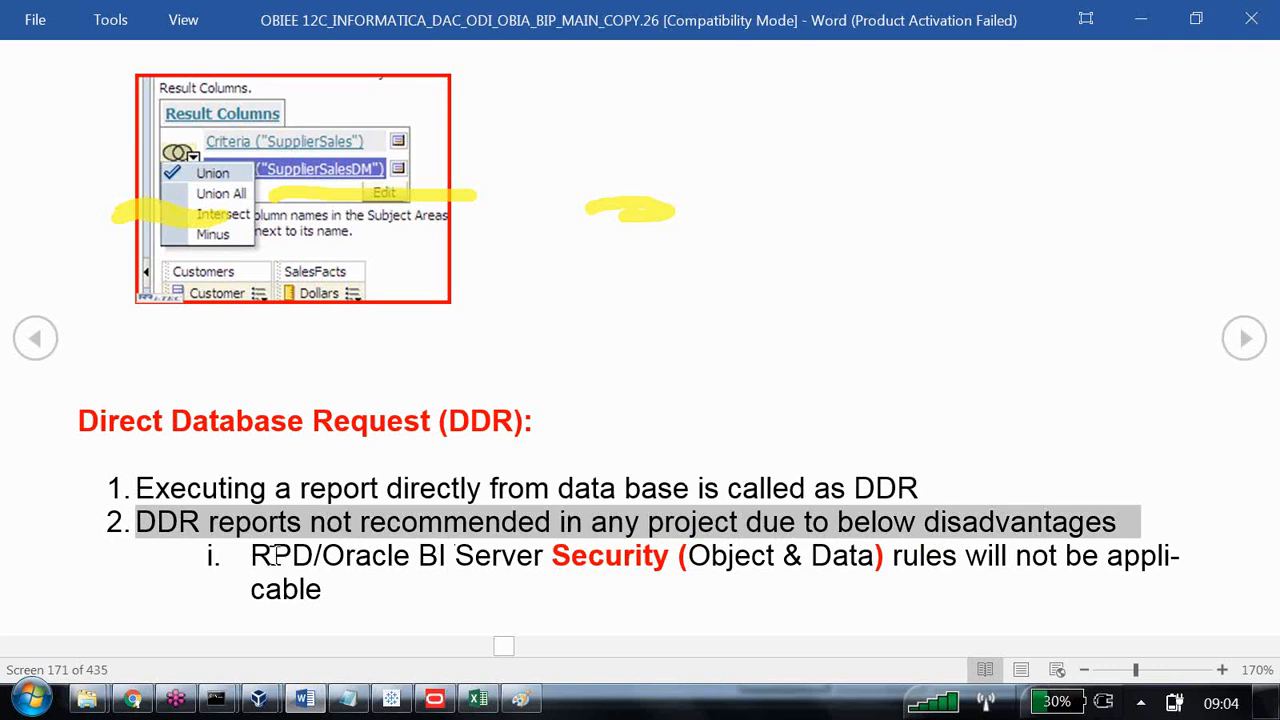
left_click_drag(256, 556, 1037, 568)
left_click_drag(1036, 572, 1038, 590)
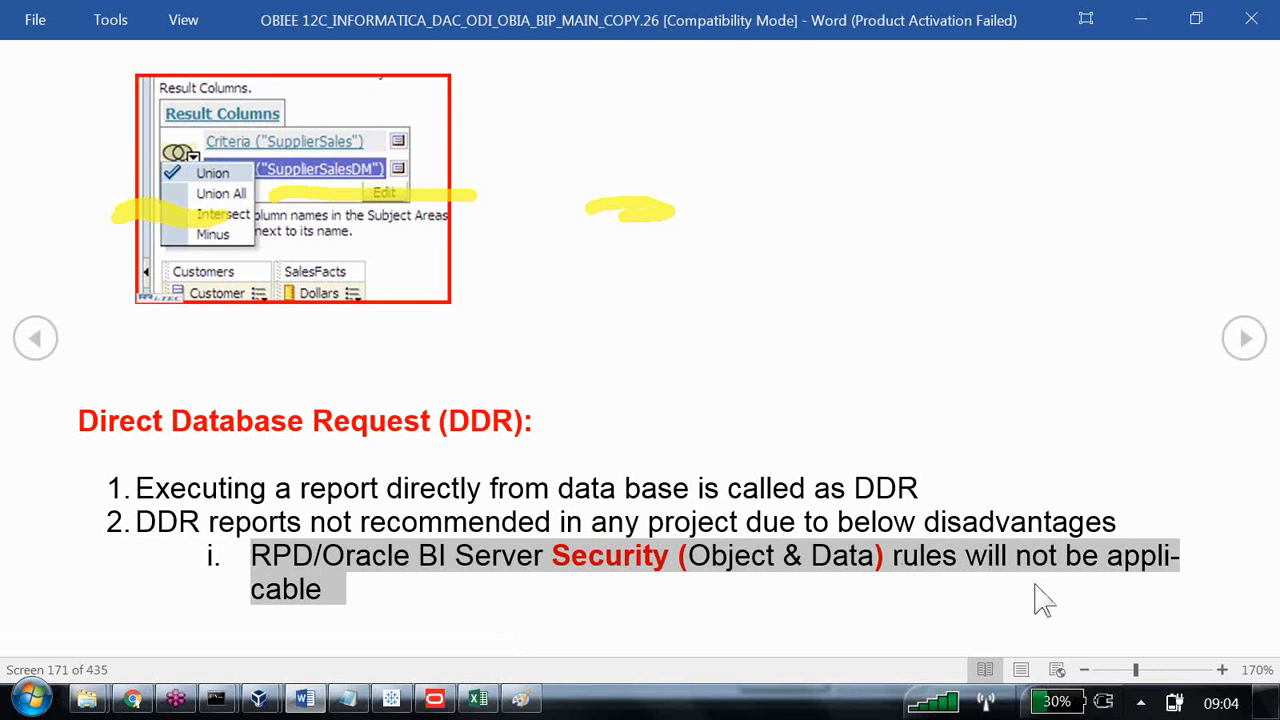
key("Escape")
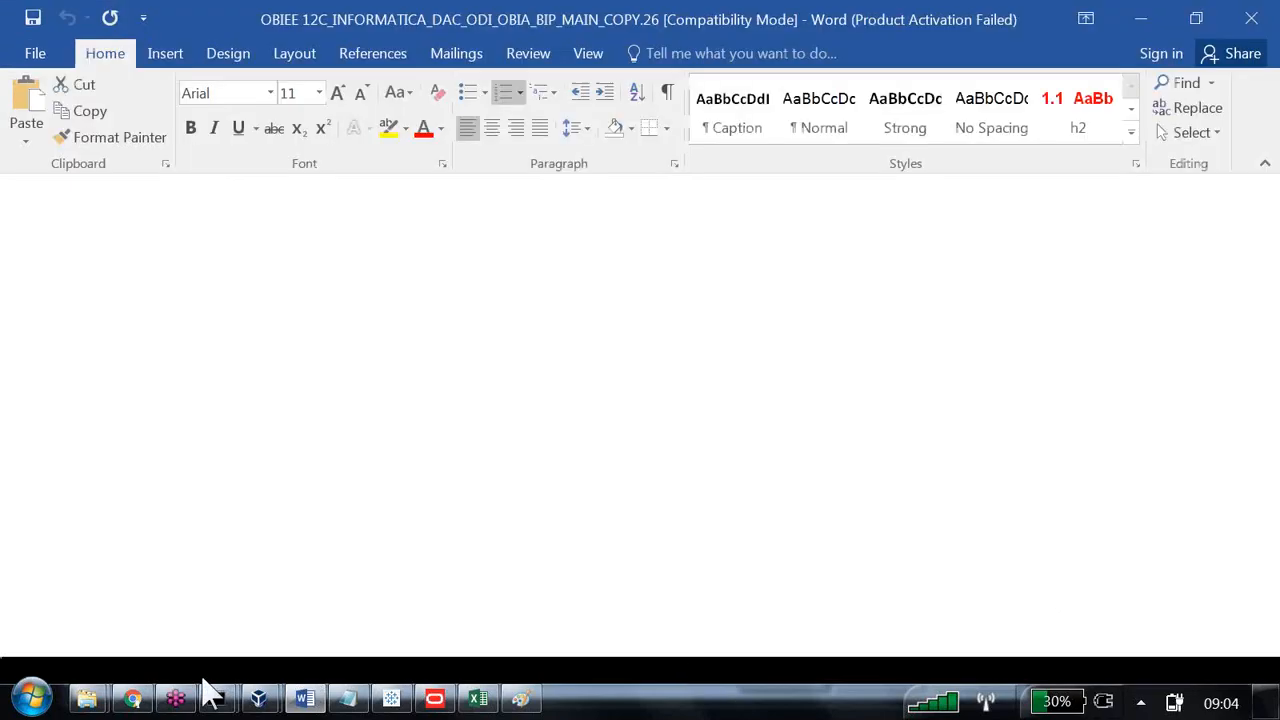
Switch to Oracle BI in Chrome and open Administration, leaving the unsaved Region and Dollars analysis.
left_click(134, 697)
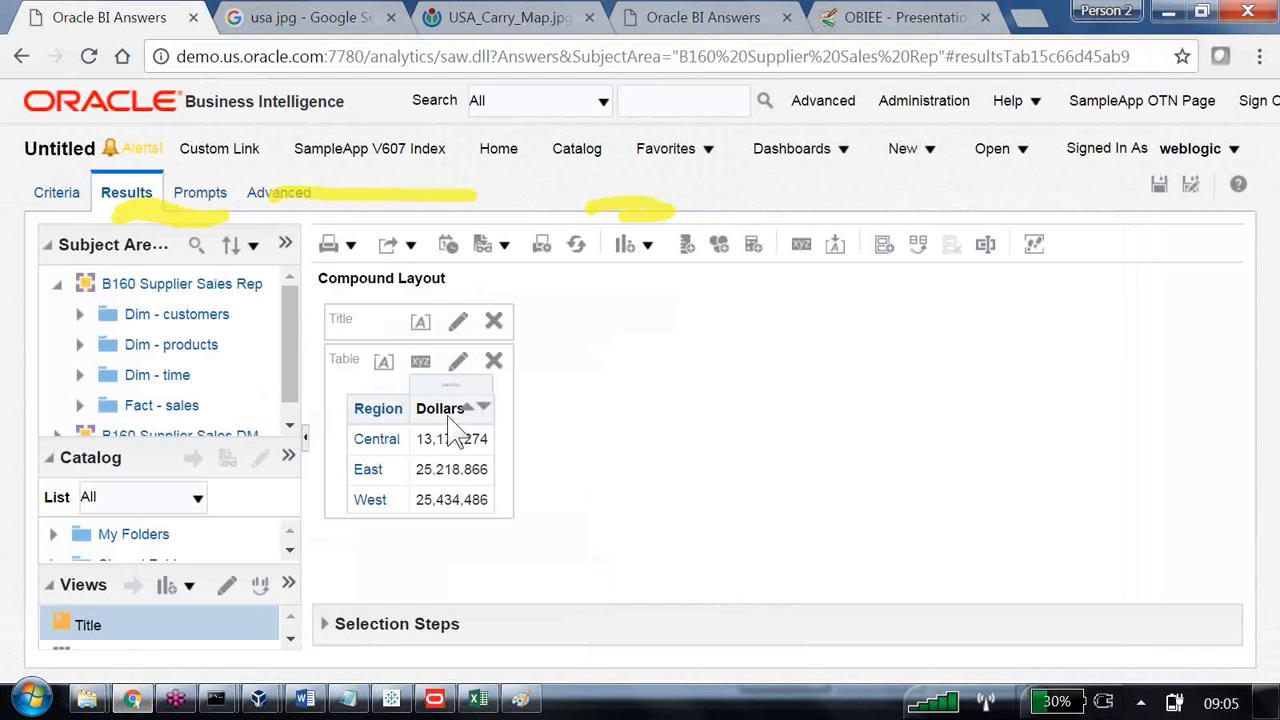
left_click(915, 102)
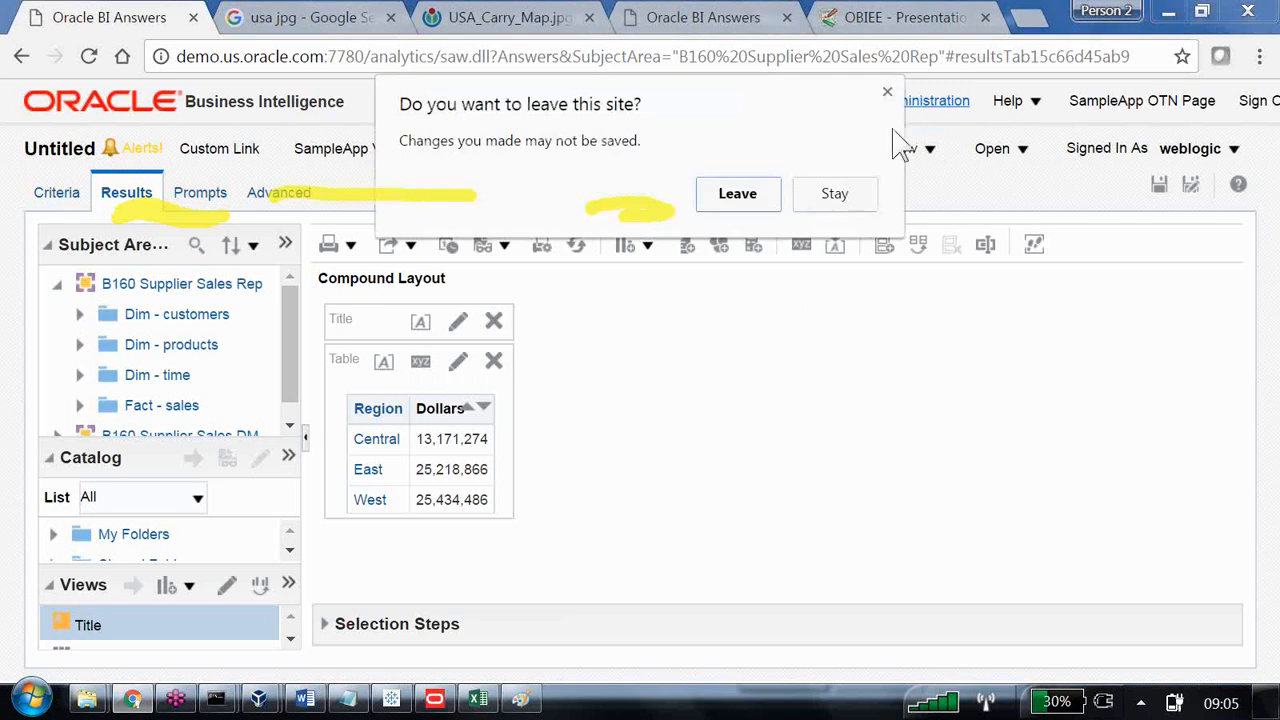
left_click(733, 197)
Open Manage Sessions and view the log of the last listed query, which combines Region with B160 Supplier Sales DM Dollars.
scroll(510, 475, "down", 8)
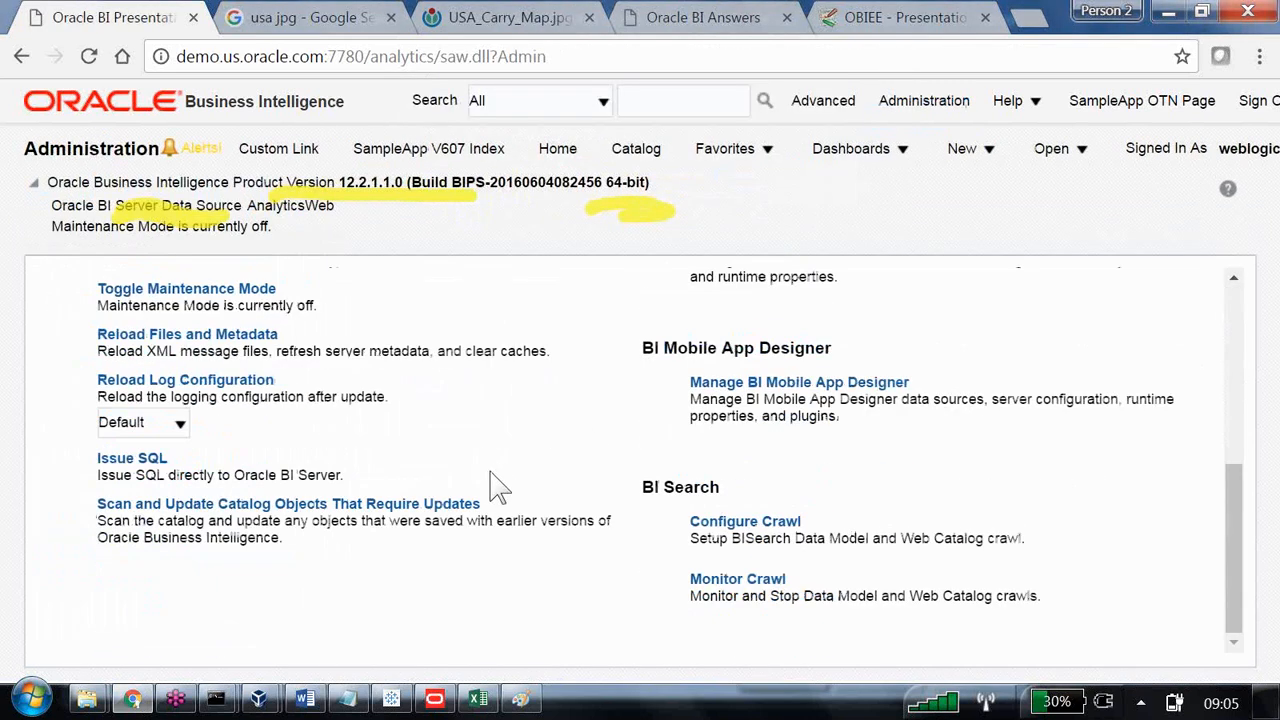
scroll(329, 434, "up", 4)
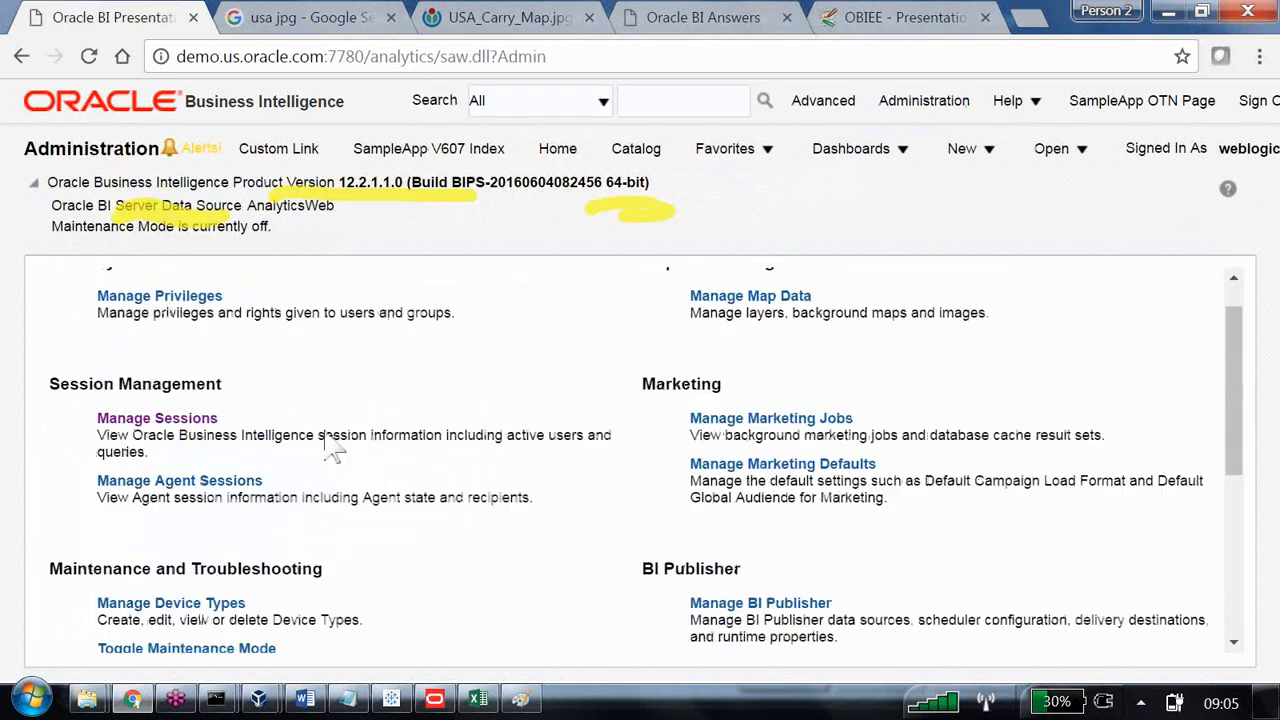
left_click(248, 392)
scroll(666, 451, "down", 5)
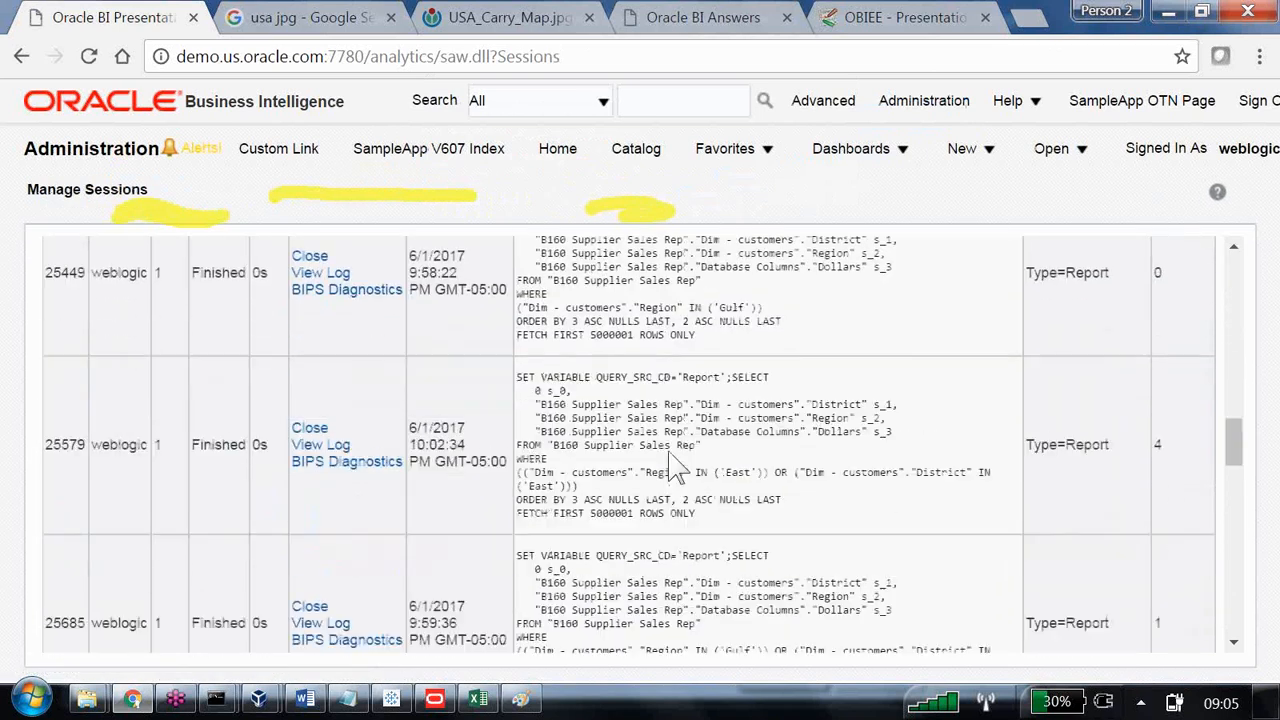
scroll(675, 470, "down", 10)
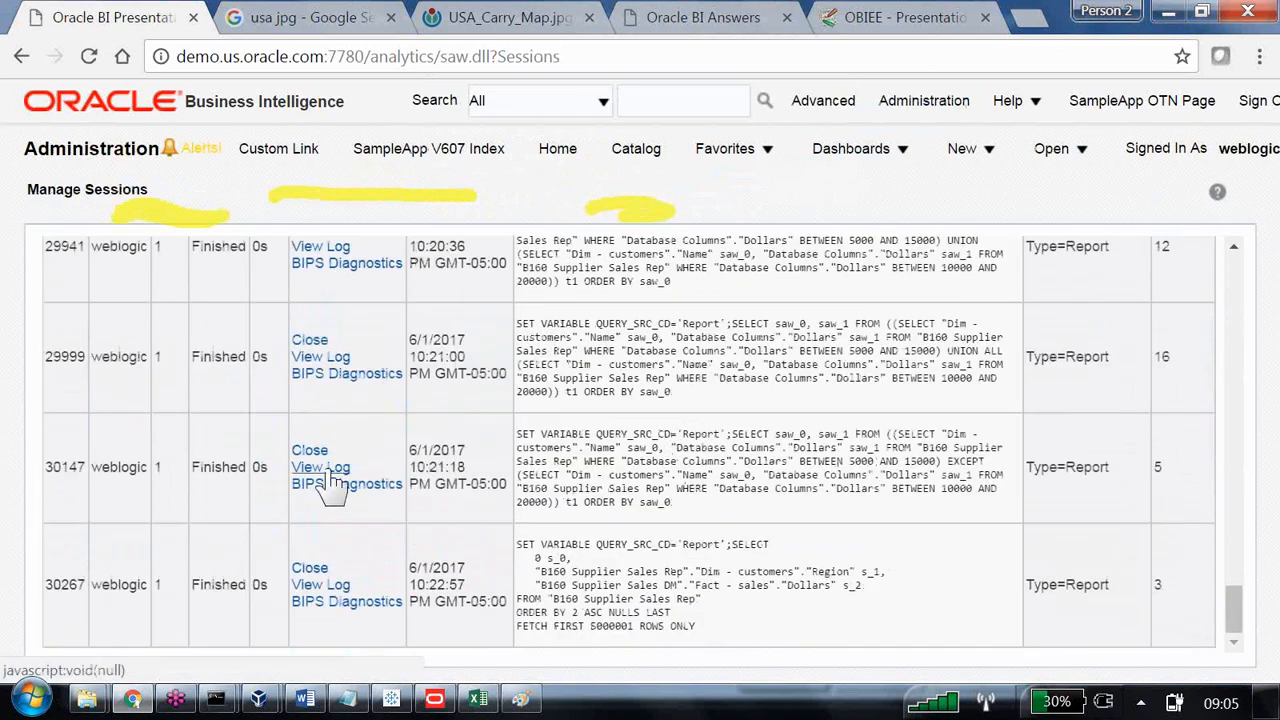
left_click(338, 590)
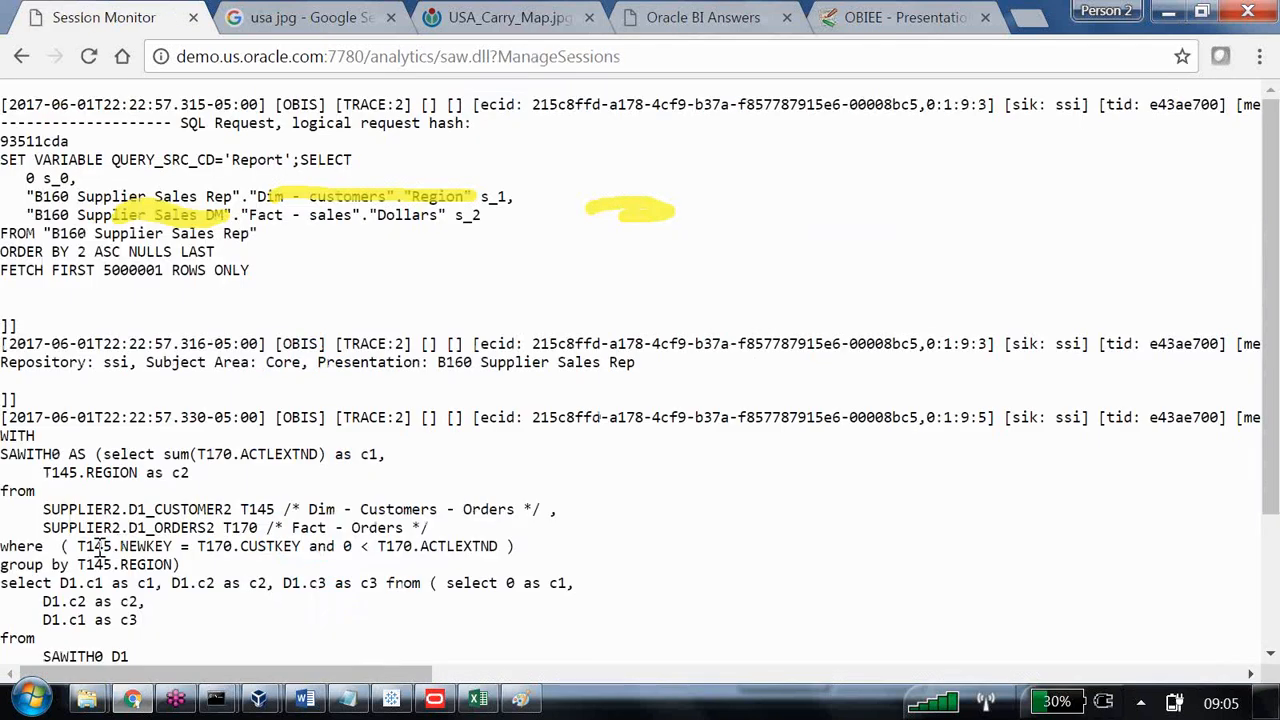
Mark the join condition between T145.NEWKEY and T170.CUSTKEY in the session log's physical SQL for reading.
left_click_drag(95, 546, 340, 546)
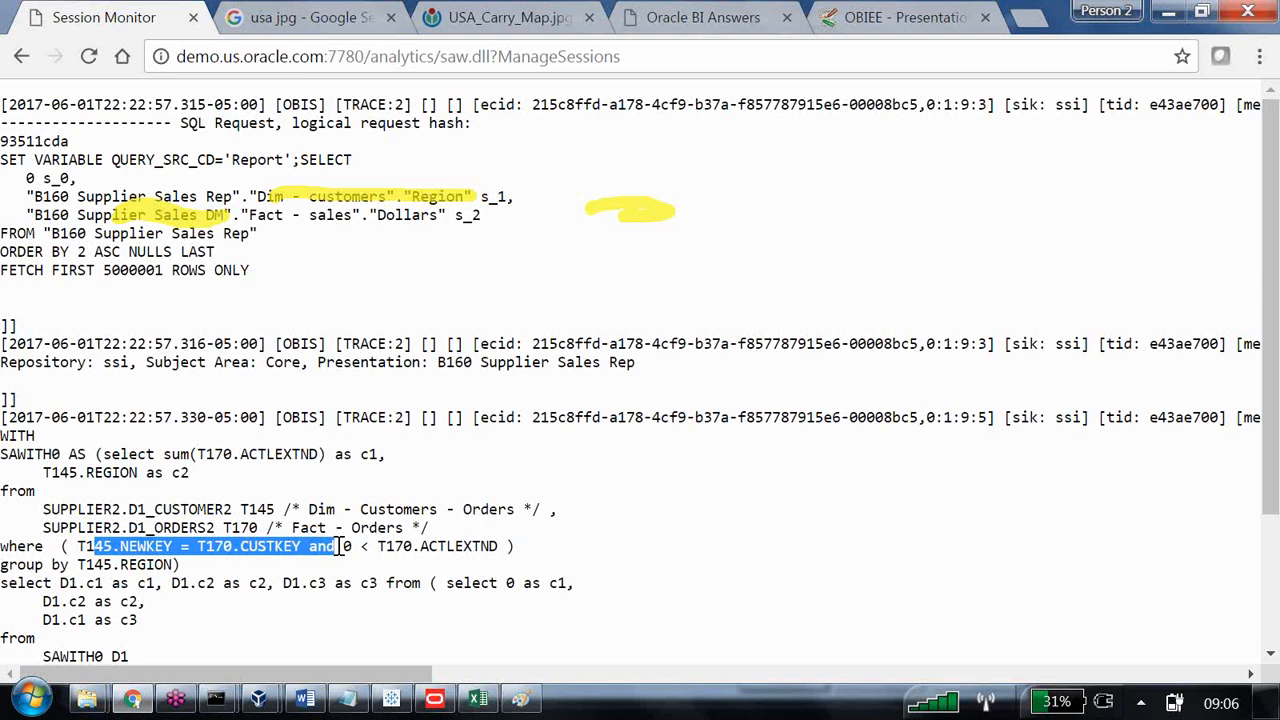
key("alt+Tab")
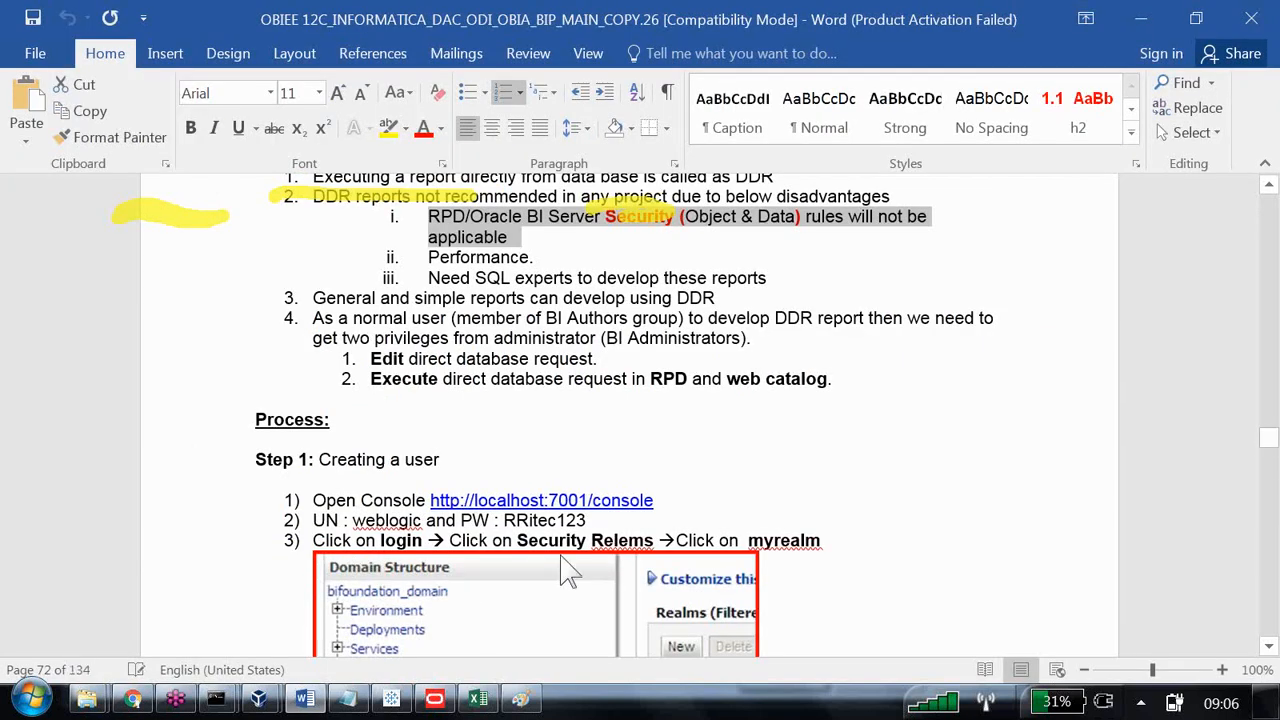
key("alt+Tab")
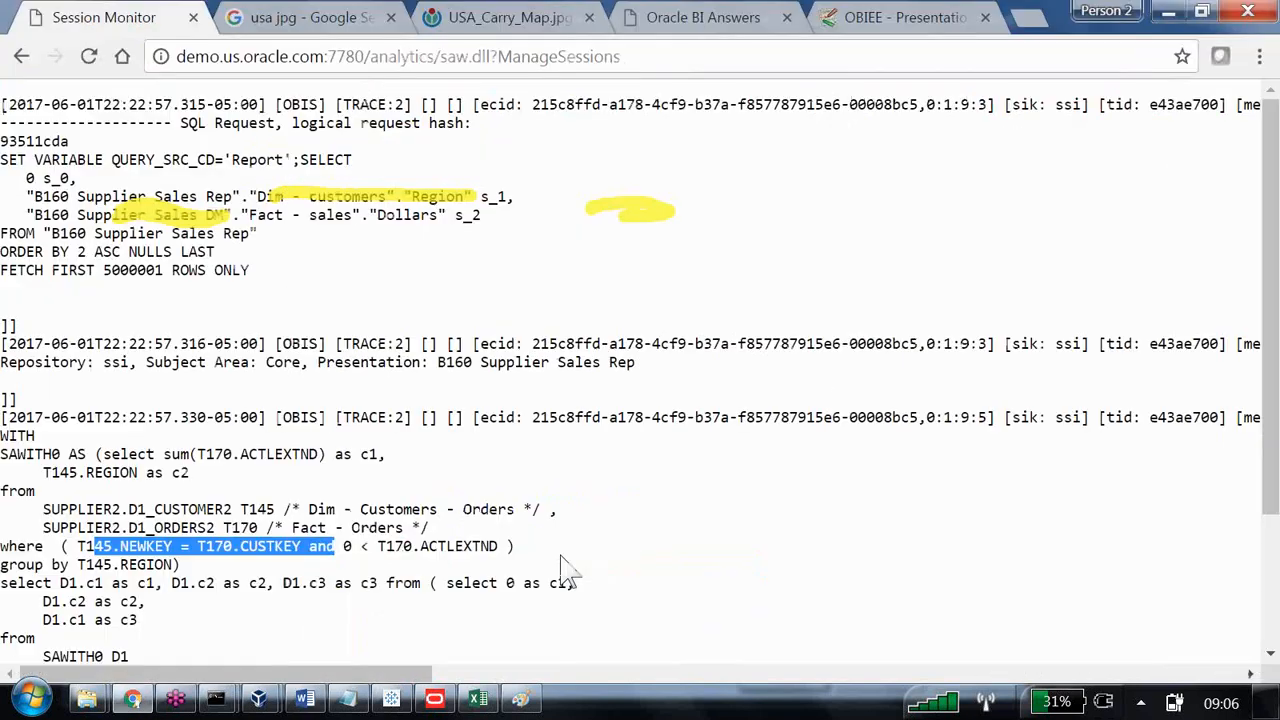
Switch to the Word notes, show them in Read Mode, and mark the SQL experts and performance disadvantages for reading.
left_click(305, 700)
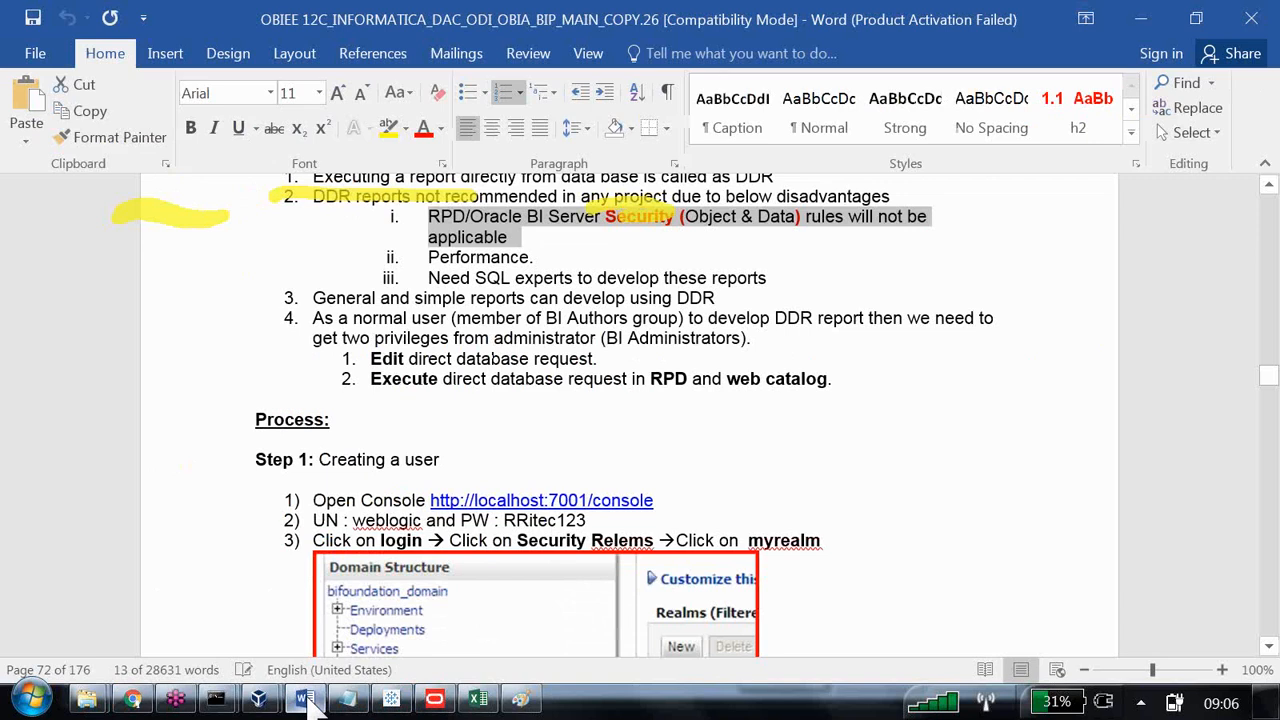
left_click(985, 669)
scroll(651, 502, "down", 1)
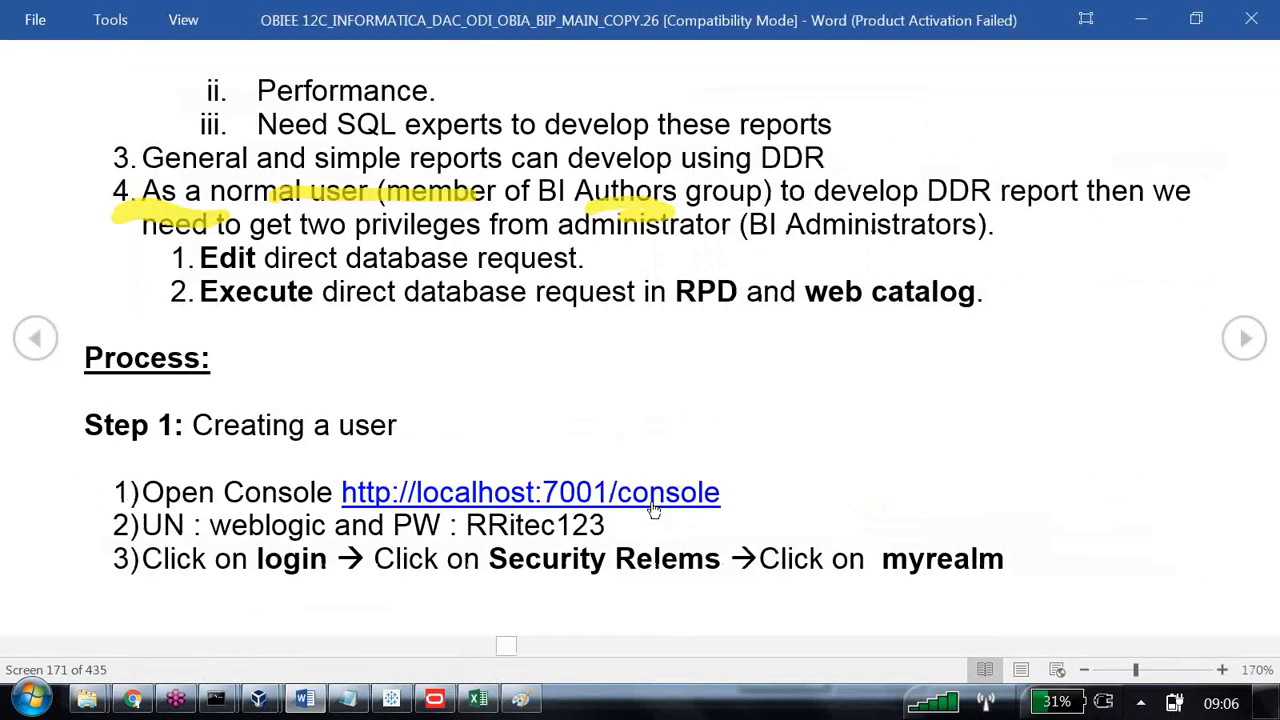
left_click_drag(251, 124, 815, 135)
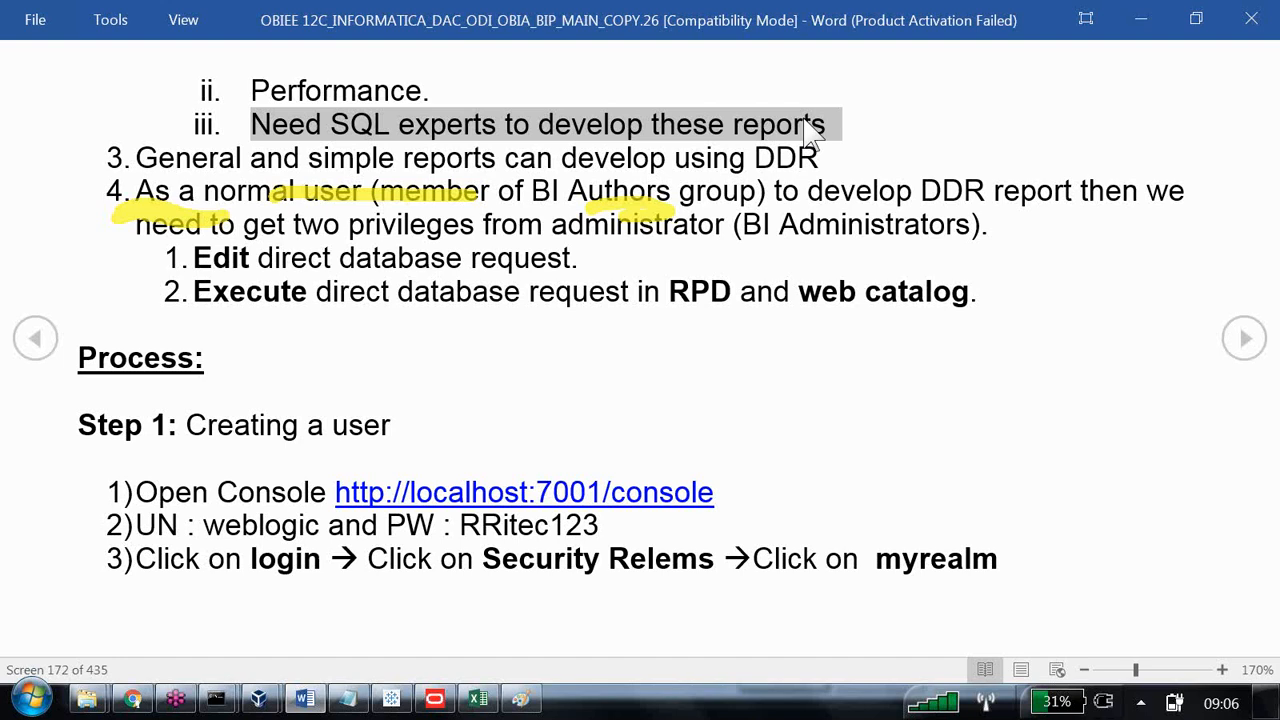
left_click_drag(459, 98, 366, 93)
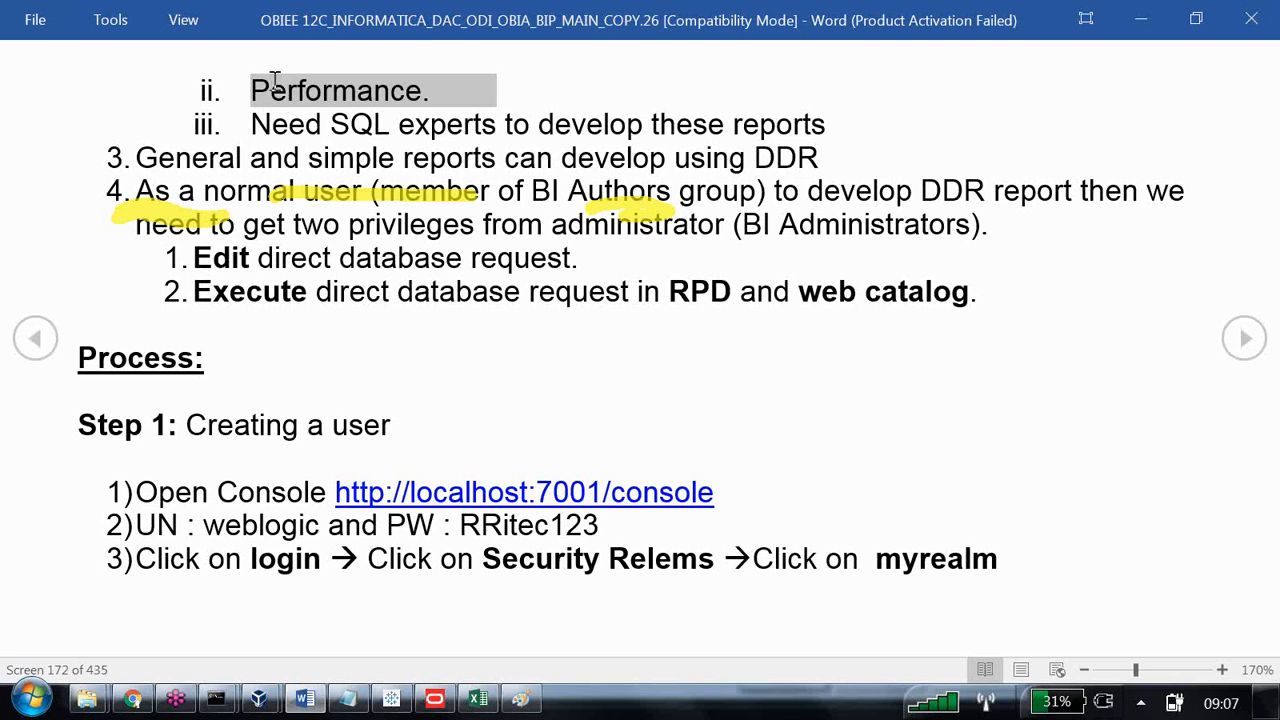
Mark the words General and simple in point 3 and the start of point 4 on normal-user privileges for reading.
left_click_drag(137, 160, 251, 164)
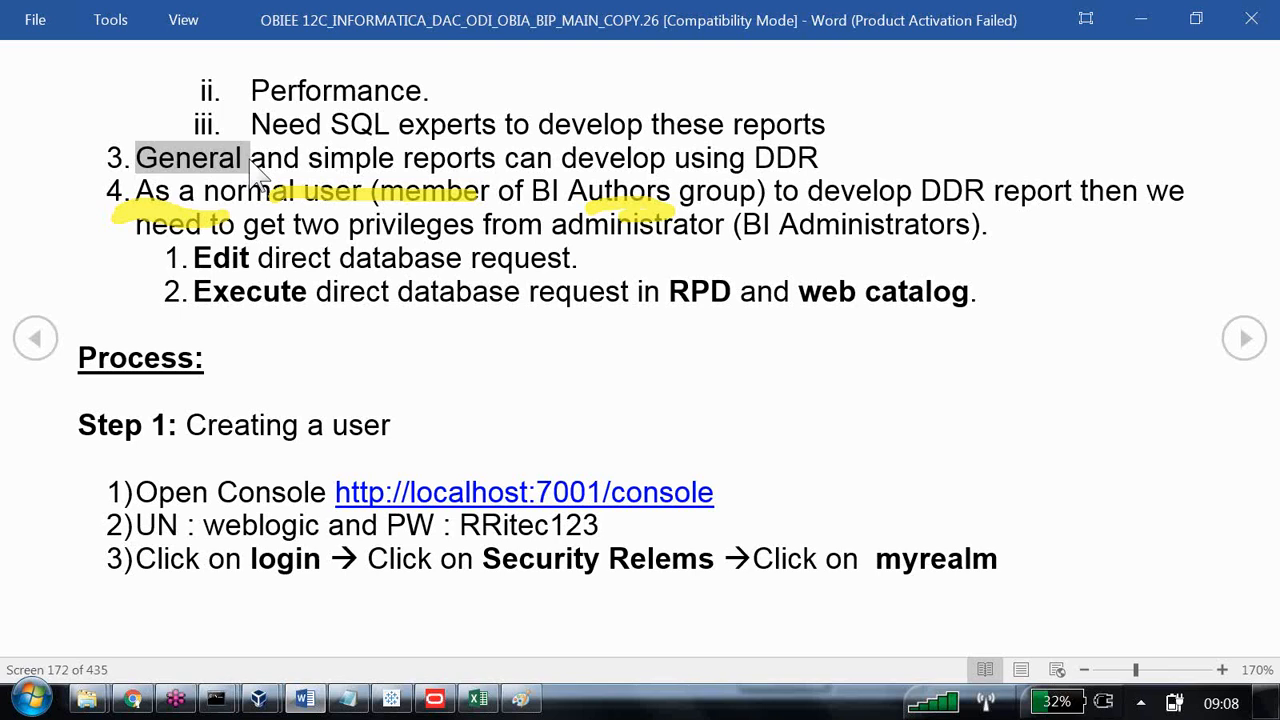
left_click_drag(308, 160, 383, 168)
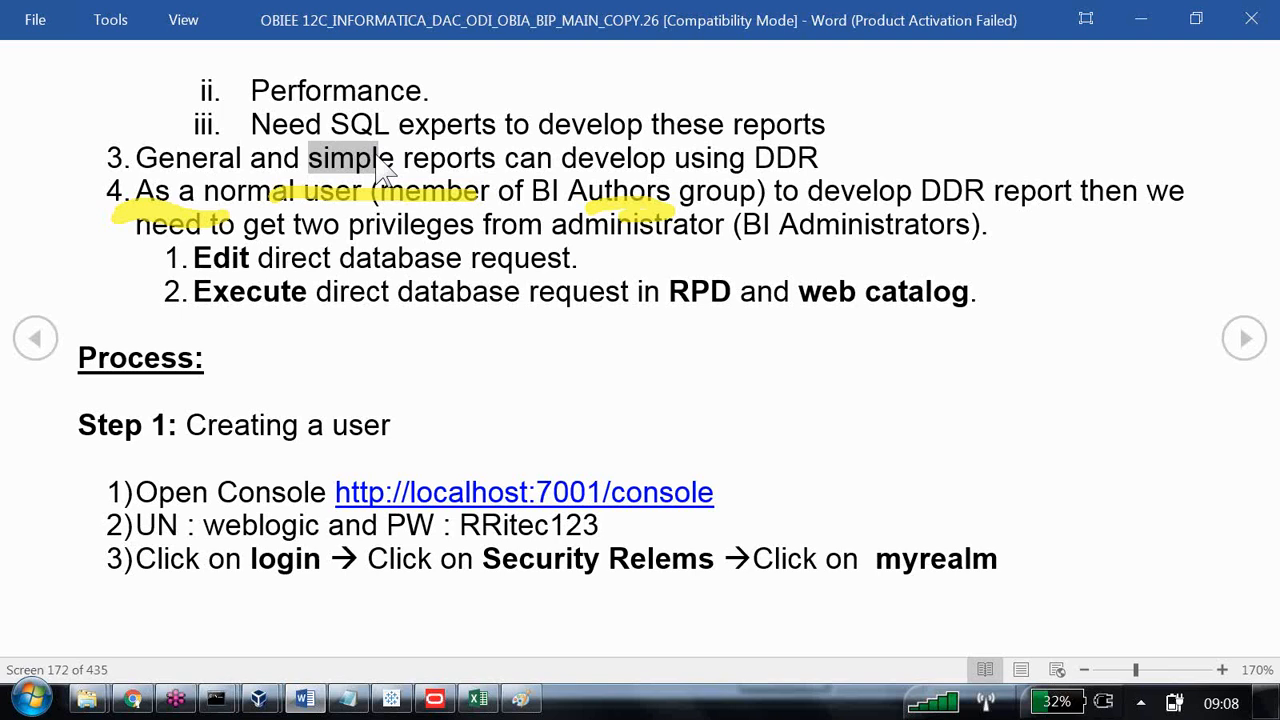
left_click(805, 345)
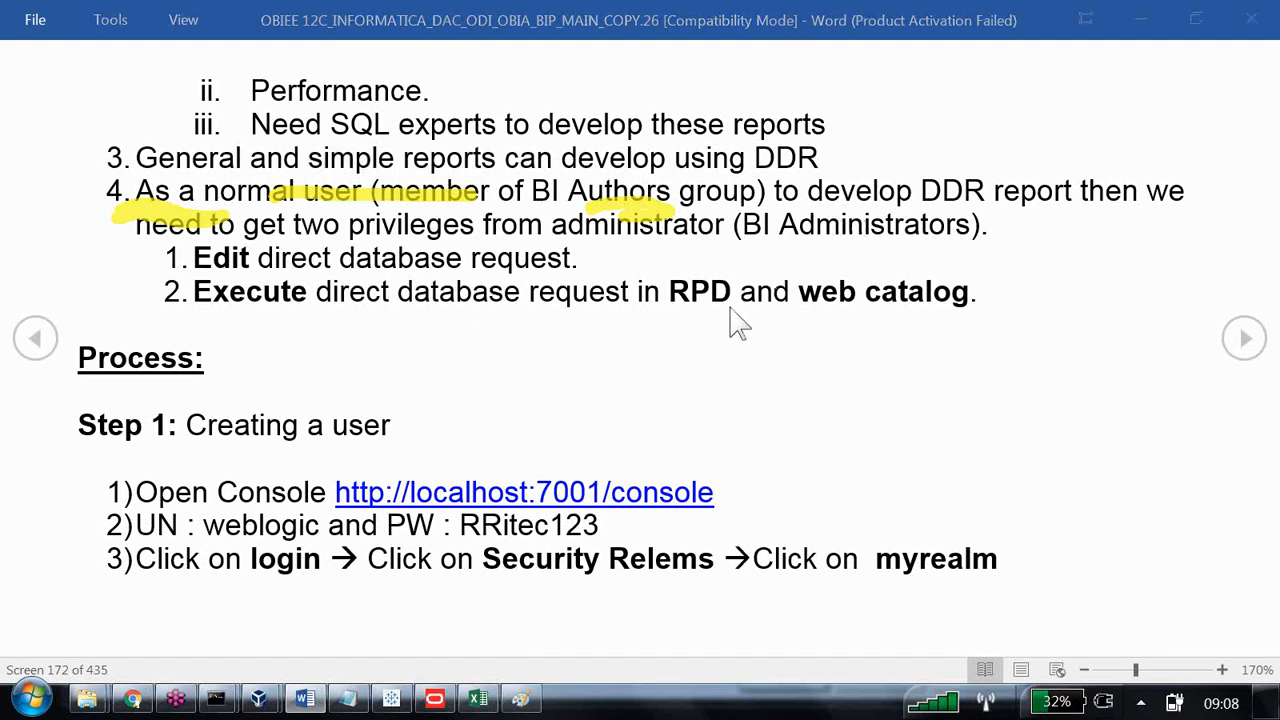
left_click_drag(138, 190, 172, 188)
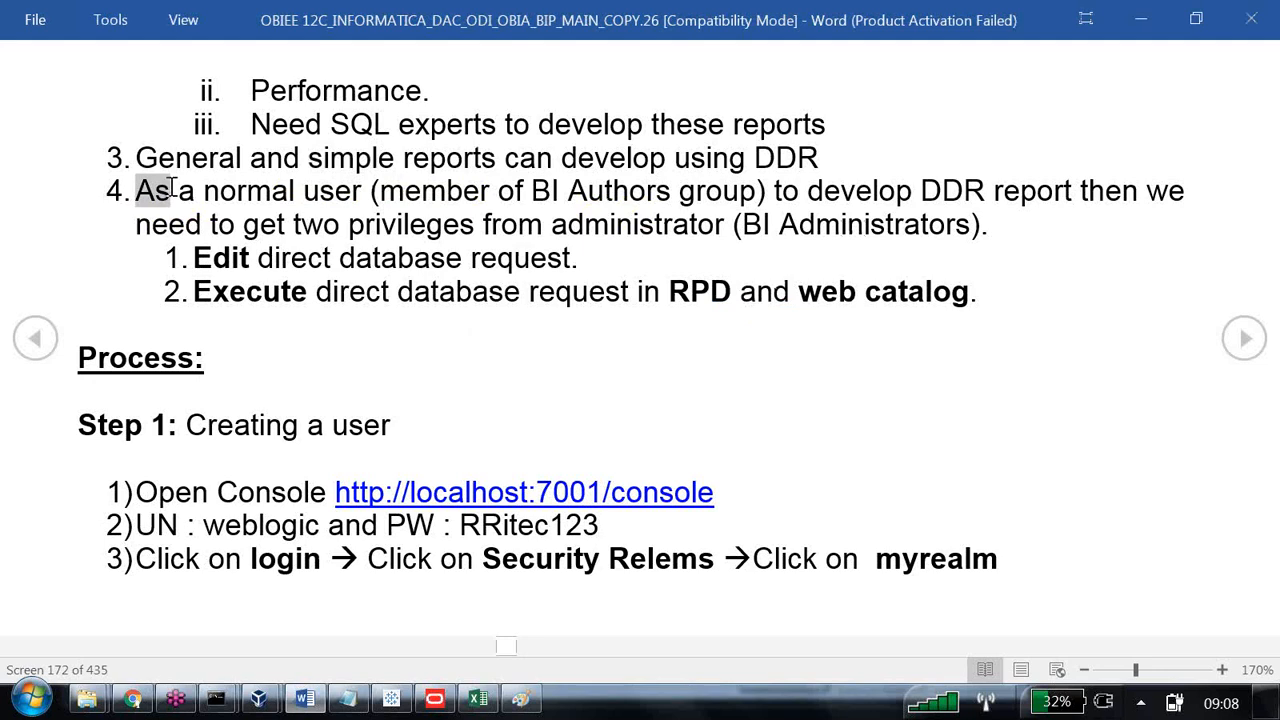